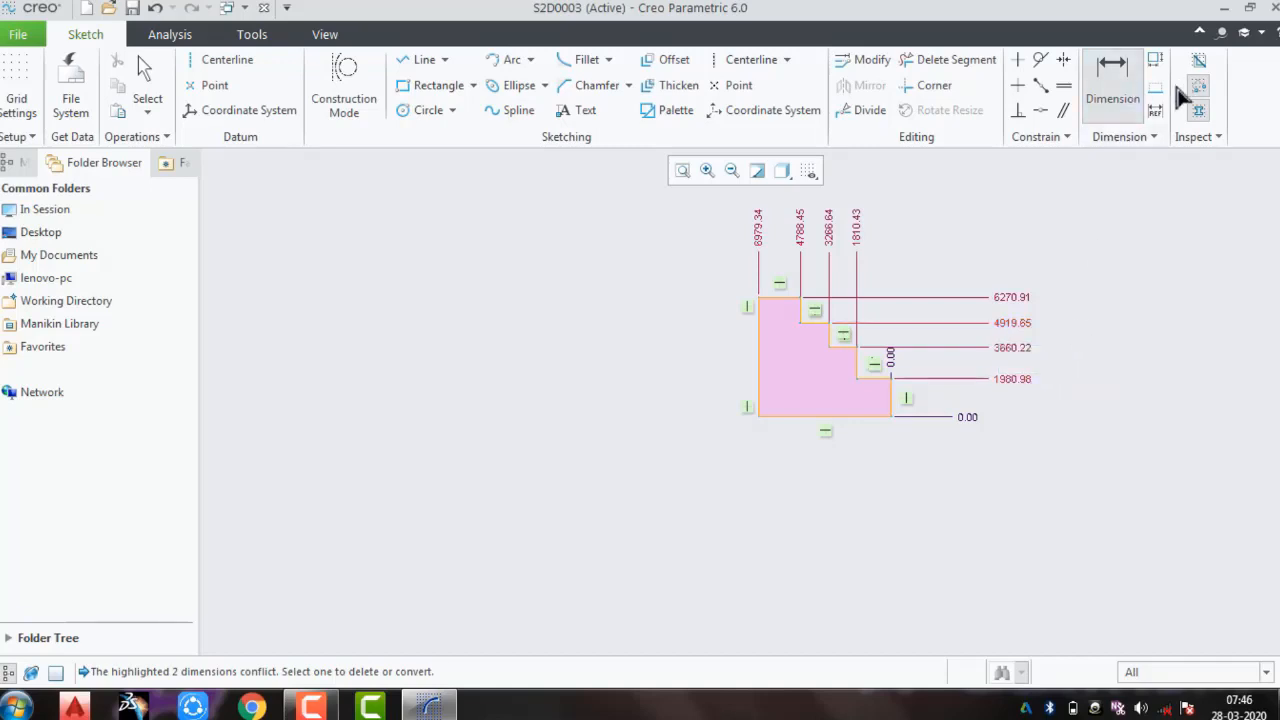
Step: Sketch a rectangle about 13612 by 9709 beside the stepped profile and delete it
{"action": "middle_click_drag", "start_coordinate": [1080, 390], "coordinate": [777, 418]}
{"action": "left_click", "coordinate": [430, 87]}
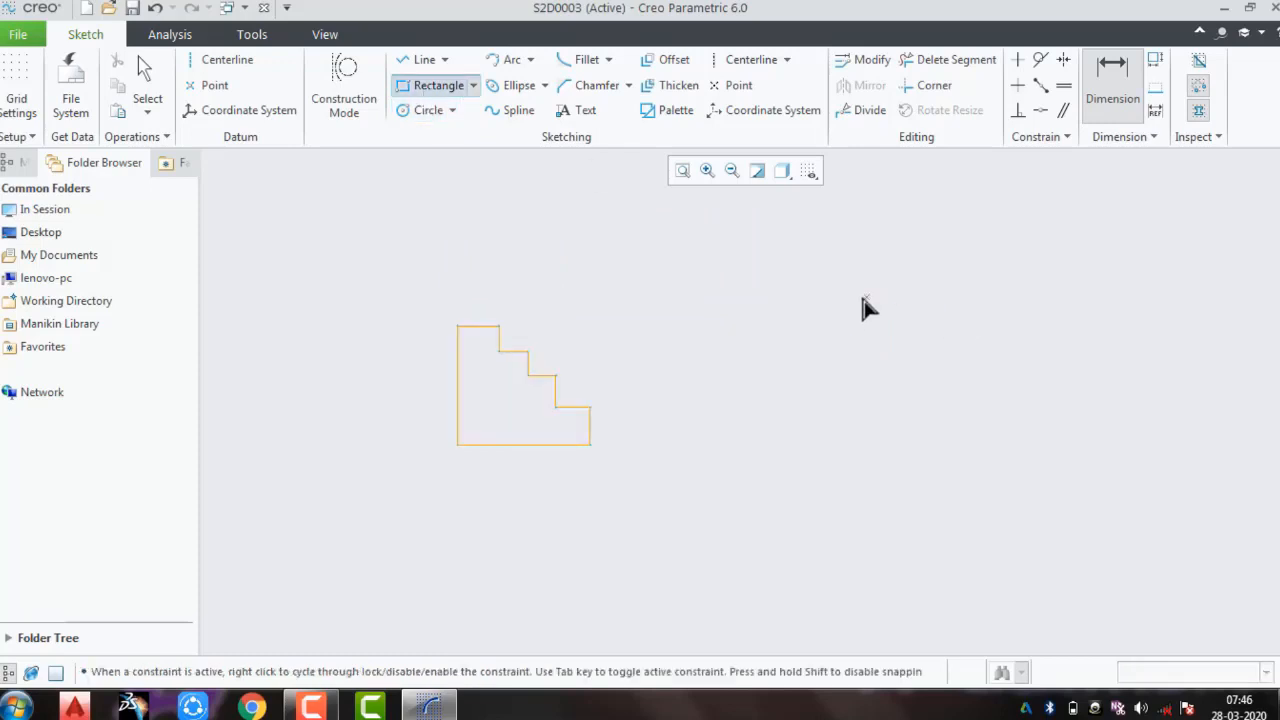
{"action": "left_click", "coordinate": [862, 297]}
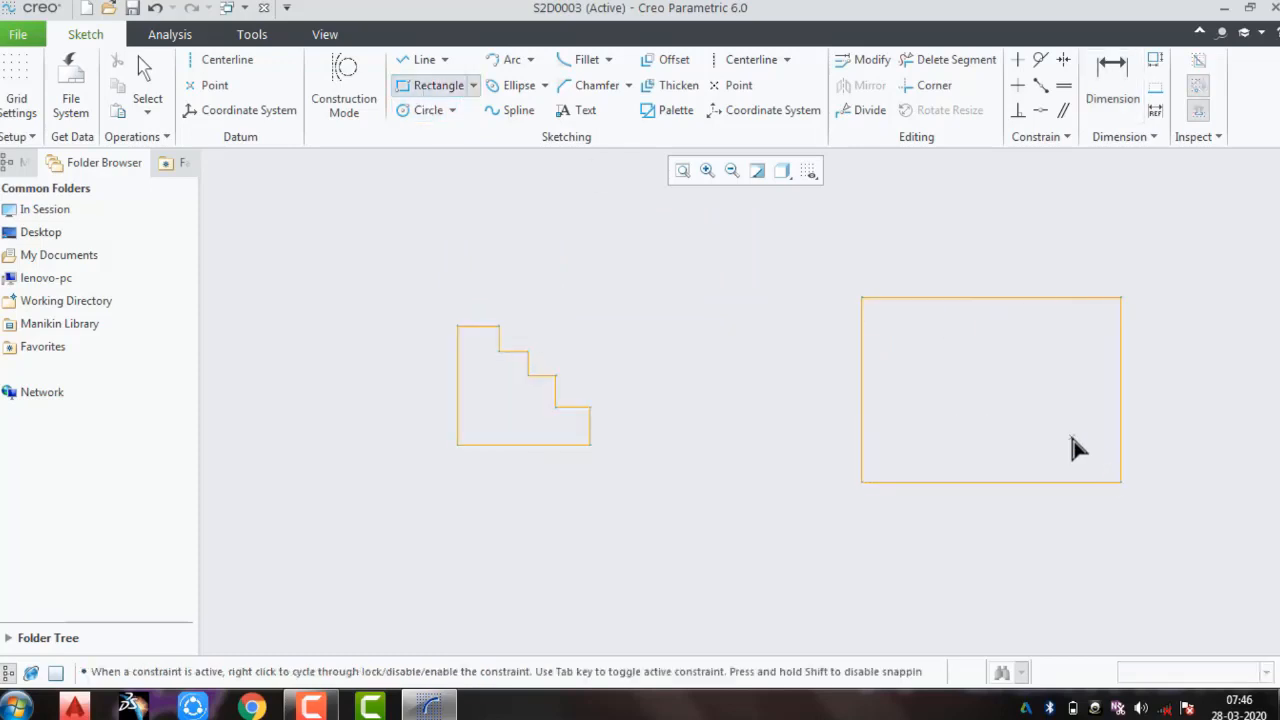
{"action": "left_click", "coordinate": [1075, 448]}
{"action": "middle_click", "coordinate": [1072, 515]}
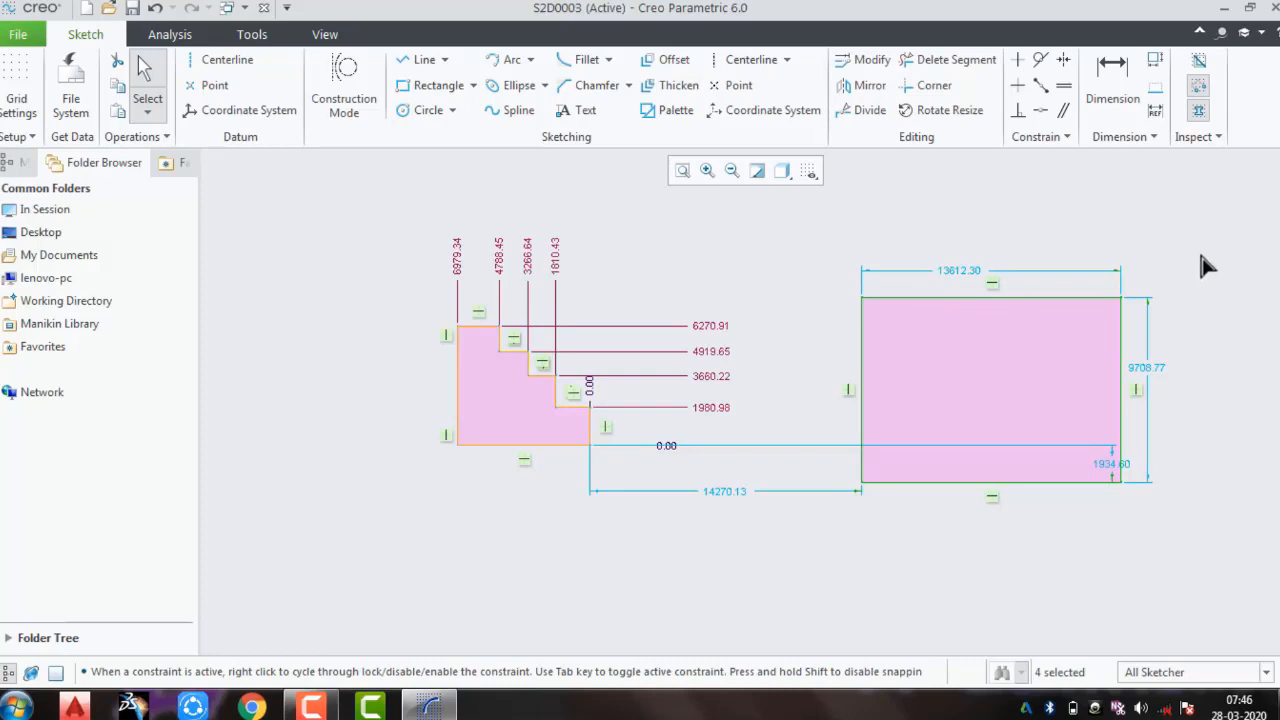
{"action": "key", "text": "Delete"}
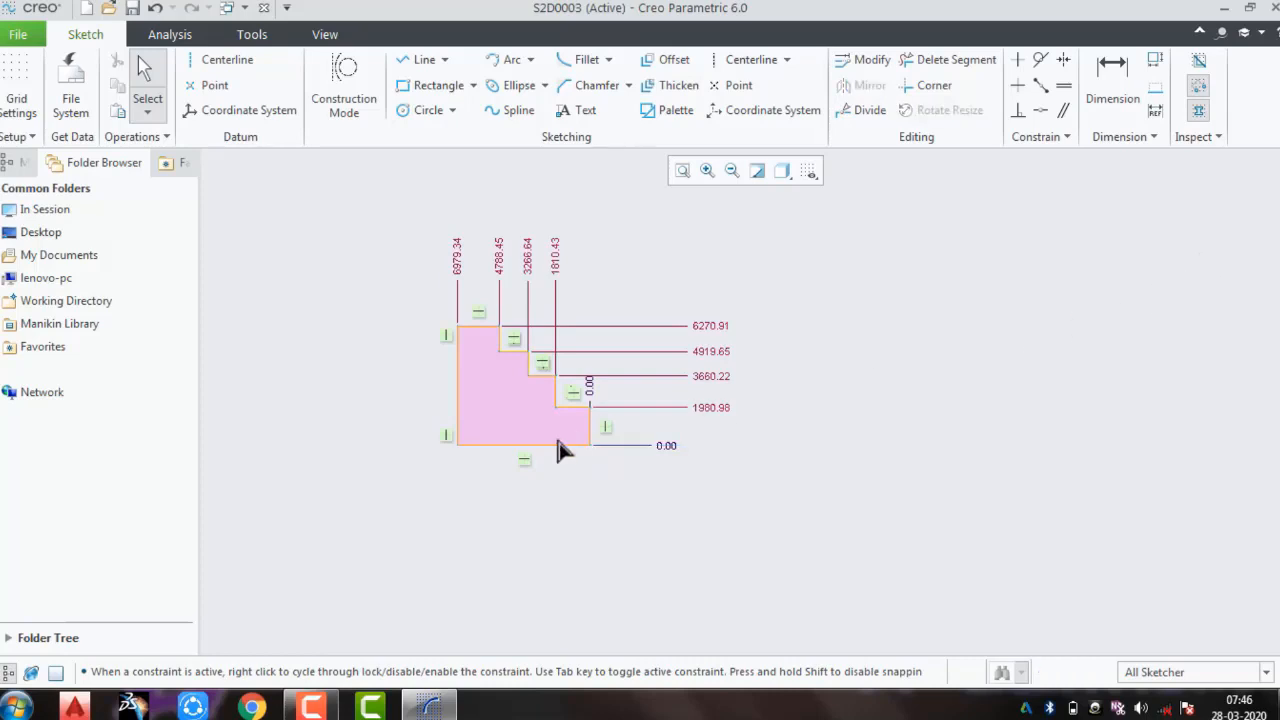
Step: Dimension the stepped profile's tall vertical edge and resolve the conflict by converting the dimension to a reference
{"action": "scroll", "coordinate": [540, 450], "scroll_direction": "up", "scroll_amount": 2}
{"action": "mouse_move", "coordinate": [575, 450]}
{"action": "middle_mouse_down", "text": "shift"}
{"action": "mouse_move", "coordinate": [646, 509]}
{"action": "mouse_move", "coordinate": [549, 500]}
{"action": "middle_mouse_up", "text": "shift"}
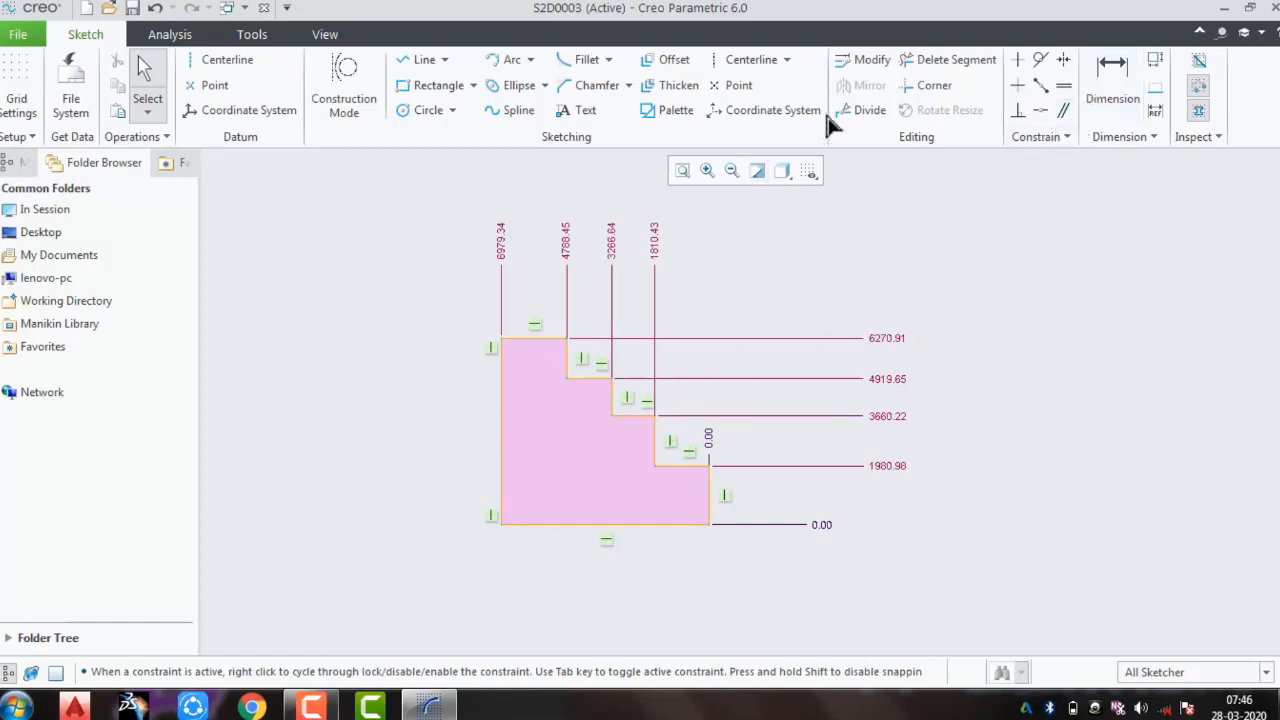
{"action": "left_click", "coordinate": [1113, 86]}
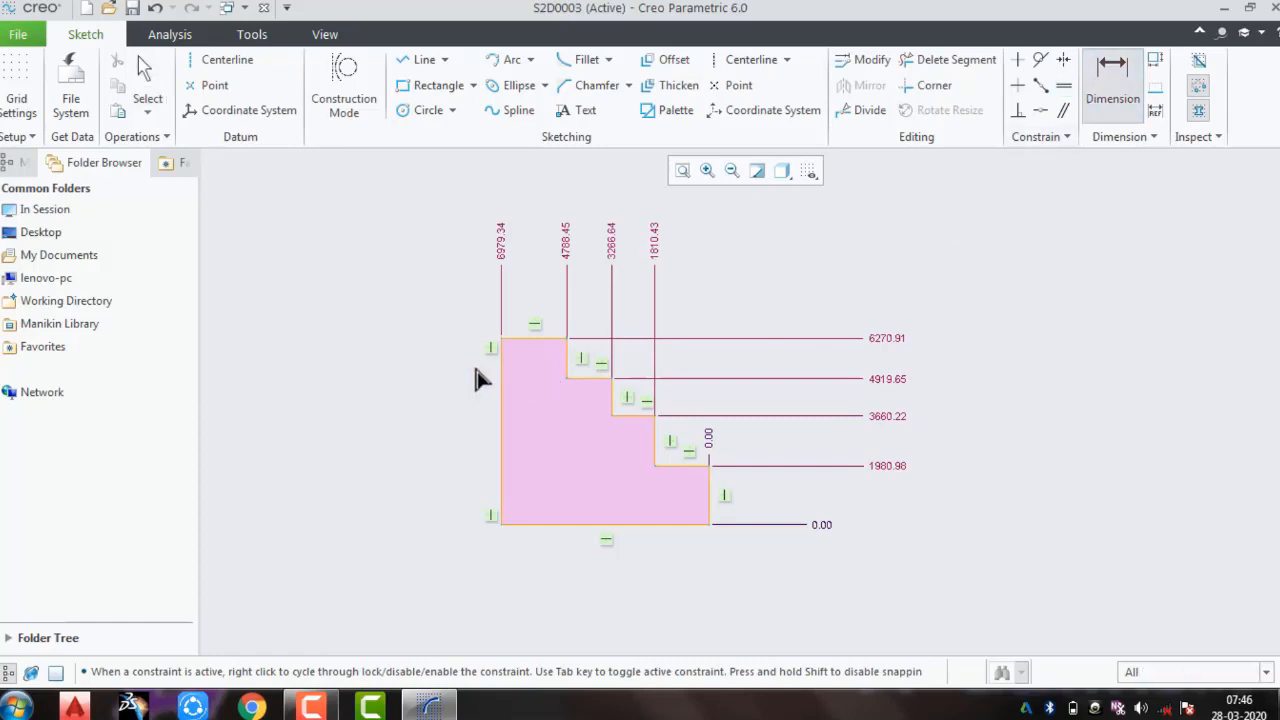
{"action": "left_click", "coordinate": [501, 377]}
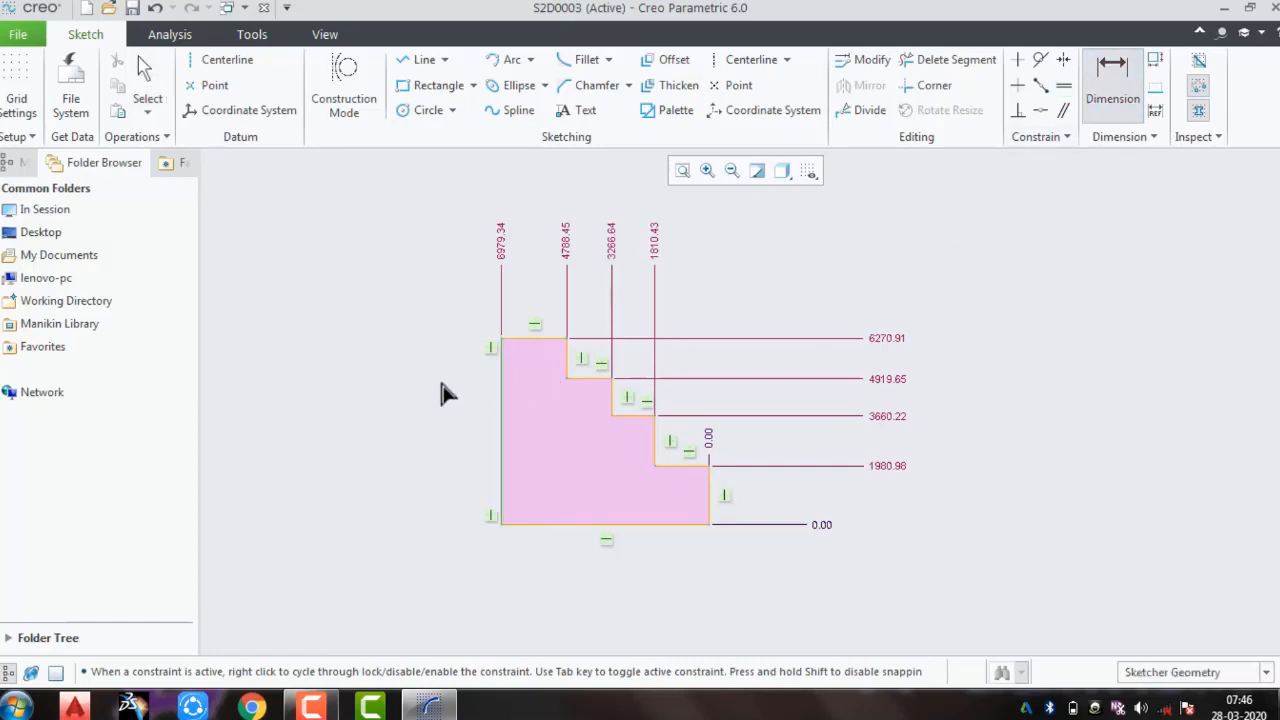
{"action": "middle_click", "coordinate": [440, 382]}
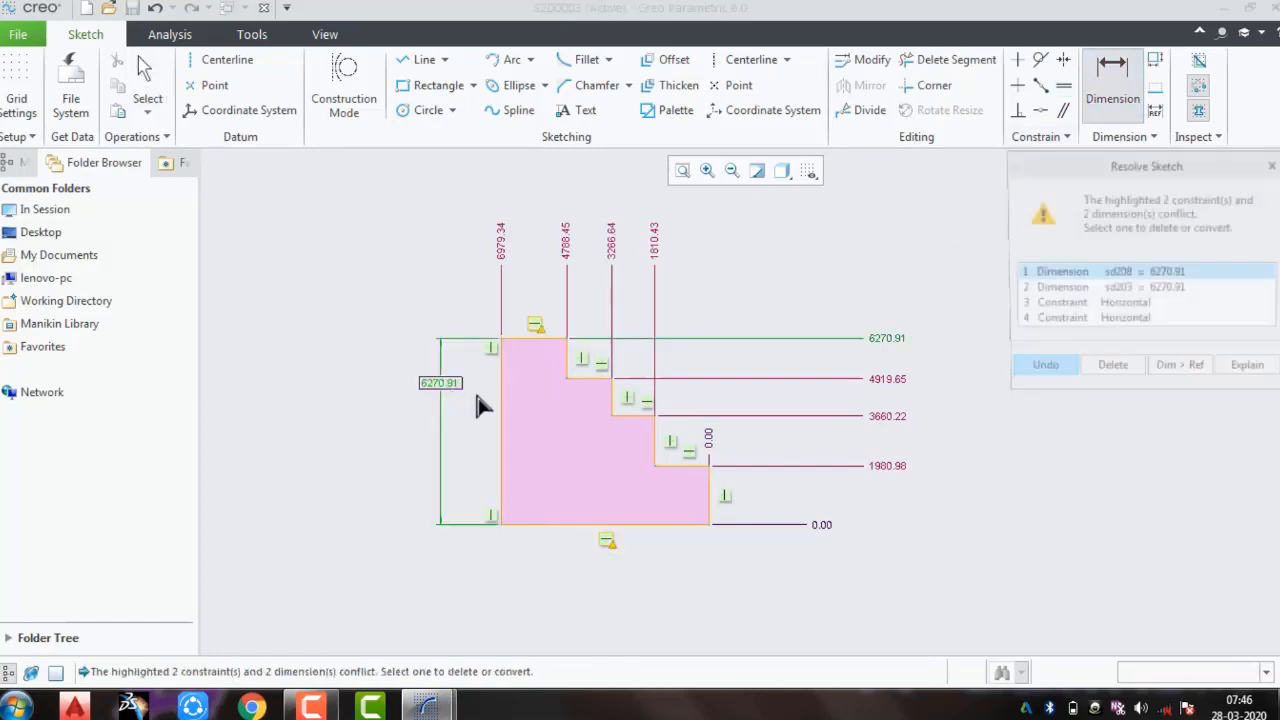
{"action": "left_click", "coordinate": [1186, 374]}
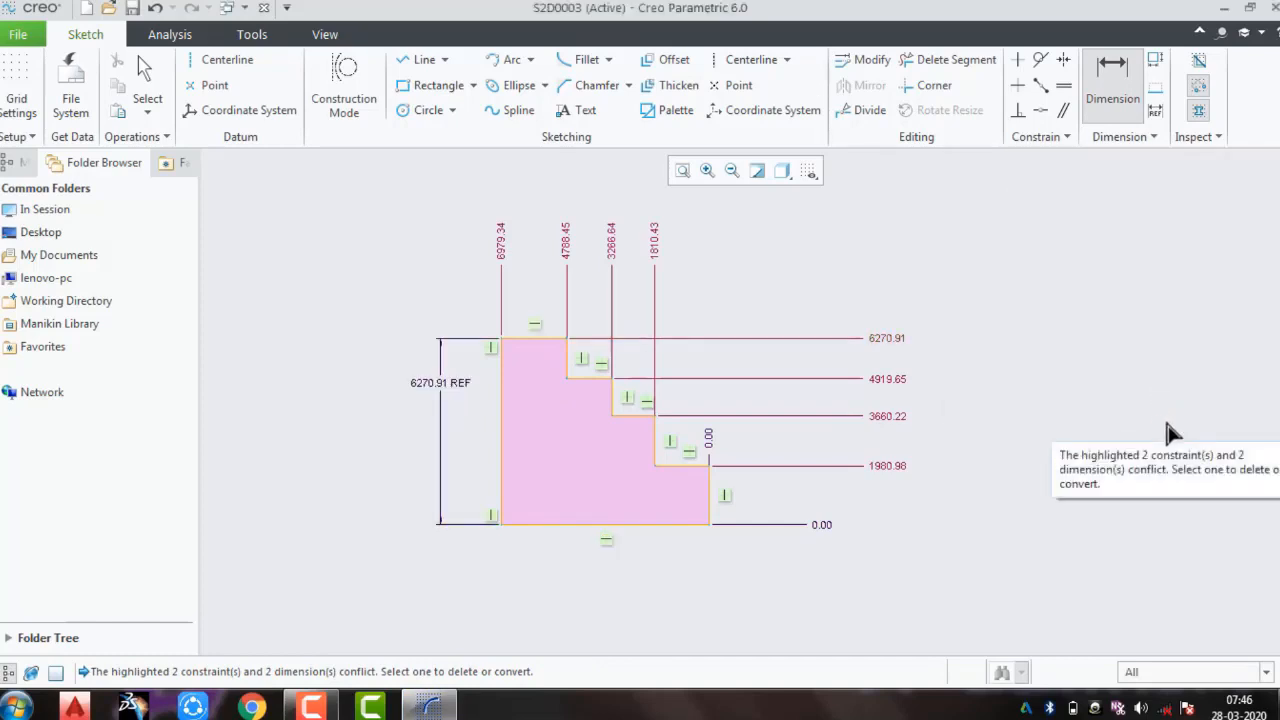
Step: Add a second reference dimension to the same vertical edge directly with the Reference dimension tool, placed farther outside the profile
{"action": "left_click", "coordinate": [1156, 110]}
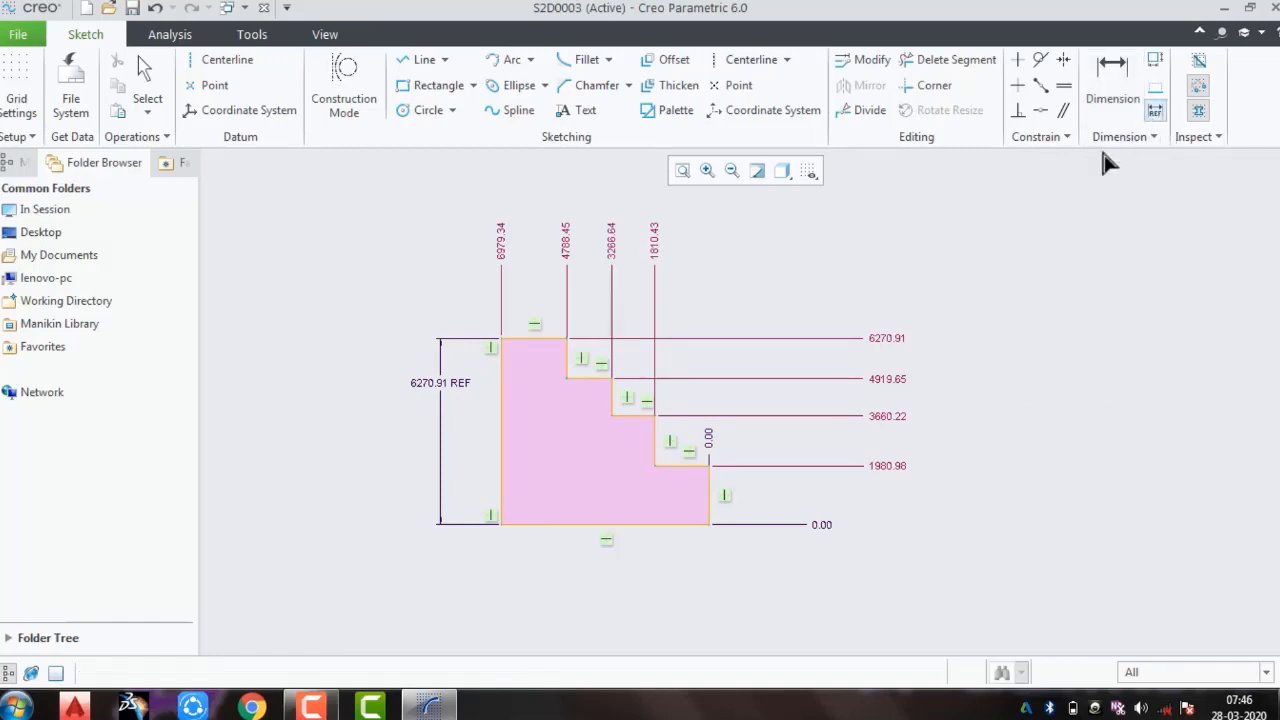
{"action": "left_click", "coordinate": [501, 408]}
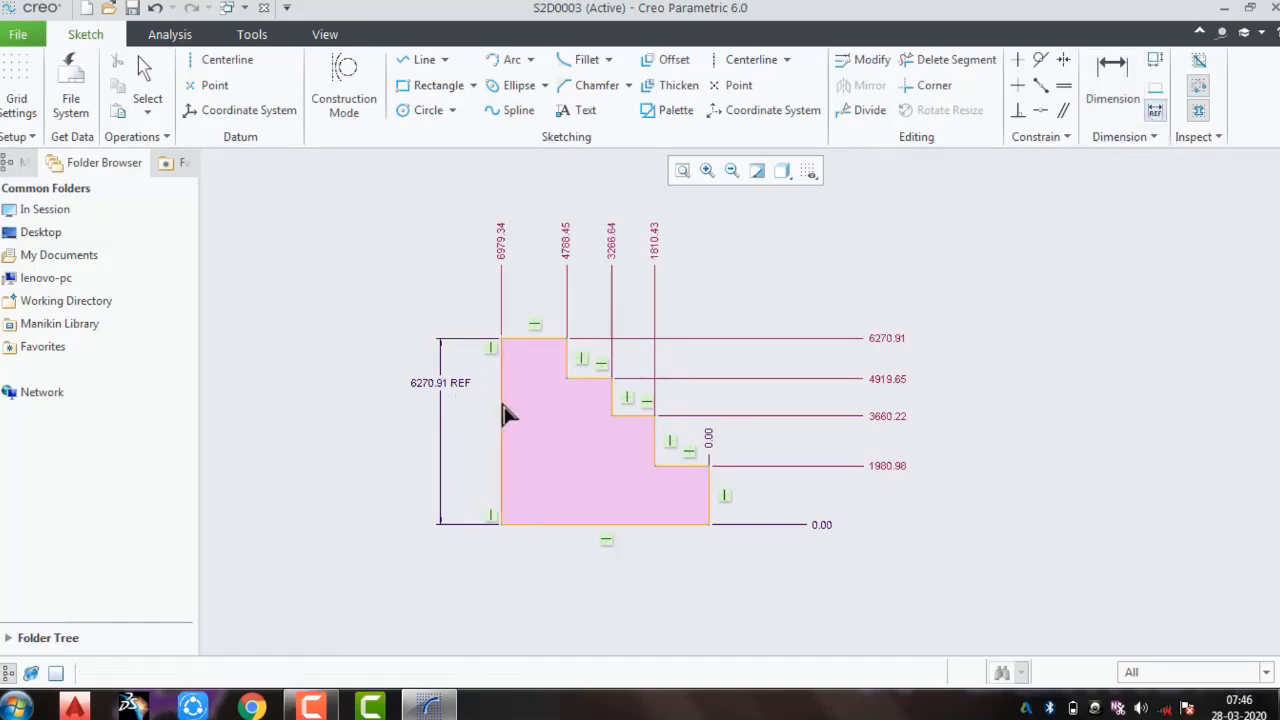
{"action": "middle_click", "coordinate": [381, 429]}
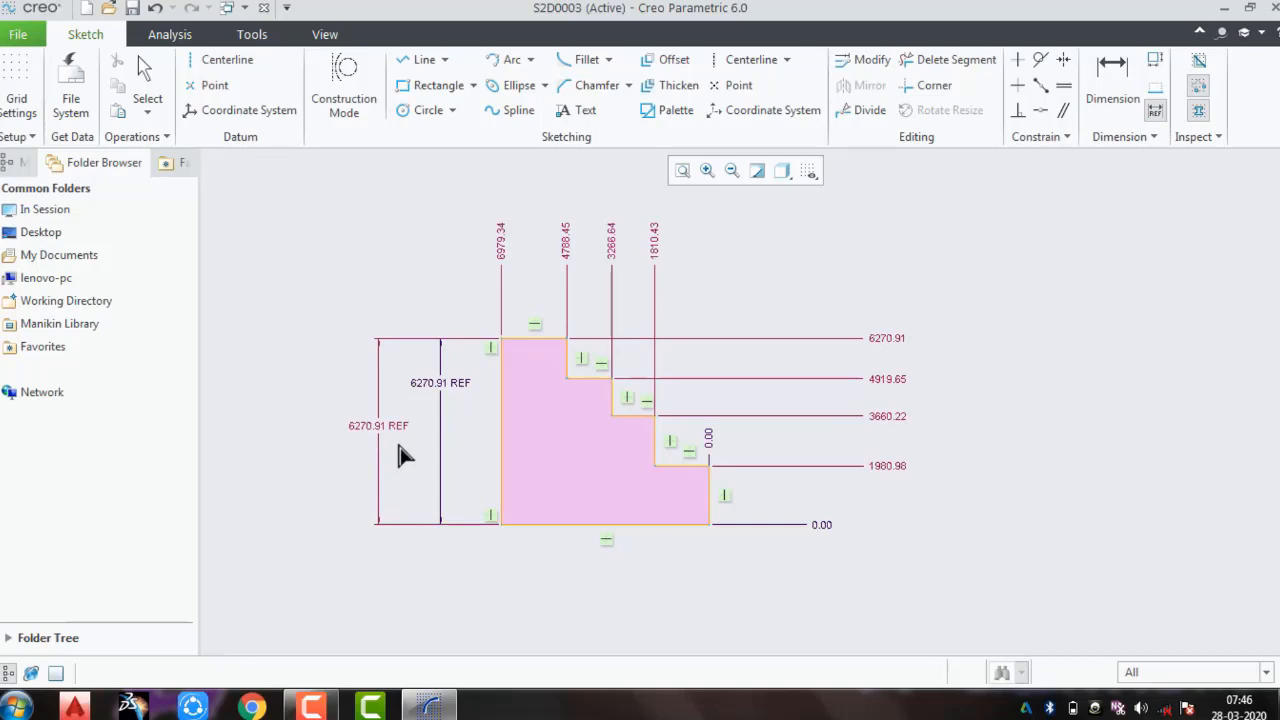
{"action": "middle_click", "coordinate": [397, 442]}
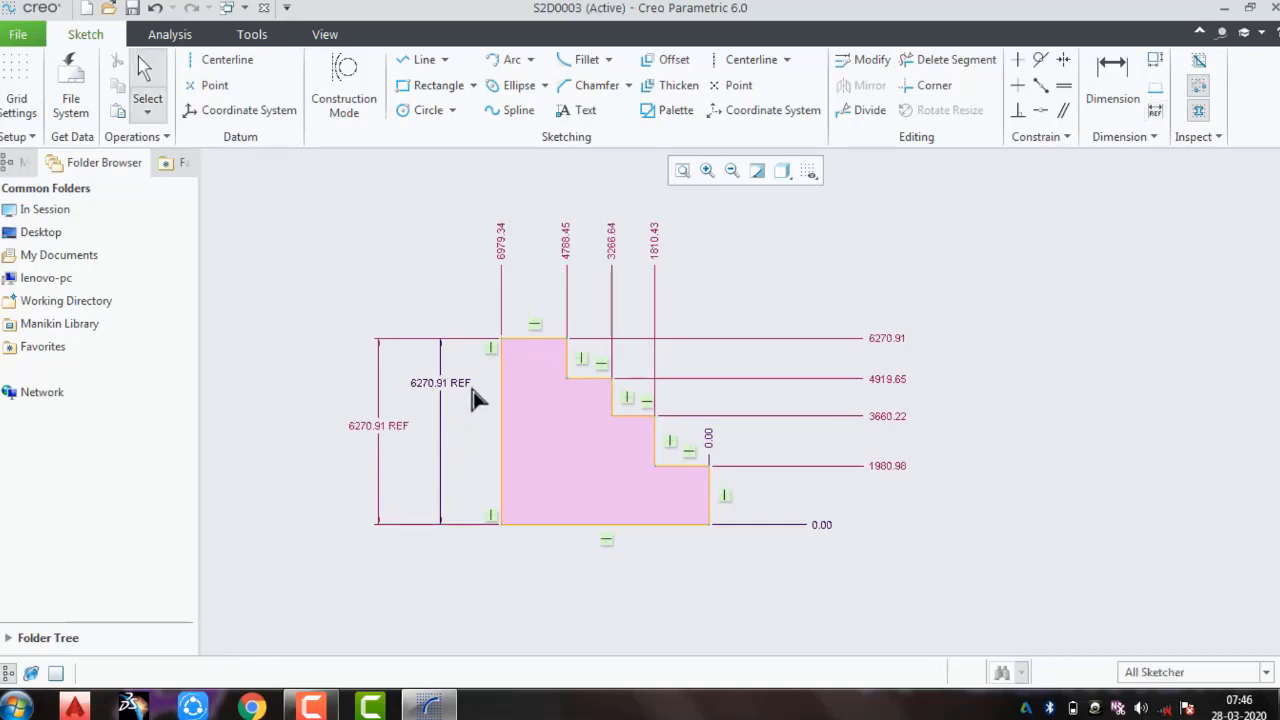
Step: Undo both reference dimensions on the profile's tall vertical edge
{"action": "scroll", "coordinate": [651, 434], "scroll_direction": "up", "scroll_amount": 2}
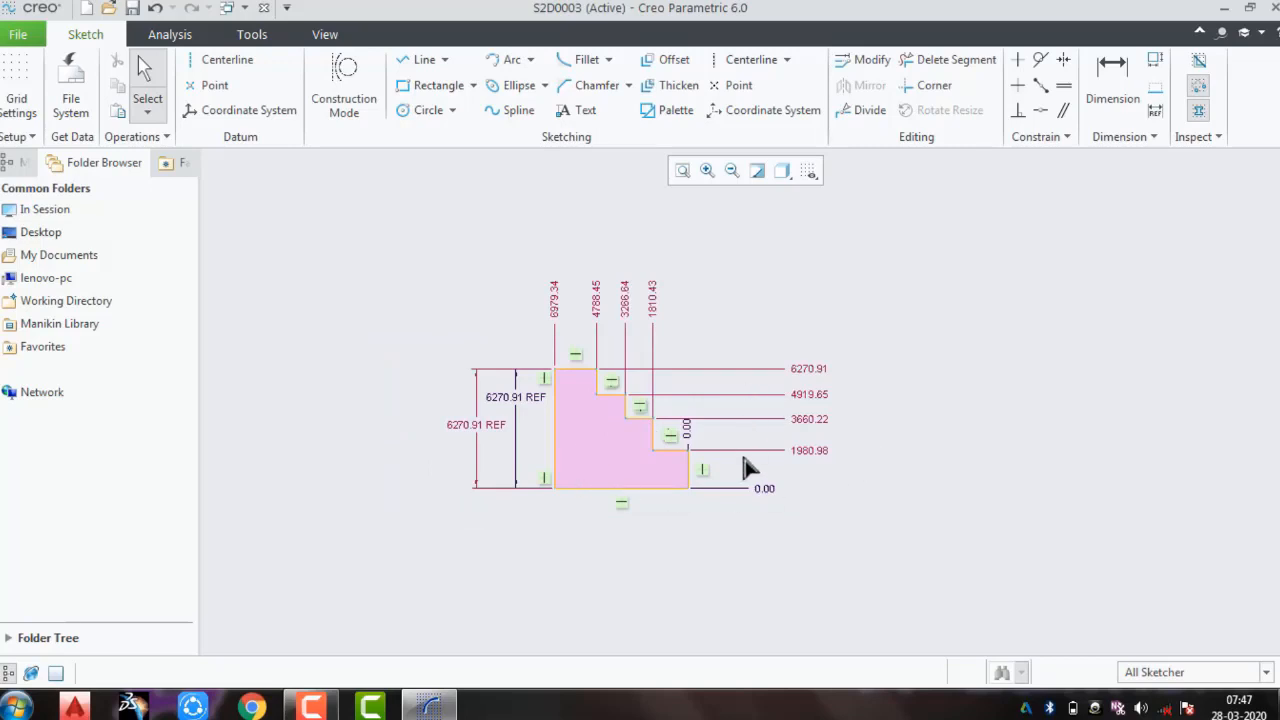
{"action": "scroll", "coordinate": [748, 478], "scroll_direction": "down", "scroll_amount": 2}
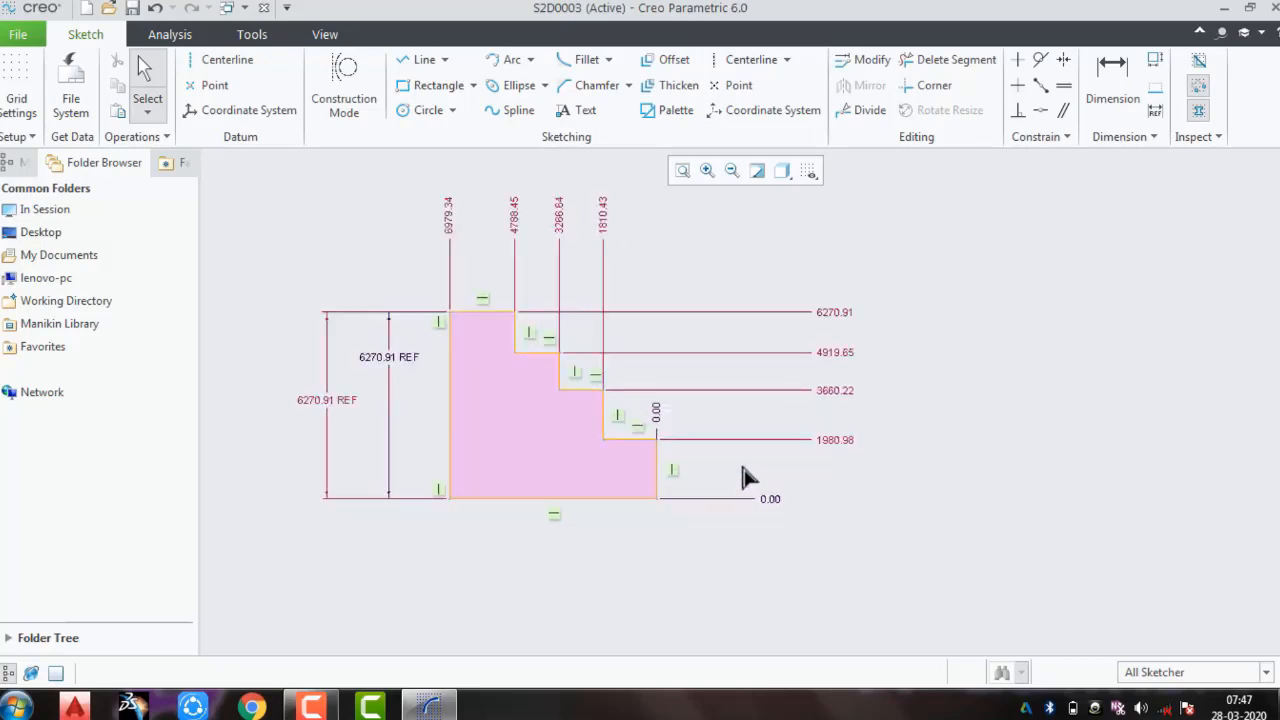
{"action": "key", "text": "ctrl+z"}
{"action": "key", "text": "ctrl+z"}
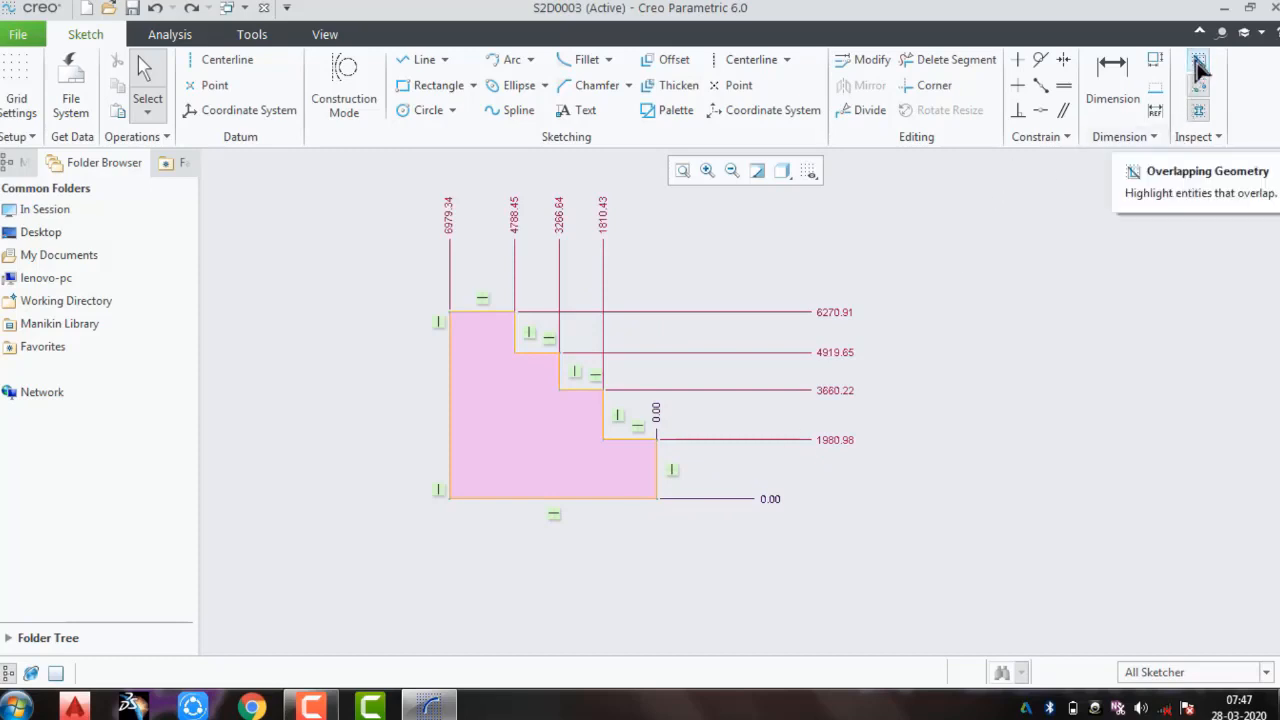
Step: Sketch an open line chain beside the profile: about 8680 horizontal, 3843 up, 2947 horizontal, a short drop and a slanted end segment
{"action": "mouse_move", "coordinate": [992, 386]}
{"action": "middle_mouse_down"}
{"action": "mouse_move", "coordinate": [923, 431]}
{"action": "mouse_move", "coordinate": [789, 440]}
{"action": "middle_mouse_up"}
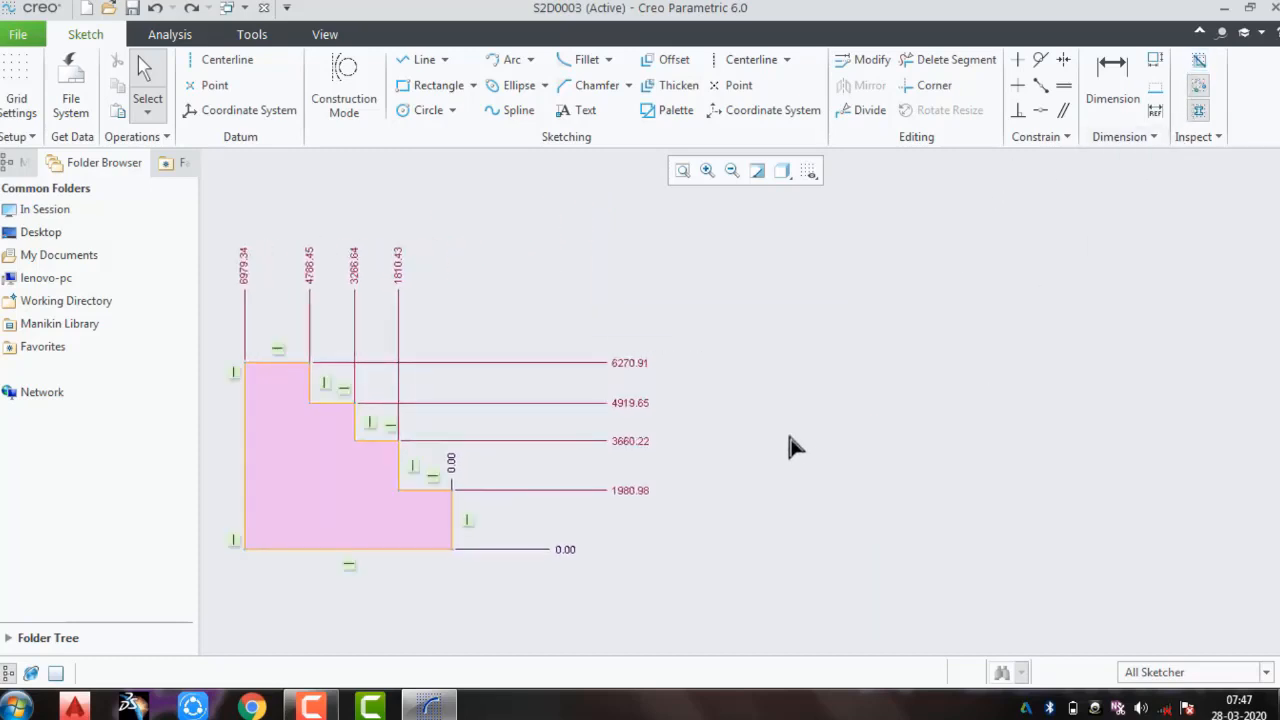
{"action": "key", "text": "l"}
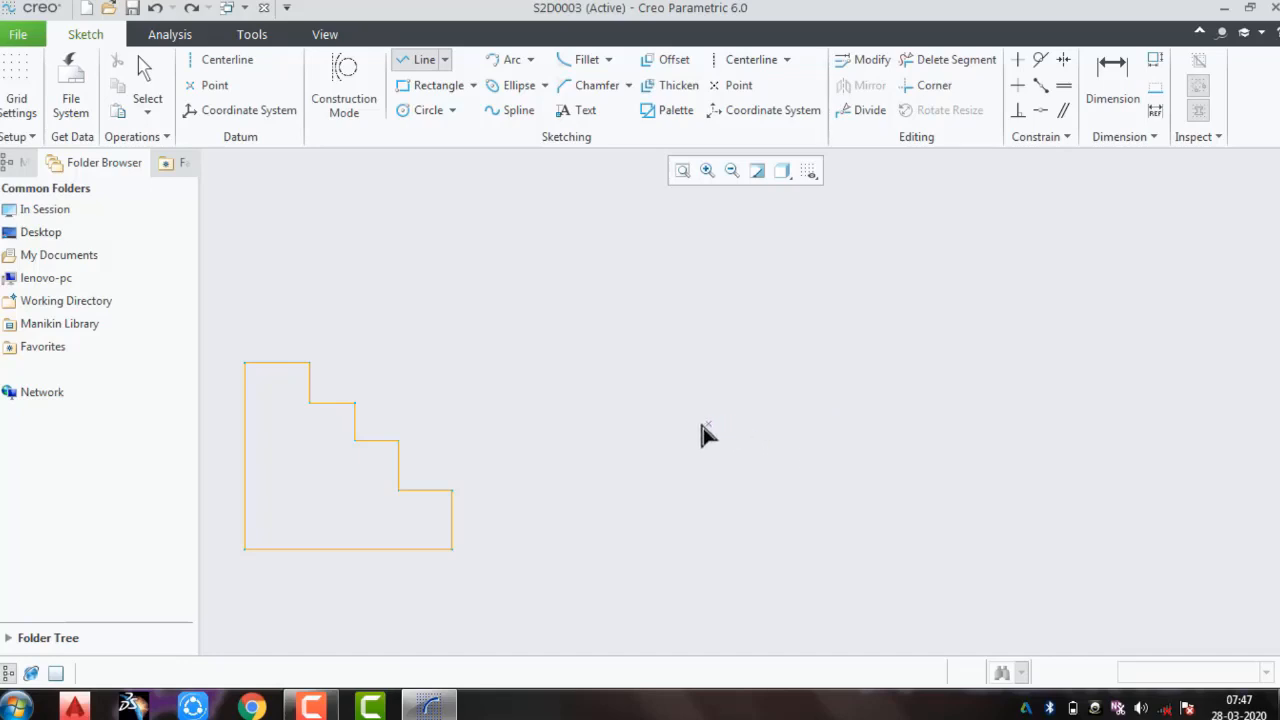
{"action": "left_click", "coordinate": [701, 424]}
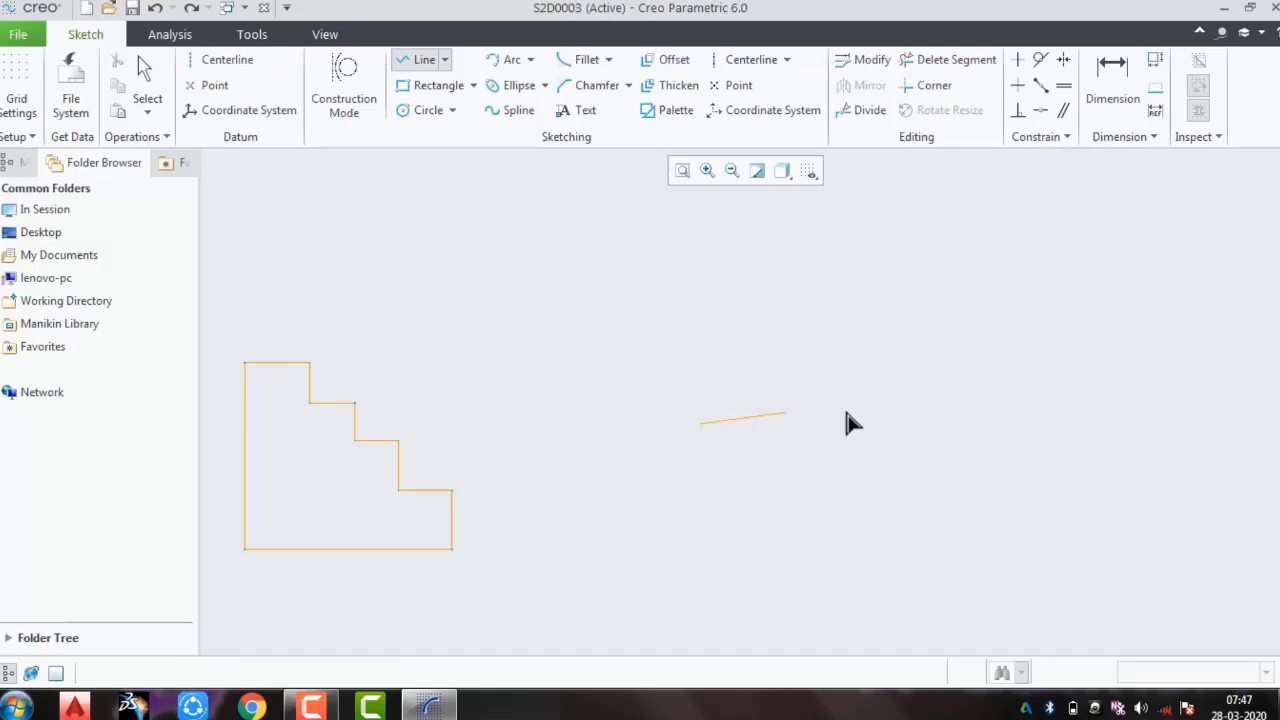
{"action": "left_click", "coordinate": [958, 424]}
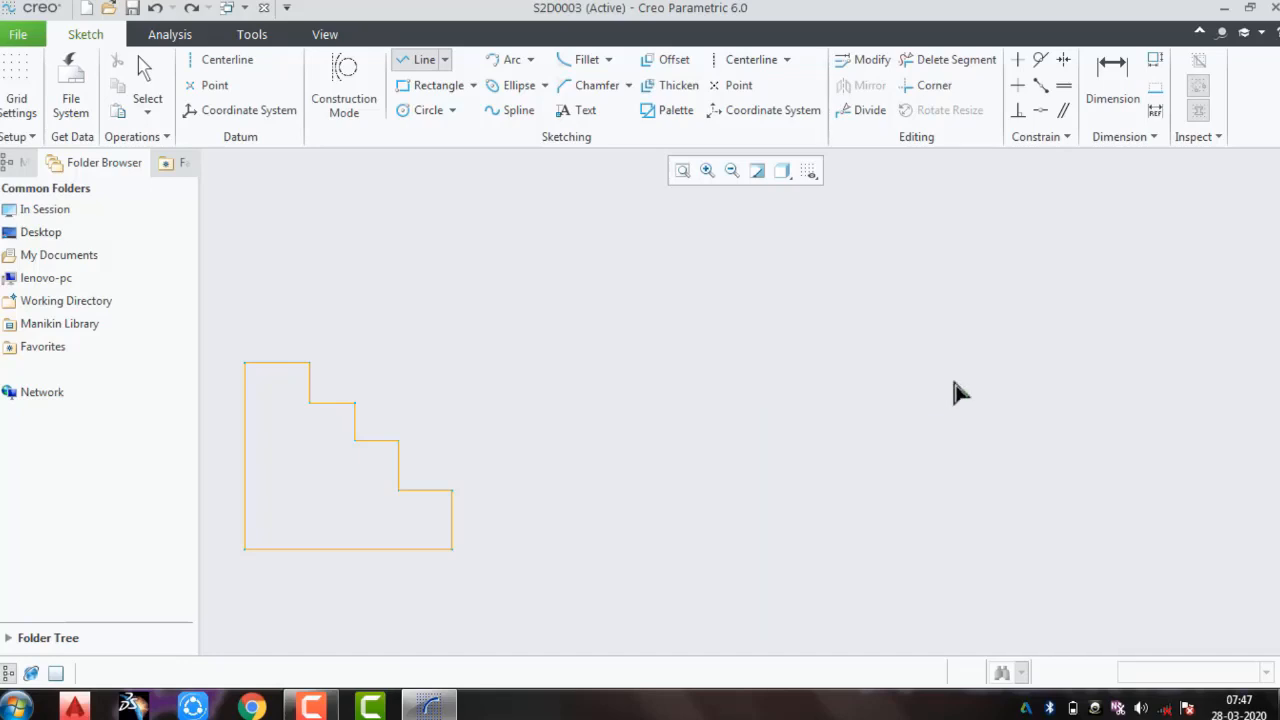
{"action": "left_click", "coordinate": [958, 310]}
{"action": "left_click", "coordinate": [1046, 310]}
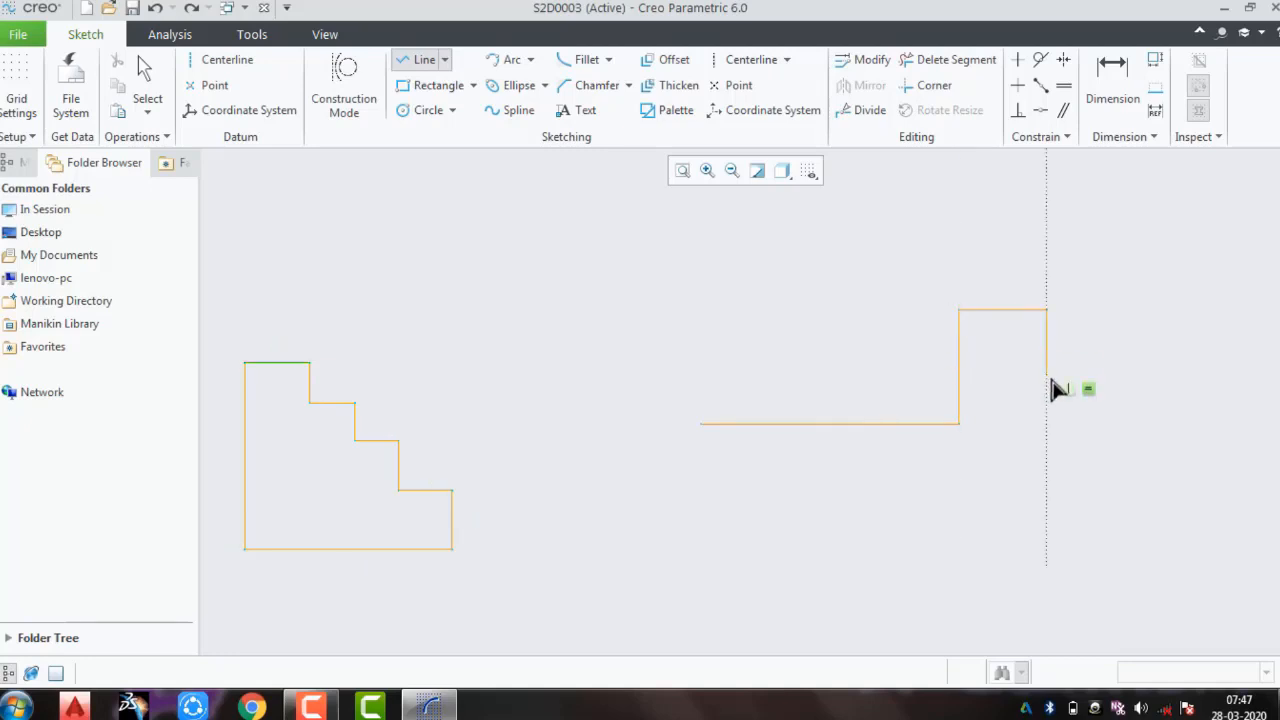
{"action": "left_click", "coordinate": [1046, 374]}
{"action": "left_click", "coordinate": [1156, 368]}
{"action": "middle_click", "coordinate": [1157, 370]}
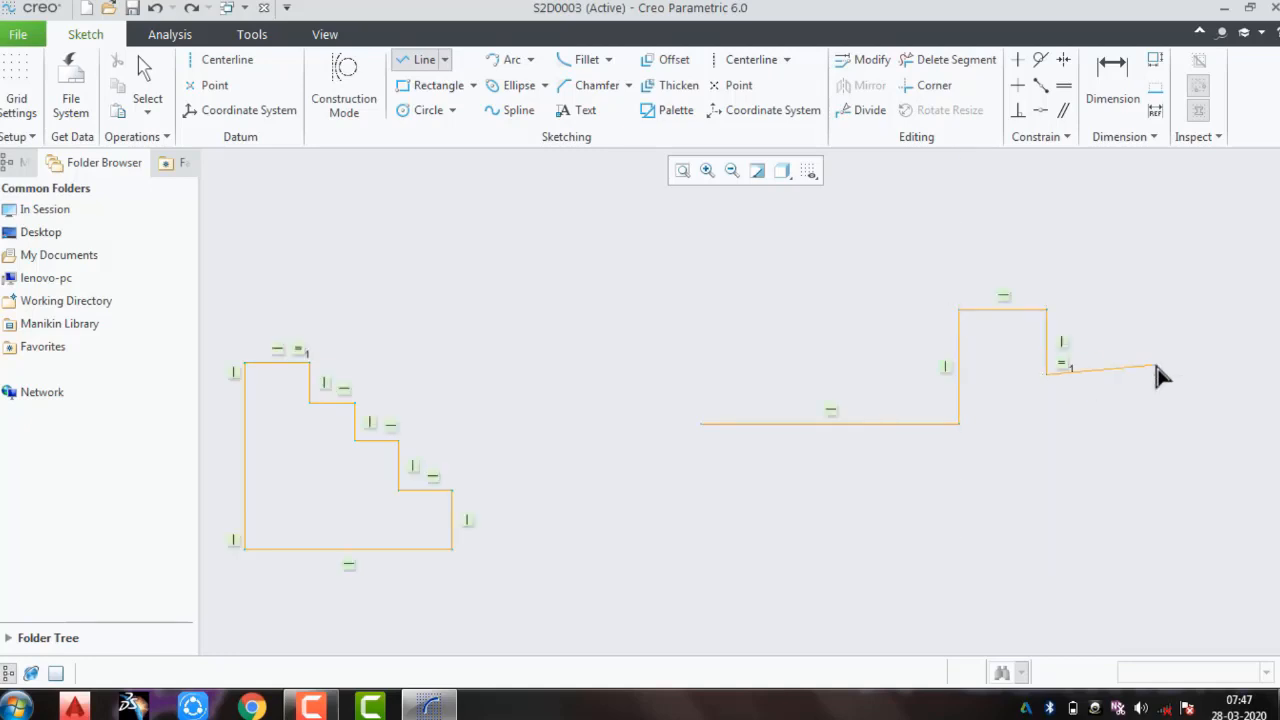
Step: Draw a shorter line directly on top of the open chain's upper horizontal segment
{"action": "left_click", "coordinate": [973, 313]}
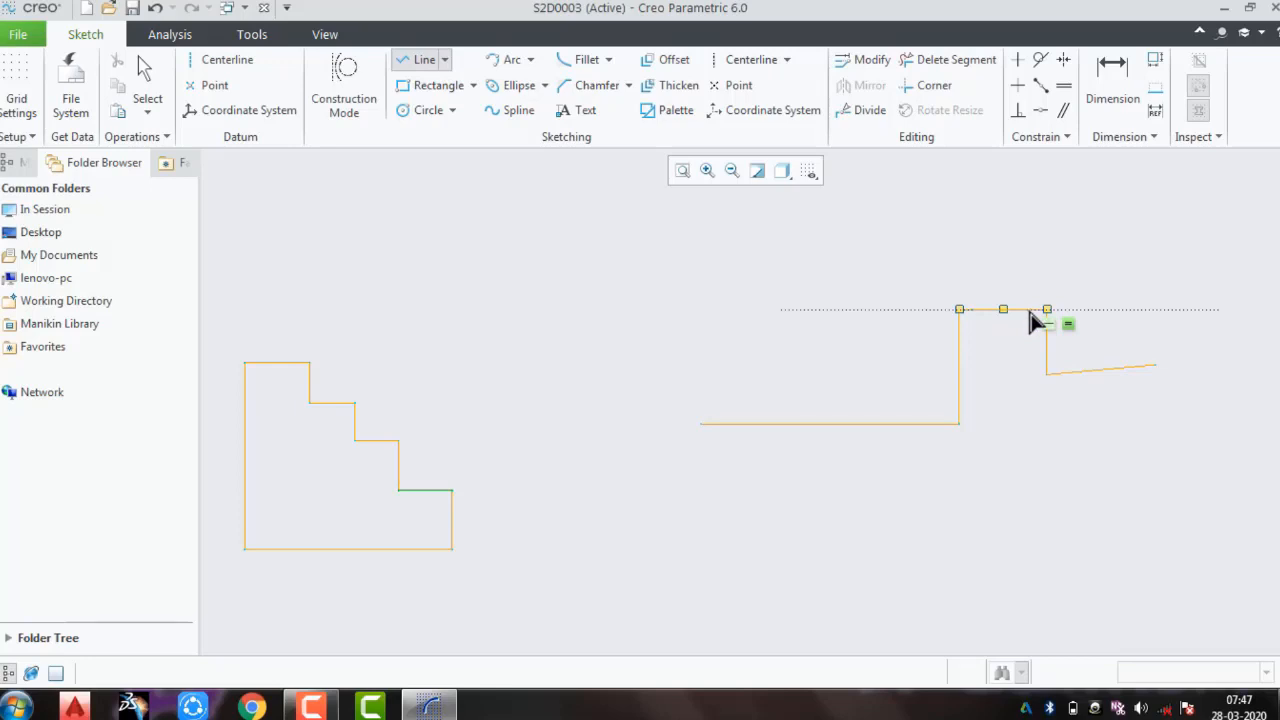
{"action": "left_click", "coordinate": [1028, 311]}
{"action": "middle_click", "coordinate": [1012, 346]}
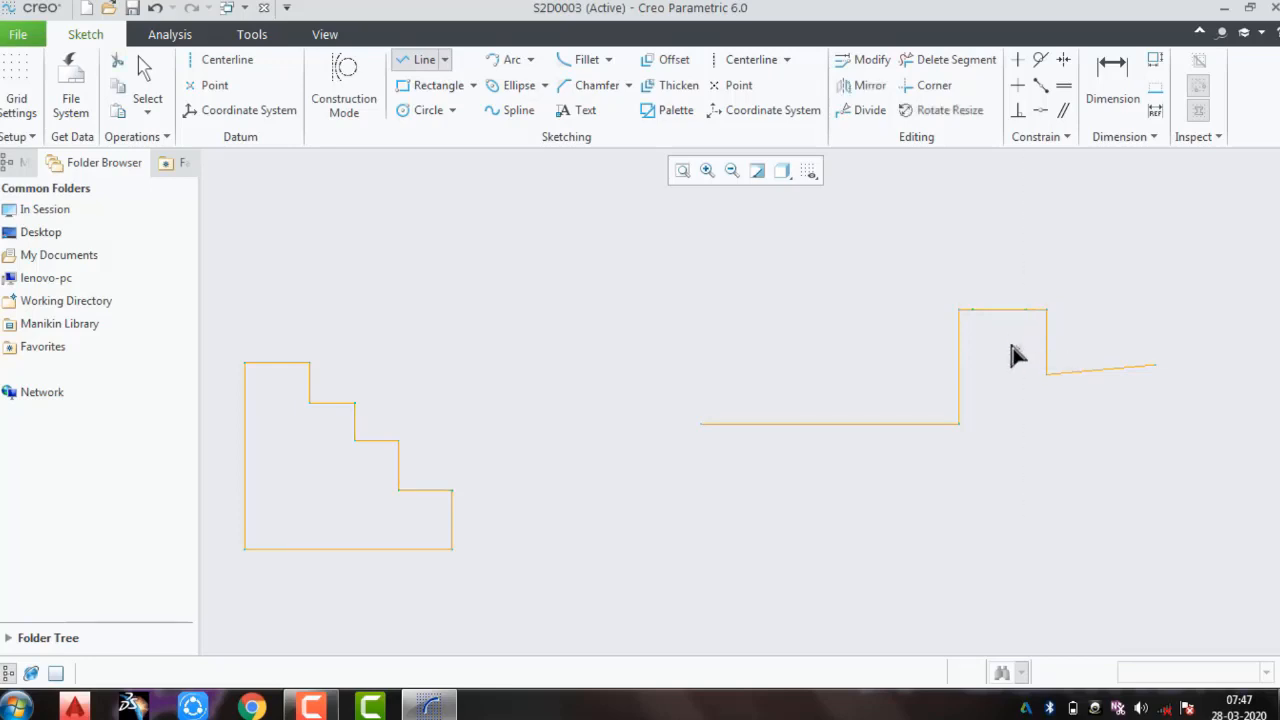
{"action": "middle_click", "coordinate": [1004, 403]}
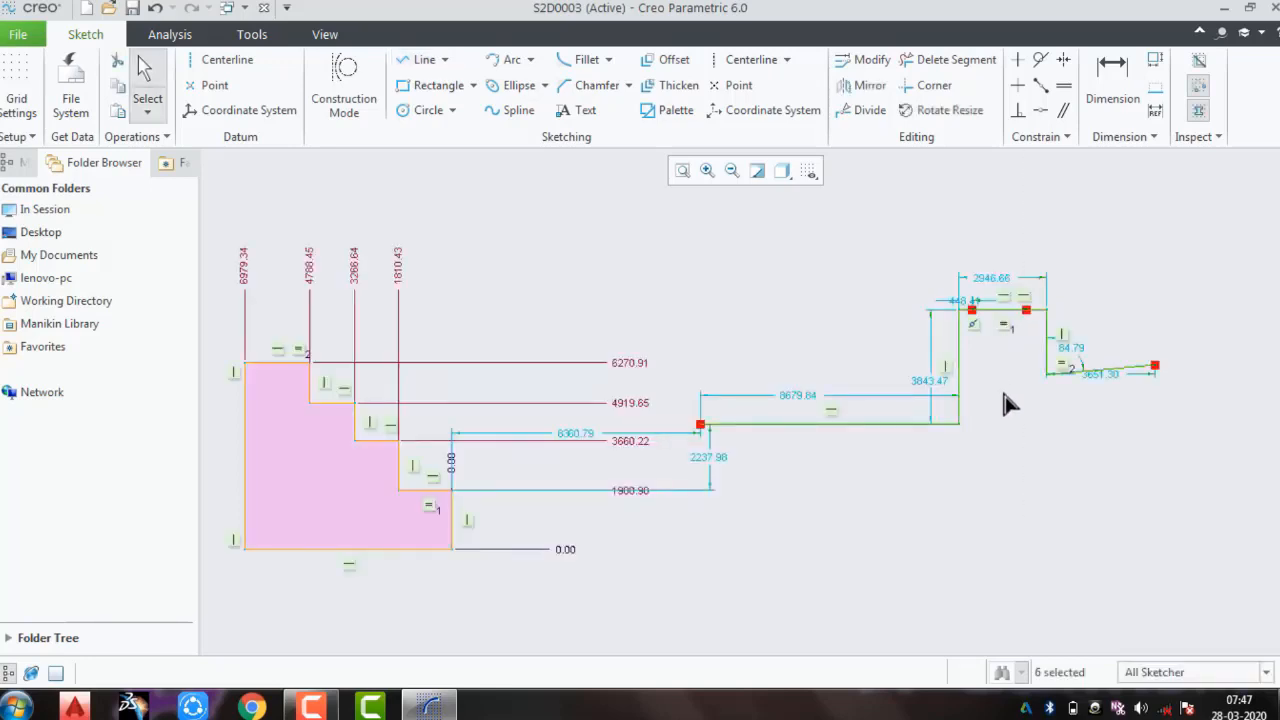
{"action": "left_click", "coordinate": [1012, 394]}
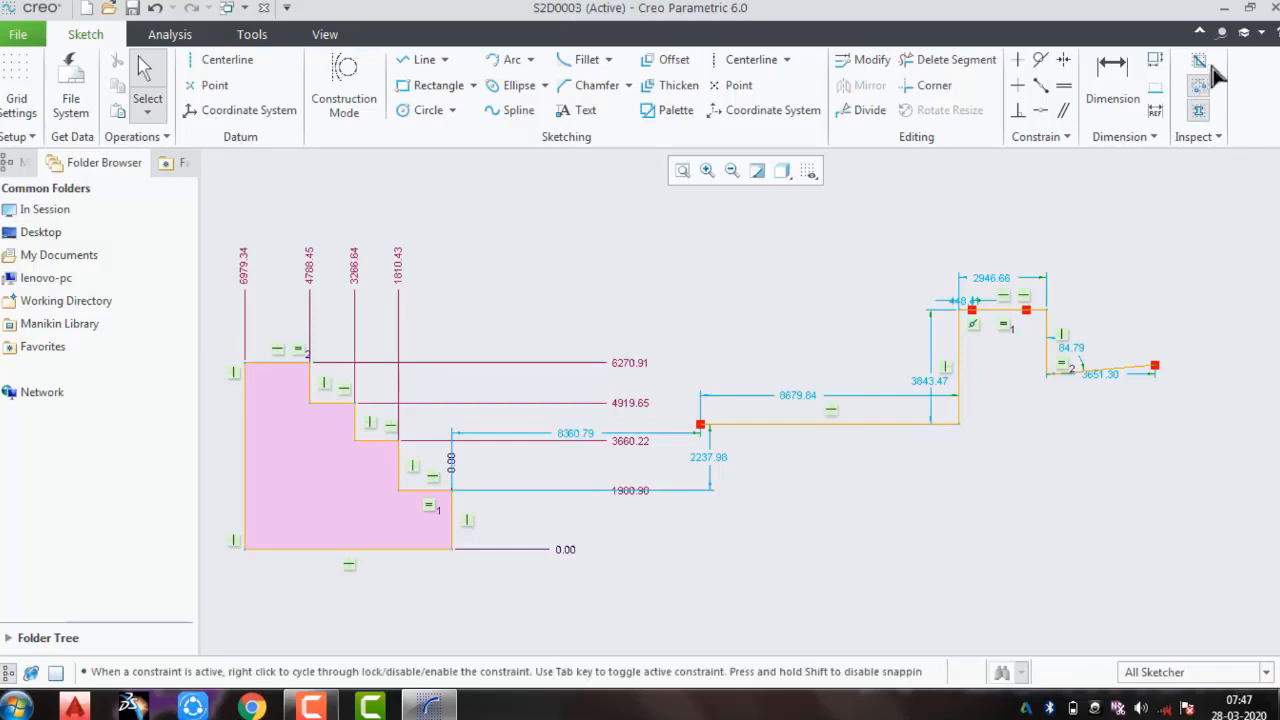
Step: Select the open chain and check it for duplicate lines with the Overlapping Geometry inspection
{"action": "mouse_move", "coordinate": [1252, 205]}
{"action": "left_mouse_down"}
{"action": "mouse_move", "coordinate": [737, 549]}
{"action": "mouse_move", "coordinate": [669, 563]}
{"action": "left_mouse_up"}
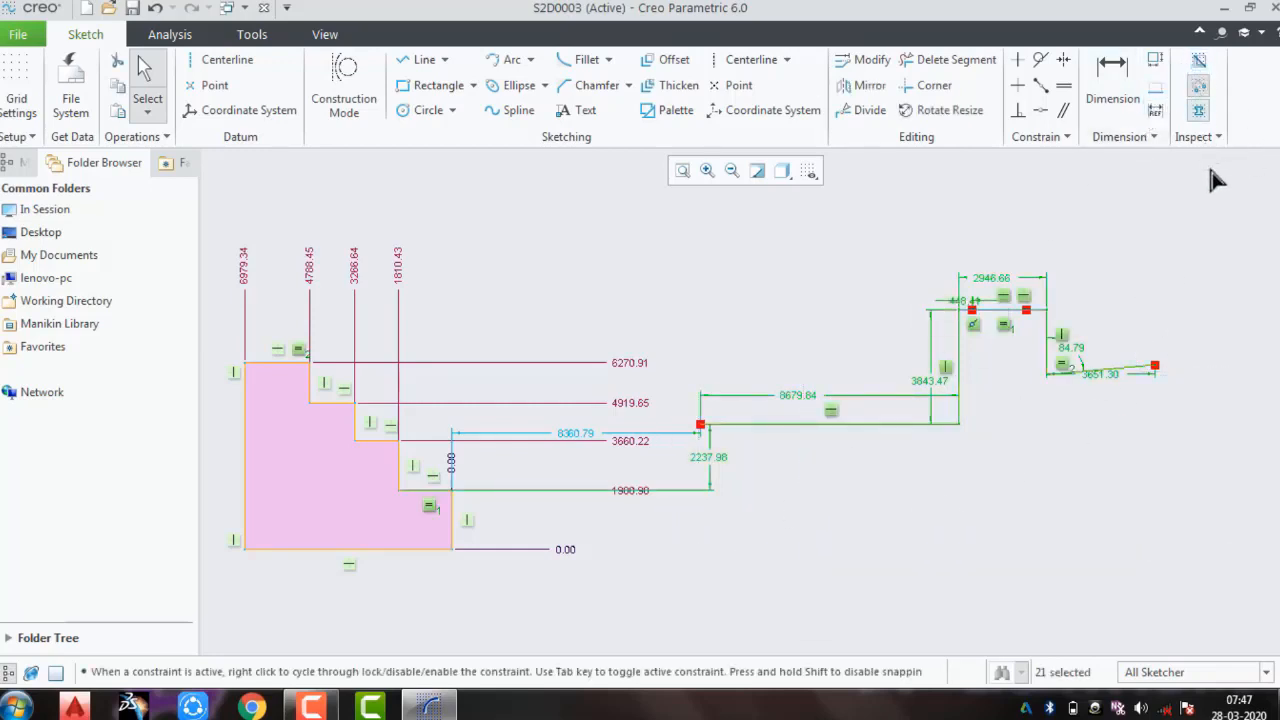
{"action": "scroll", "coordinate": [1097, 322], "scroll_direction": "up", "scroll_amount": 3}
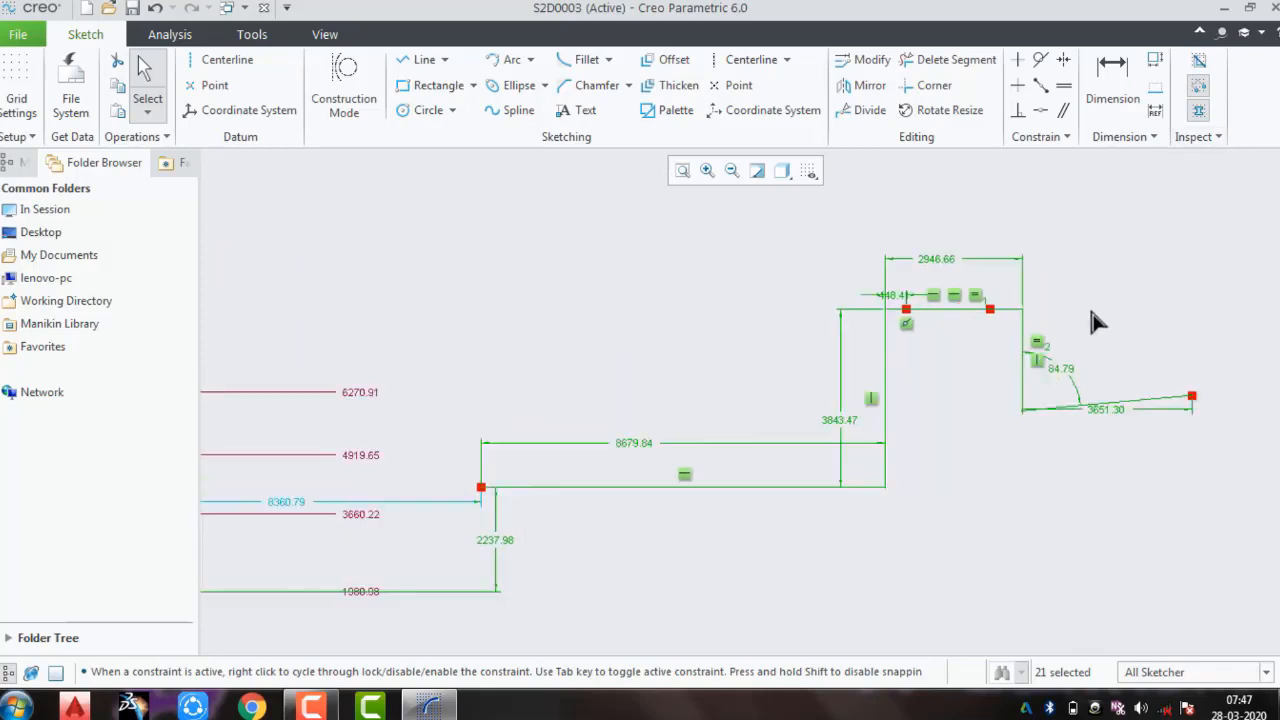
{"action": "left_click", "coordinate": [1203, 64]}
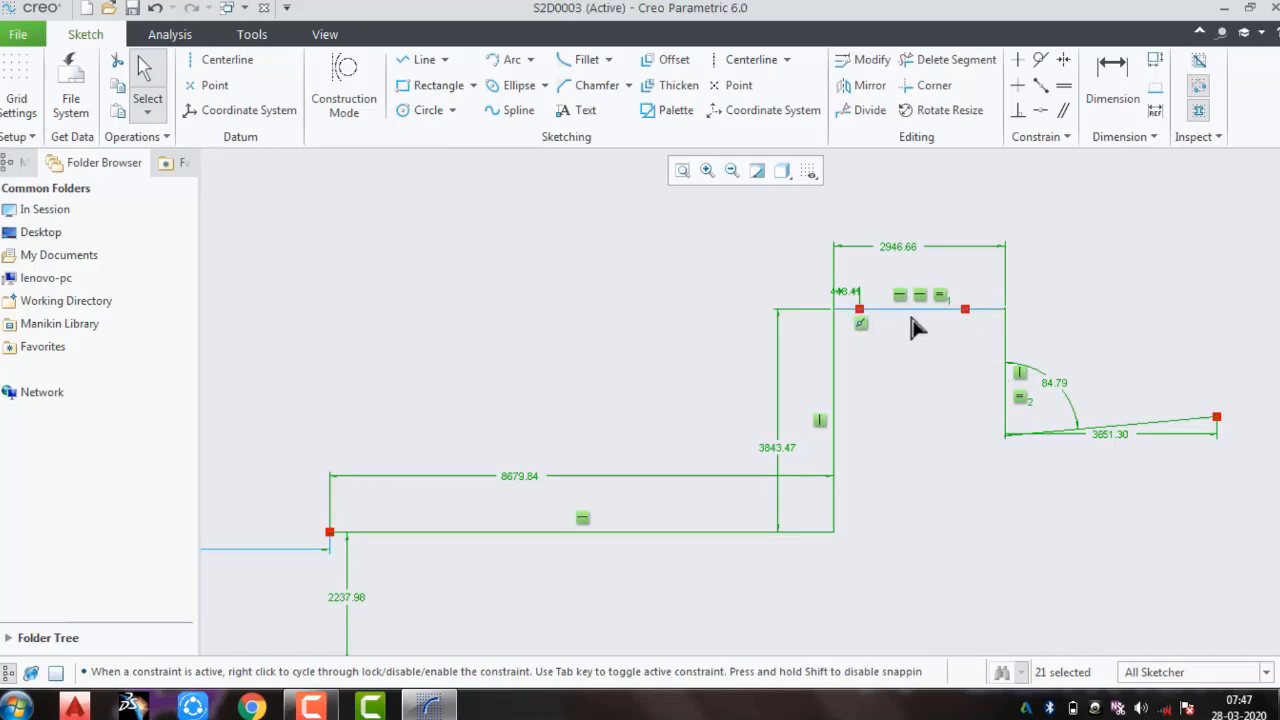
{"action": "left_click", "coordinate": [1122, 315]}
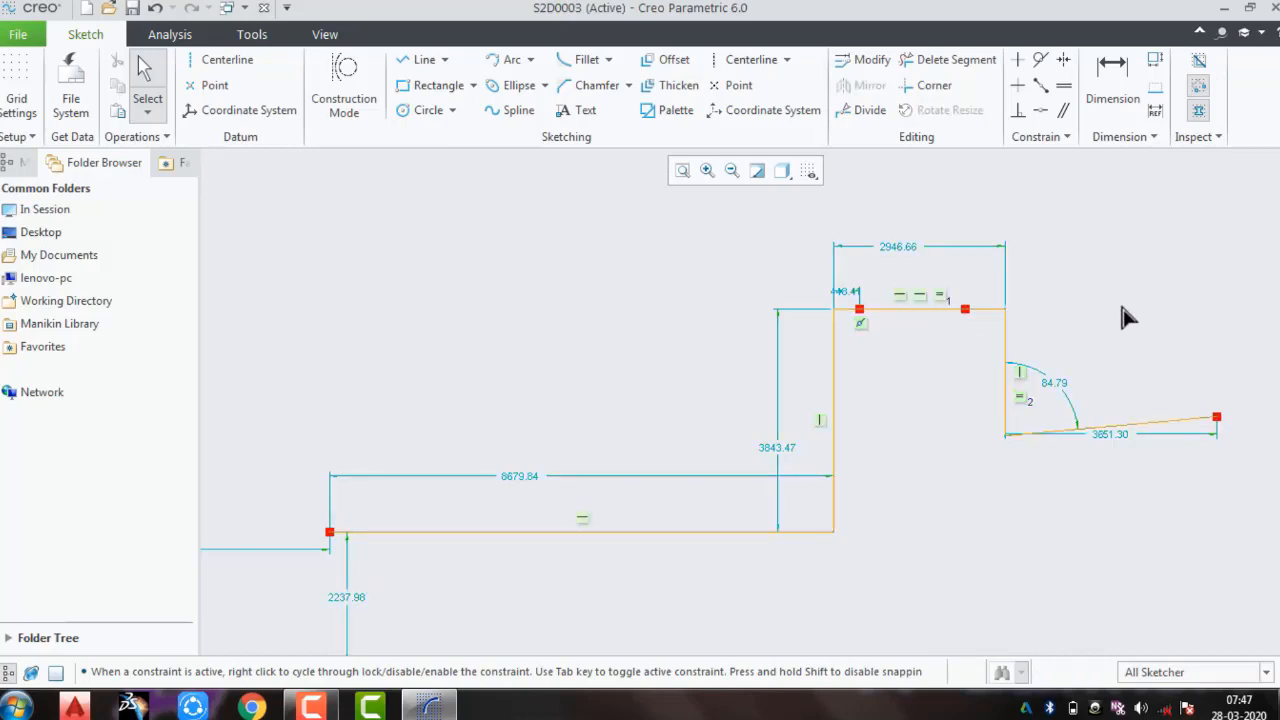
Step: Undo the overlapping line on the chain's upper horizontal segment
{"action": "scroll", "coordinate": [1122, 315], "scroll_direction": "down", "scroll_amount": 4}
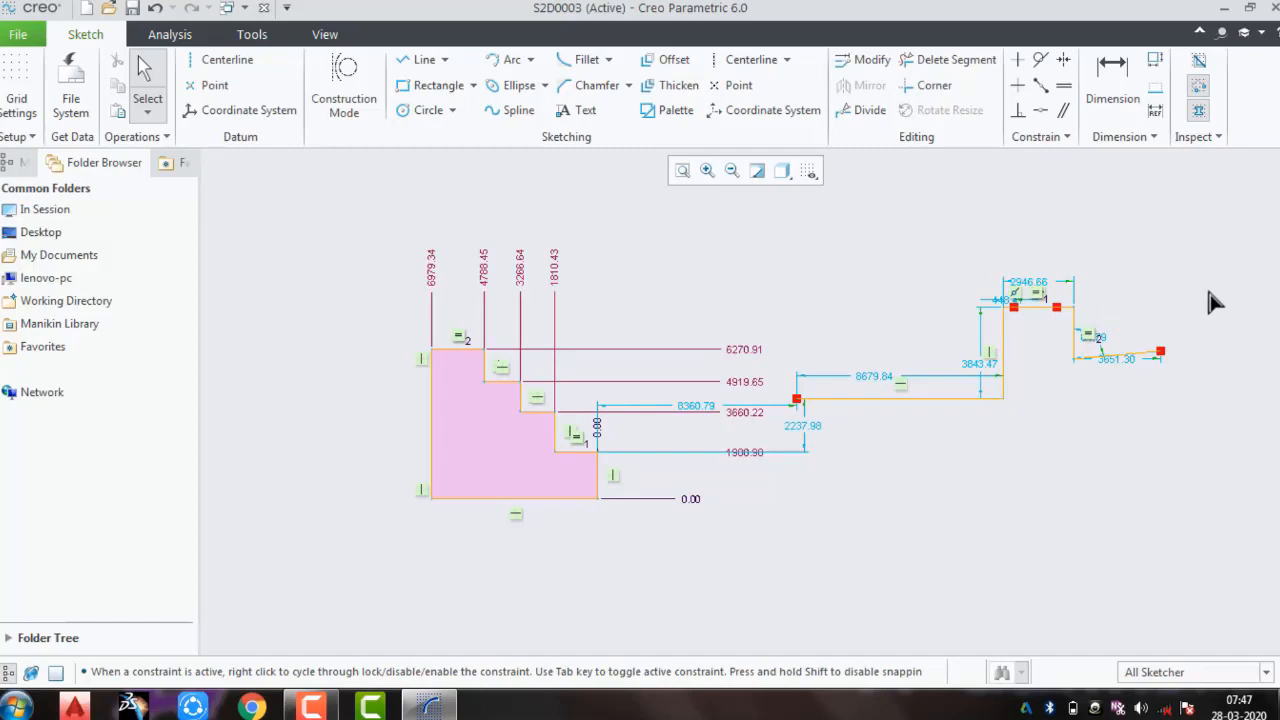
{"action": "key", "text": "ctrl+z"}
{"action": "key", "text": "ctrl+z"}
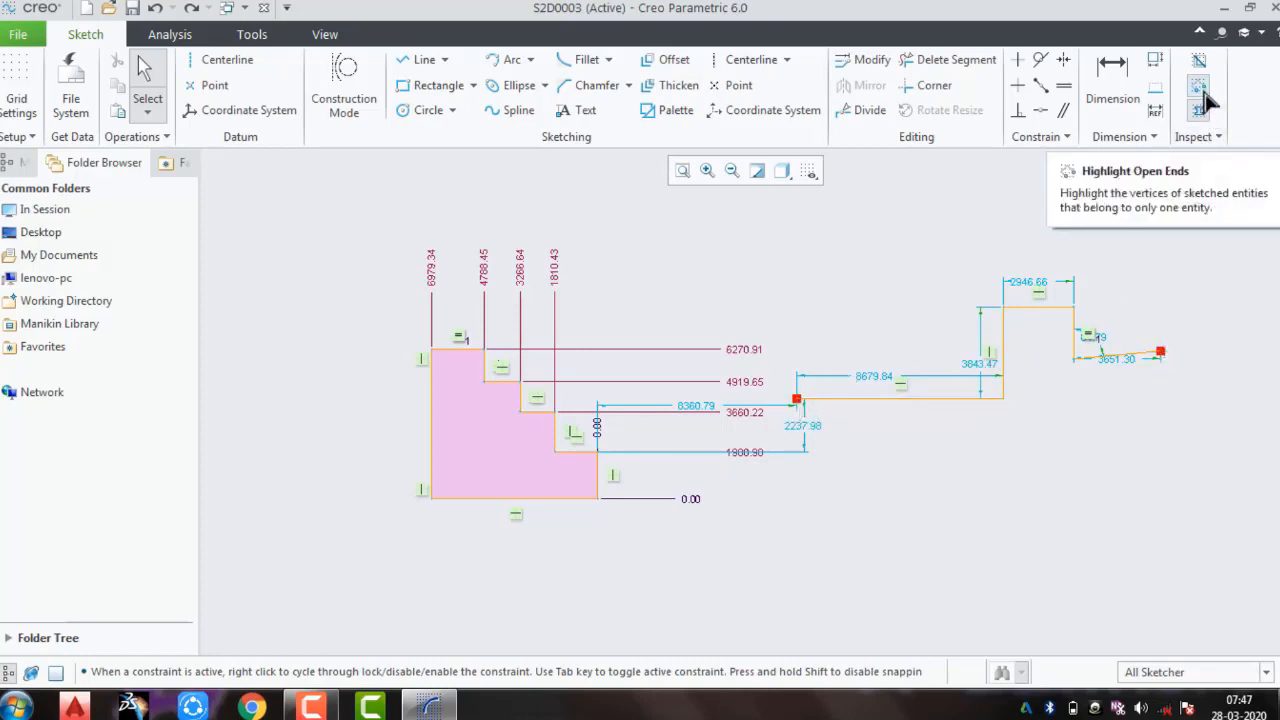
Step: Switch Highlight Open Ends off and on again, and examine the open chain's ends and the closed stepped profile
{"action": "left_click", "coordinate": [1203, 88]}
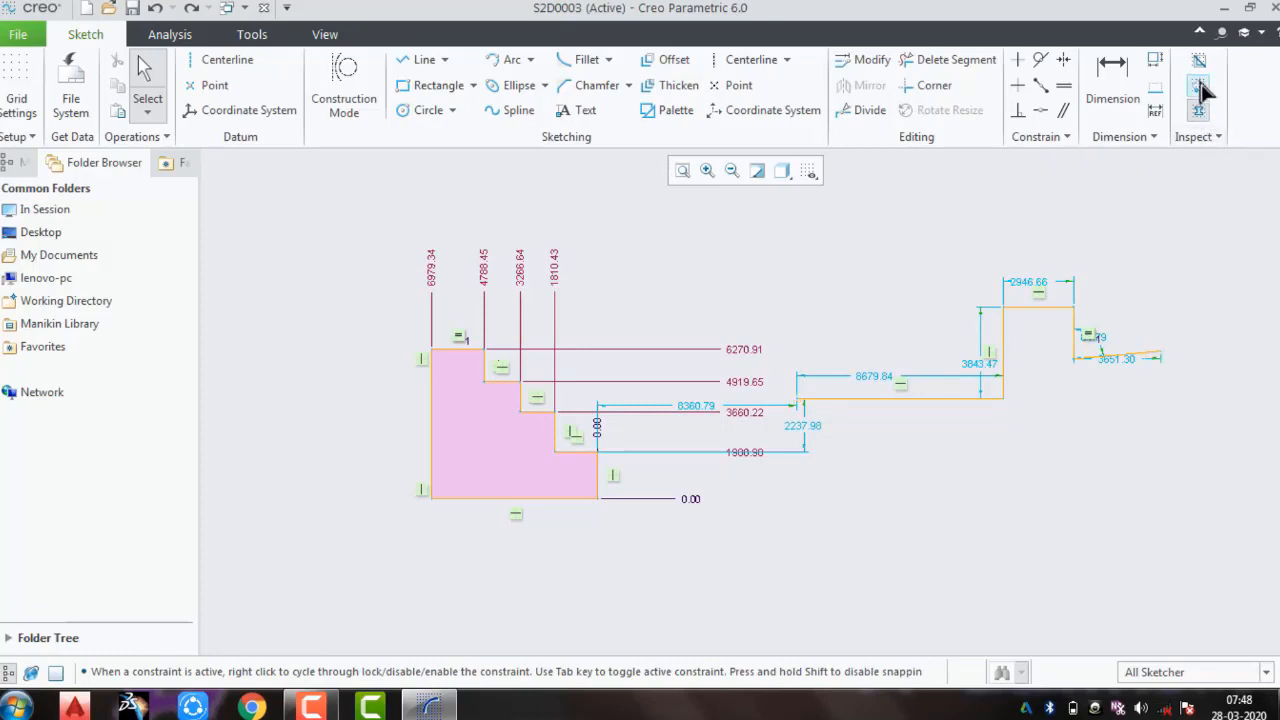
{"action": "left_click", "coordinate": [1199, 86]}
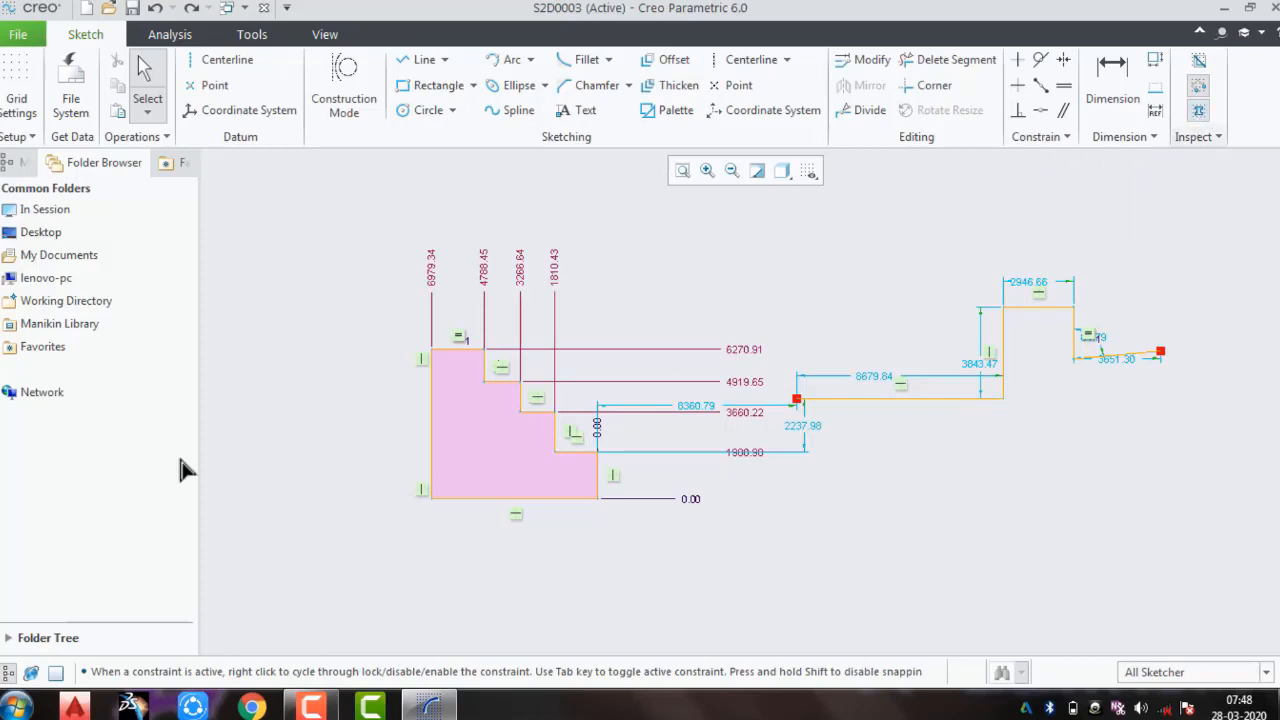
{"action": "scroll", "coordinate": [500, 480], "scroll_direction": "up", "scroll_amount": 3}
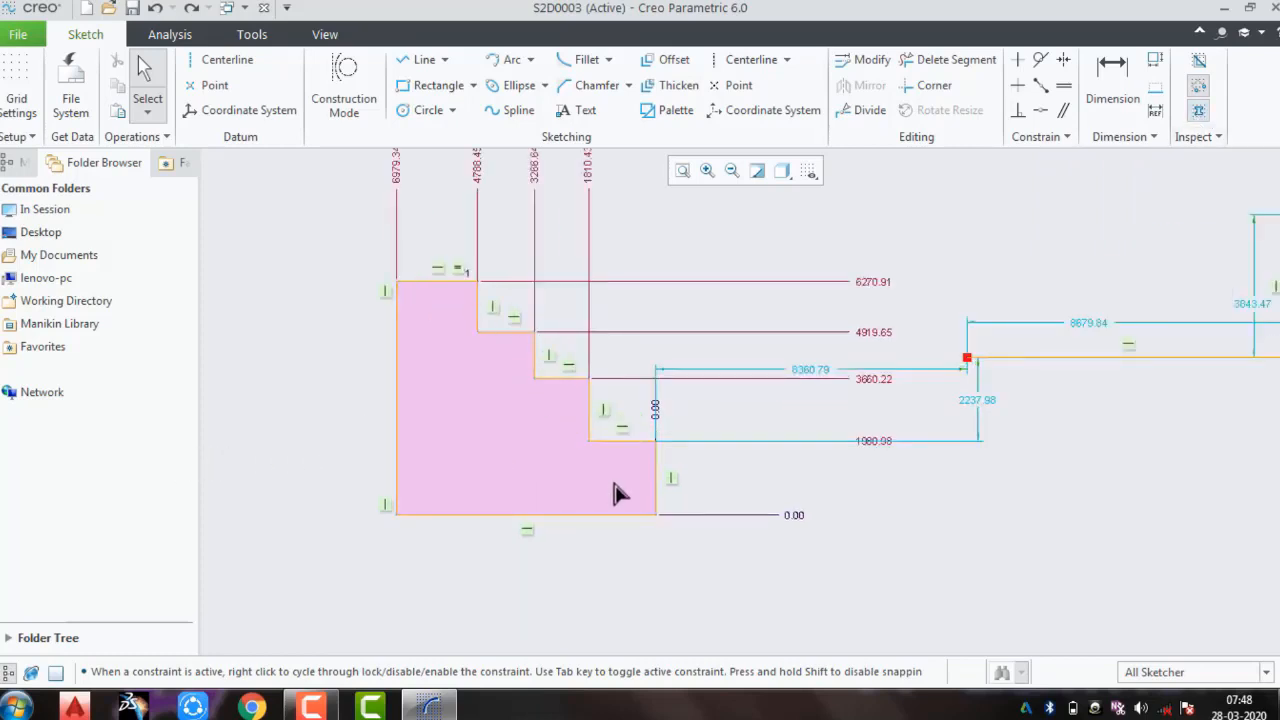
Step: Delete the stepped profile's lowest vertical edge on the stair side and move the vertical 0.00 baseline dimension below the profile
{"action": "left_click", "coordinate": [657, 490]}
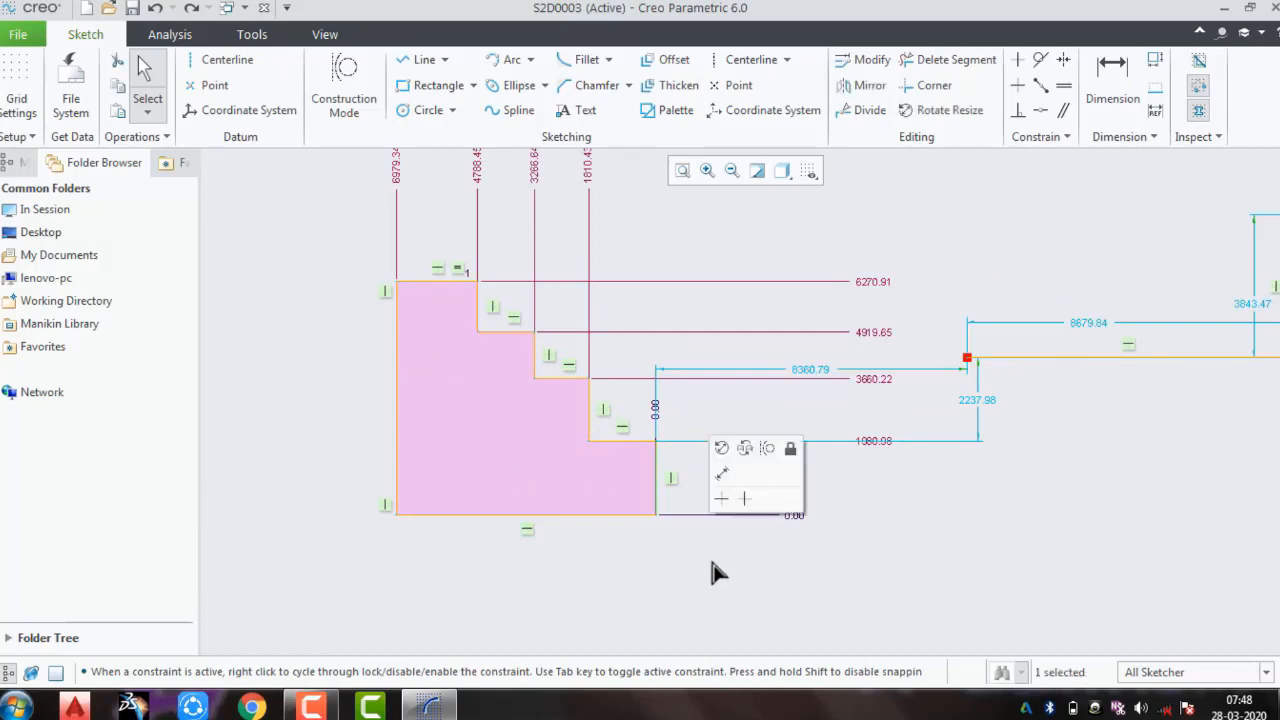
{"action": "key", "text": "Delete"}
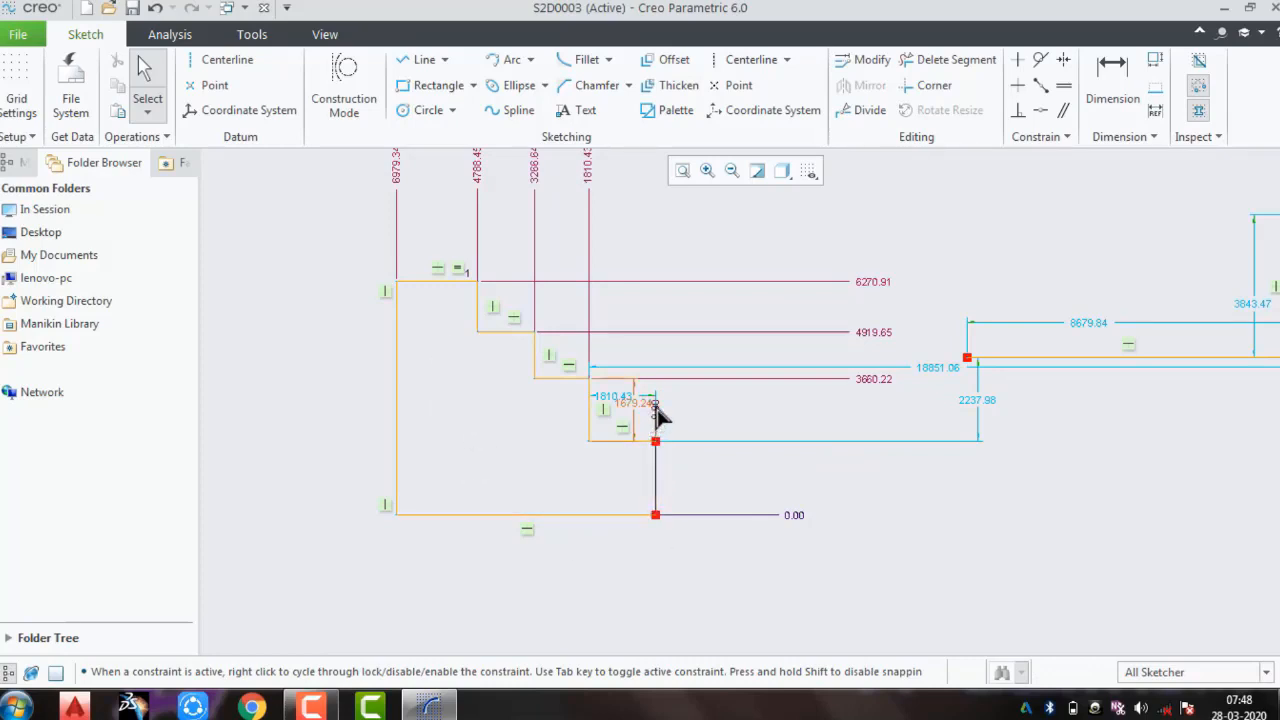
{"action": "left_click_drag", "start_coordinate": [657, 409], "coordinate": [672, 584]}
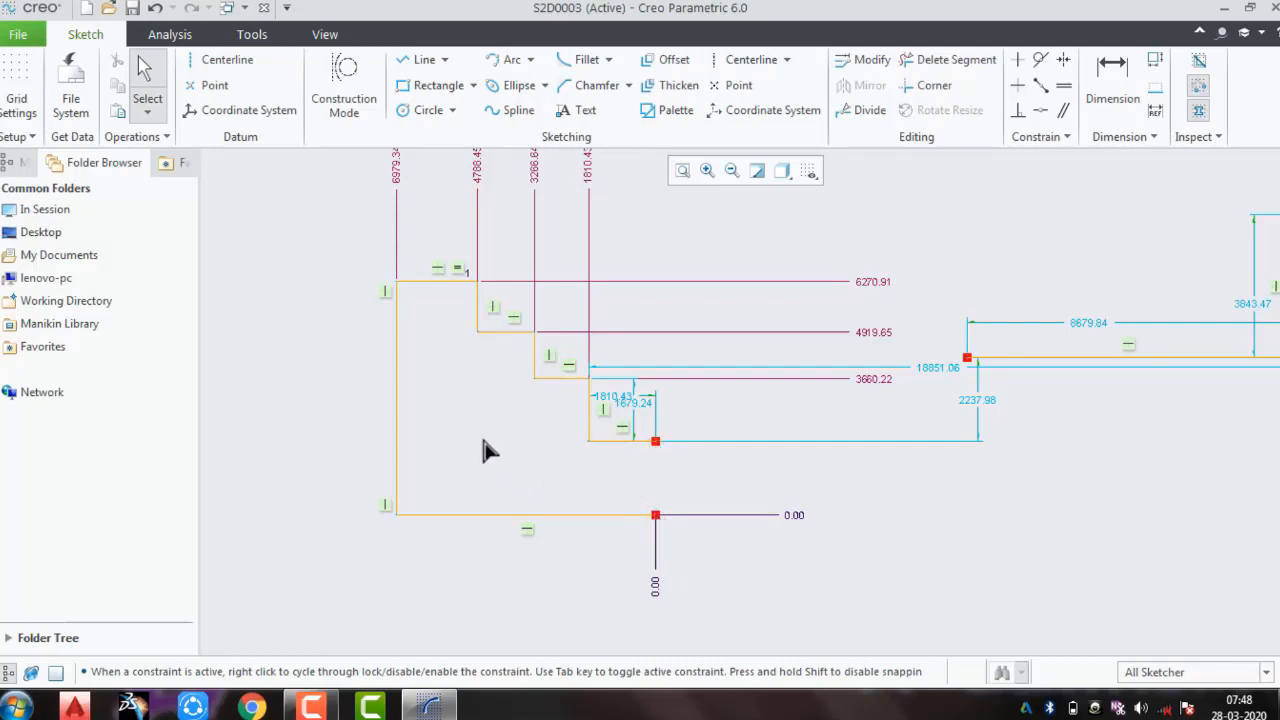
Step: Undo the baseline dimension move and the deletion of the stepped profile's edge
{"action": "key", "text": "ctrl+z"}
{"action": "key", "text": "ctrl+z"}
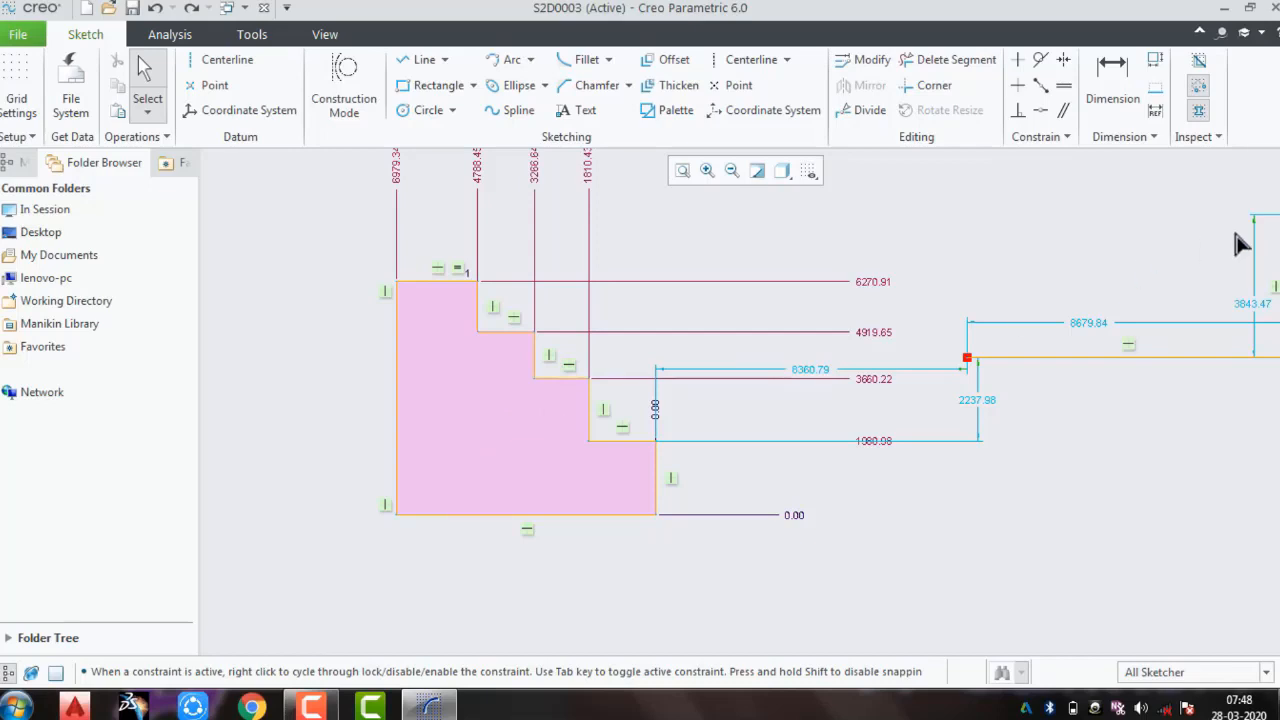
Step: Switch Shade Closed Loops off and on twice, and compare the stepped profile with and without shading
{"action": "left_click", "coordinate": [1200, 111]}
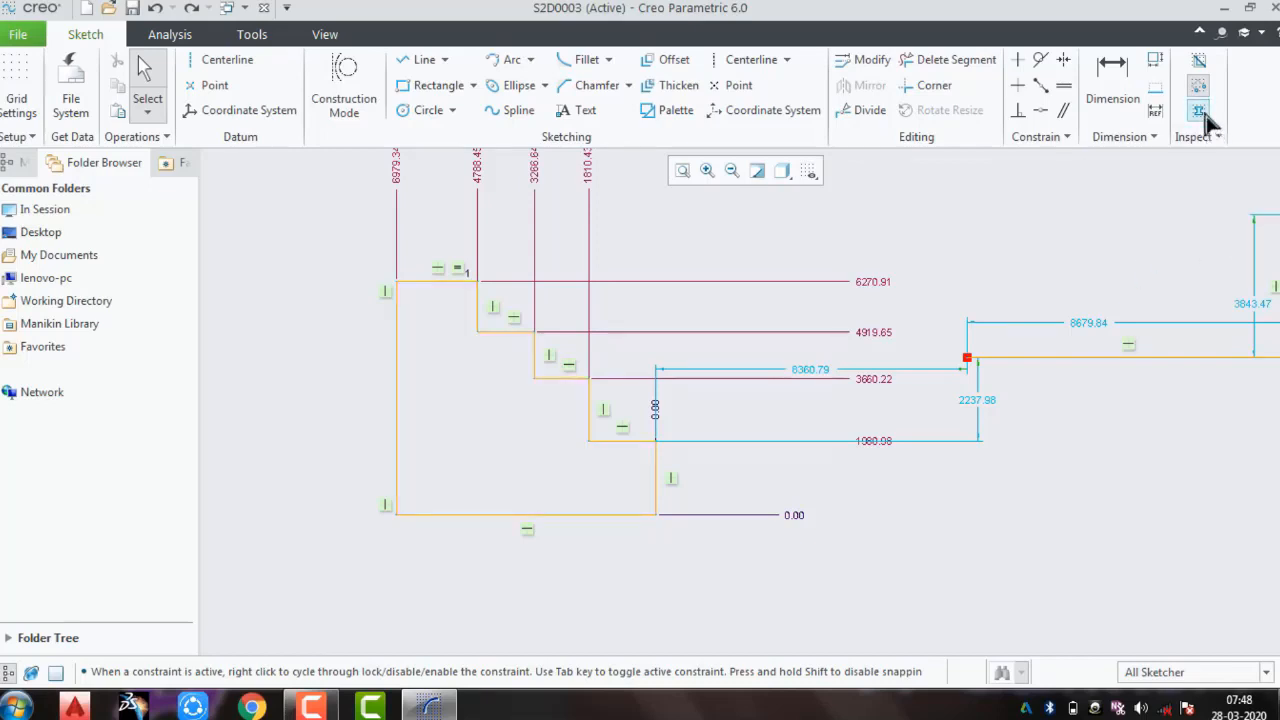
{"action": "left_click", "coordinate": [1206, 116]}
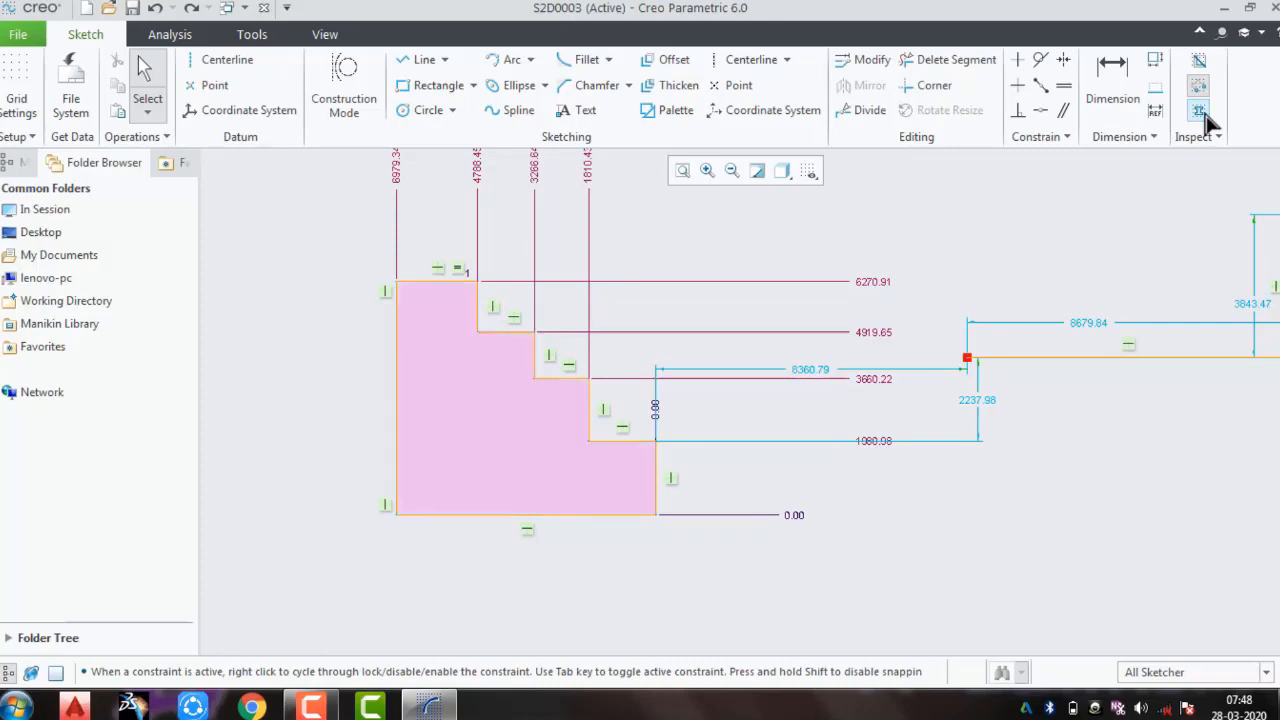
{"action": "left_click", "coordinate": [1206, 116]}
{"action": "left_click", "coordinate": [1200, 112]}
Step: Draw two crossing diagonal lines beyond the open chain's sloped end, one rising at about 57° from vertical, the other falling at 45°
{"action": "scroll", "coordinate": [1072, 302], "scroll_direction": "up", "scroll_amount": 2}
{"action": "mouse_move", "coordinate": [1072, 302]}
{"action": "middle_mouse_down"}
{"action": "mouse_move", "coordinate": [863, 420]}
{"action": "mouse_move", "coordinate": [621, 406]}
{"action": "middle_mouse_up"}
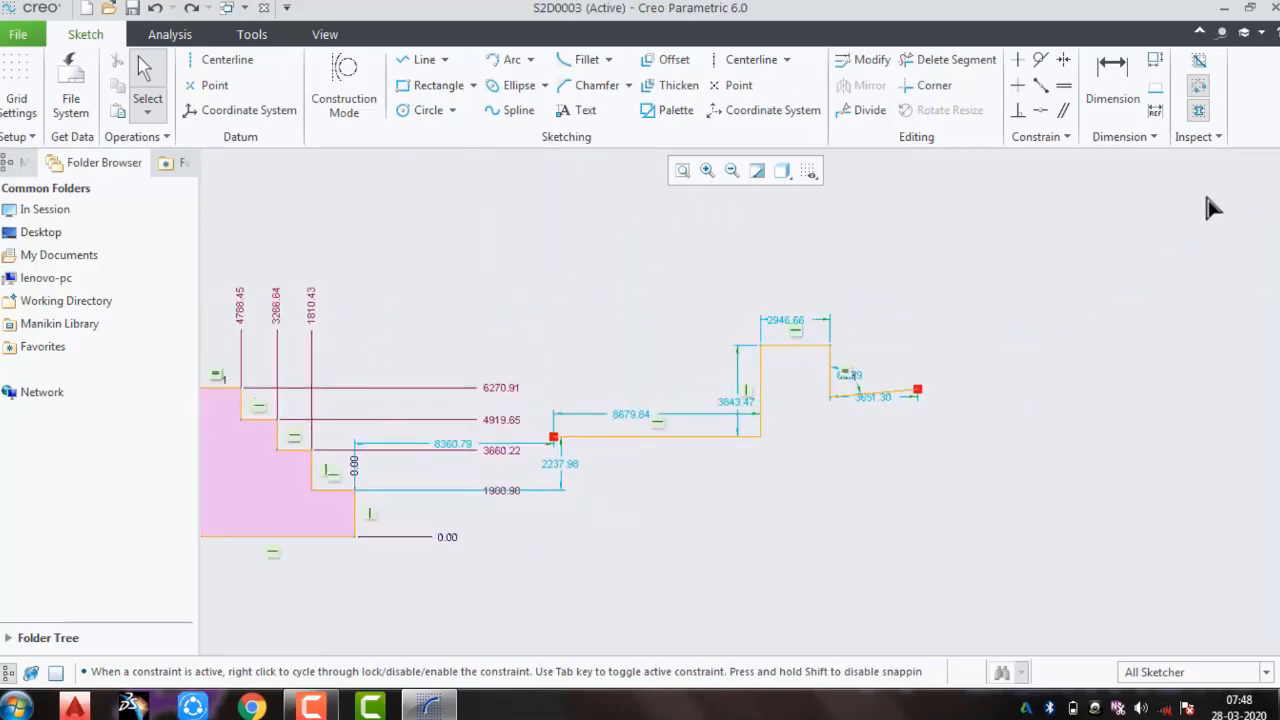
{"action": "left_click", "coordinate": [1208, 137]}
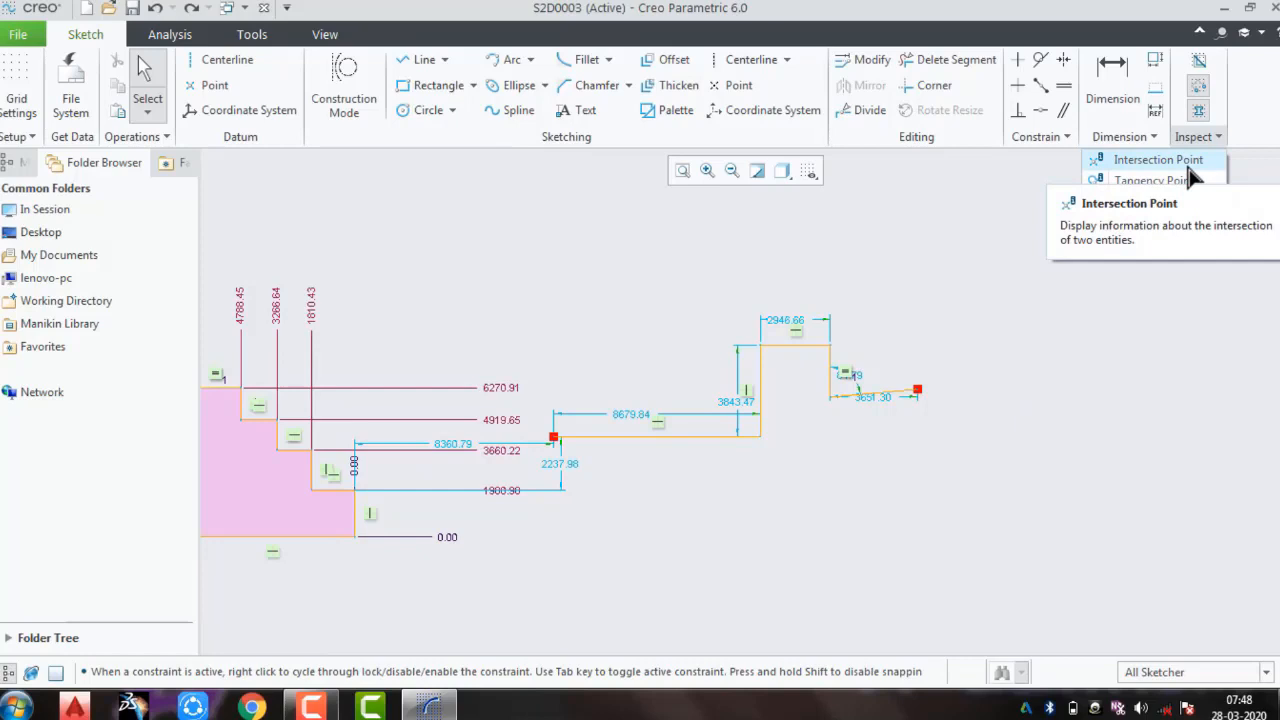
{"action": "left_click", "coordinate": [1078, 368]}
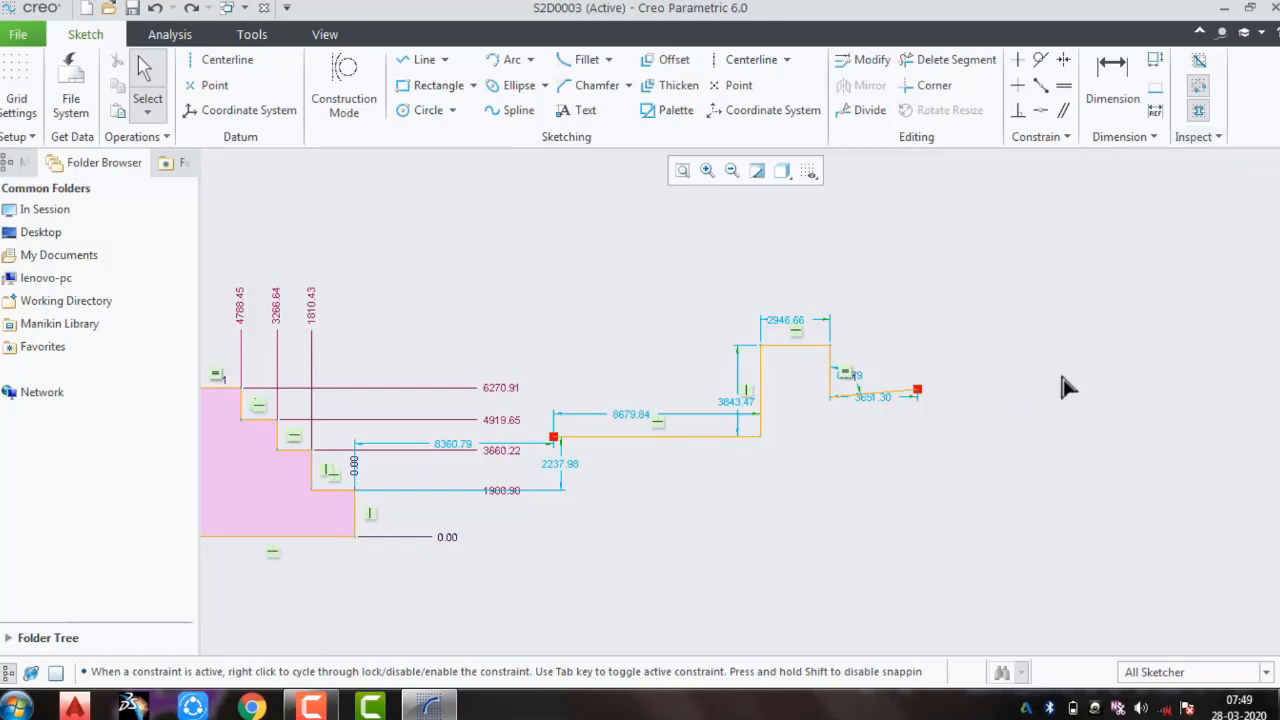
{"action": "left_click", "coordinate": [428, 60]}
{"action": "left_click", "coordinate": [952, 422]}
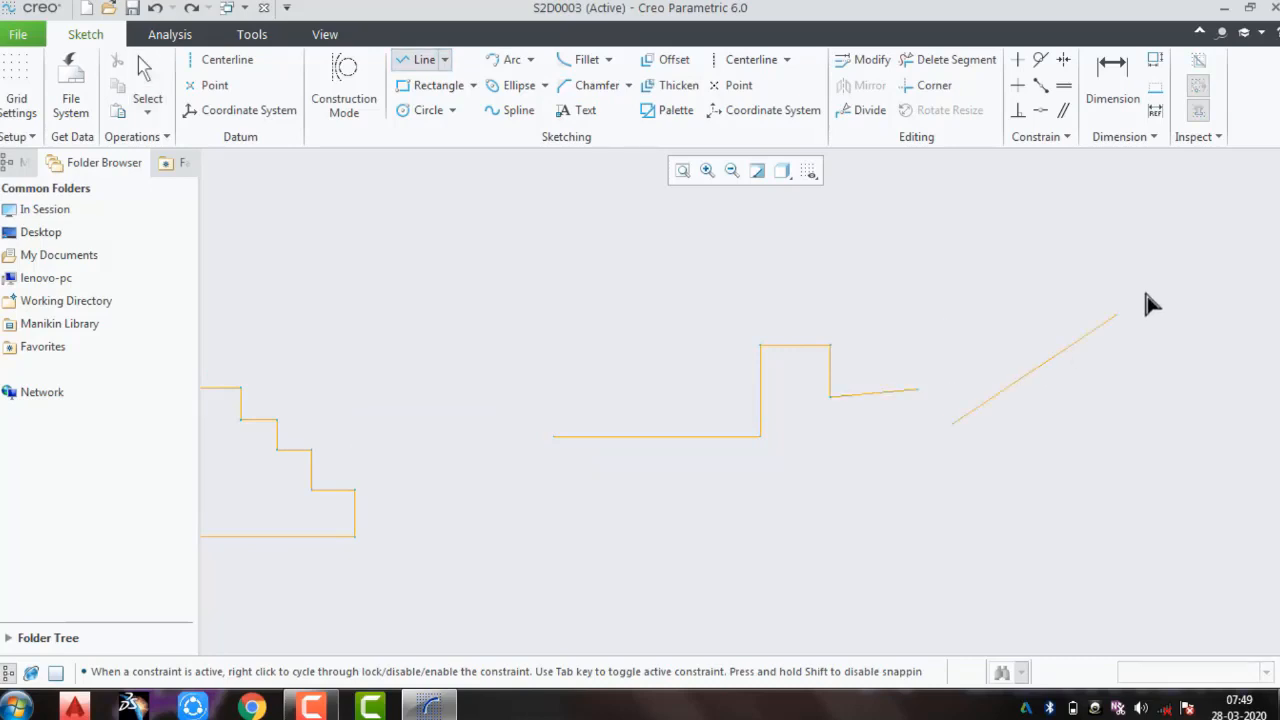
{"action": "middle_click", "coordinate": [1060, 342]}
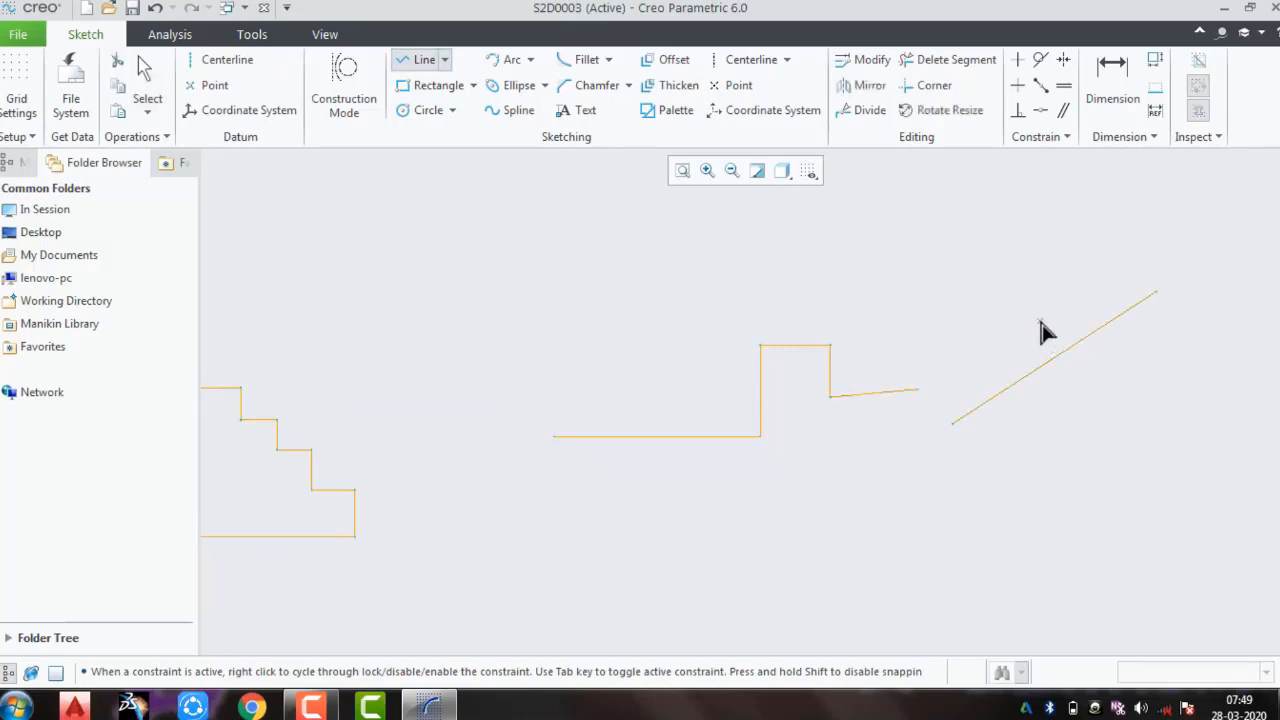
{"action": "left_click", "coordinate": [1041, 329]}
{"action": "left_click", "coordinate": [1171, 456]}
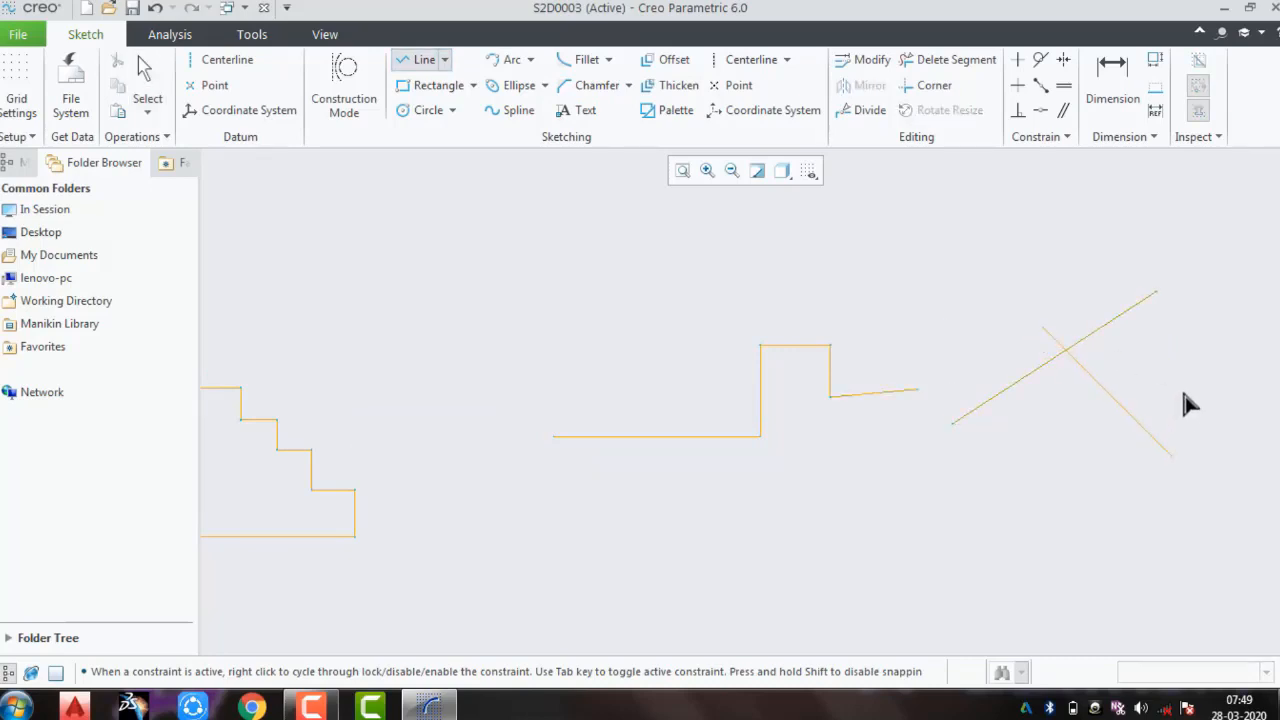
{"action": "middle_click", "coordinate": [1148, 372]}
{"action": "middle_click", "coordinate": [1165, 373]}
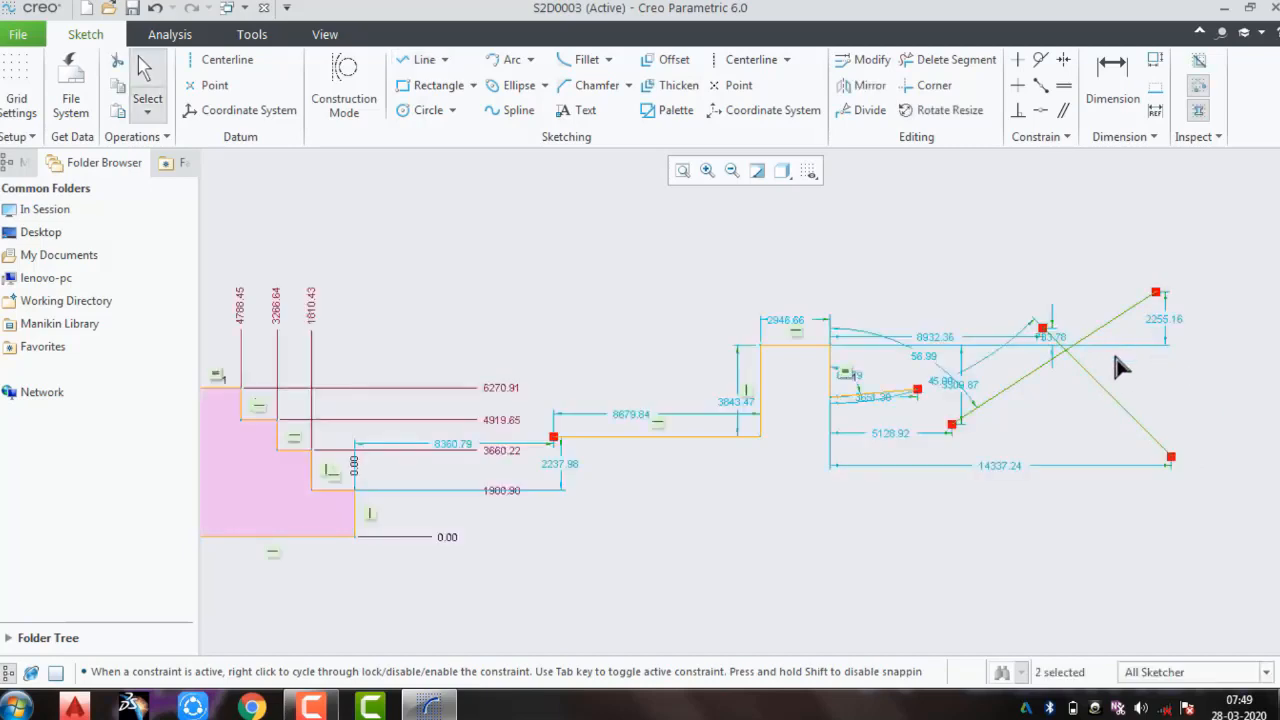
Step: Inspect the Intersection Point of the two crossing diagonal lines and examine its coordinates and marker
{"action": "left_click", "coordinate": [1212, 136]}
{"action": "left_click", "coordinate": [1158, 160]}
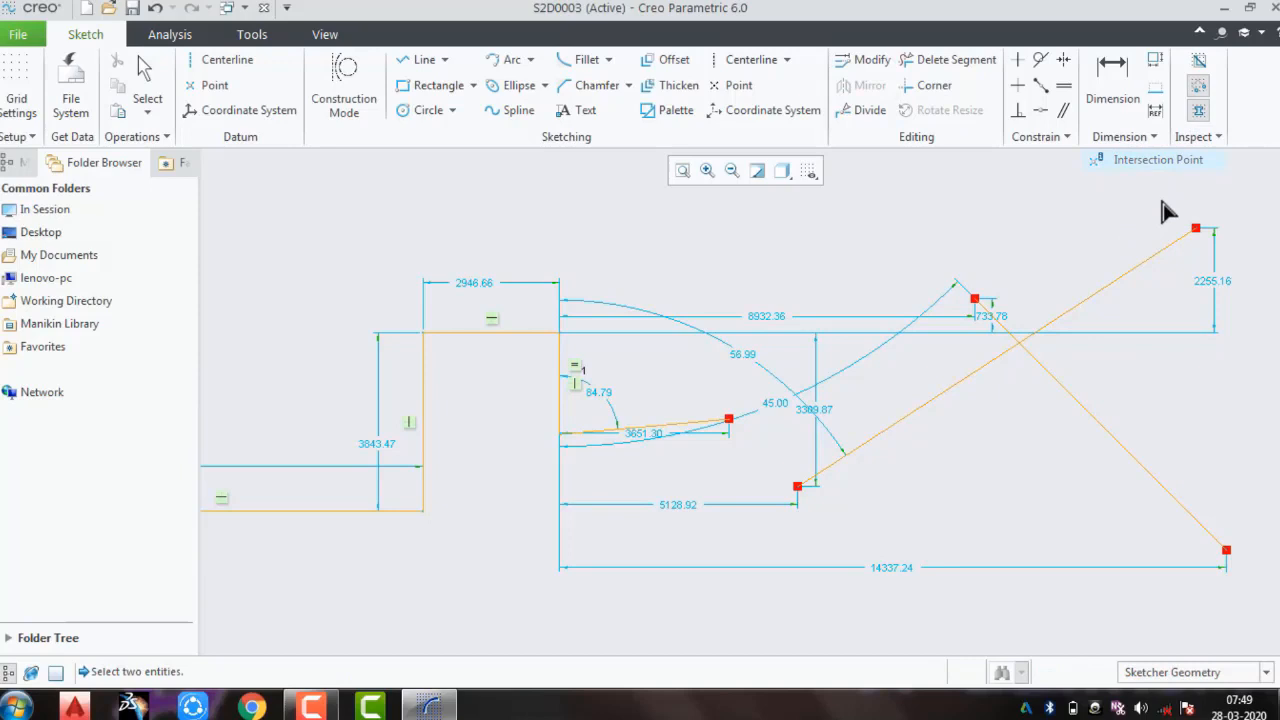
{"action": "left_click", "coordinate": [988, 364]}
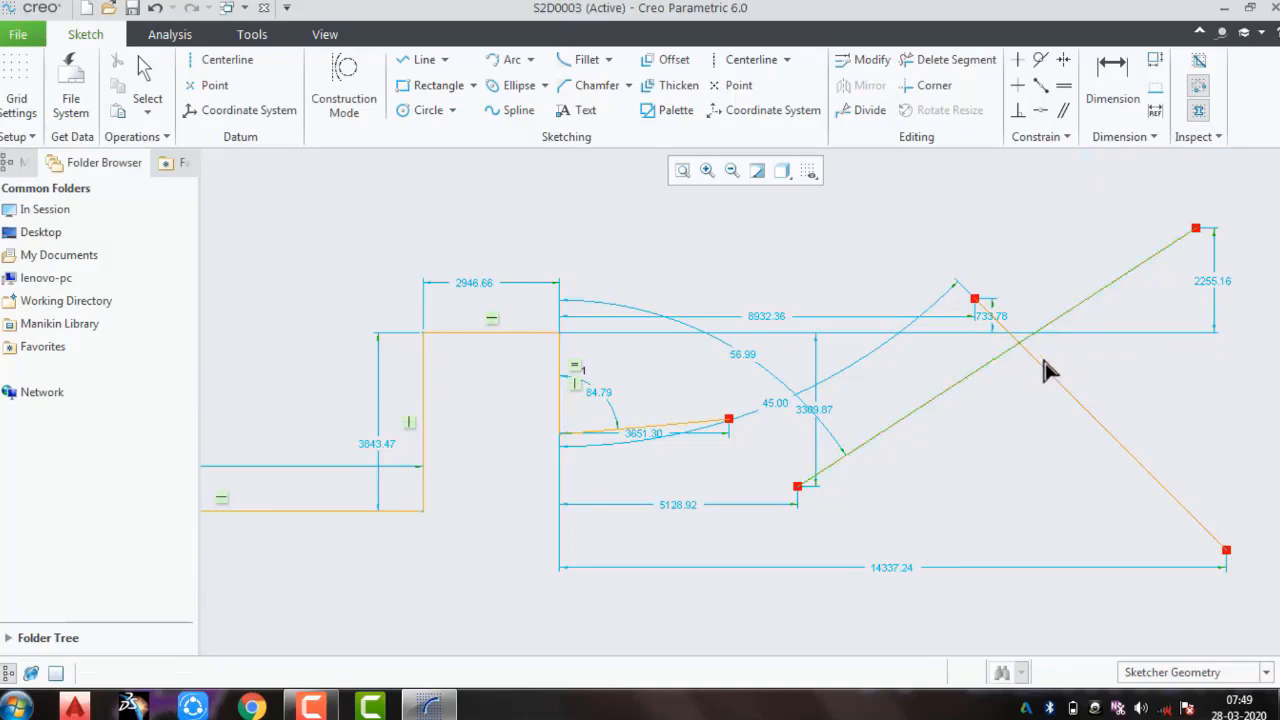
{"action": "left_click", "coordinate": [1046, 369]}
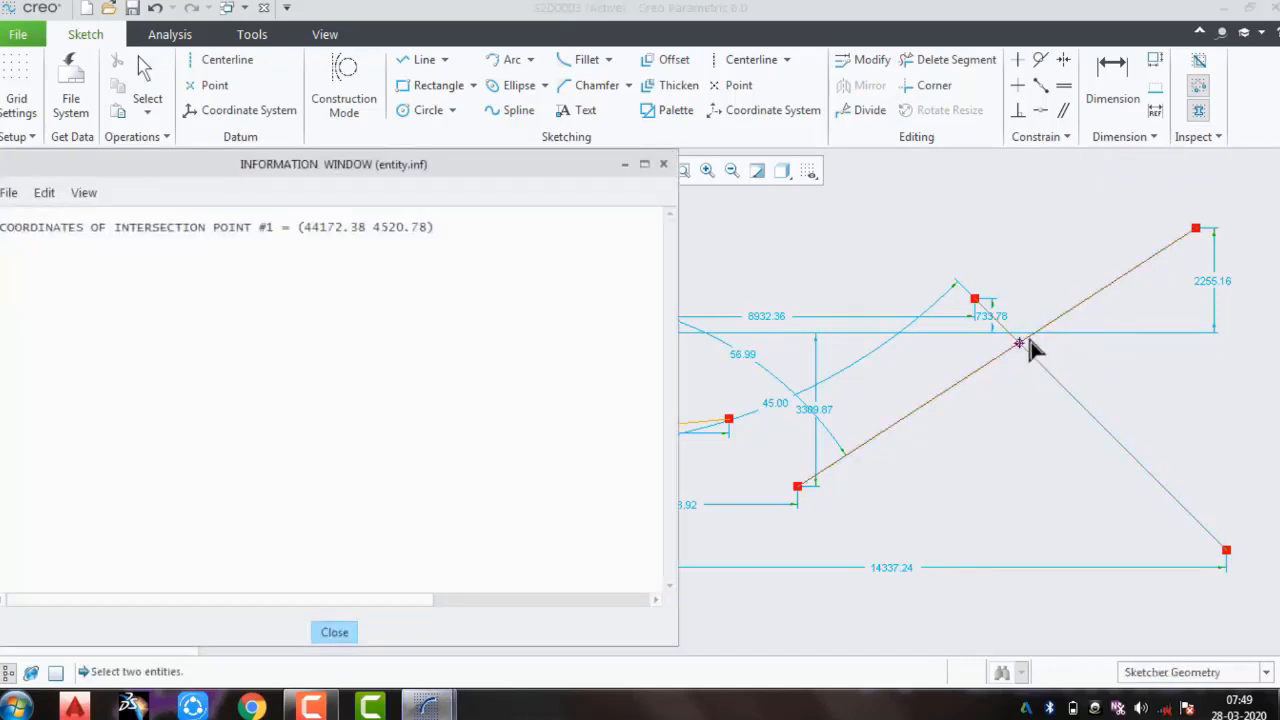
{"action": "scroll", "coordinate": [1030, 345], "scroll_direction": "up", "scroll_amount": 2}
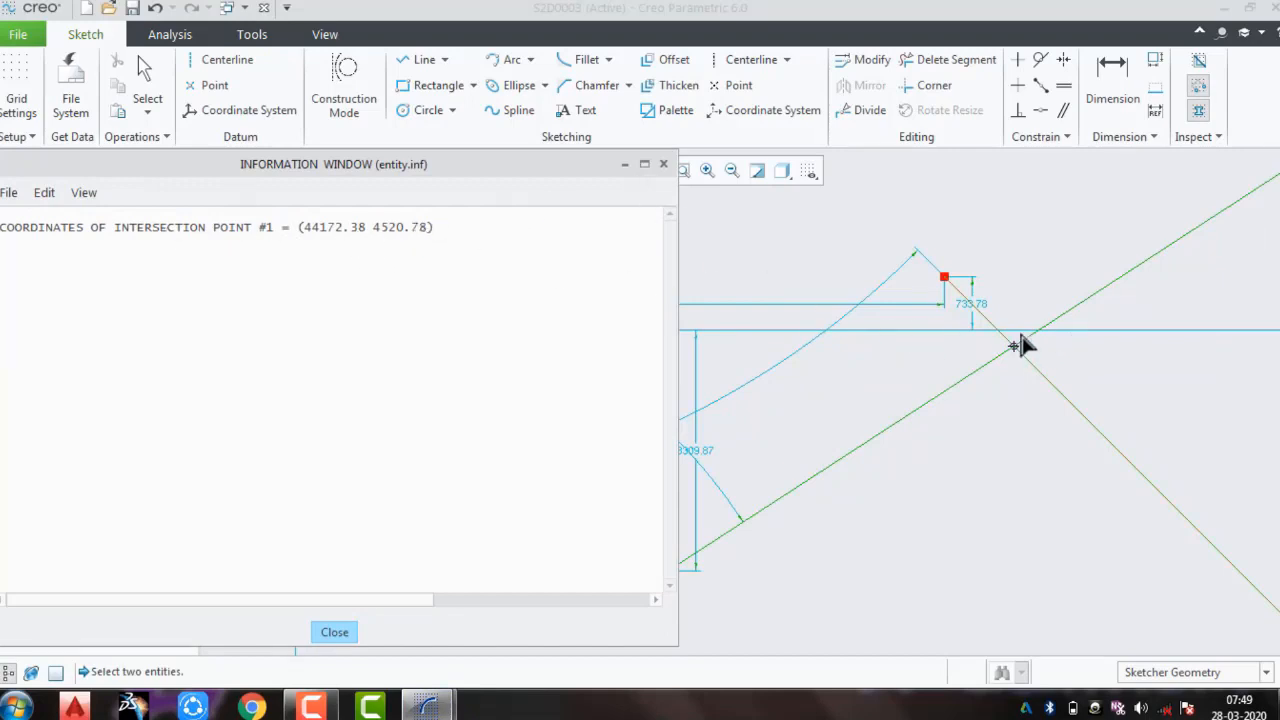
{"action": "scroll", "coordinate": [1023, 343], "scroll_direction": "up", "scroll_amount": 3}
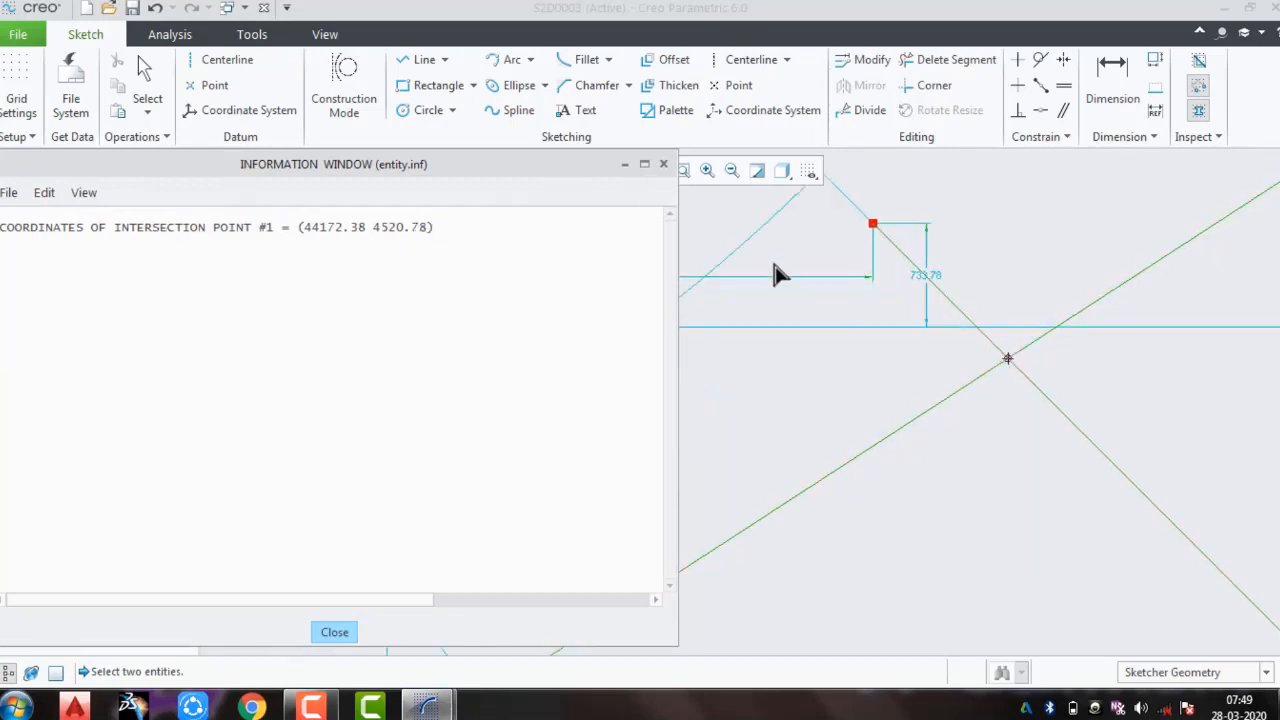
{"action": "left_click", "coordinate": [663, 163]}
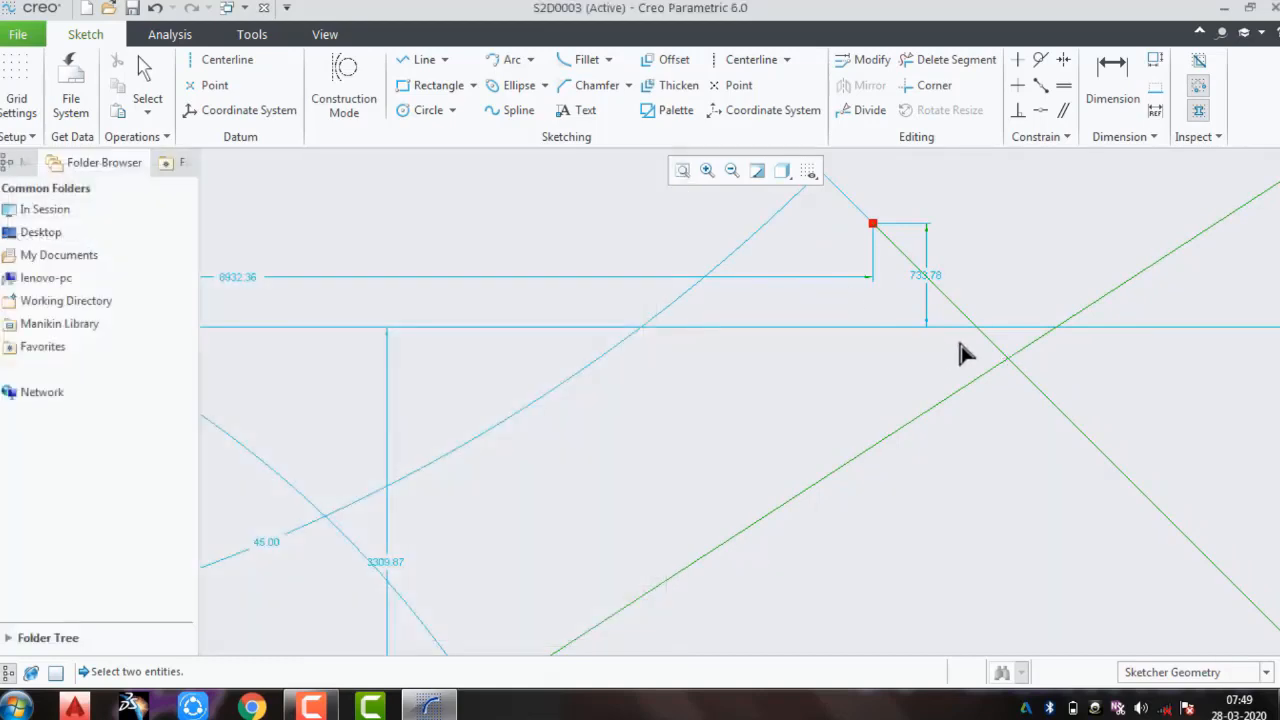
{"action": "scroll", "coordinate": [957, 337], "scroll_direction": "down", "scroll_amount": 4}
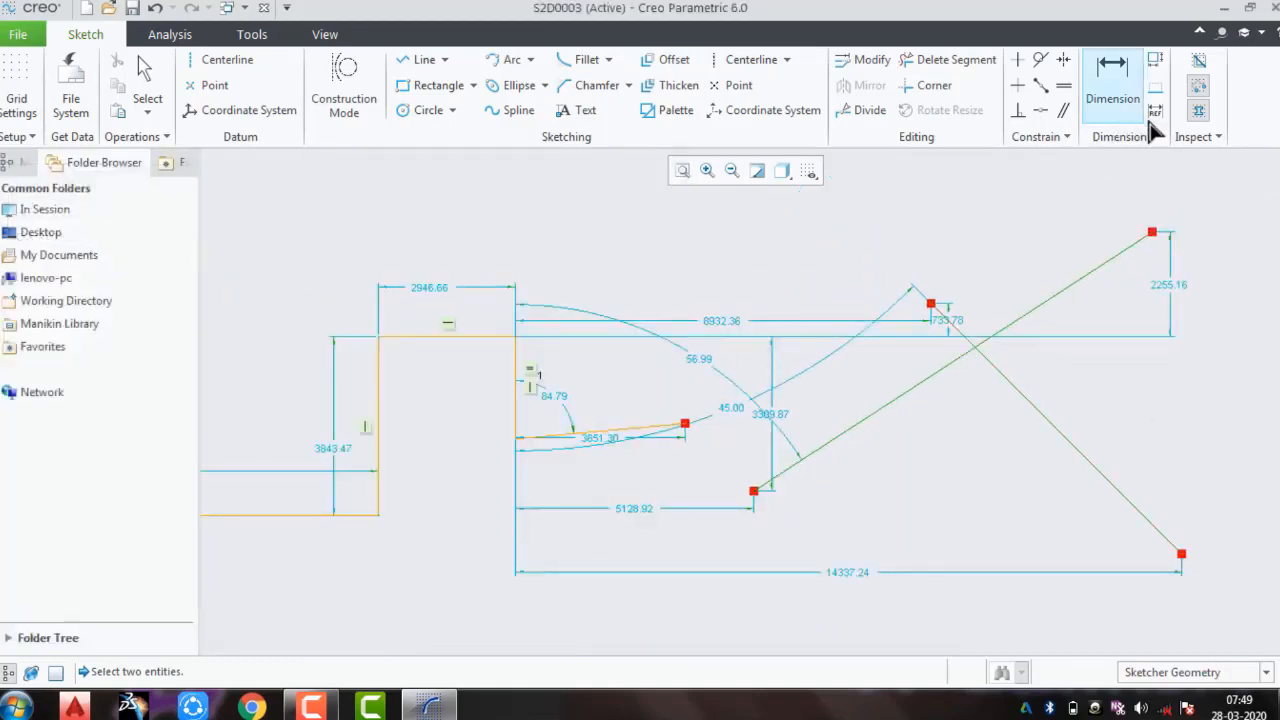
{"action": "left_click", "coordinate": [1197, 137]}
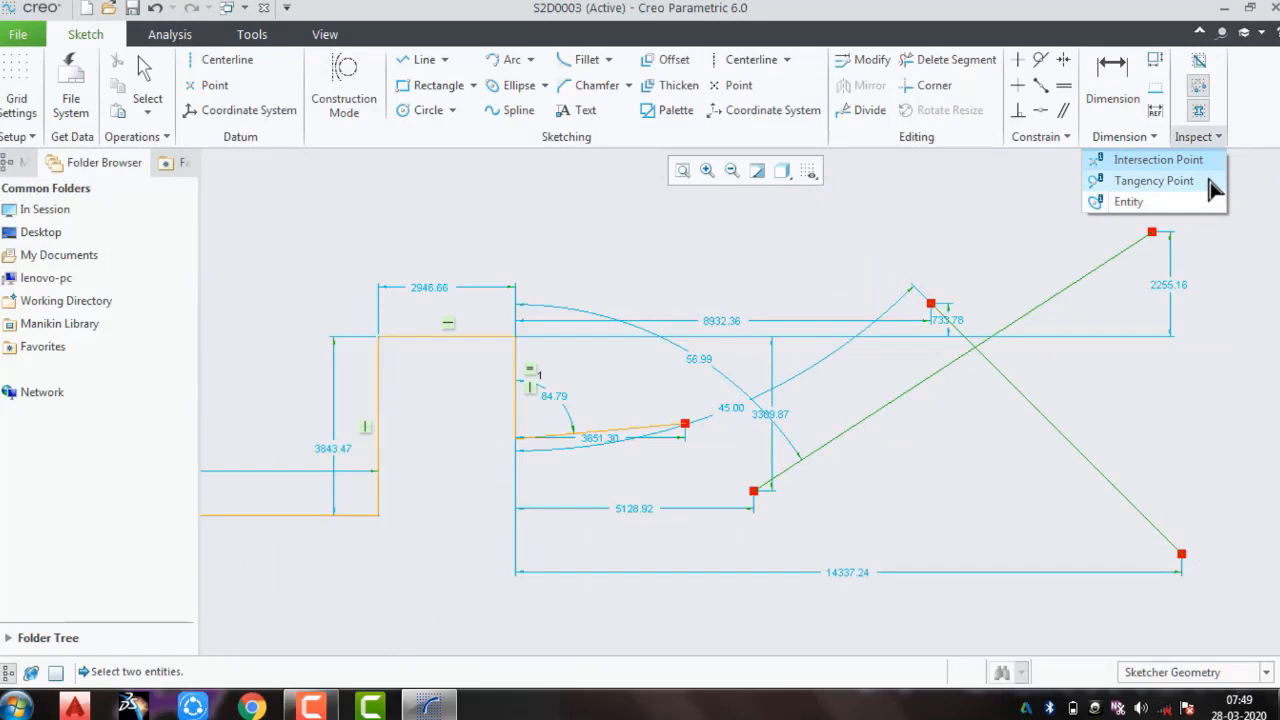
{"action": "left_click", "coordinate": [717, 252]}
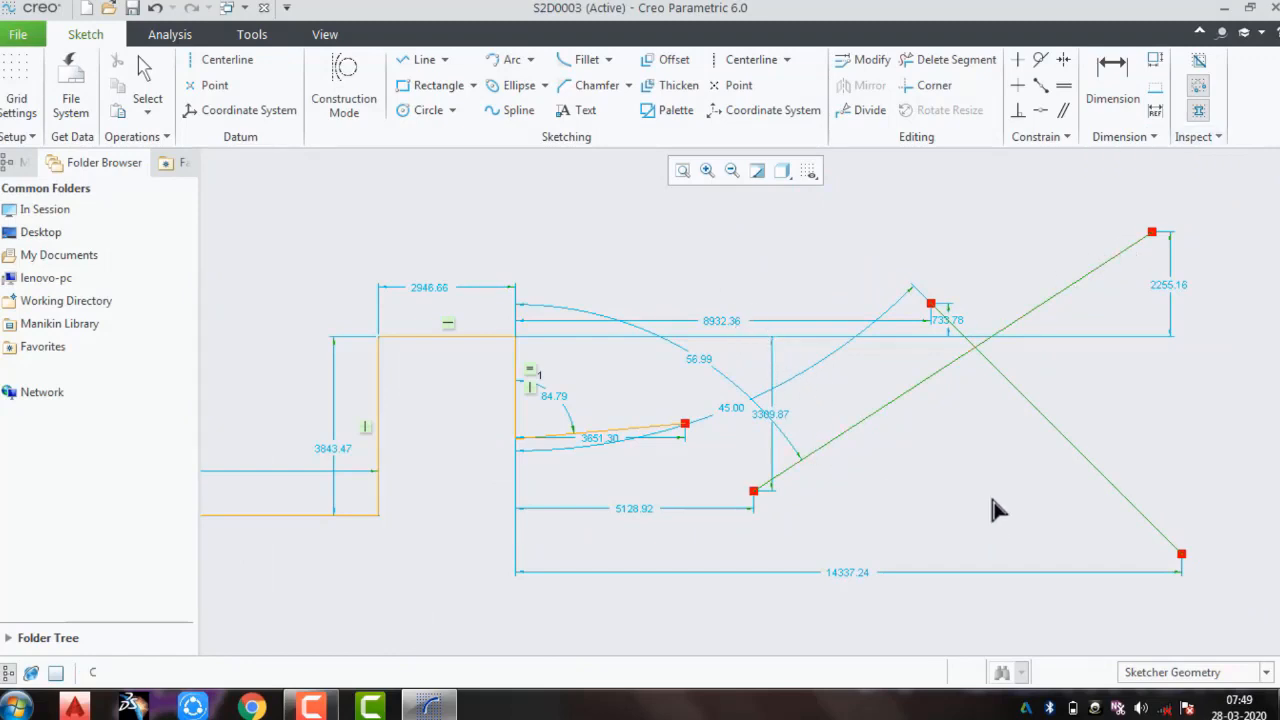
{"action": "left_click", "coordinate": [428, 110]}
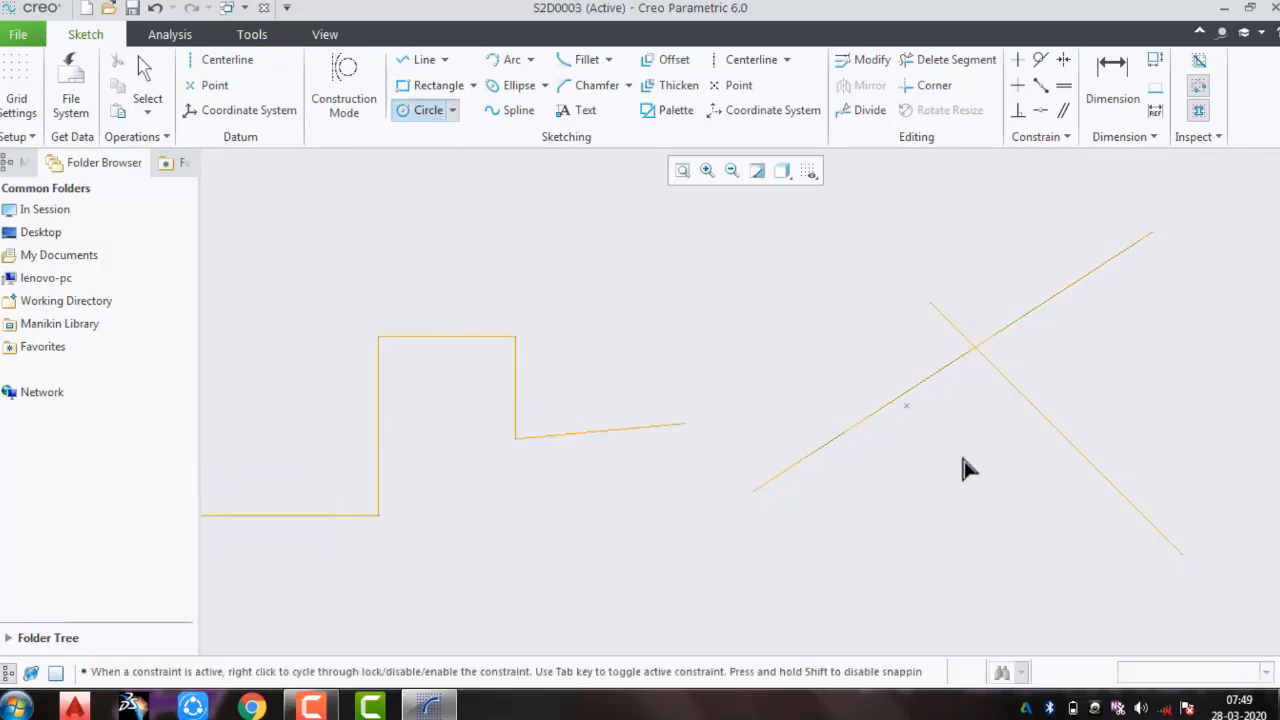
{"action": "left_click", "coordinate": [995, 506]}
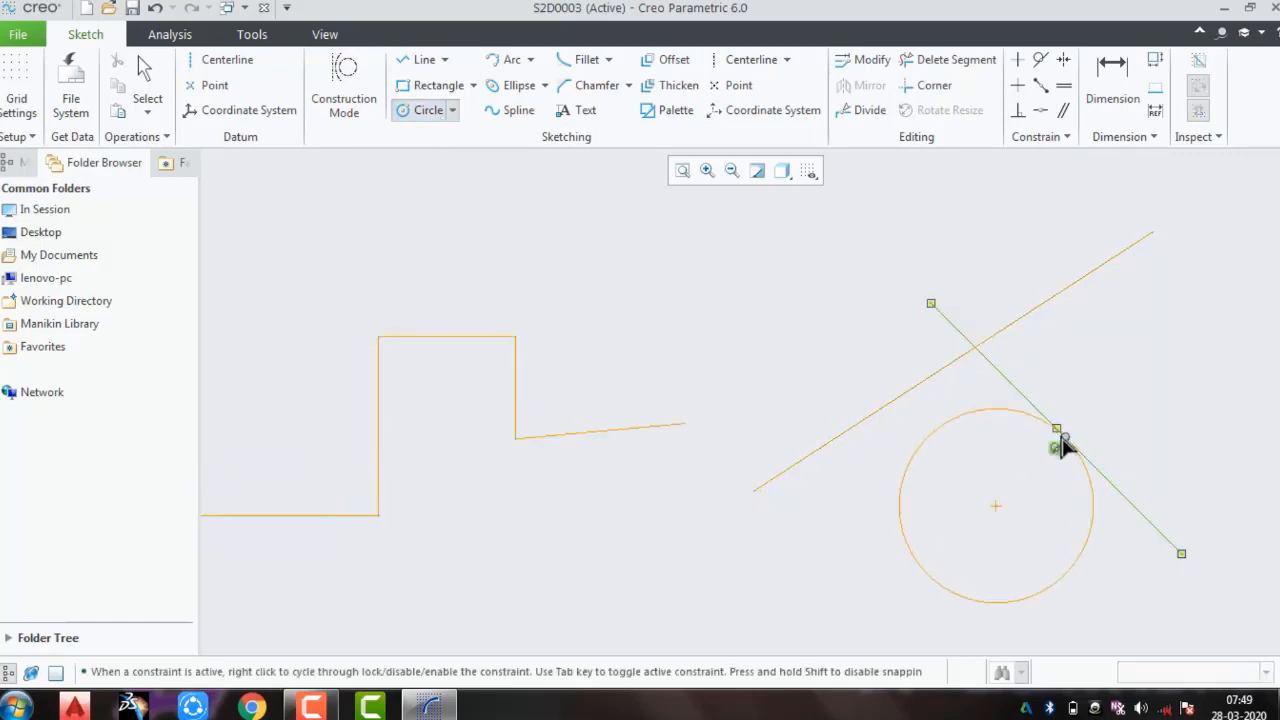
{"action": "middle_click", "coordinate": [1108, 536]}
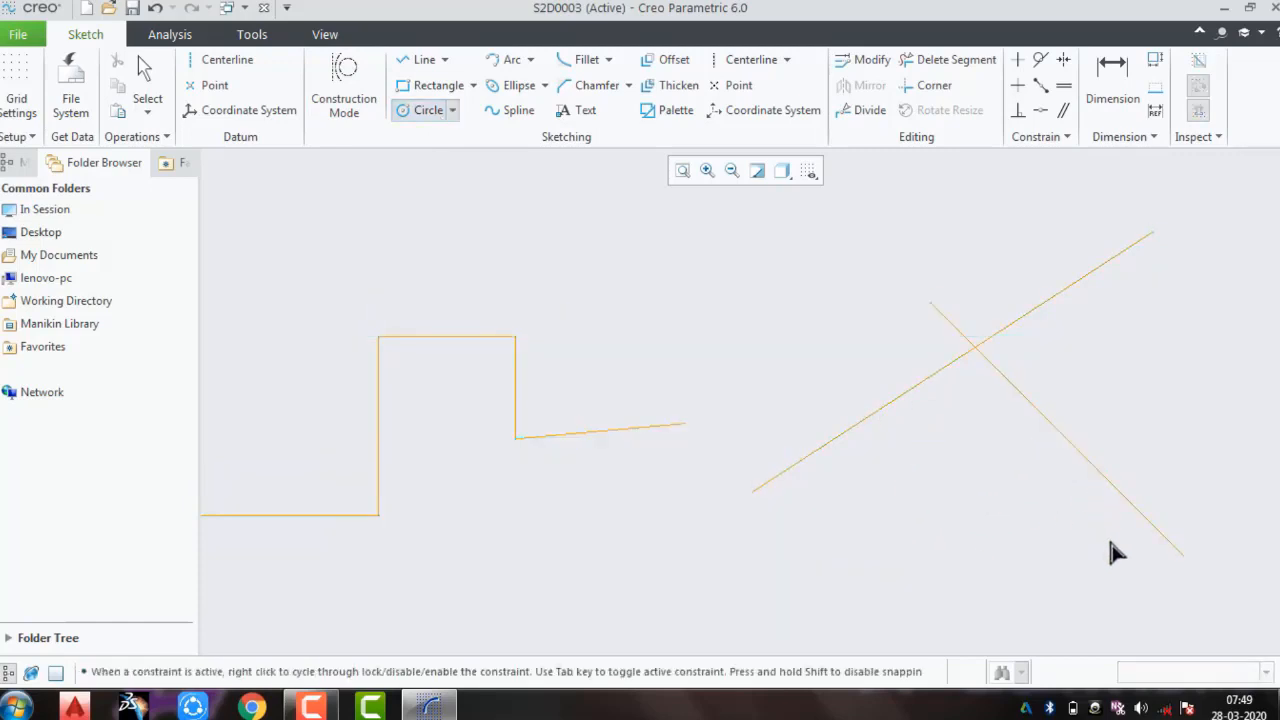
{"action": "middle_click", "coordinate": [1040, 516]}
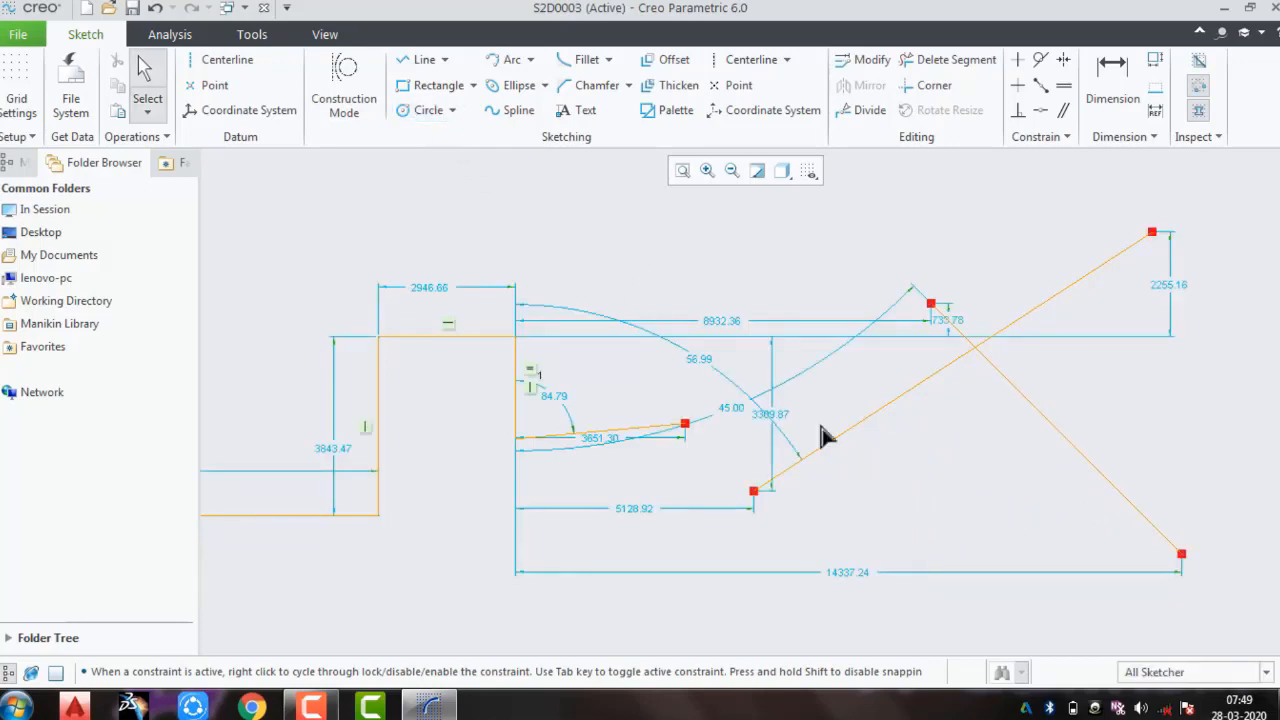
Step: Draw a circle about 4235 in diameter below the crossing lines, tangent to the falling diagonal line
{"action": "left_click", "coordinate": [424, 112]}
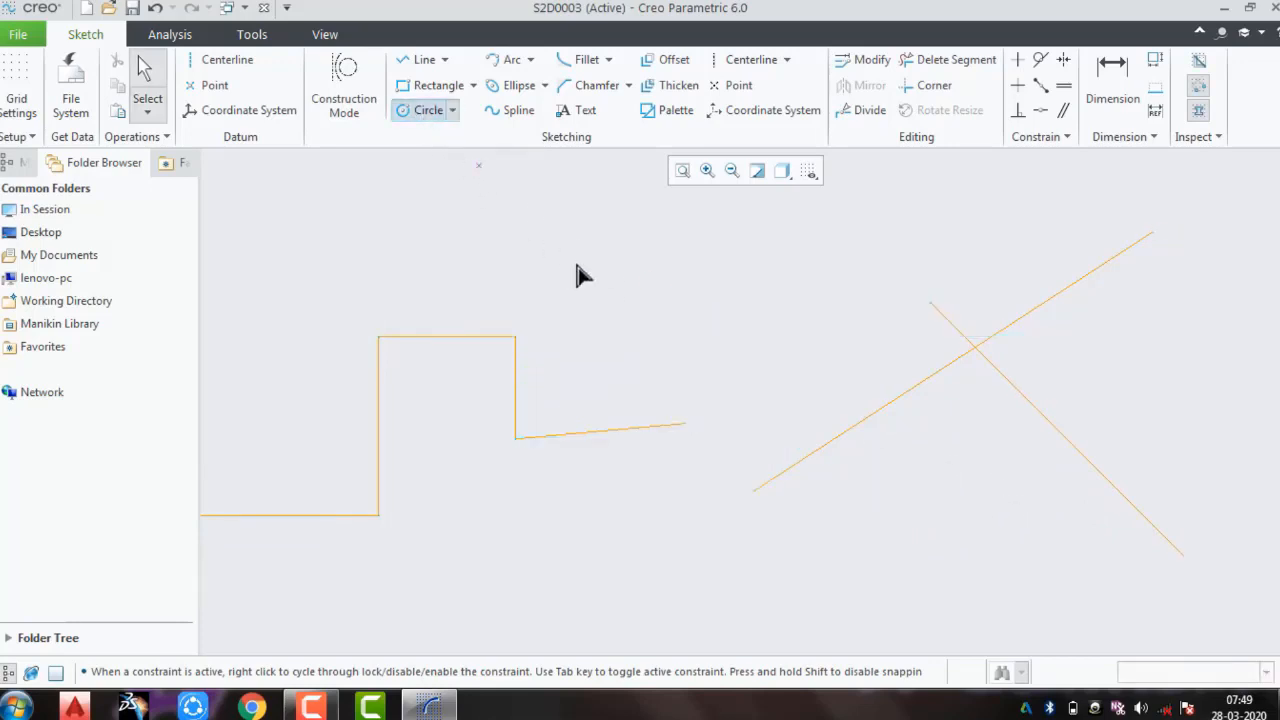
{"action": "left_click", "coordinate": [1019, 531]}
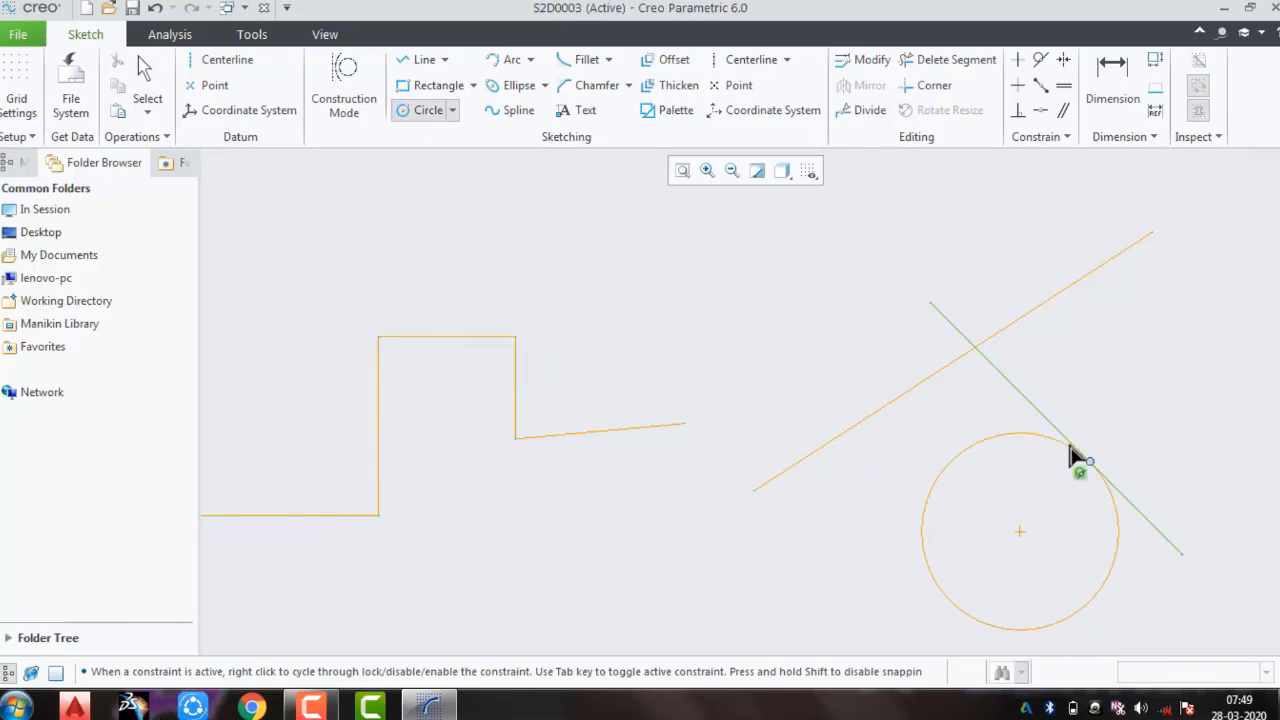
{"action": "left_click", "coordinate": [1066, 448]}
{"action": "middle_click", "coordinate": [1045, 505]}
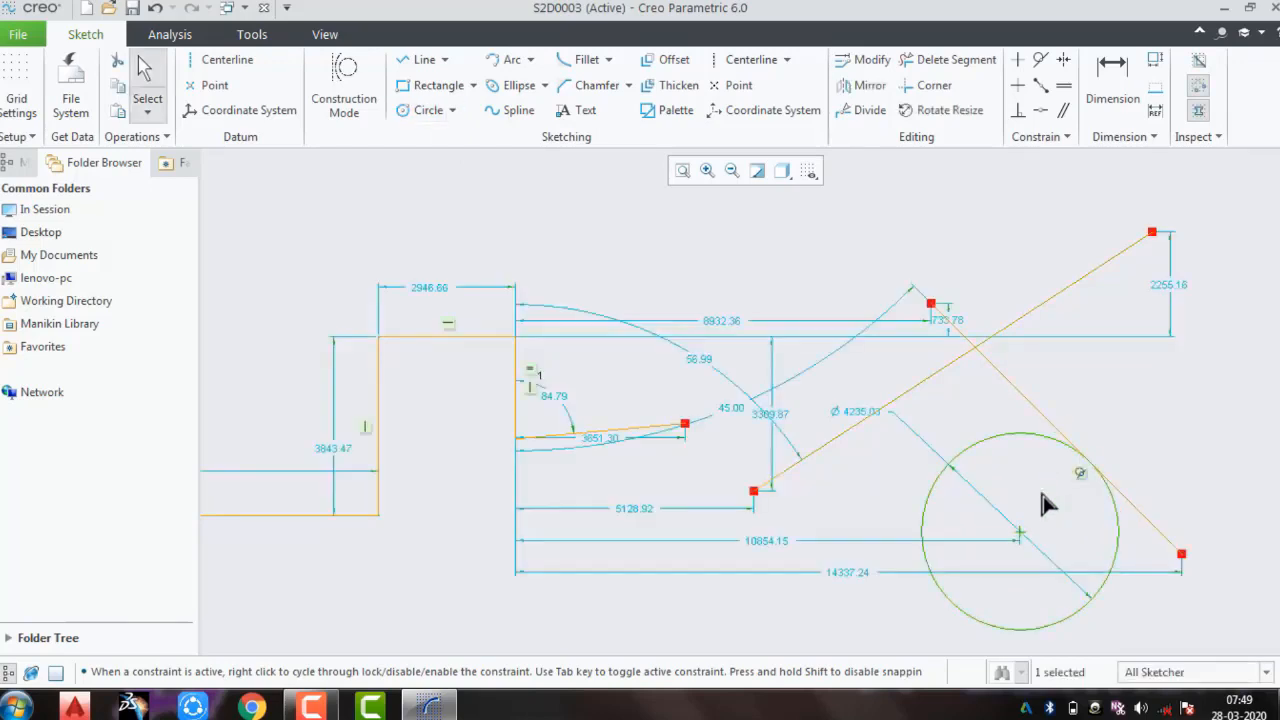
{"action": "left_click", "coordinate": [1180, 414]}
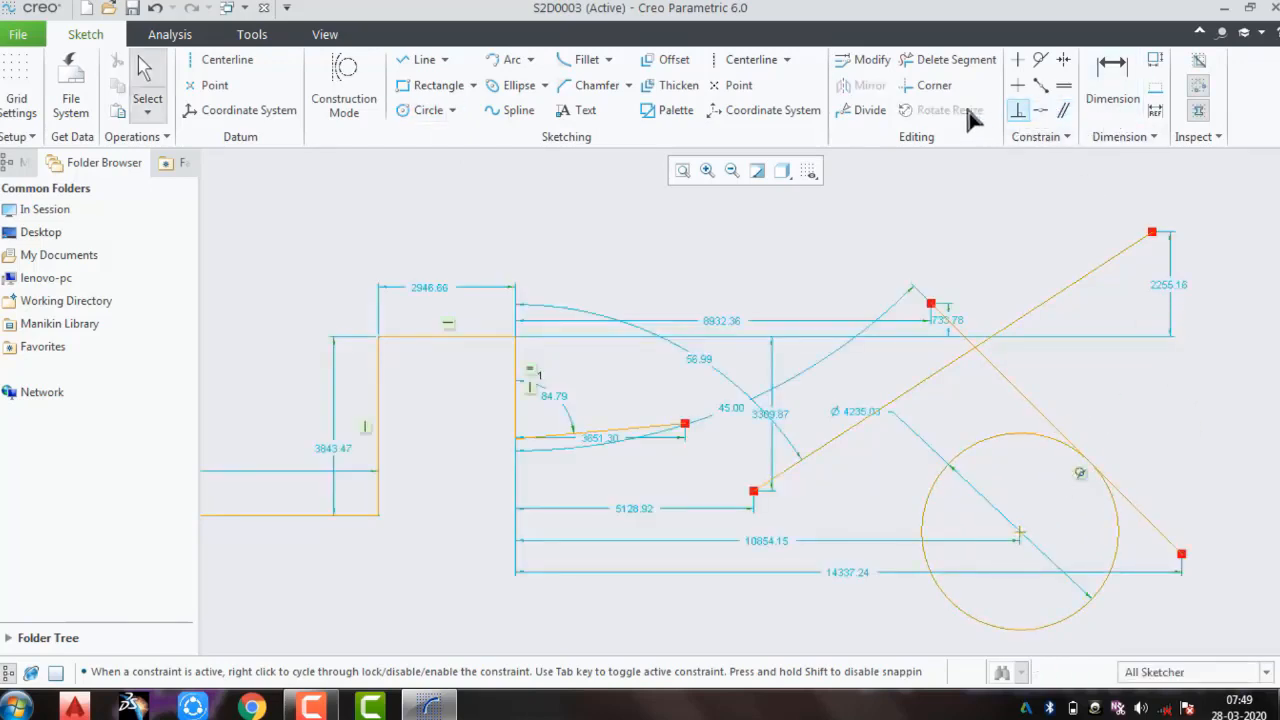
Step: Inspect the Tangency Point between the circle and the falling diagonal line, and read the tangency angle and curvatures
{"action": "left_click", "coordinate": [1205, 136]}
{"action": "left_click", "coordinate": [1154, 181]}
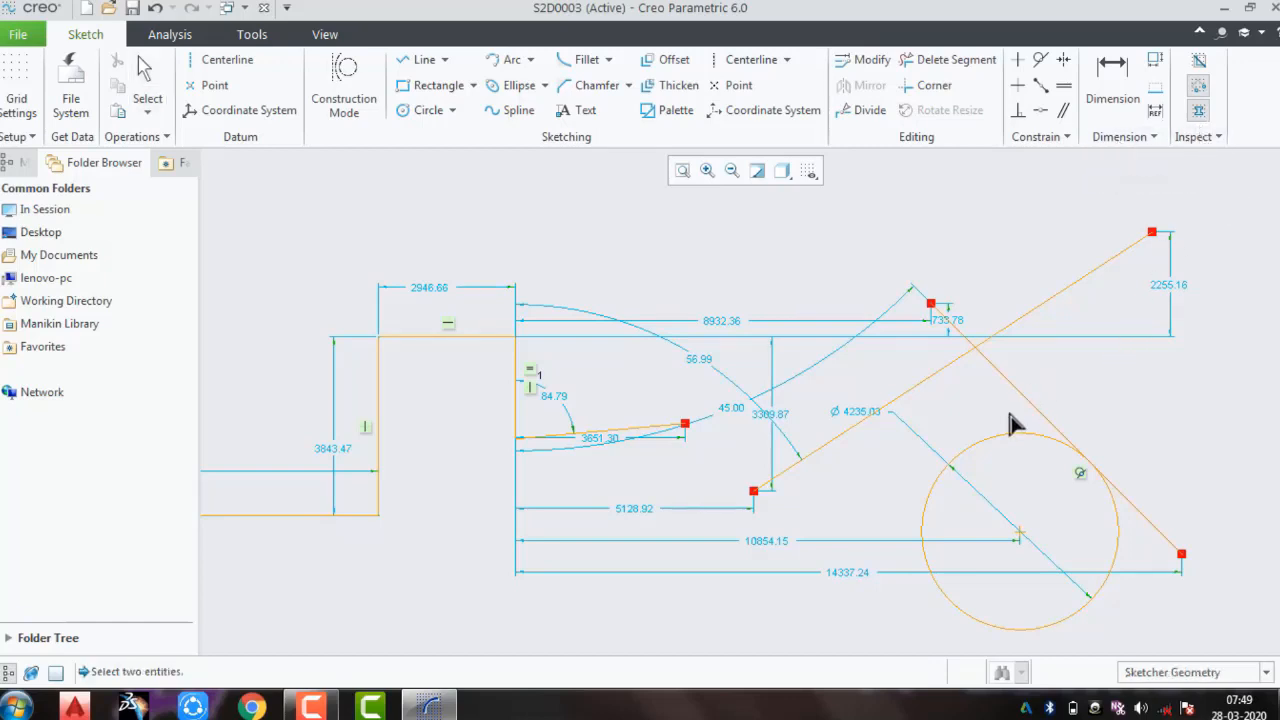
{"action": "left_click", "coordinate": [1004, 426]}
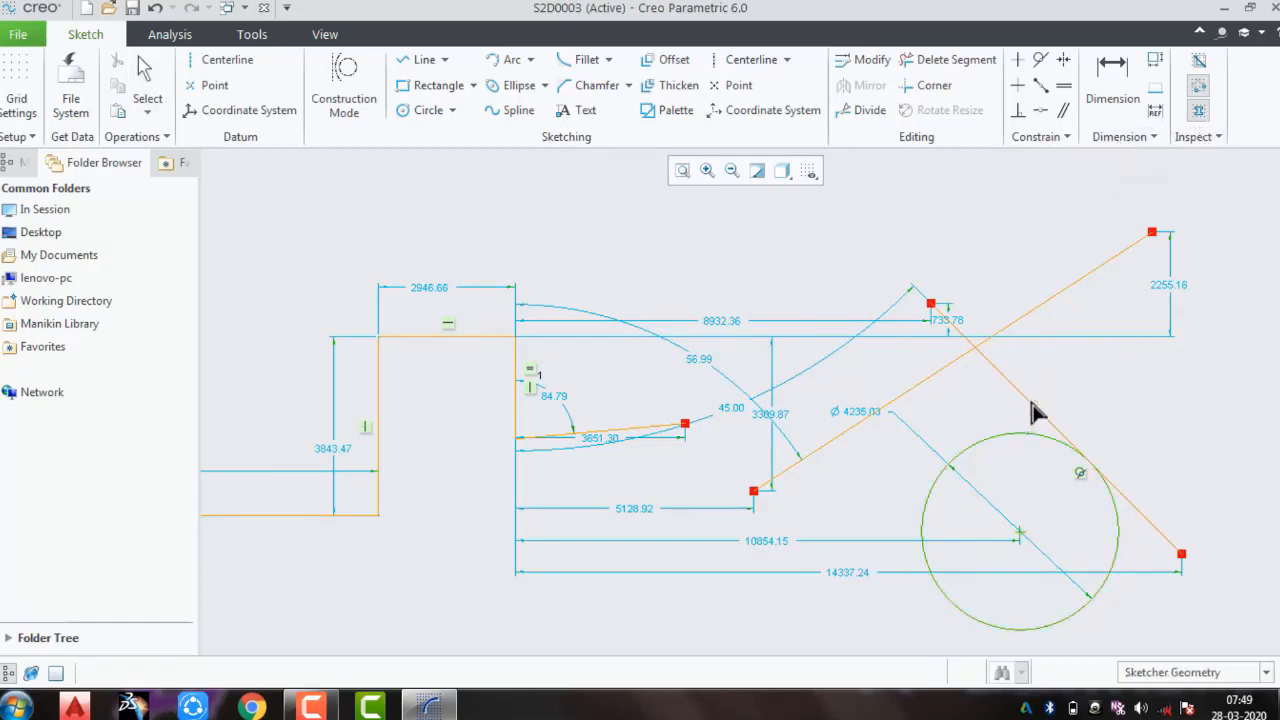
{"action": "left_click", "coordinate": [1045, 415]}
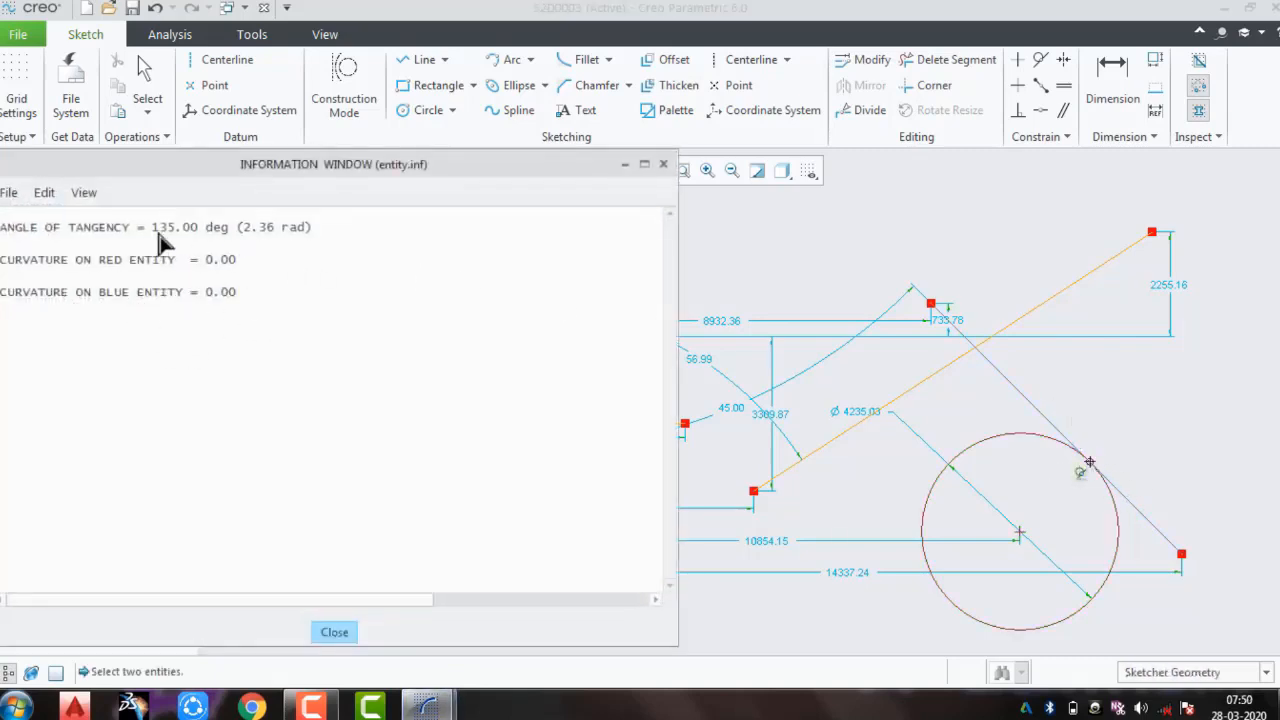
{"action": "left_click", "coordinate": [663, 166]}
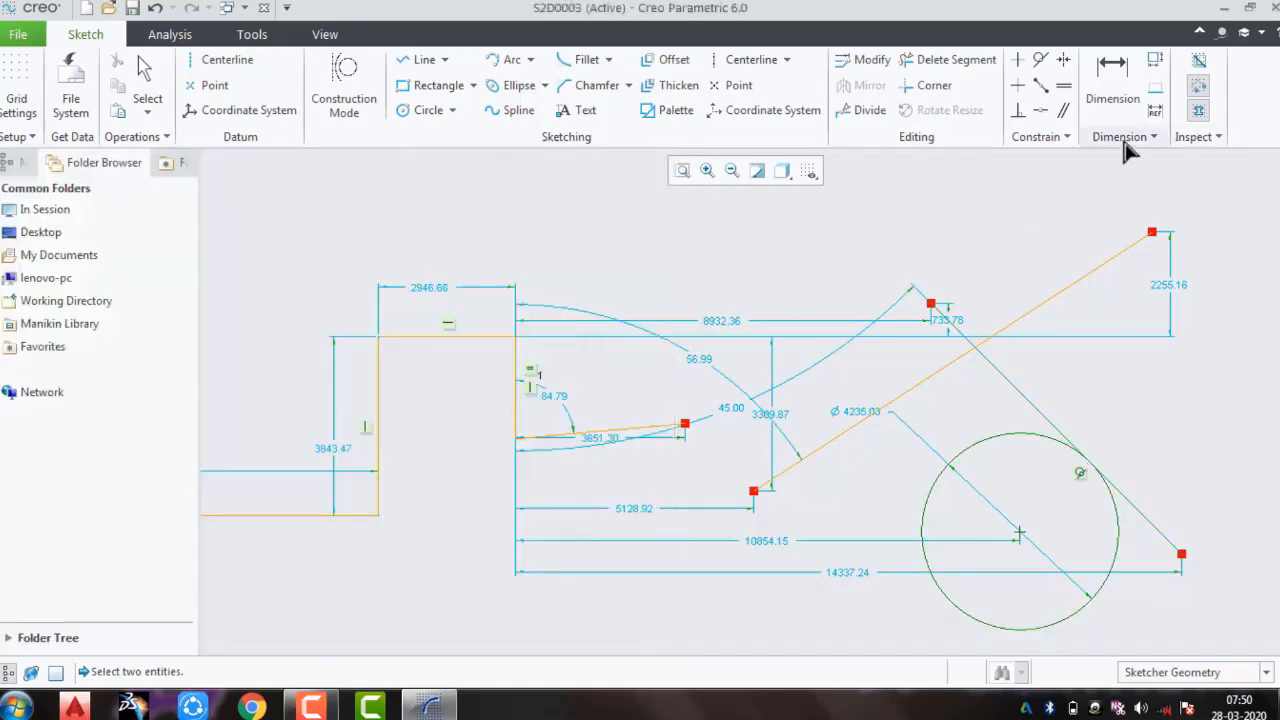
Step: Inspect the Entity information of the rising diagonal line, reading its type, length and slope angle, and dismiss the report
{"action": "left_click", "coordinate": [1127, 140]}
{"action": "left_click", "coordinate": [1197, 137]}
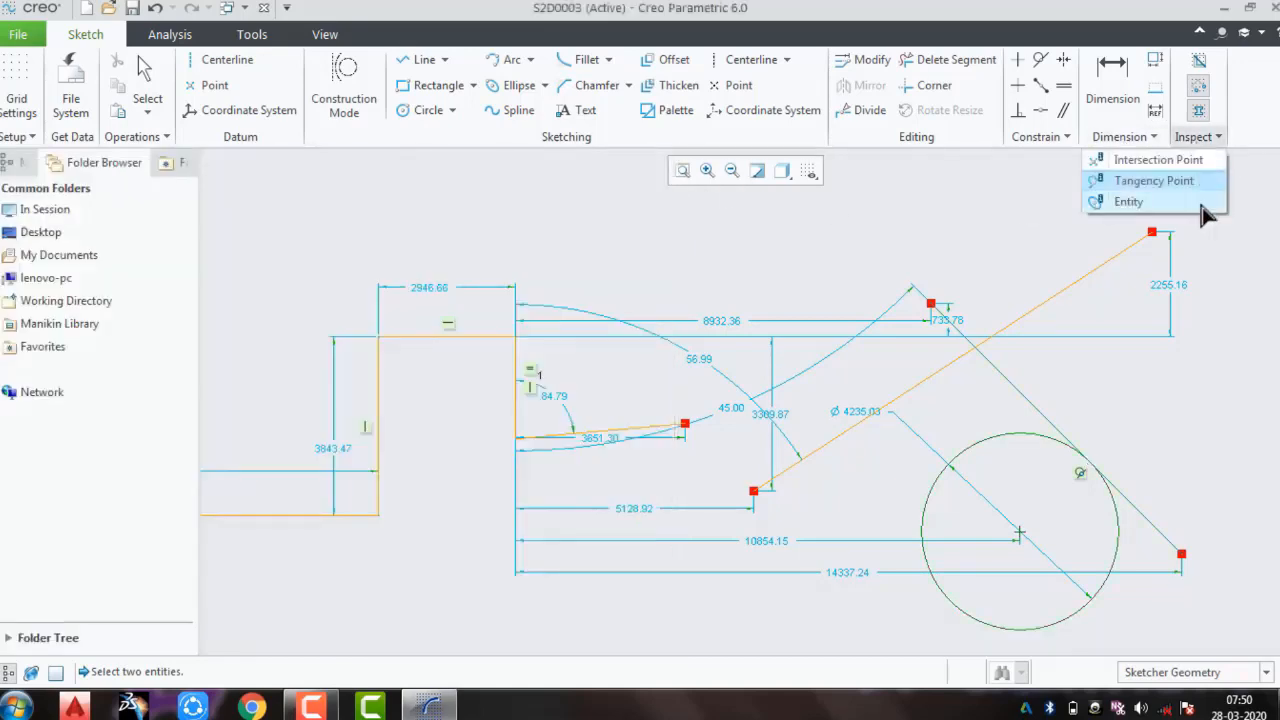
{"action": "left_click", "coordinate": [1200, 203]}
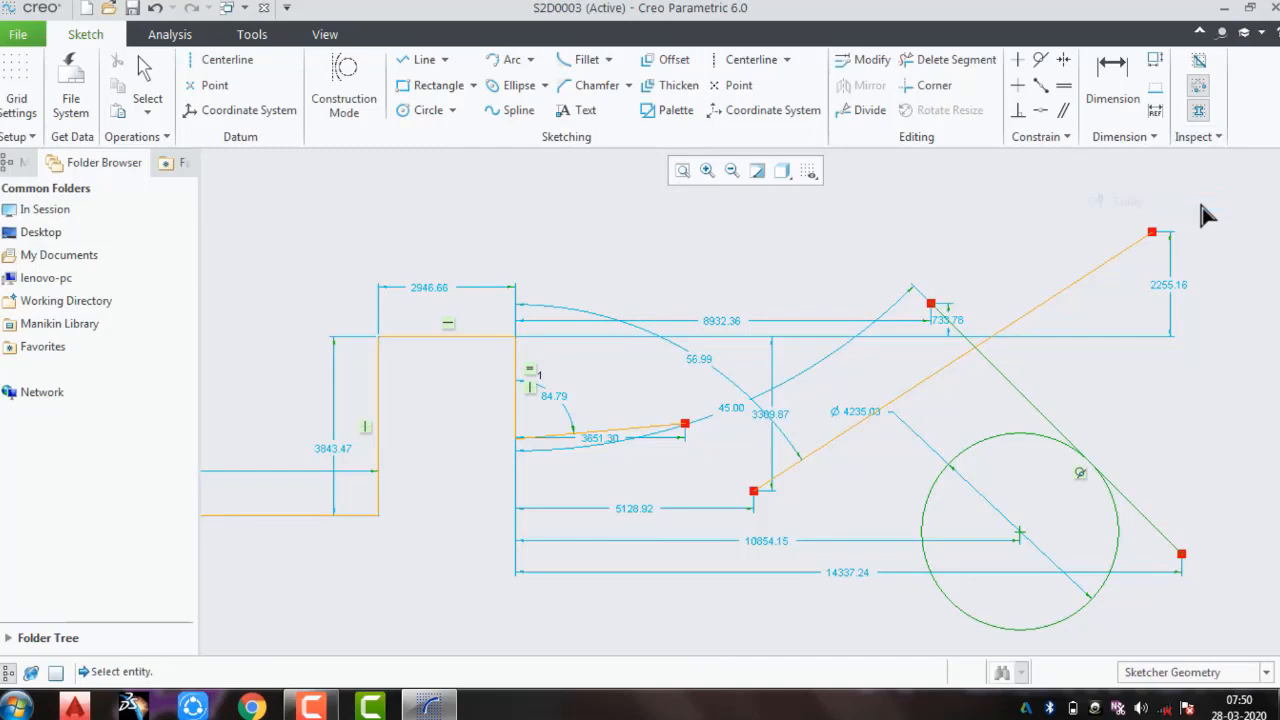
{"action": "left_click", "coordinate": [1103, 256]}
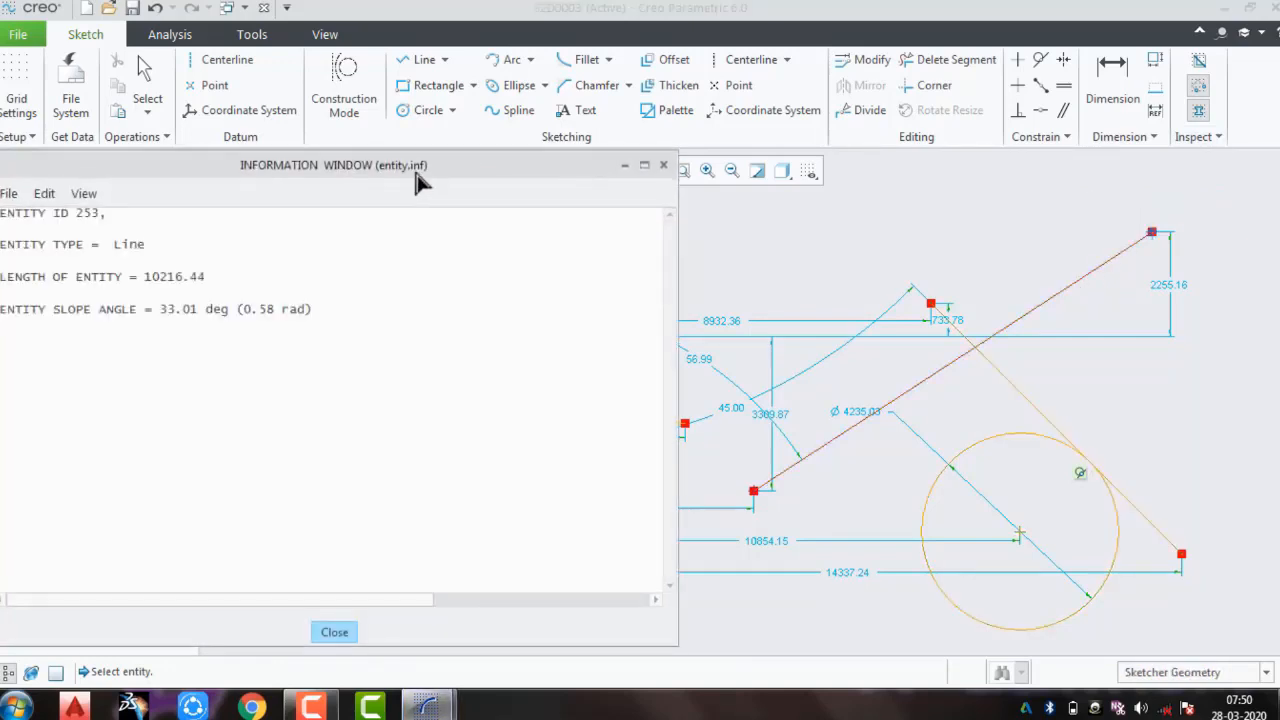
{"action": "left_click_drag", "start_coordinate": [473, 165], "coordinate": [618, 129]}
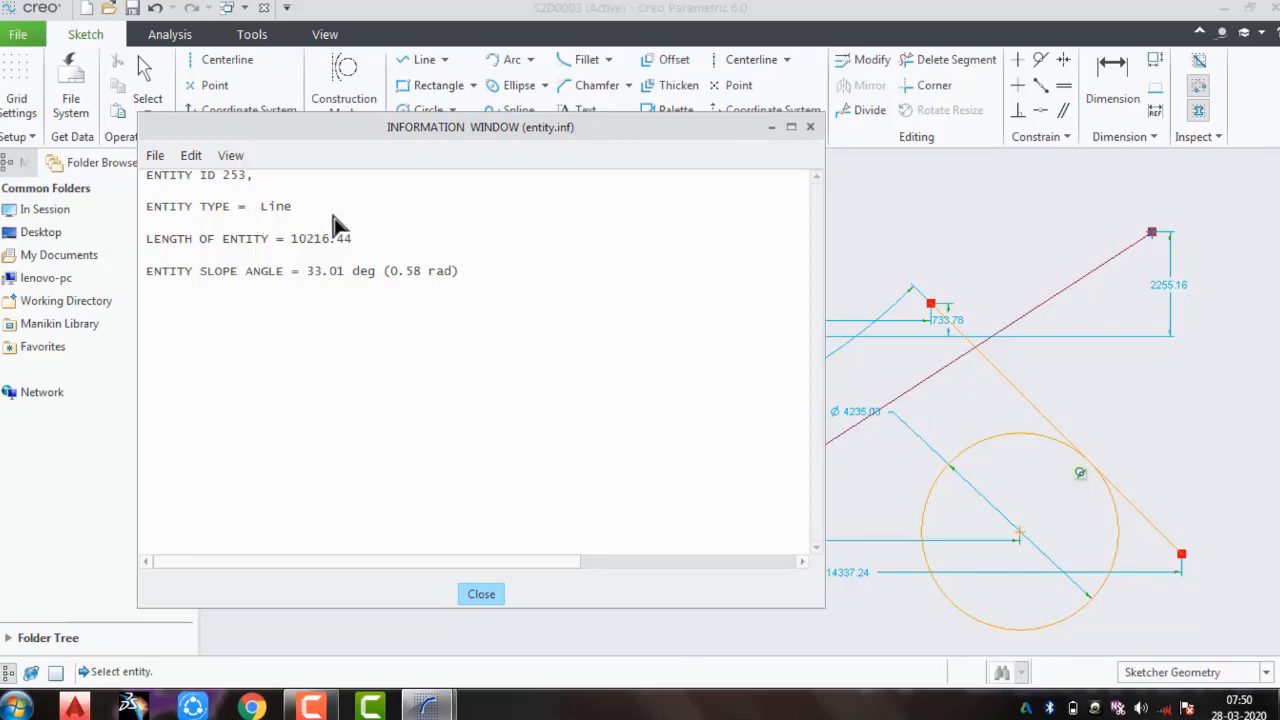
{"action": "left_click", "coordinate": [810, 127]}
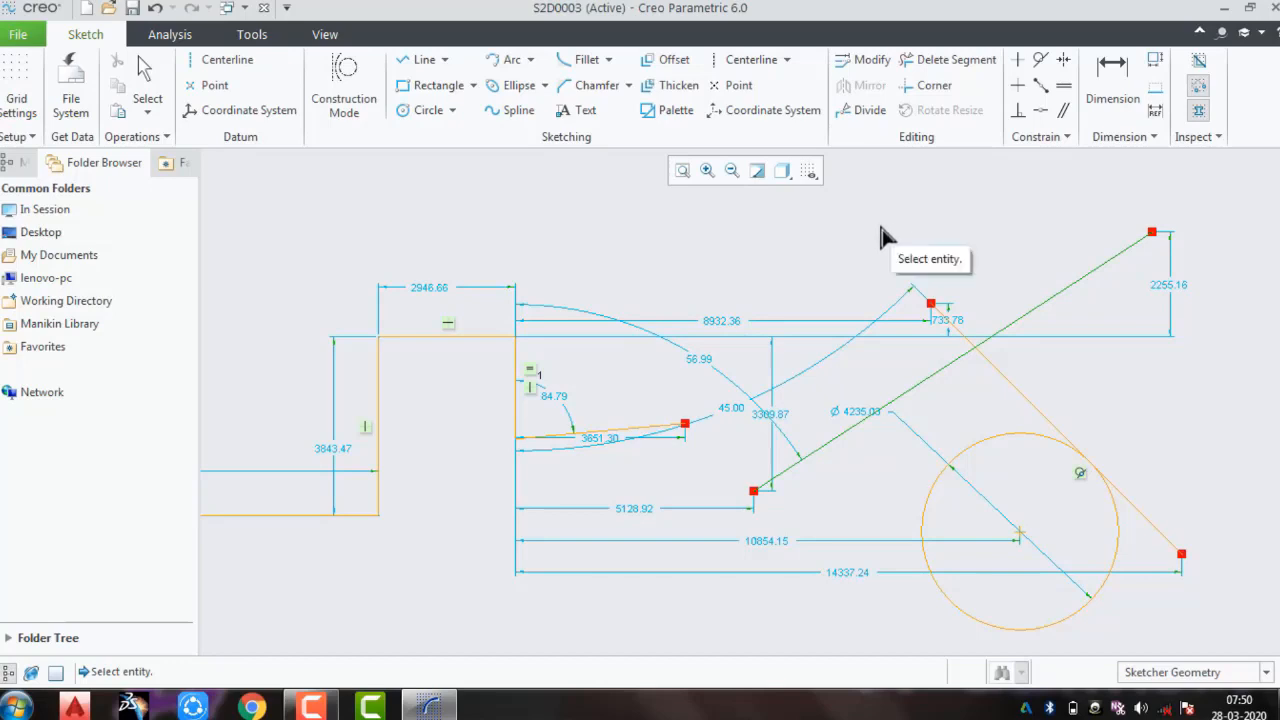
Step: Review the display style options, fit the whole sketch in view and examine the shaded stepped profile's ordinate dimensions up close
{"action": "left_click", "coordinate": [809, 171]}
{"action": "left_click", "coordinate": [1070, 187]}
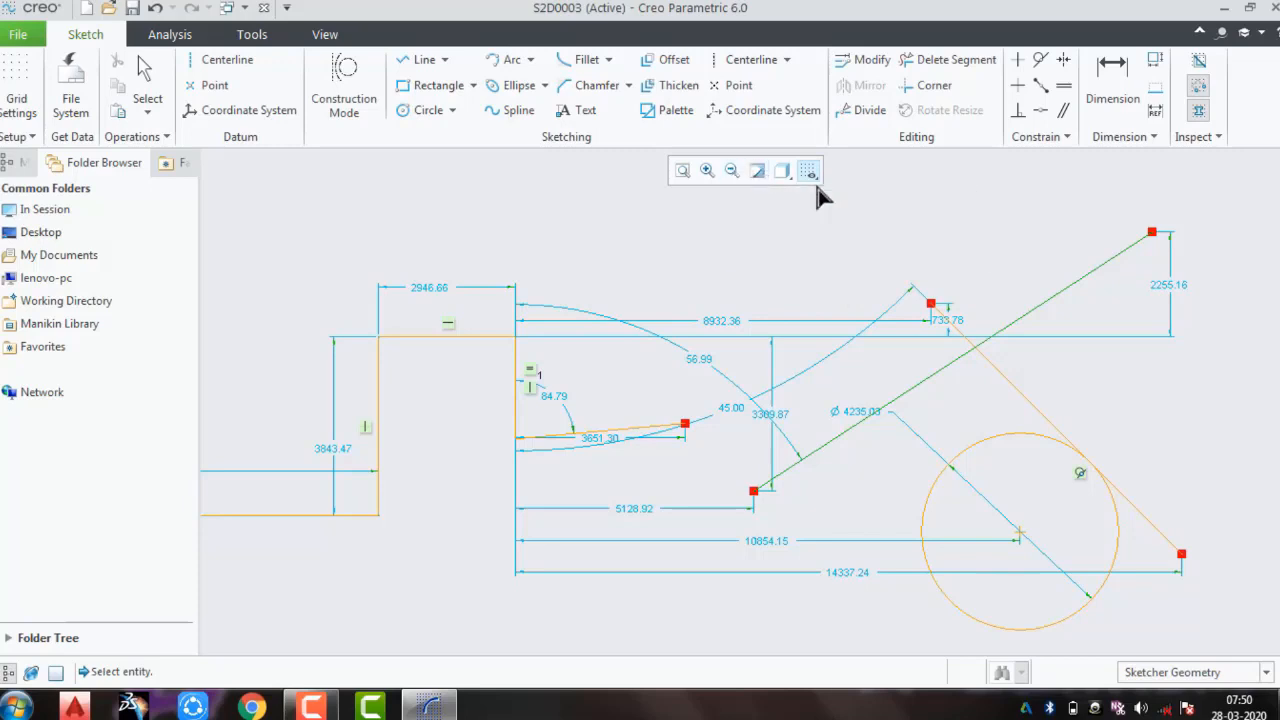
{"action": "left_click", "coordinate": [782, 171]}
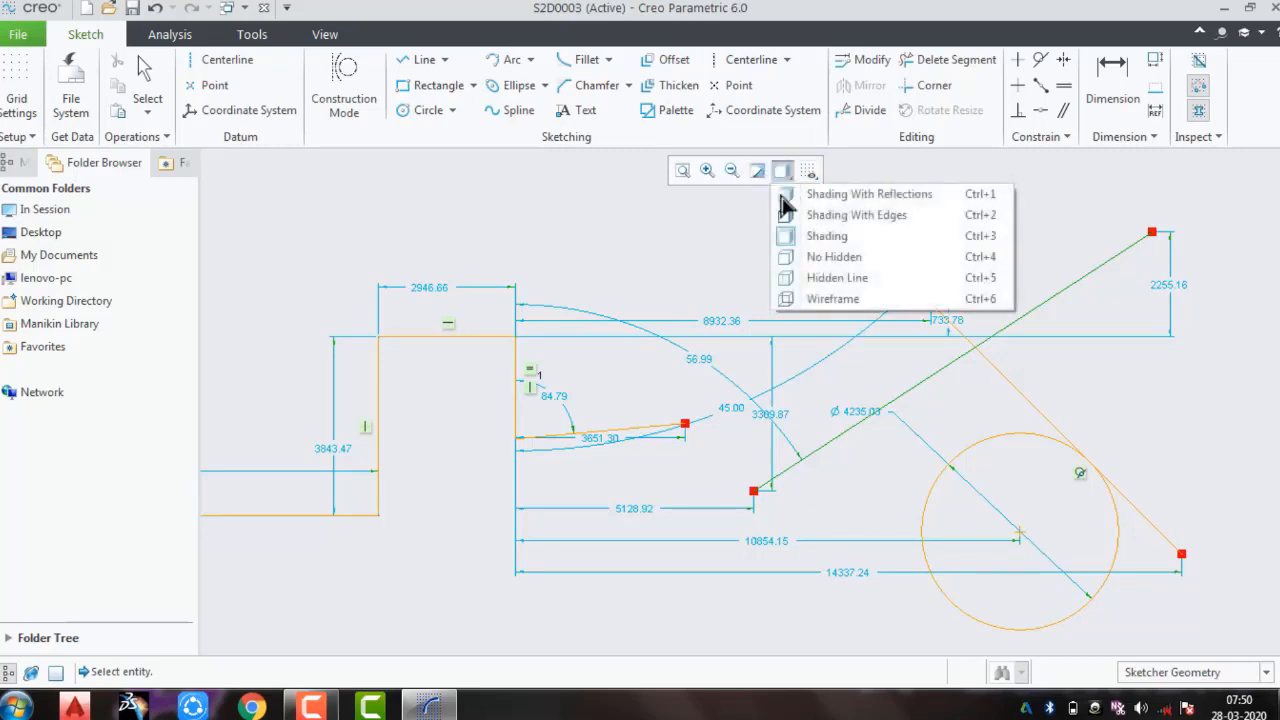
{"action": "left_click", "coordinate": [699, 231]}
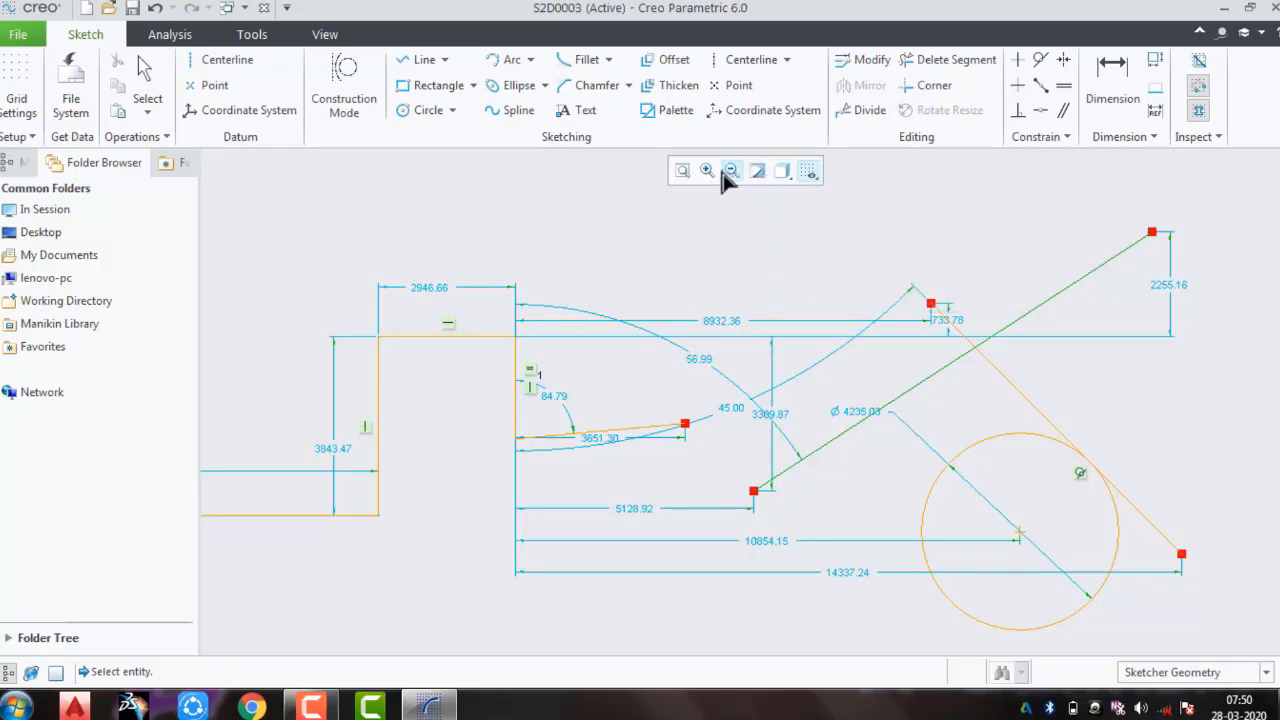
{"action": "left_click", "coordinate": [682, 171]}
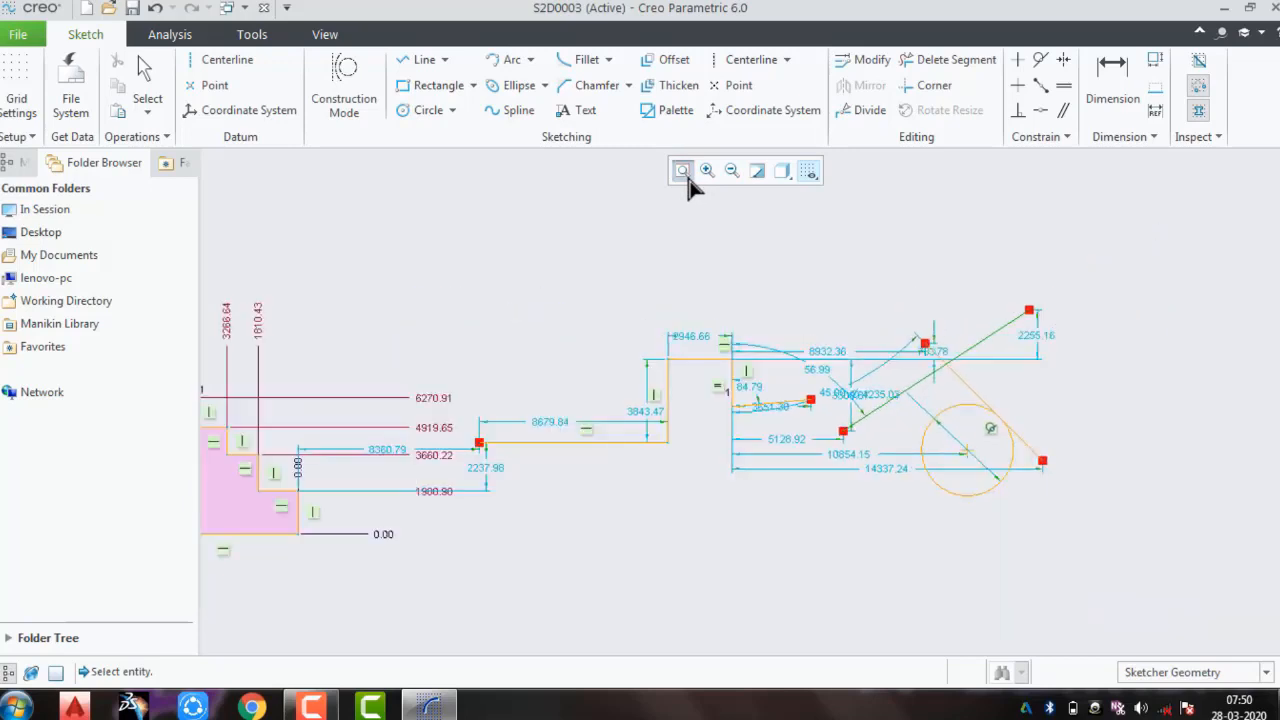
{"action": "left_click", "coordinate": [706, 171]}
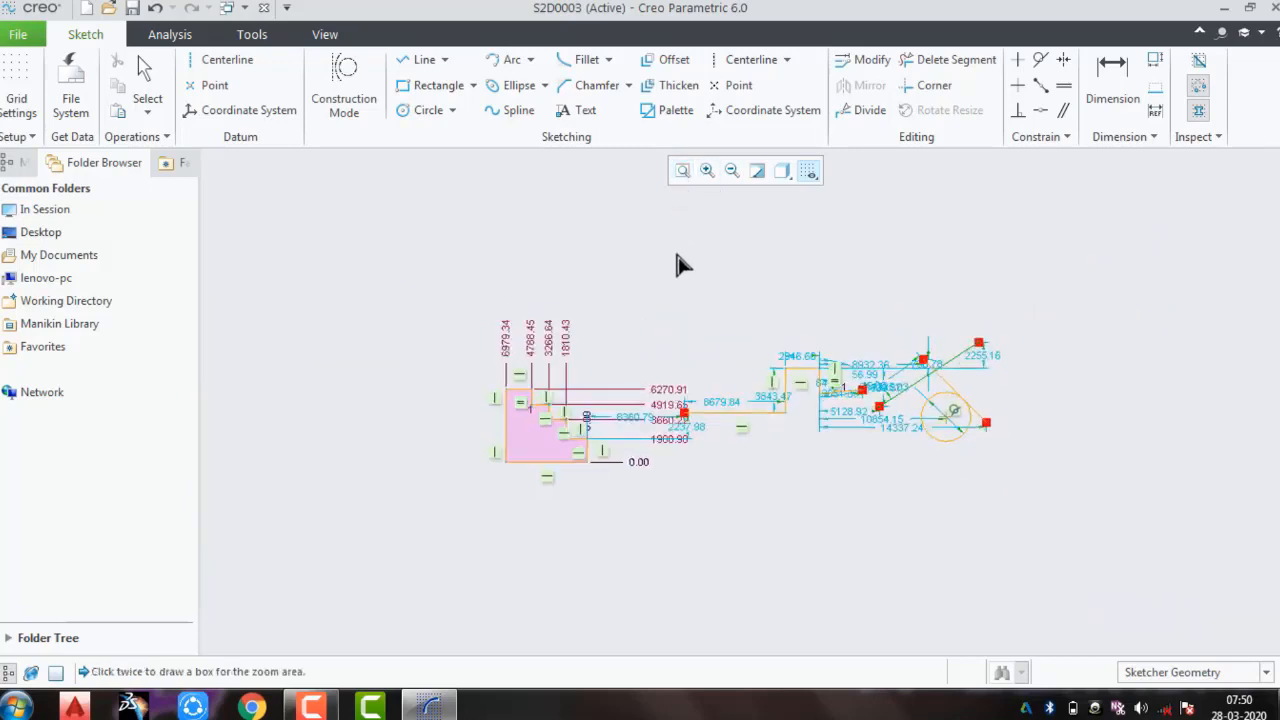
{"action": "left_click", "coordinate": [462, 314]}
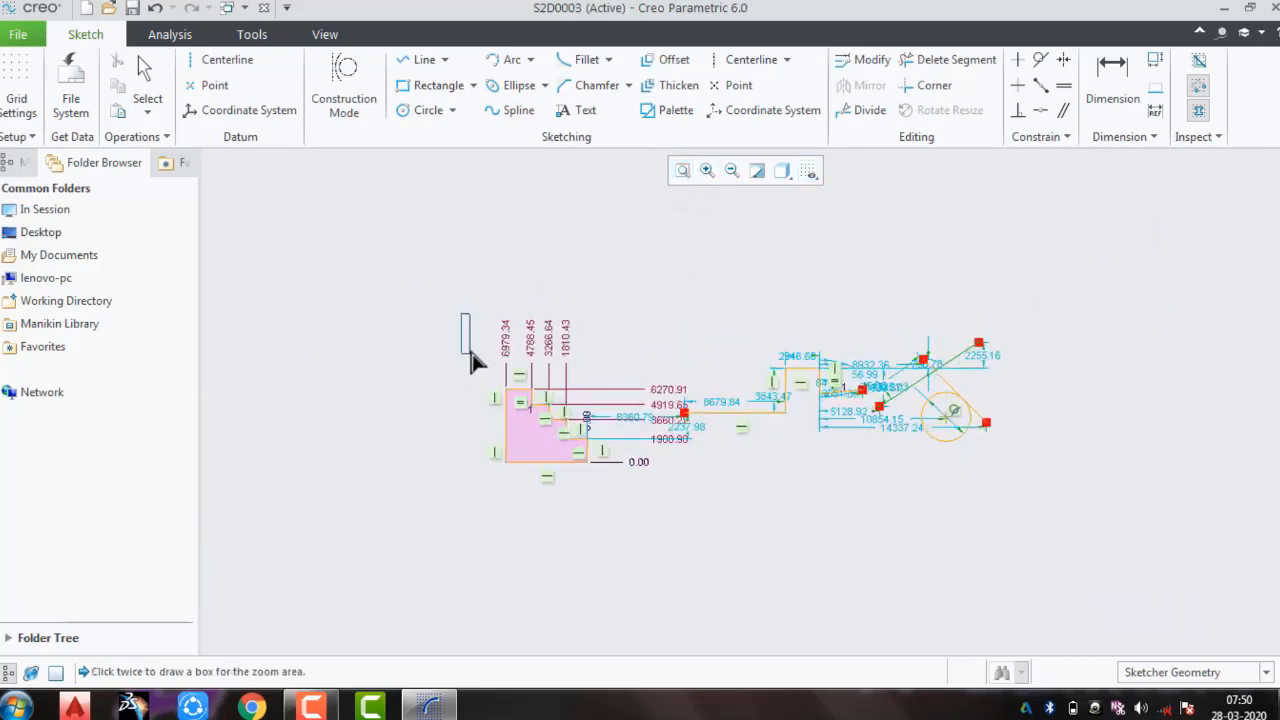
{"action": "left_click", "coordinate": [555, 418]}
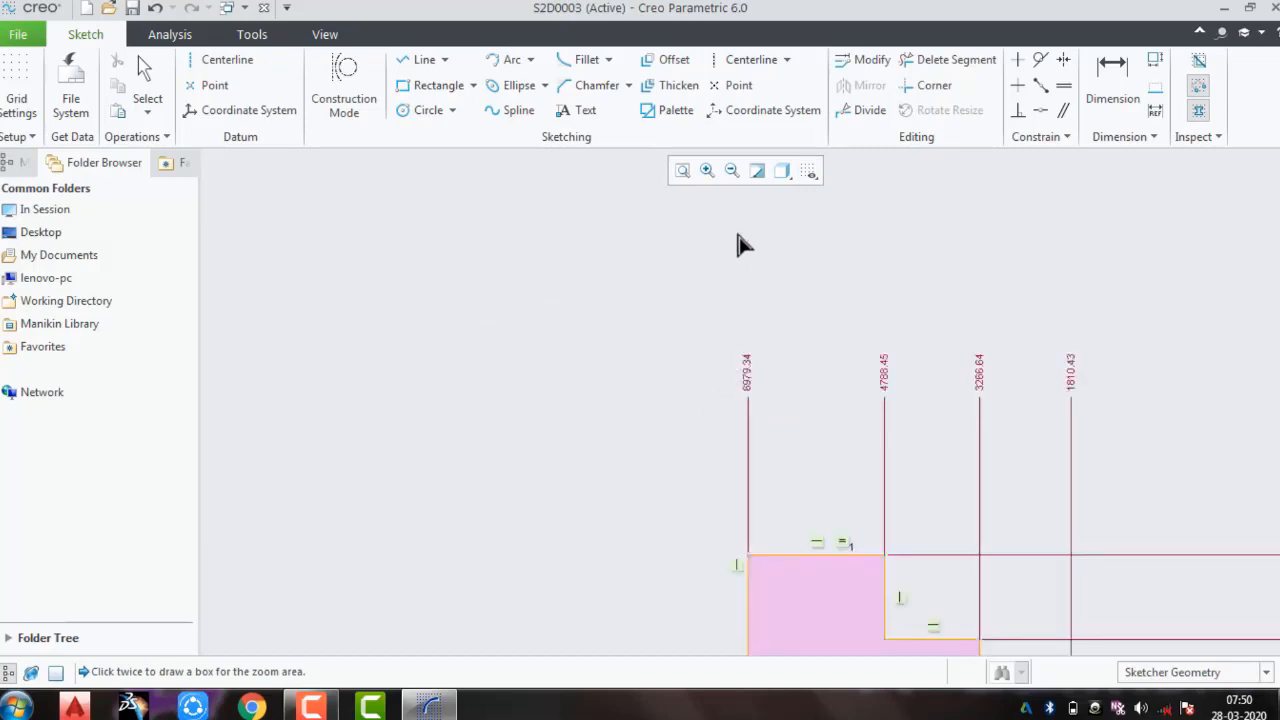
{"action": "left_click", "coordinate": [731, 171]}
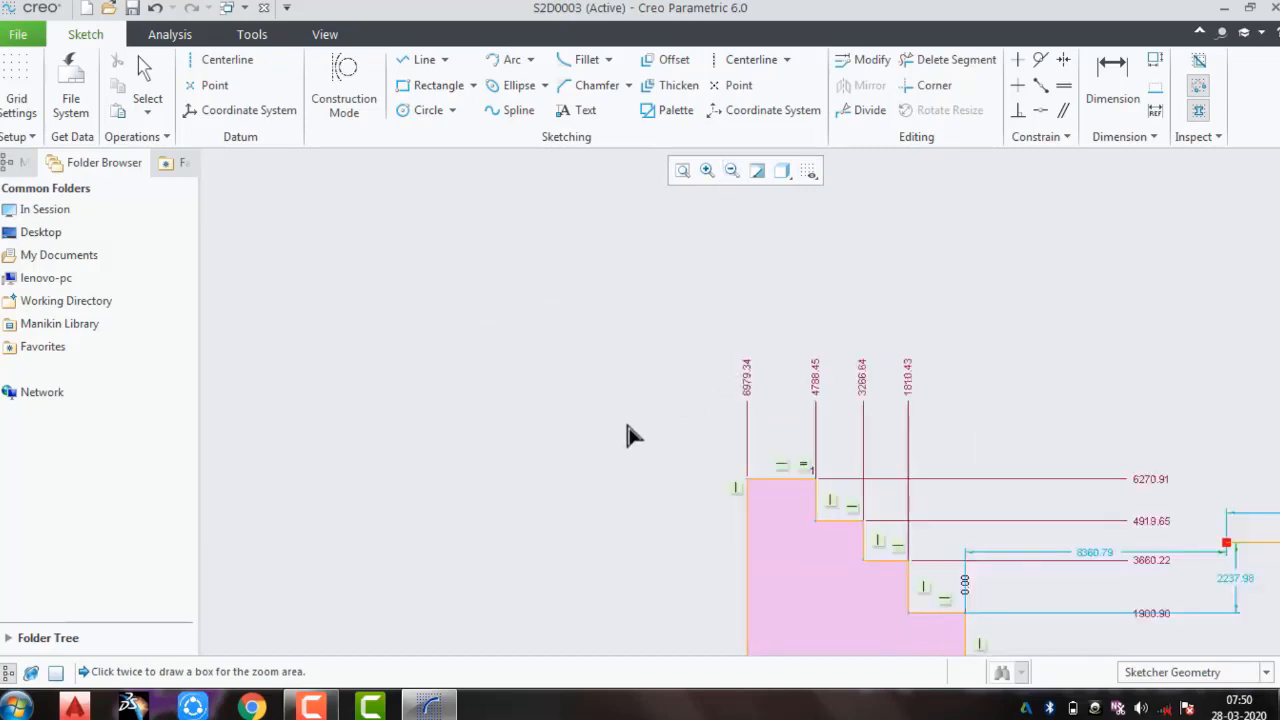
{"action": "left_click", "coordinate": [731, 171]}
{"action": "left_click", "coordinate": [731, 171]}
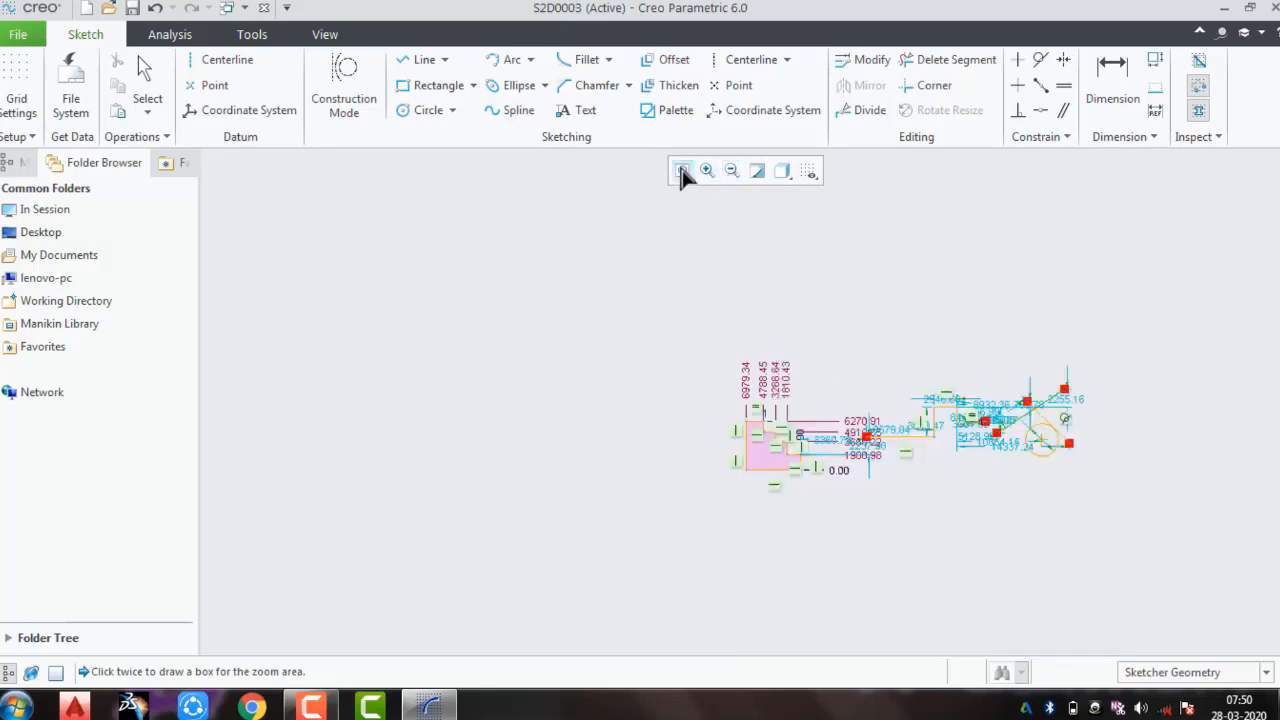
{"action": "left_click", "coordinate": [681, 172]}
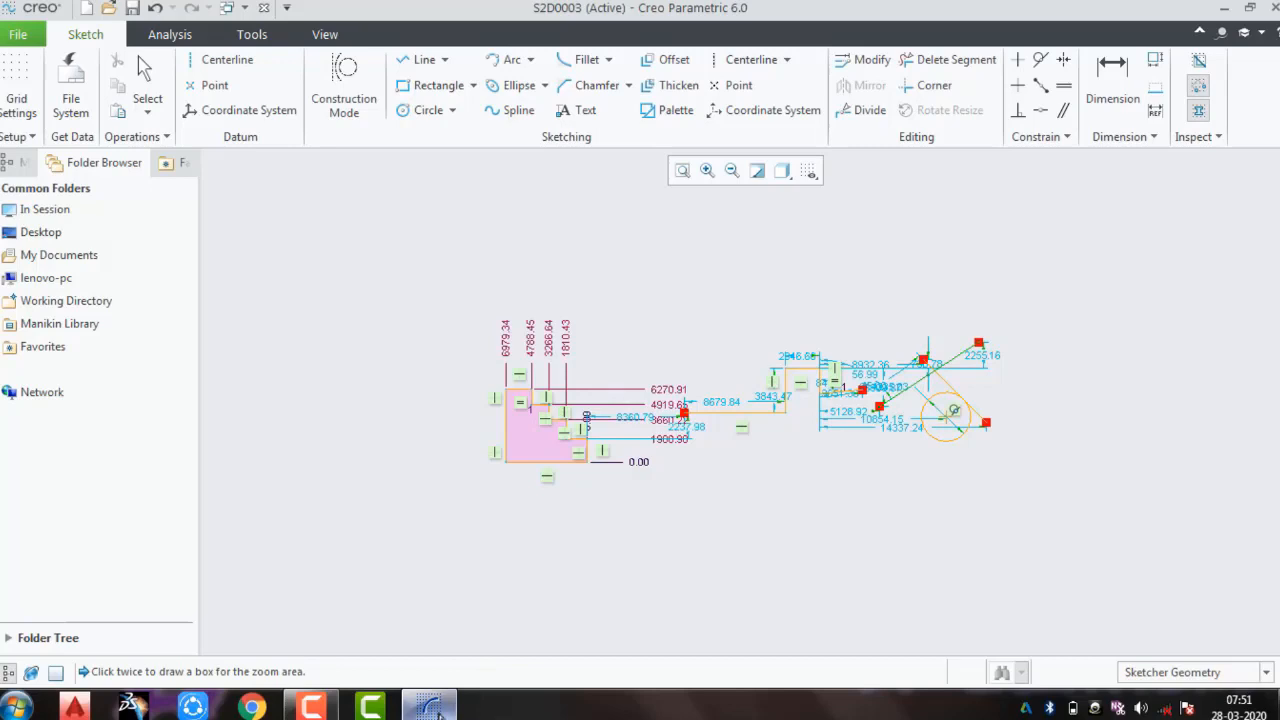
{"action": "mouse_move", "coordinate": [437, 713]}
{"action": "mouse_move", "coordinate": [311, 707]}
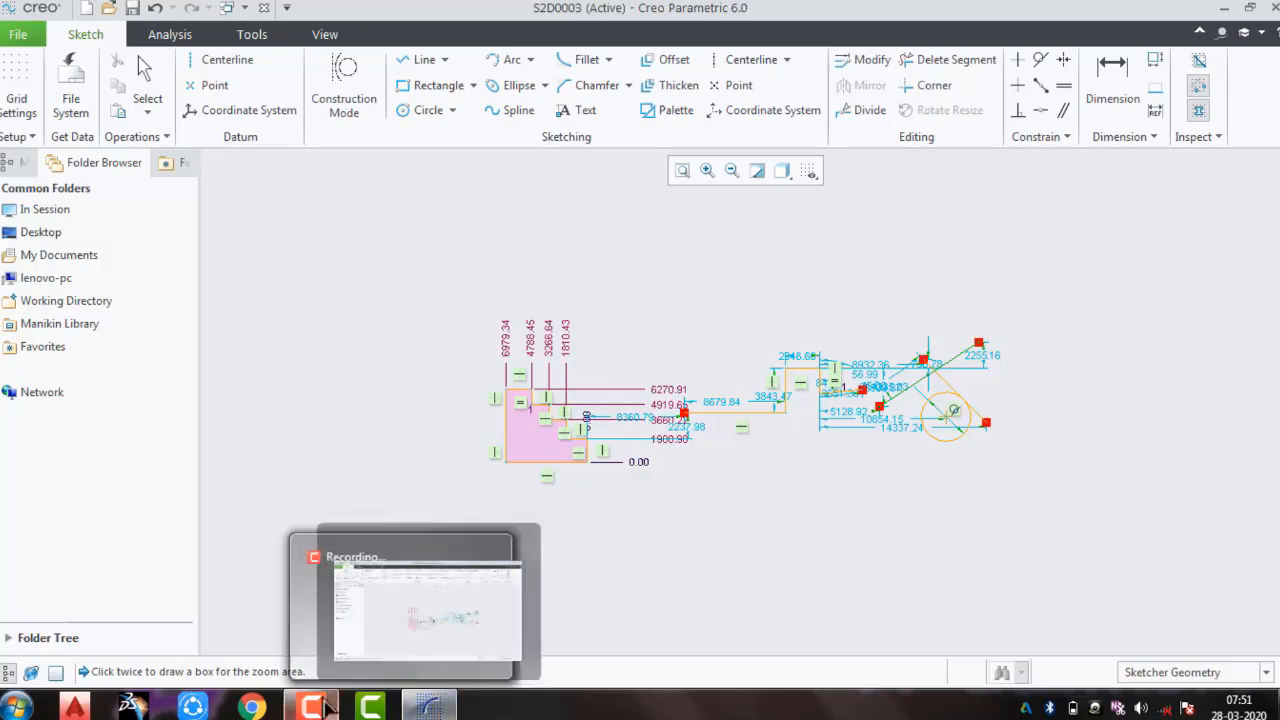
{"action": "left_click", "coordinate": [411, 640]}
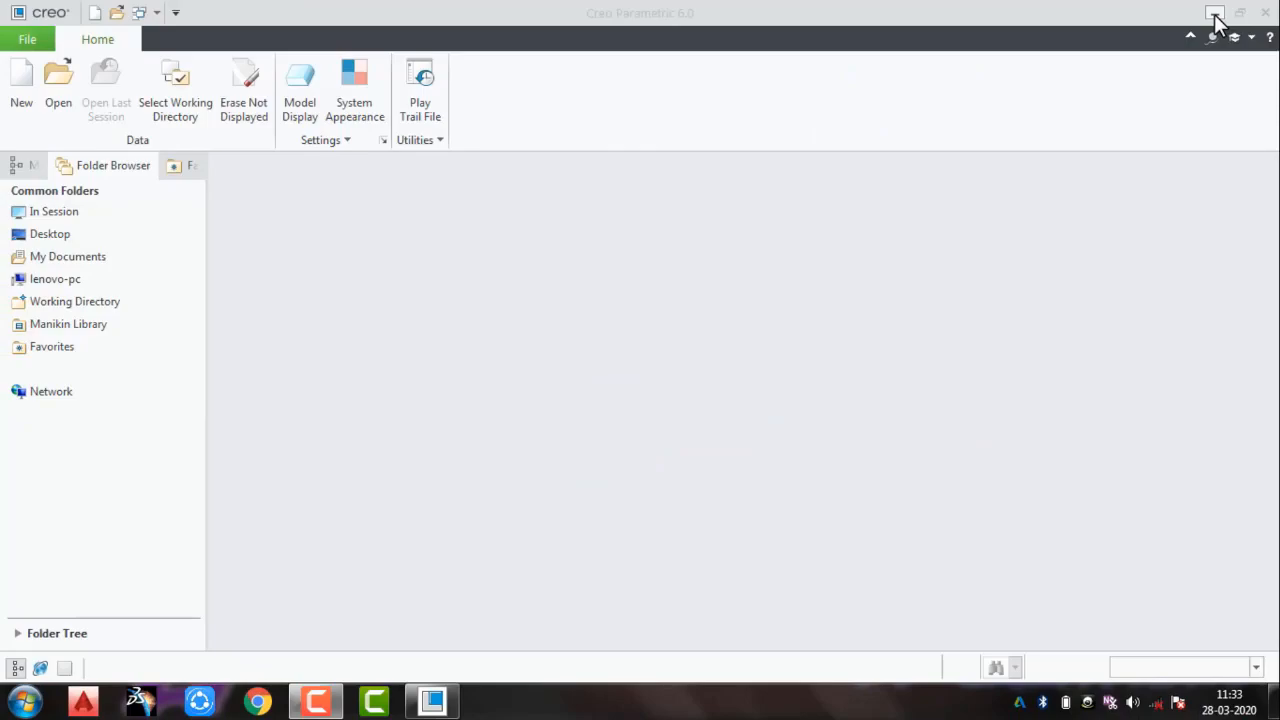
{"action": "left_click", "coordinate": [1222, 8]}
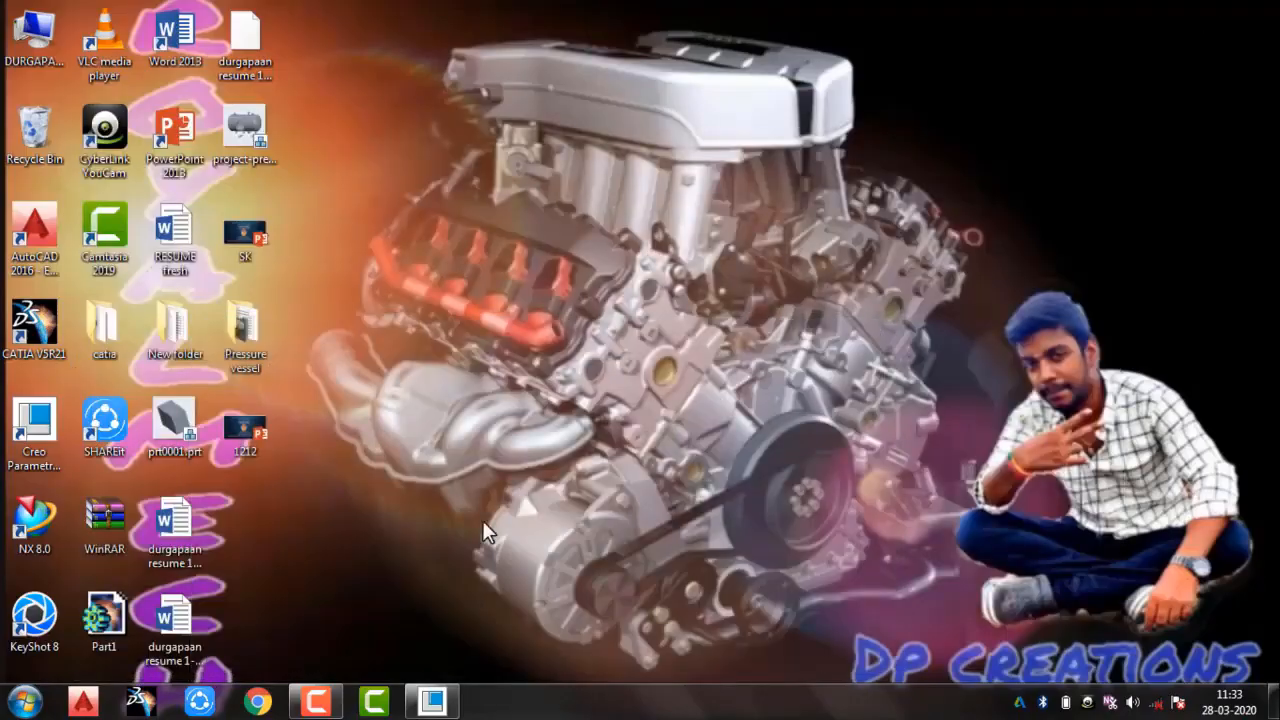
{"action": "left_click", "coordinate": [436, 618]}
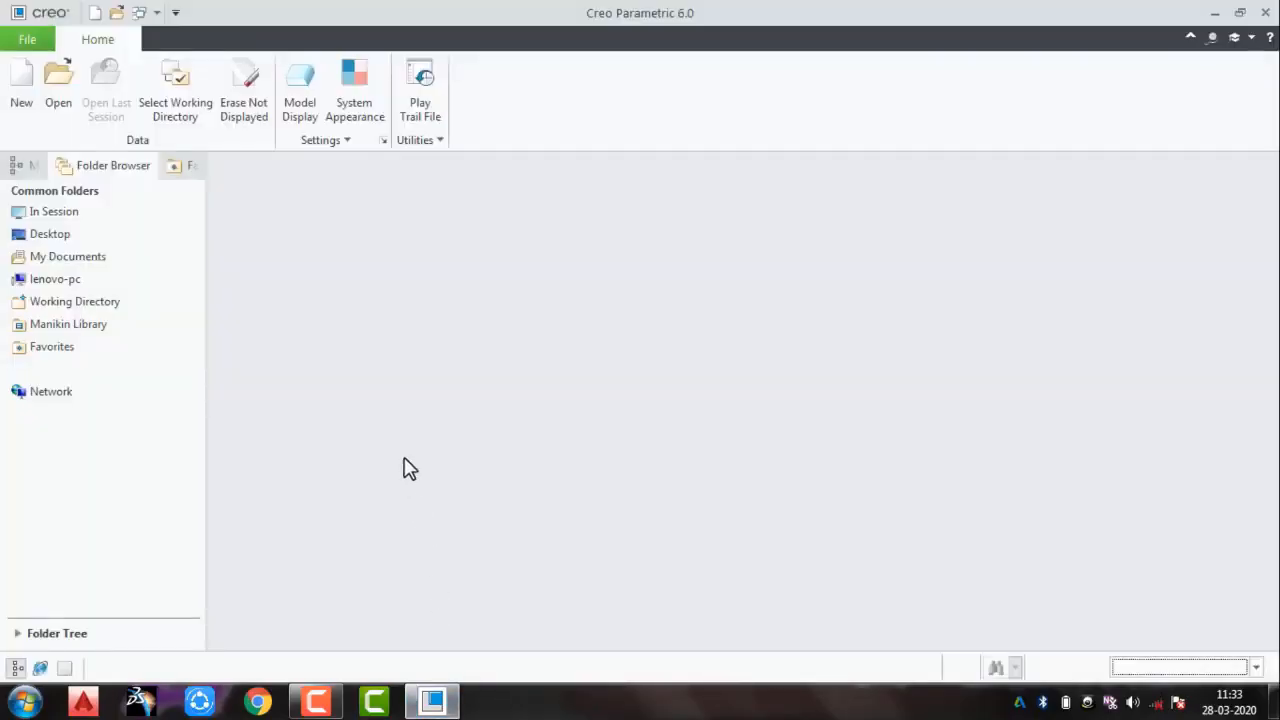
Step: Create a new solid part named prt0001 without the default template, using the mmns_part_solid template
{"action": "left_click", "coordinate": [22, 100]}
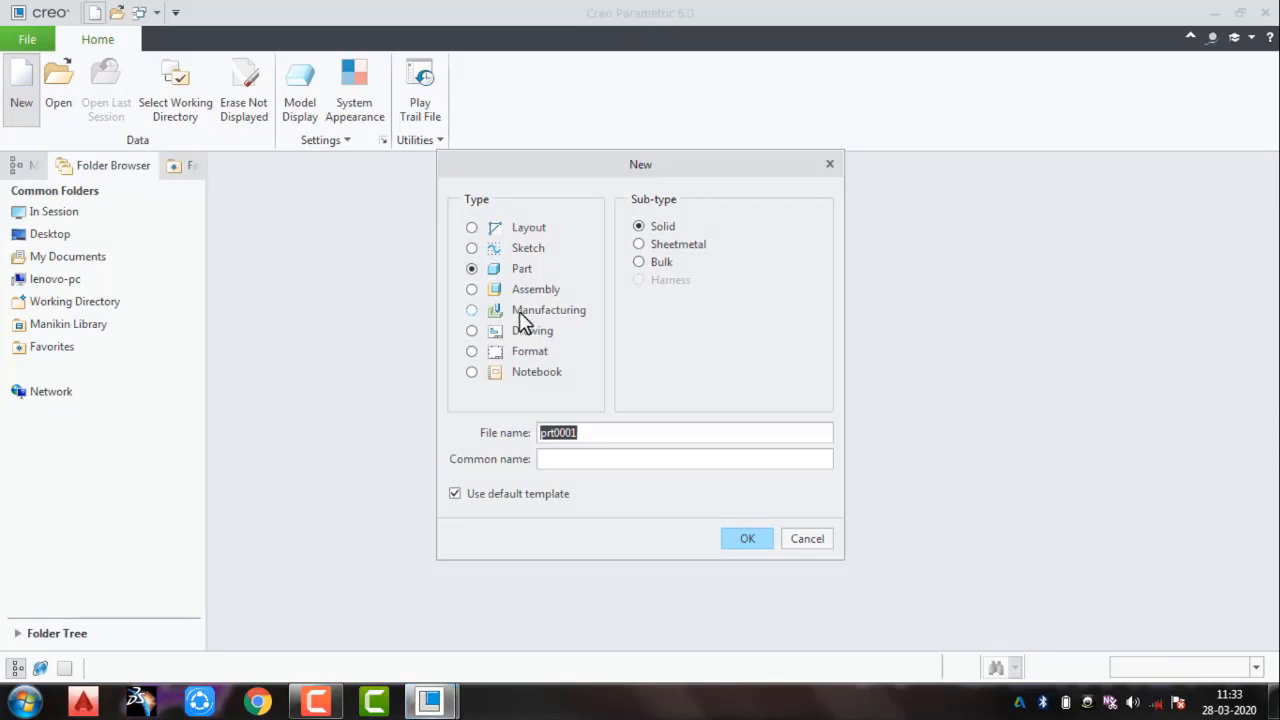
{"action": "left_click", "coordinate": [518, 493]}
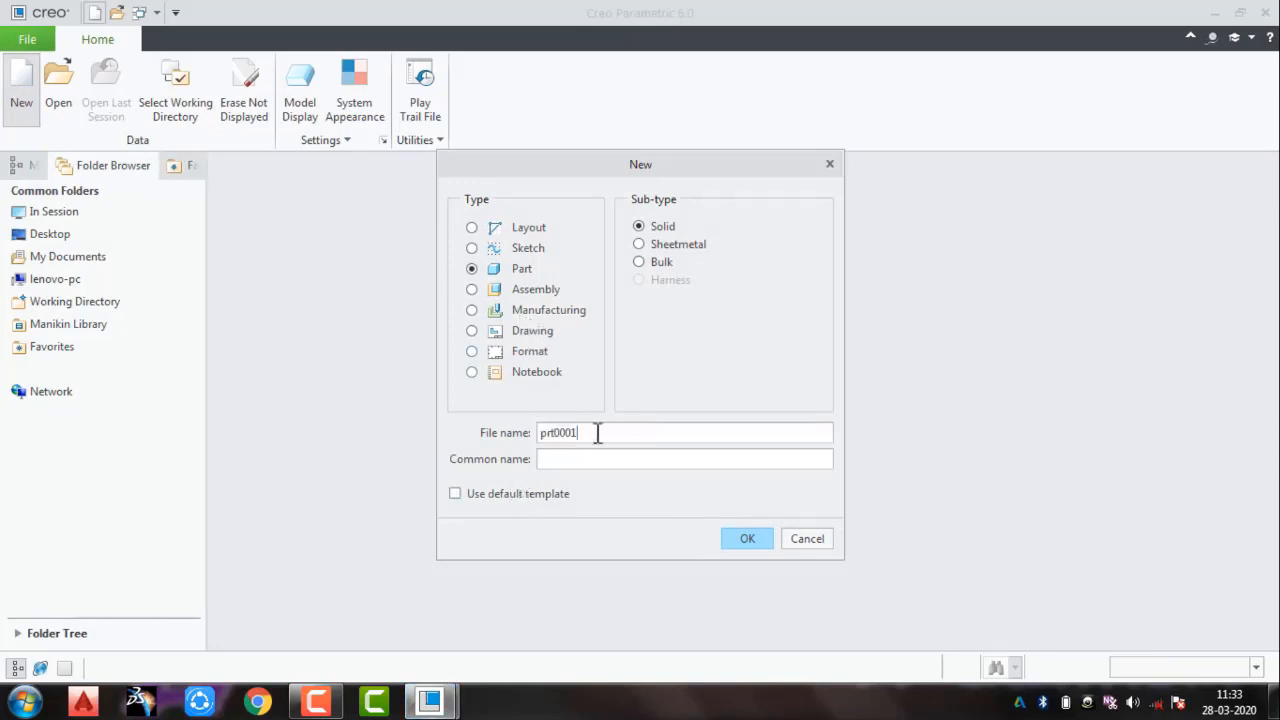
{"action": "double_click", "coordinate": [597, 432]}
{"action": "left_click", "coordinate": [747, 539]}
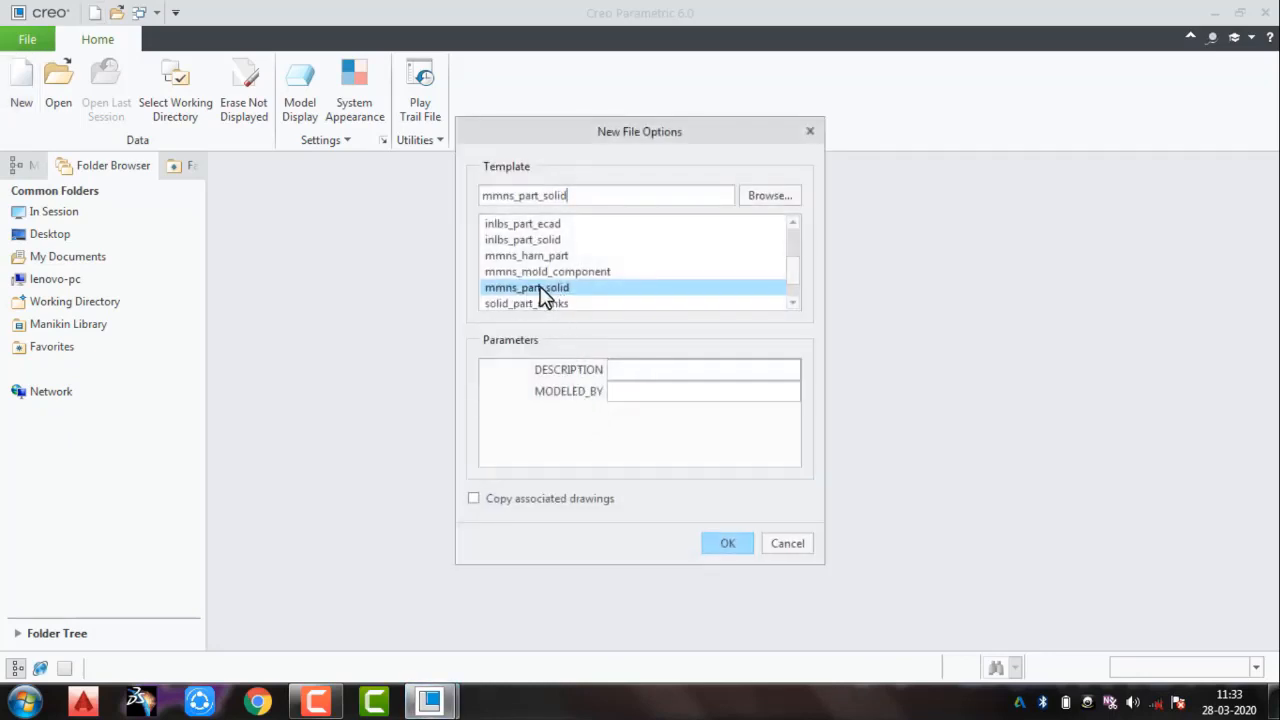
{"action": "left_click", "coordinate": [720, 546]}
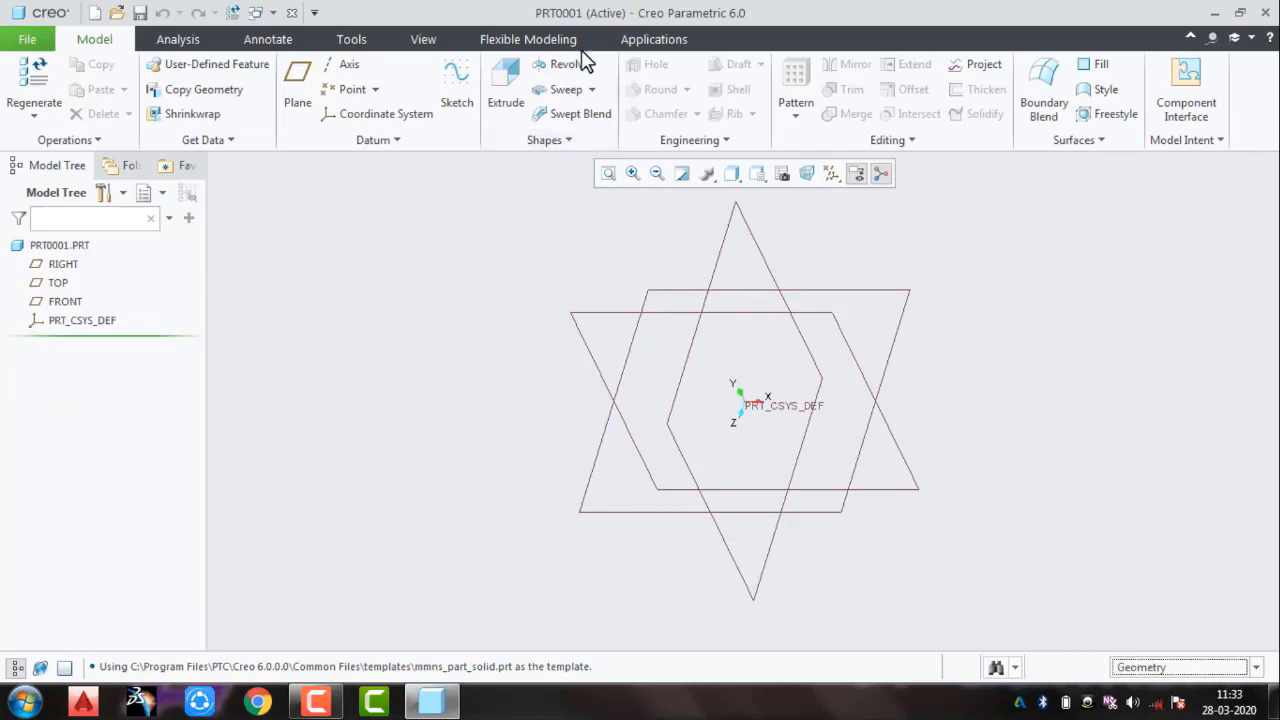
Step: Sketch a center rectangle about 390 mm wide and 294 mm high at the origin on the FRONT plane, and finish the sketch
{"action": "left_click", "coordinate": [557, 141]}
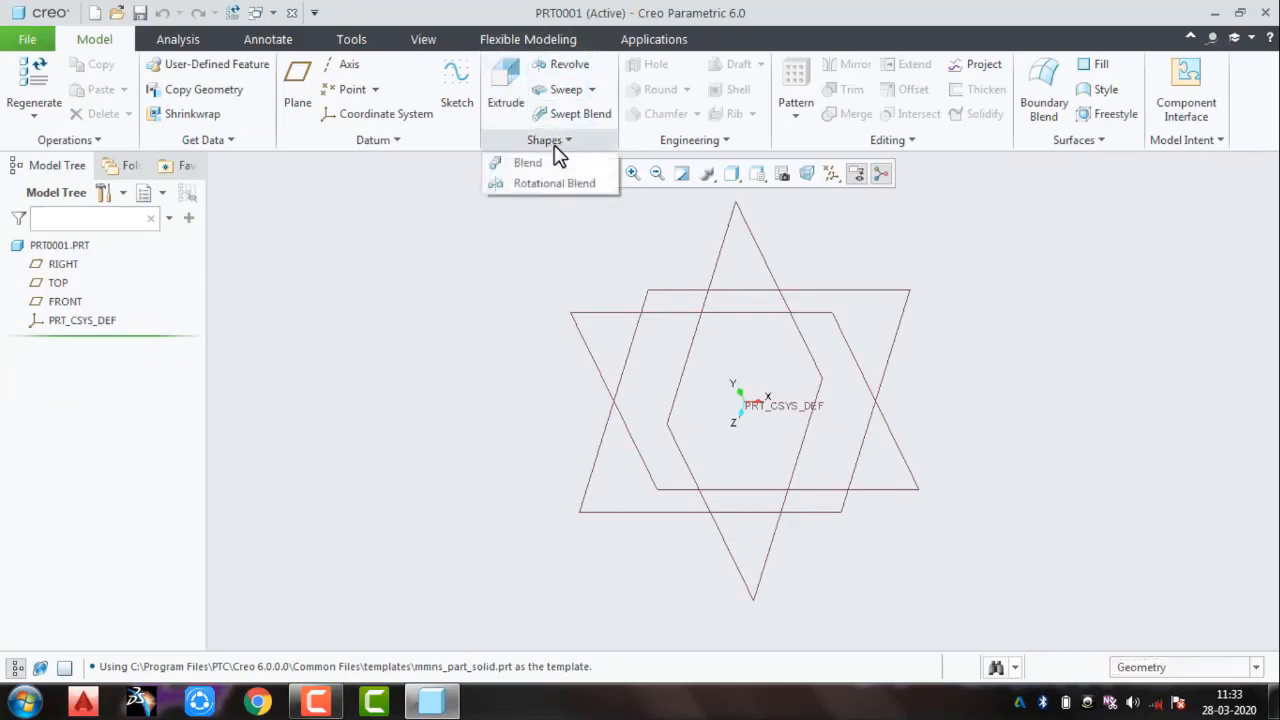
{"action": "left_click", "coordinate": [552, 232]}
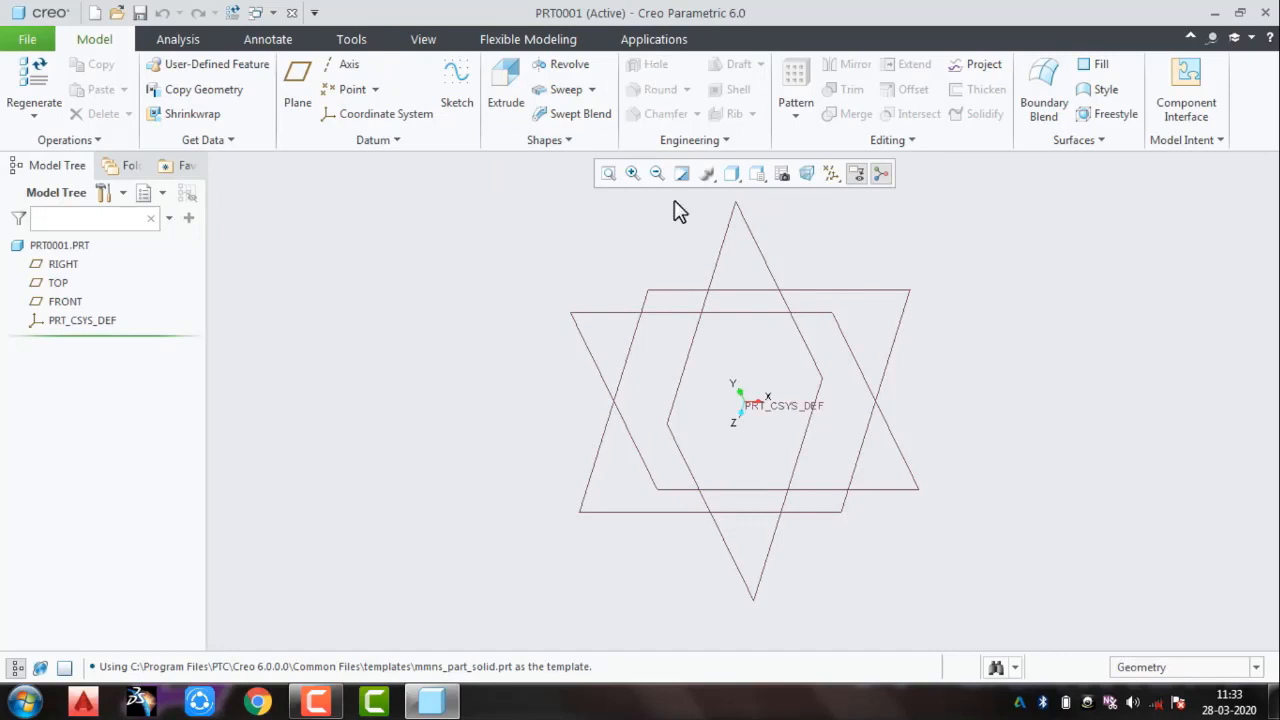
{"action": "left_click", "coordinate": [745, 322]}
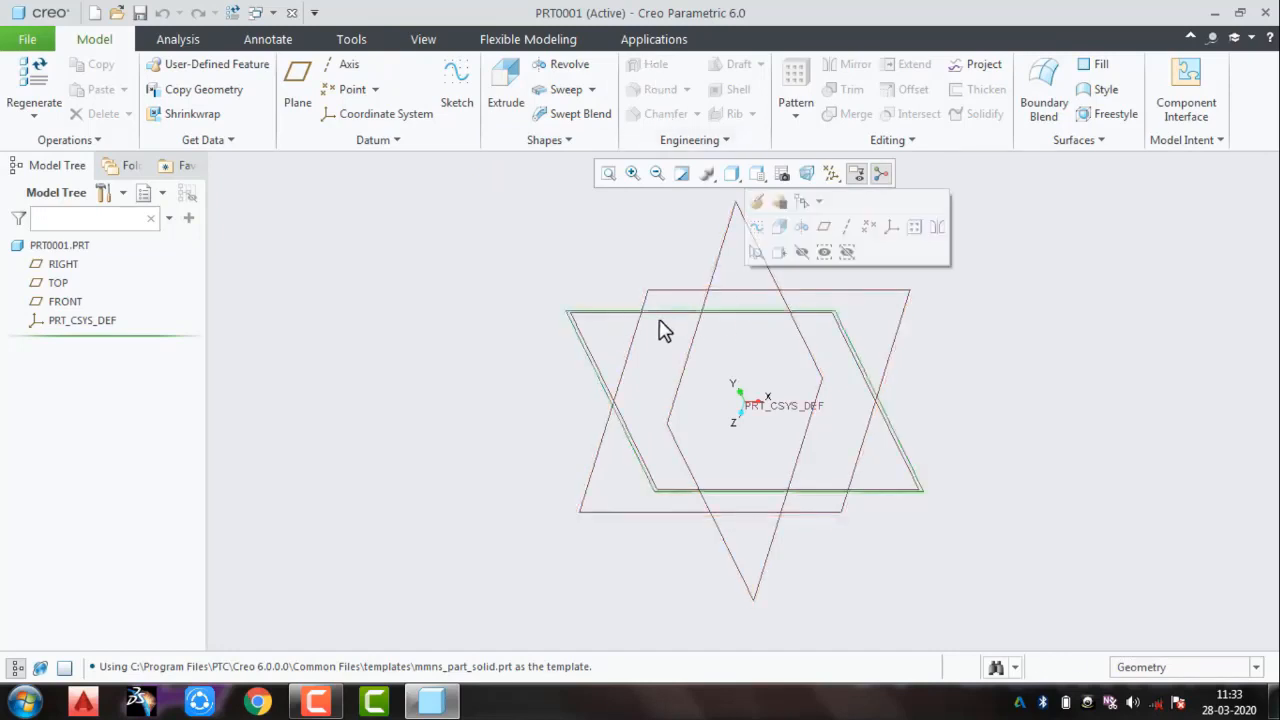
{"action": "left_click", "coordinate": [757, 230]}
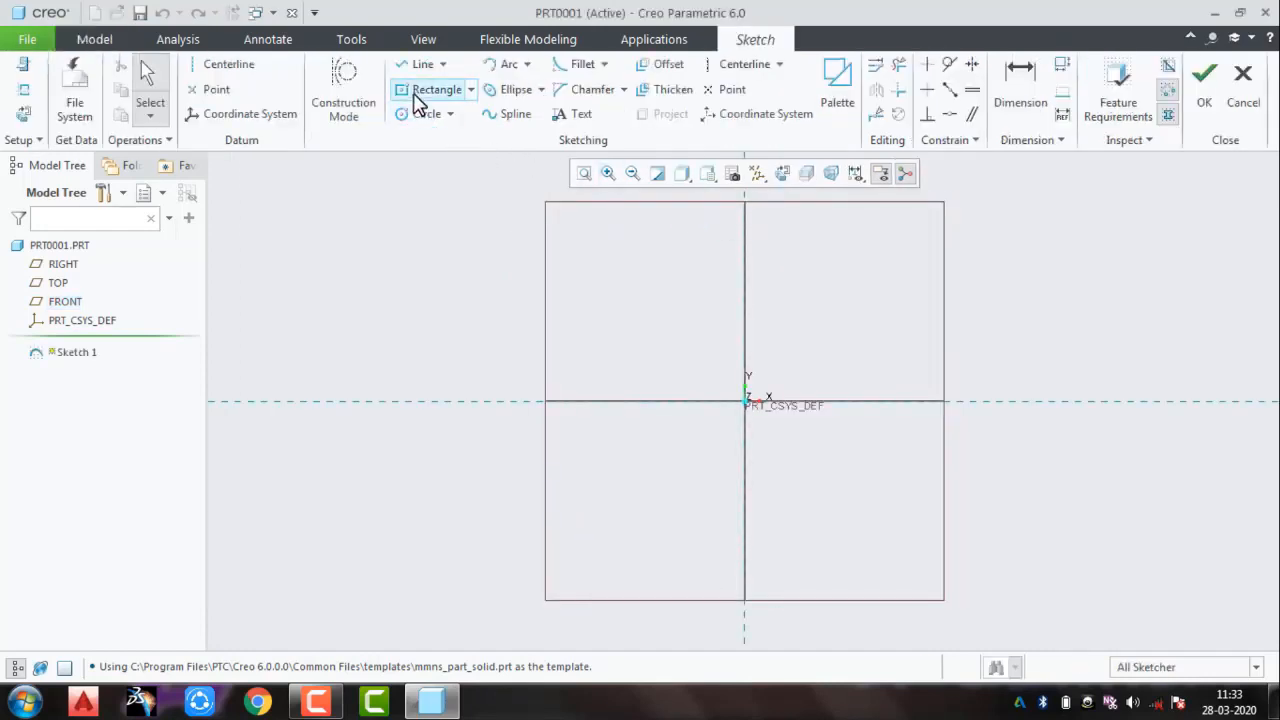
{"action": "left_click", "coordinate": [415, 96]}
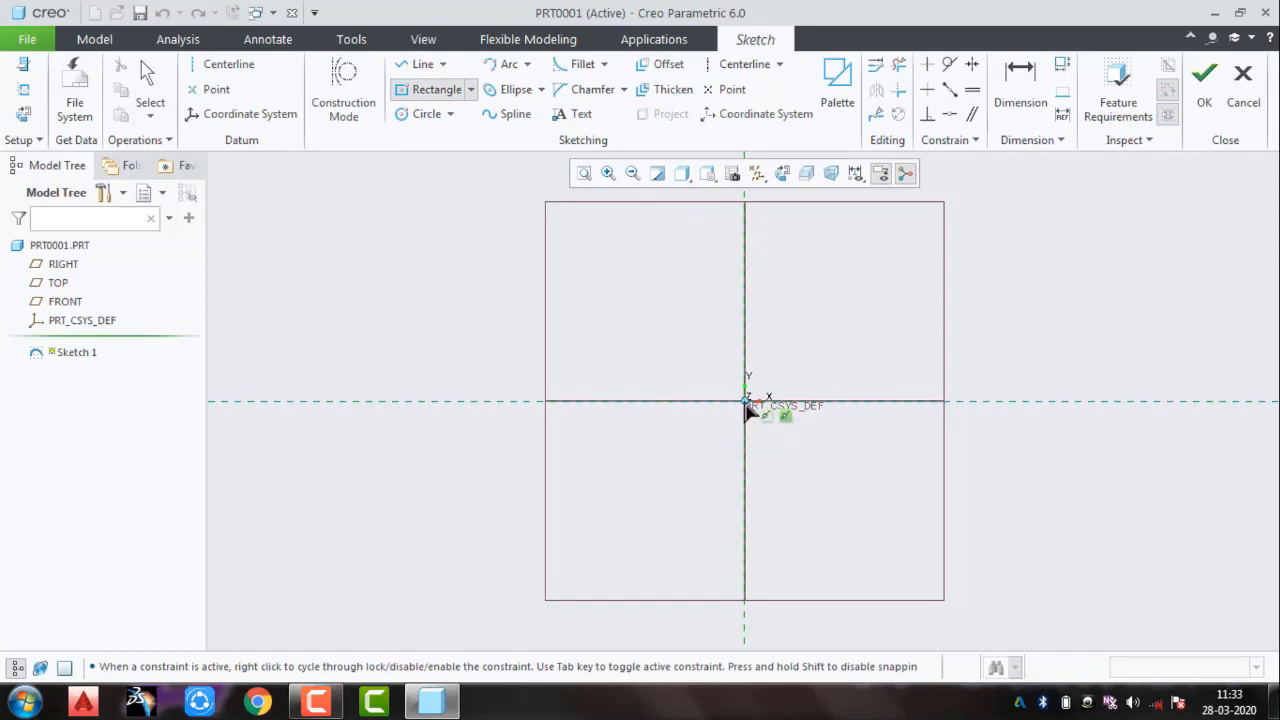
{"action": "left_click", "coordinate": [745, 402]}
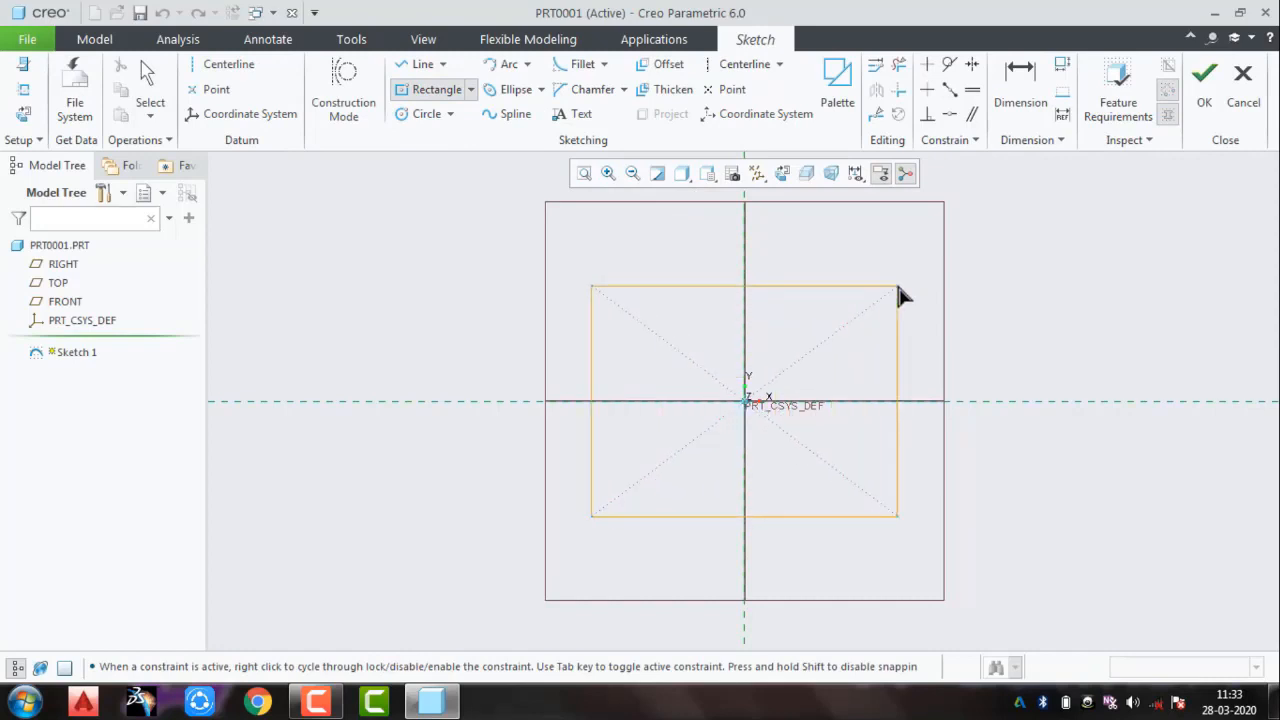
{"action": "left_click", "coordinate": [965, 284]}
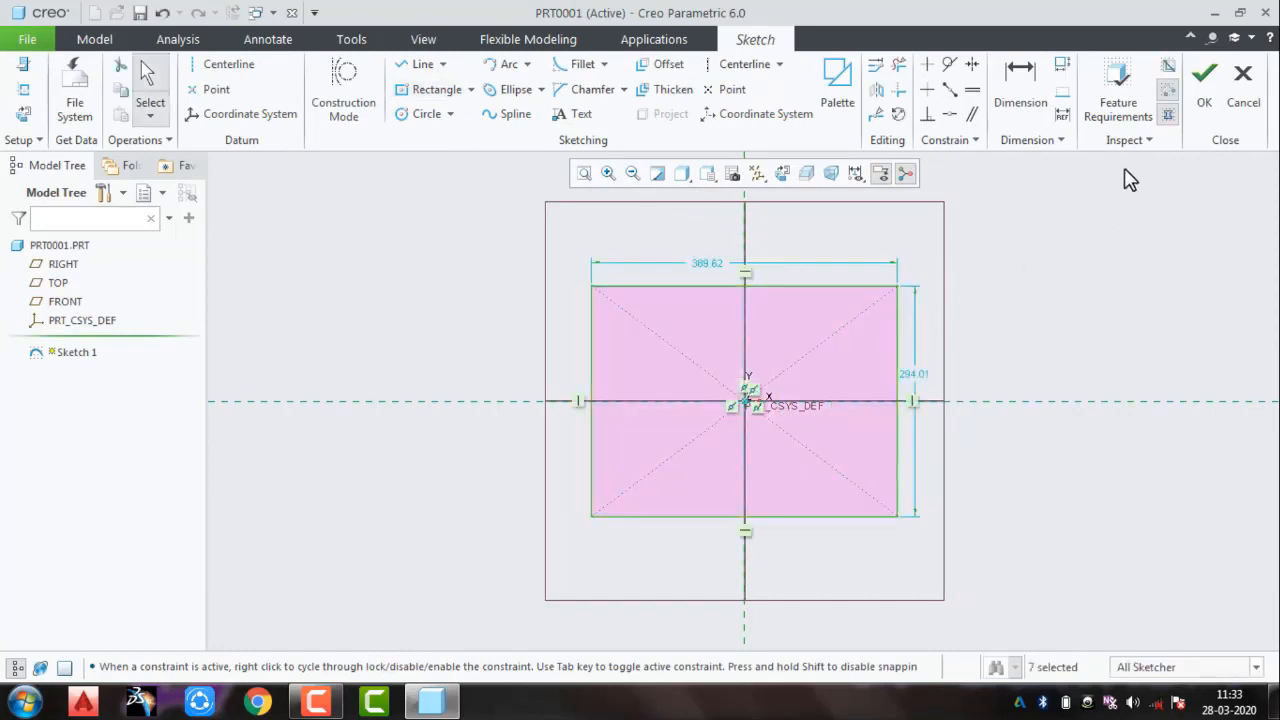
{"action": "left_click", "coordinate": [1200, 105]}
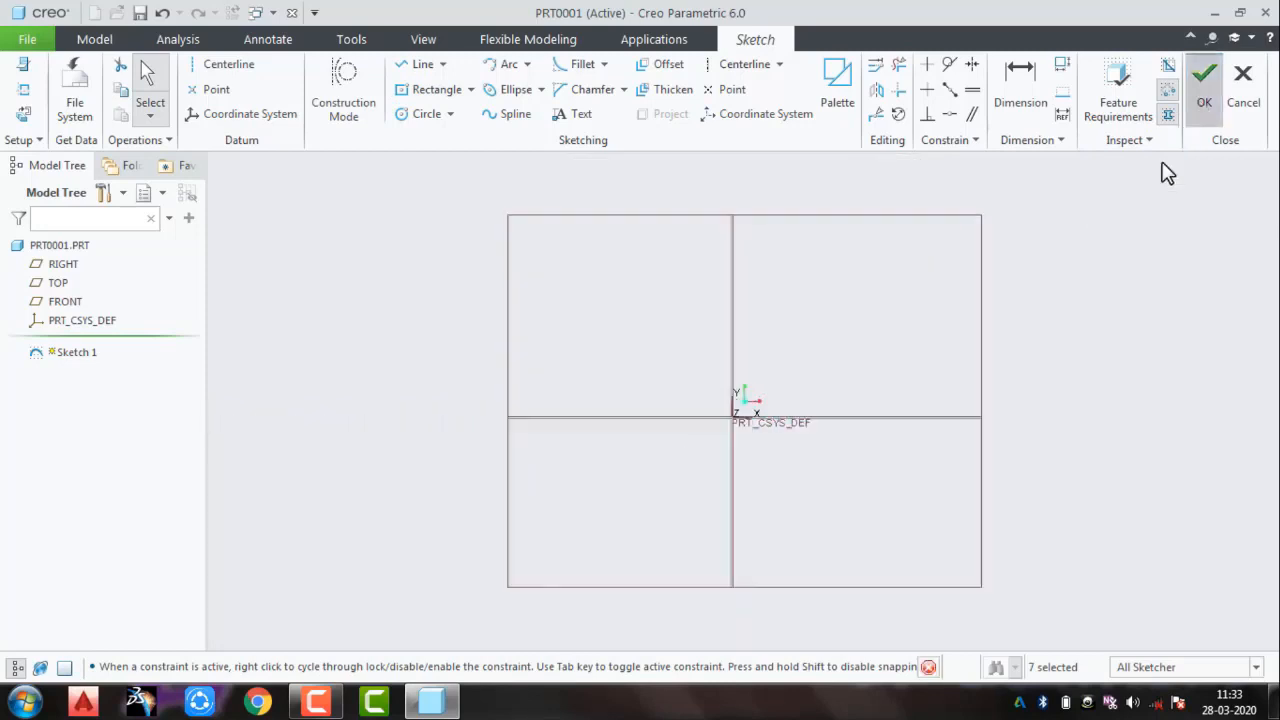
Step: Extrude the rectangle sketch into a solid block about 286 mm deep
{"action": "scroll", "coordinate": [1091, 343], "scroll_direction": "down", "scroll_amount": 3}
{"action": "middle_click_drag", "start_coordinate": [1086, 351], "coordinate": [1049, 370]}
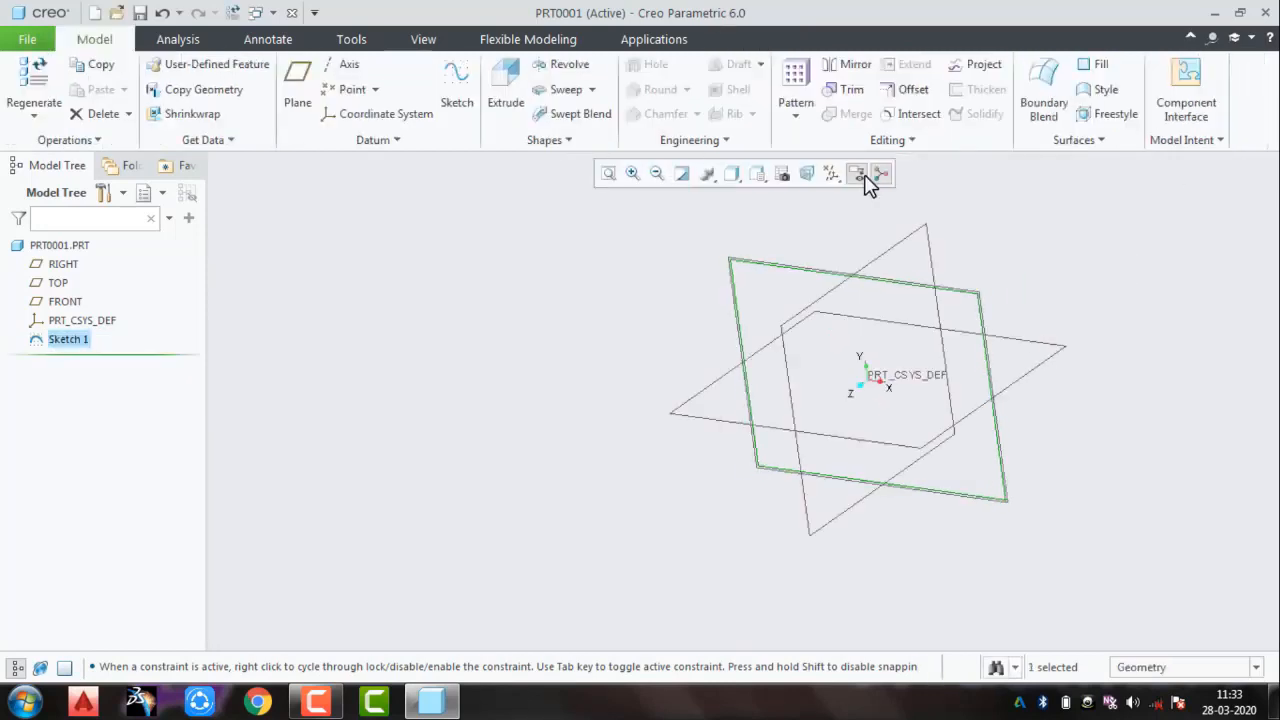
{"action": "left_click", "coordinate": [506, 90]}
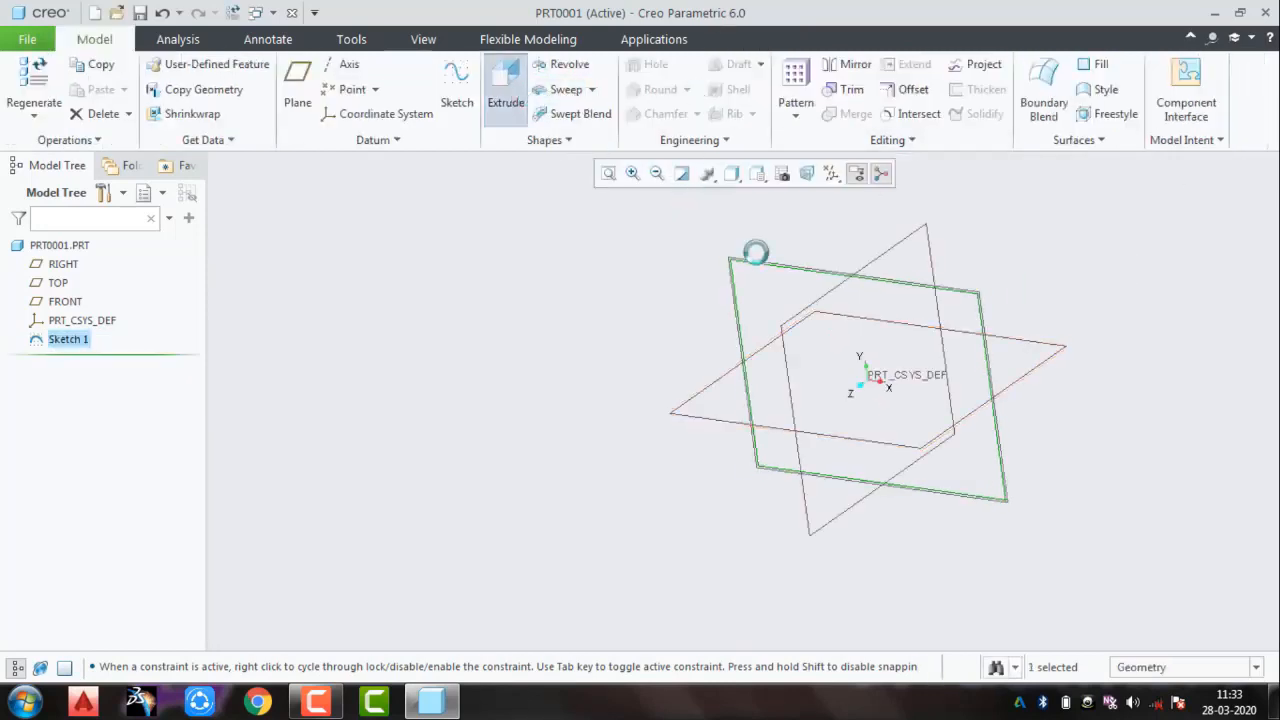
{"action": "left_click_drag", "start_coordinate": [725, 481], "coordinate": [748, 464]}
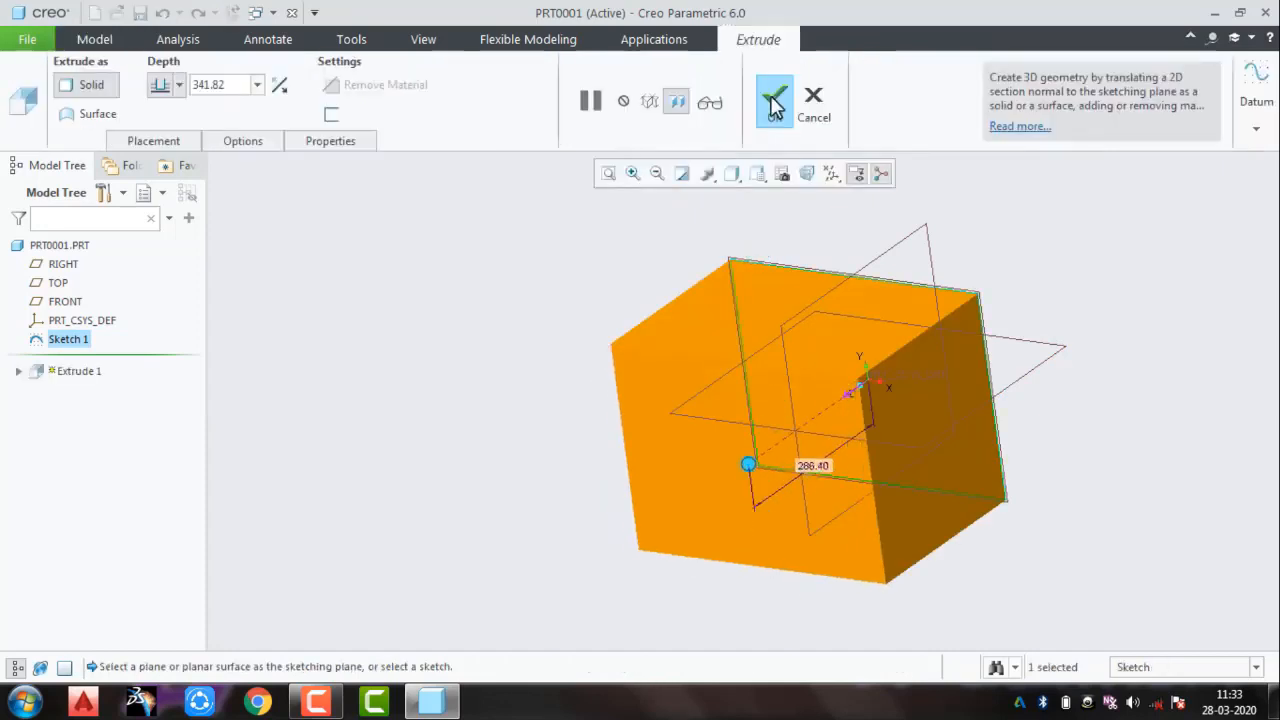
{"action": "middle_click", "coordinate": [1026, 197]}
{"action": "middle_click_drag", "start_coordinate": [1048, 297], "coordinate": [1060, 290]}
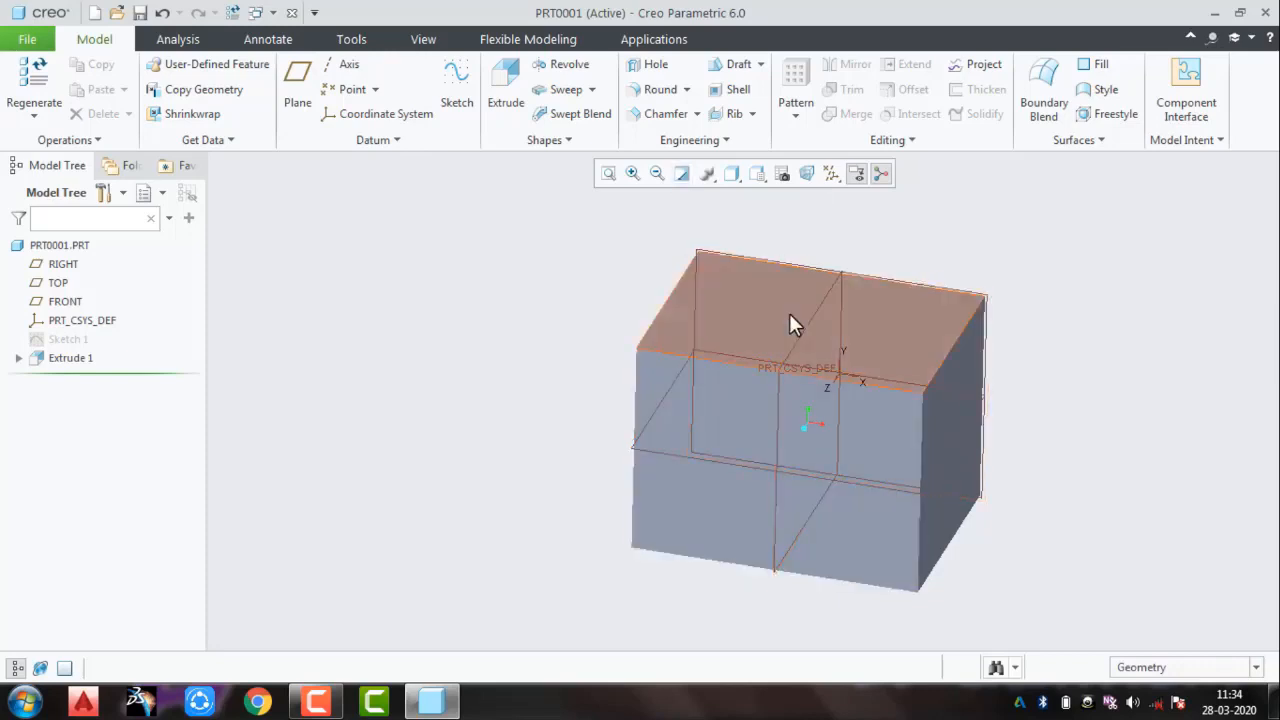
Step: Place a simple hole on the block's top face, offset about 168 mm from the front edge and about 252 mm from the right edge
{"action": "left_click", "coordinate": [654, 70]}
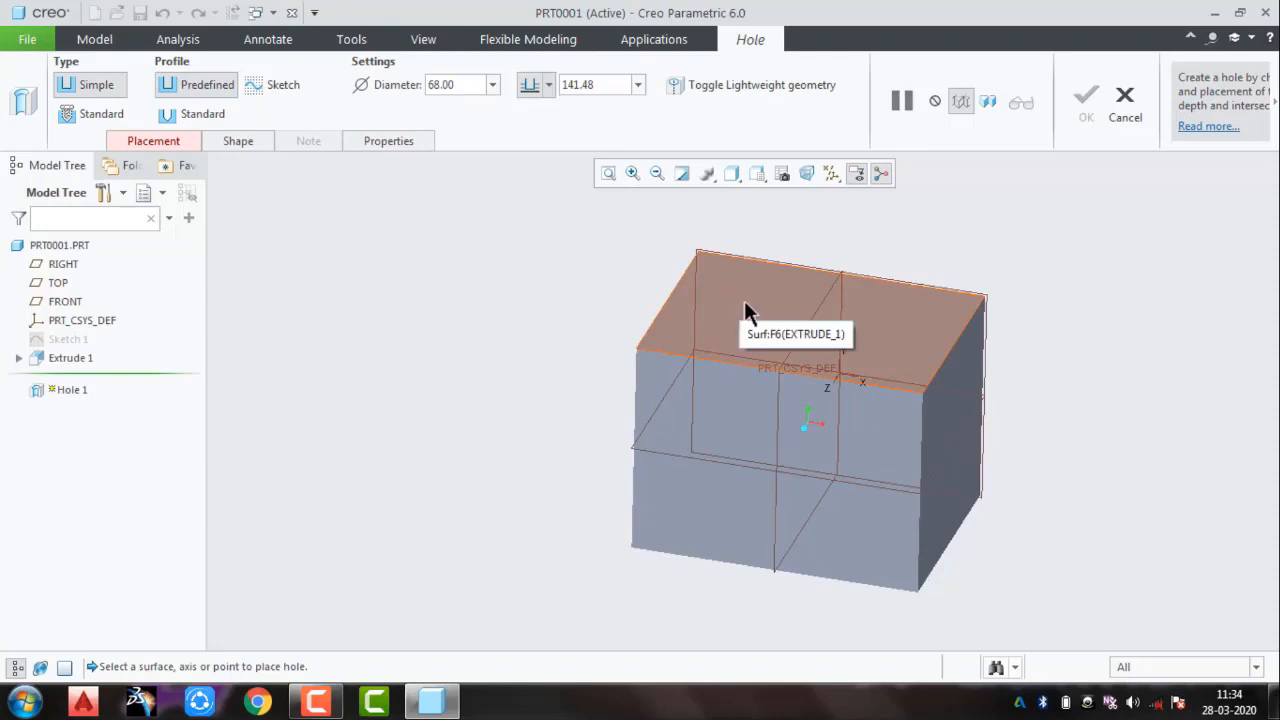
{"action": "left_click", "coordinate": [774, 306]}
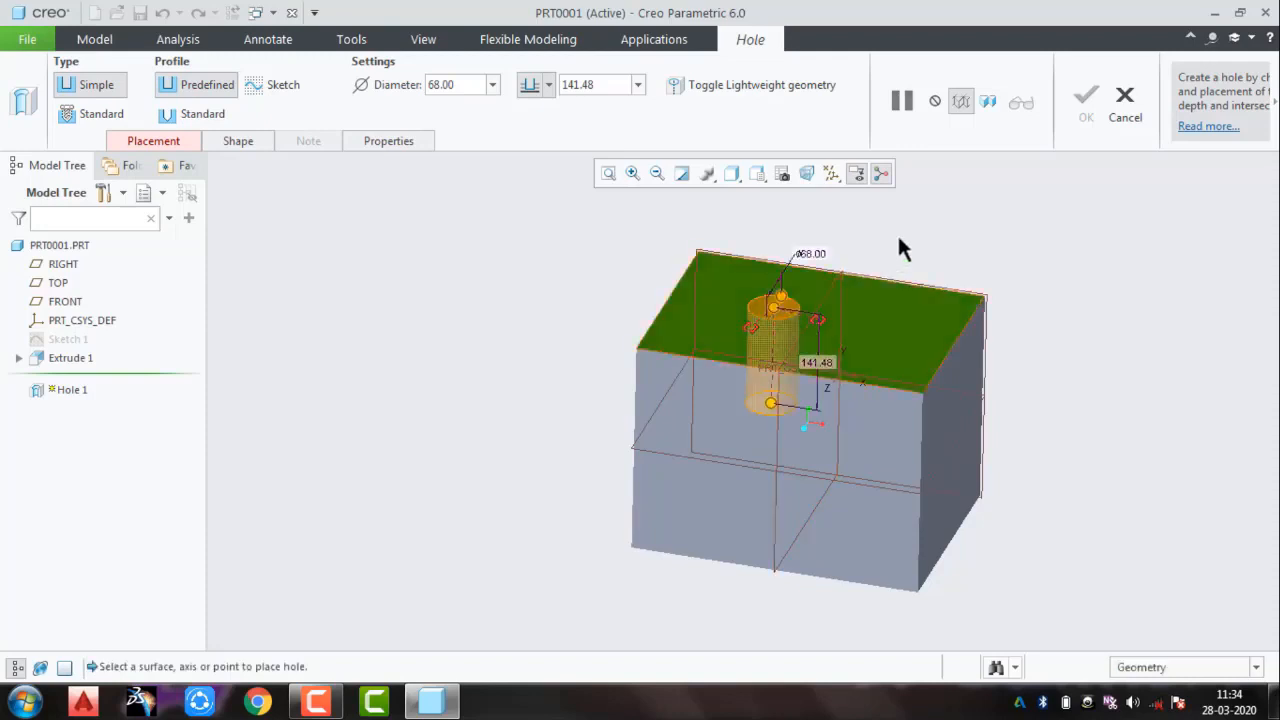
{"action": "middle_click_drag", "start_coordinate": [909, 243], "coordinate": [895, 277]}
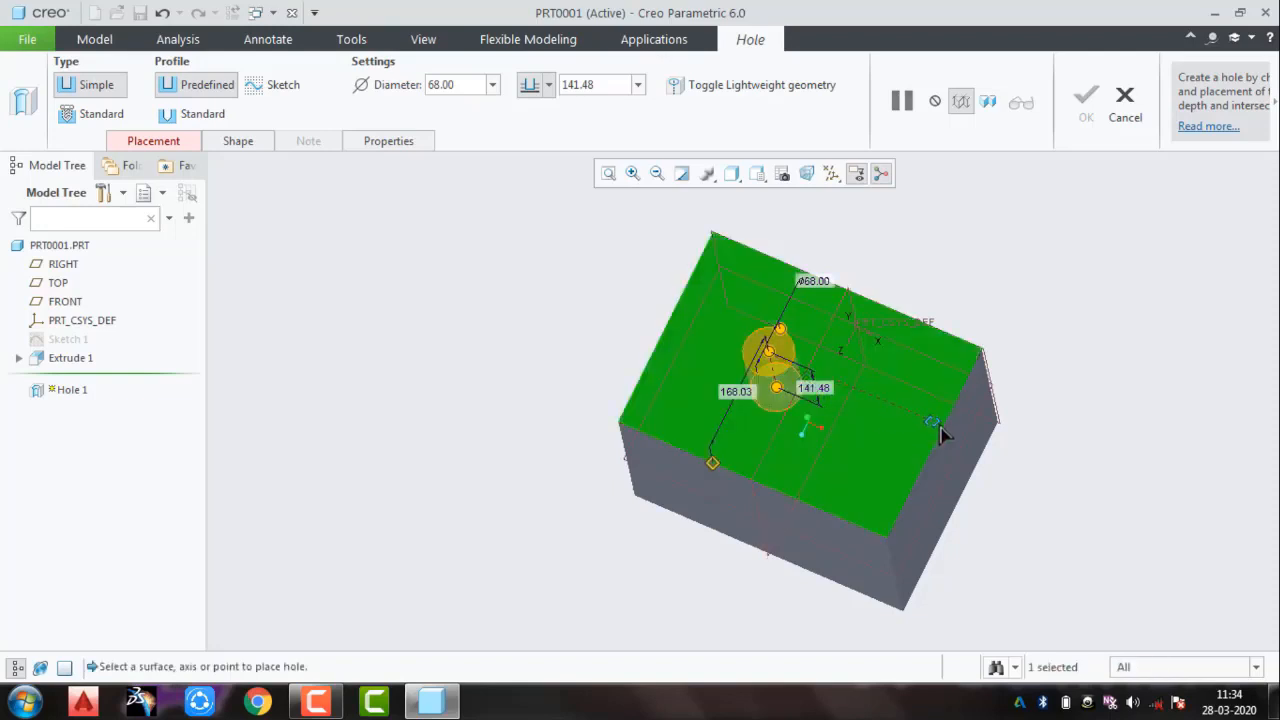
{"action": "left_click_drag", "start_coordinate": [945, 435], "coordinate": [944, 433]}
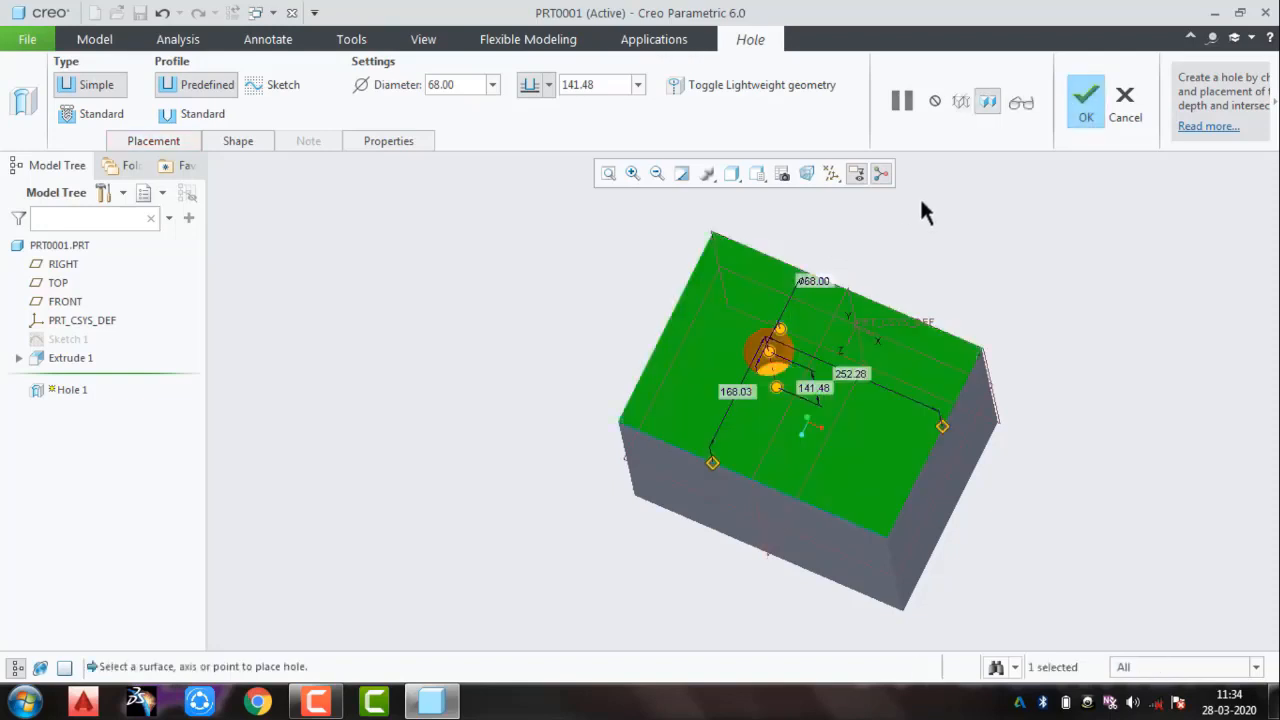
Step: Set the hole's diameter to 70 mm and its blind depth to 150 mm, and complete the hole
{"action": "double_click", "coordinate": [827, 290]}
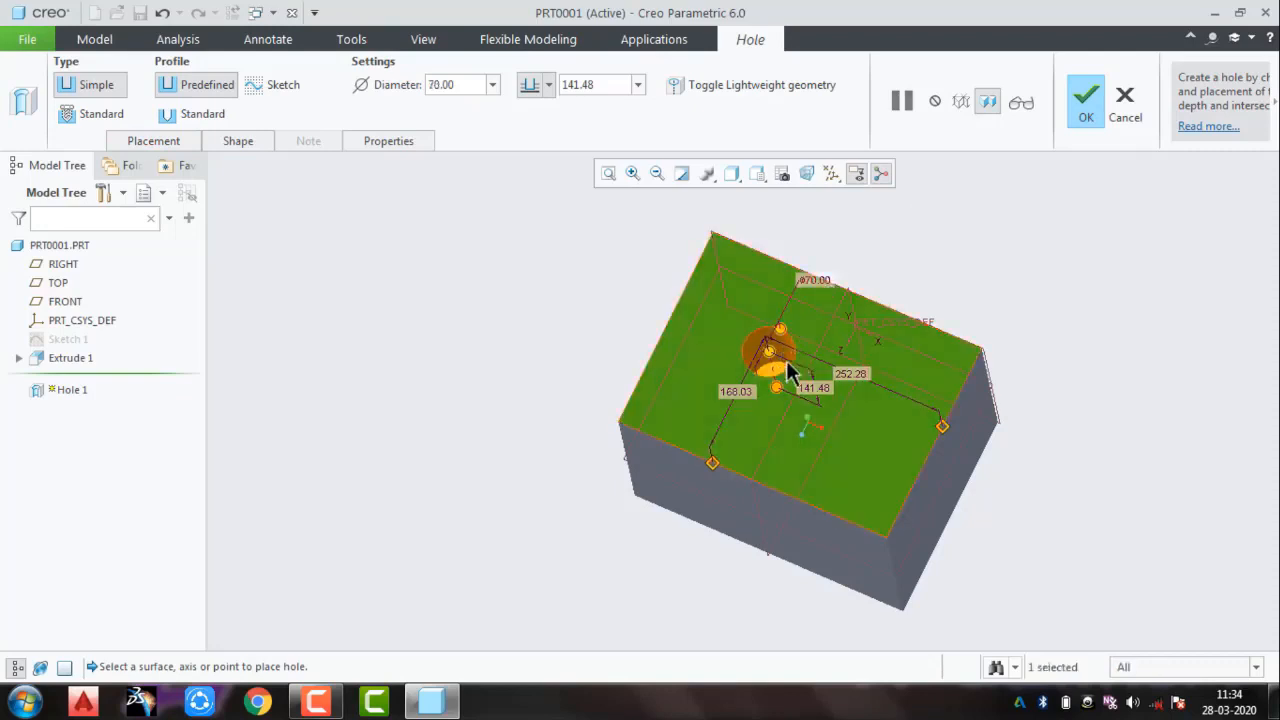
{"action": "middle_click_drag", "start_coordinate": [755, 397], "coordinate": [766, 400]}
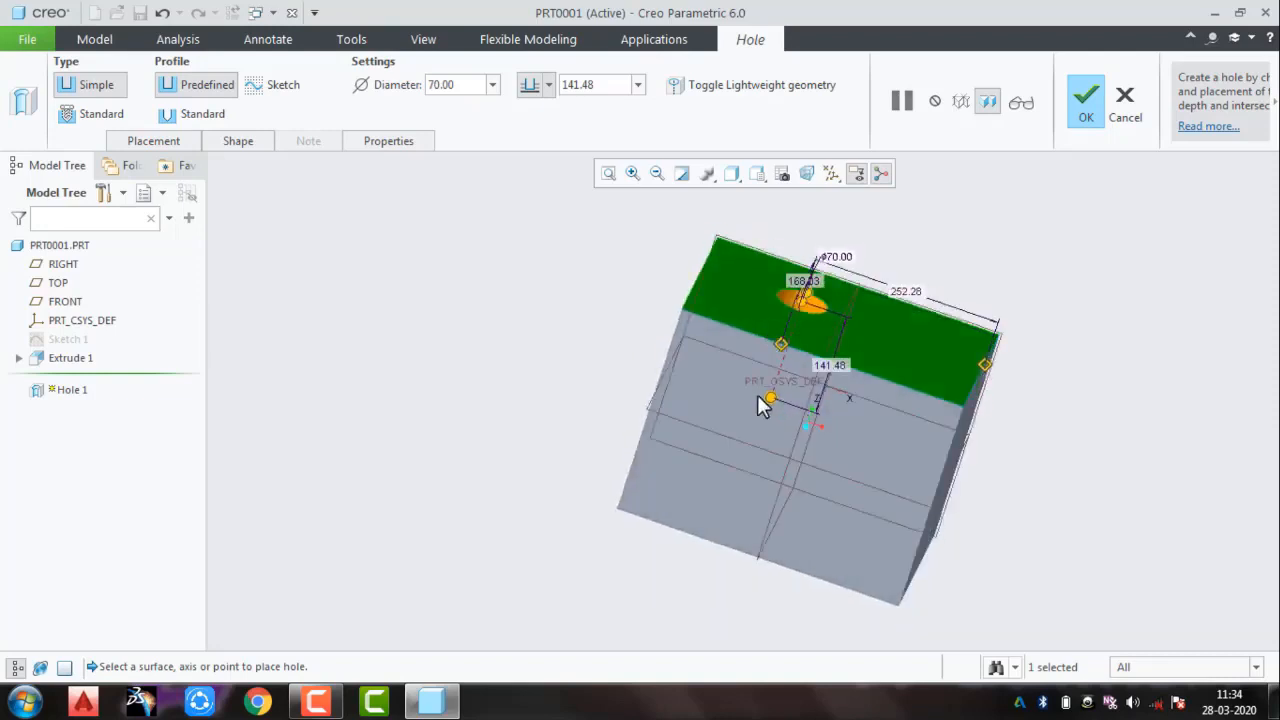
{"action": "left_click_drag", "start_coordinate": [768, 400], "coordinate": [808, 391]}
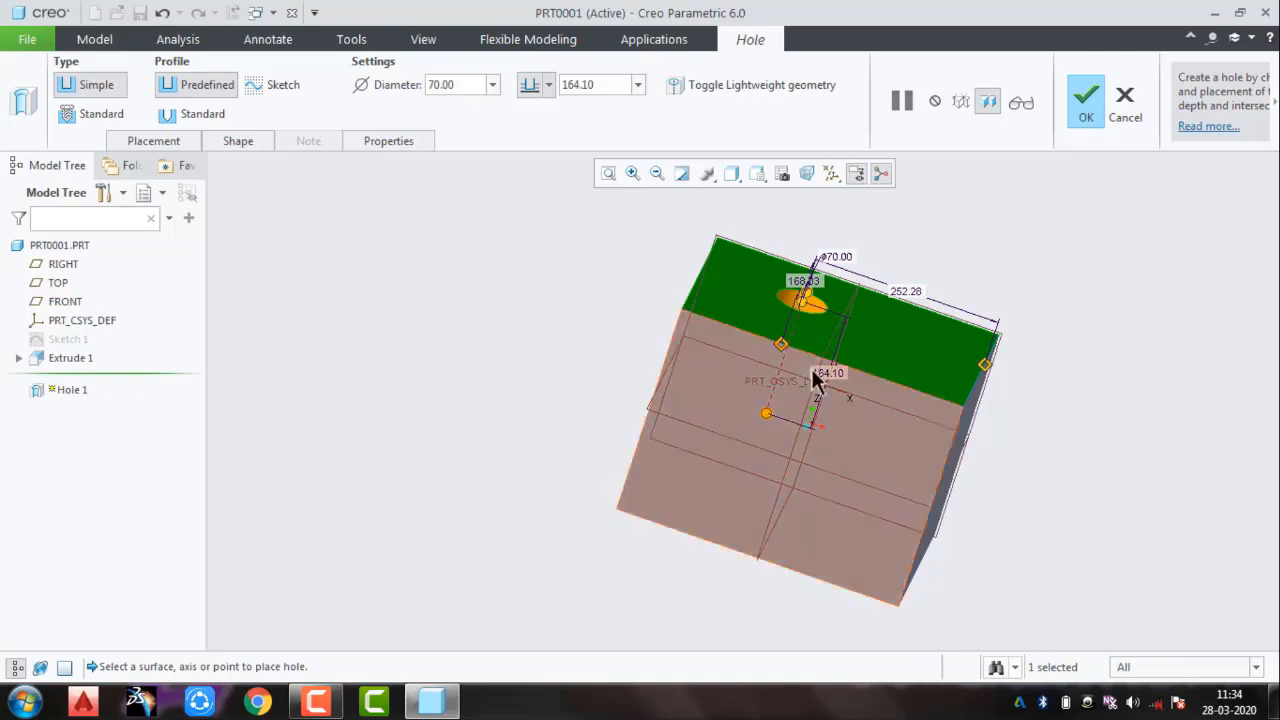
{"action": "double_click", "coordinate": [822, 371]}
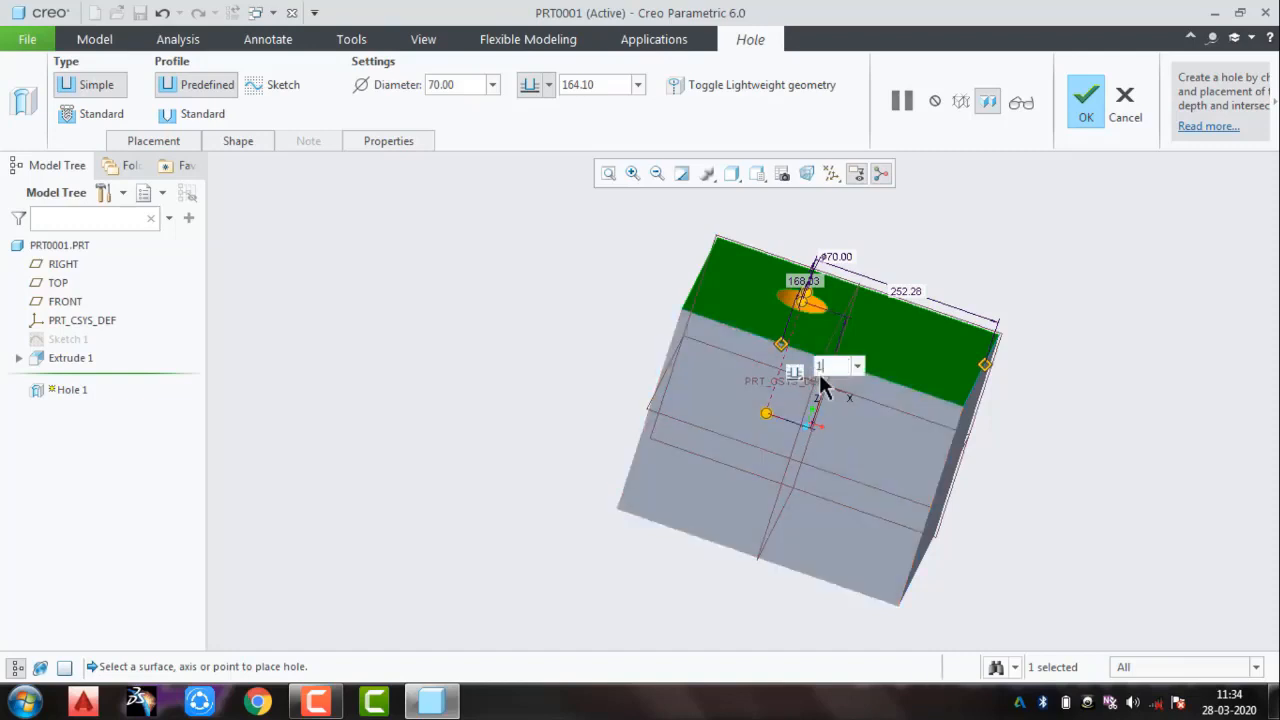
{"action": "type", "text": "150"}
{"action": "key", "text": "Return"}
{"action": "left_click", "coordinate": [1085, 100]}
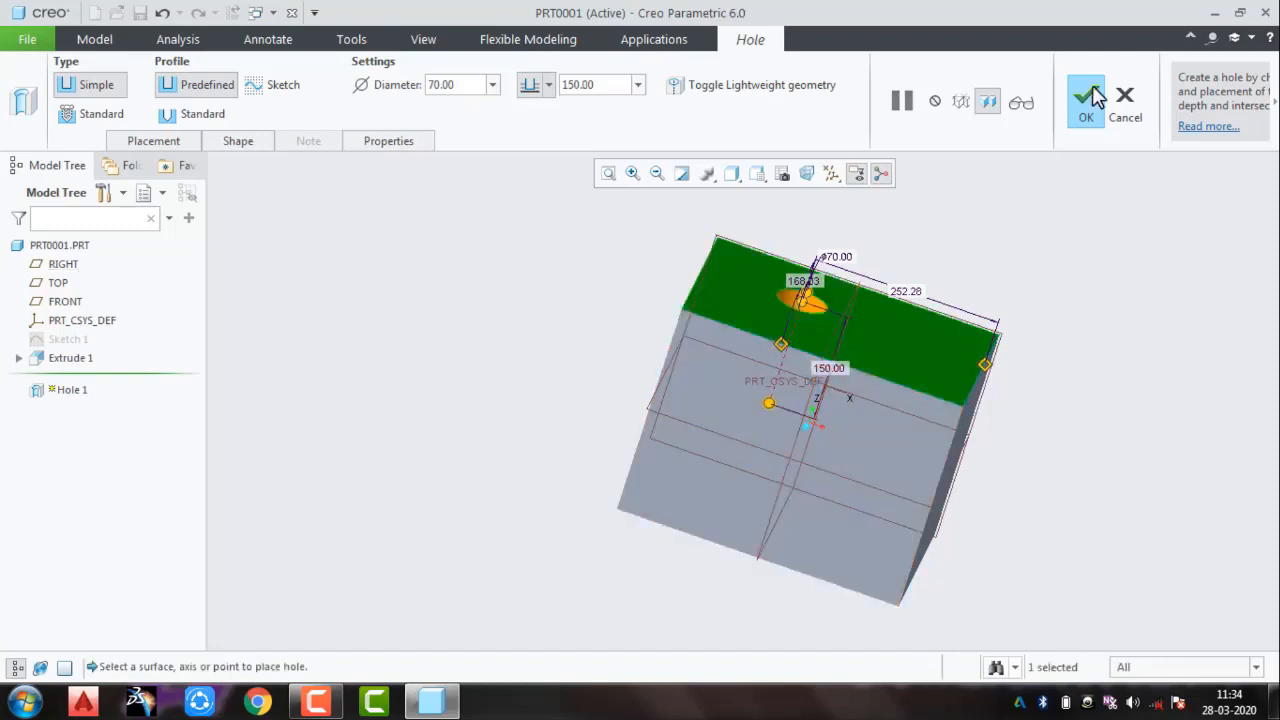
Step: Reopen the hole's definition, change its profile to the standard drilled shape and examine the hole bottom up close
{"action": "middle_click_drag", "start_coordinate": [1031, 331], "coordinate": [960, 400]}
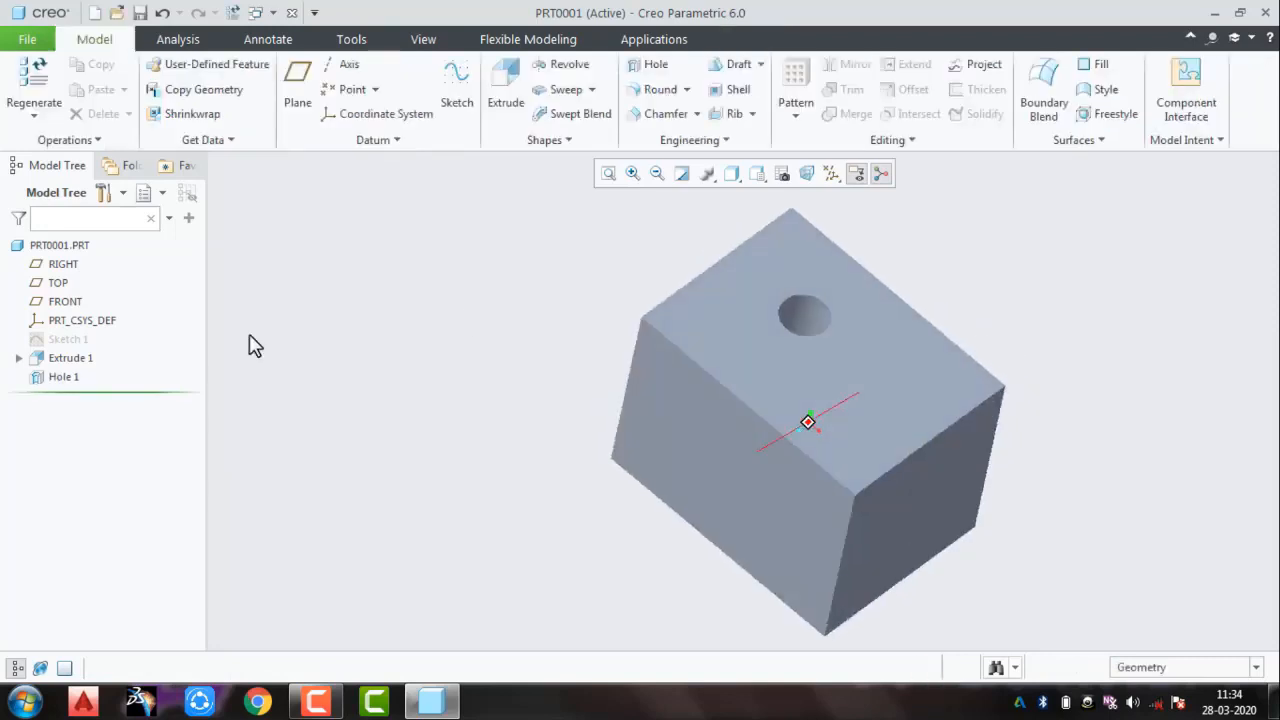
{"action": "left_click", "coordinate": [62, 379]}
{"action": "left_click", "coordinate": [100, 258]}
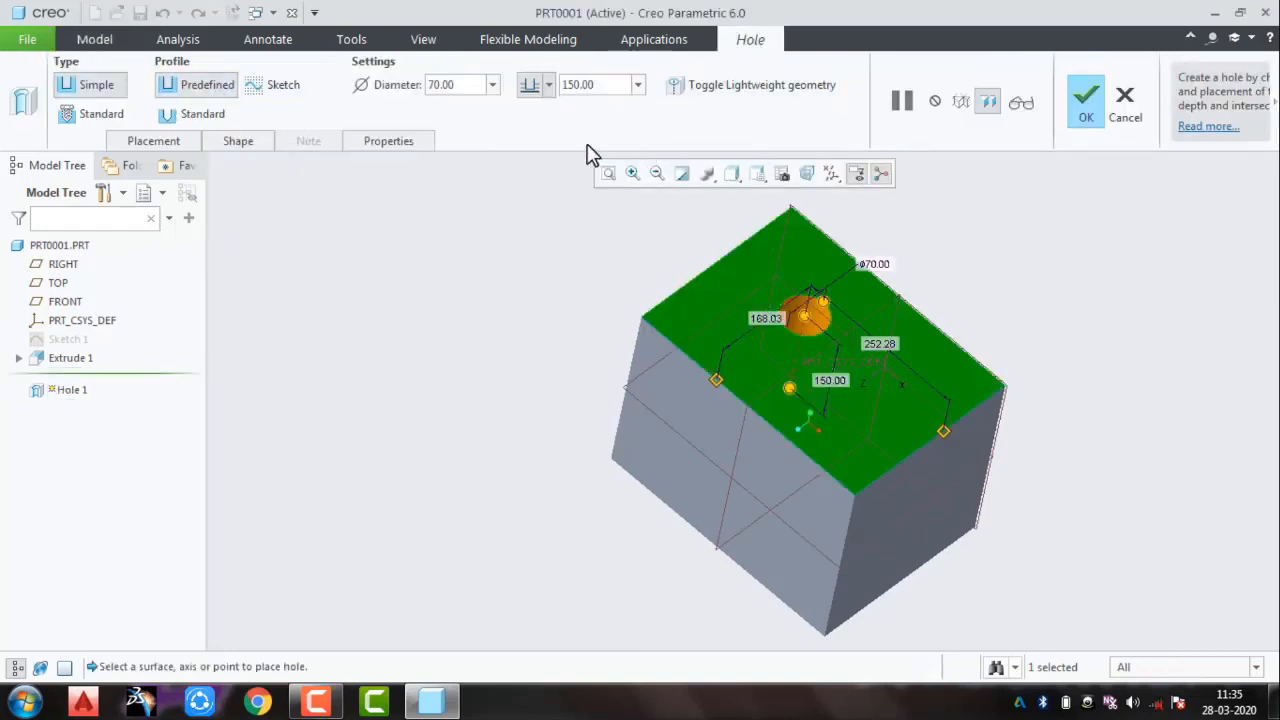
{"action": "left_click", "coordinate": [199, 116]}
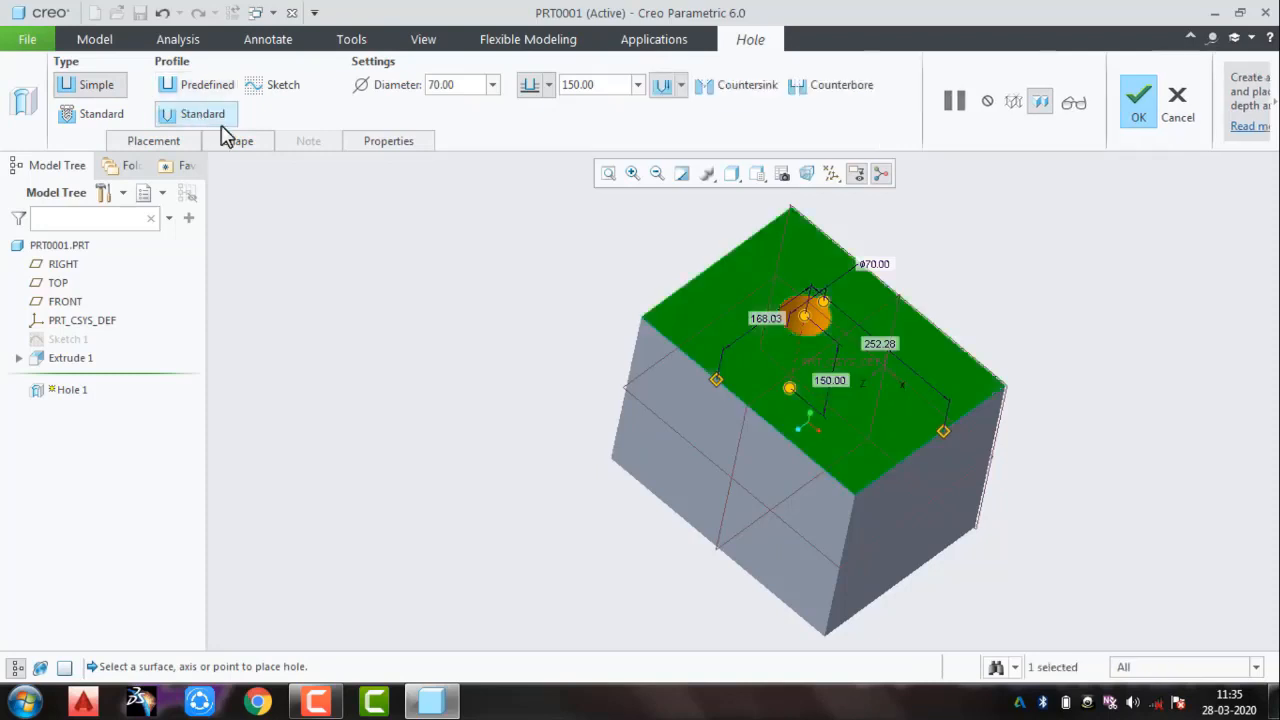
{"action": "middle_click_drag", "start_coordinate": [660, 256], "coordinate": [694, 316]}
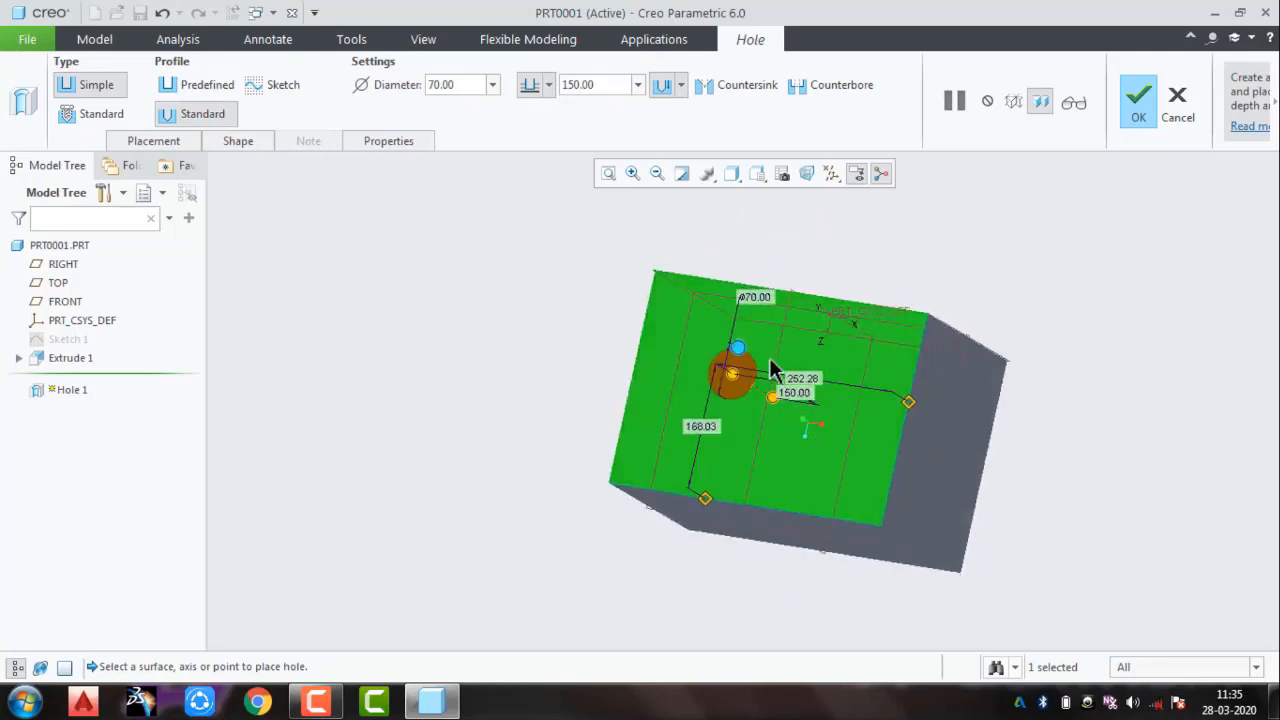
{"action": "scroll", "coordinate": [771, 391], "scroll_direction": "down", "scroll_amount": 4}
{"action": "middle_click_drag", "start_coordinate": [790, 391], "coordinate": [738, 410]}
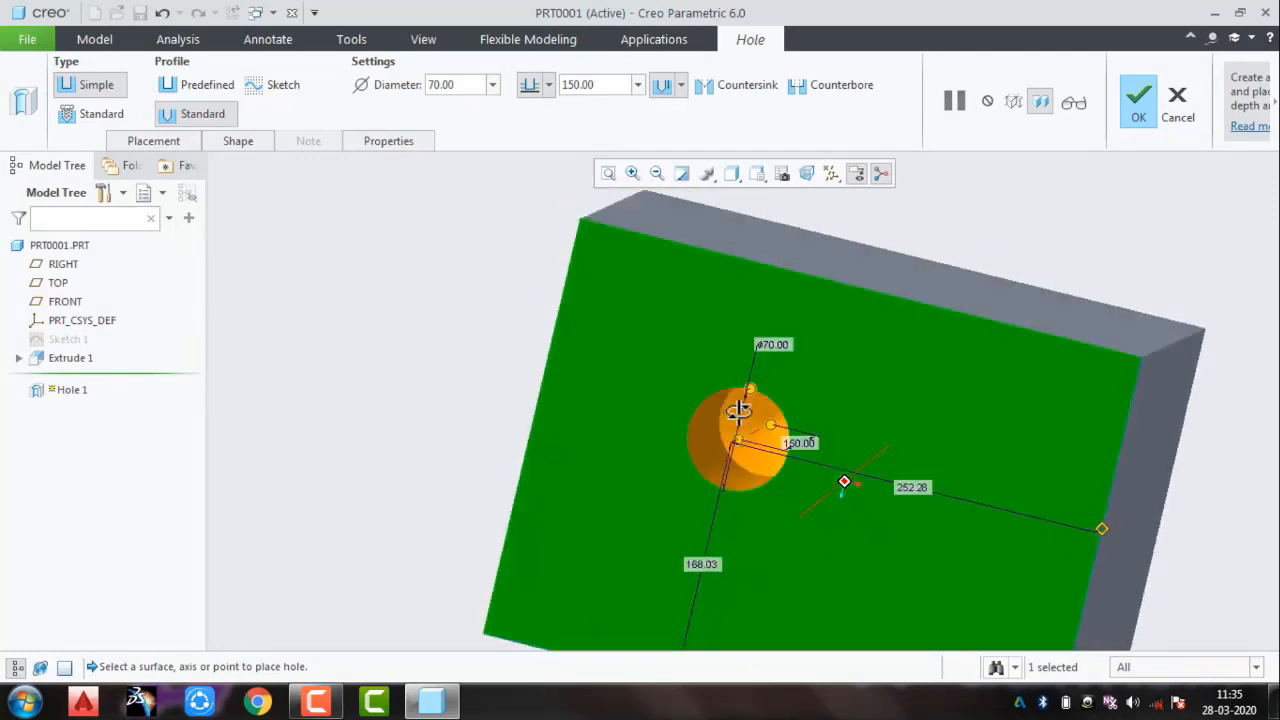
Step: Switch the hole to the predefined profile and back to the standard one, comparing the shape of the hole bottom
{"action": "left_click", "coordinate": [217, 83]}
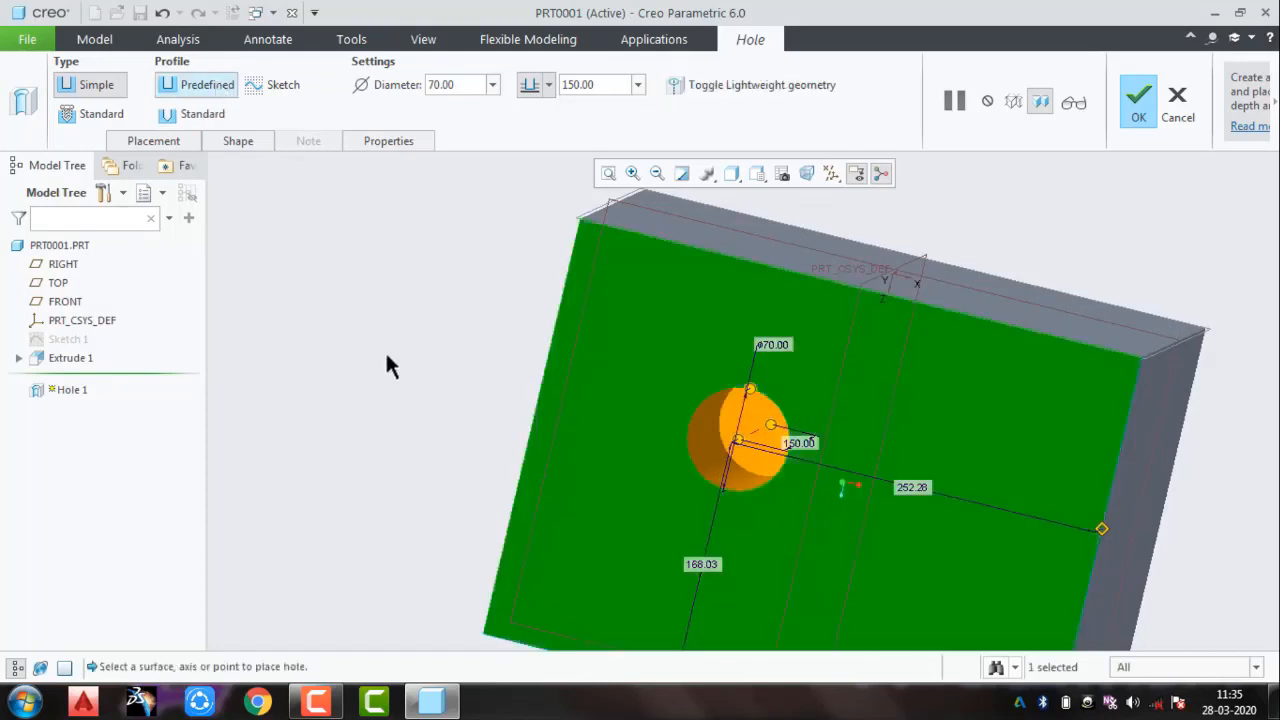
{"action": "middle_click_drag", "start_coordinate": [387, 357], "coordinate": [397, 340]}
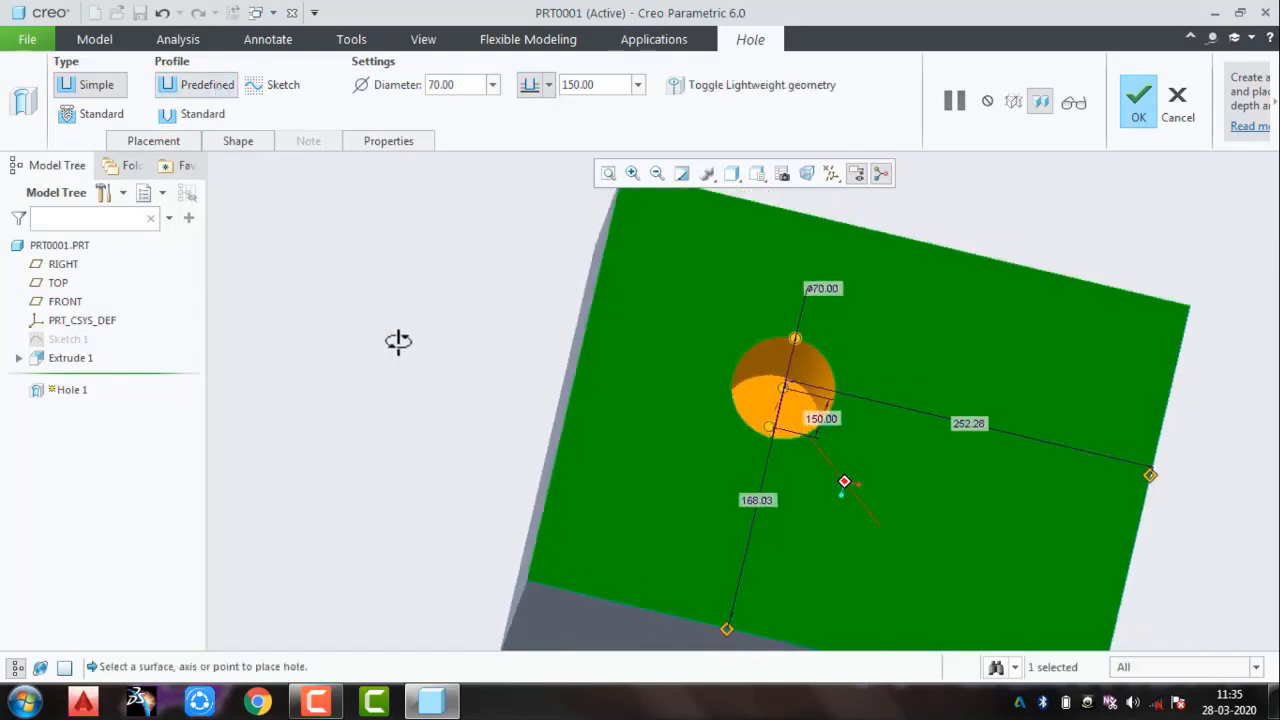
{"action": "left_click", "coordinate": [192, 124]}
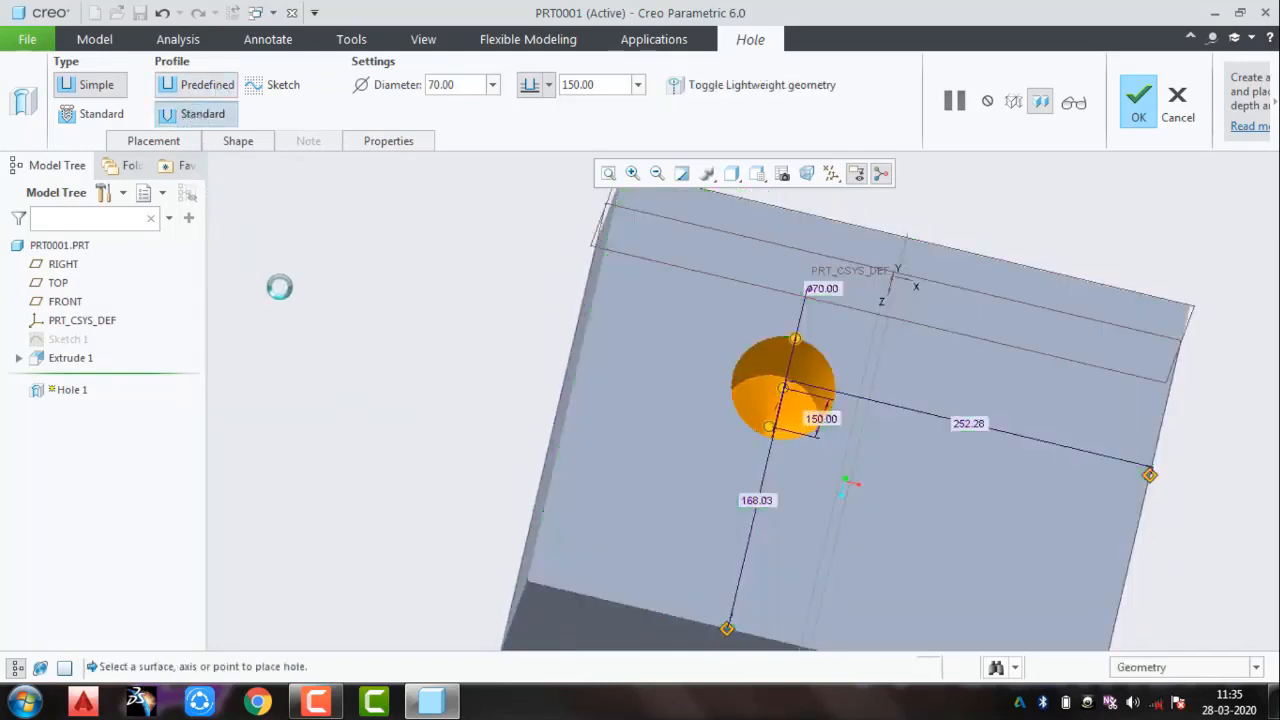
{"action": "middle_click_drag", "start_coordinate": [670, 478], "coordinate": [705, 465]}
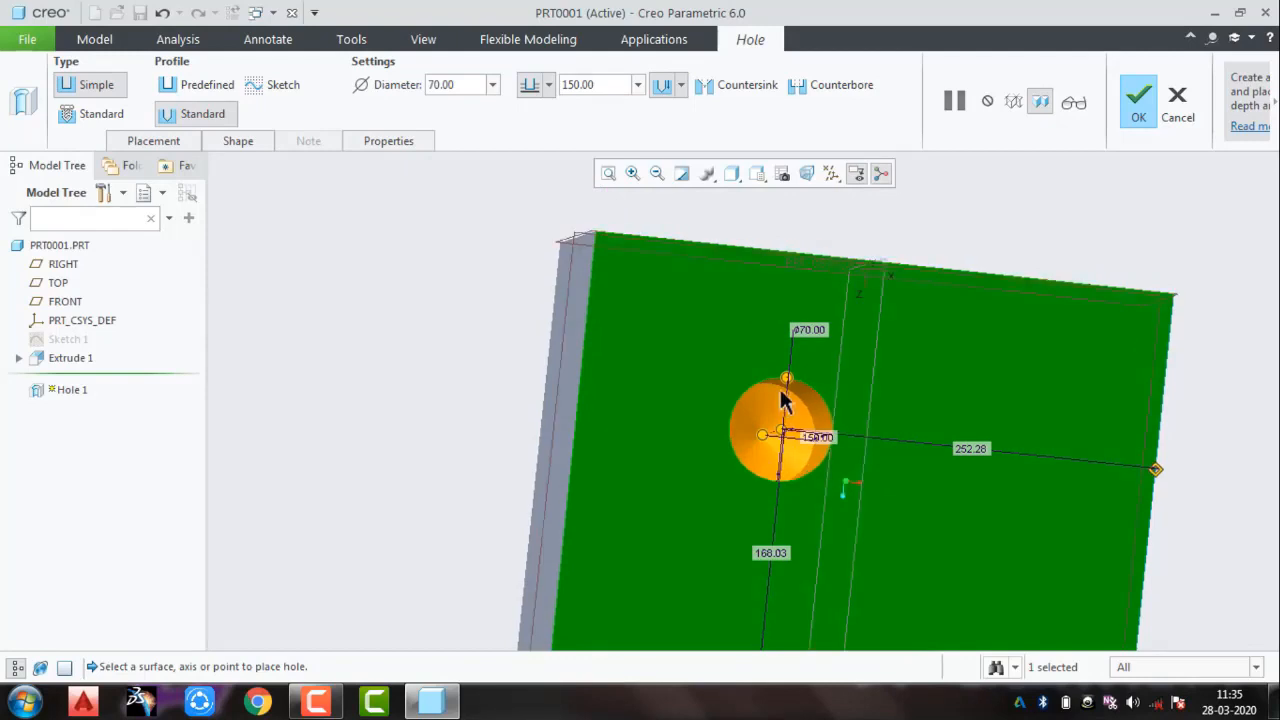
{"action": "middle_click_drag", "start_coordinate": [736, 424], "coordinate": [719, 408]}
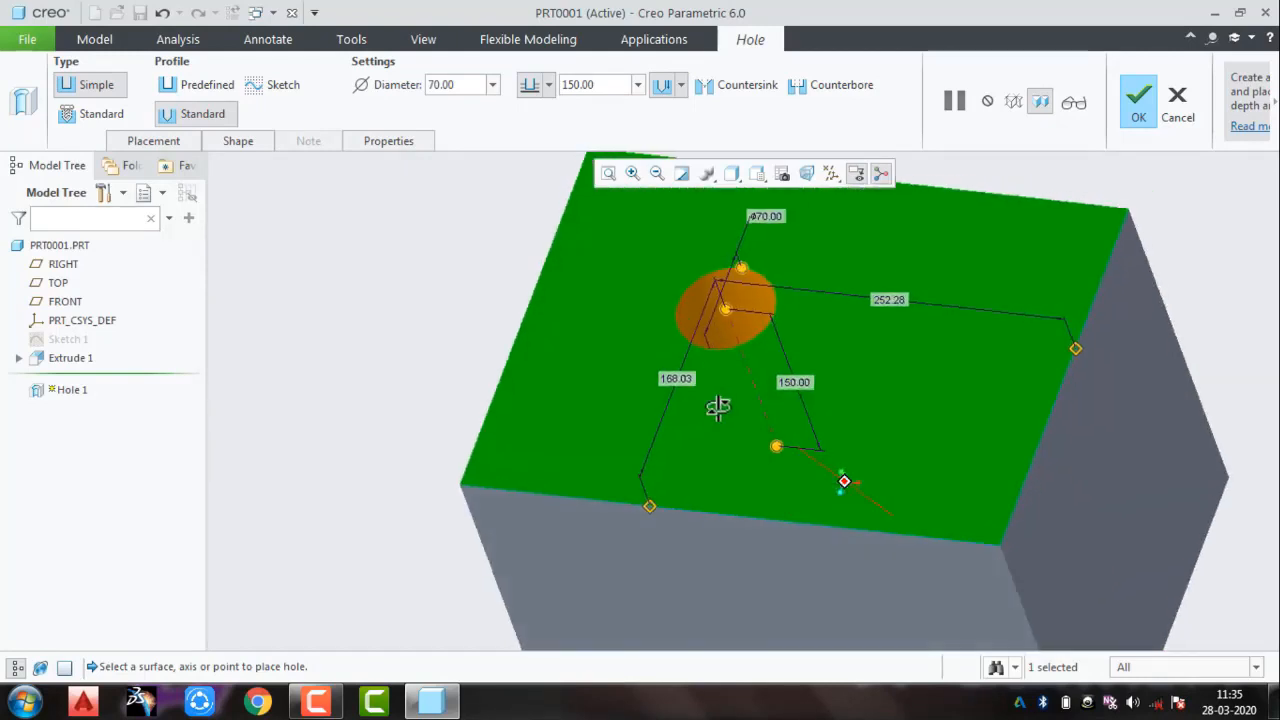
Step: Keep the current drill depth option, add a countersink to the hole and reduce the drilled diameter to about 53 mm
{"action": "left_click", "coordinate": [682, 86]}
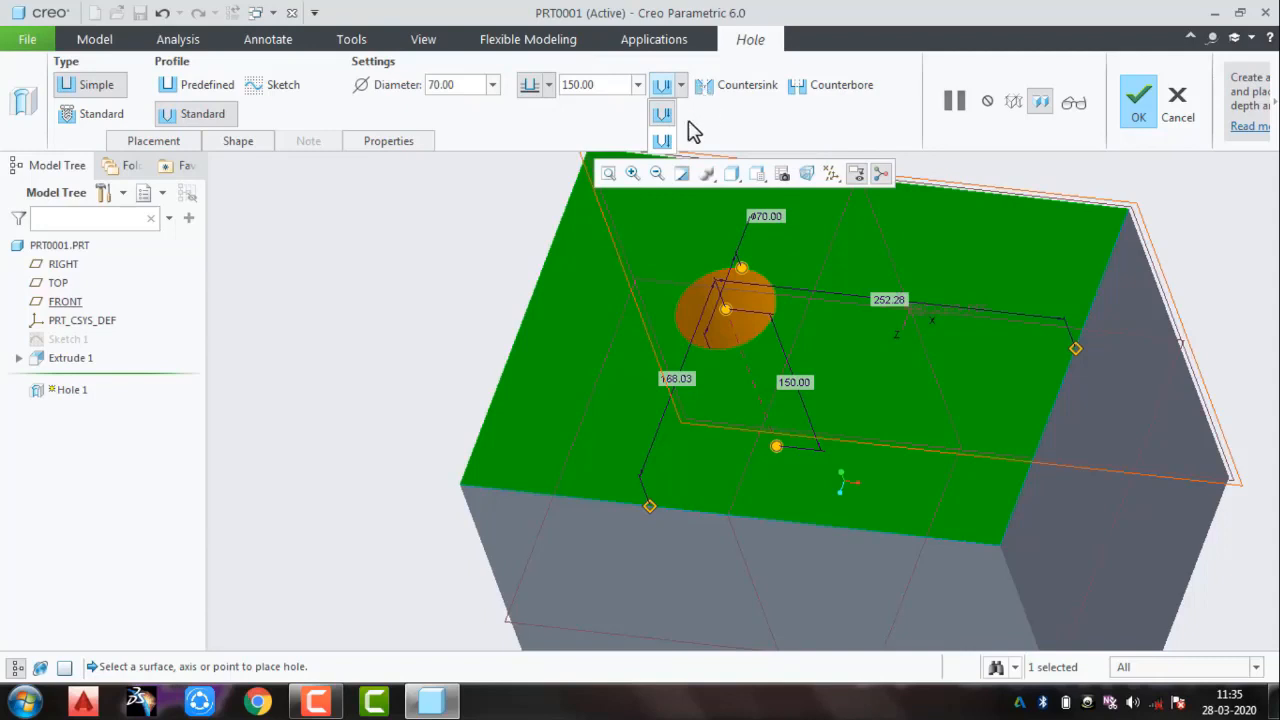
{"action": "left_click", "coordinate": [663, 116]}
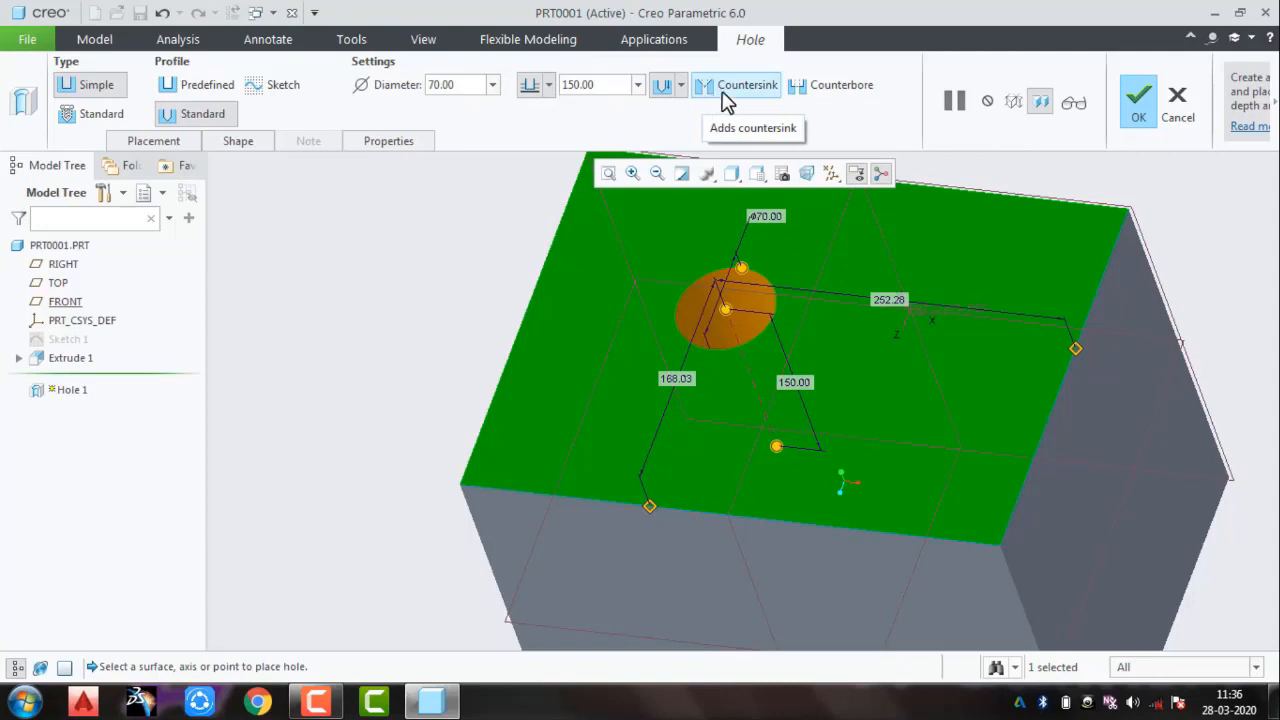
{"action": "left_click", "coordinate": [721, 90]}
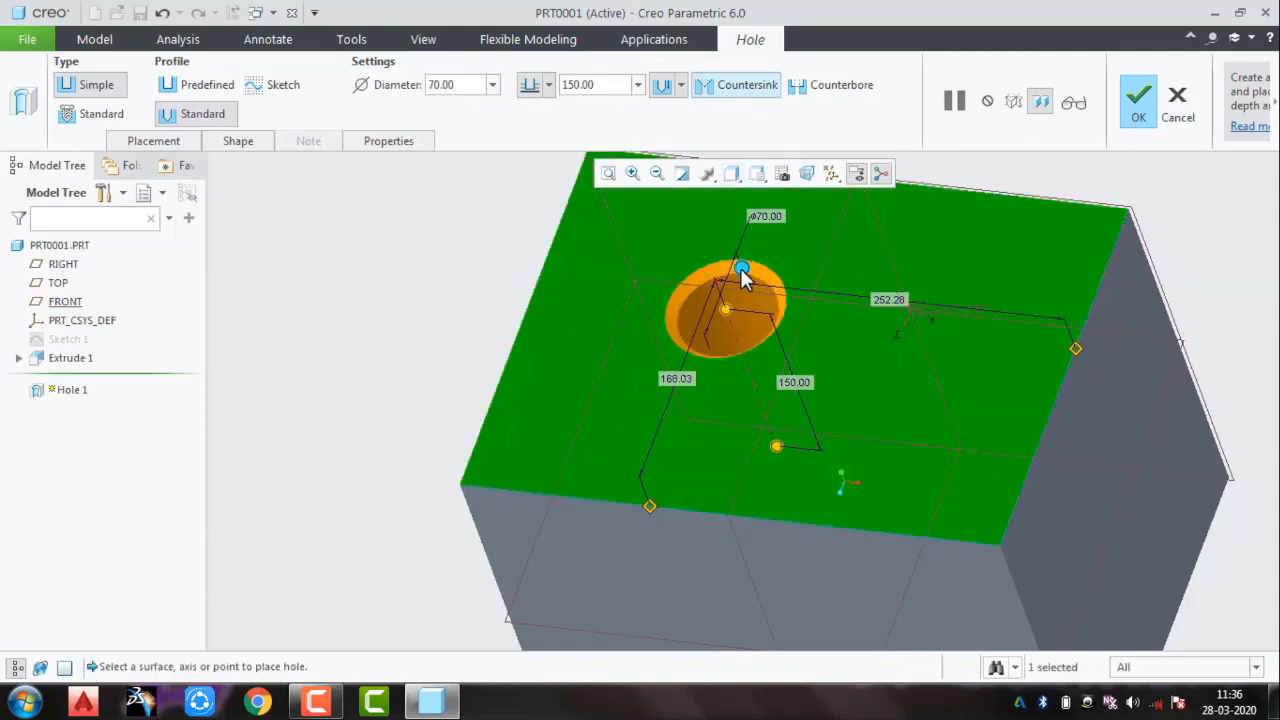
{"action": "left_click_drag", "start_coordinate": [748, 263], "coordinate": [757, 290]}
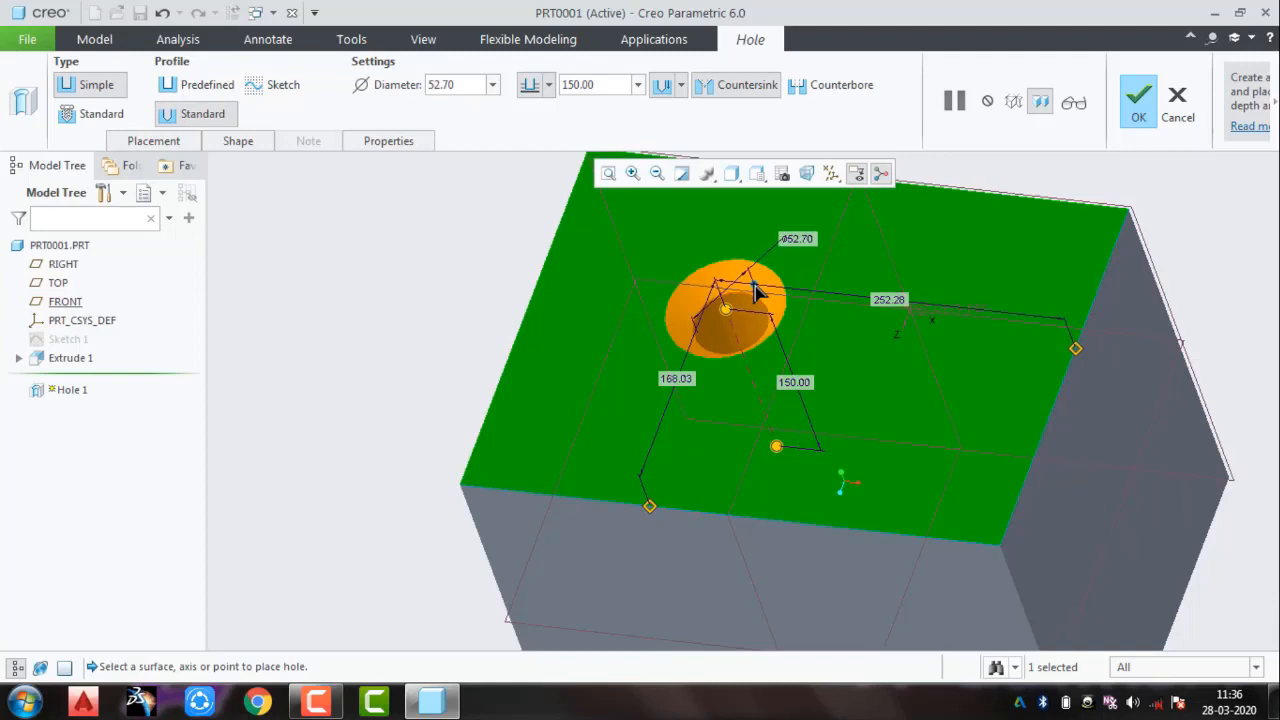
Step: Replace the hole's countersink with a counterbore and adjust the drilled diameter to about 52 mm, keeping the drill depth option
{"action": "left_click", "coordinate": [822, 90]}
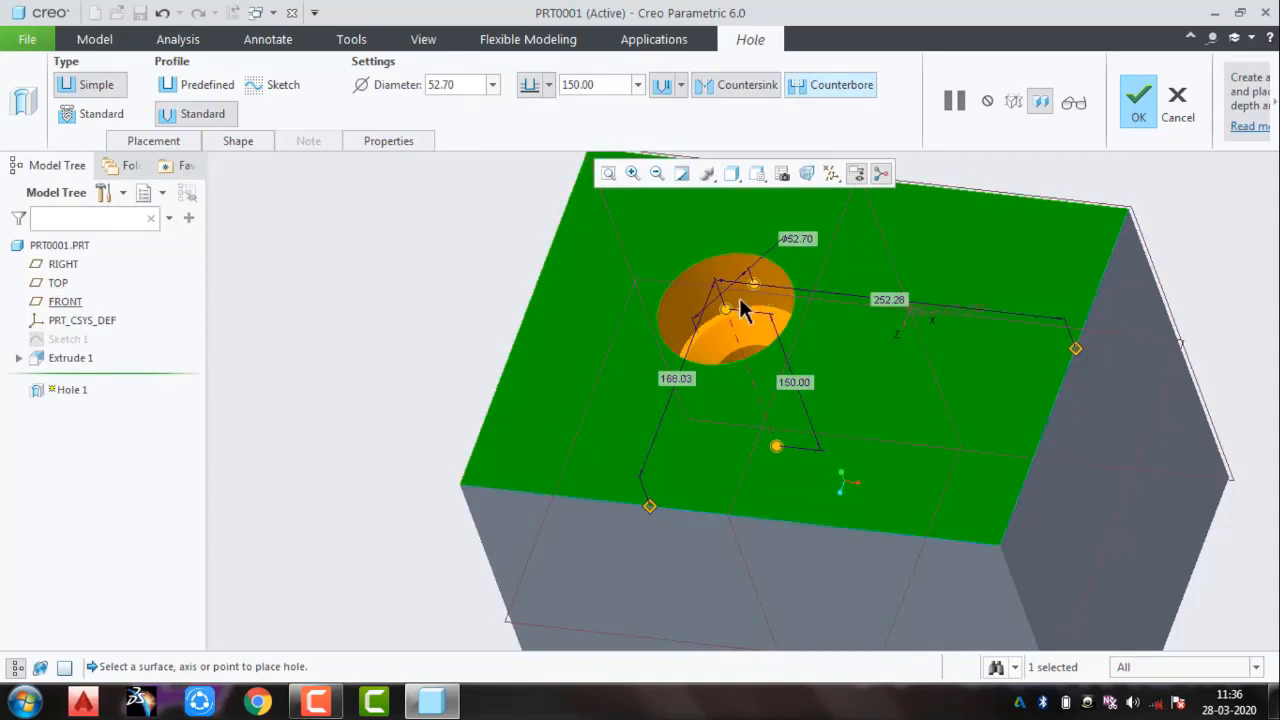
{"action": "left_click_drag", "start_coordinate": [729, 311], "coordinate": [752, 283]}
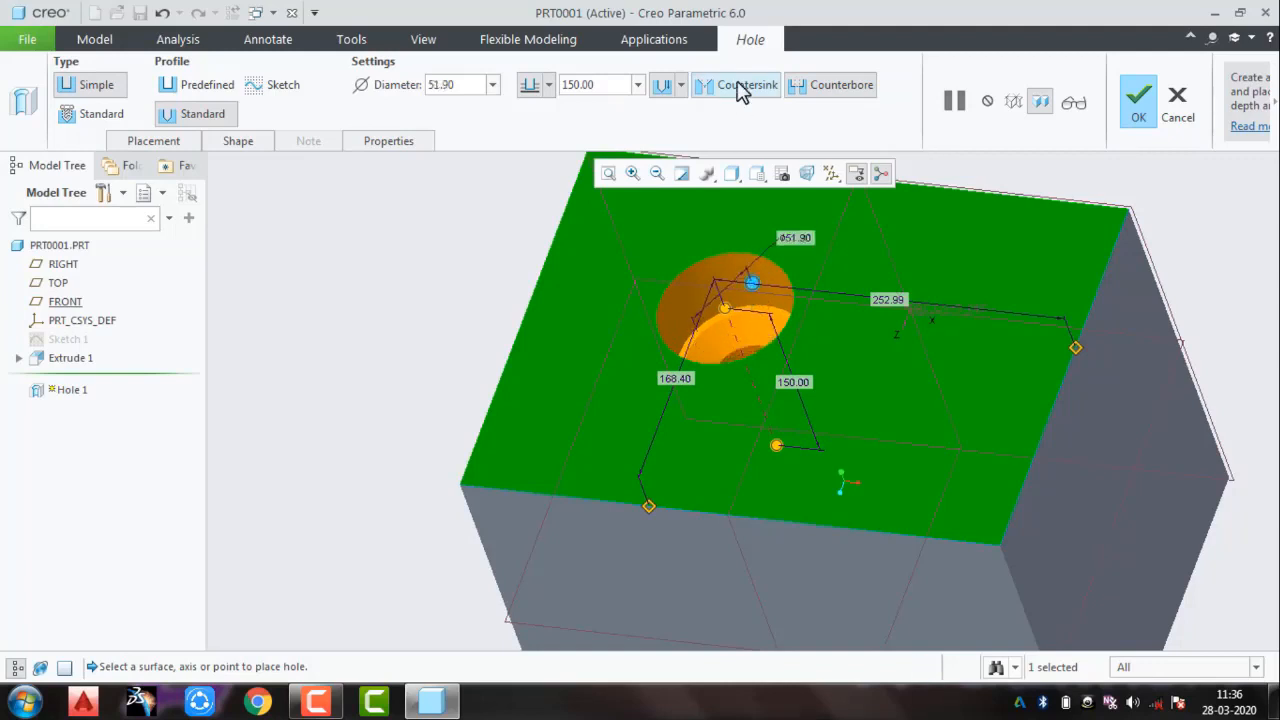
{"action": "middle_click_drag", "start_coordinate": [757, 358], "coordinate": [711, 314]}
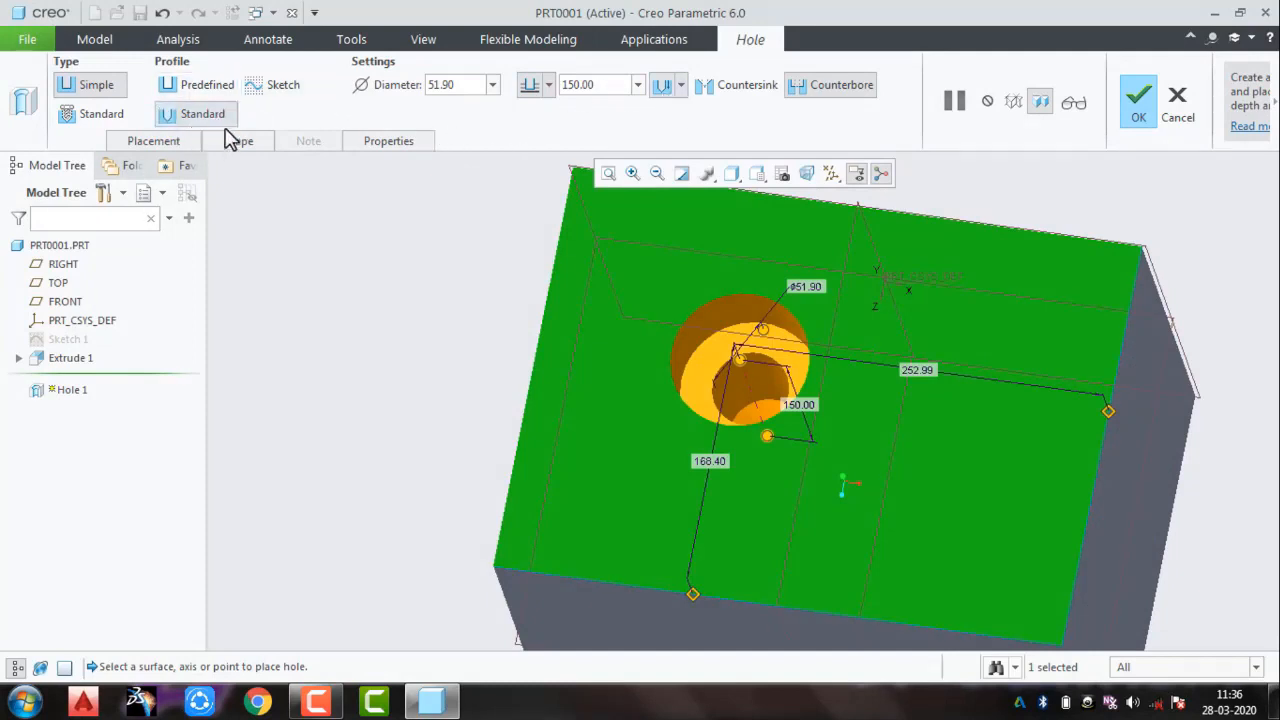
{"action": "left_click", "coordinate": [681, 86]}
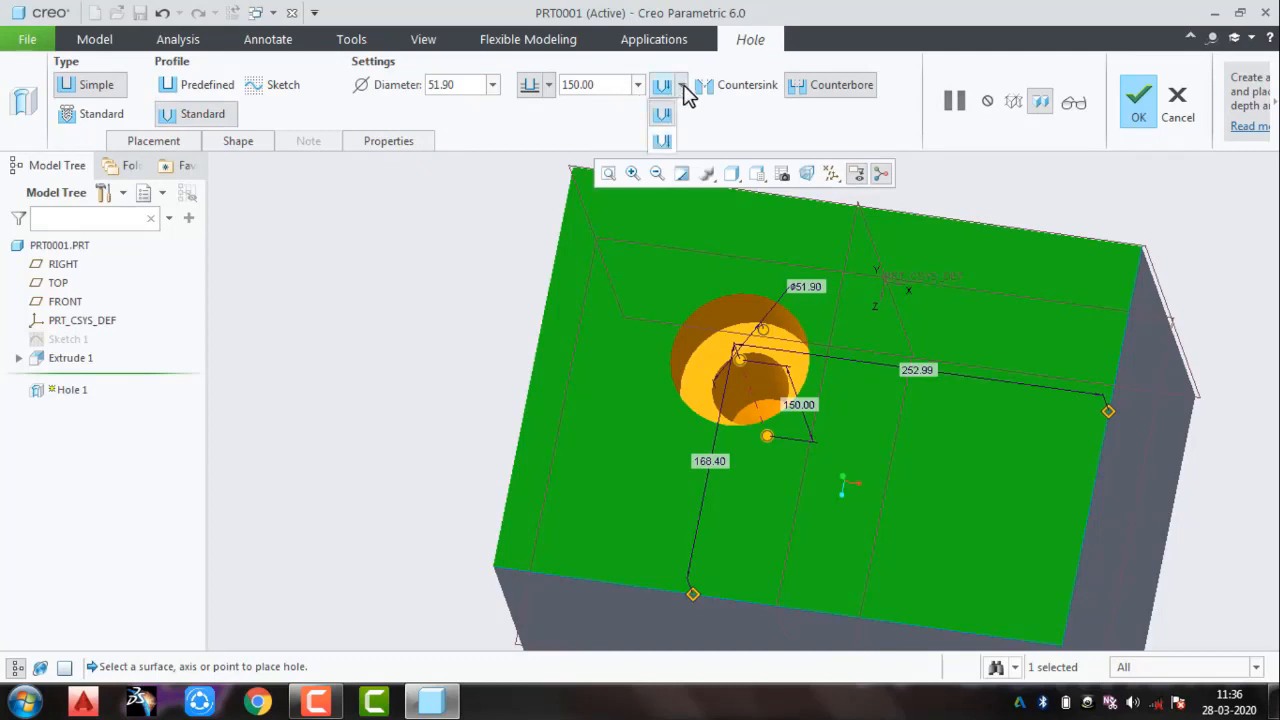
{"action": "left_click", "coordinate": [699, 118]}
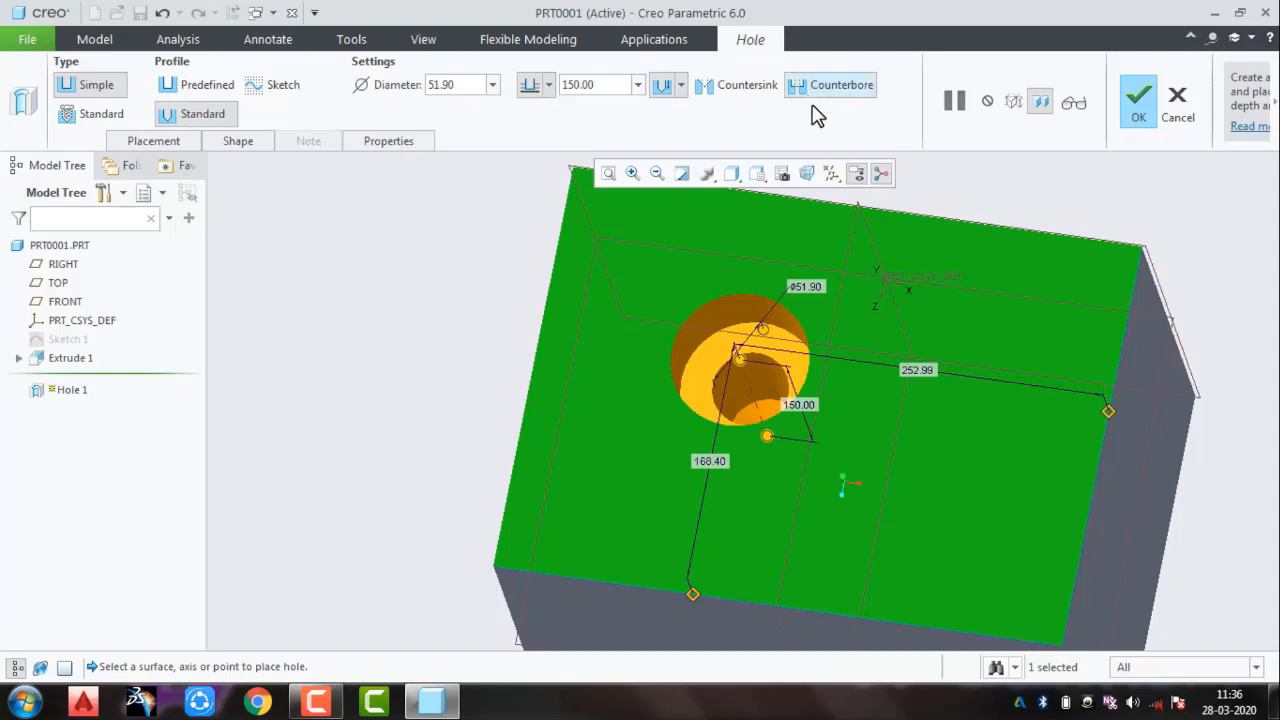
Step: Set the counterbore depth to 60 mm in the hole's shape settings
{"action": "left_click", "coordinate": [223, 143]}
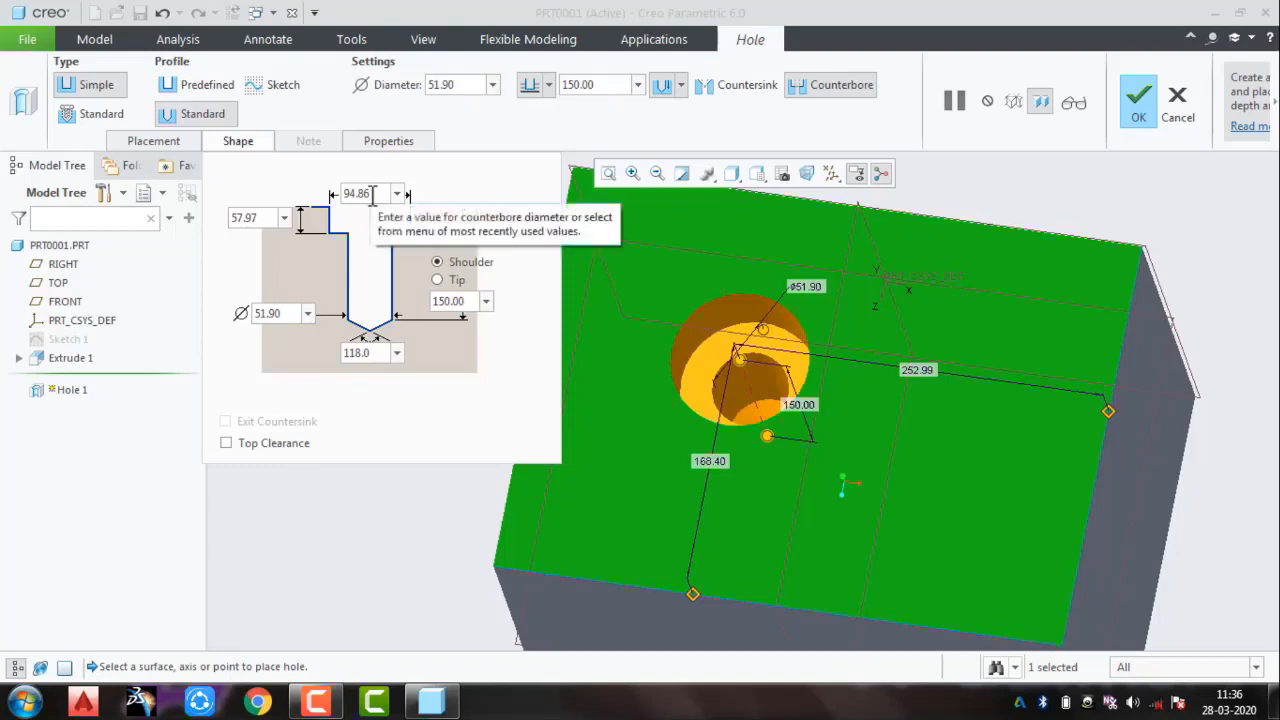
{"action": "left_click", "coordinate": [269, 217]}
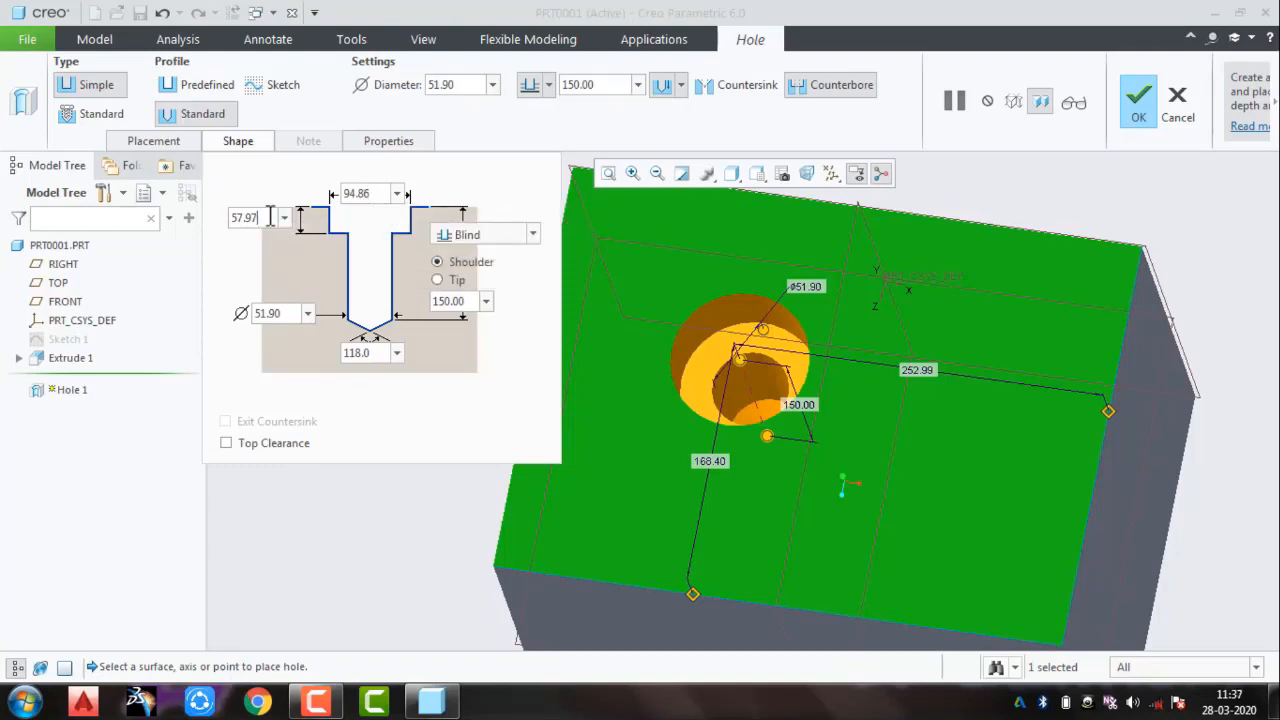
{"action": "type", "text": "6"}
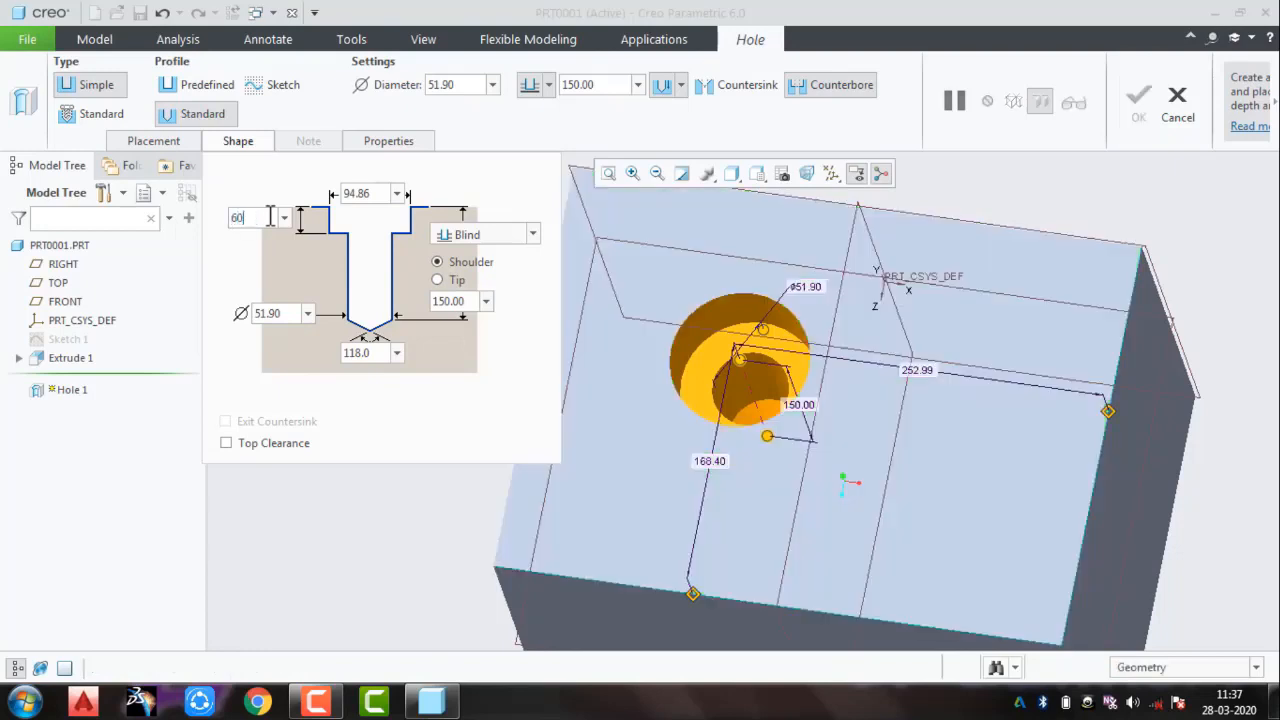
{"action": "type", "text": "0"}
{"action": "key", "text": "Return"}
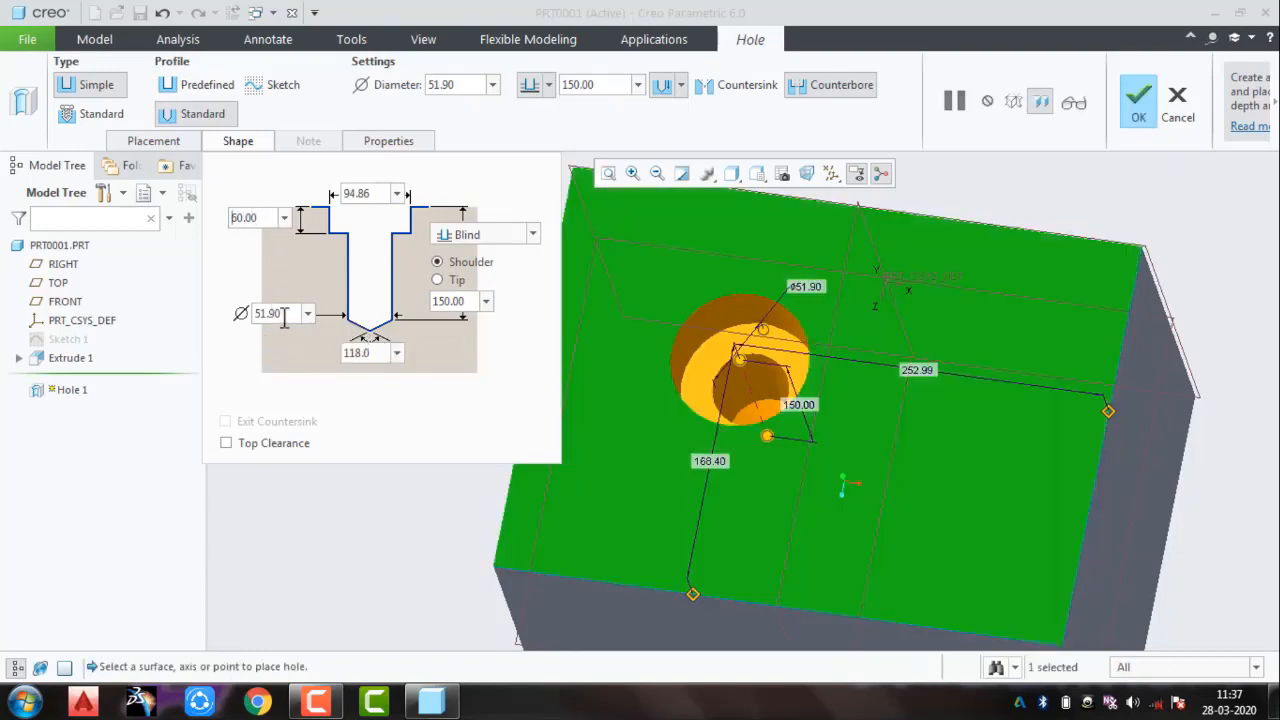
Step: Set the drilled diameter to 50 mm and have the blind depth measured to the drill tip
{"action": "type", "text": "5"}
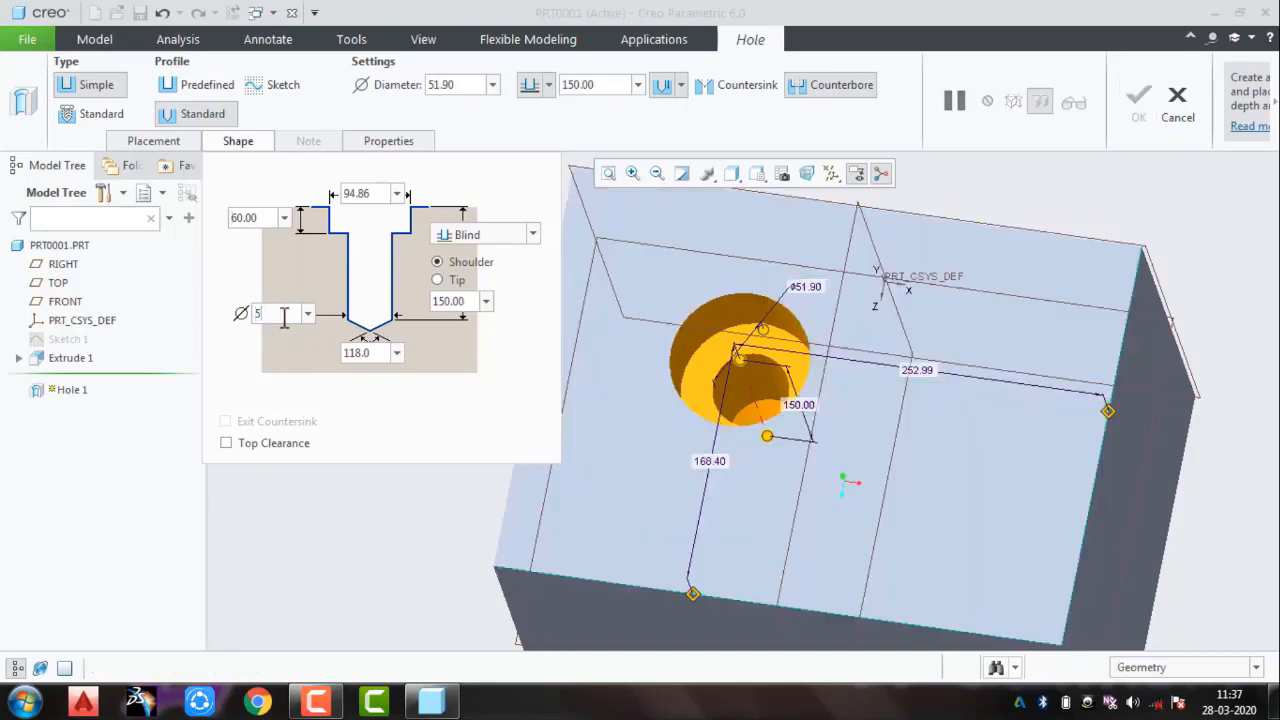
{"action": "type", "text": "0"}
{"action": "key", "text": "Return"}
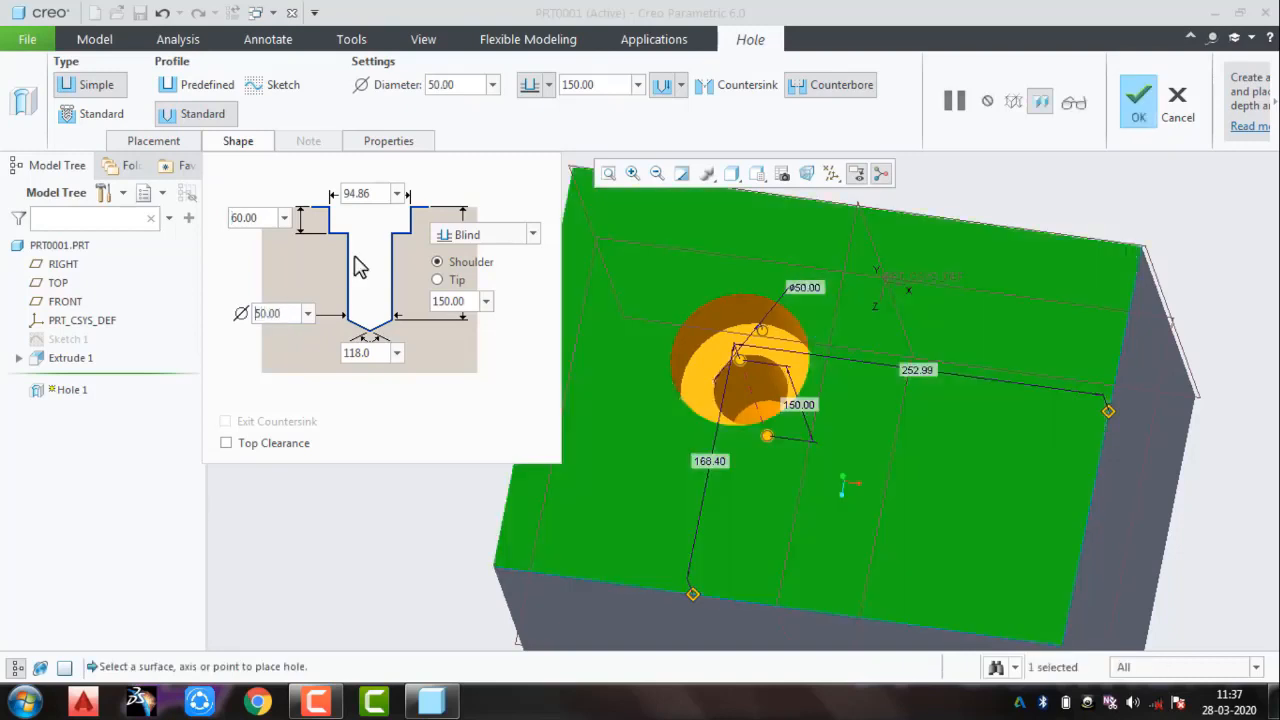
{"action": "left_click", "coordinate": [440, 280]}
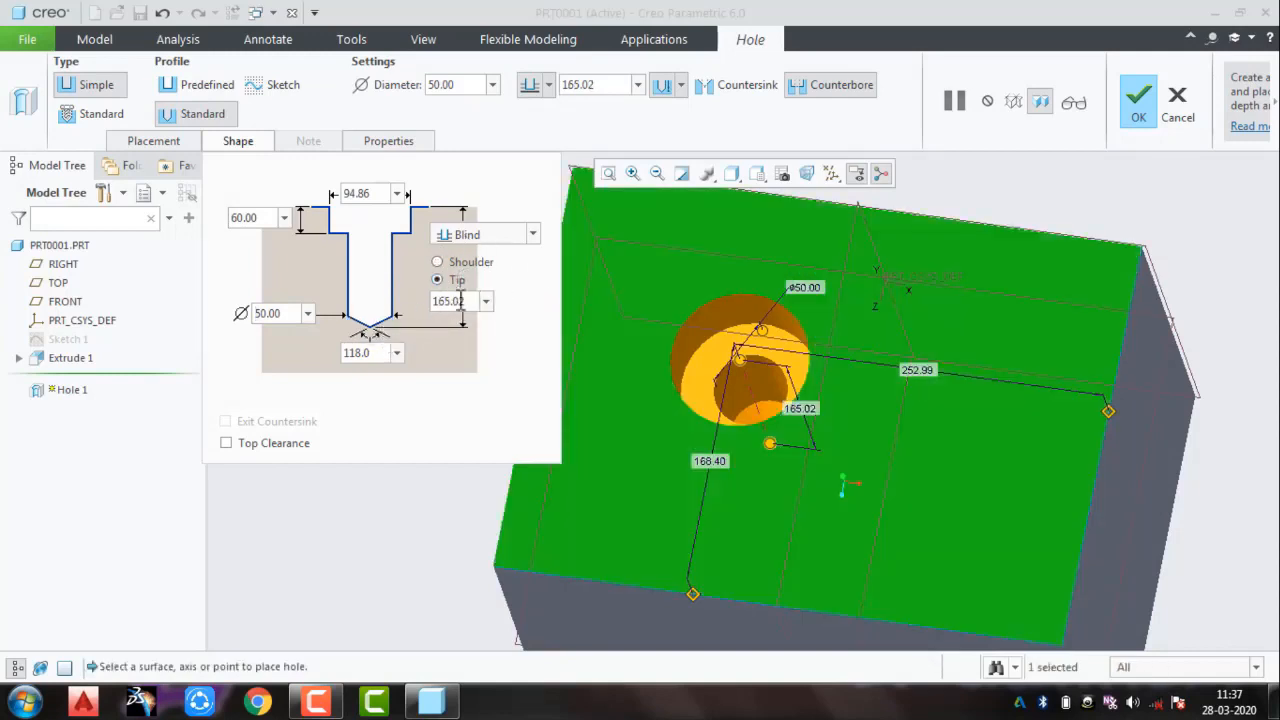
Step: Have the counterbored hole's blind depth measured to the shoulder and complete the hole
{"action": "left_click", "coordinate": [439, 263]}
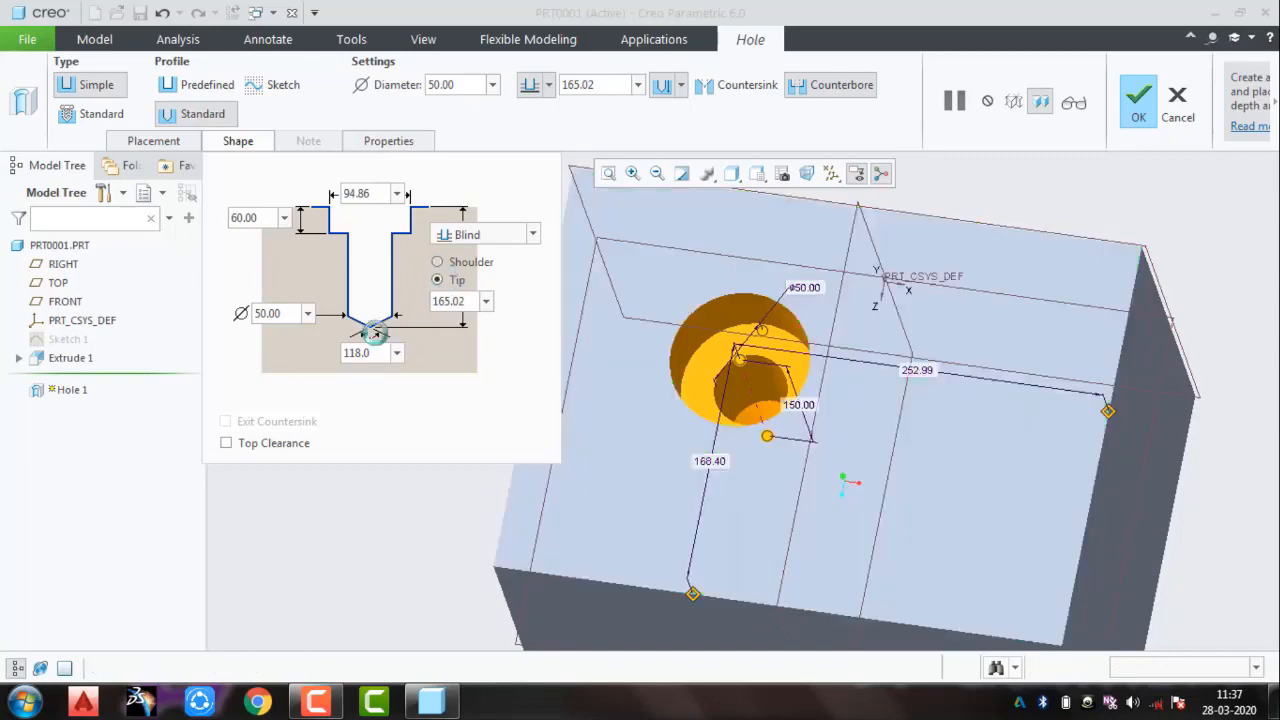
{"action": "left_click", "coordinate": [1138, 98]}
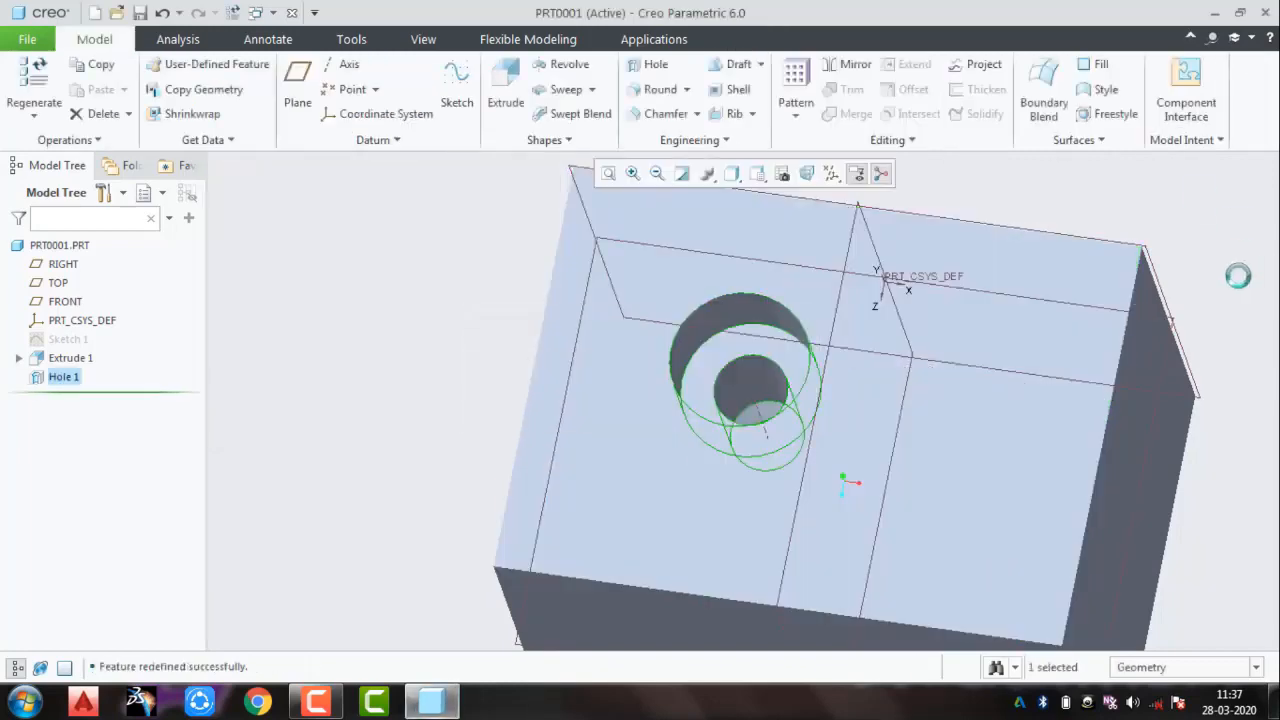
{"action": "middle_click_drag", "start_coordinate": [1216, 322], "coordinate": [1192, 356]}
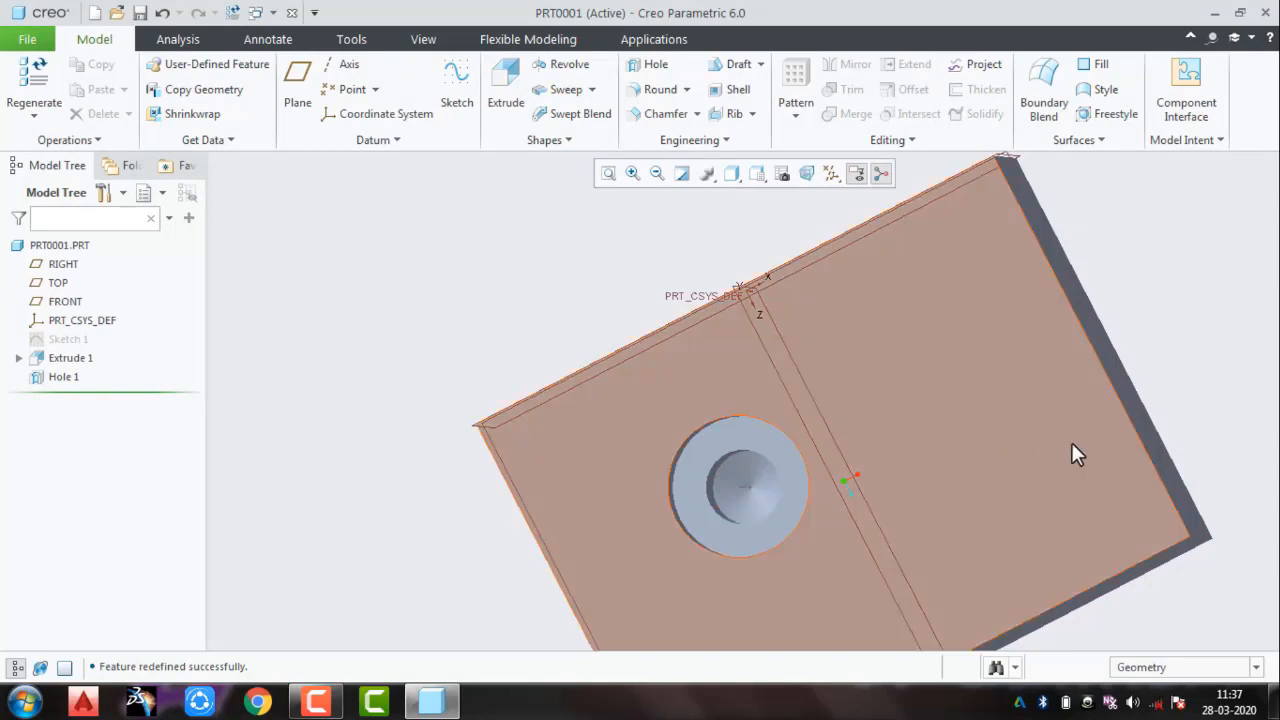
{"action": "middle_click_drag", "start_coordinate": [1071, 449], "coordinate": [961, 369]}
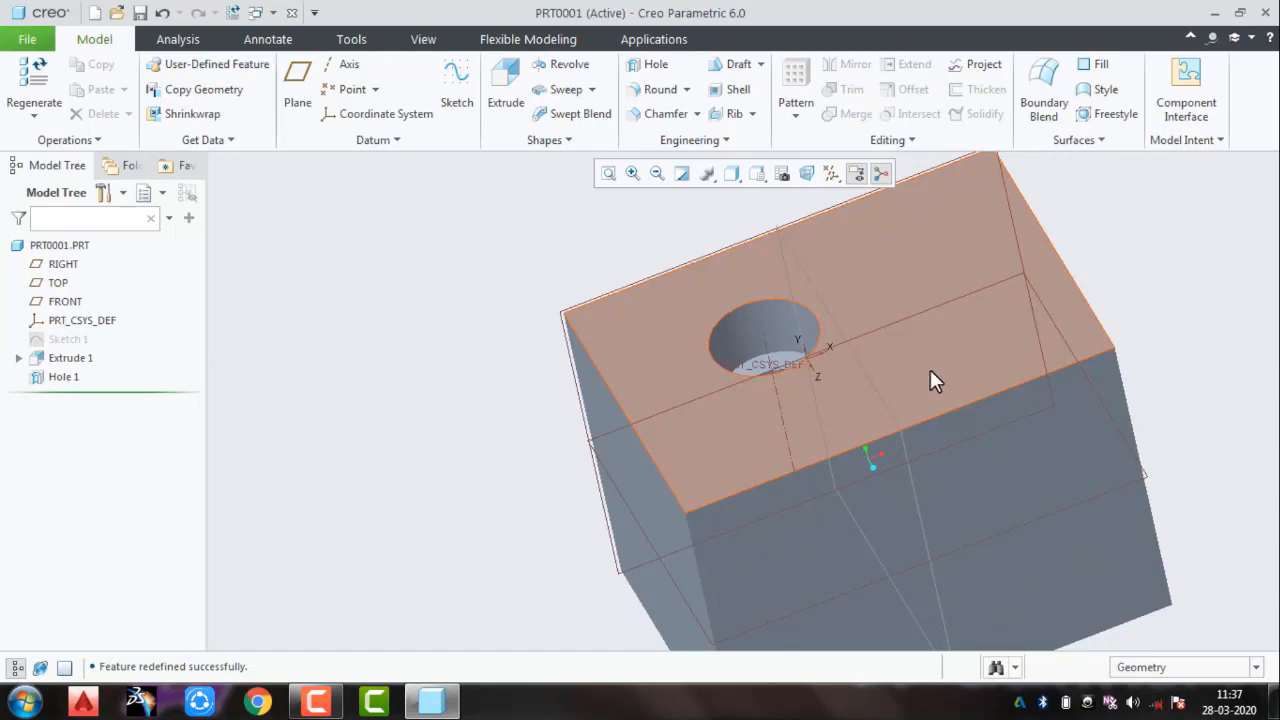
Step: Place a standard ISO tapped hole on the block's top face, offset about 288 mm and 187 mm from two adjacent edges
{"action": "left_click", "coordinate": [654, 66]}
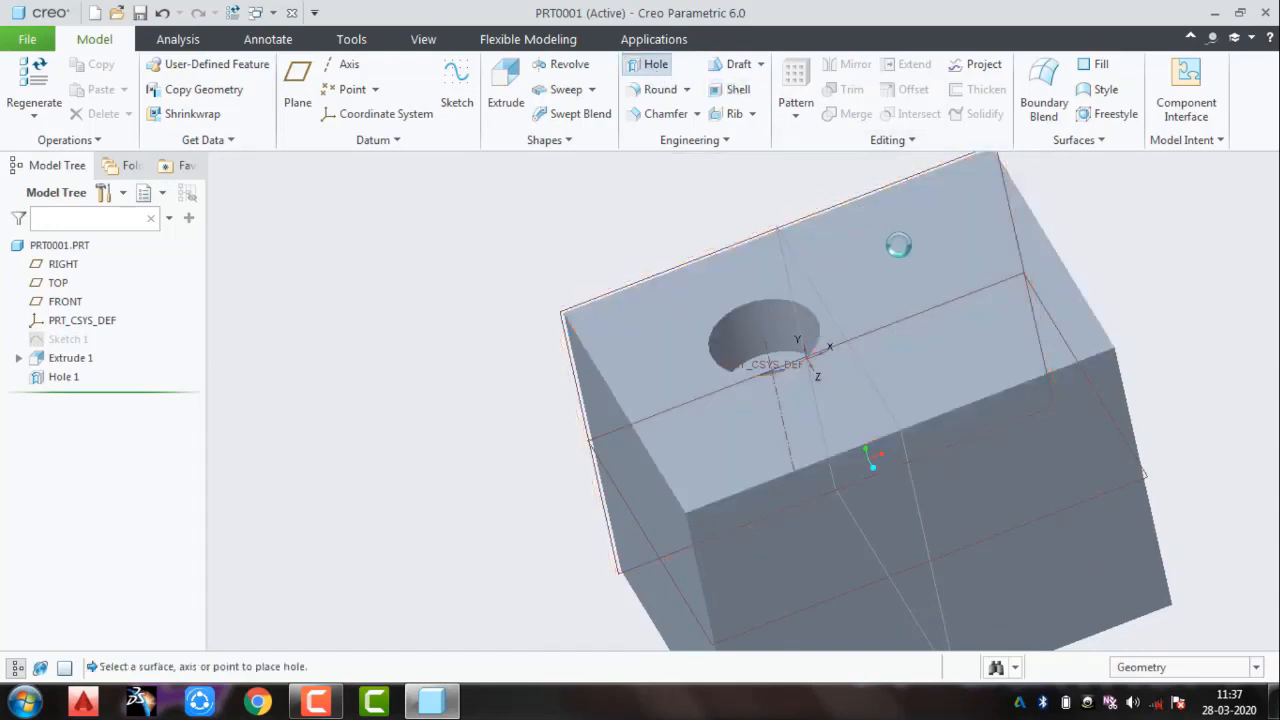
{"action": "left_click", "coordinate": [100, 113]}
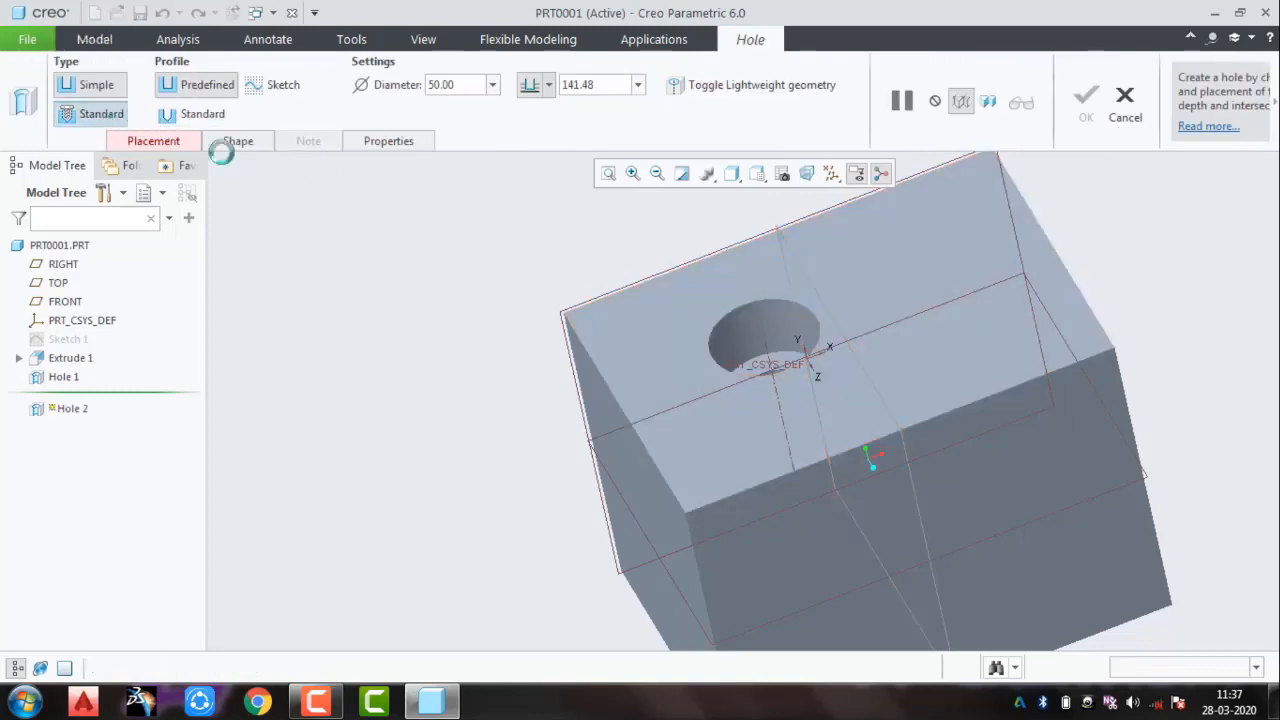
{"action": "left_click", "coordinate": [906, 262]}
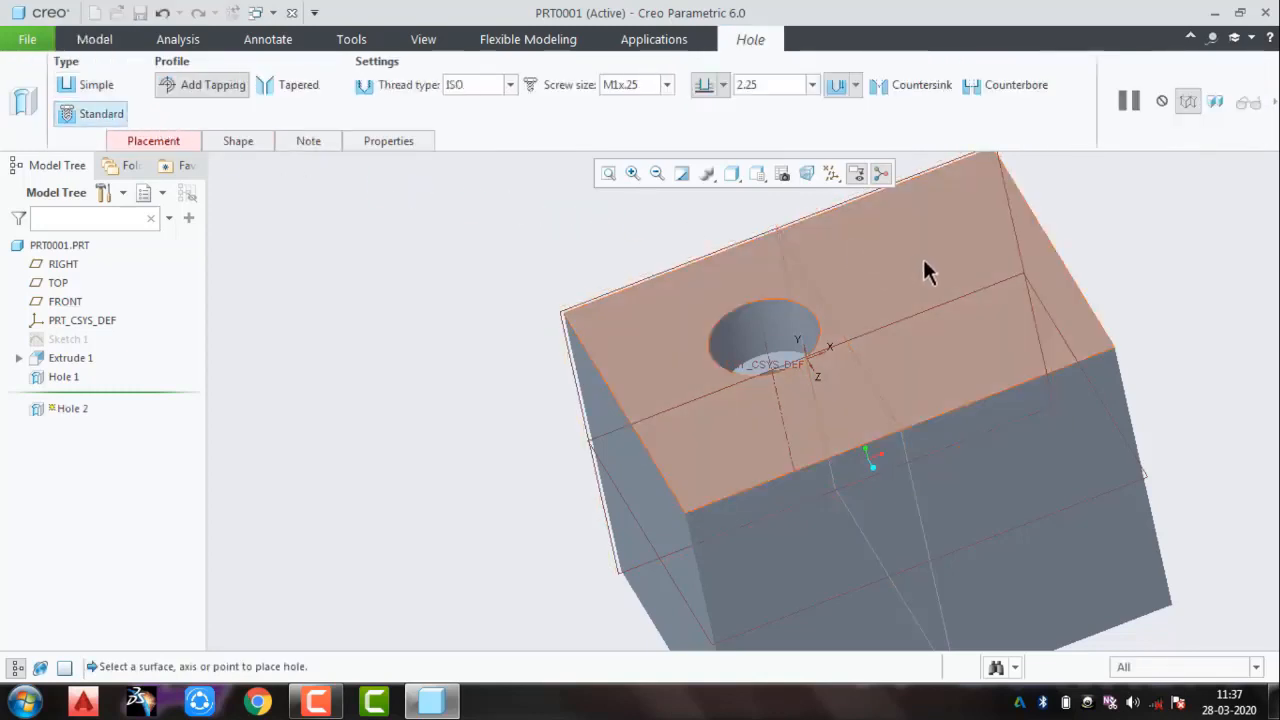
{"action": "left_click", "coordinate": [923, 271]}
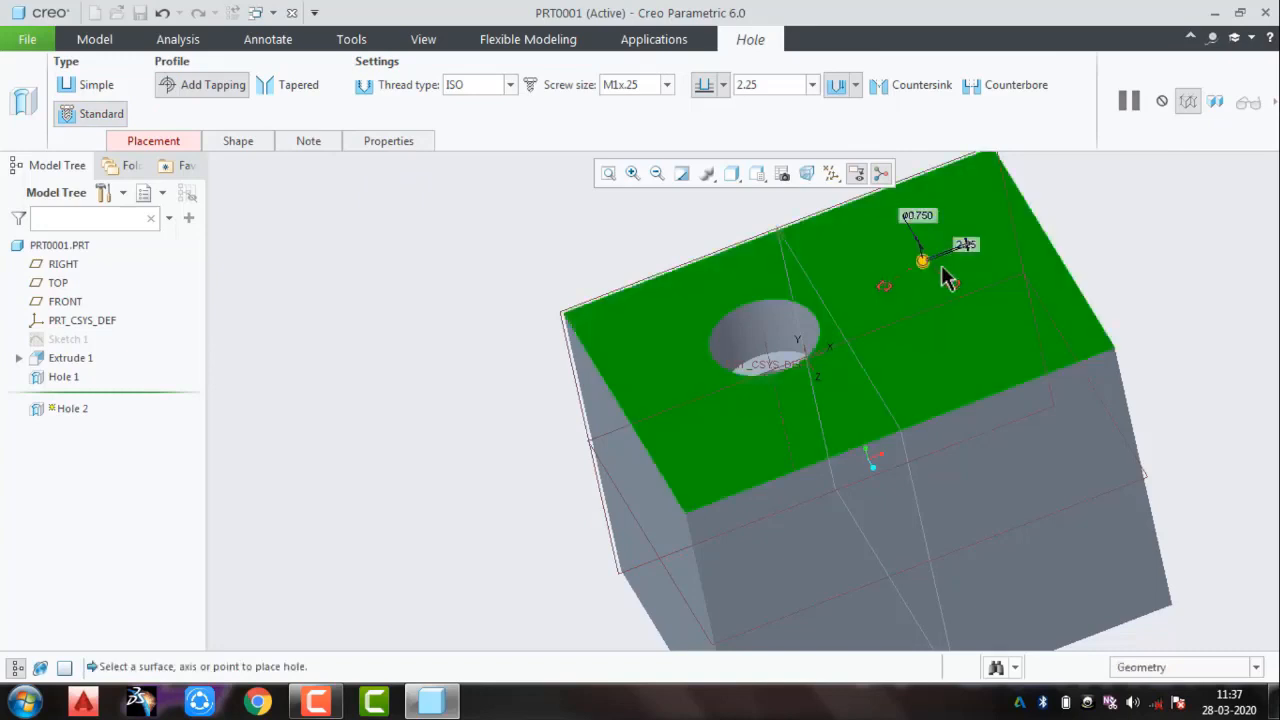
{"action": "middle_click_drag", "start_coordinate": [943, 277], "coordinate": [975, 380]}
{"action": "left_click_drag", "start_coordinate": [971, 364], "coordinate": [1018, 481]}
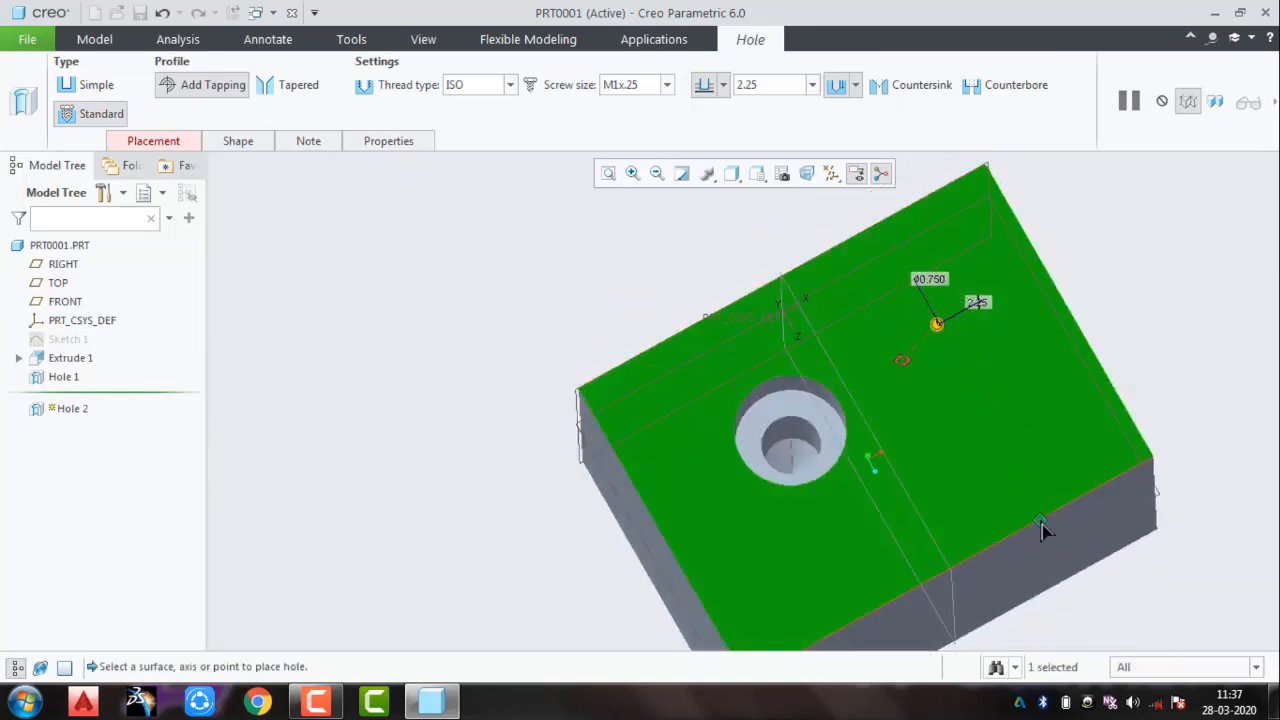
{"action": "left_click_drag", "start_coordinate": [903, 358], "coordinate": [755, 445]}
Step: Set the new tapped hole's screw size to M36x4
{"action": "scroll", "coordinate": [937, 323], "scroll_direction": "up", "scroll_amount": 6}
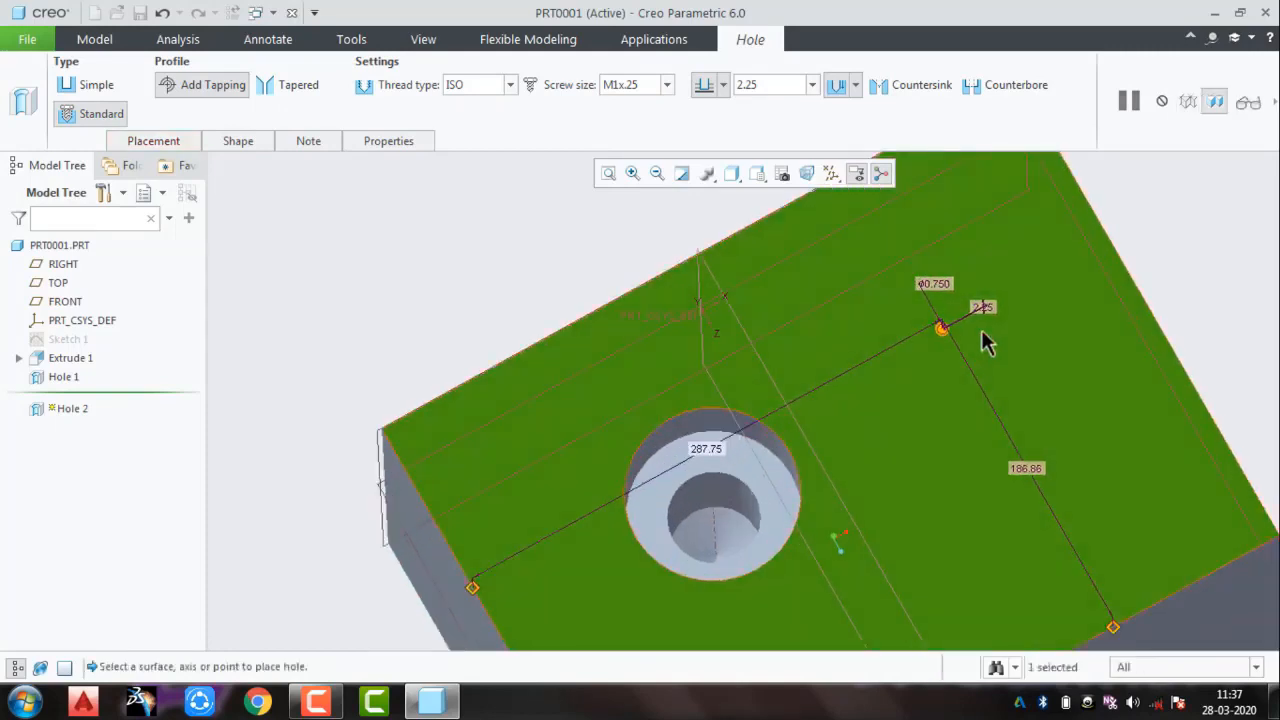
{"action": "scroll", "coordinate": [868, 320], "scroll_direction": "up", "scroll_amount": 5}
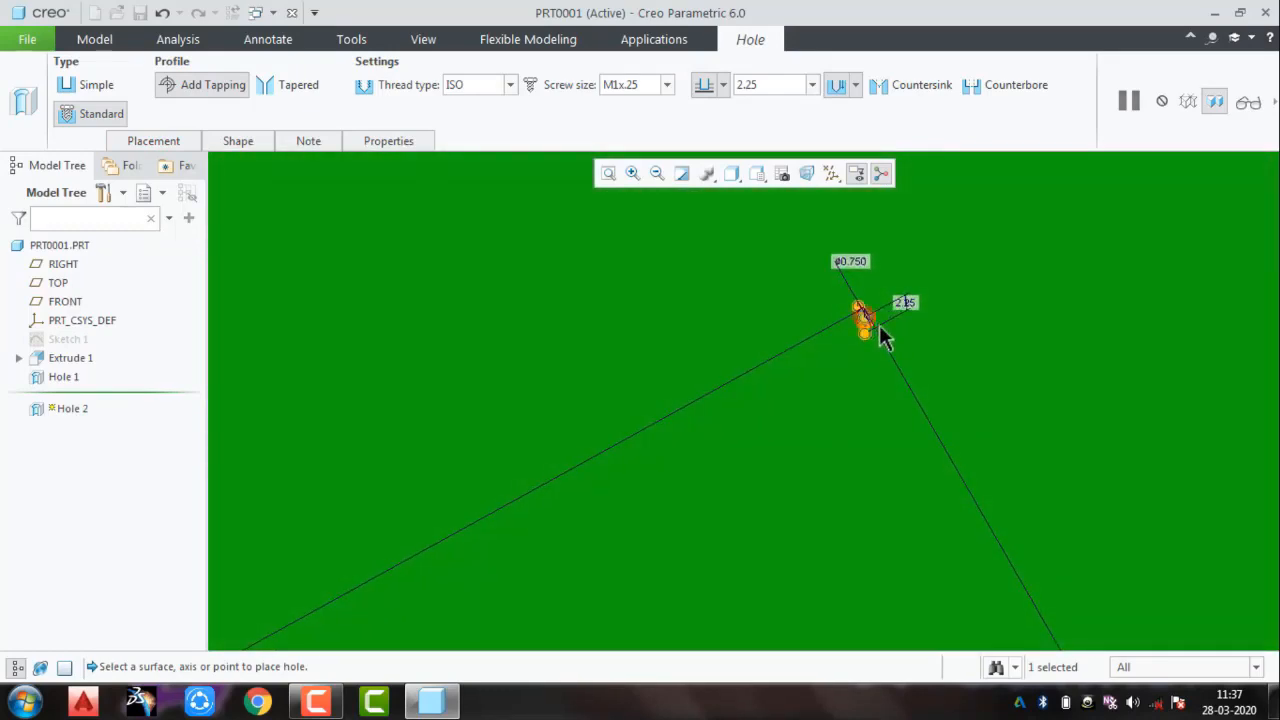
{"action": "scroll", "coordinate": [884, 340], "scroll_direction": "up", "scroll_amount": 2}
{"action": "mouse_move", "coordinate": [834, 343]}
{"action": "left_mouse_down"}
{"action": "mouse_move", "coordinate": [860, 440]}
{"action": "mouse_move", "coordinate": [852, 352]}
{"action": "left_mouse_up"}
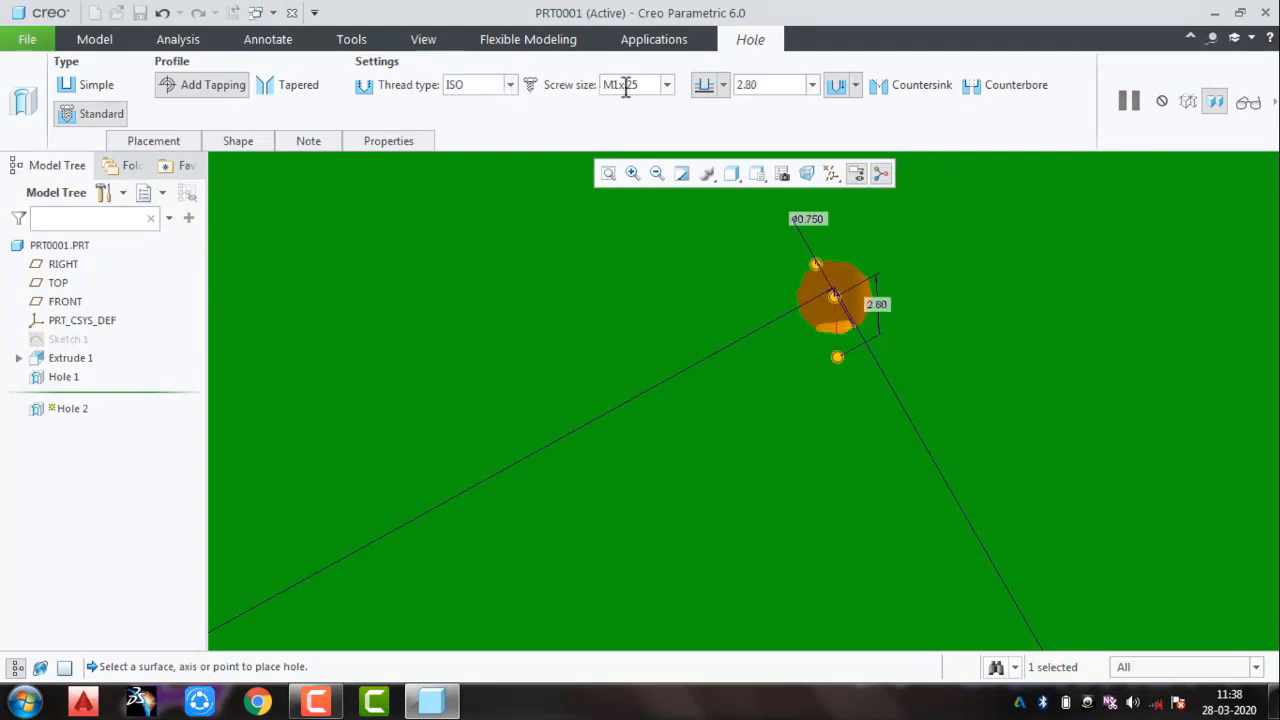
{"action": "left_click", "coordinate": [666, 86]}
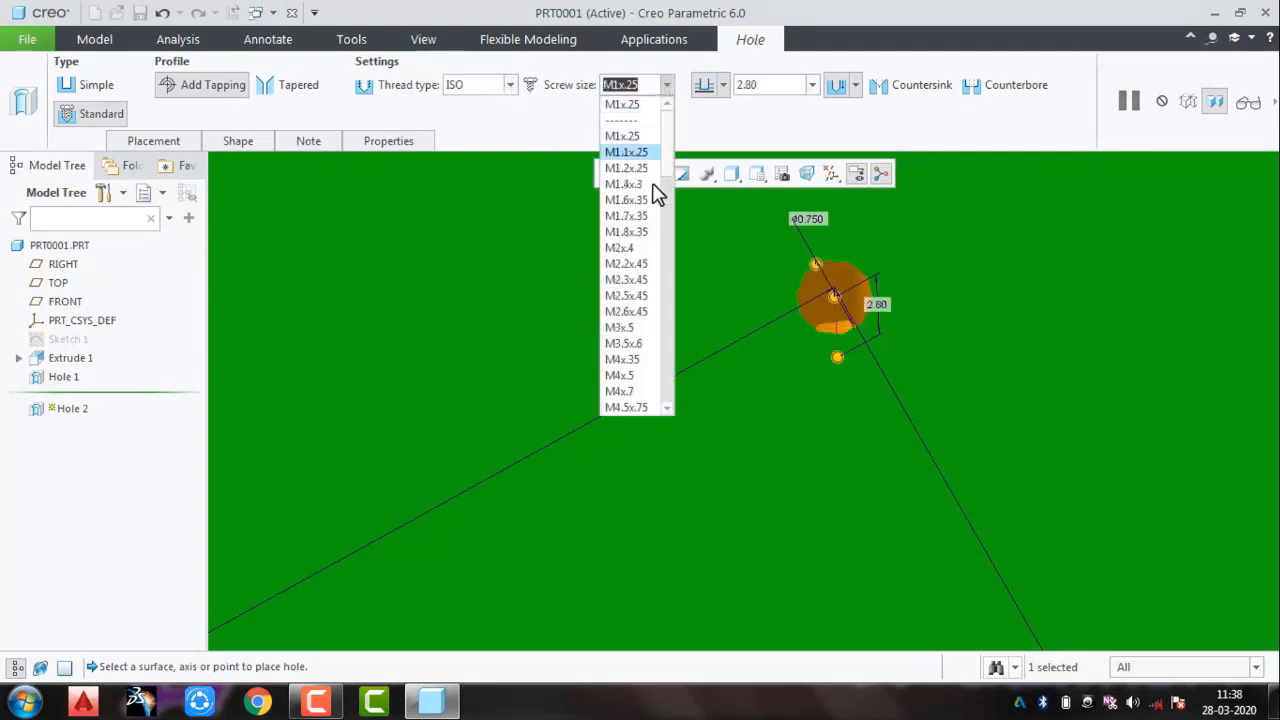
{"action": "left_click_drag", "start_coordinate": [668, 149], "coordinate": [667, 362]}
{"action": "left_click", "coordinate": [621, 392]}
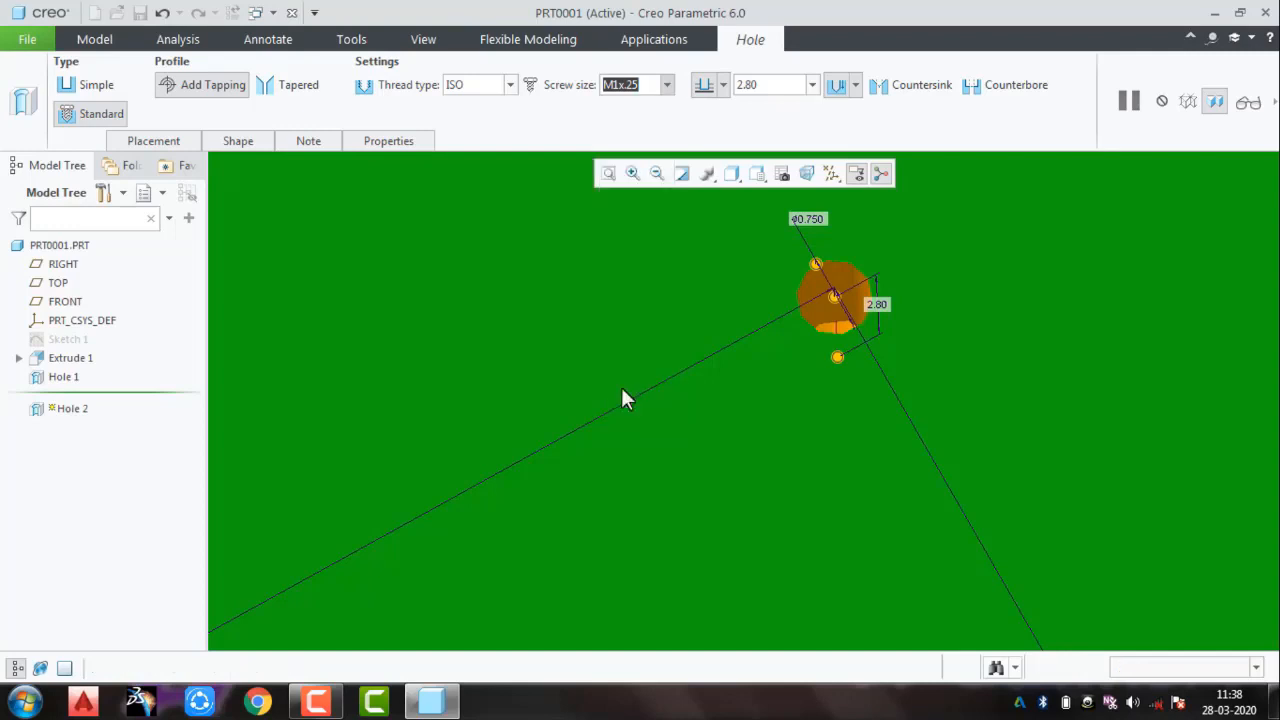
{"action": "scroll", "coordinate": [655, 394], "scroll_direction": "up", "scroll_amount": 10}
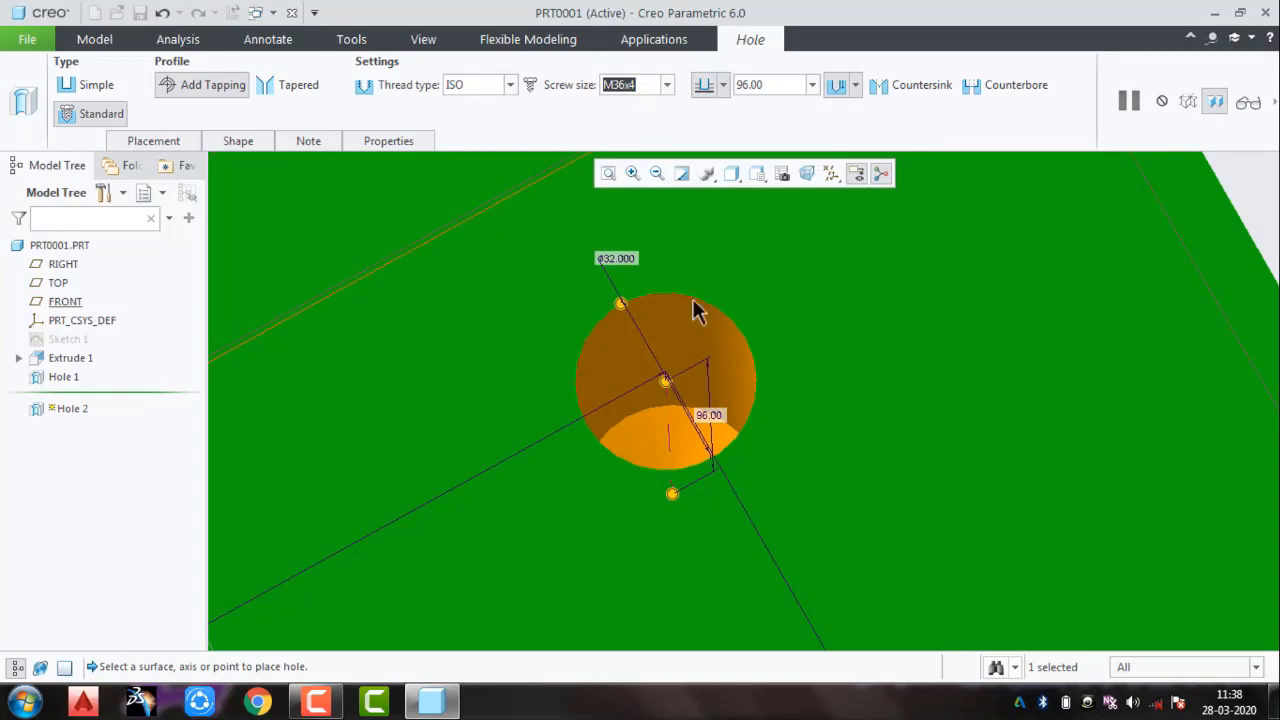
{"action": "scroll", "coordinate": [707, 447], "scroll_direction": "up", "scroll_amount": 8}
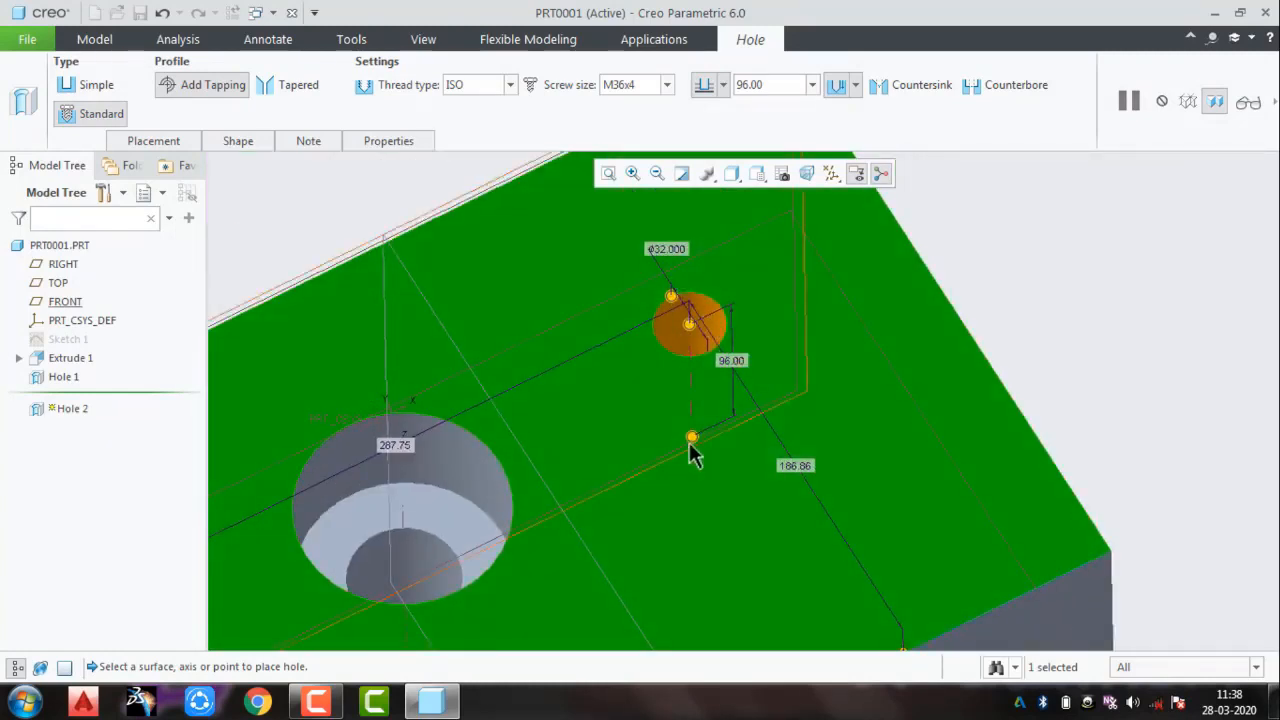
Step: Try a drill depth of about 59 mm with a countersink and a counterbore on the tapped hole
{"action": "left_click_drag", "start_coordinate": [691, 436], "coordinate": [697, 403]}
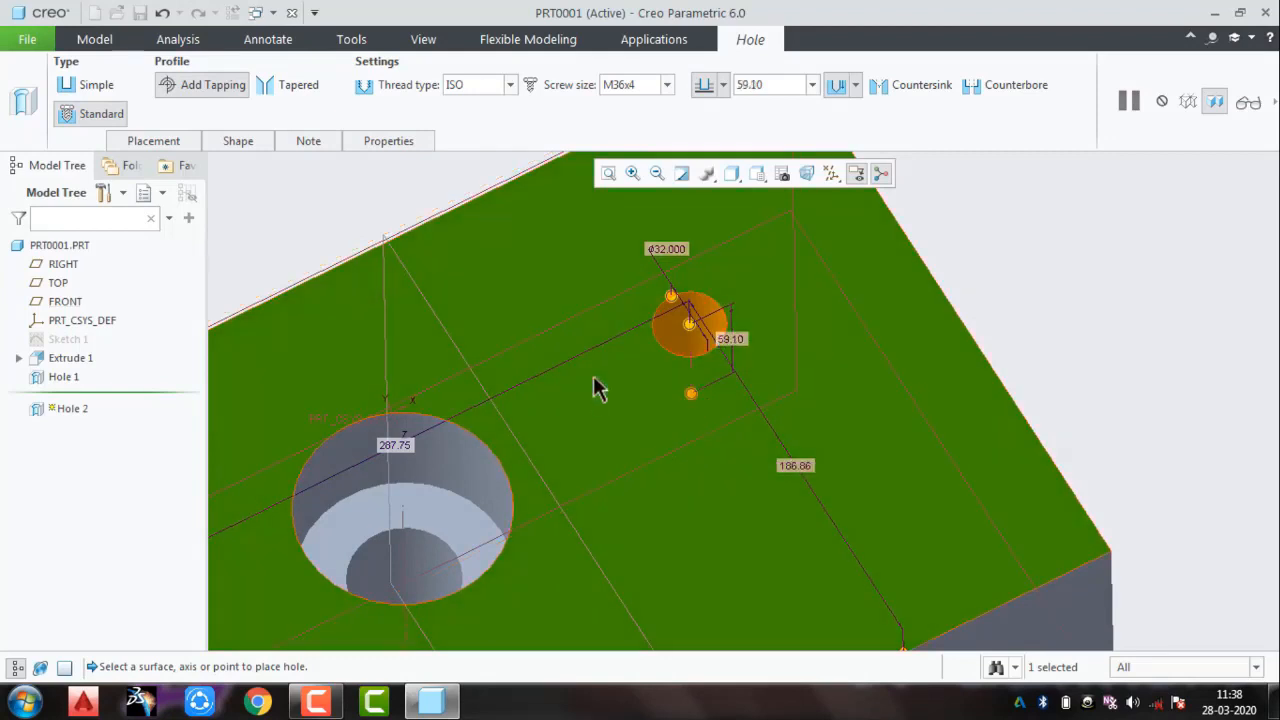
{"action": "left_click", "coordinate": [856, 86]}
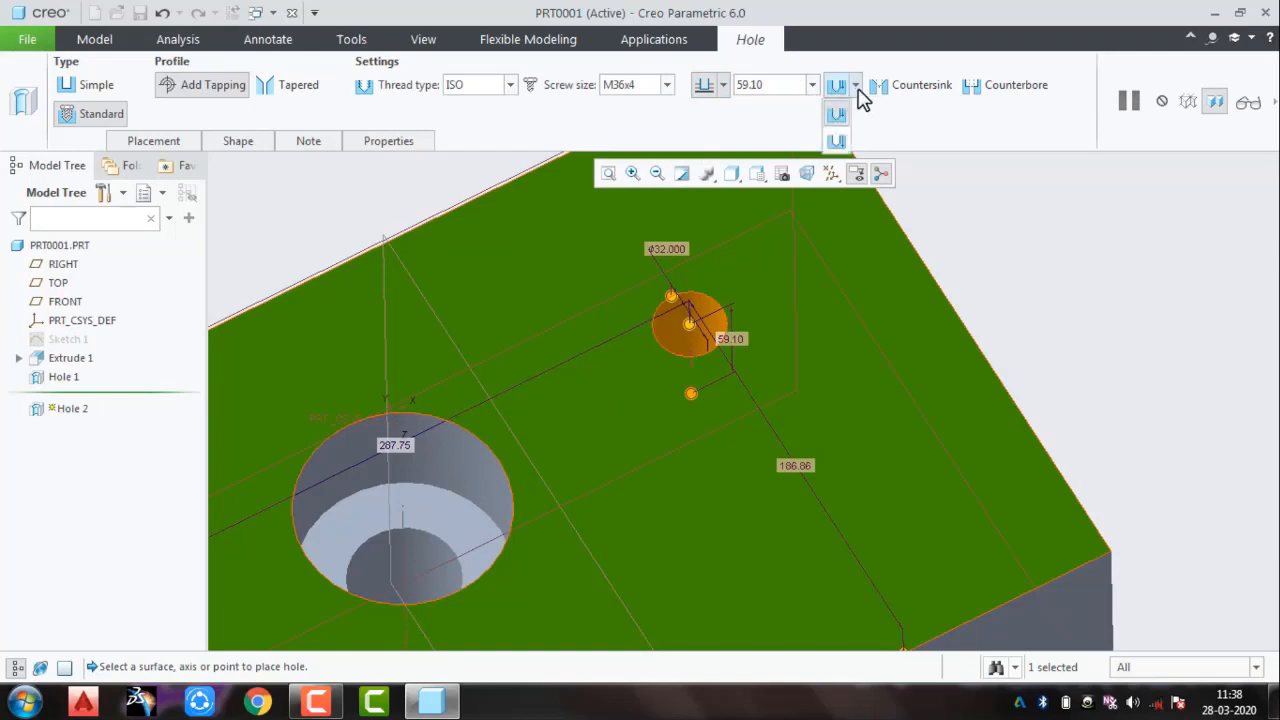
{"action": "left_click", "coordinate": [859, 90]}
{"action": "left_click", "coordinate": [900, 96]}
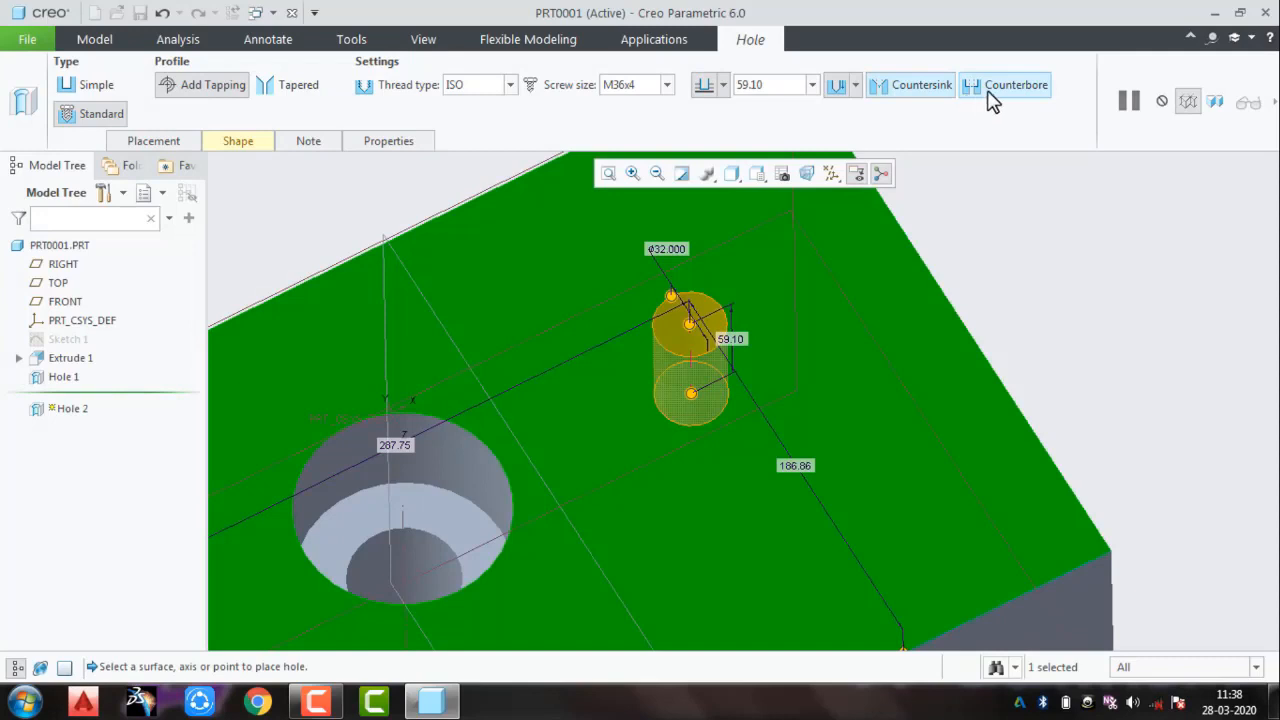
{"action": "left_click", "coordinate": [990, 100]}
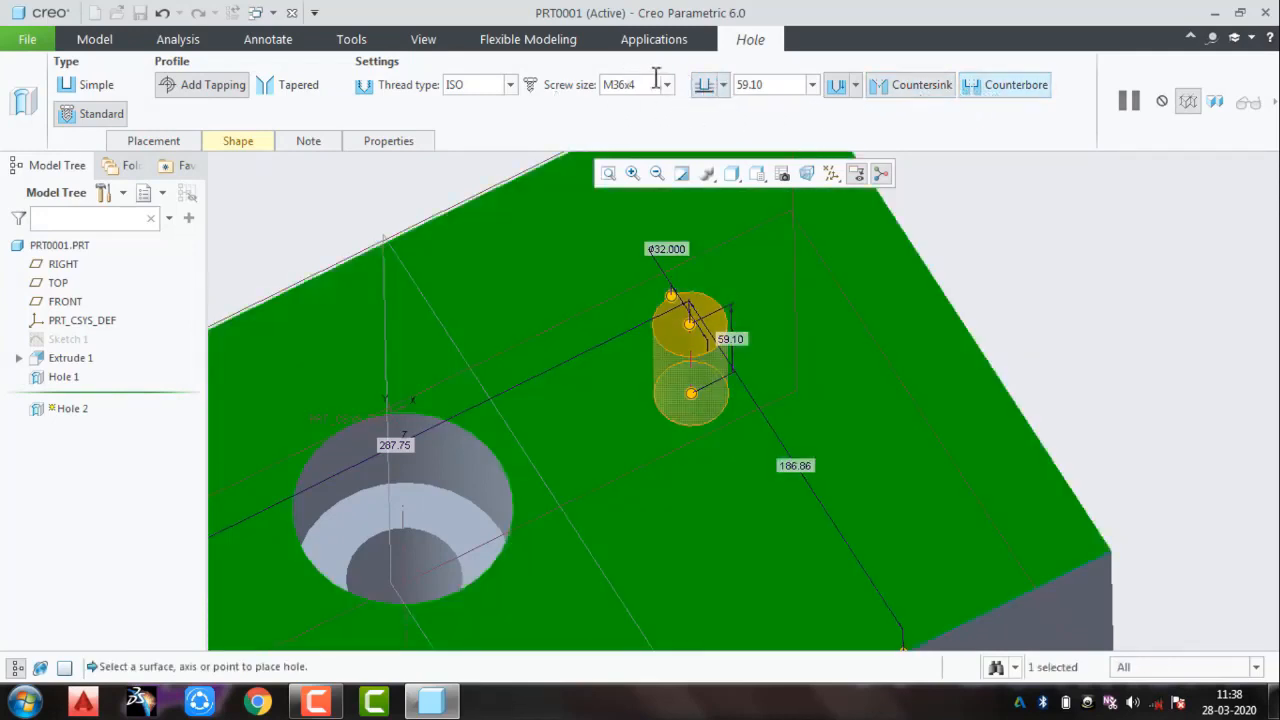
{"action": "scroll", "coordinate": [709, 320], "scroll_direction": "up", "scroll_amount": 1}
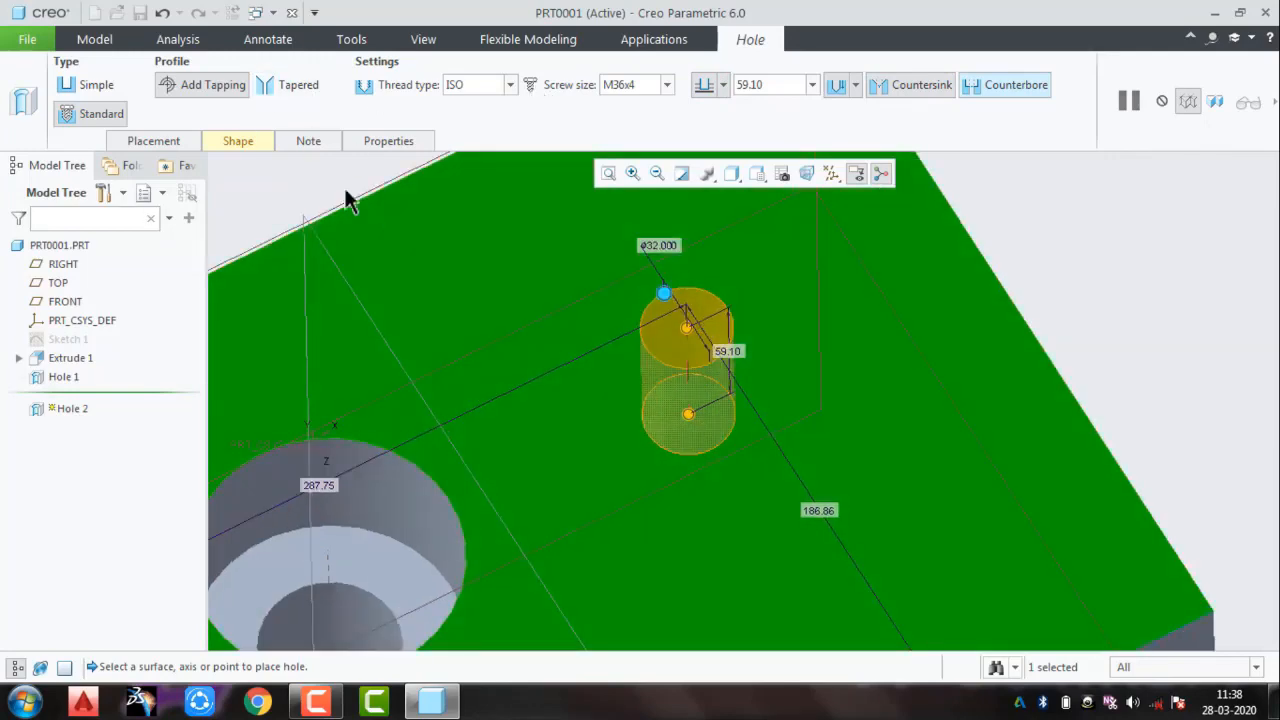
Step: Try the hole as drilled without tapping, remove the countersink and counterbore, and turn tapping back on
{"action": "left_click", "coordinate": [199, 88]}
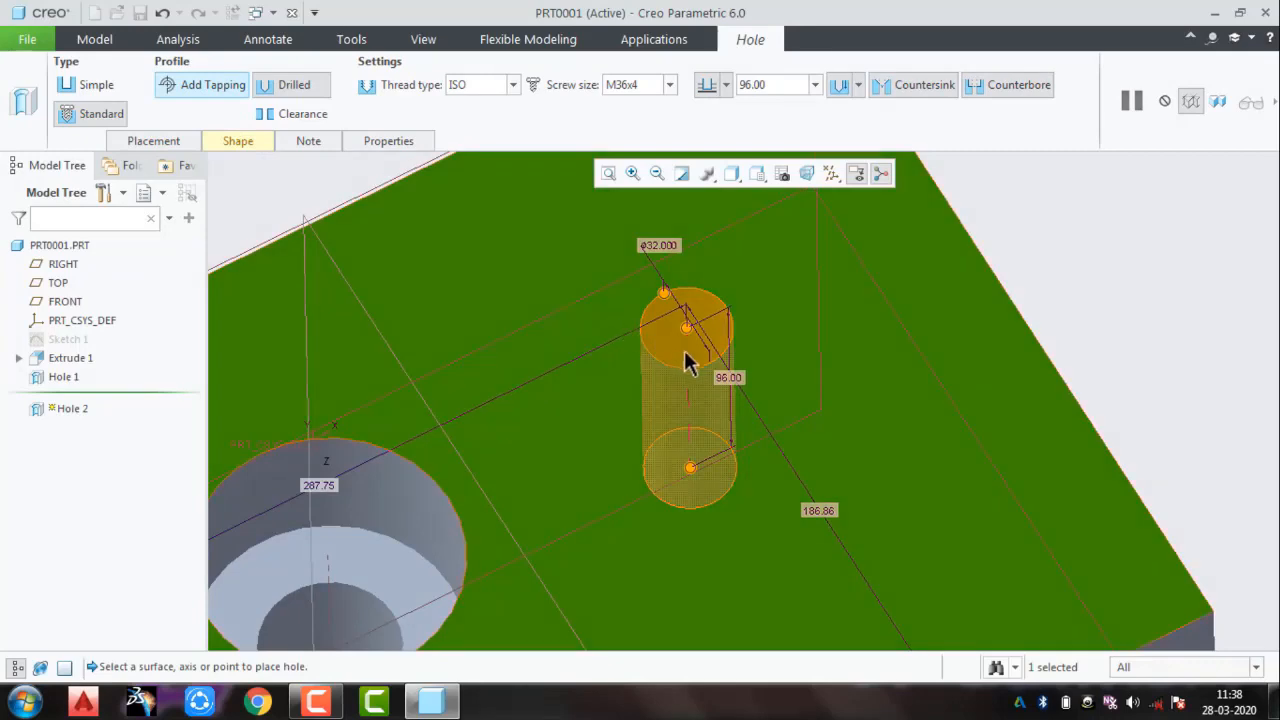
{"action": "left_click", "coordinate": [924, 86]}
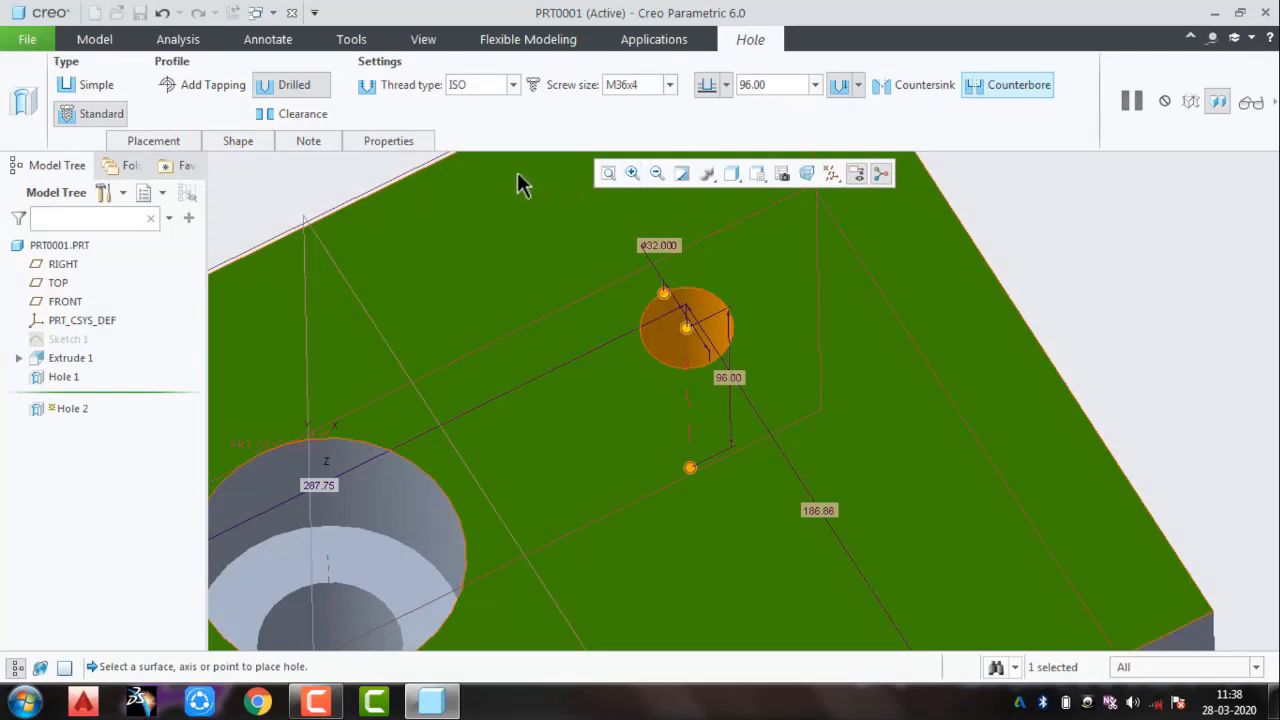
{"action": "left_click", "coordinate": [1008, 90]}
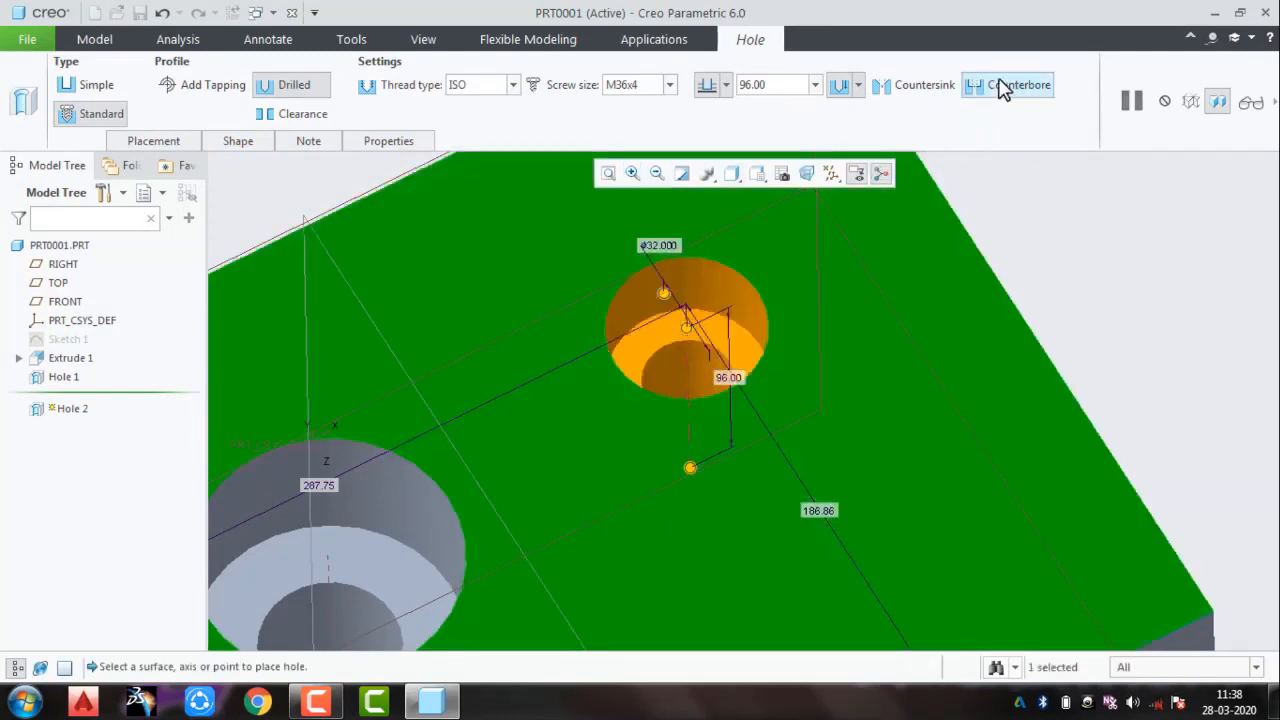
{"action": "left_click", "coordinate": [1003, 86]}
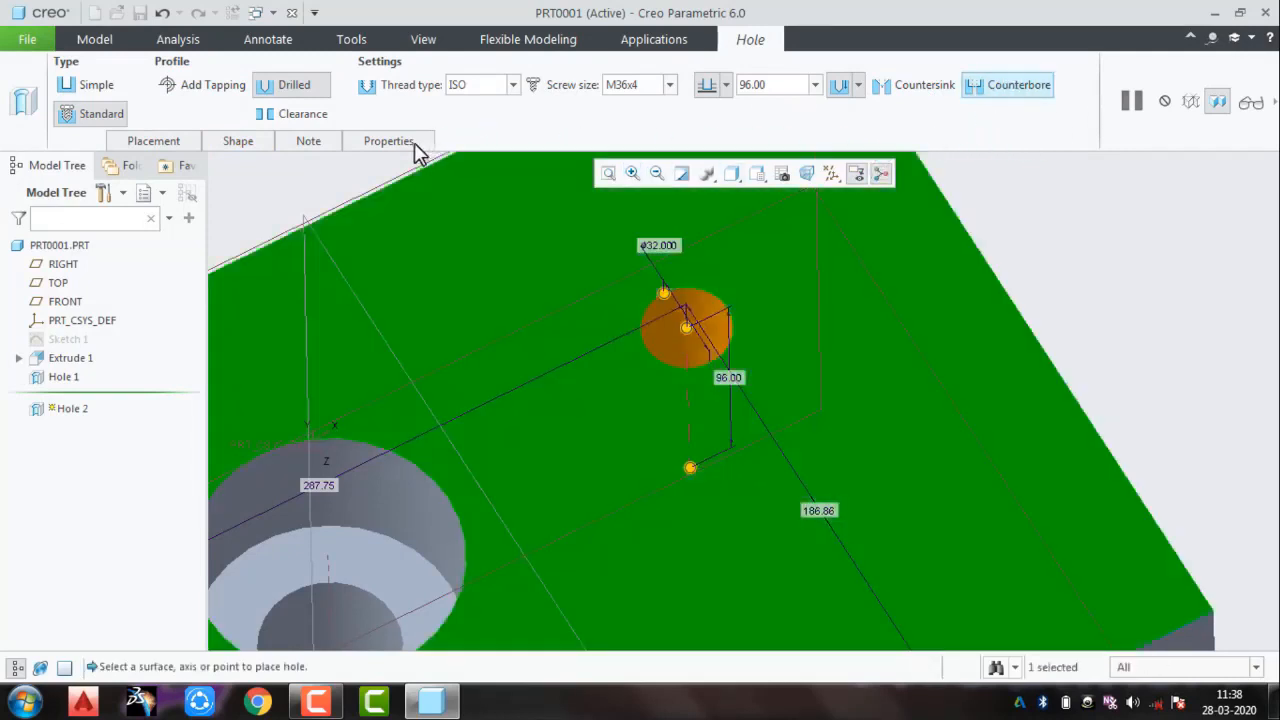
{"action": "left_click", "coordinate": [210, 88]}
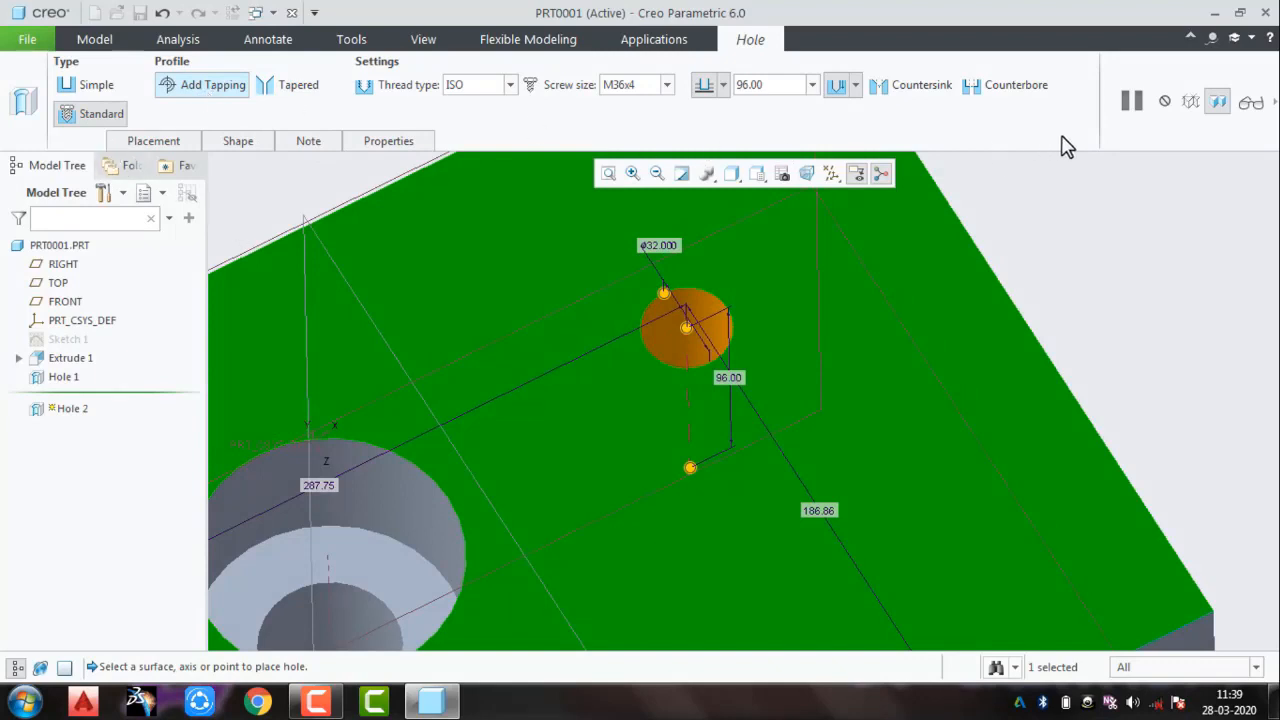
Step: Complete the M36x4 tapped hole on the block's top face
{"action": "left_click", "coordinate": [1275, 112]}
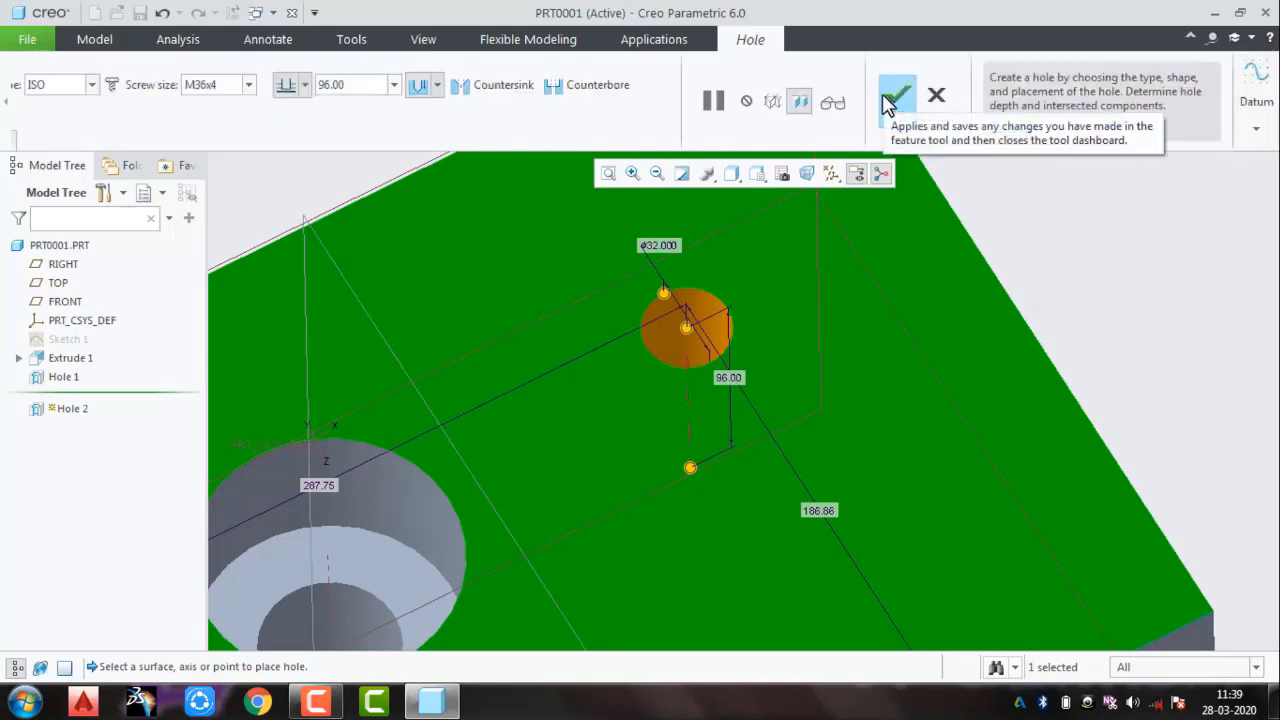
{"action": "left_click", "coordinate": [888, 105]}
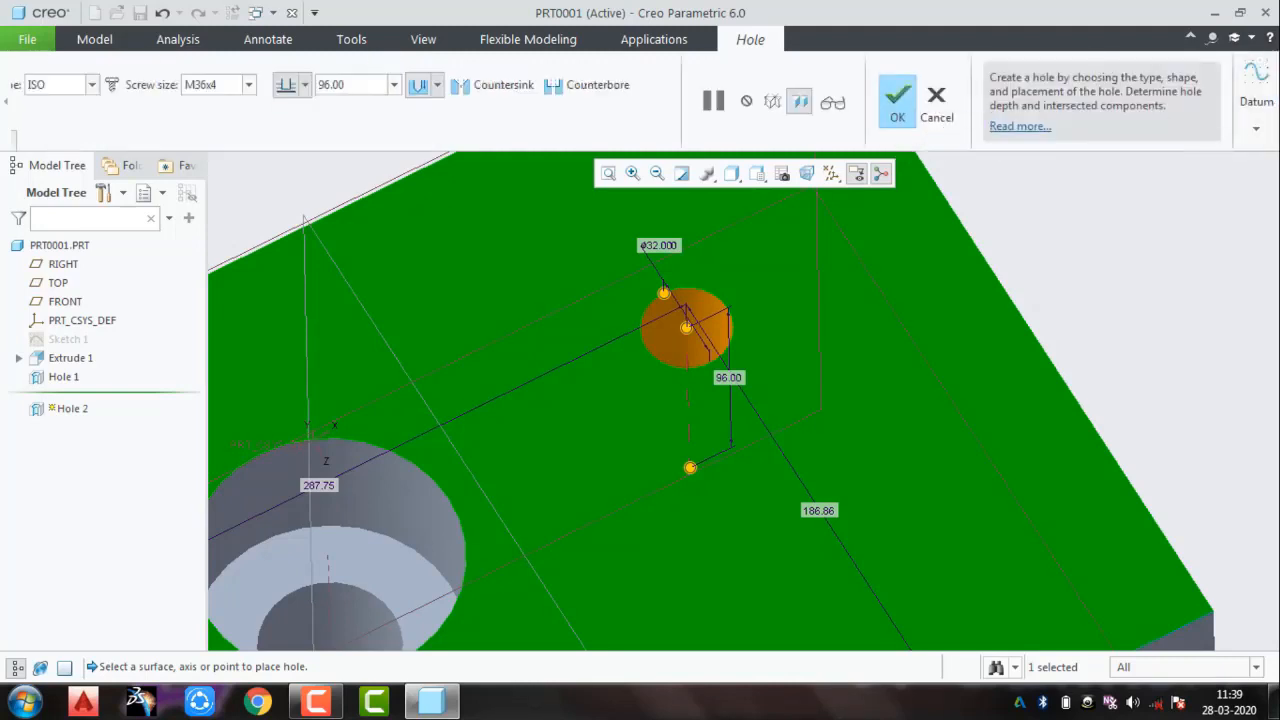
{"action": "left_click", "coordinate": [899, 105]}
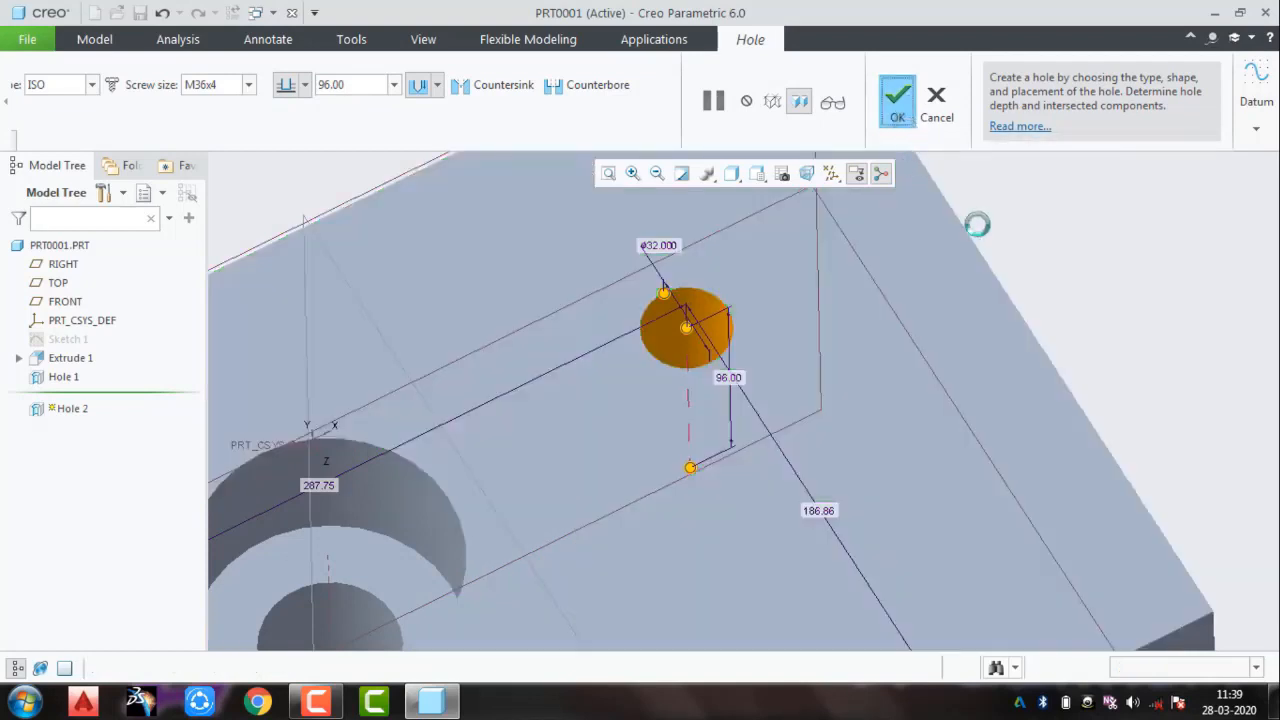
{"action": "left_click", "coordinate": [1097, 271]}
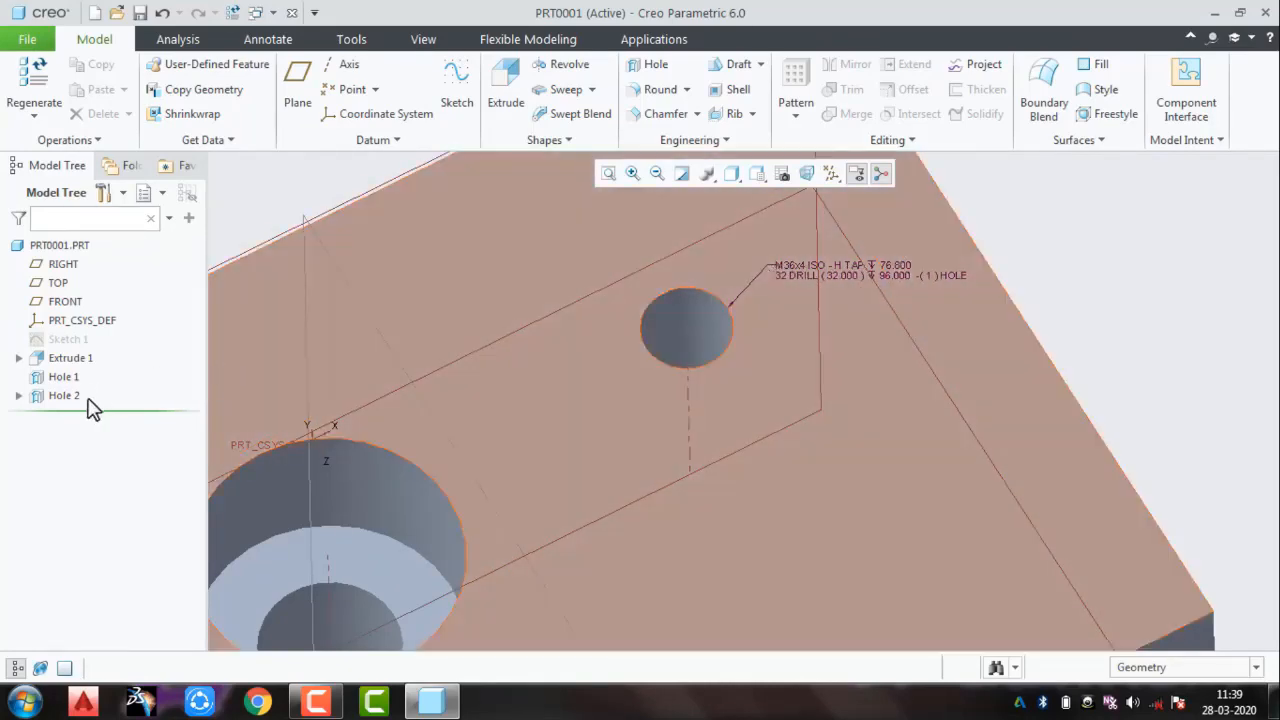
Step: Reopen the tapped hole for editing and review its note, thread shape and property parameters
{"action": "left_click", "coordinate": [64, 396]}
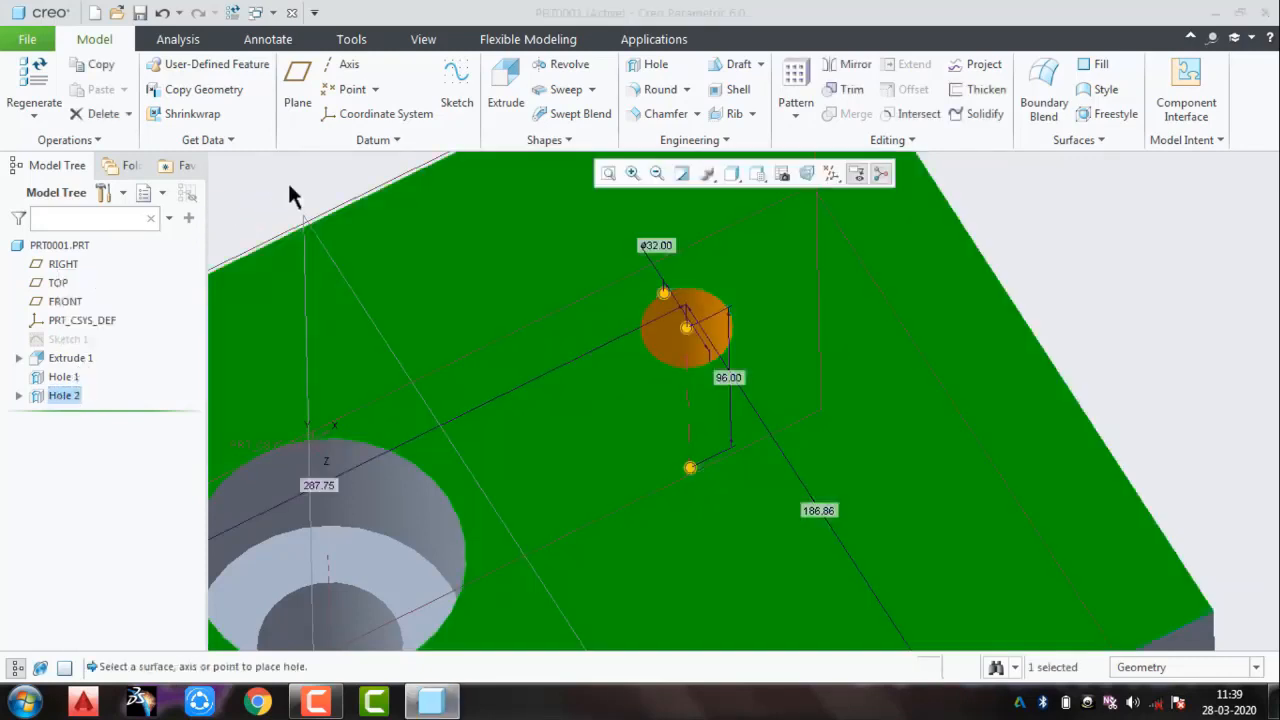
{"action": "left_click", "coordinate": [321, 140]}
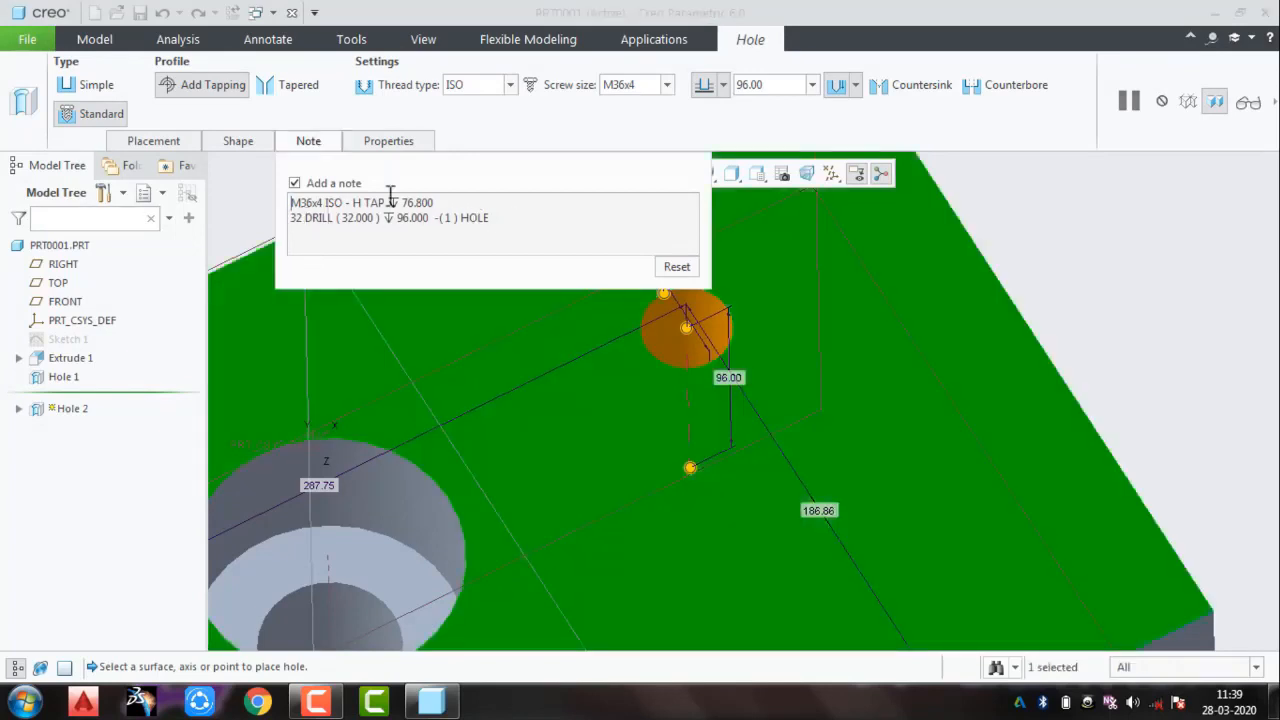
{"action": "left_click", "coordinate": [238, 141]}
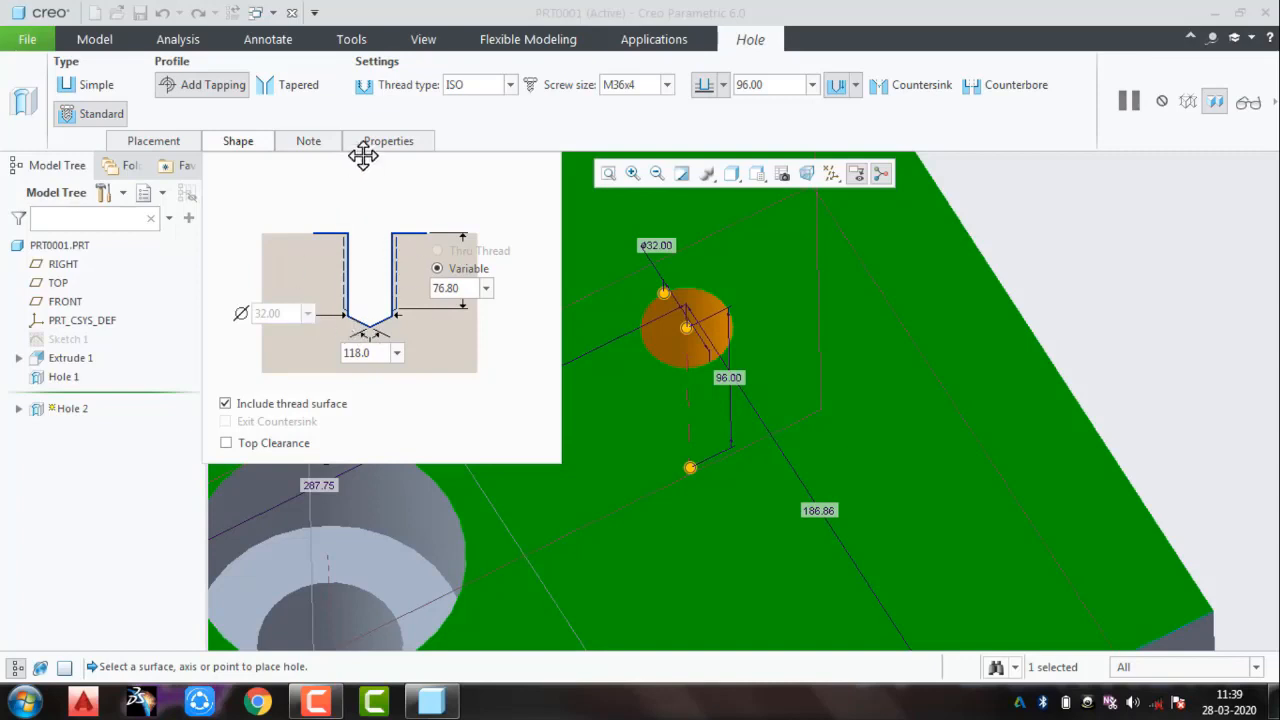
{"action": "left_click", "coordinate": [398, 142]}
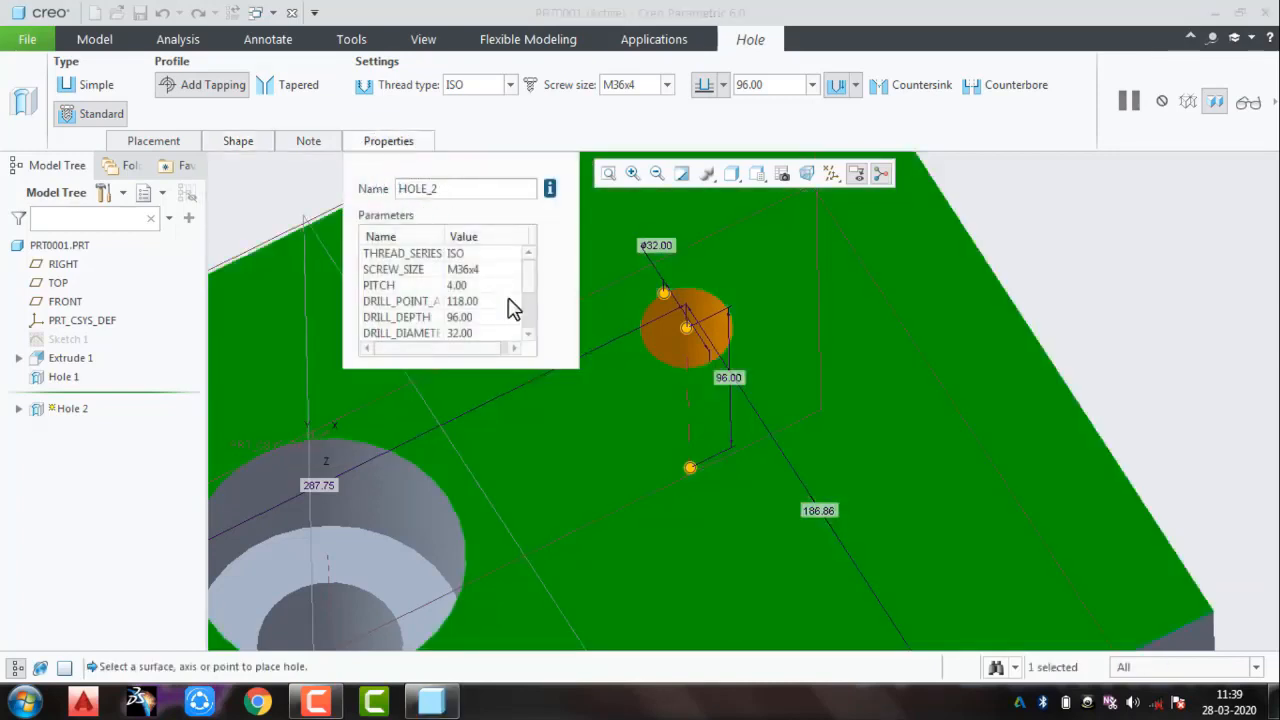
{"action": "mouse_move", "coordinate": [530, 280]}
{"action": "left_mouse_down"}
{"action": "mouse_move", "coordinate": [531, 329]}
{"action": "mouse_move", "coordinate": [533, 292]}
{"action": "left_mouse_up"}
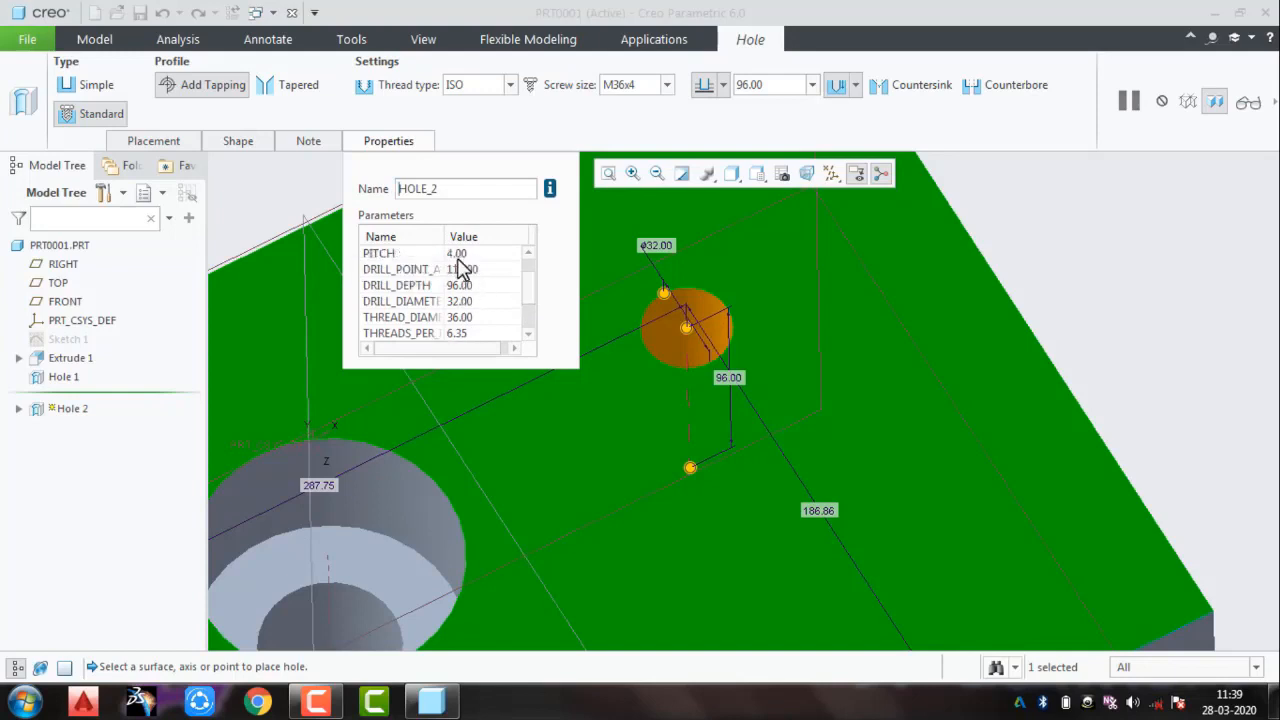
Step: Review the tapped hole's full parameter list and its note, and close the hole definition
{"action": "left_click_drag", "start_coordinate": [530, 296], "coordinate": [523, 271]}
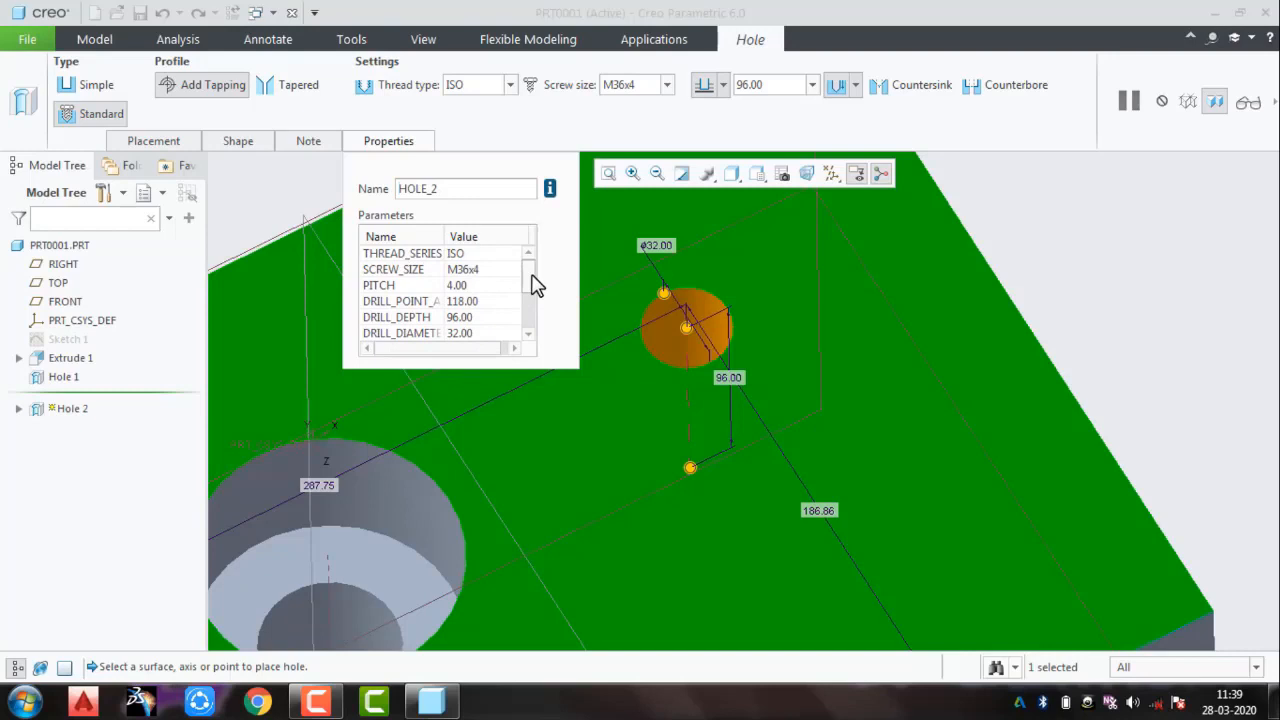
{"action": "left_click_drag", "start_coordinate": [533, 287], "coordinate": [533, 328]}
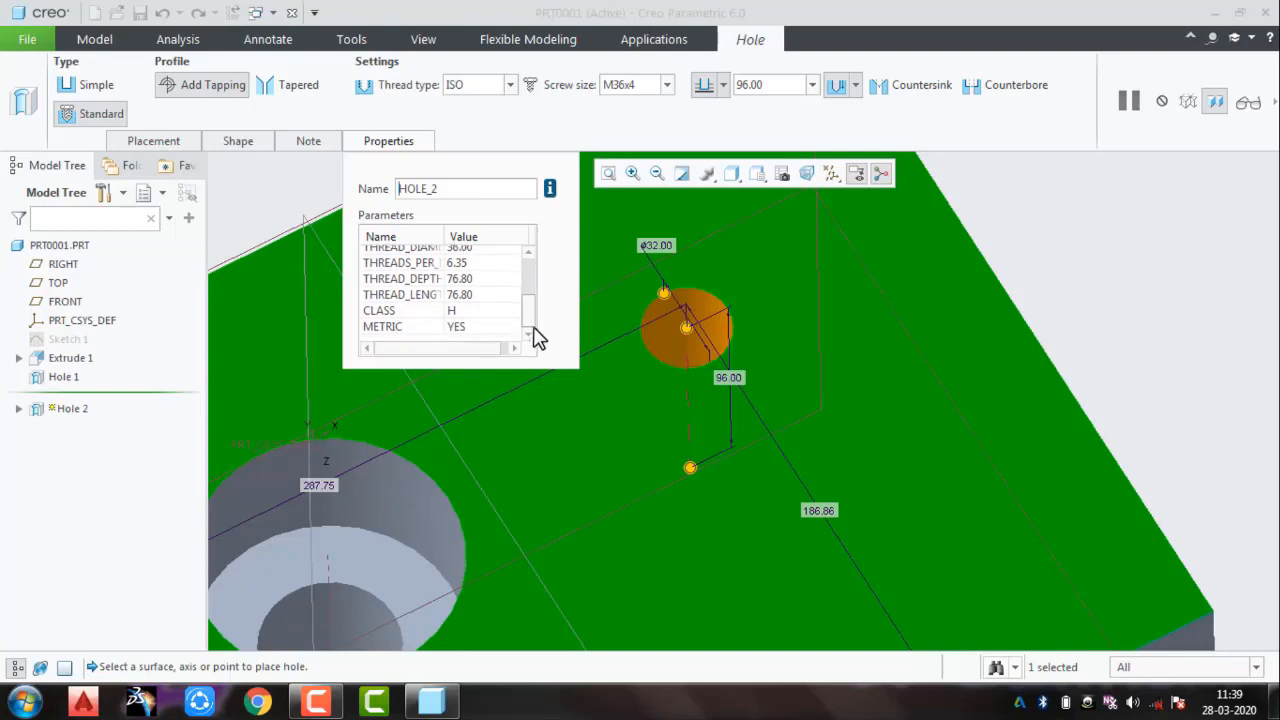
{"action": "left_click", "coordinate": [318, 146]}
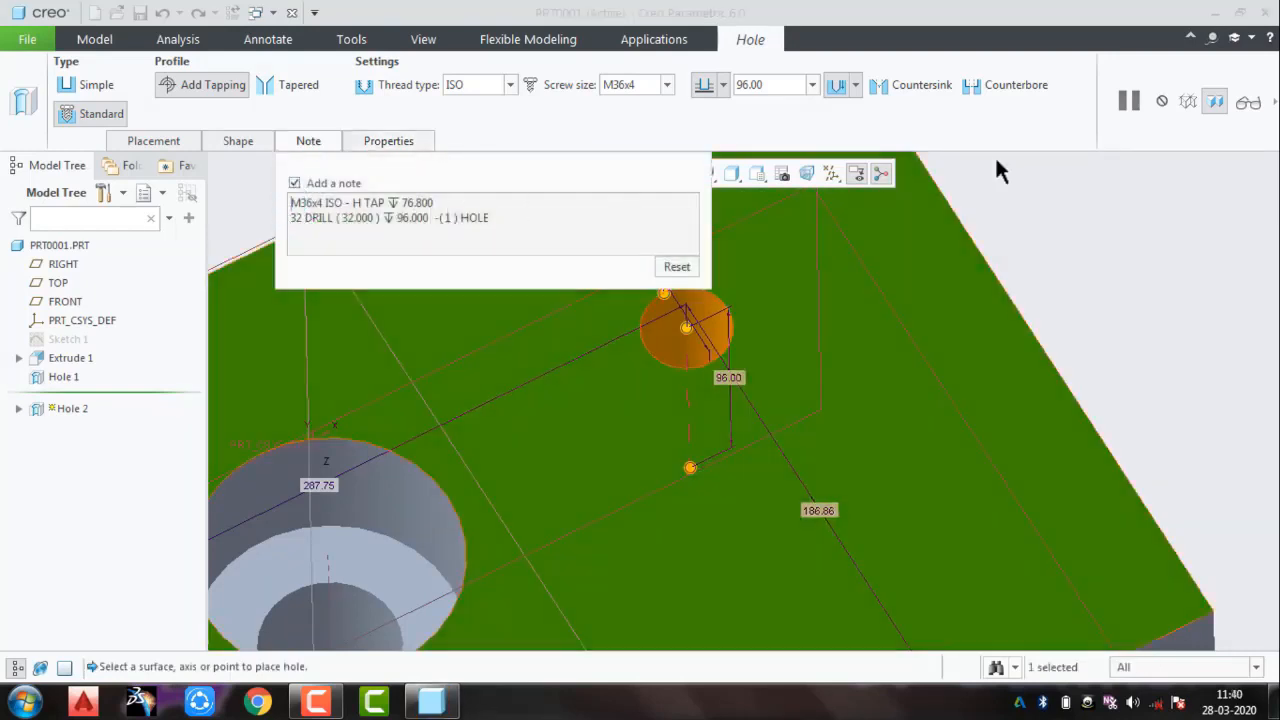
{"action": "left_click", "coordinate": [1157, 240]}
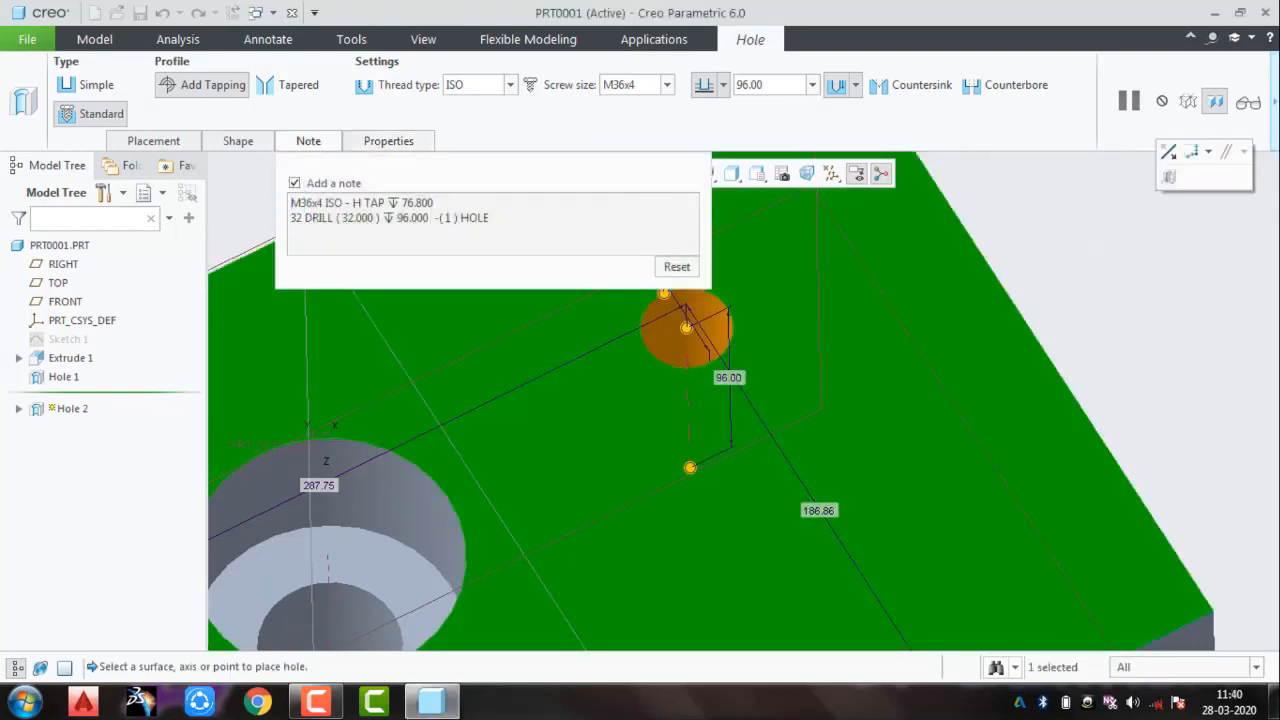
{"action": "left_click", "coordinate": [897, 105]}
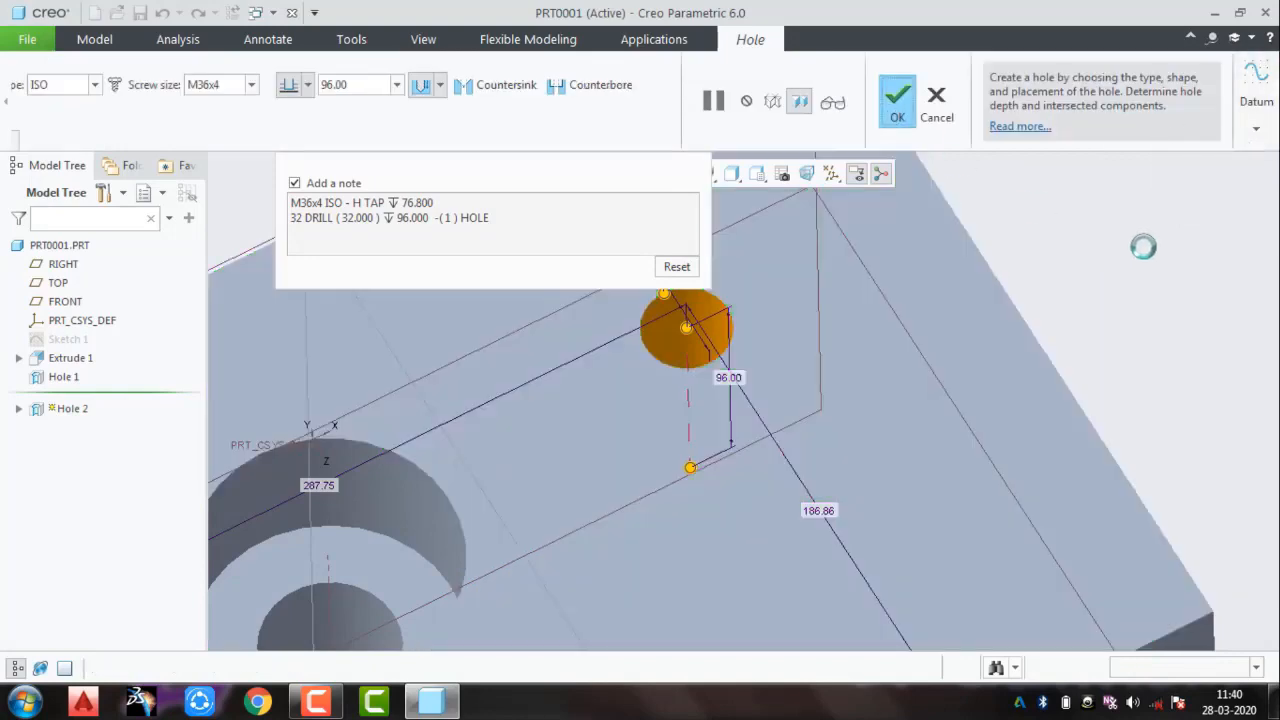
{"action": "scroll", "coordinate": [1104, 360], "scroll_direction": "up", "scroll_amount": 3}
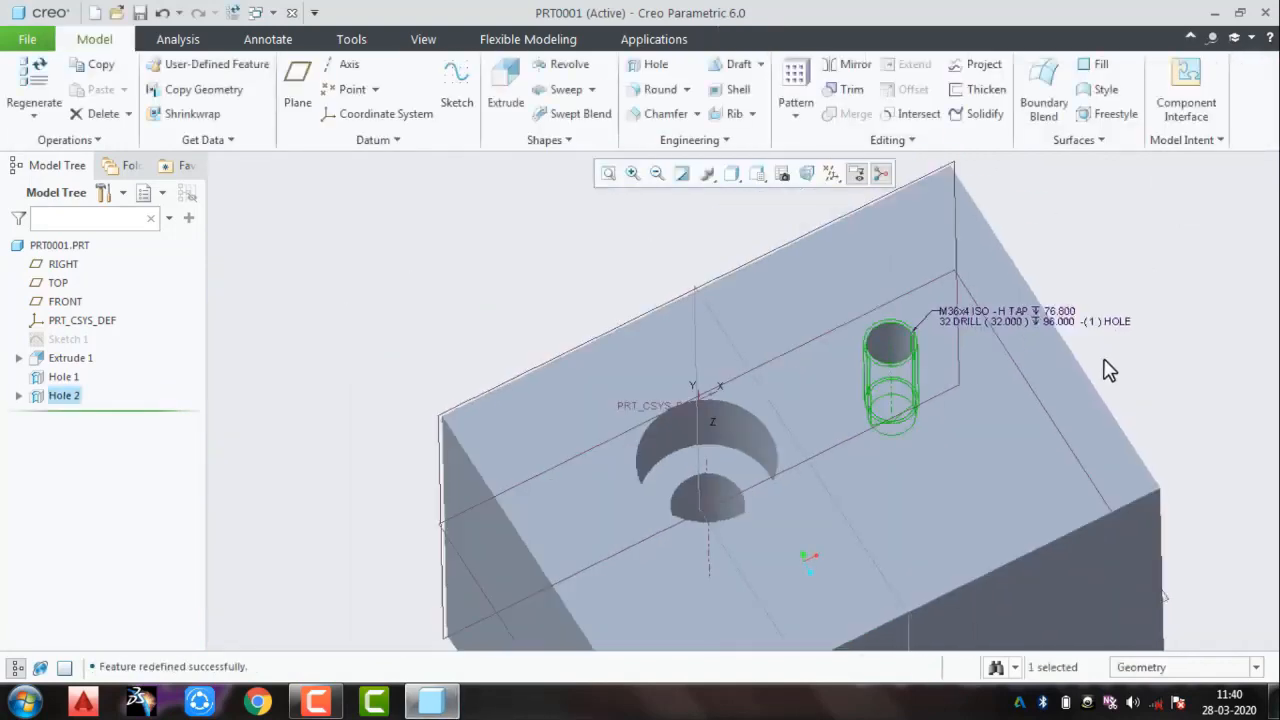
{"action": "left_click", "coordinate": [1172, 349]}
{"action": "mouse_move", "coordinate": [1144, 463]}
{"action": "middle_mouse_down"}
{"action": "mouse_move", "coordinate": [1149, 451]}
{"action": "mouse_move", "coordinate": [1146, 465]}
{"action": "middle_mouse_up"}
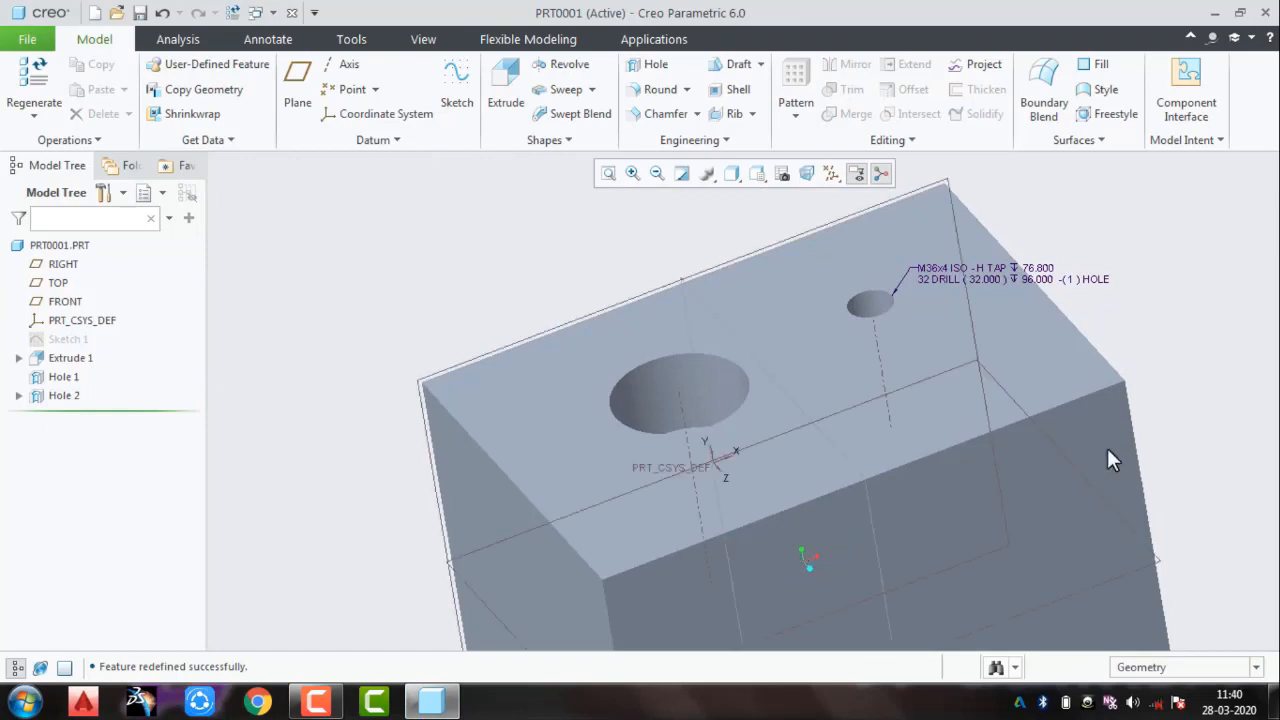
Step: Undo the creation of the M36x4 tapped hole on the block's top face
{"action": "key", "text": "ctrl+z"}
{"action": "key", "text": "ctrl+z"}
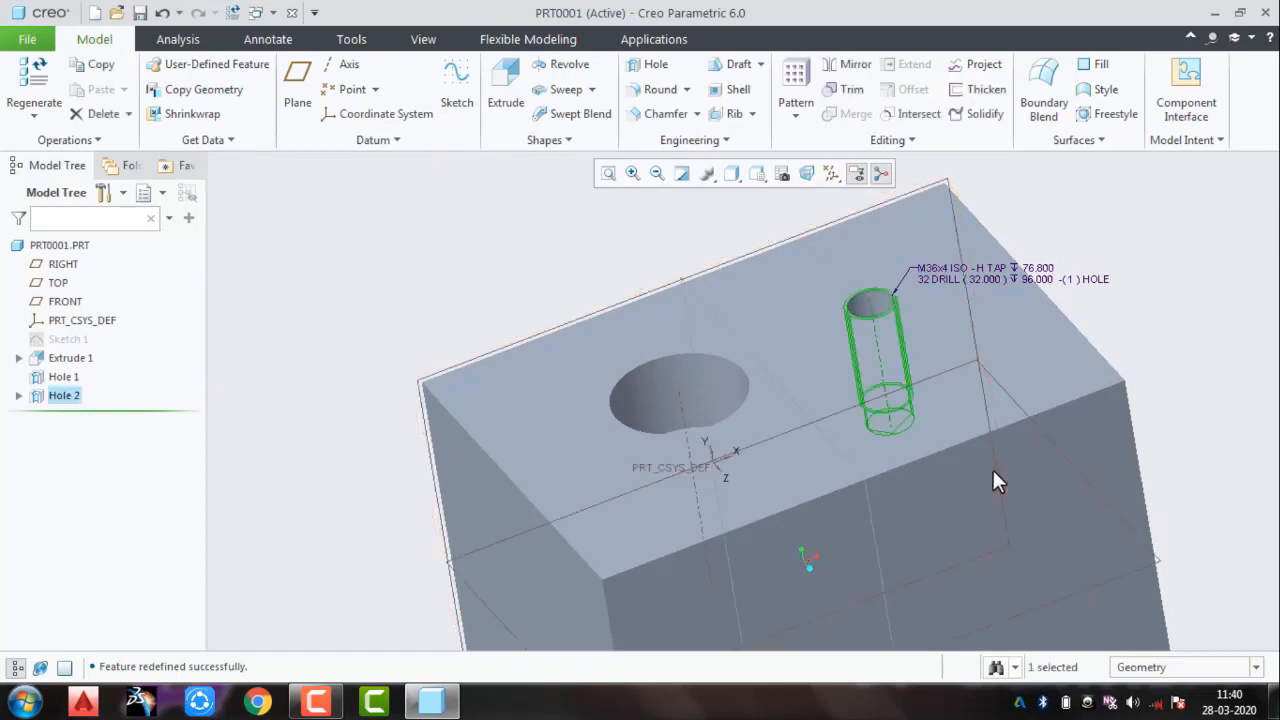
{"action": "key", "text": "ctrl+z"}
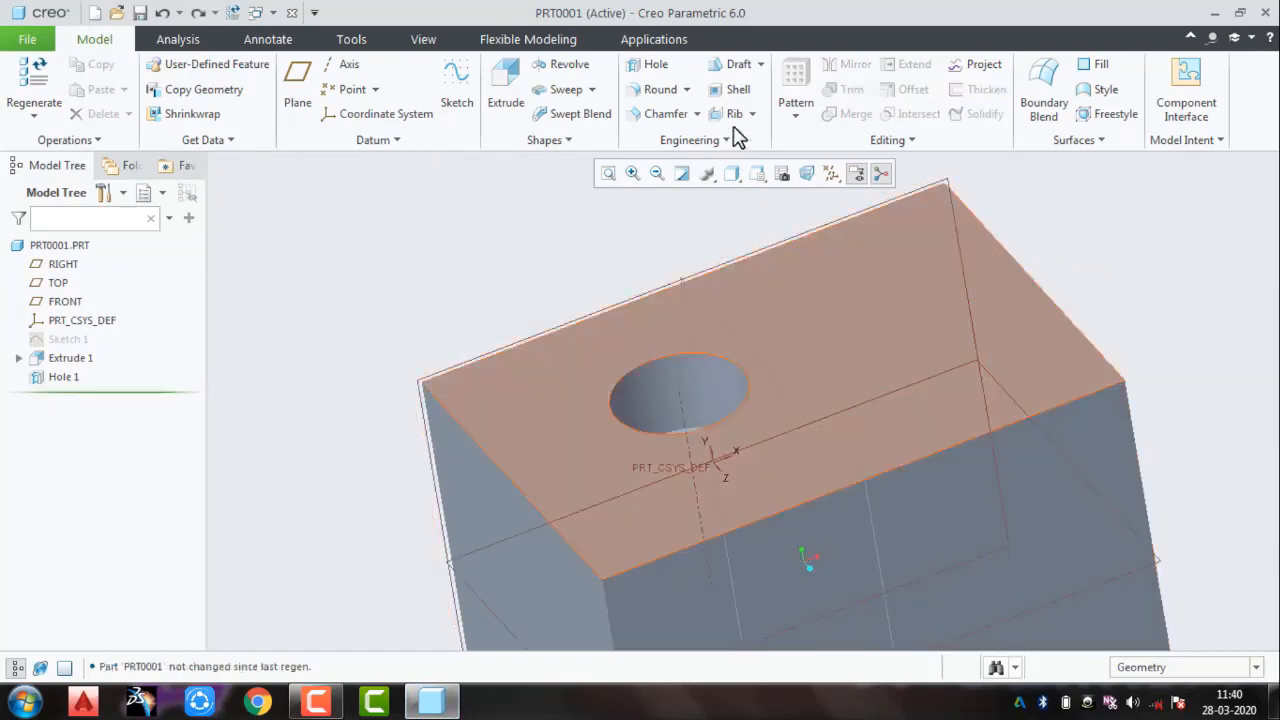
Step: Round the block's long front top edge and the adjoining short top edge with a radius of 30
{"action": "left_click", "coordinate": [668, 91]}
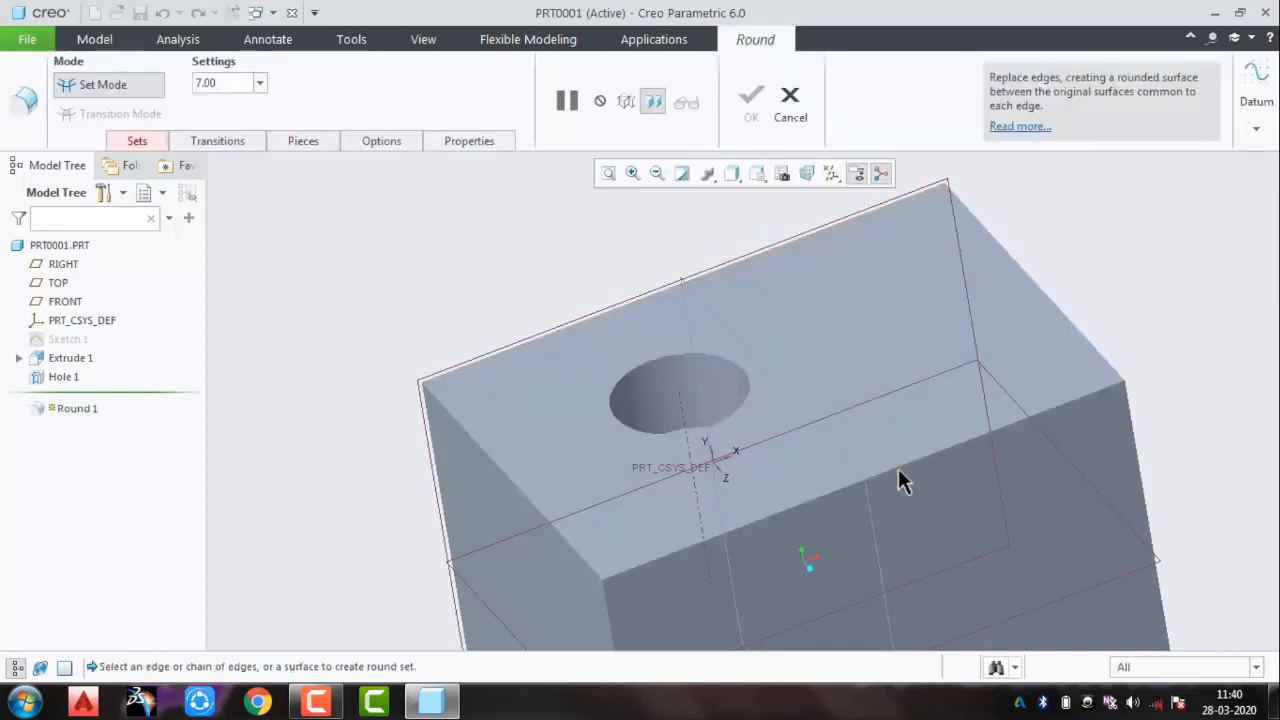
{"action": "left_click", "coordinate": [898, 472]}
{"action": "scroll", "coordinate": [840, 470], "scroll_direction": "down", "scroll_amount": 3}
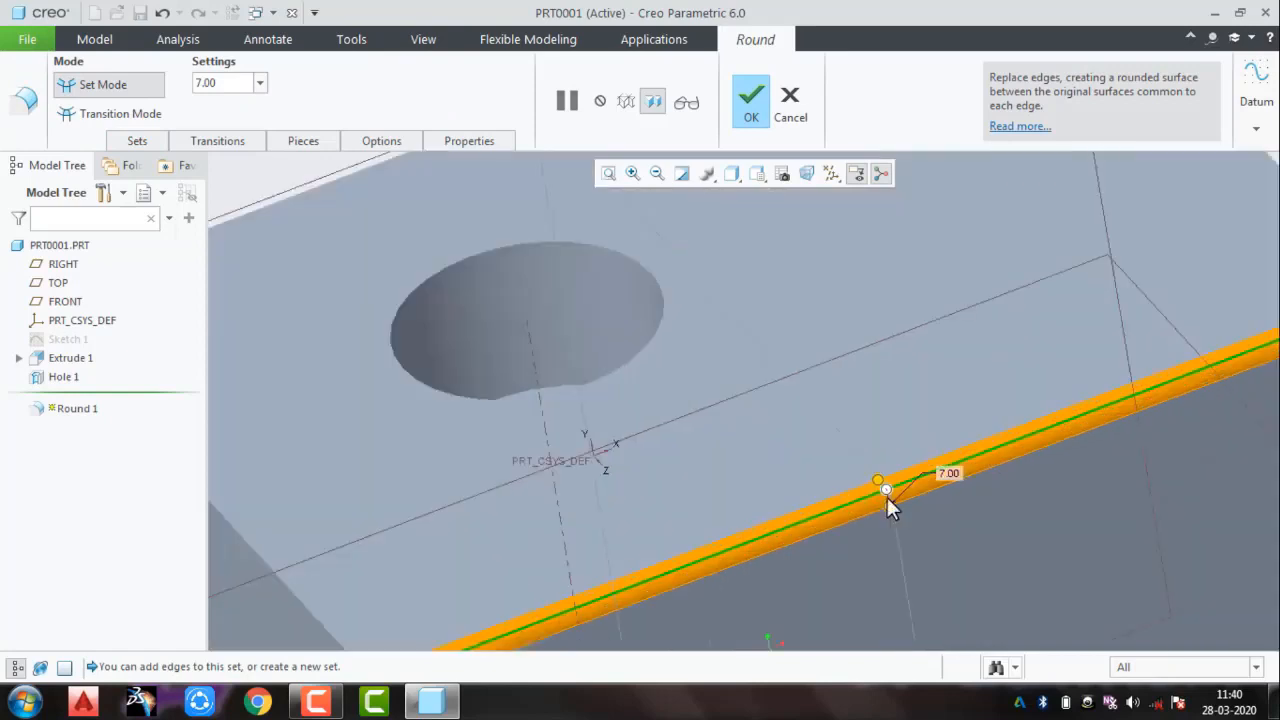
{"action": "left_click_drag", "start_coordinate": [880, 488], "coordinate": [869, 452]}
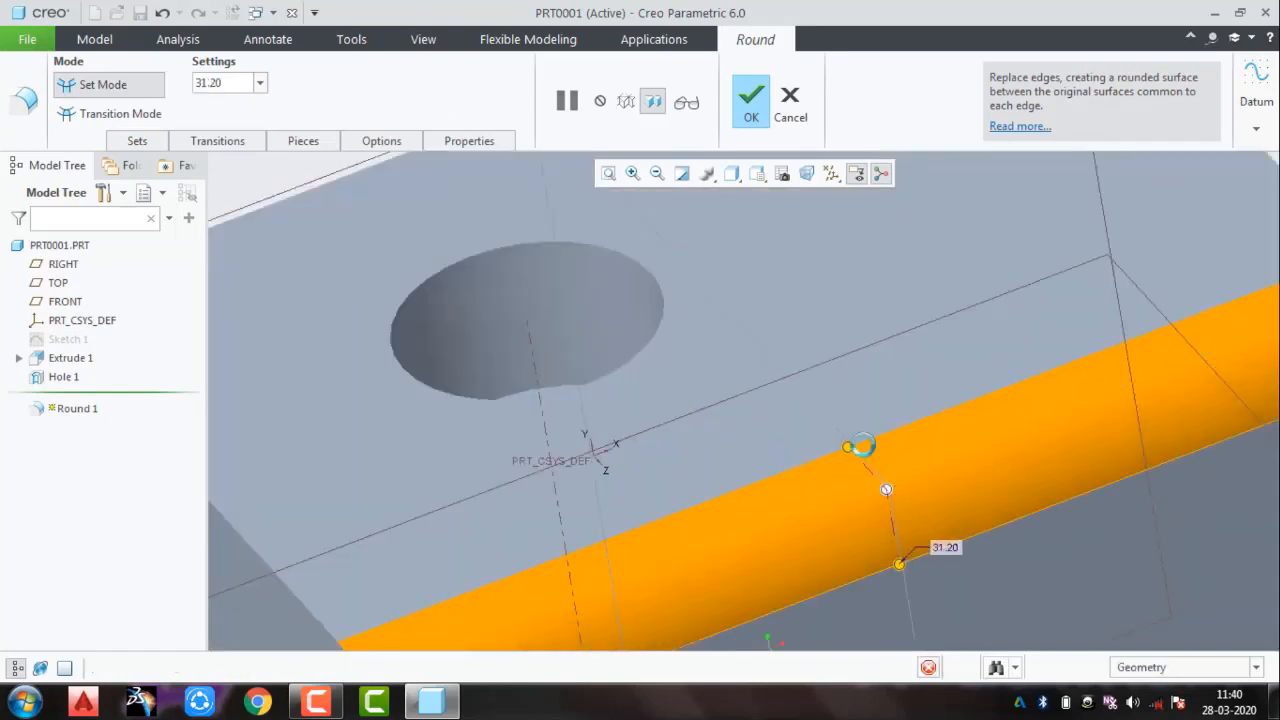
{"action": "scroll", "coordinate": [866, 450], "scroll_direction": "up", "scroll_amount": 3}
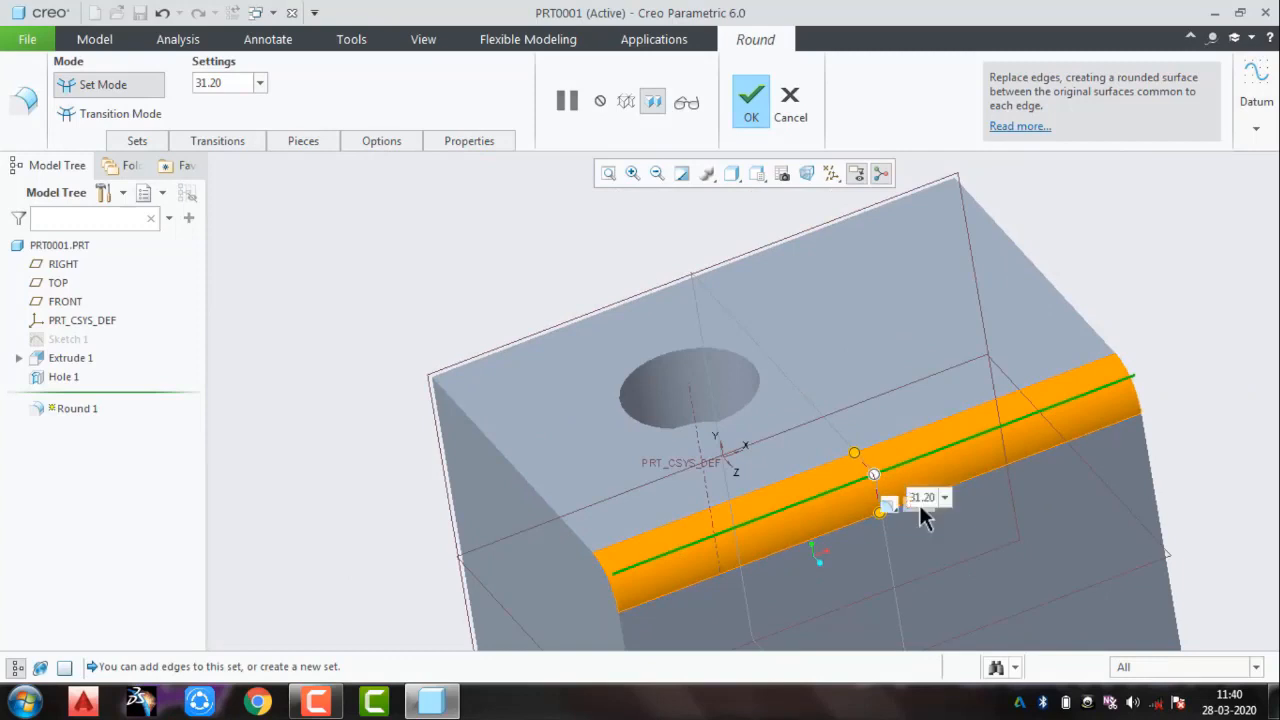
{"action": "key", "text": "Return"}
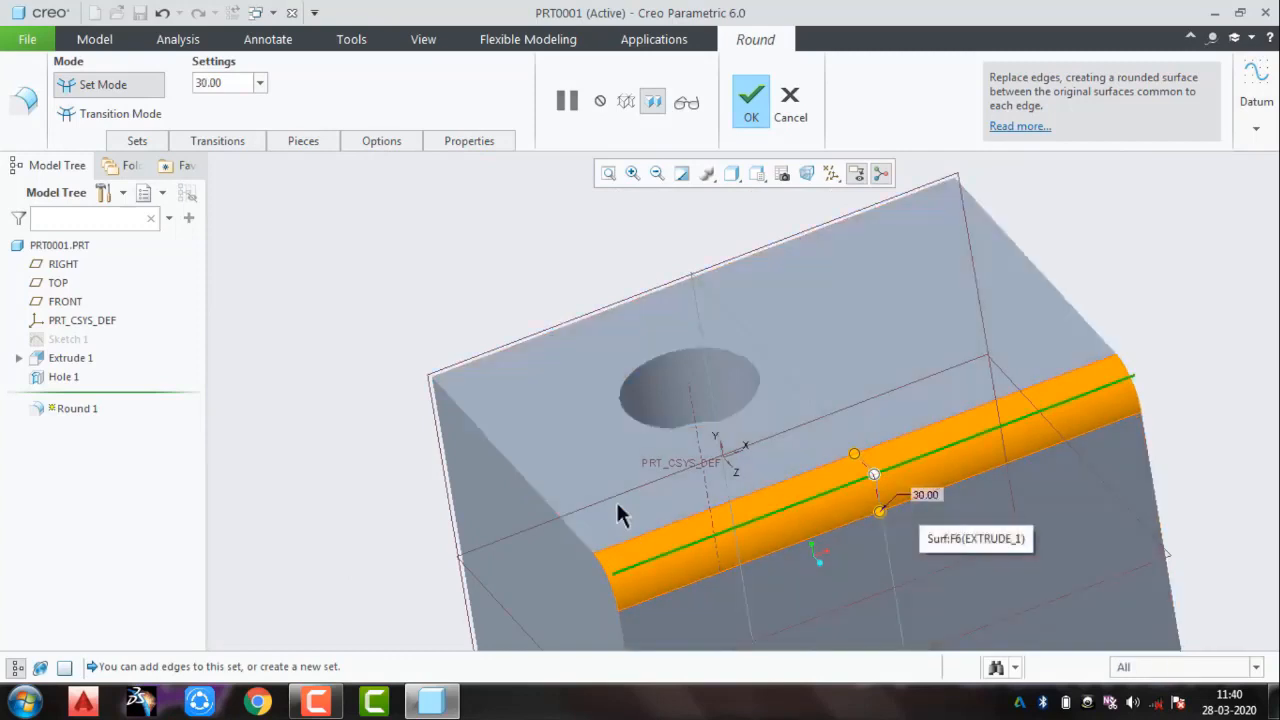
{"action": "left_click", "coordinate": [541, 505], "text": "ctrl"}
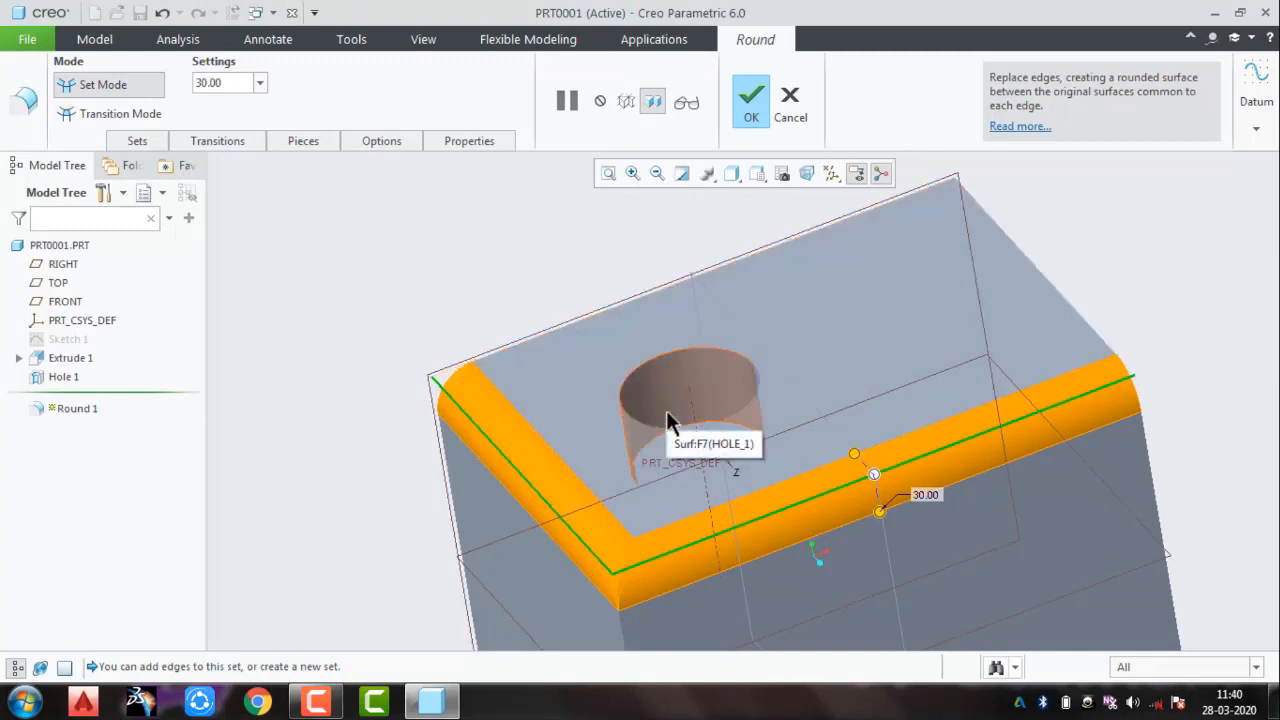
{"action": "left_click", "coordinate": [748, 106]}
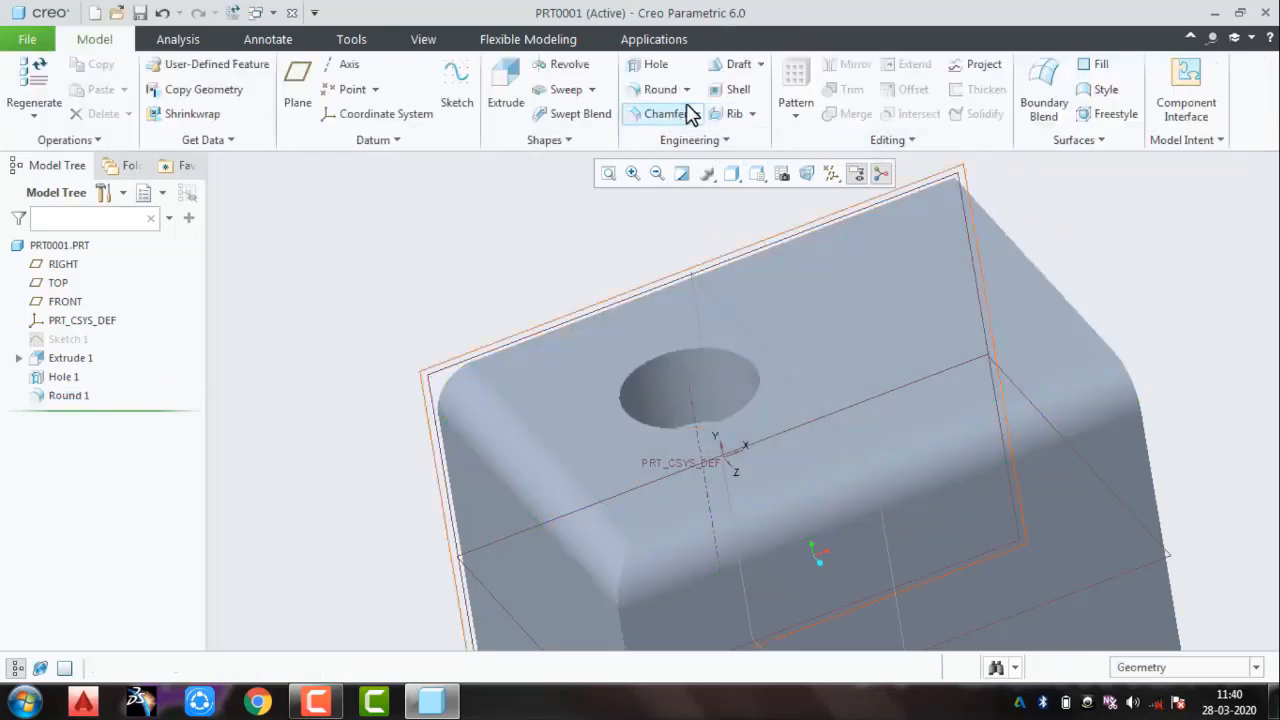
Step: Apply an Auto Round with a radius of 7 to all convex and concave edges of the block
{"action": "left_click", "coordinate": [686, 90]}
{"action": "left_click", "coordinate": [686, 131]}
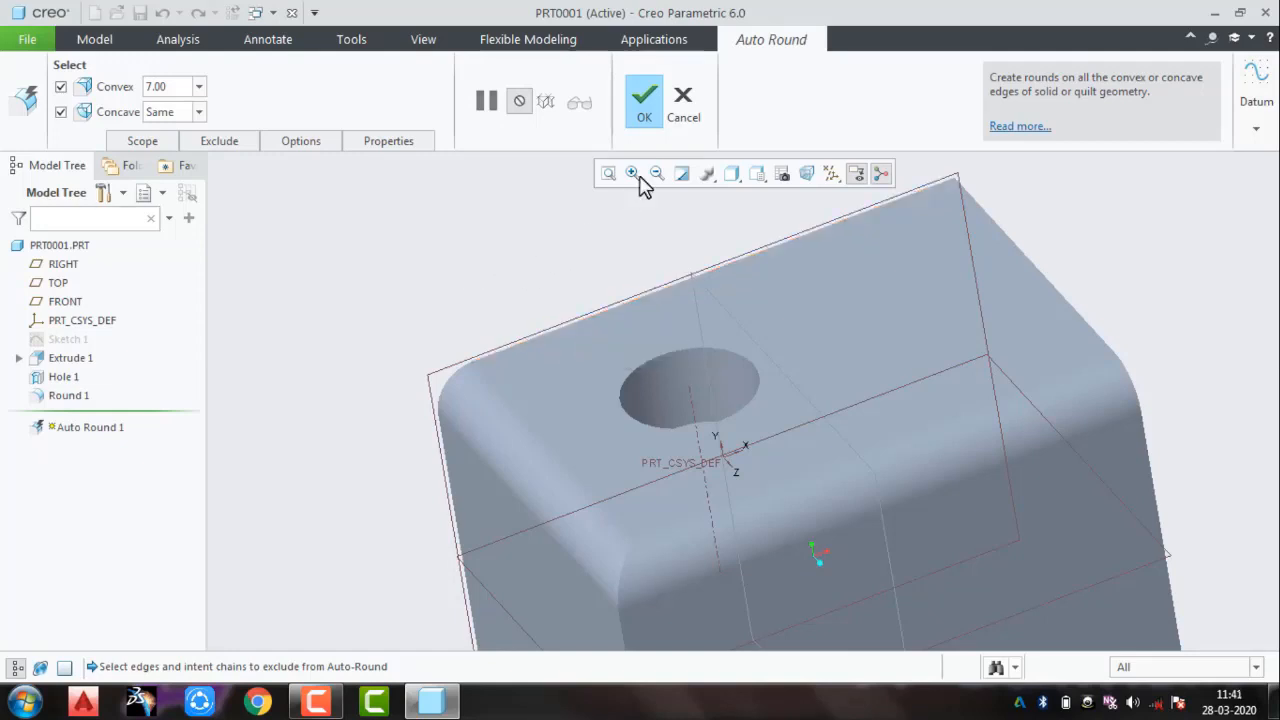
{"action": "left_click", "coordinate": [655, 95]}
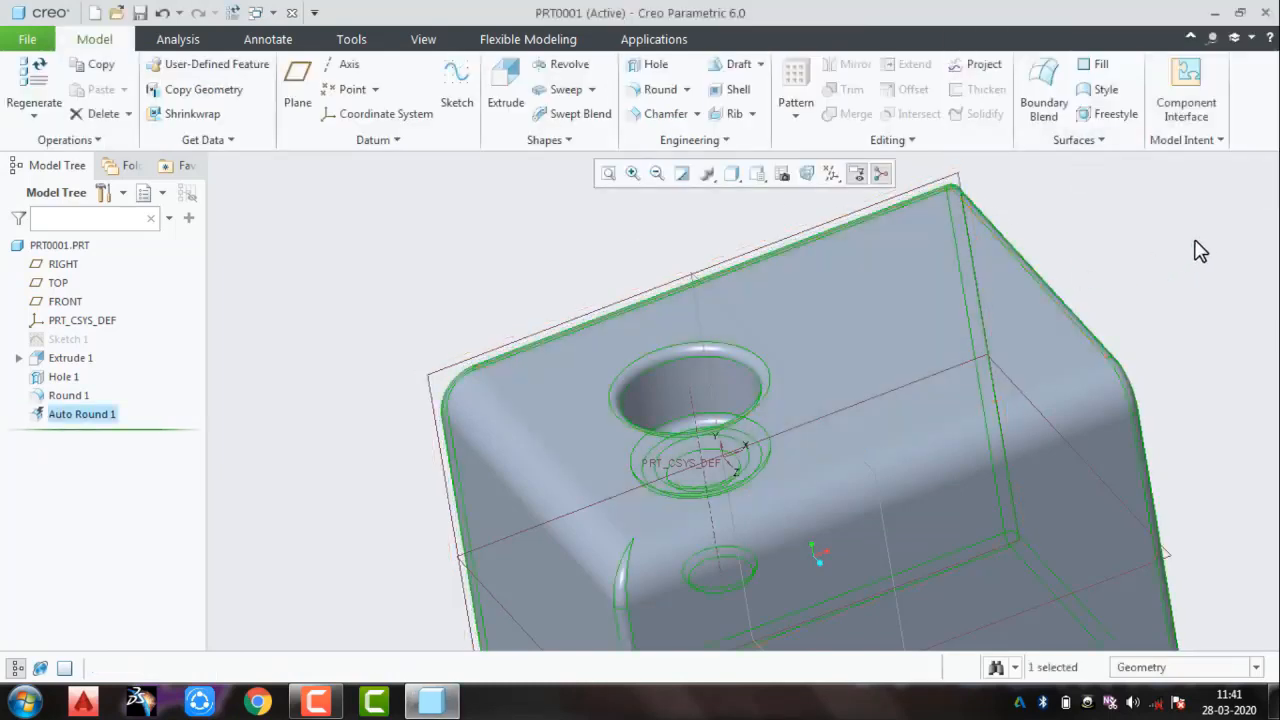
{"action": "left_click", "coordinate": [1177, 328]}
{"action": "middle_click_drag", "start_coordinate": [1176, 327], "coordinate": [760, 449]}
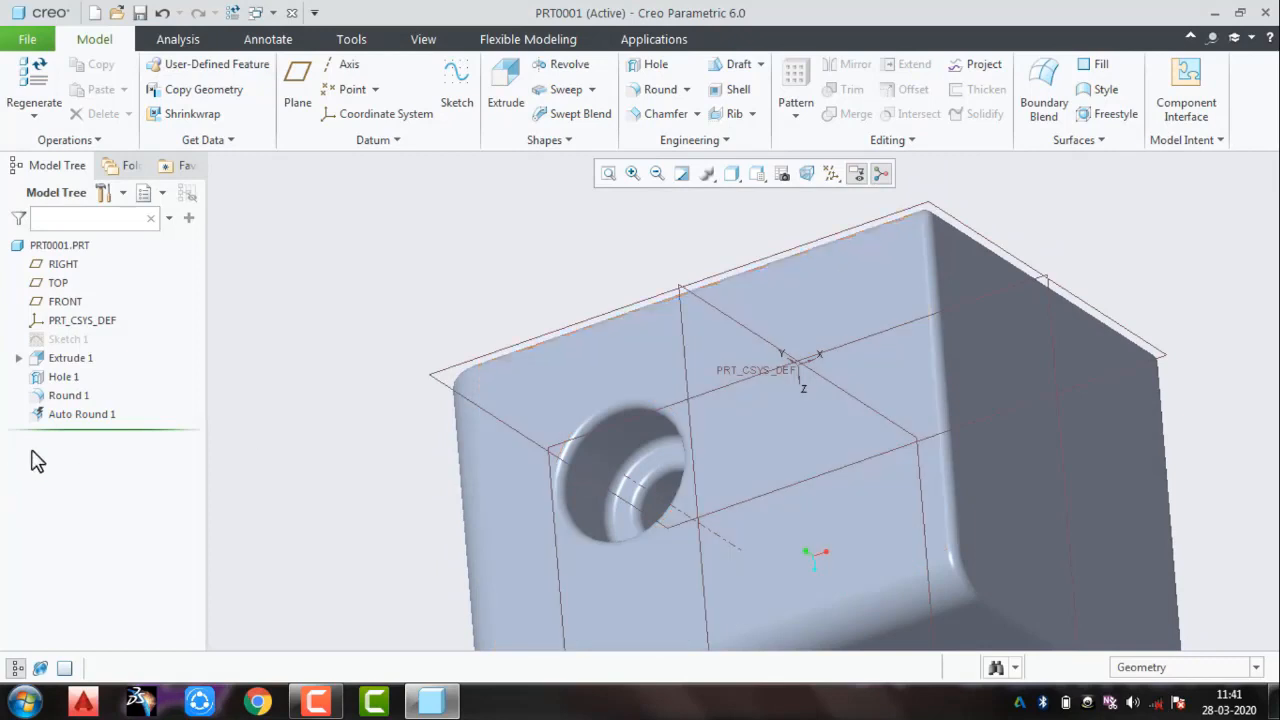
Step: Redefine the Auto Round with a convex radius of 20, keeping the concave radius the same
{"action": "left_click", "coordinate": [87, 414]}
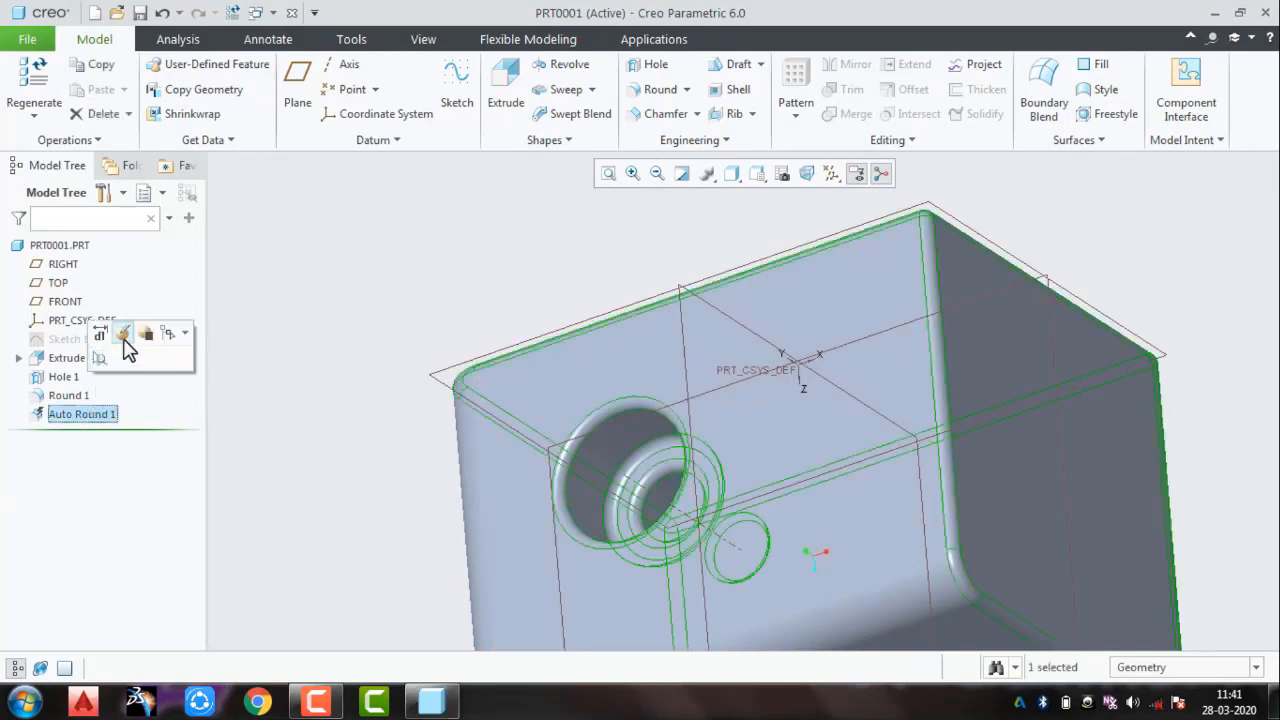
{"action": "left_click", "coordinate": [124, 338]}
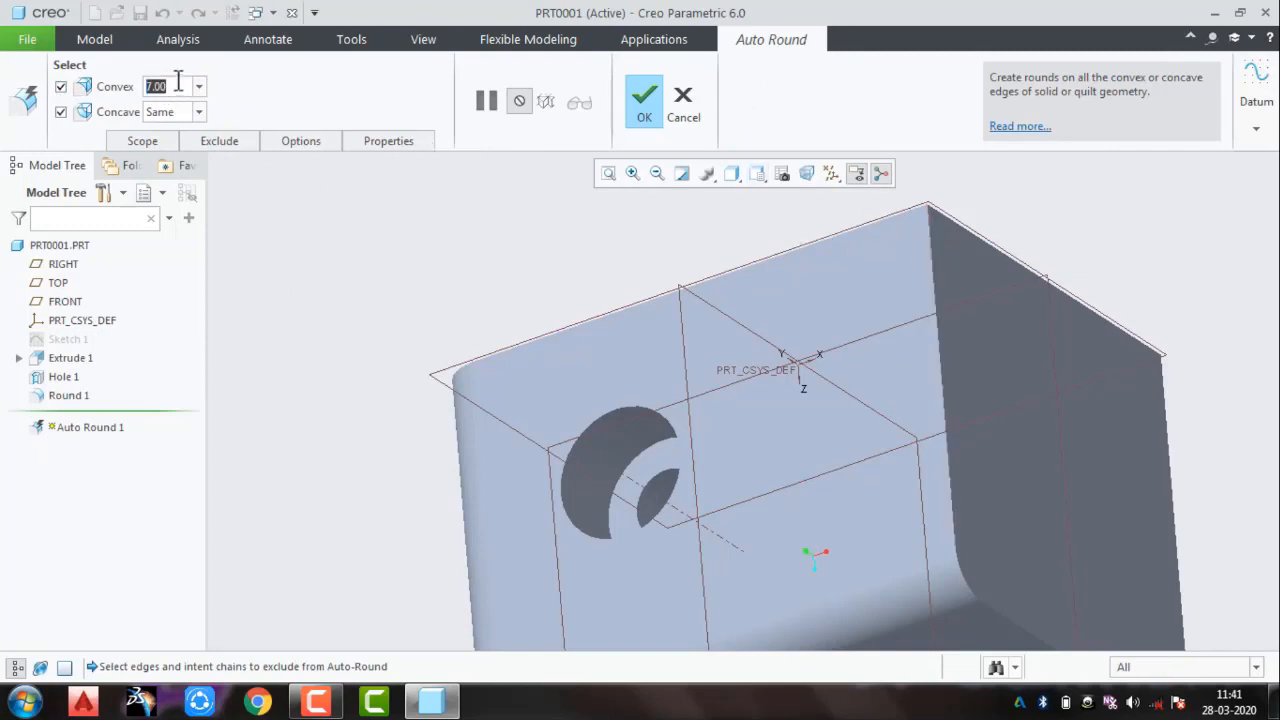
{"action": "type", "text": "20.00"}
{"action": "left_click", "coordinate": [647, 107]}
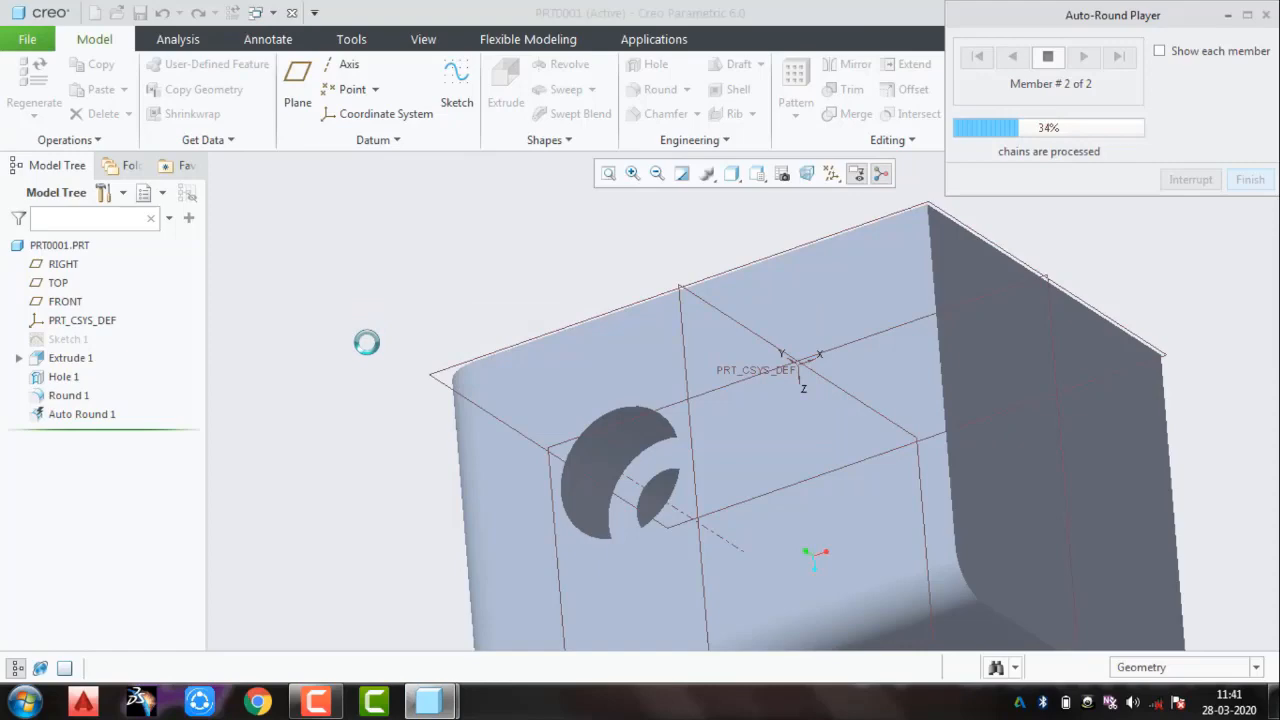
{"action": "middle_click_drag", "start_coordinate": [371, 349], "coordinate": [512, 341]}
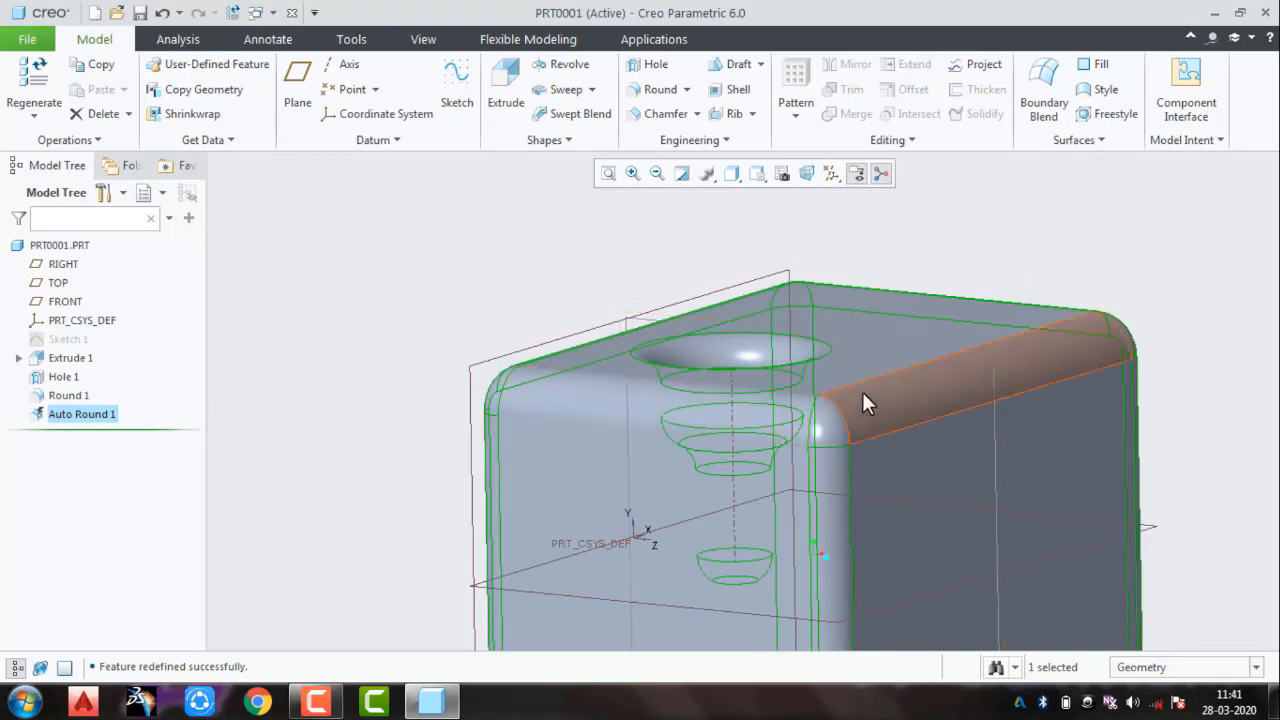
{"action": "left_click", "coordinate": [428, 247]}
{"action": "scroll", "coordinate": [421, 274], "scroll_direction": "down", "scroll_amount": 3}
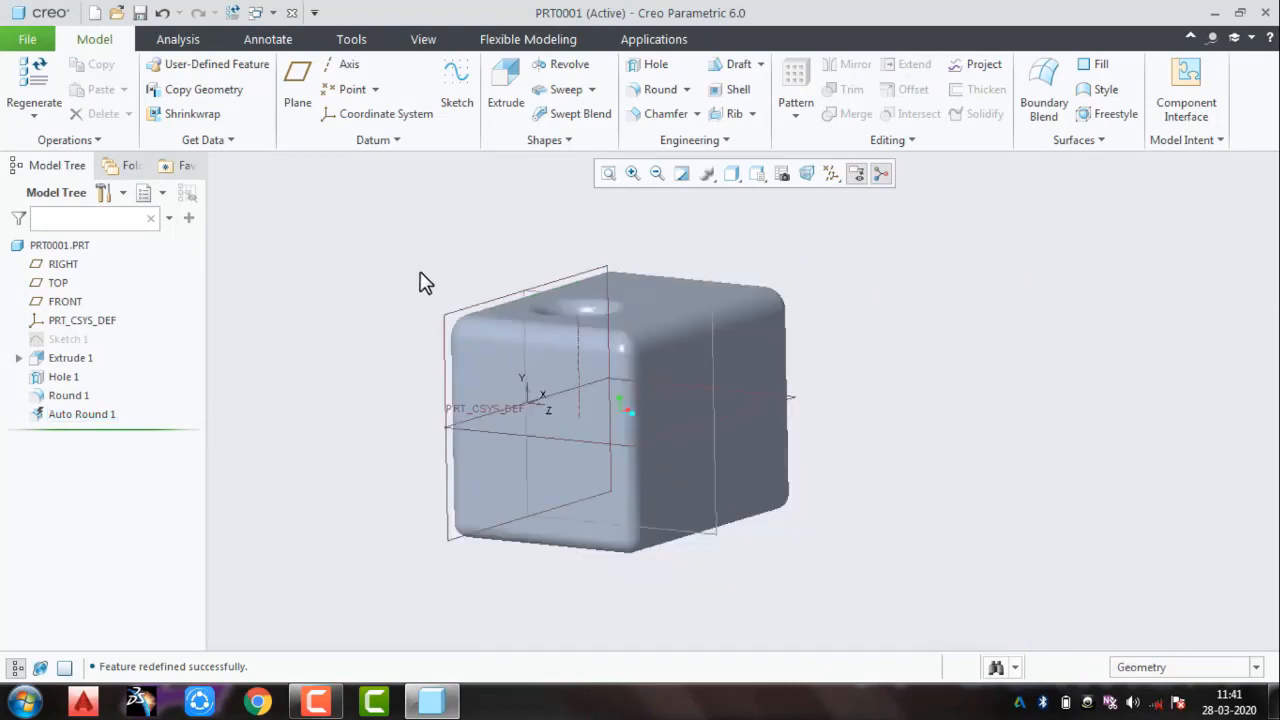
{"action": "middle_click_drag", "start_coordinate": [423, 280], "coordinate": [423, 306]}
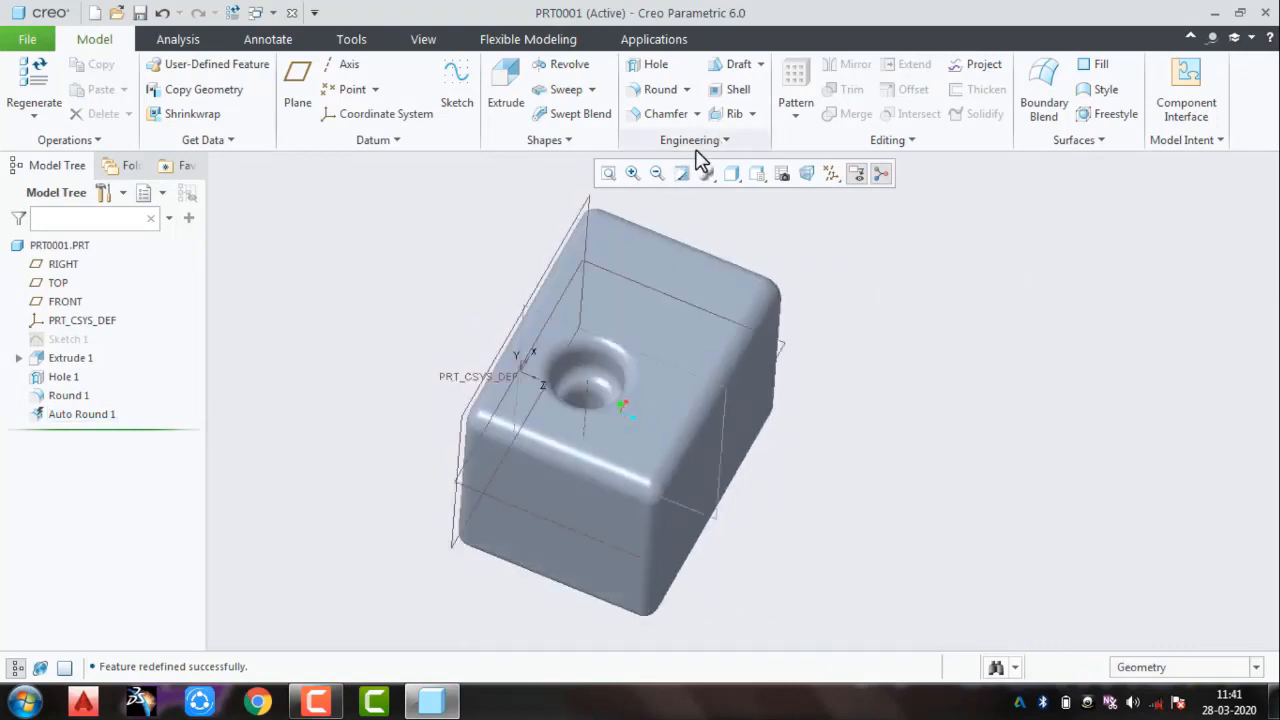
Step: Undo the Auto Round's radius change and the Auto Round itself
{"action": "key", "text": "ctrl+z"}
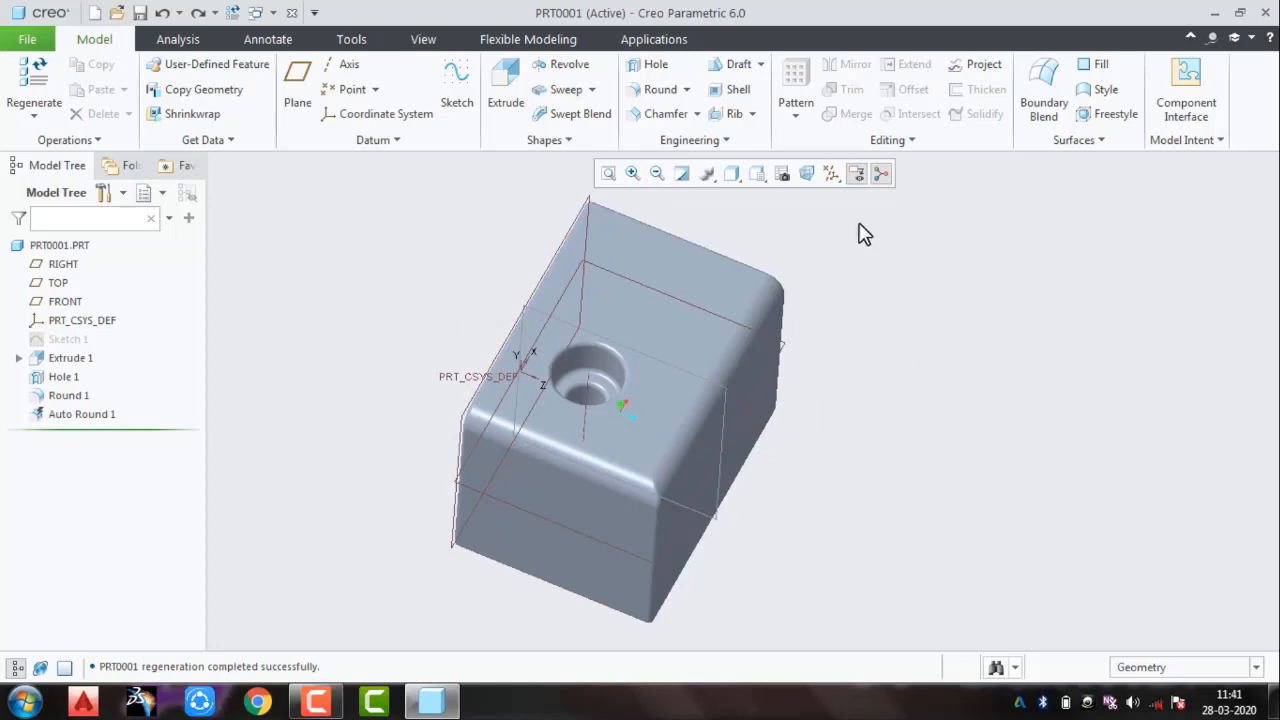
{"action": "left_click", "coordinate": [655, 89]}
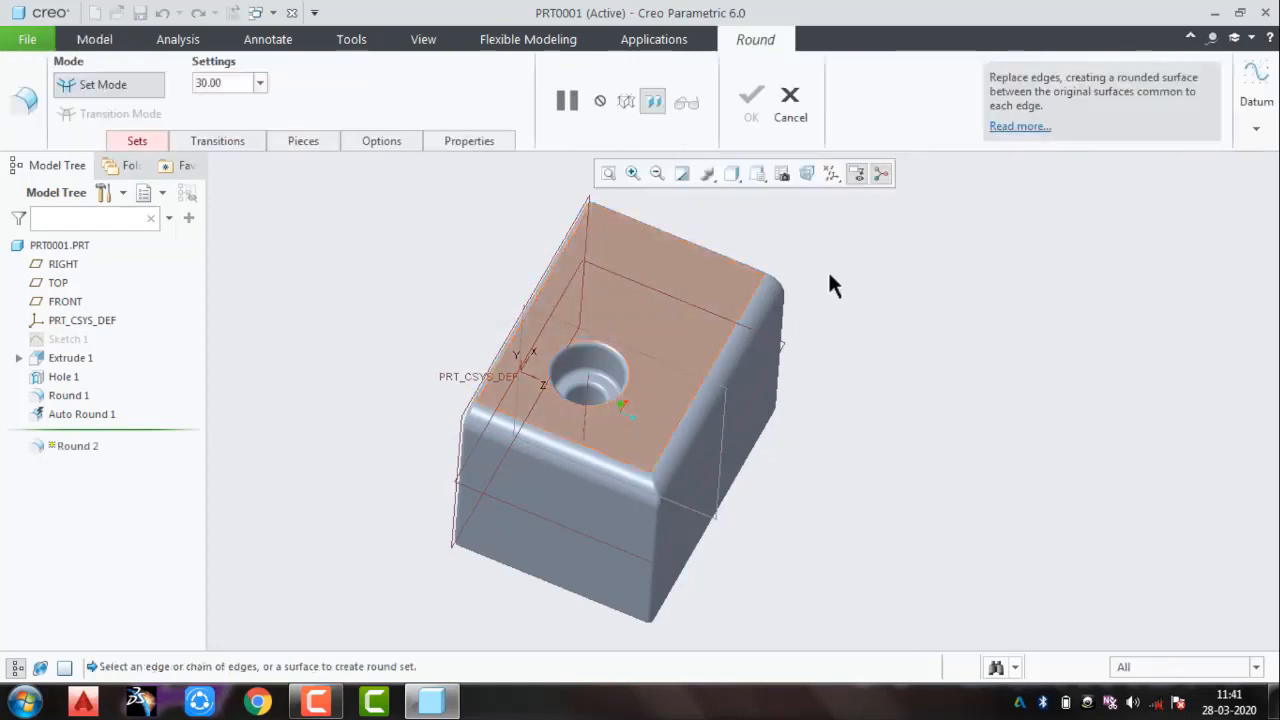
{"action": "key", "text": "Escape"}
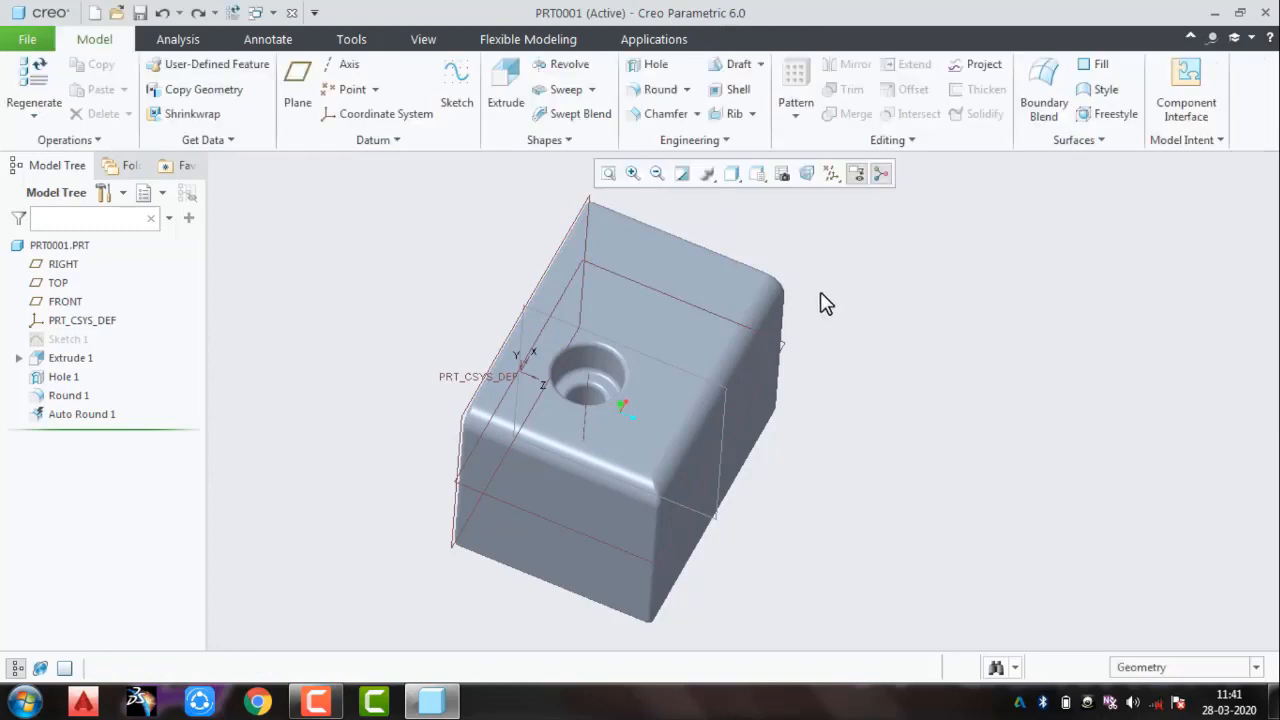
{"action": "key", "text": "ctrl+z"}
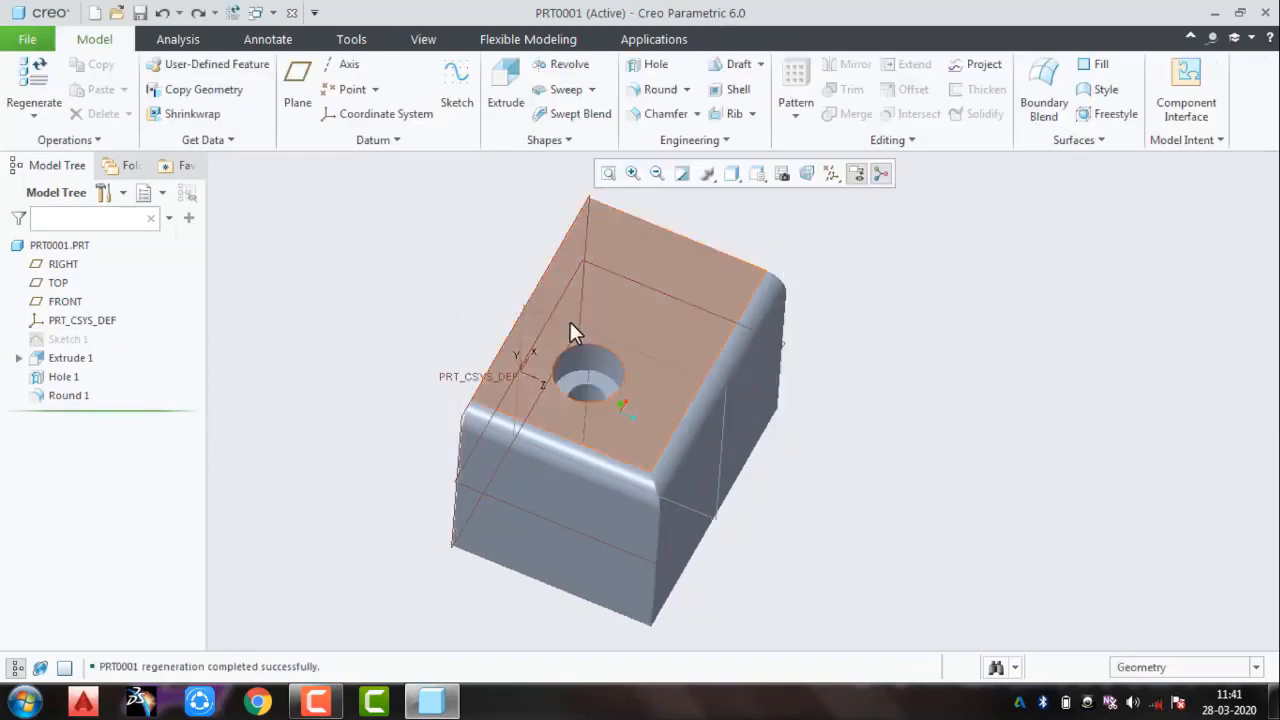
Step: Try a round of radius 30 on the sharp edge chain beside the hole, view it in Transition mode, and cancel it
{"action": "middle_click_drag", "start_coordinate": [570, 323], "coordinate": [604, 299]}
{"action": "scroll", "coordinate": [604, 299], "scroll_direction": "up", "scroll_amount": 4}
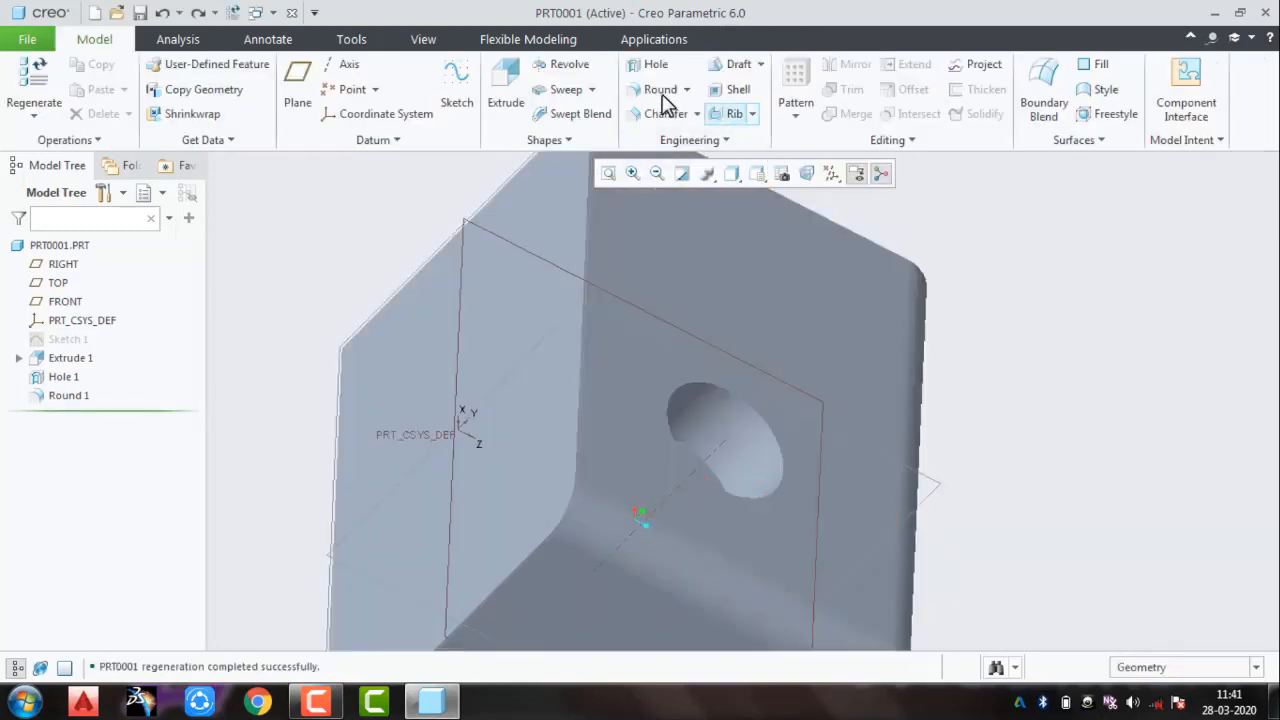
{"action": "left_click", "coordinate": [660, 90]}
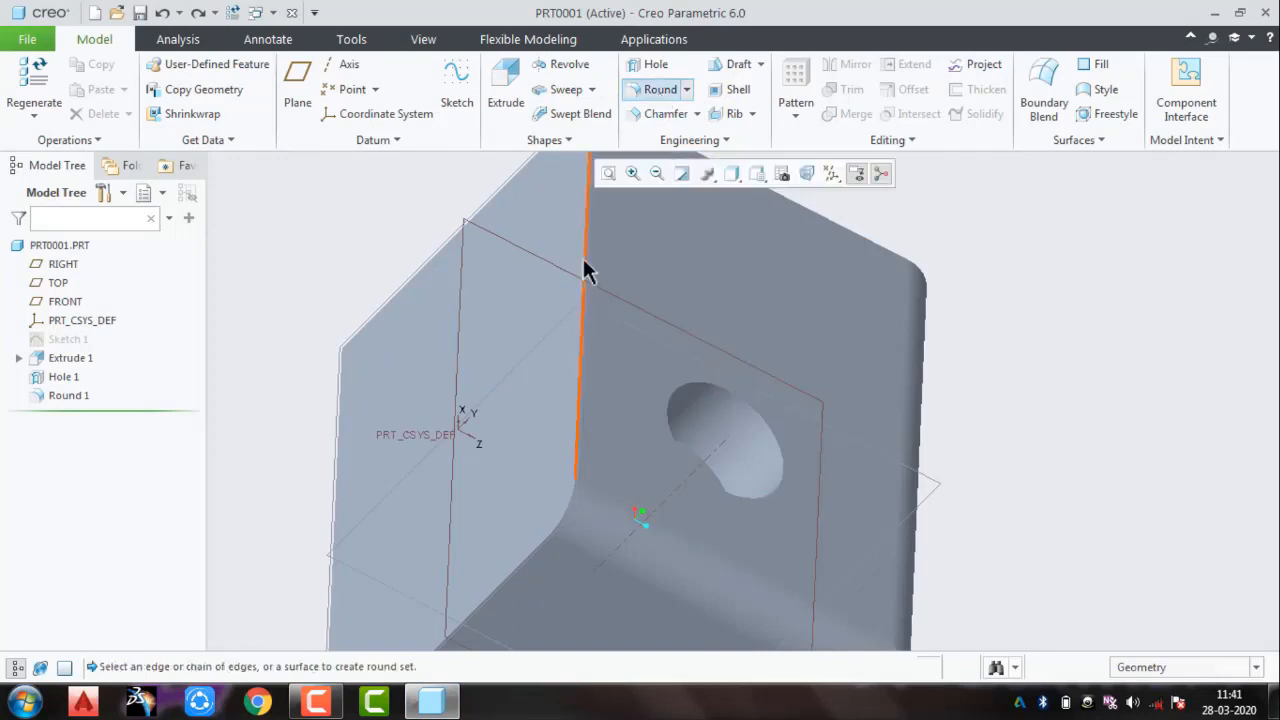
{"action": "left_click", "coordinate": [587, 272]}
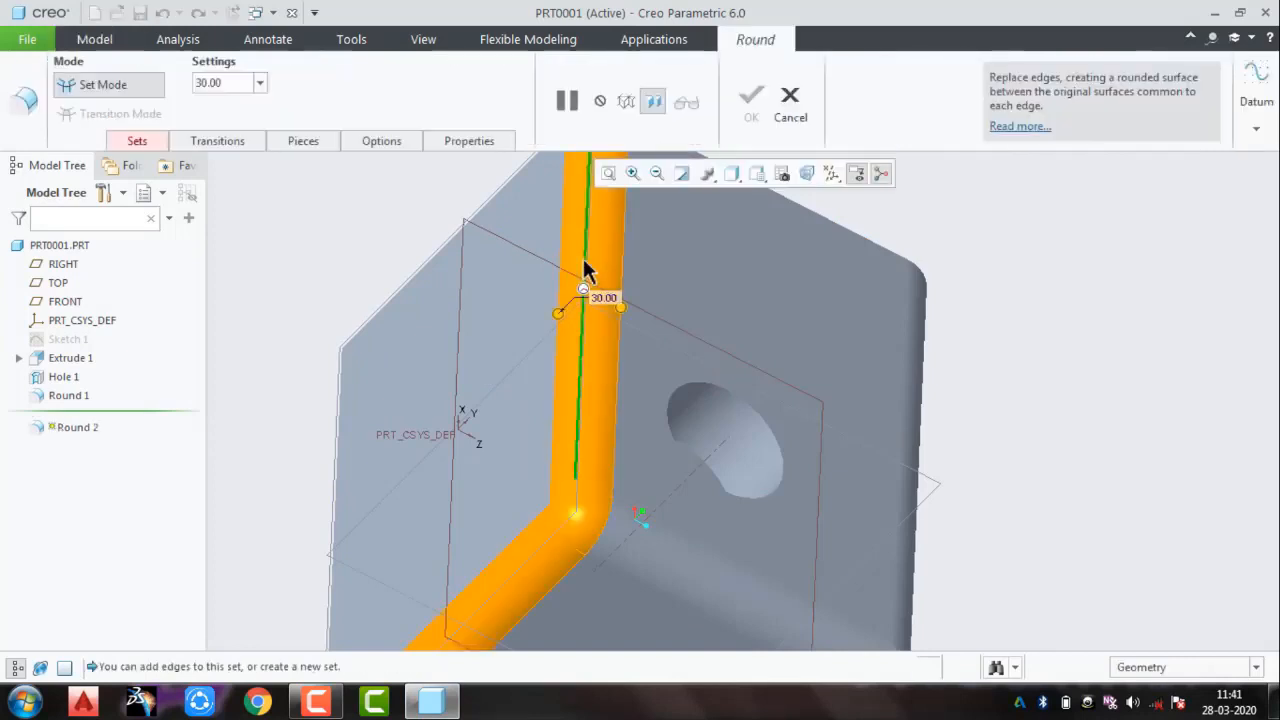
{"action": "scroll", "coordinate": [428, 360], "scroll_direction": "up", "scroll_amount": 3}
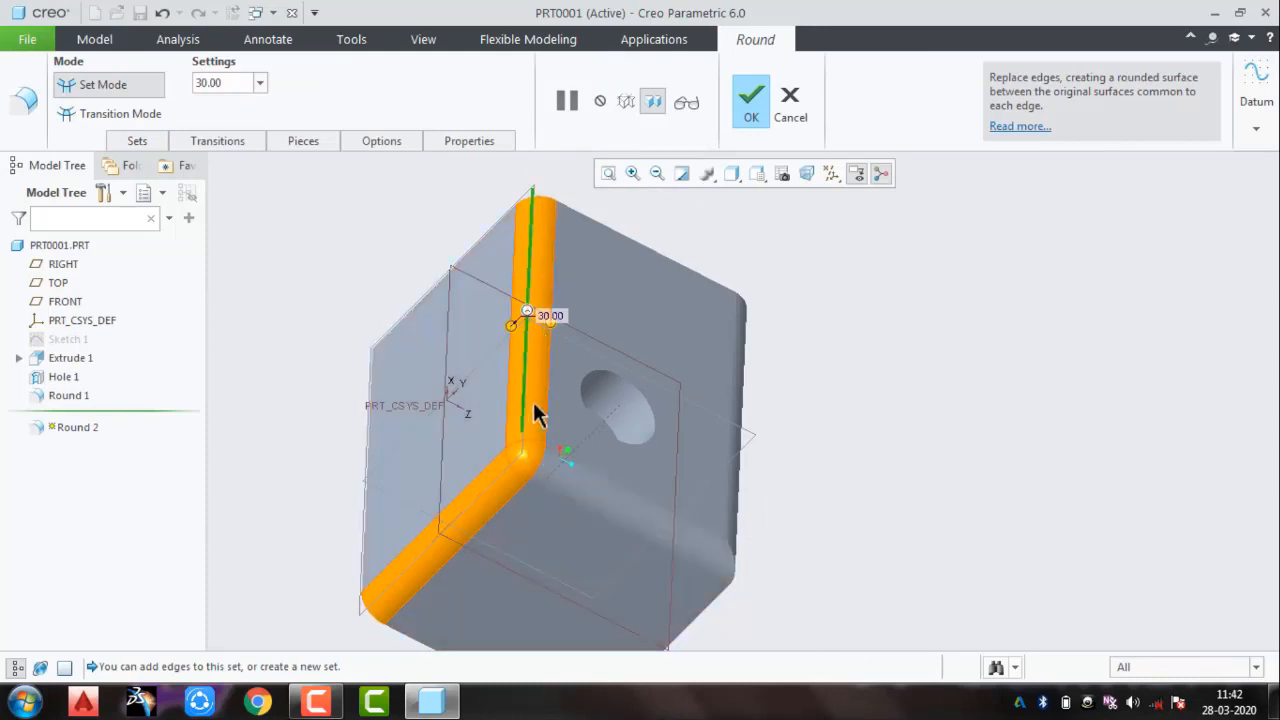
{"action": "left_click", "coordinate": [125, 117]}
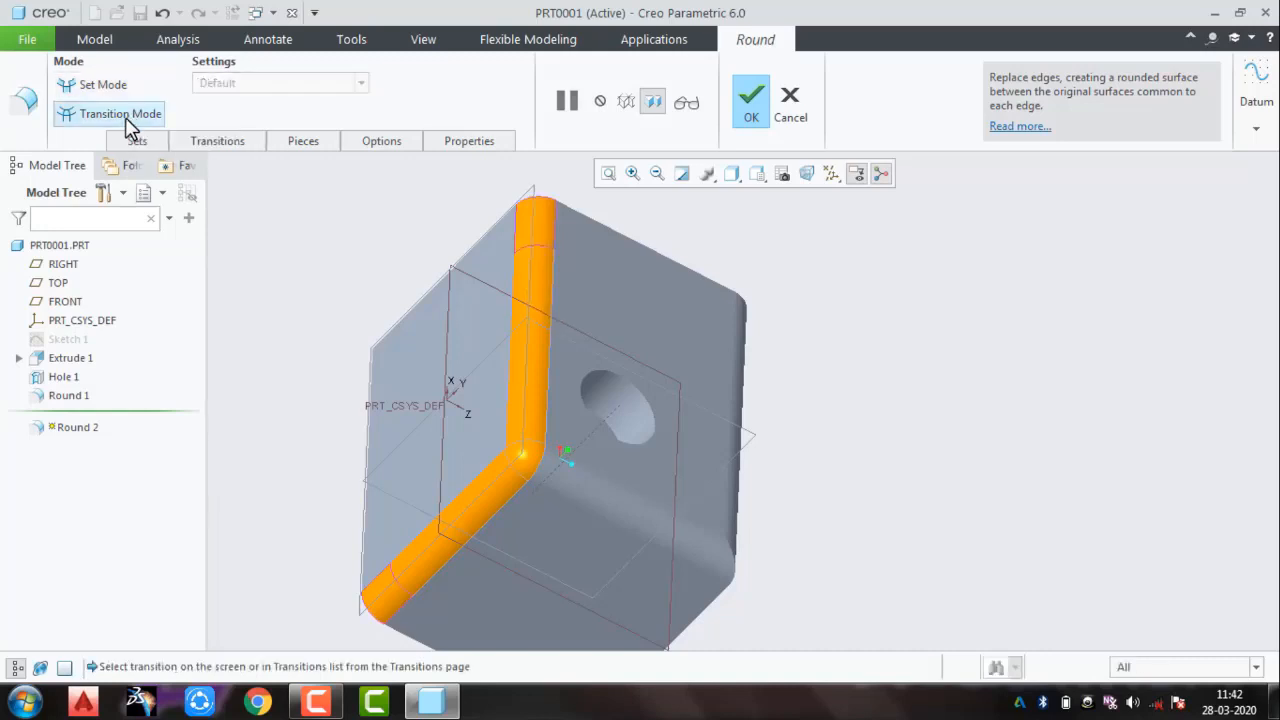
{"action": "left_click", "coordinate": [790, 115]}
{"action": "left_click", "coordinate": [640, 386]}
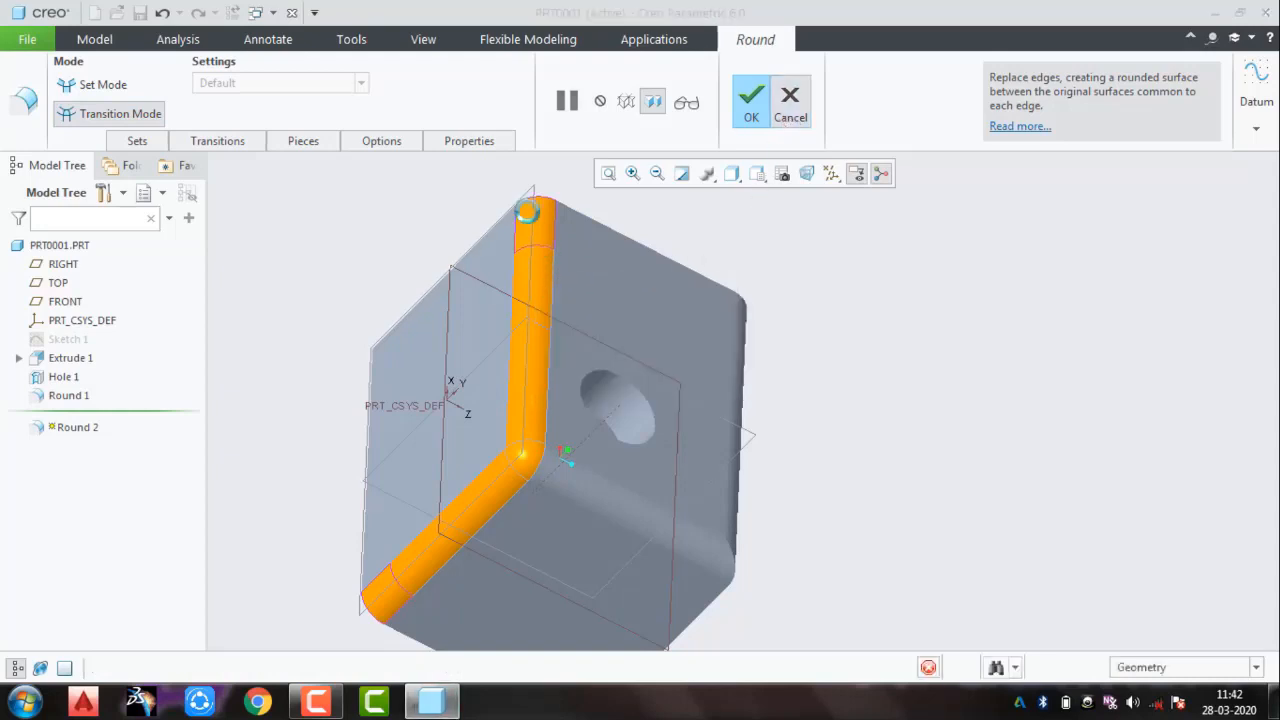
Step: Start a round of radius 30 on a straight sharp edge of the block's flat end face and open its set definition
{"action": "left_click", "coordinate": [677, 95]}
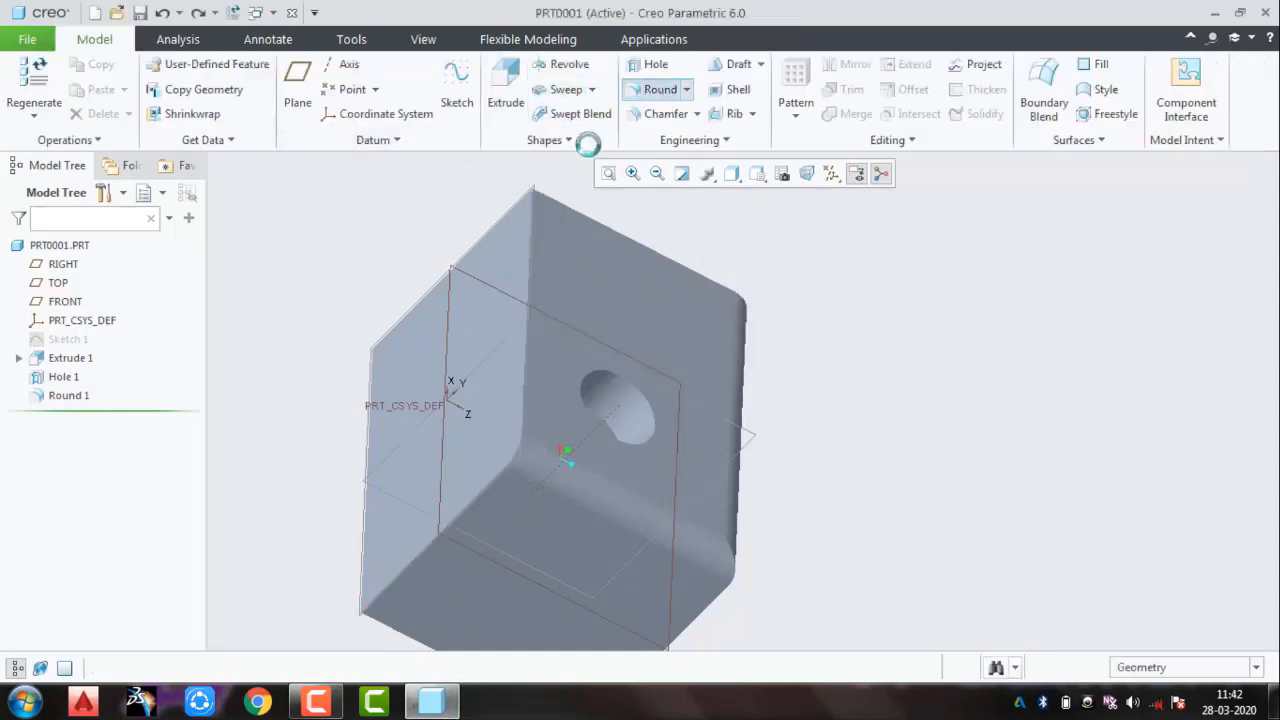
{"action": "middle_click_drag", "start_coordinate": [470, 222], "coordinate": [493, 268]}
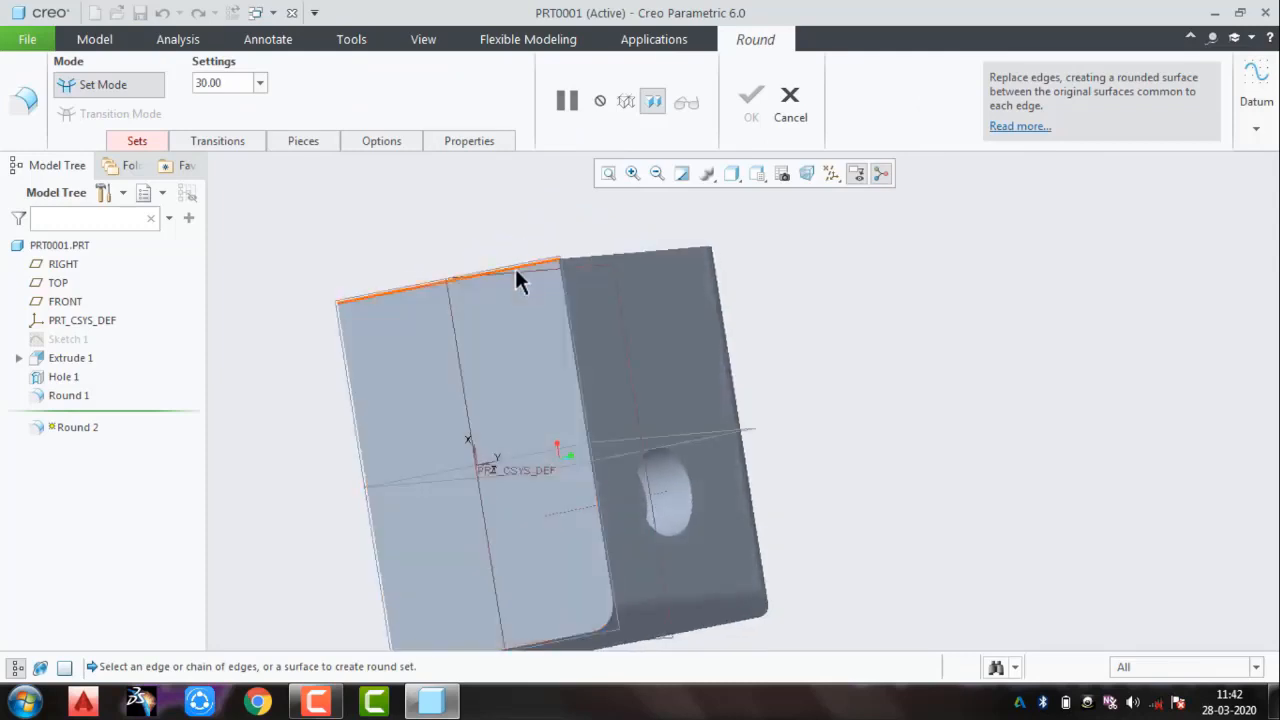
{"action": "left_click", "coordinate": [514, 265]}
{"action": "middle_click_drag", "start_coordinate": [479, 185], "coordinate": [504, 221]}
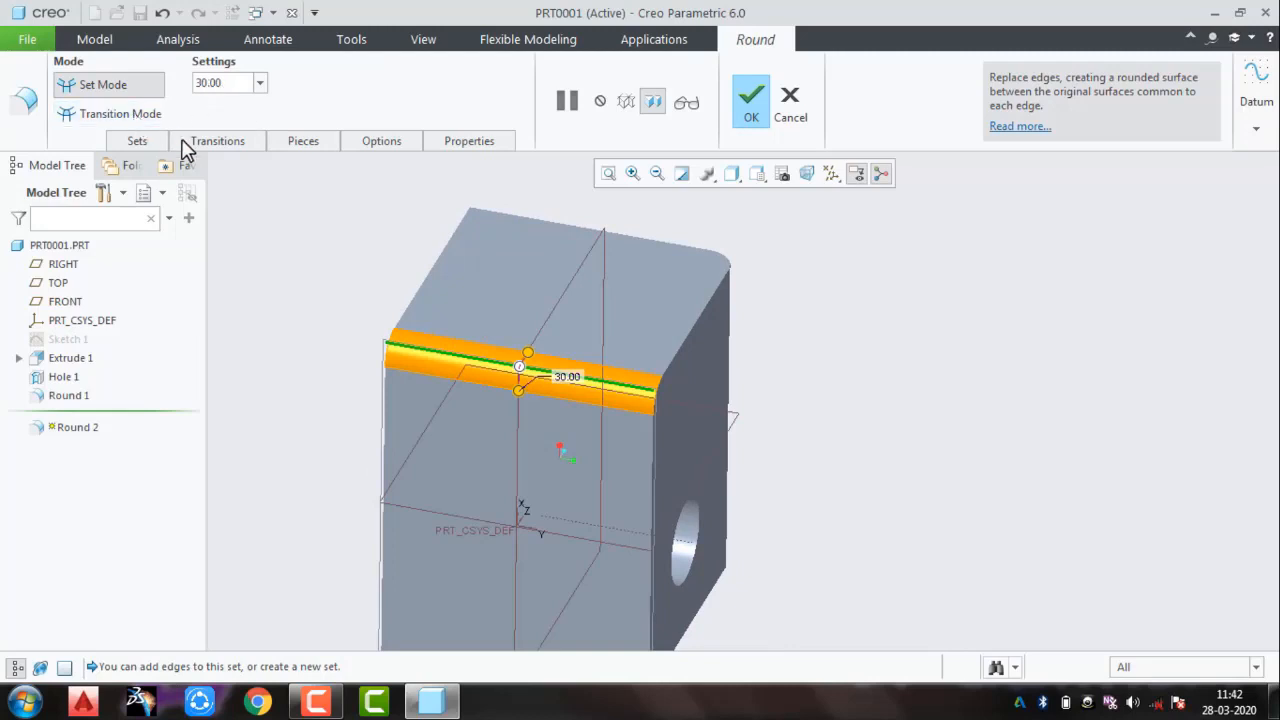
{"action": "left_click", "coordinate": [152, 143]}
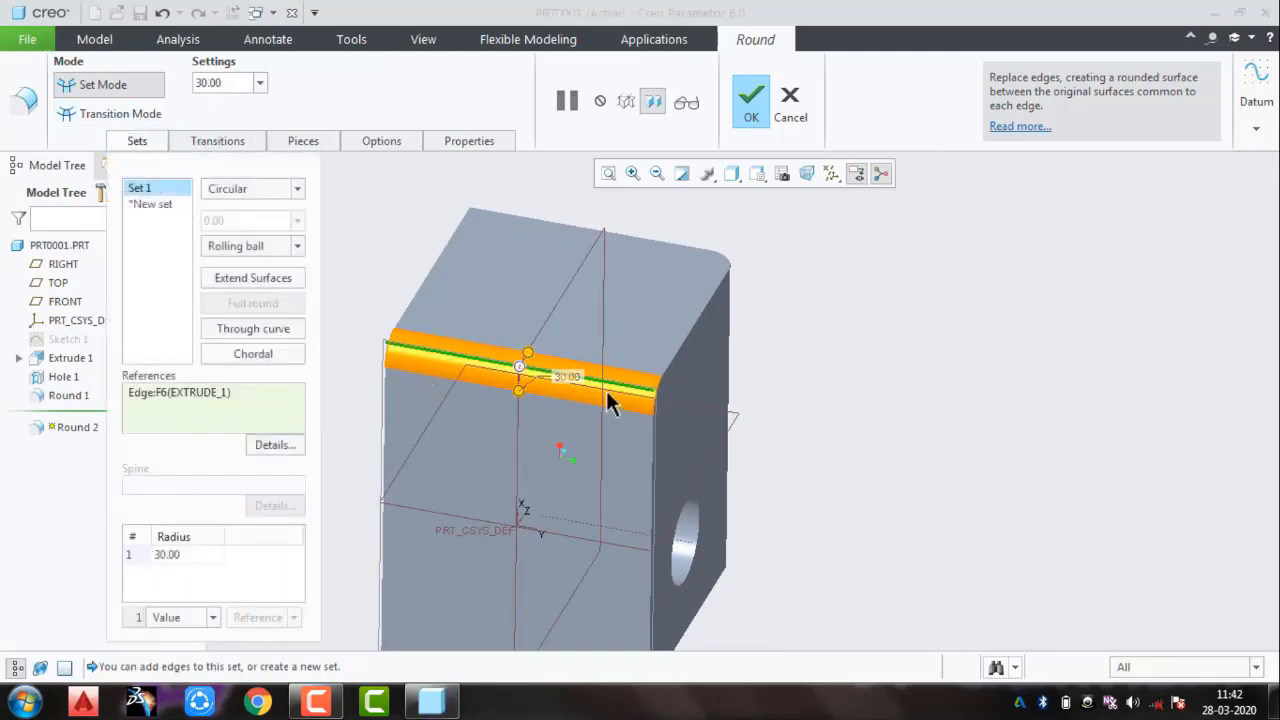
{"action": "scroll", "coordinate": [541, 430], "scroll_direction": "up", "scroll_amount": 2}
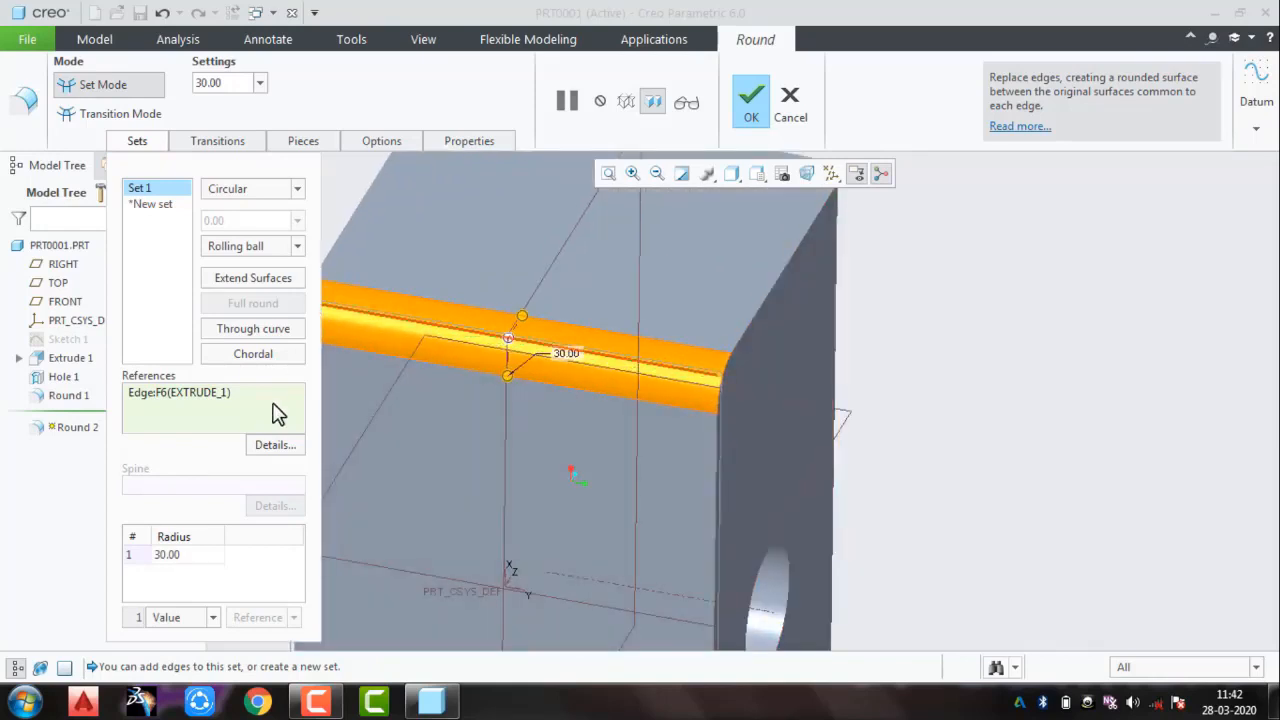
Step: Add a second radius to the round set and set it to 20 at the edge's end nearest the hole face
{"action": "left_click", "coordinate": [196, 558]}
{"action": "left_click", "coordinate": [196, 558]}
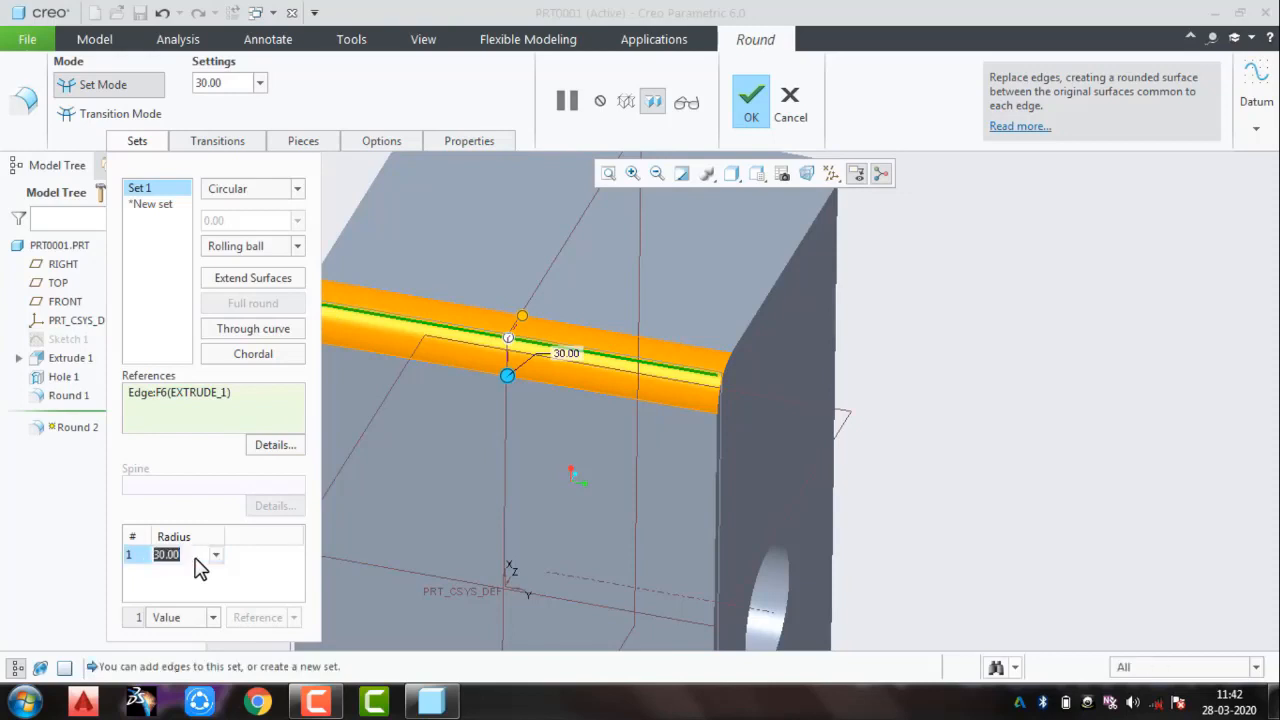
{"action": "right_click", "coordinate": [197, 560]}
{"action": "left_click", "coordinate": [217, 560]}
{"action": "right_click", "coordinate": [232, 566]}
{"action": "left_click", "coordinate": [258, 570]}
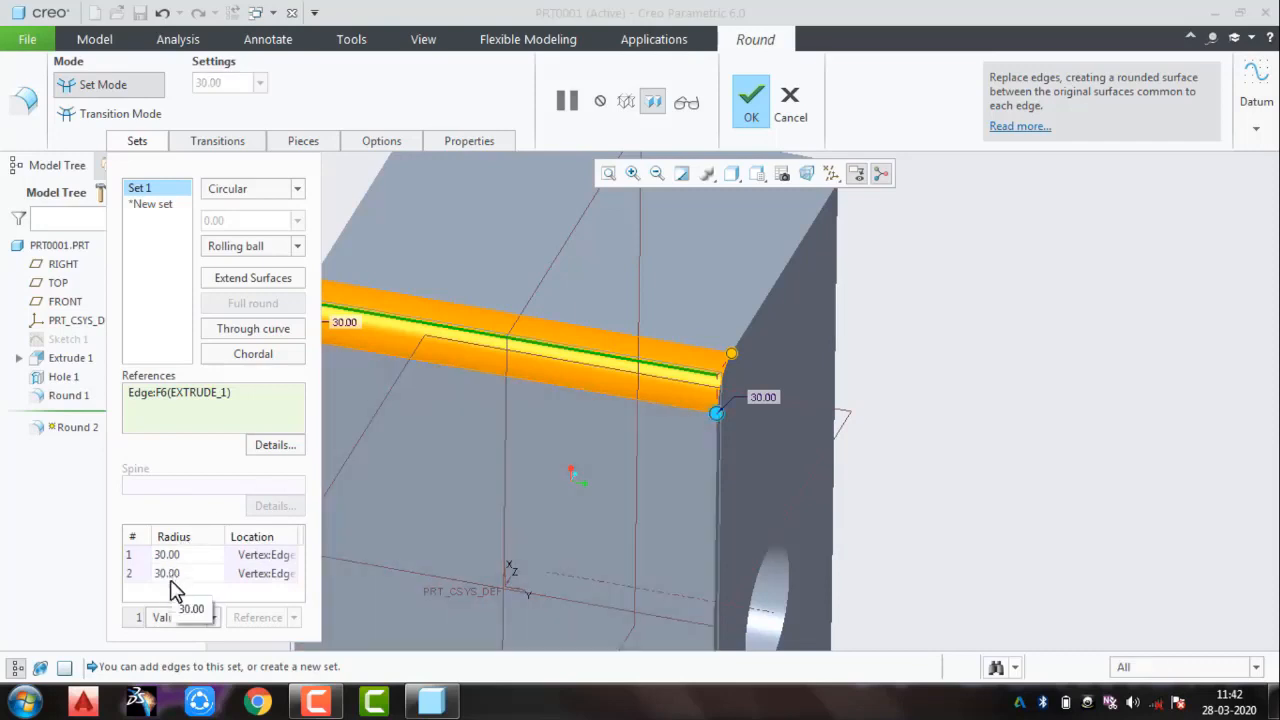
{"action": "left_click", "coordinate": [170, 577]}
{"action": "left_click", "coordinate": [170, 577]}
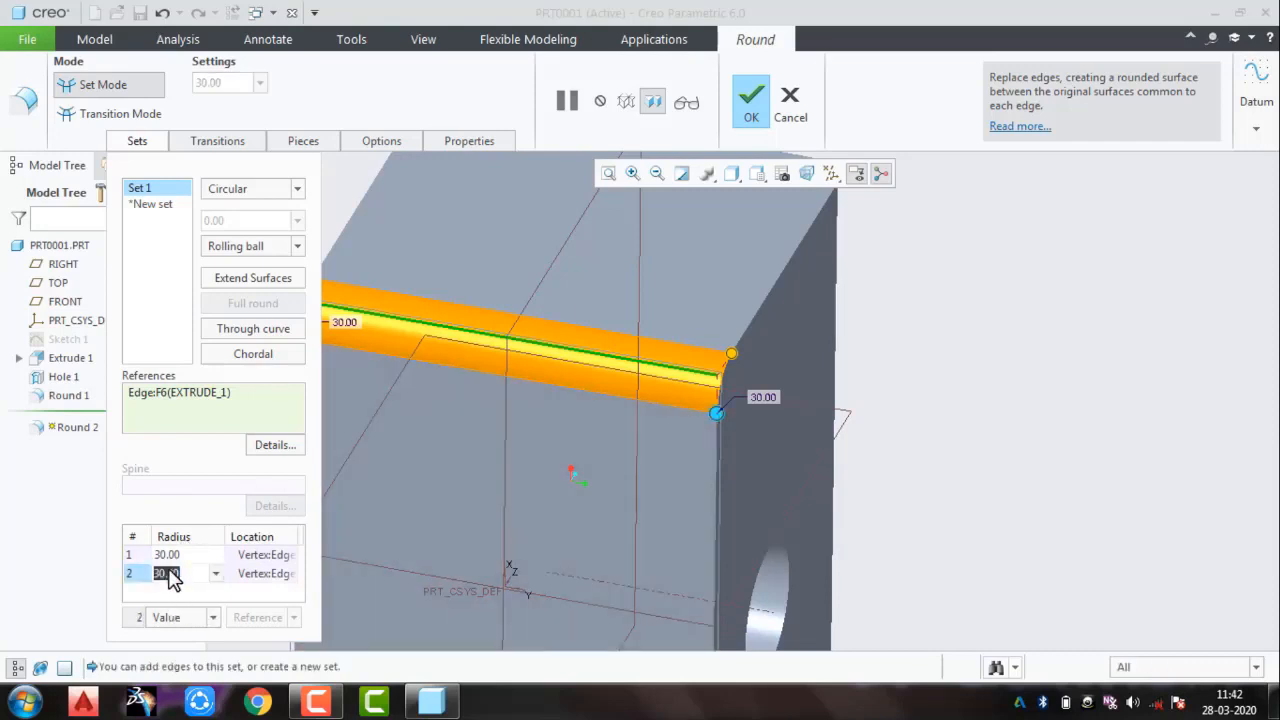
{"action": "type", "text": "20"}
{"action": "key", "text": "Return"}
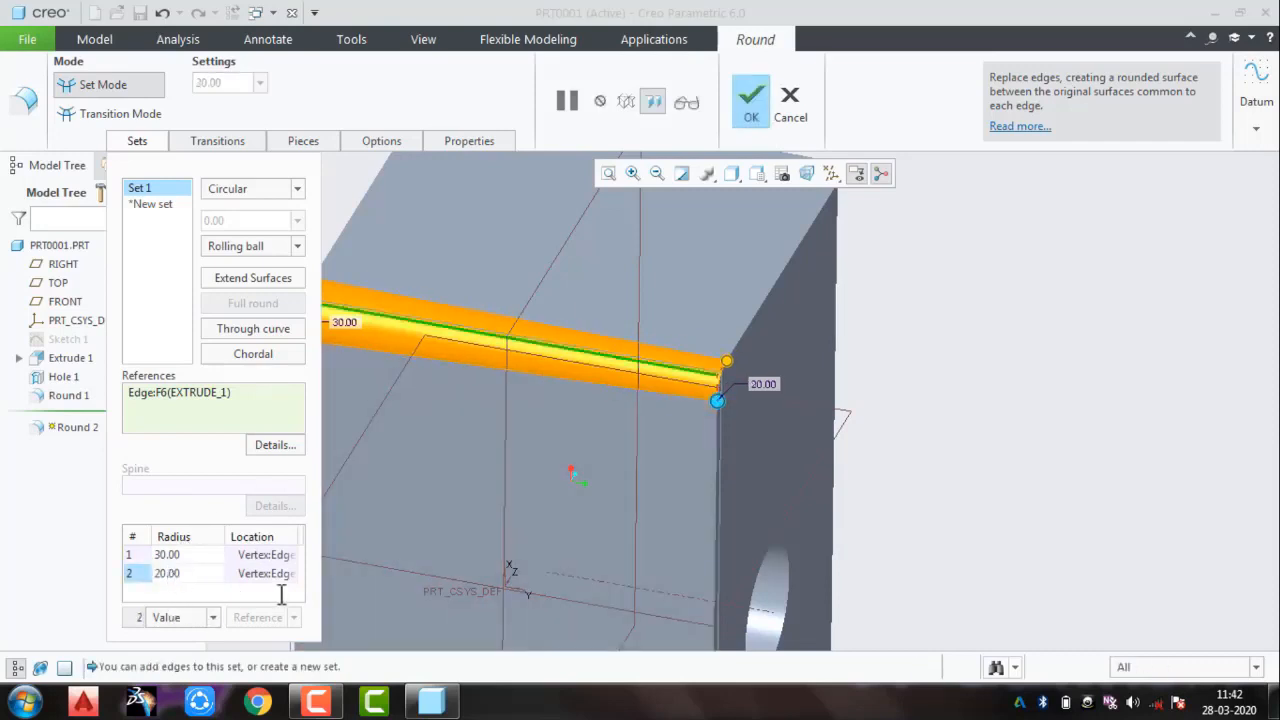
Step: Add a third radius to the variable round at location ratio 0.5 along the edge and set it to 10
{"action": "middle_click_drag", "start_coordinate": [594, 503], "coordinate": [598, 508]}
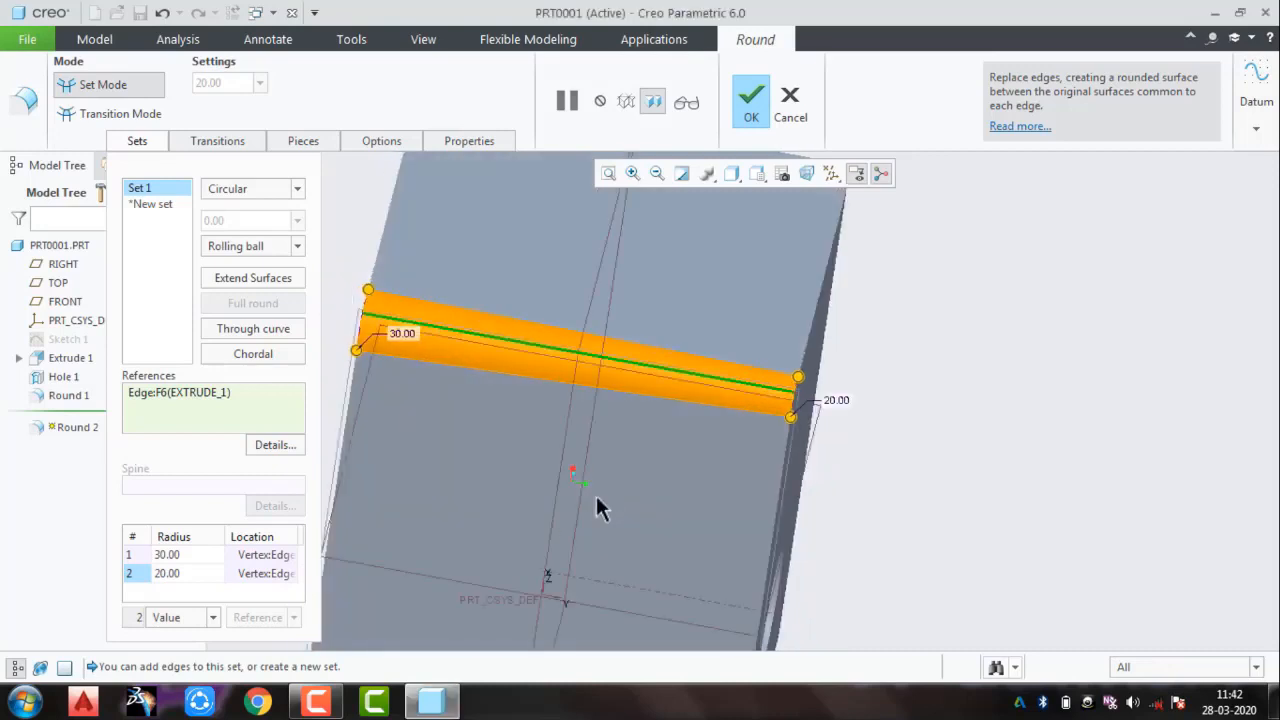
{"action": "right_click", "coordinate": [178, 597]}
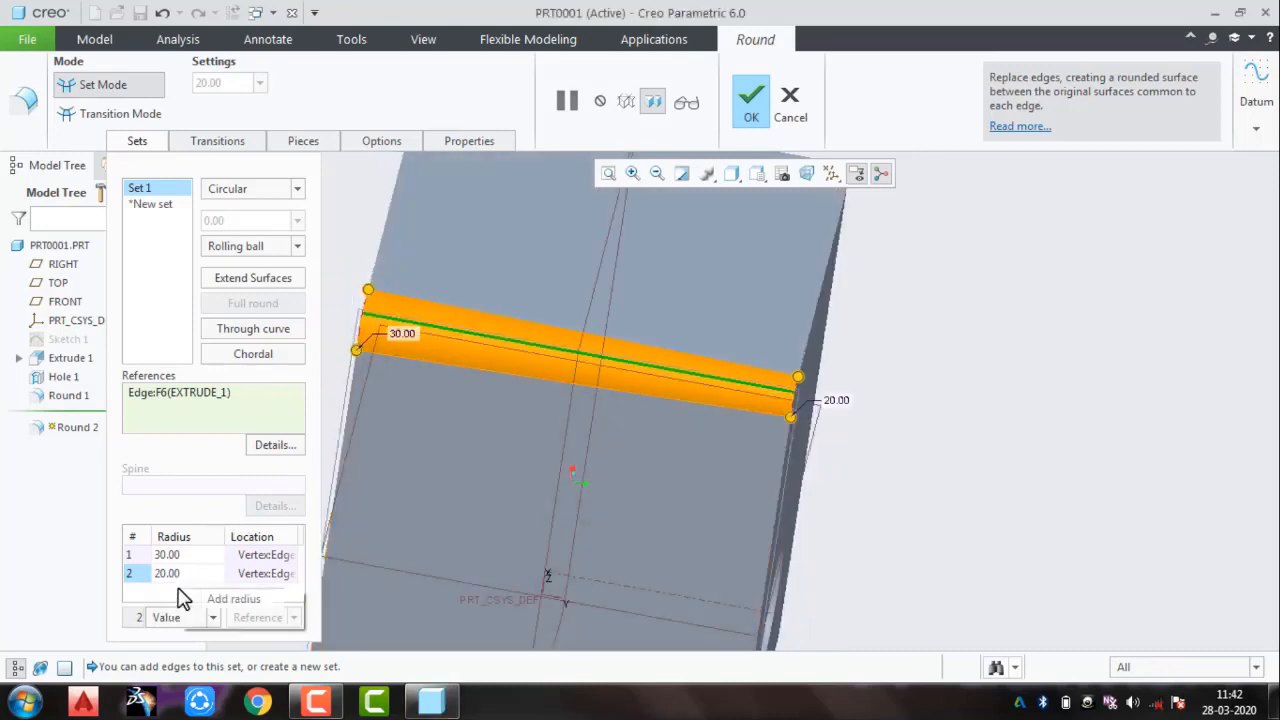
{"action": "left_click", "coordinate": [205, 598]}
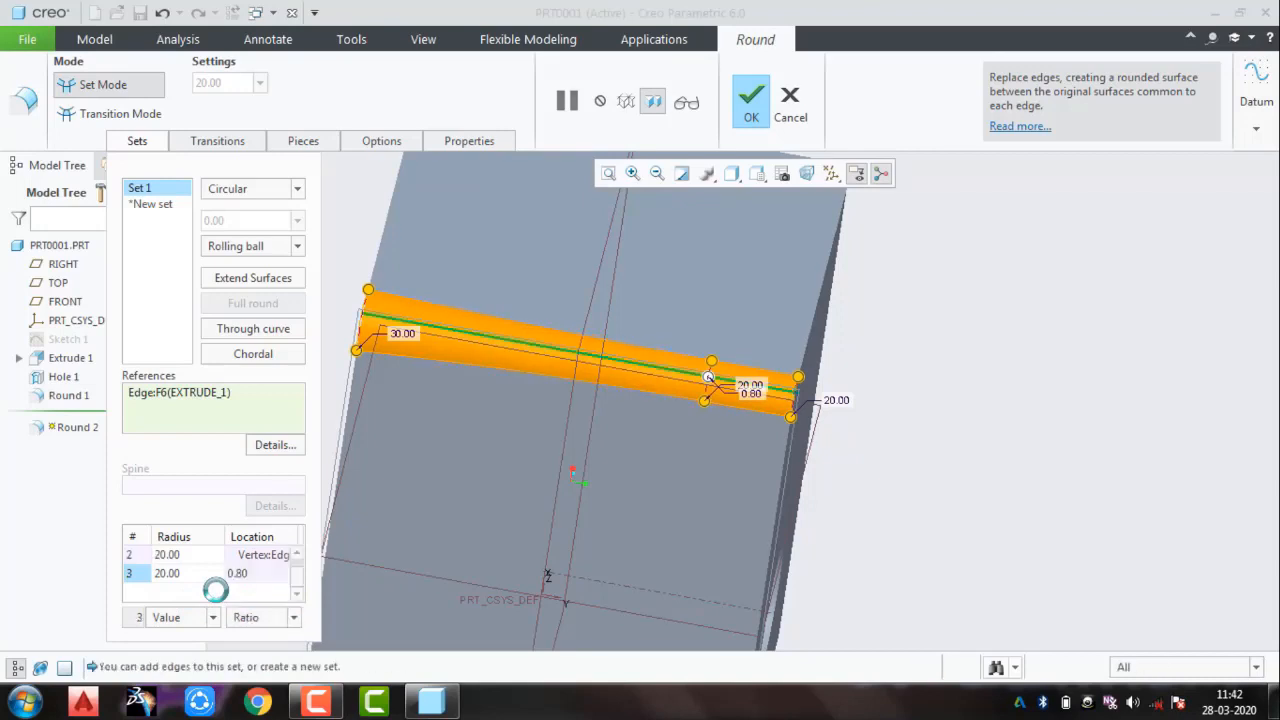
{"action": "right_click", "coordinate": [218, 594]}
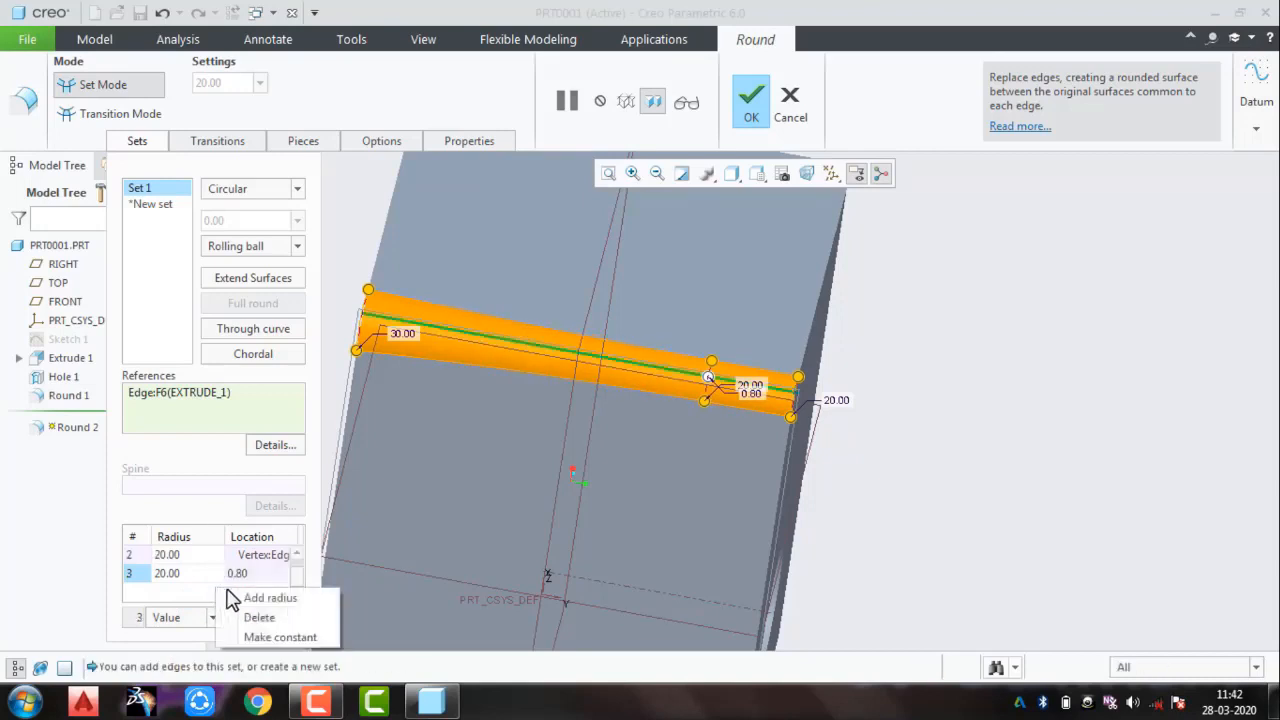
{"action": "left_click", "coordinate": [257, 575]}
{"action": "left_click", "coordinate": [258, 575]}
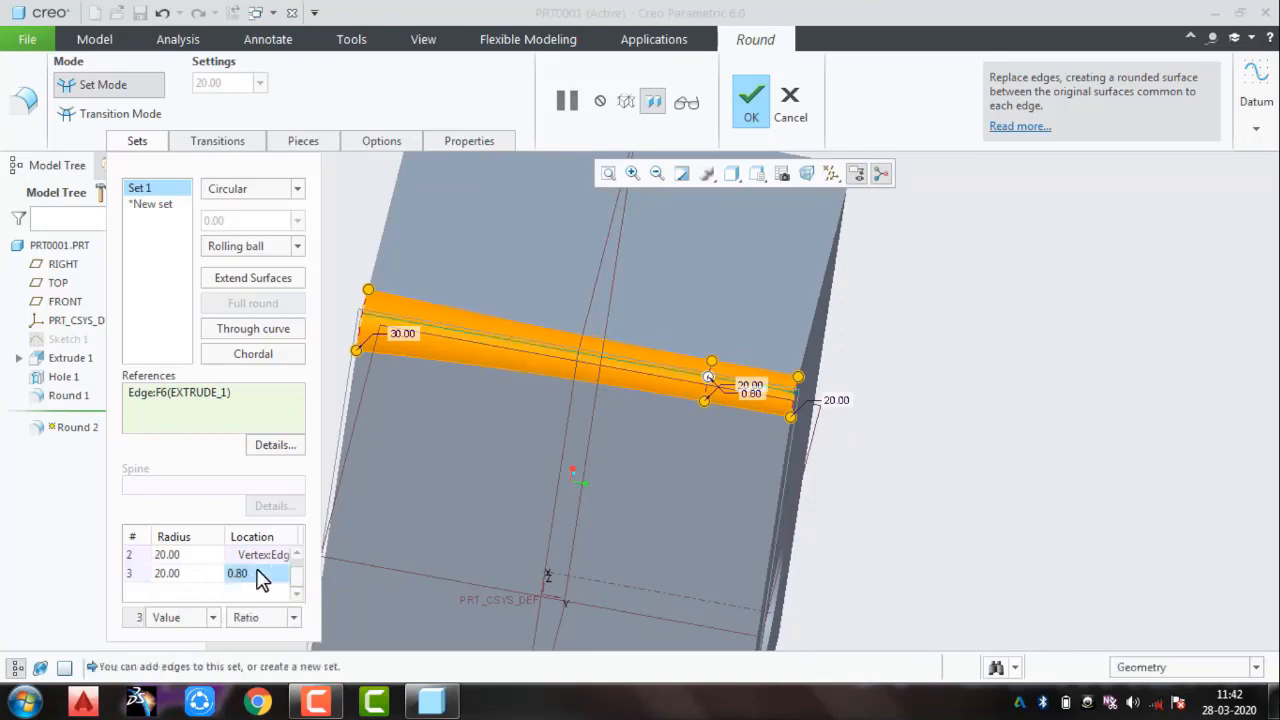
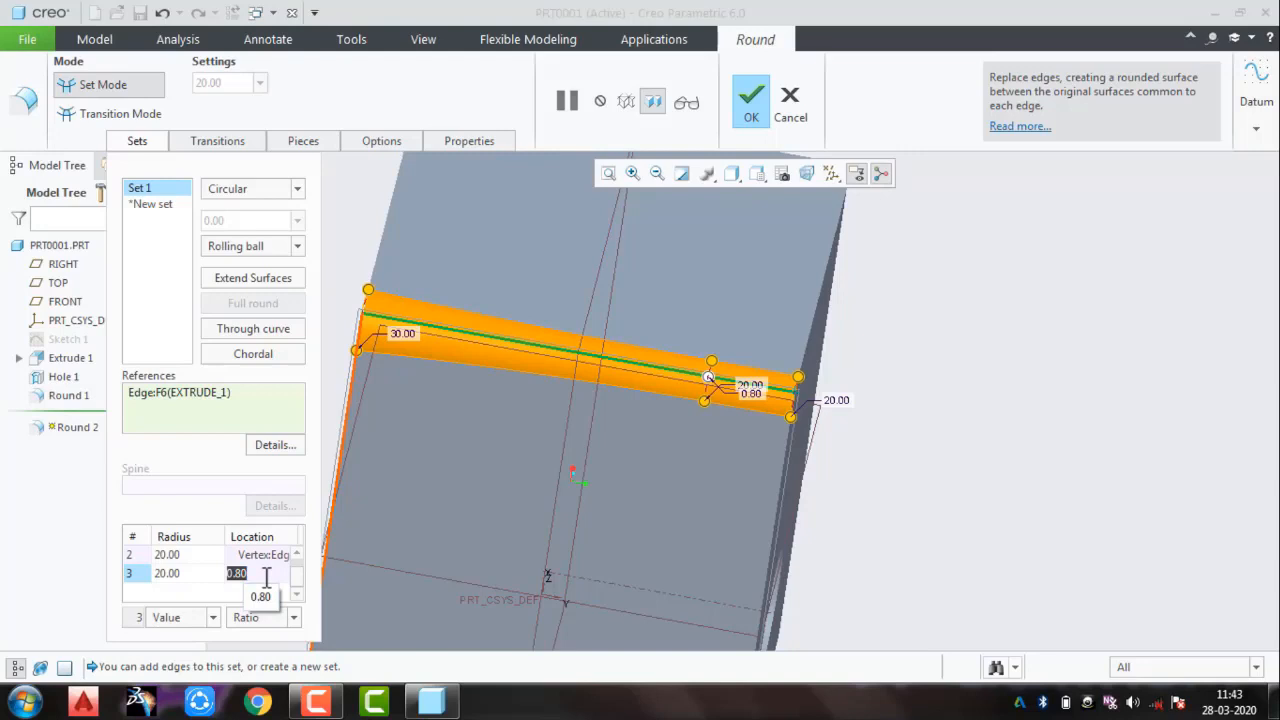
{"action": "key", "text": "BackSpace"}
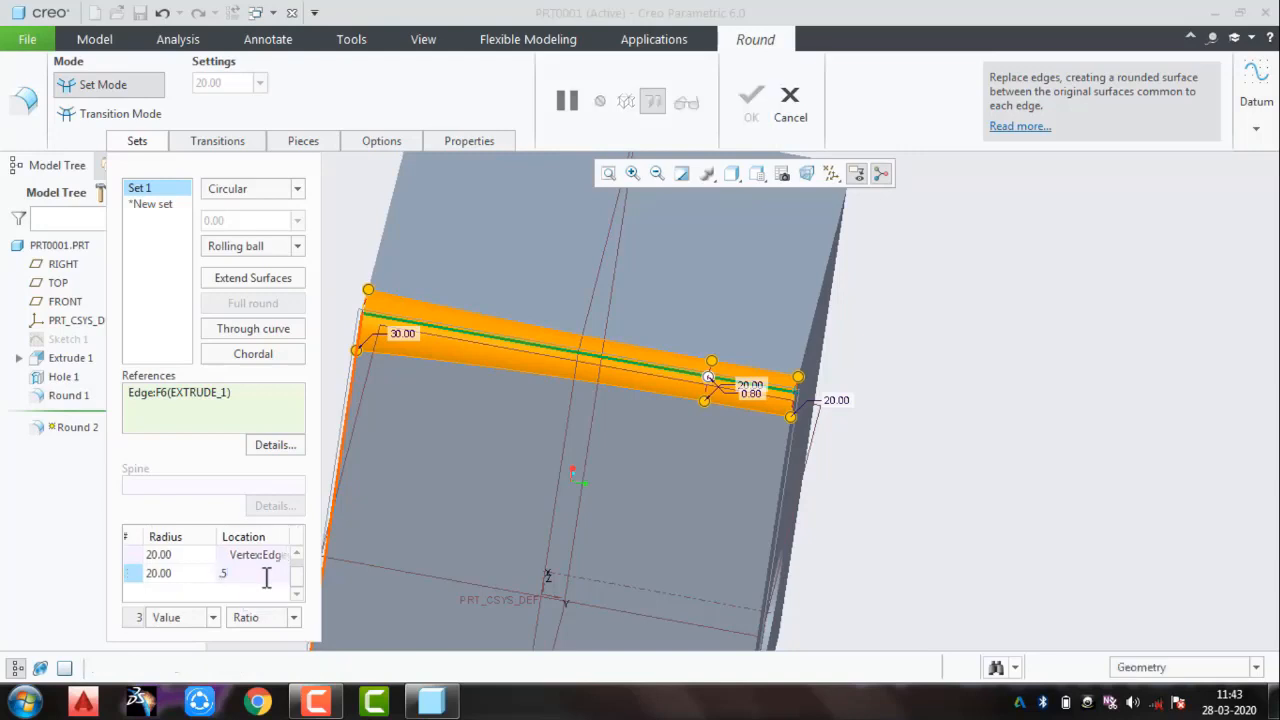
{"action": "double_click", "coordinate": [177, 578]}
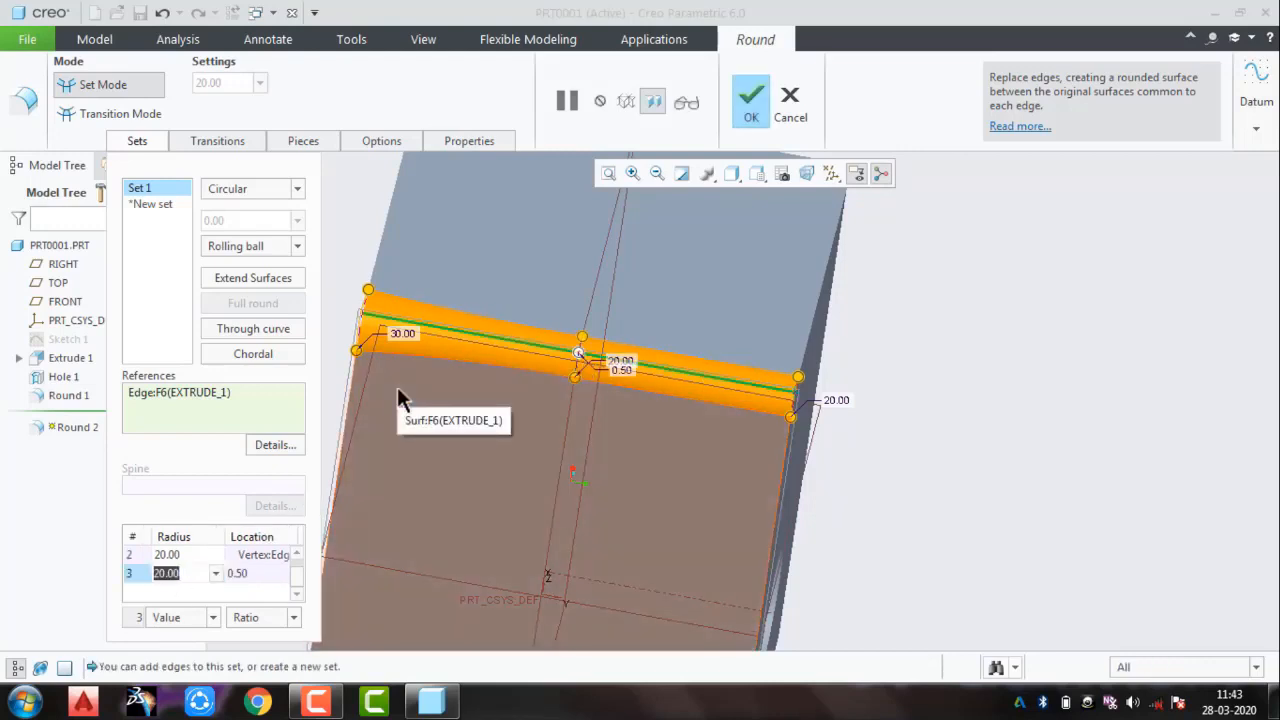
{"action": "type", "text": "10"}
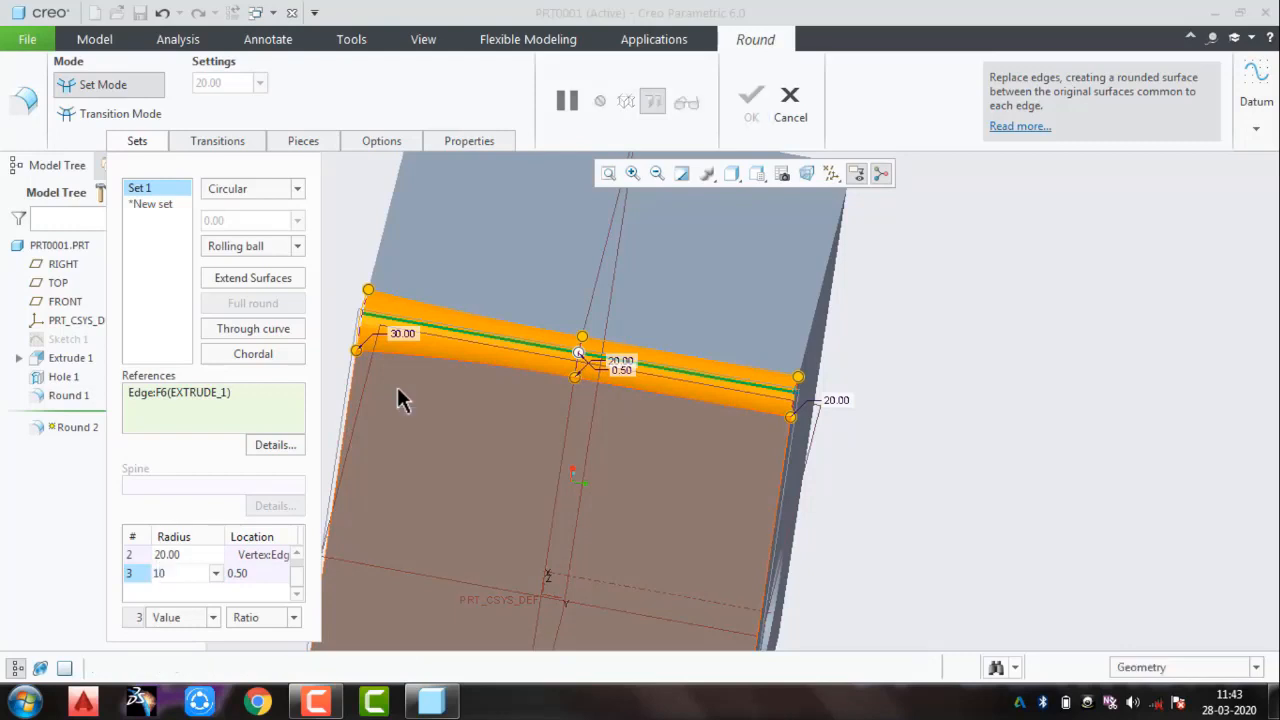
{"action": "key", "text": "Return"}
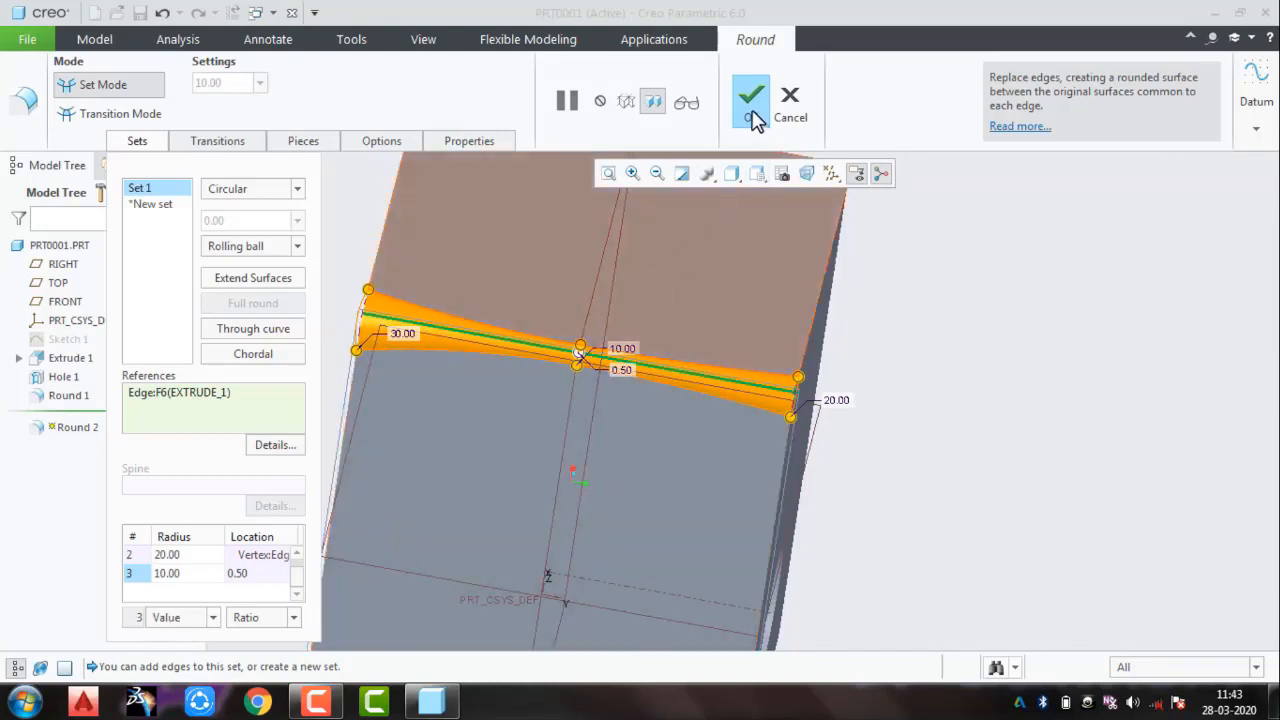
Step: Keep the third radius located by Ratio and complete the variable round
{"action": "left_click", "coordinate": [249, 622]}
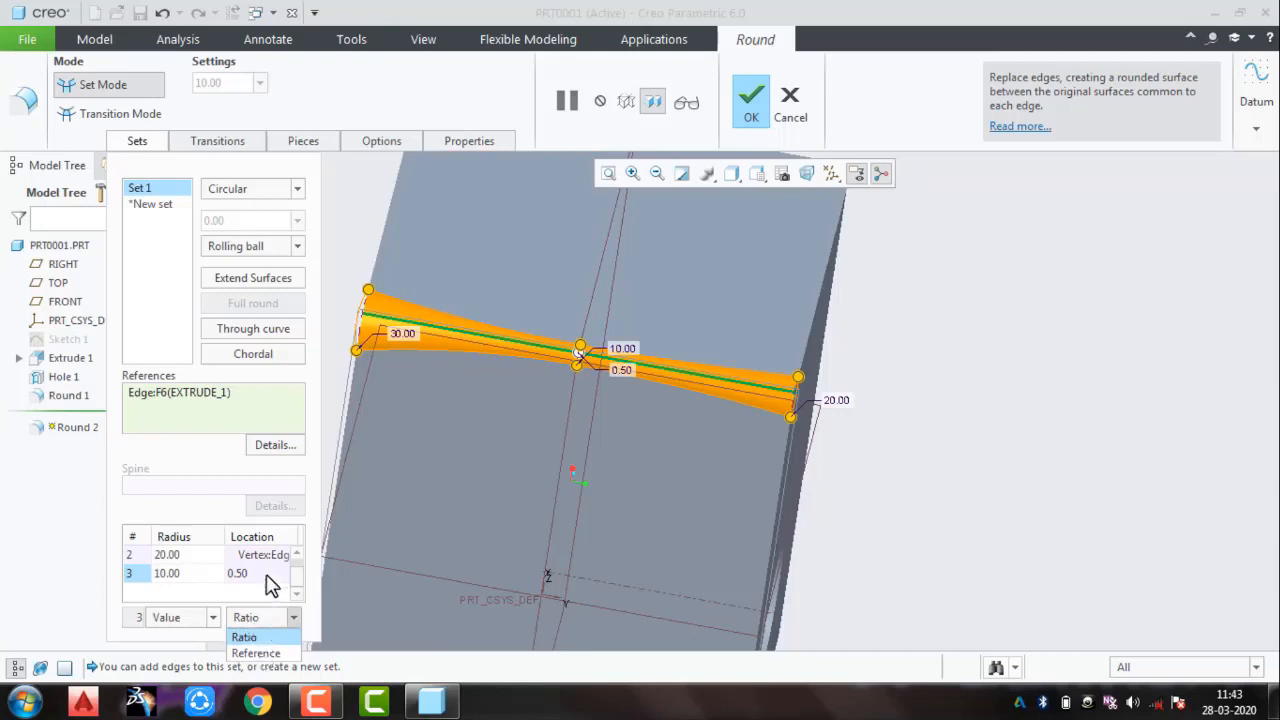
{"action": "left_click", "coordinate": [262, 637]}
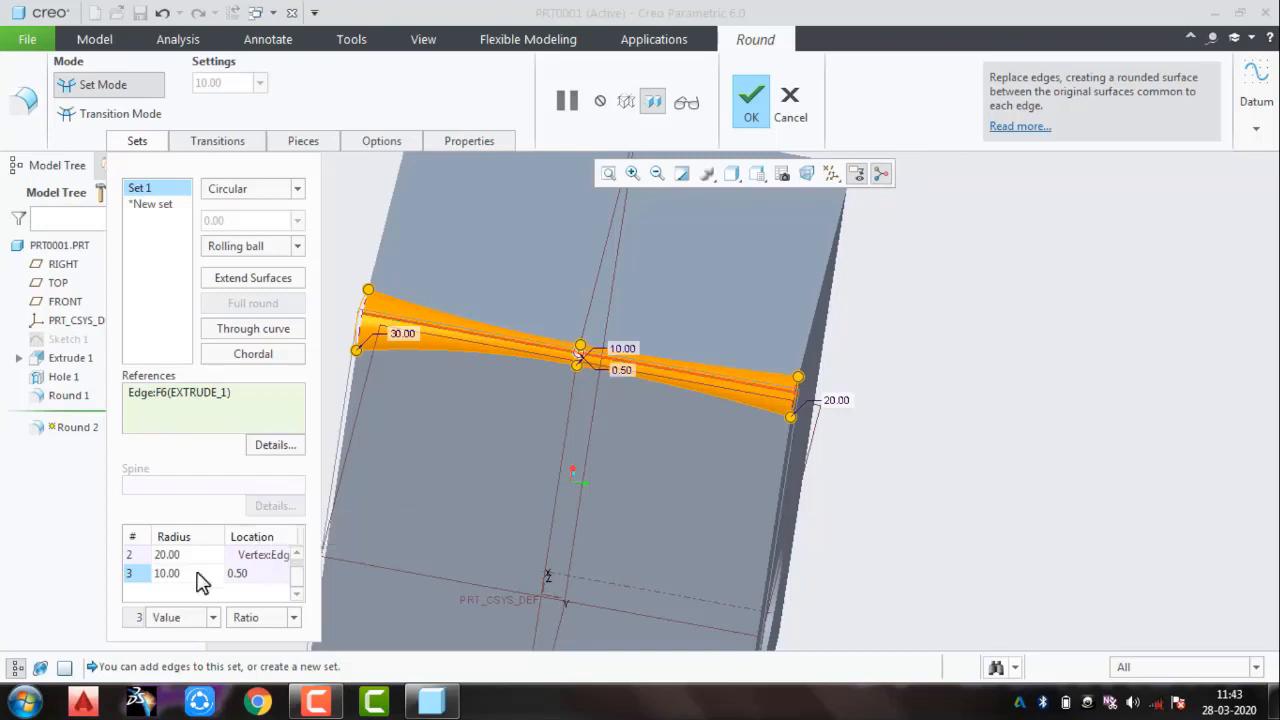
{"action": "left_click", "coordinate": [137, 141]}
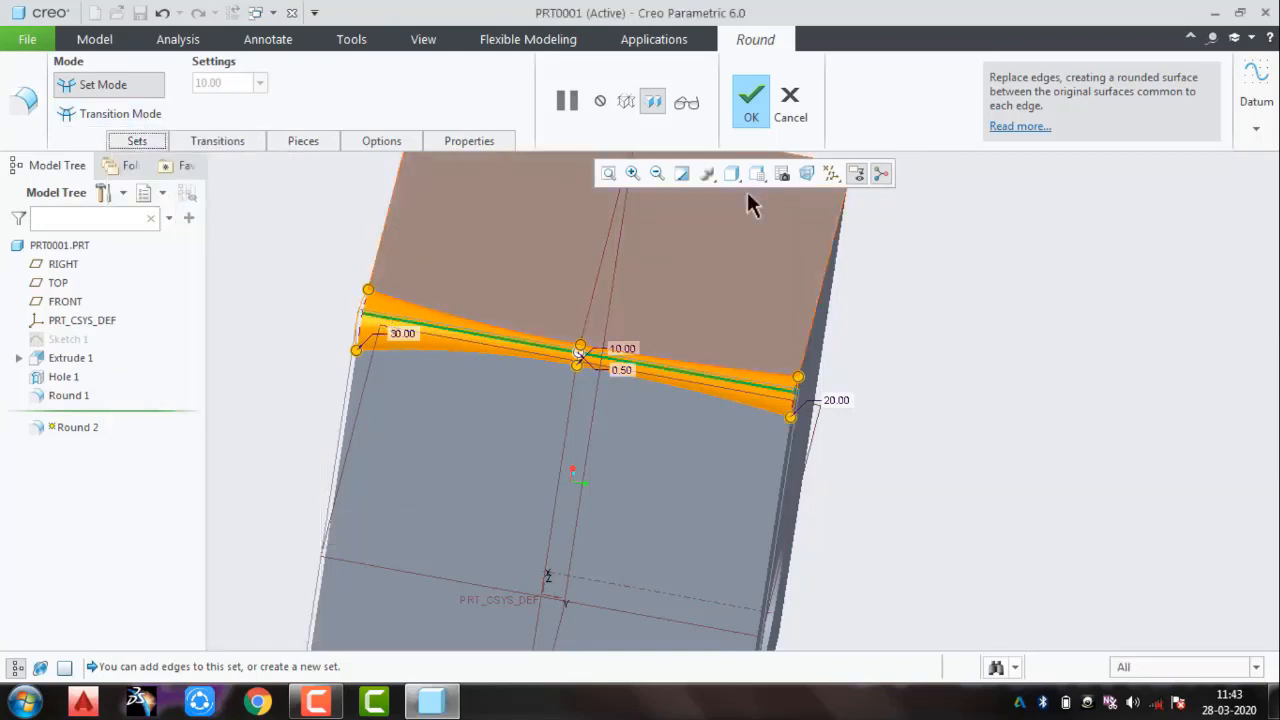
{"action": "left_click", "coordinate": [748, 112]}
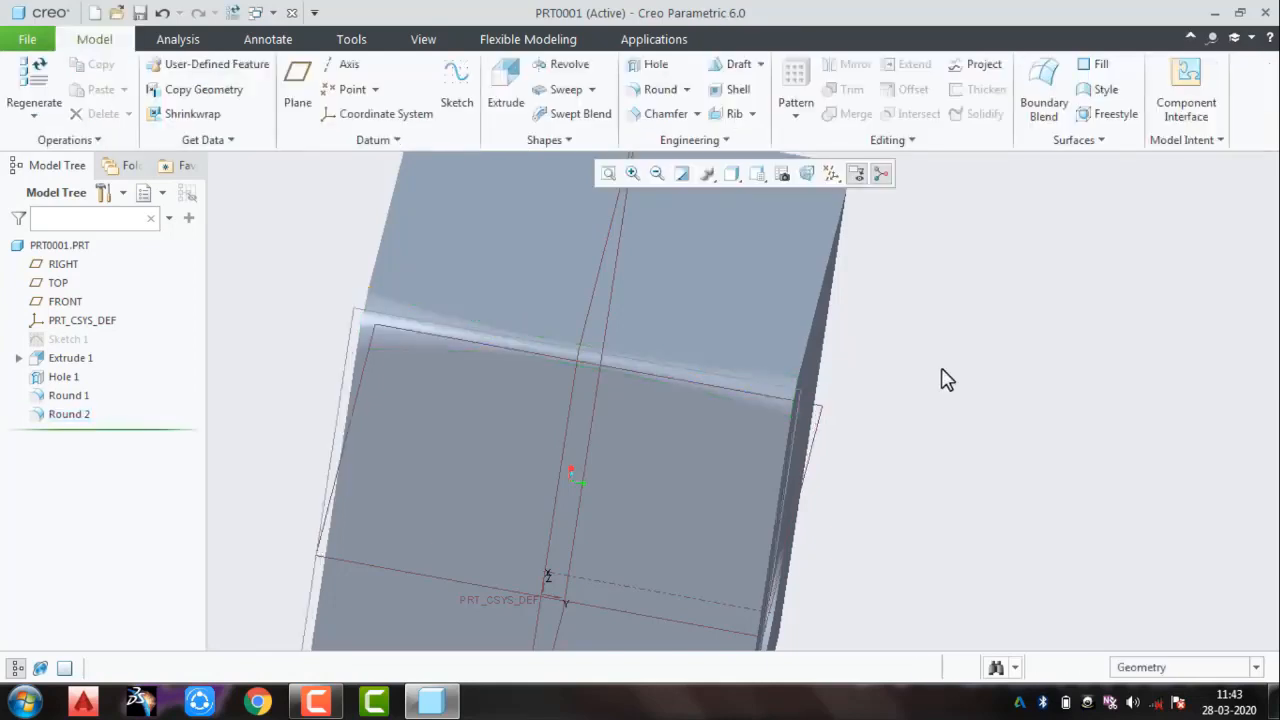
Step: Inspect the finished variable round on the block's edge and undo it
{"action": "middle_click_drag", "start_coordinate": [943, 374], "coordinate": [923, 400]}
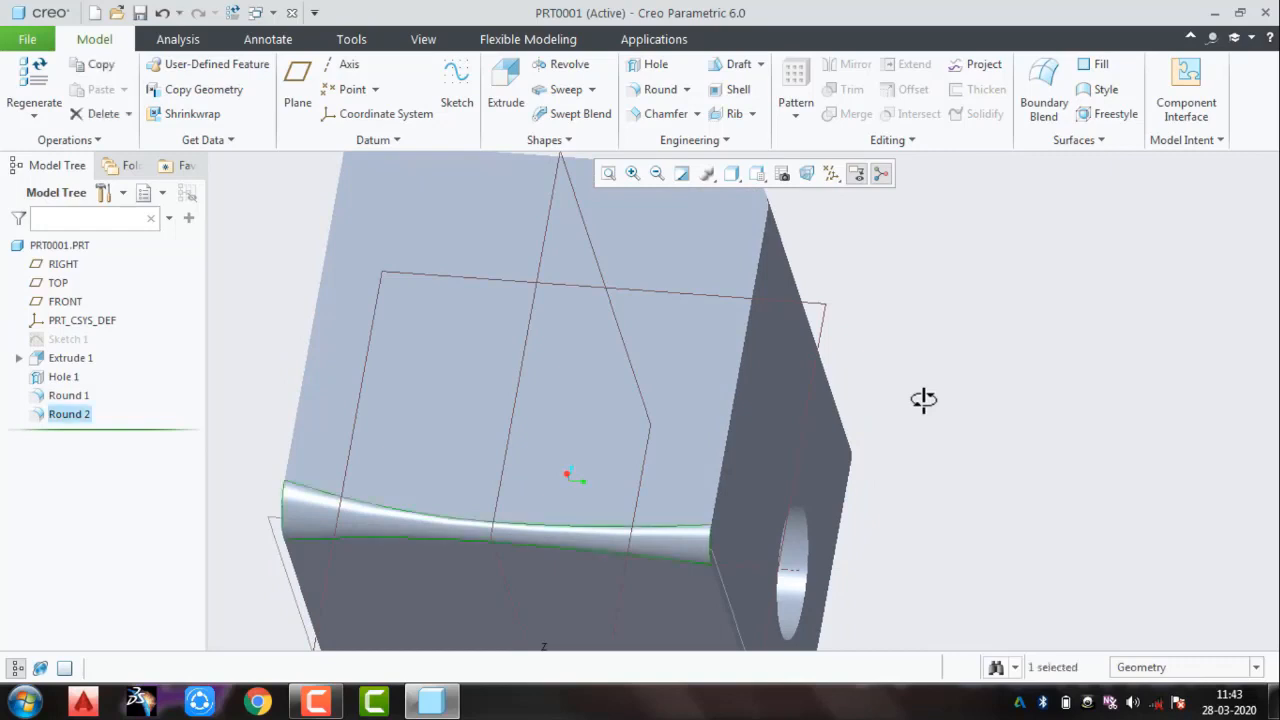
{"action": "key", "text": "ctrl+z"}
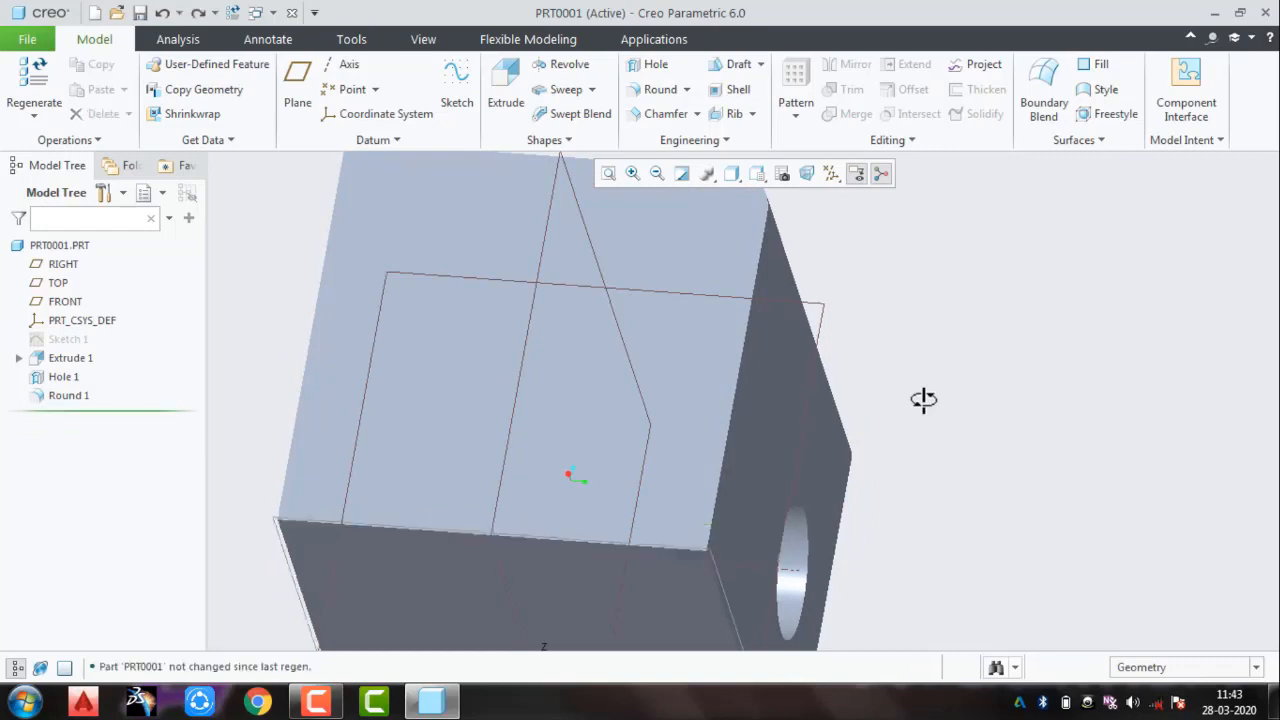
Step: Start a round of radius 10 on the same block edge and open its transitions in Transition mode
{"action": "left_click", "coordinate": [657, 90]}
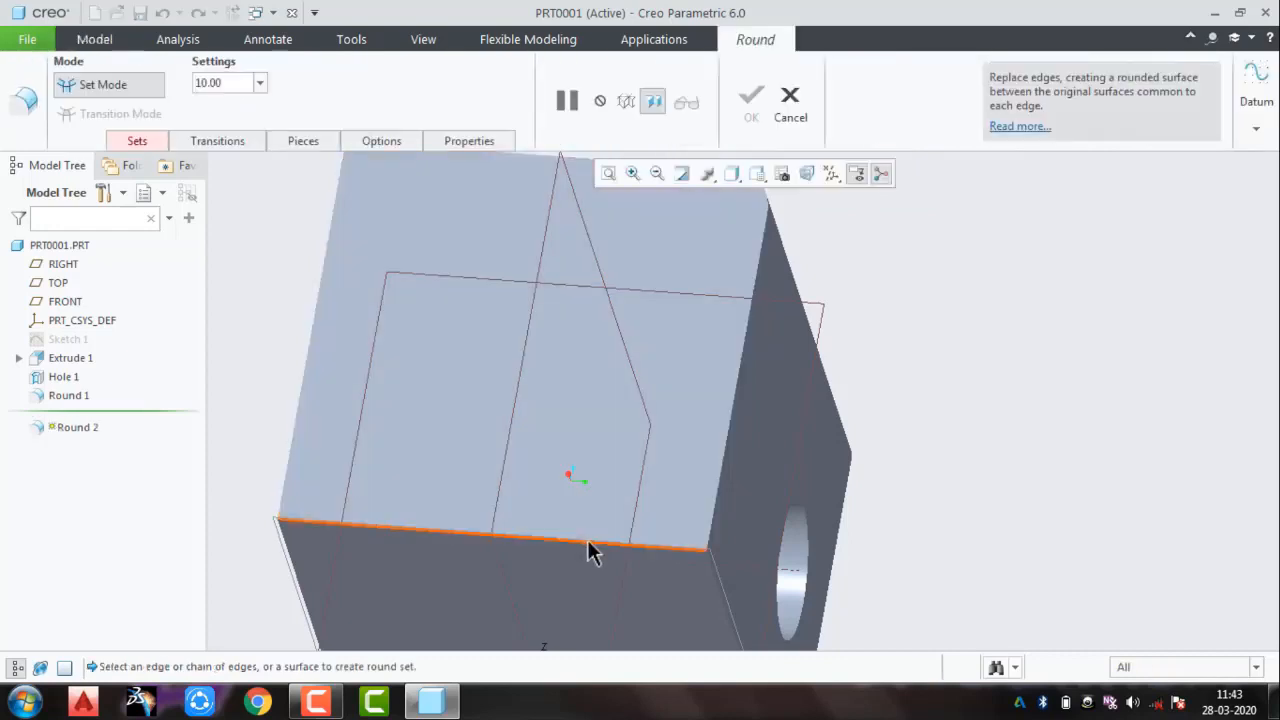
{"action": "left_click", "coordinate": [588, 546]}
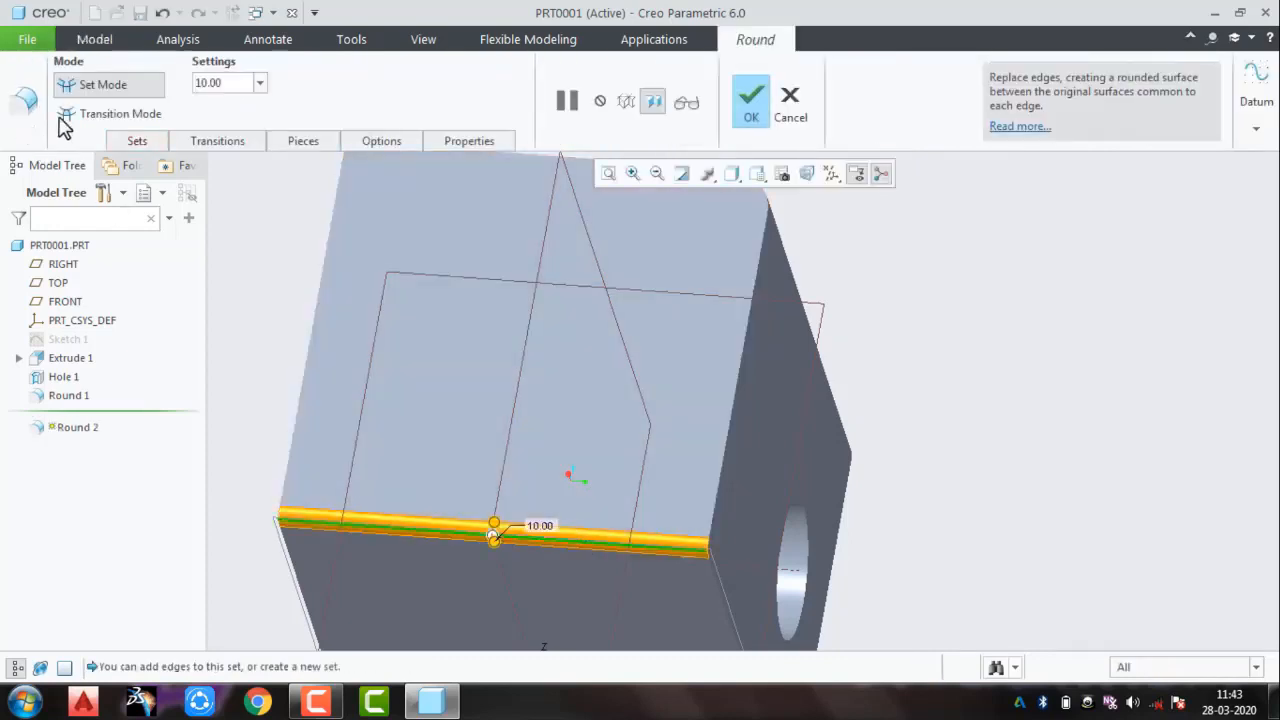
{"action": "left_click", "coordinate": [80, 115]}
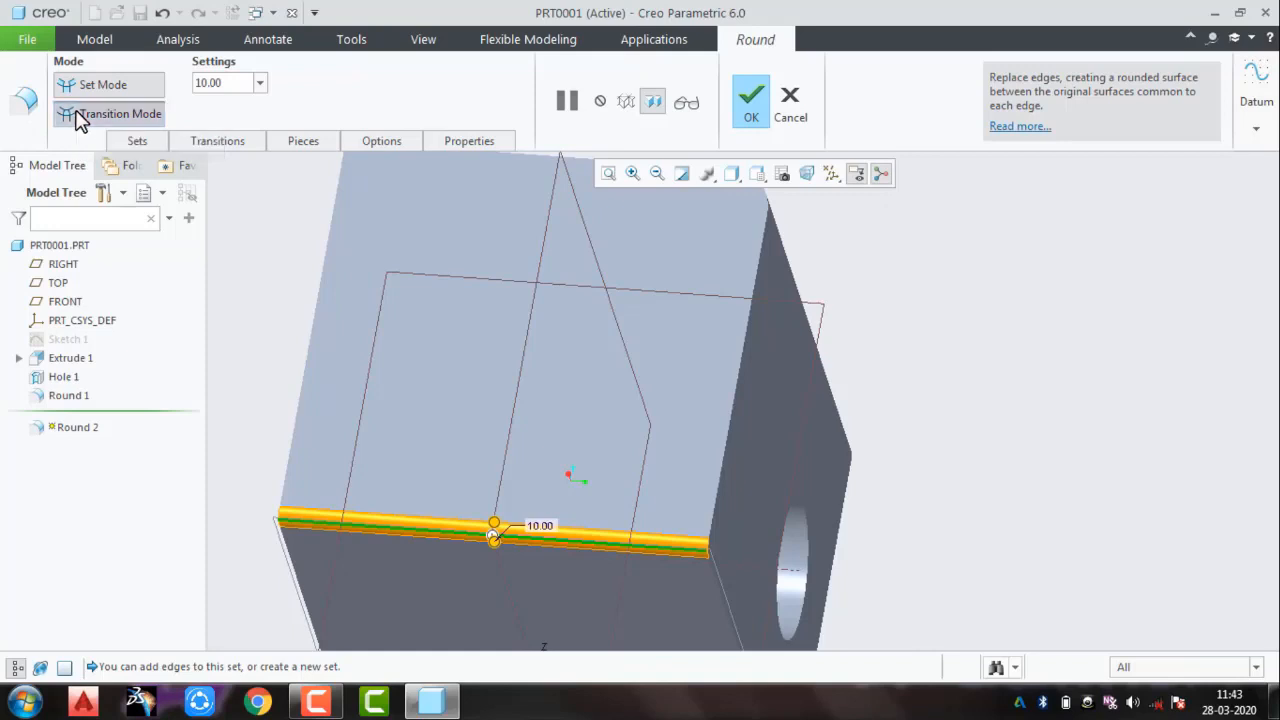
{"action": "left_click", "coordinate": [215, 145]}
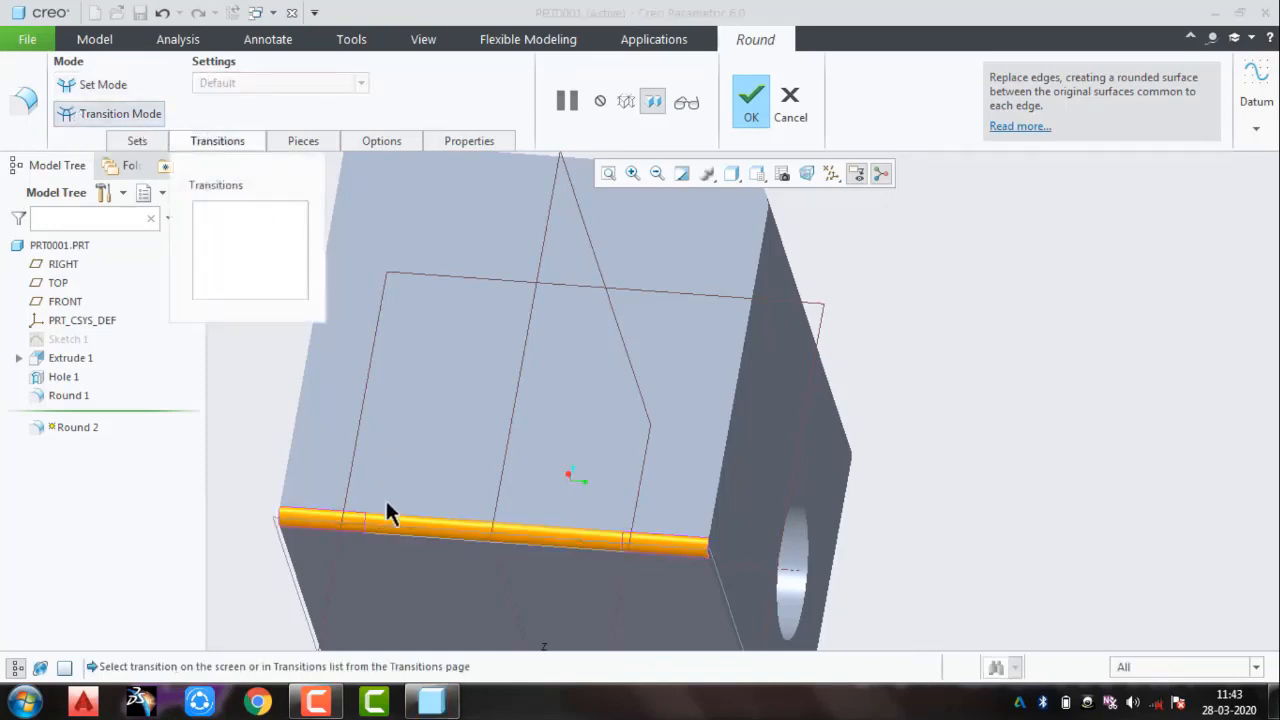
{"action": "middle_click_drag", "start_coordinate": [358, 543], "coordinate": [371, 532]}
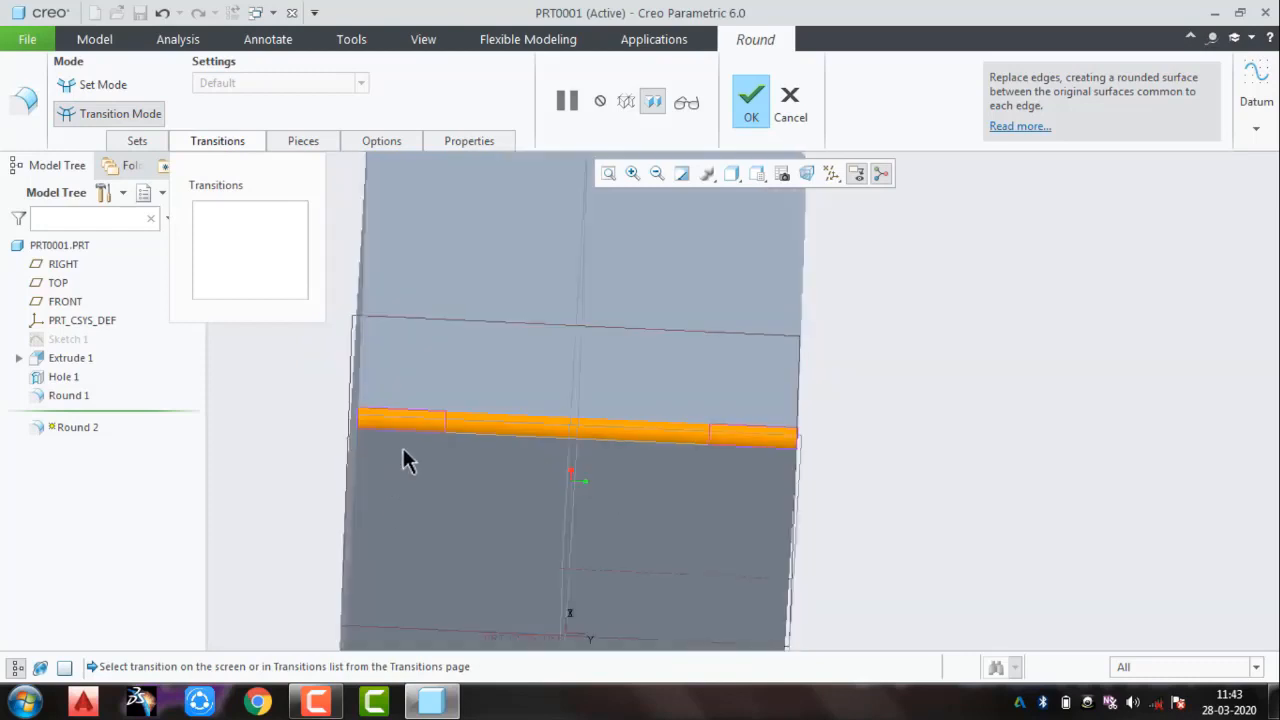
{"action": "scroll", "coordinate": [404, 440], "scroll_direction": "down", "scroll_amount": 2}
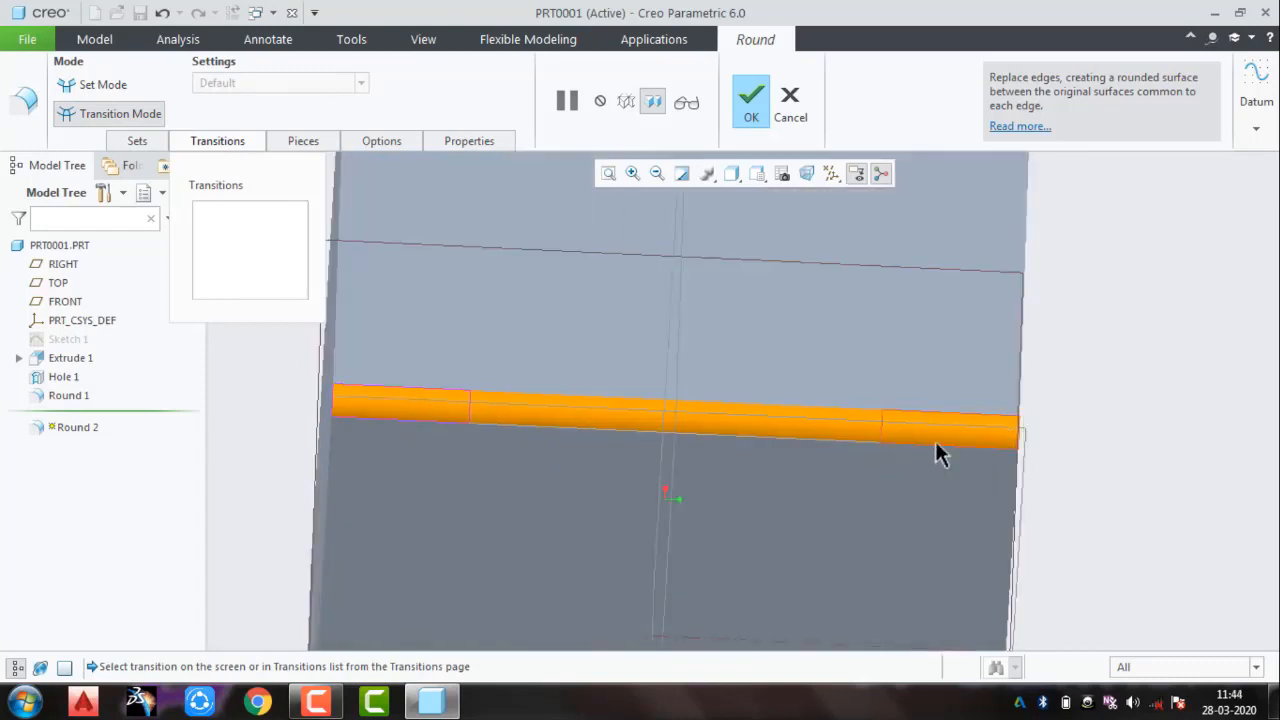
Step: Set the transition at the end away from the hole face to Stop at Reference using the TOP plane, and complete the round
{"action": "left_click", "coordinate": [431, 397]}
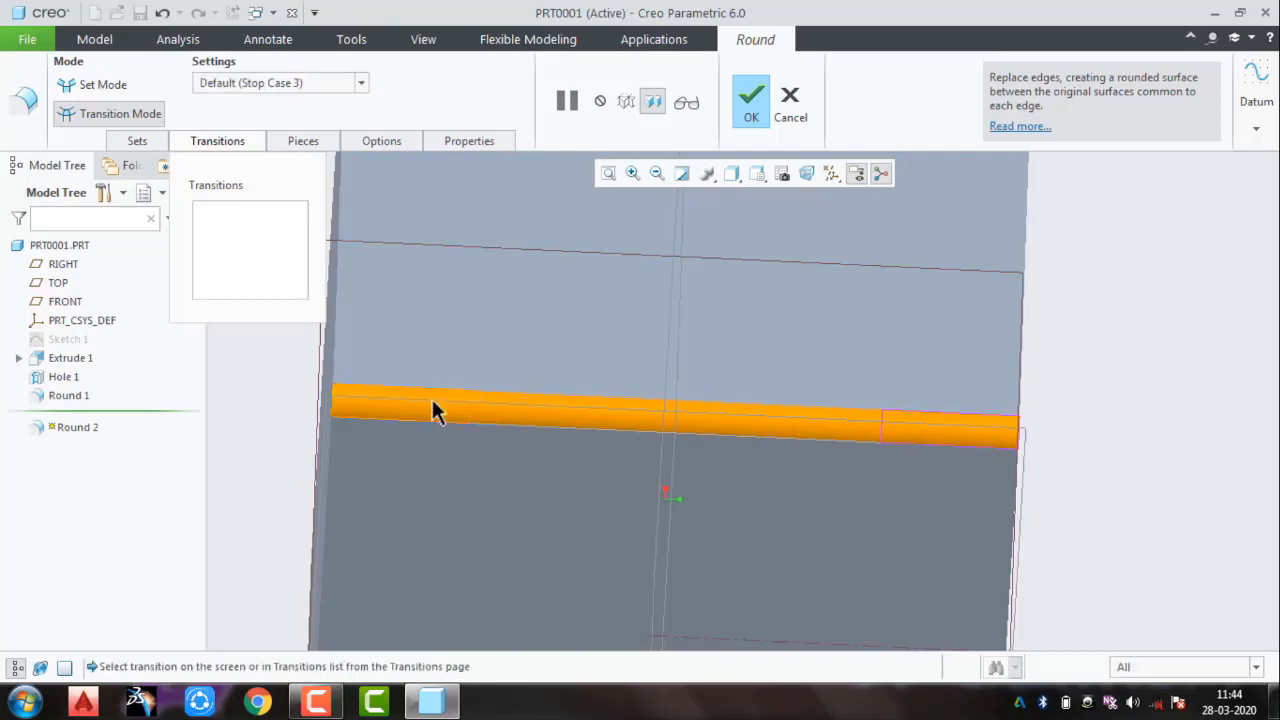
{"action": "left_click", "coordinate": [357, 85]}
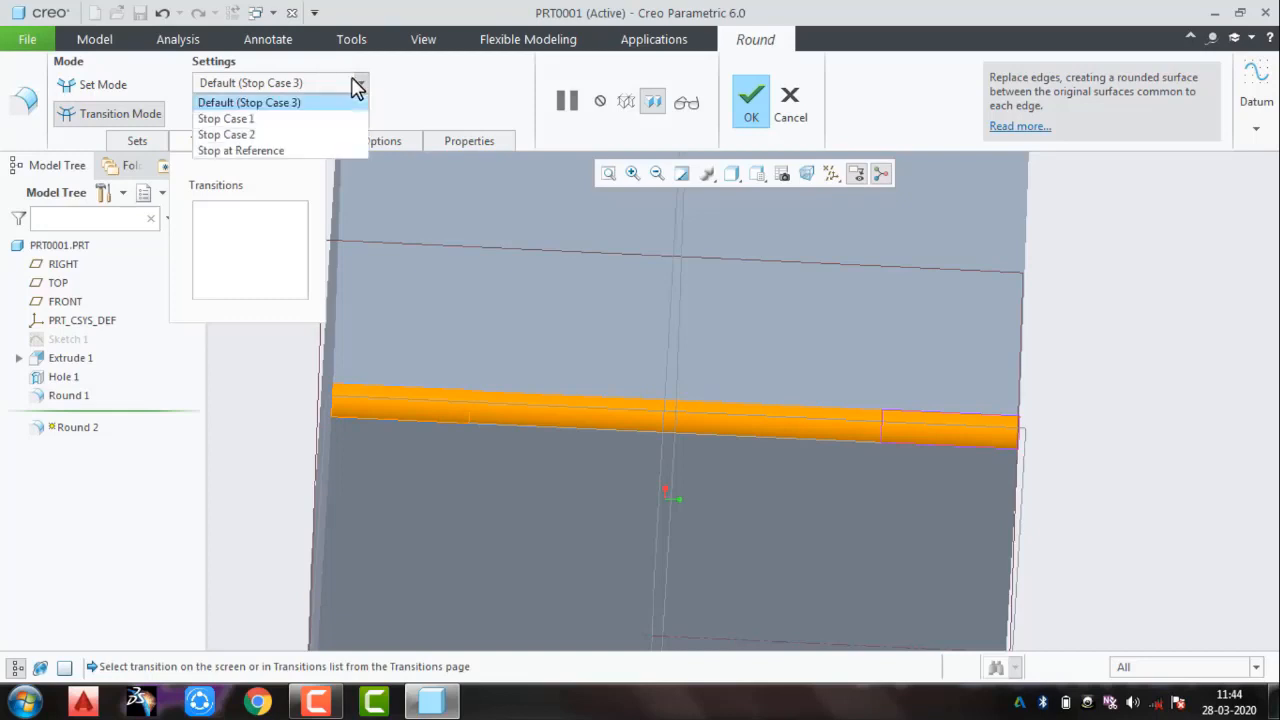
{"action": "left_click", "coordinate": [344, 152]}
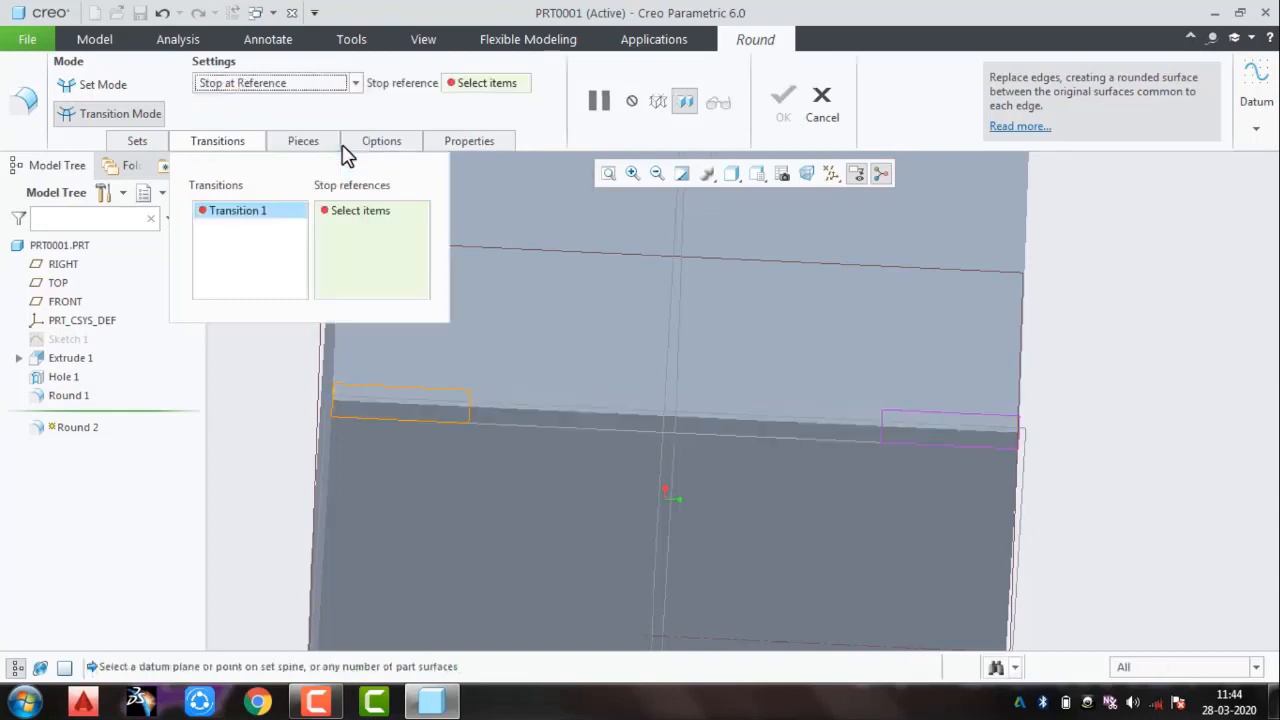
{"action": "left_click", "coordinate": [677, 463]}
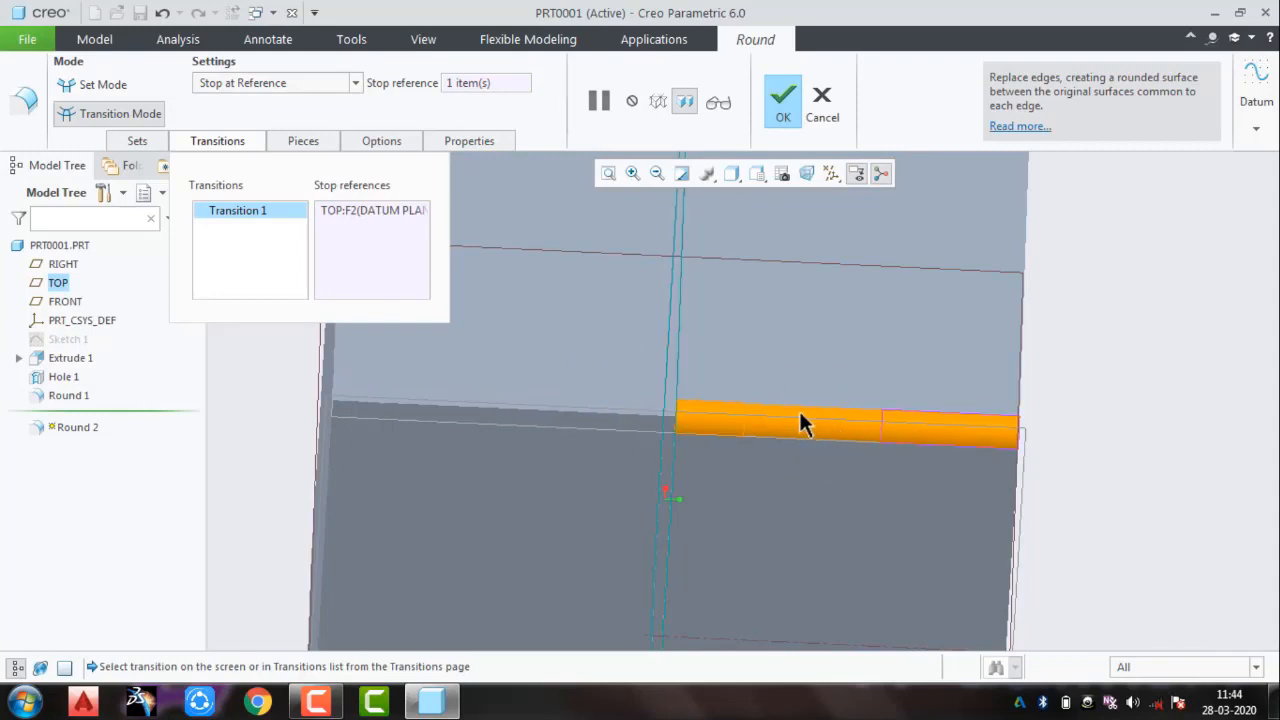
{"action": "scroll", "coordinate": [726, 460], "scroll_direction": "down", "scroll_amount": 5}
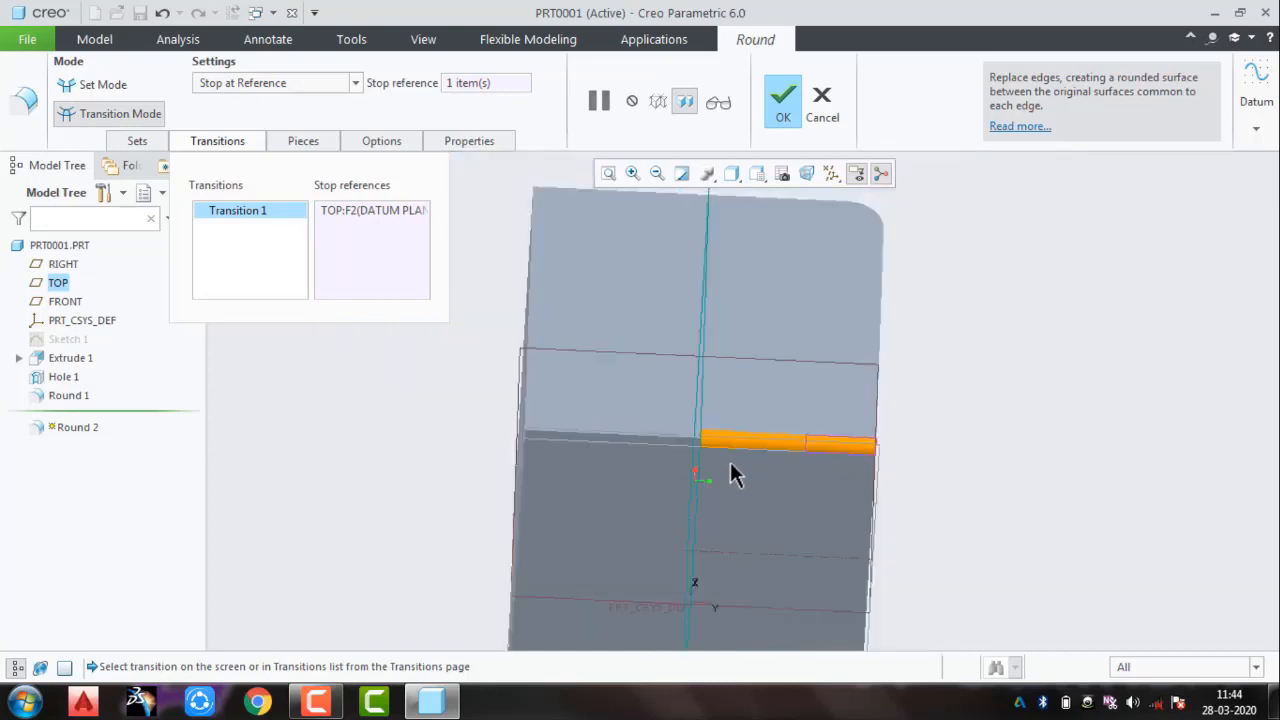
{"action": "middle_click_drag", "start_coordinate": [729, 466], "coordinate": [646, 480]}
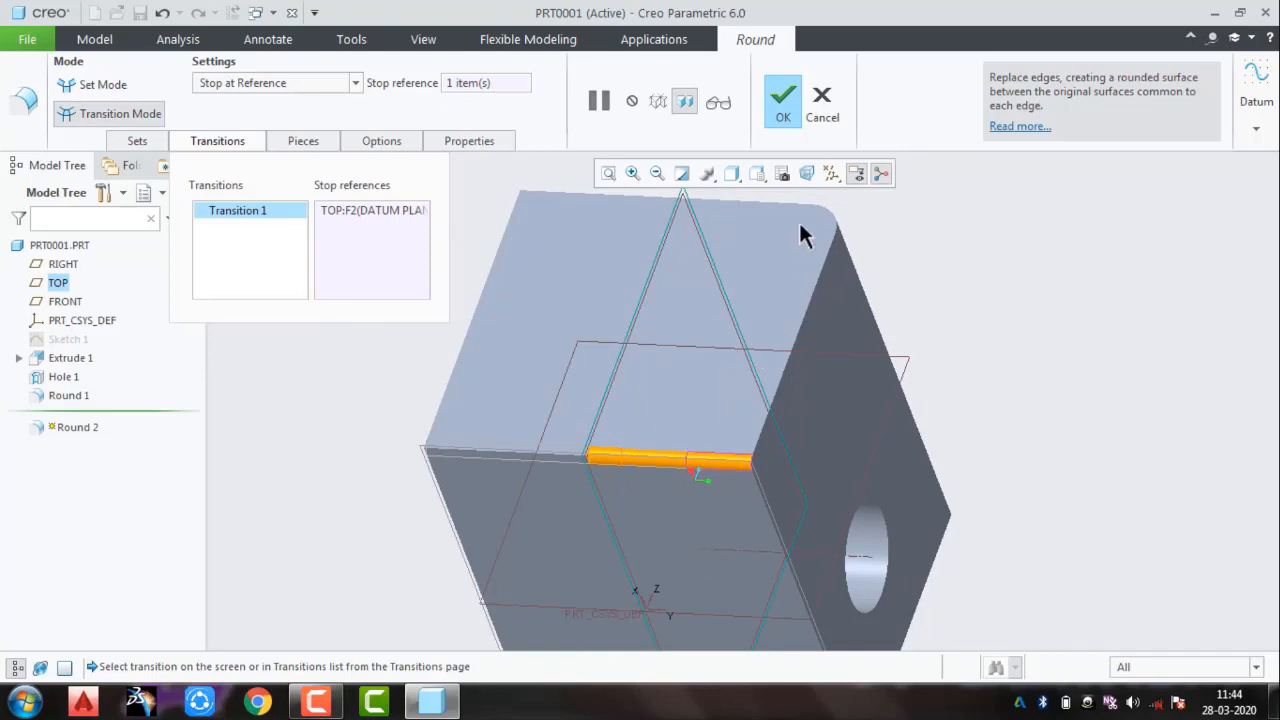
{"action": "left_click", "coordinate": [785, 104]}
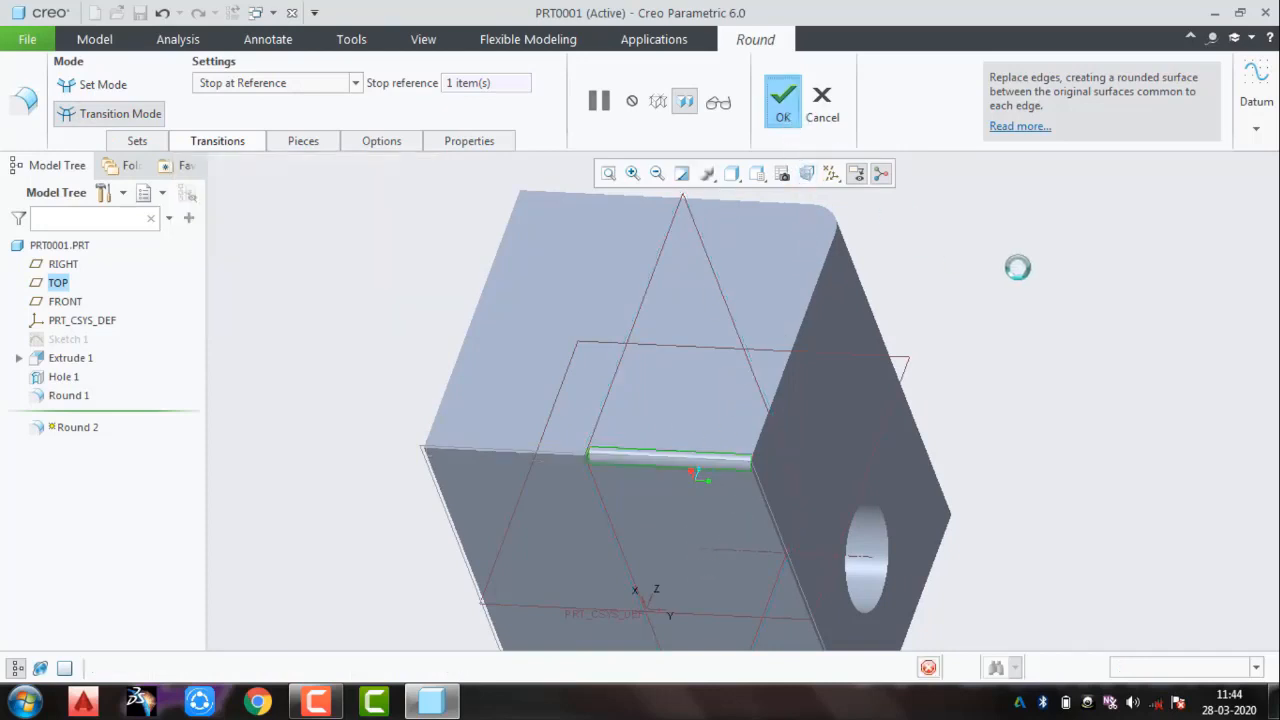
Step: Undo both rounds on the block while keeping the extrusion and the hole
{"action": "middle_click_drag", "start_coordinate": [1037, 370], "coordinate": [882, 298]}
{"action": "key", "text": "ctrl+z"}
{"action": "key", "text": "ctrl+z"}
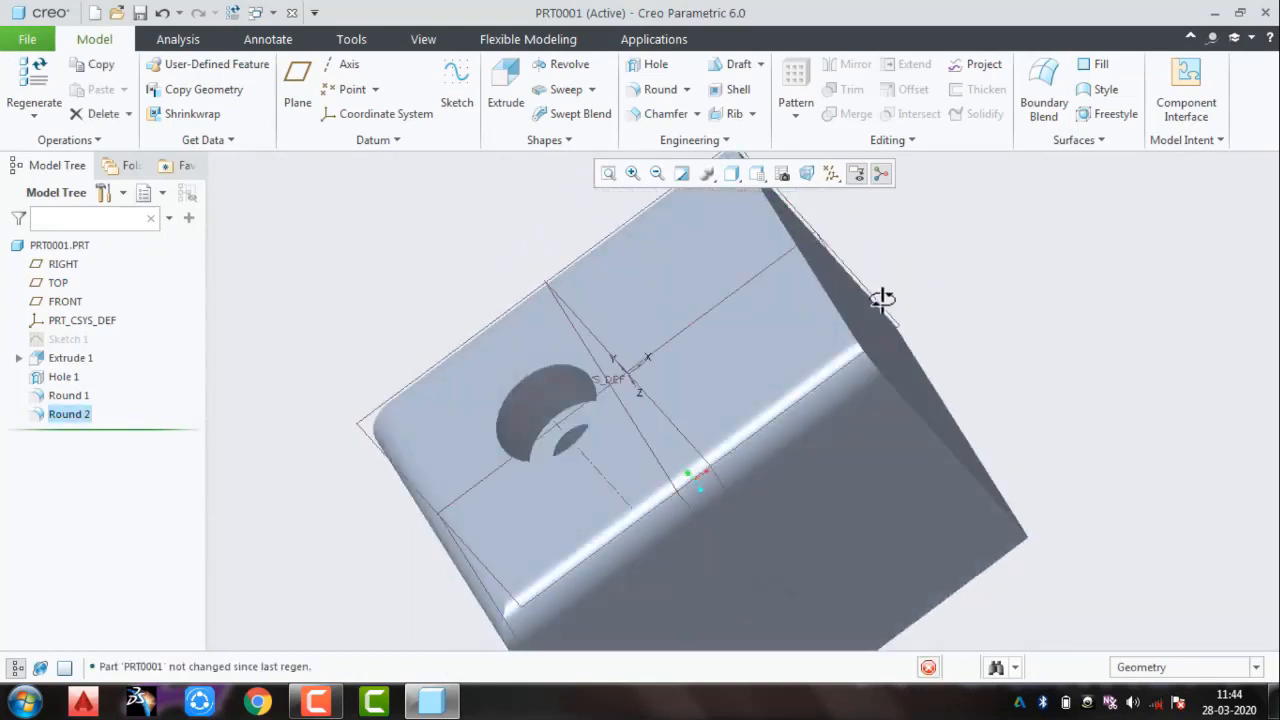
{"action": "key", "text": "ctrl+z"}
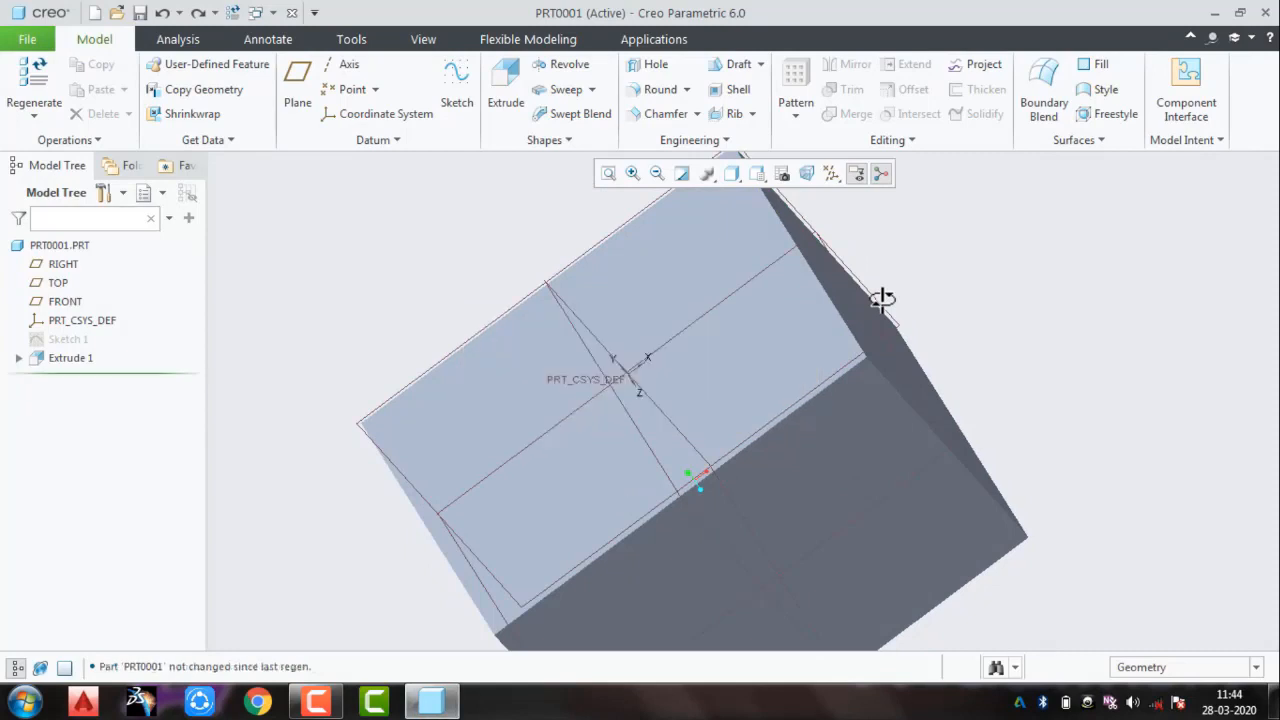
{"action": "key", "text": "ctrl+y"}
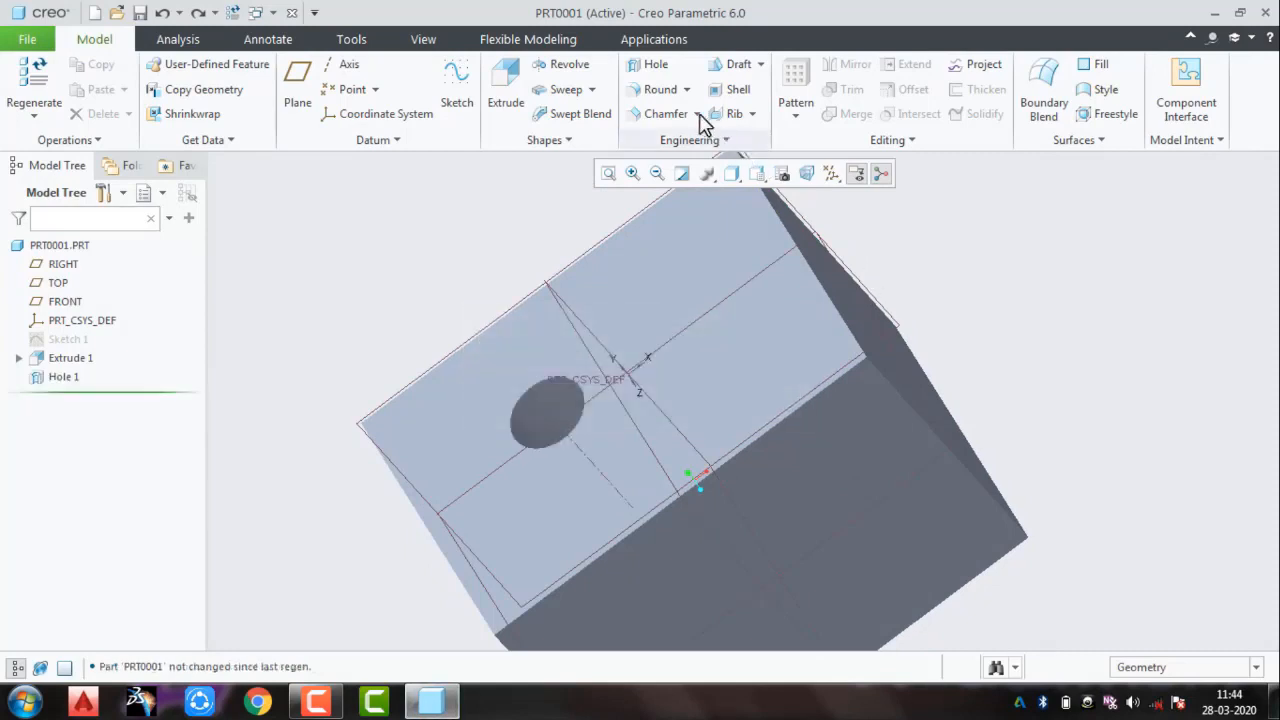
{"action": "left_click", "coordinate": [687, 90]}
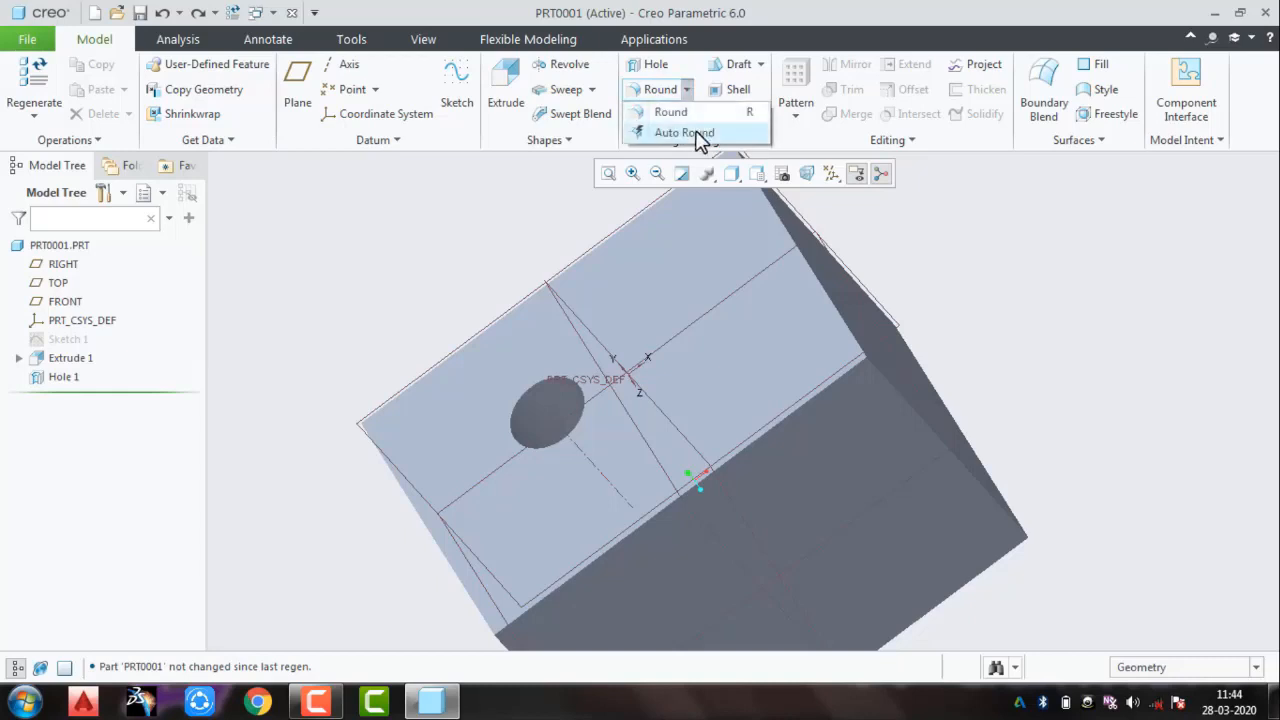
{"action": "left_click", "coordinate": [396, 205]}
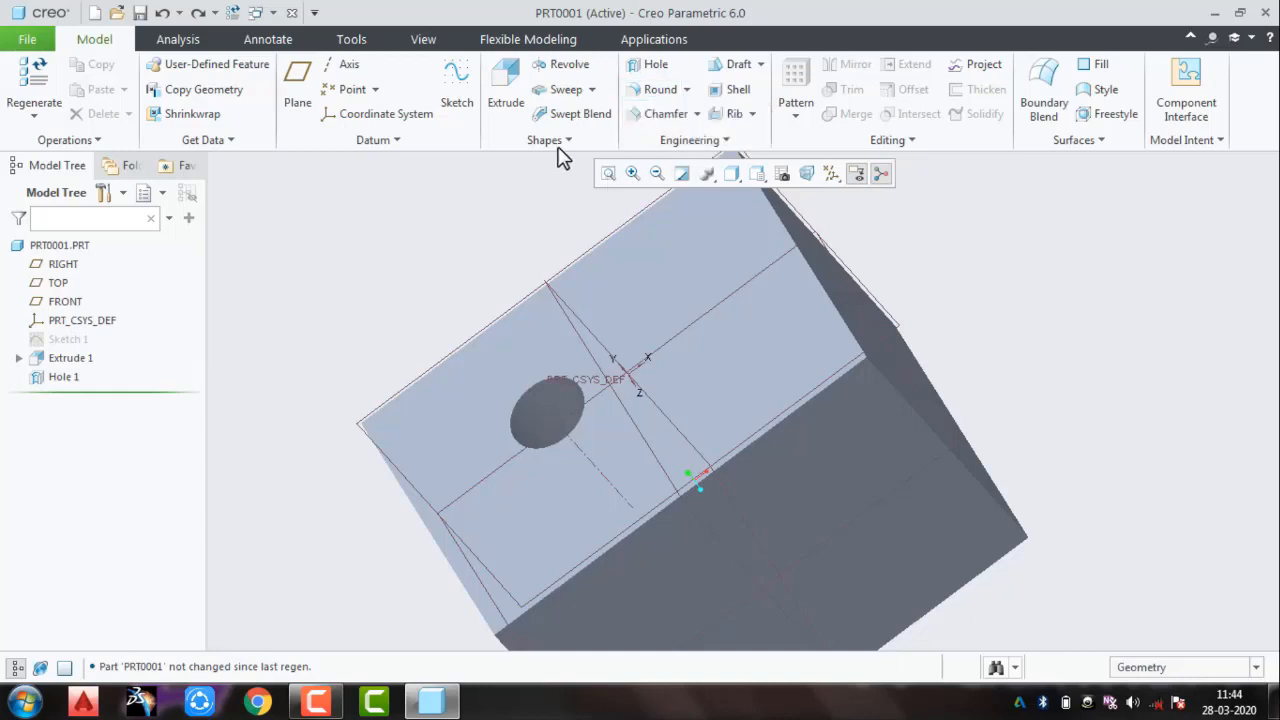
Step: Try a D x D edge chamfer on the block's short top edge nearest the hole, widening it to about 21.5
{"action": "left_click", "coordinate": [686, 118]}
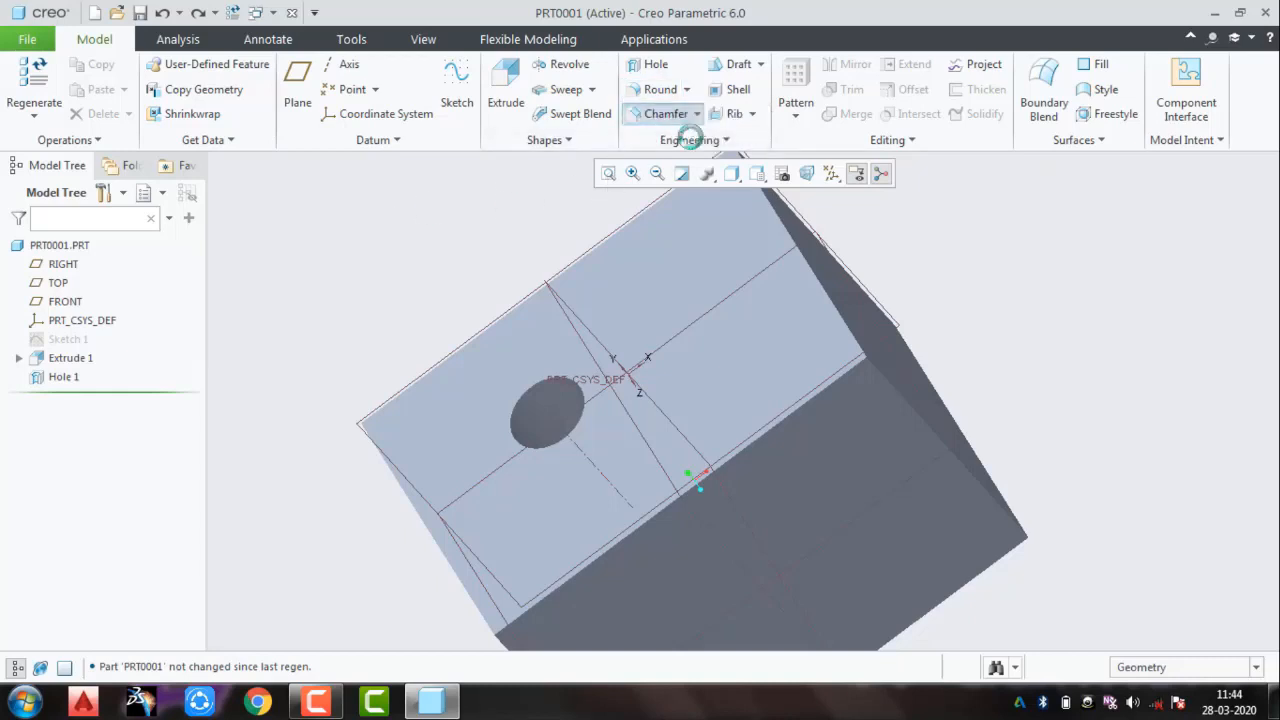
{"action": "middle_click_drag", "start_coordinate": [445, 417], "coordinate": [490, 377]}
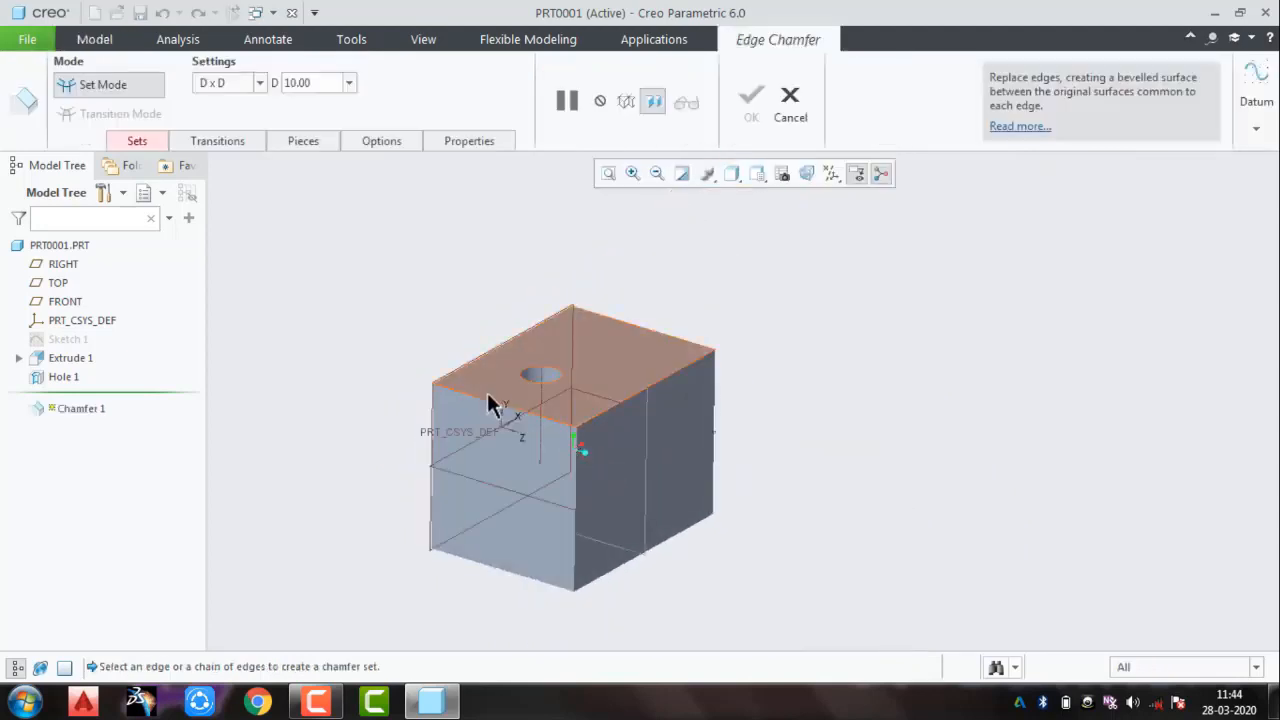
{"action": "left_click", "coordinate": [489, 402]}
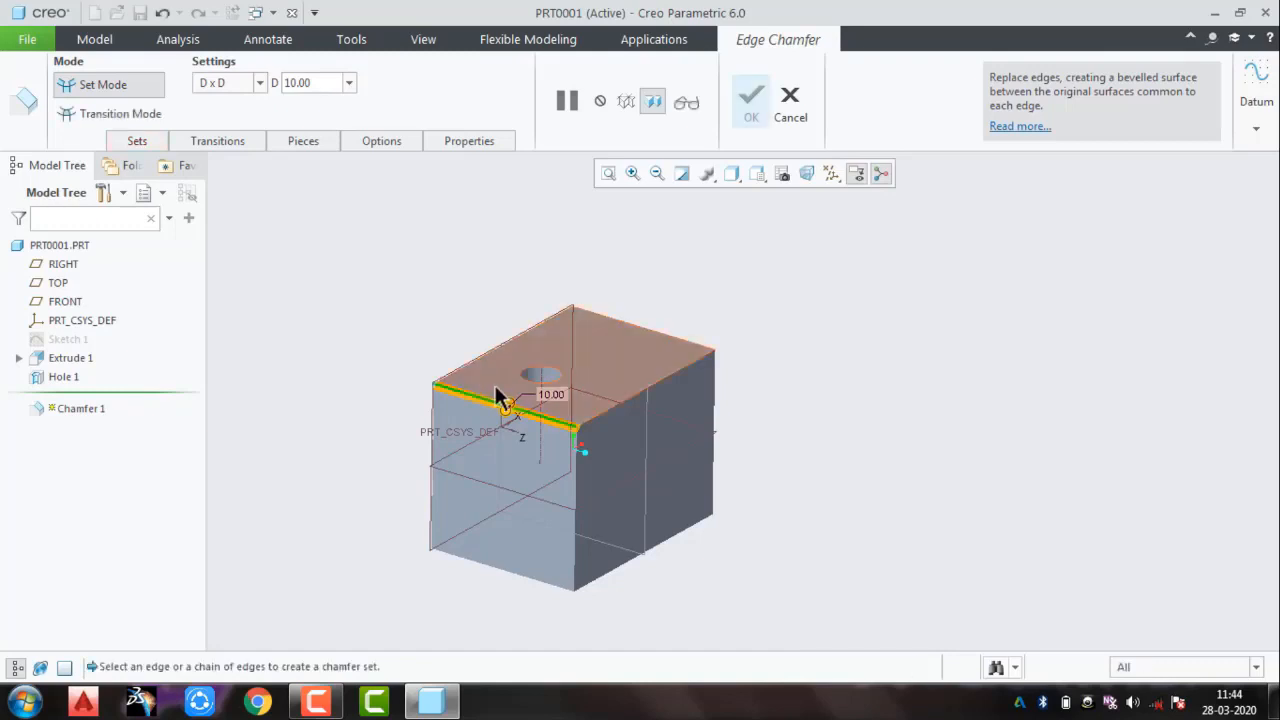
{"action": "scroll", "coordinate": [503, 409], "scroll_direction": "up", "scroll_amount": 5}
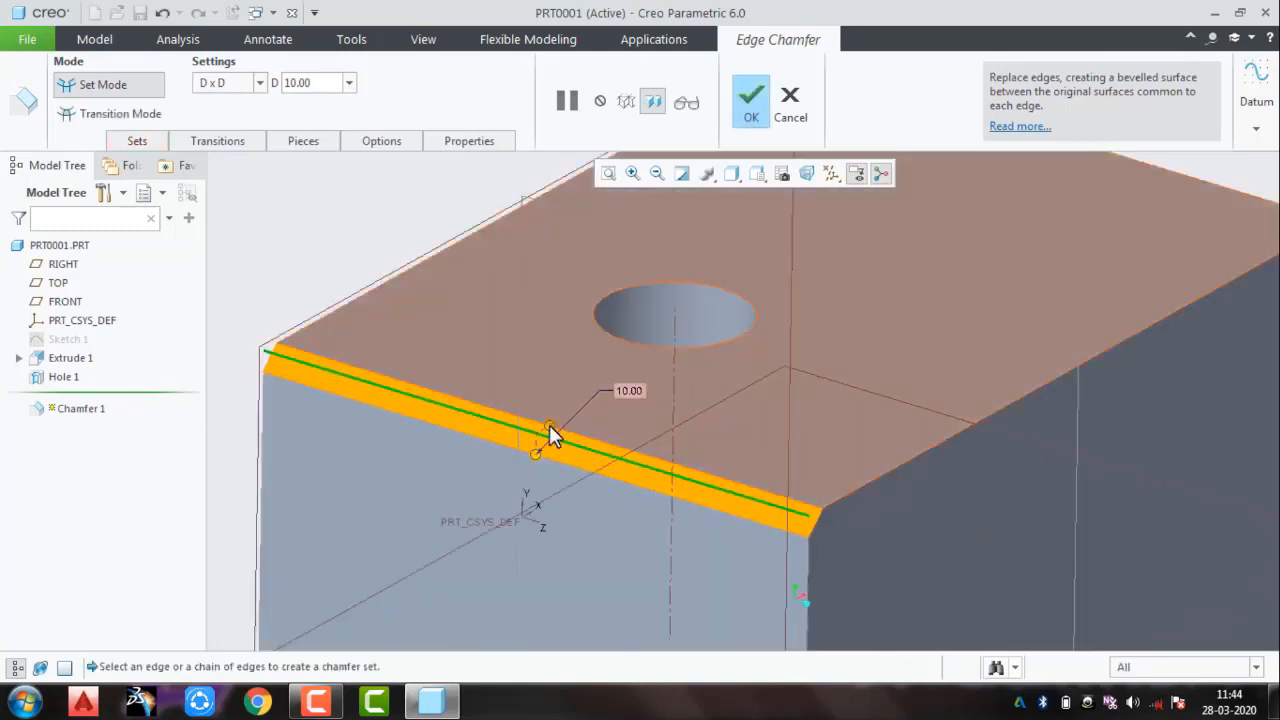
{"action": "mouse_move", "coordinate": [549, 425]}
{"action": "left_mouse_down"}
{"action": "mouse_move", "coordinate": [574, 406]}
{"action": "mouse_move", "coordinate": [565, 422]}
{"action": "left_mouse_up"}
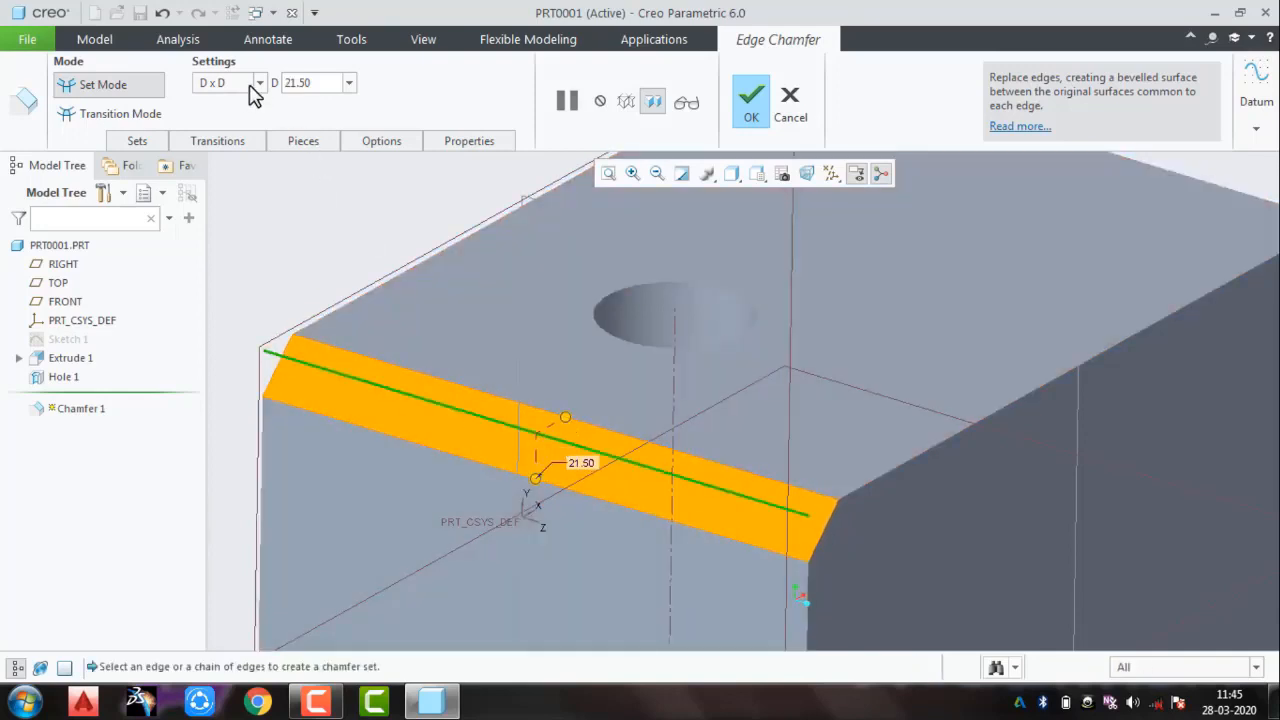
Step: Set the D x D chamfer's distance to 20
{"action": "left_click", "coordinate": [259, 84]}
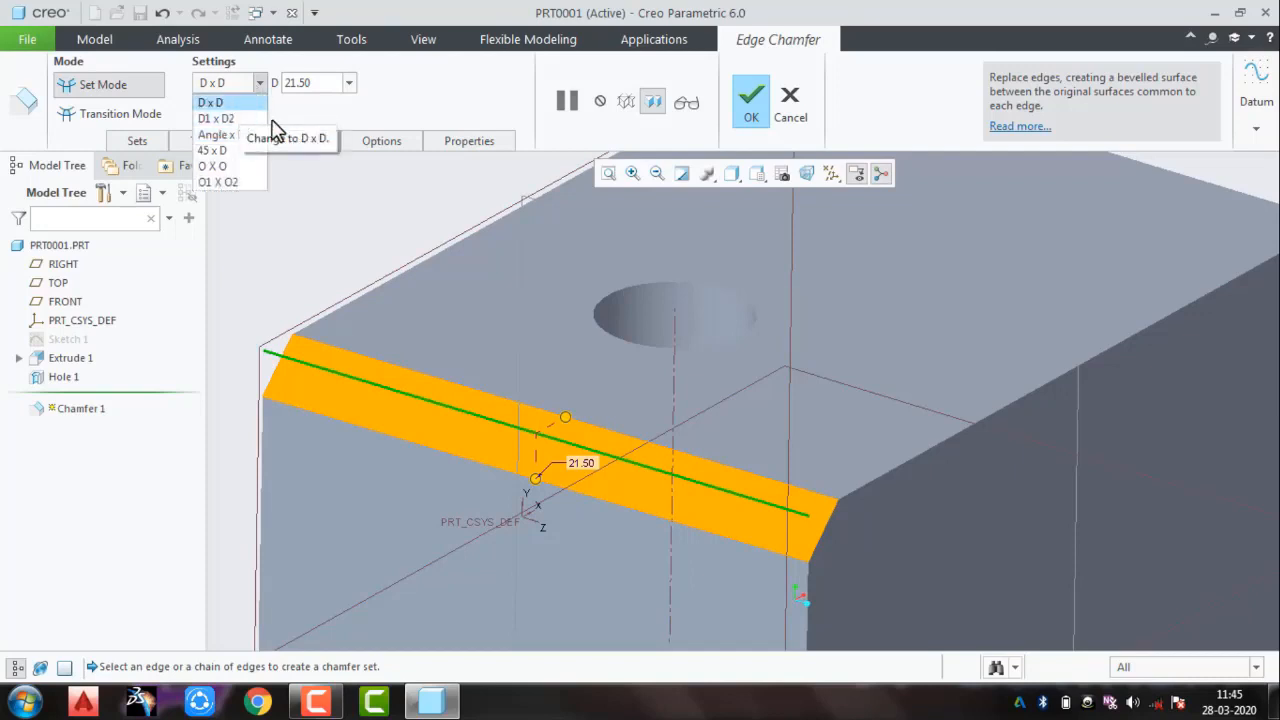
{"action": "left_click", "coordinate": [590, 472]}
{"action": "double_click", "coordinate": [591, 472]}
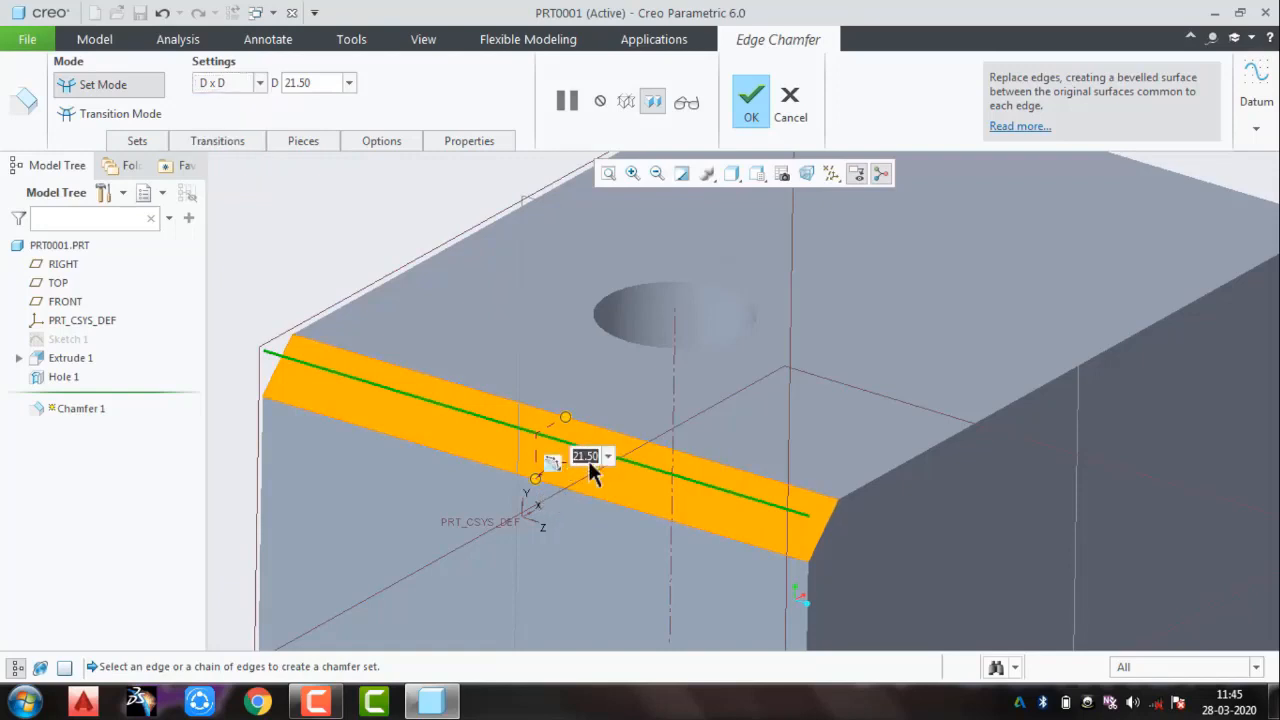
{"action": "type", "text": "20"}
{"action": "key", "text": "Return"}
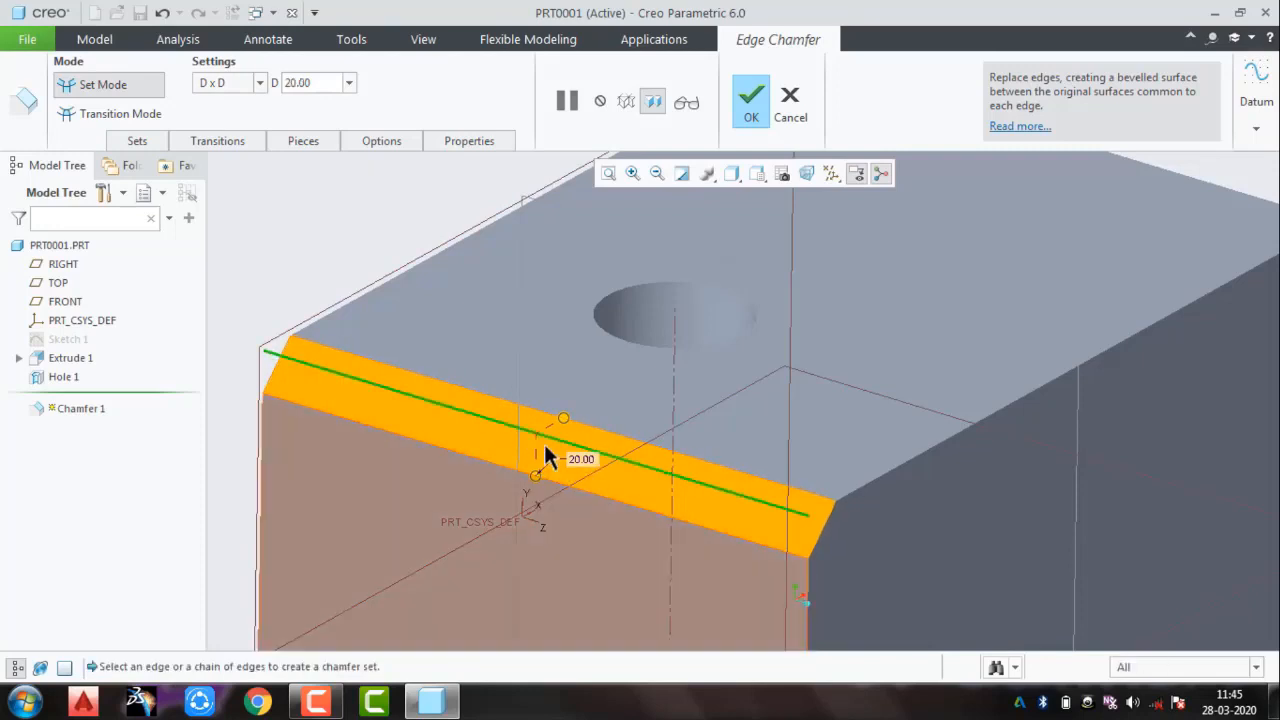
Step: Change the chamfer's dimensioning scheme to D1 x D2 and set D2 to 10
{"action": "left_click", "coordinate": [229, 84]}
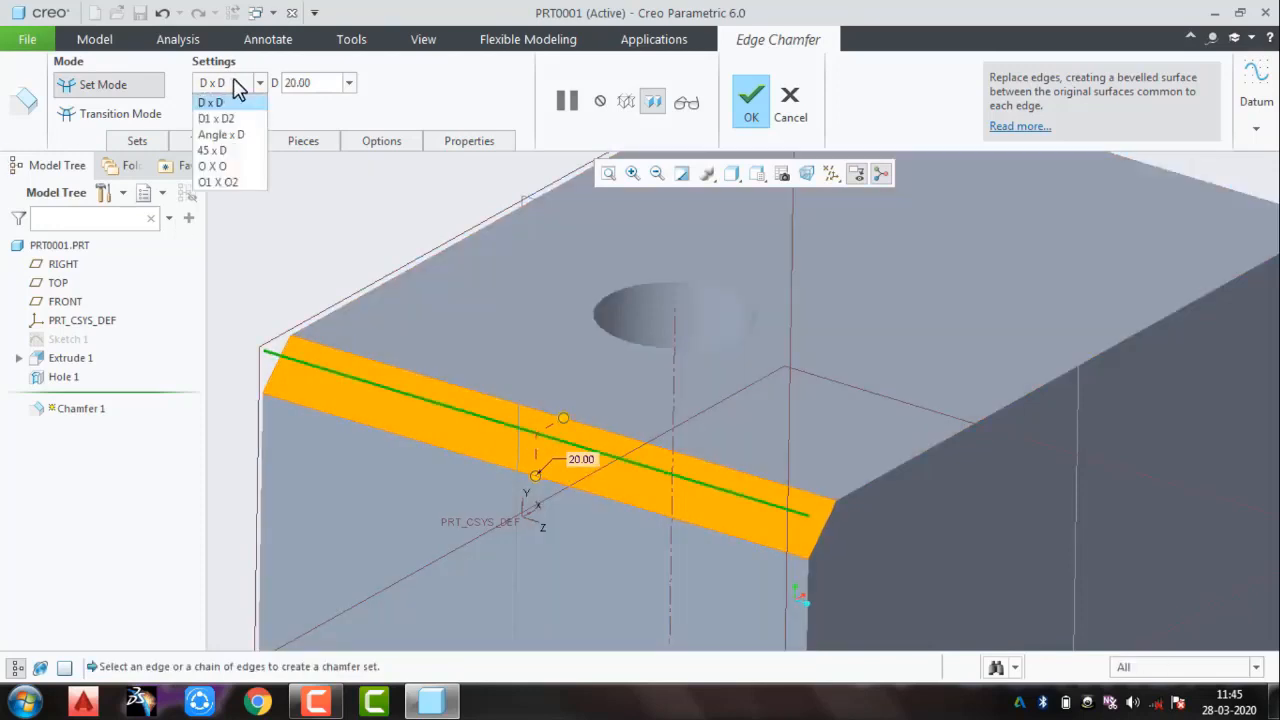
{"action": "left_click", "coordinate": [245, 147]}
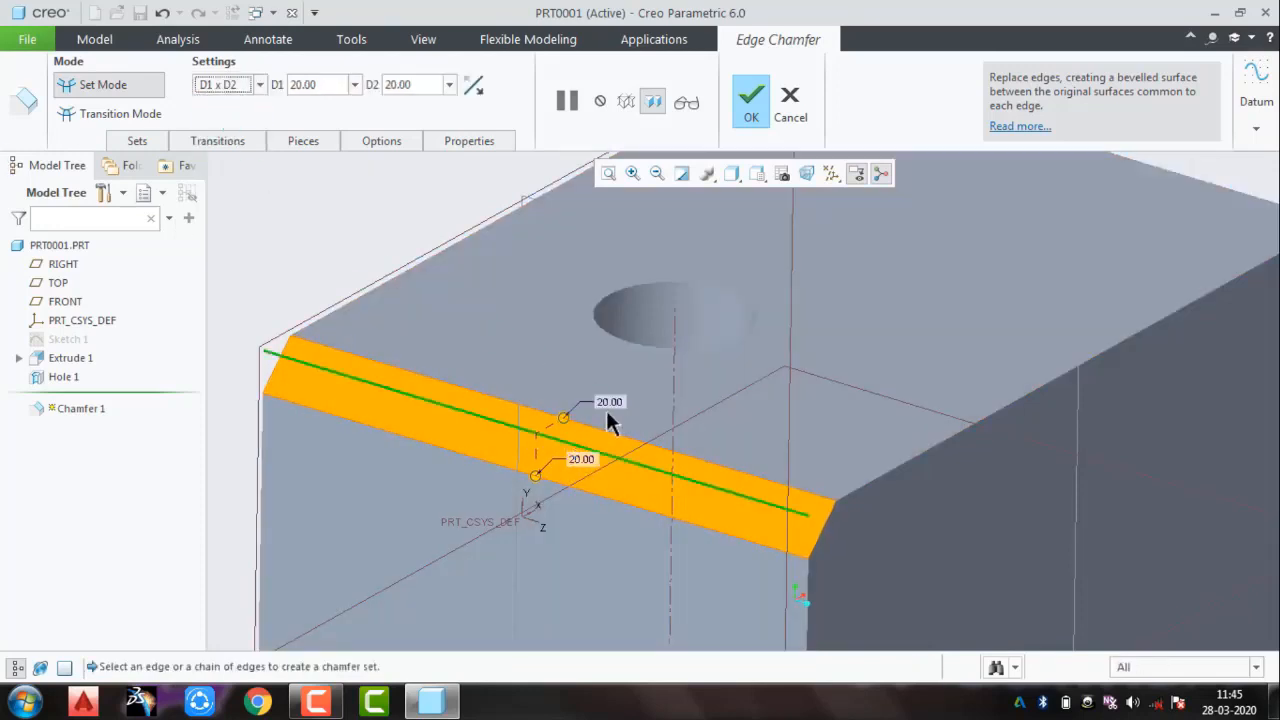
{"action": "left_click", "coordinate": [608, 396]}
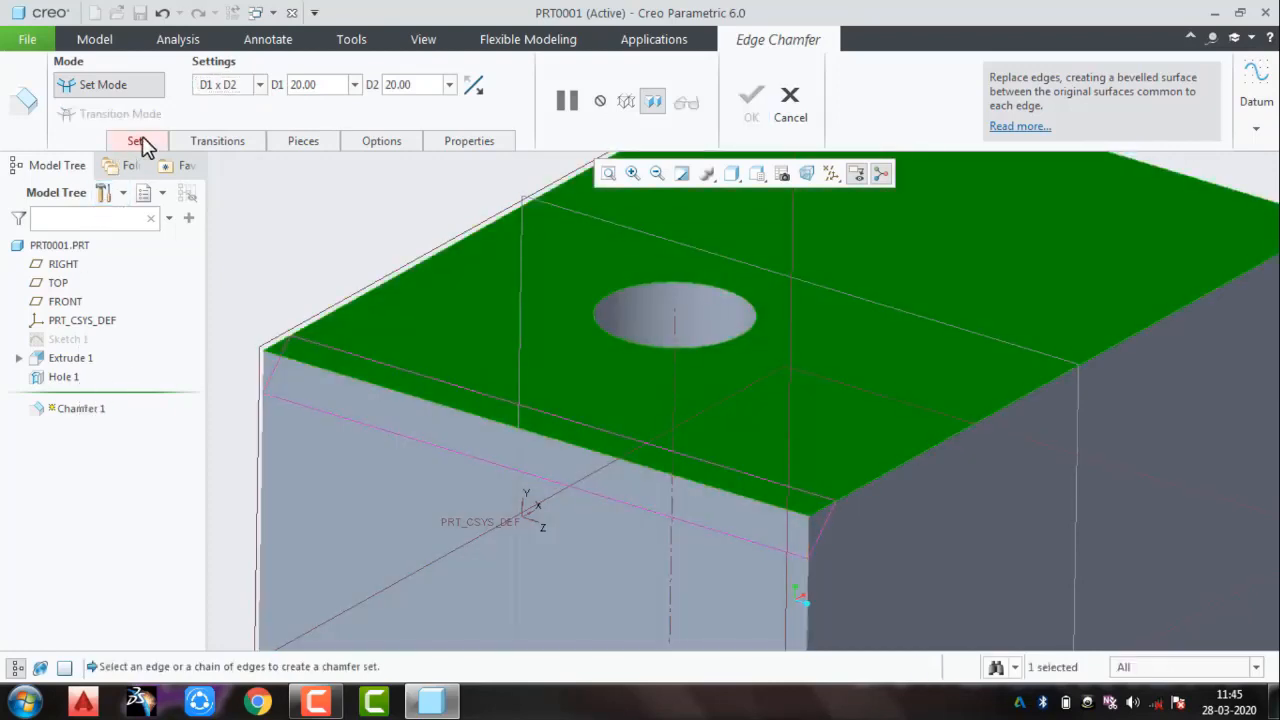
{"action": "left_click", "coordinate": [520, 438]}
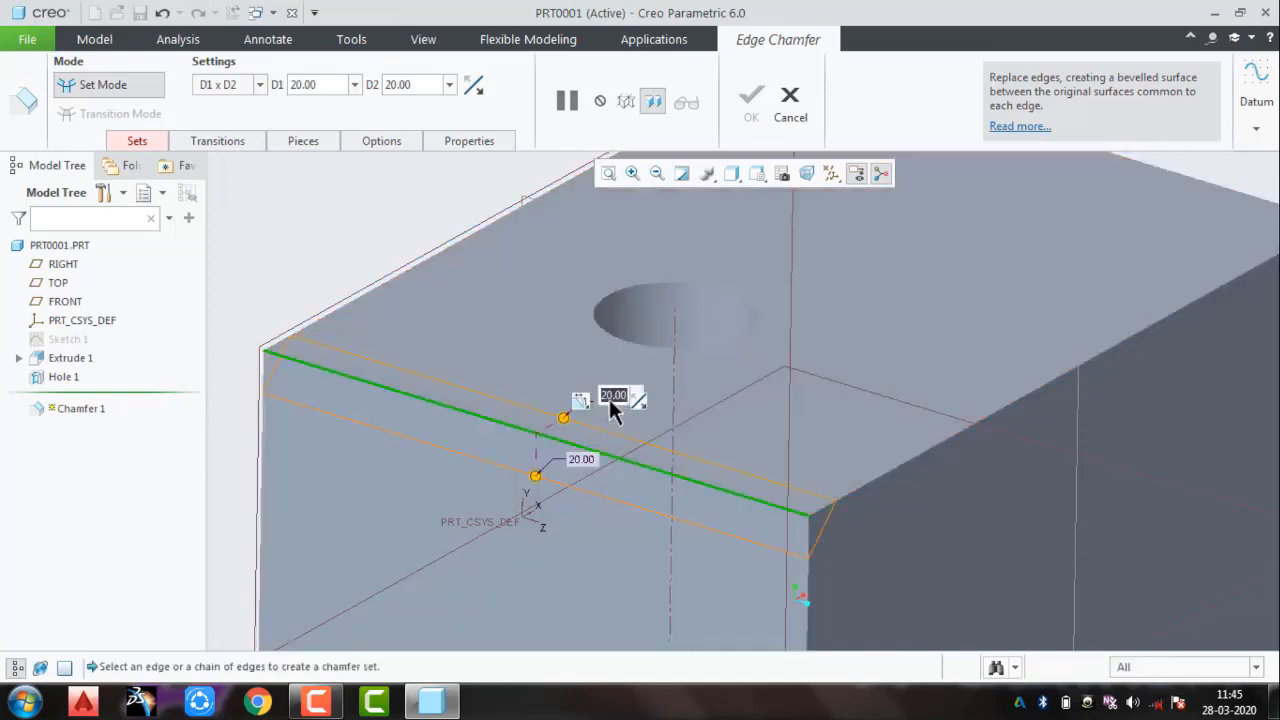
{"action": "left_click", "coordinate": [608, 396]}
{"action": "type", "text": "10"}
{"action": "key", "text": "Return"}
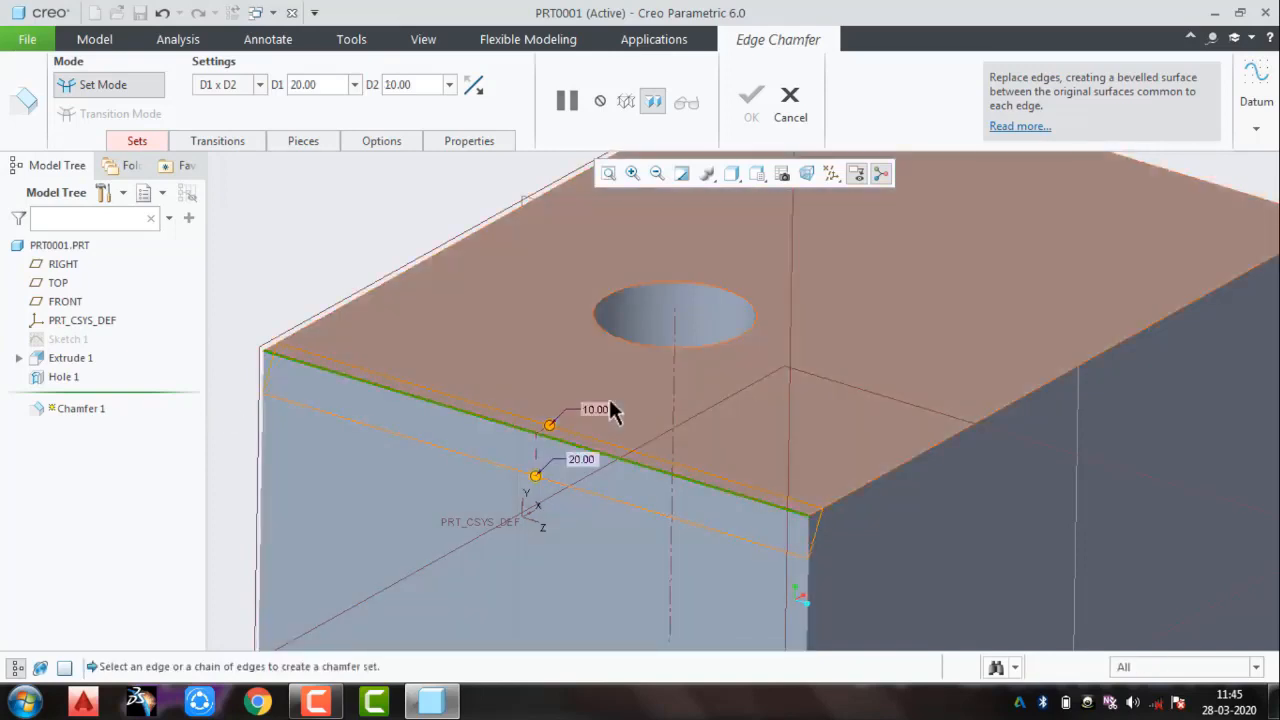
Step: Review the chamfer's D1 distance and set references, and cancel the chamfer
{"action": "left_click", "coordinate": [567, 101]}
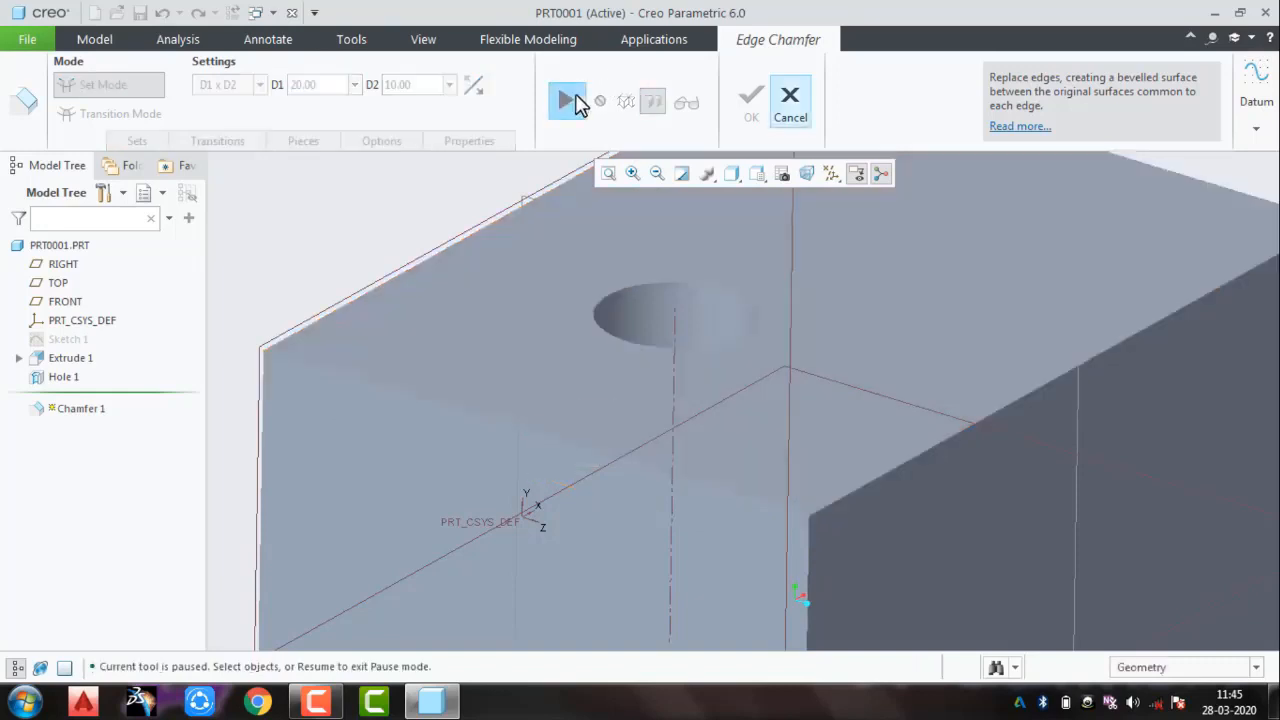
{"action": "left_click", "coordinate": [567, 101]}
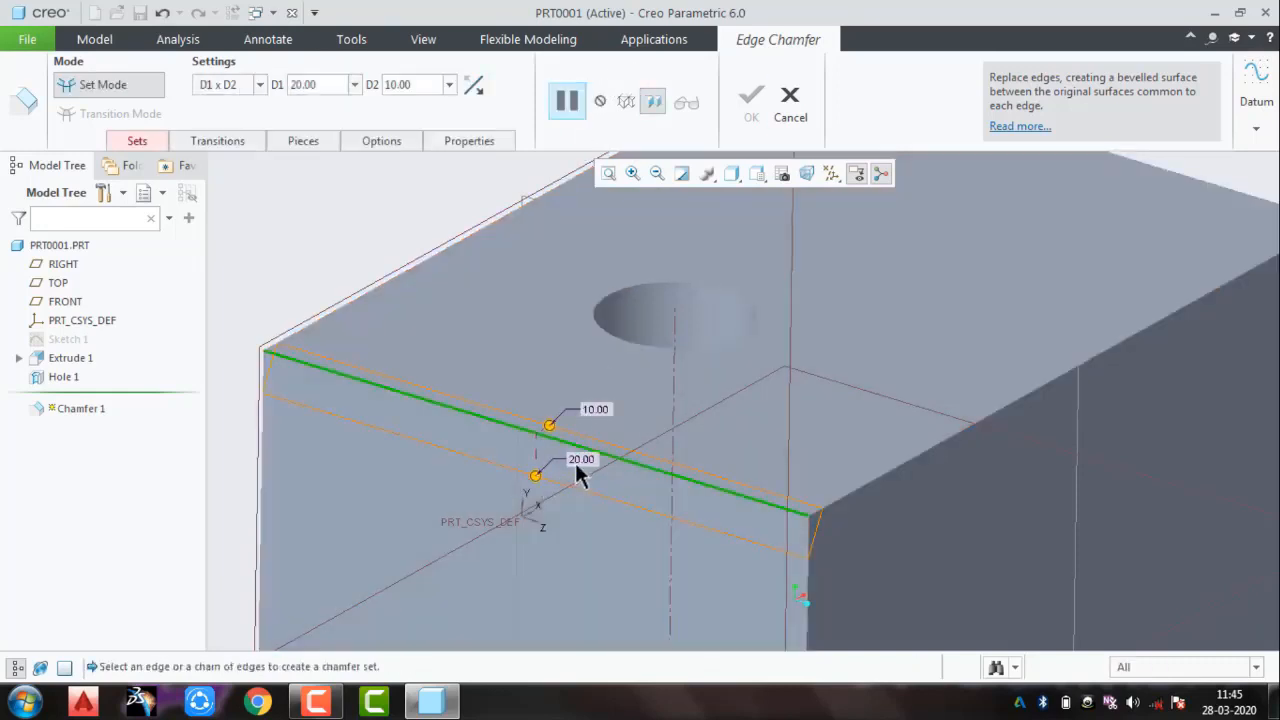
{"action": "double_click", "coordinate": [581, 461]}
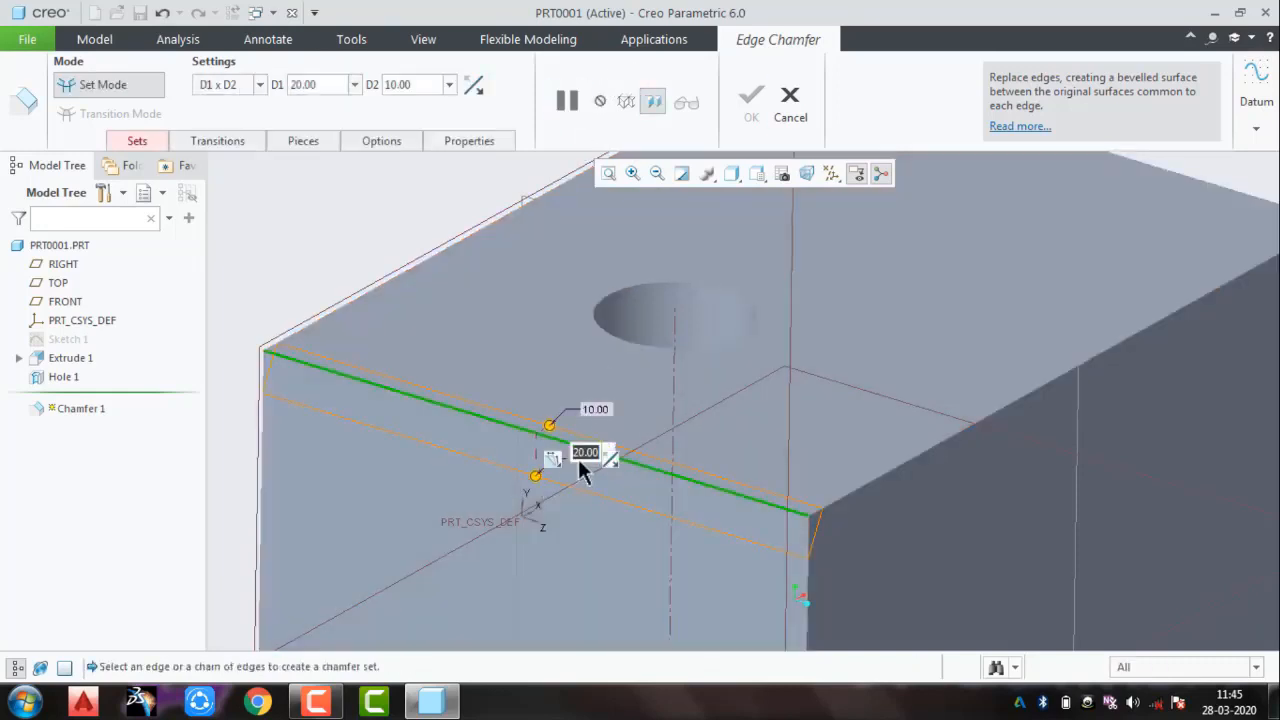
{"action": "type", "text": "20"}
{"action": "left_click", "coordinate": [137, 141]}
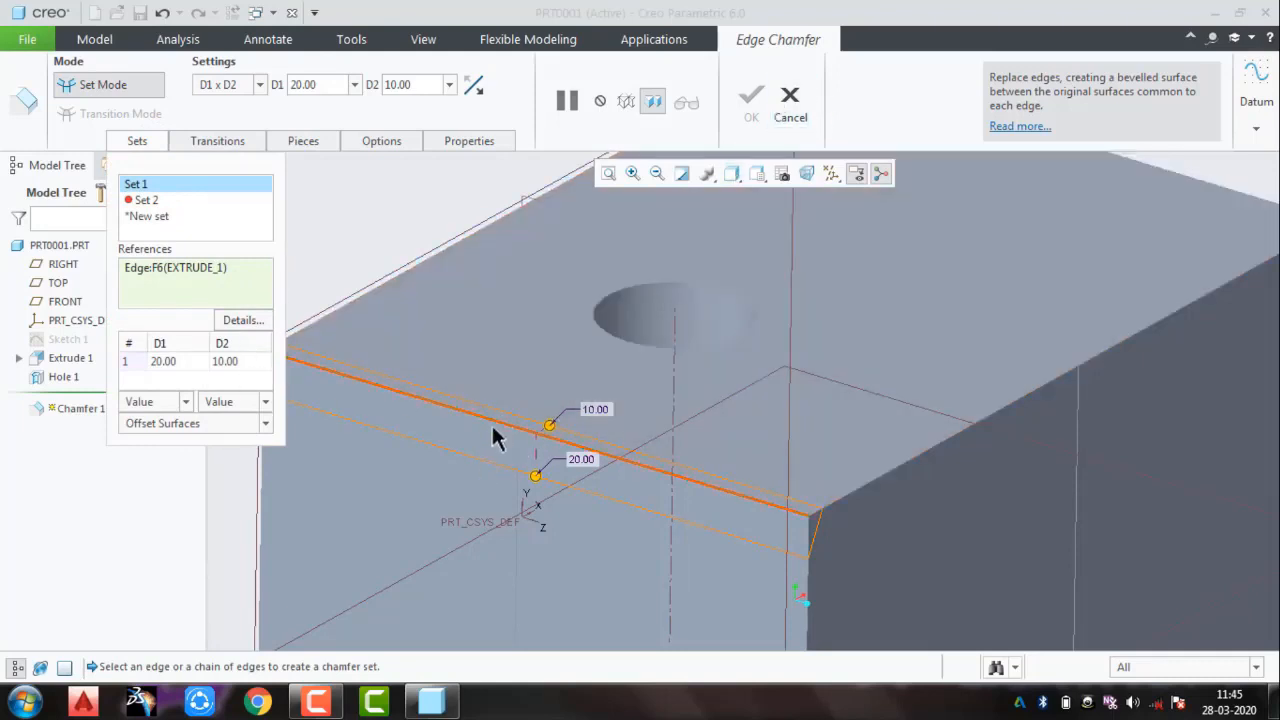
{"action": "left_click", "coordinate": [494, 425]}
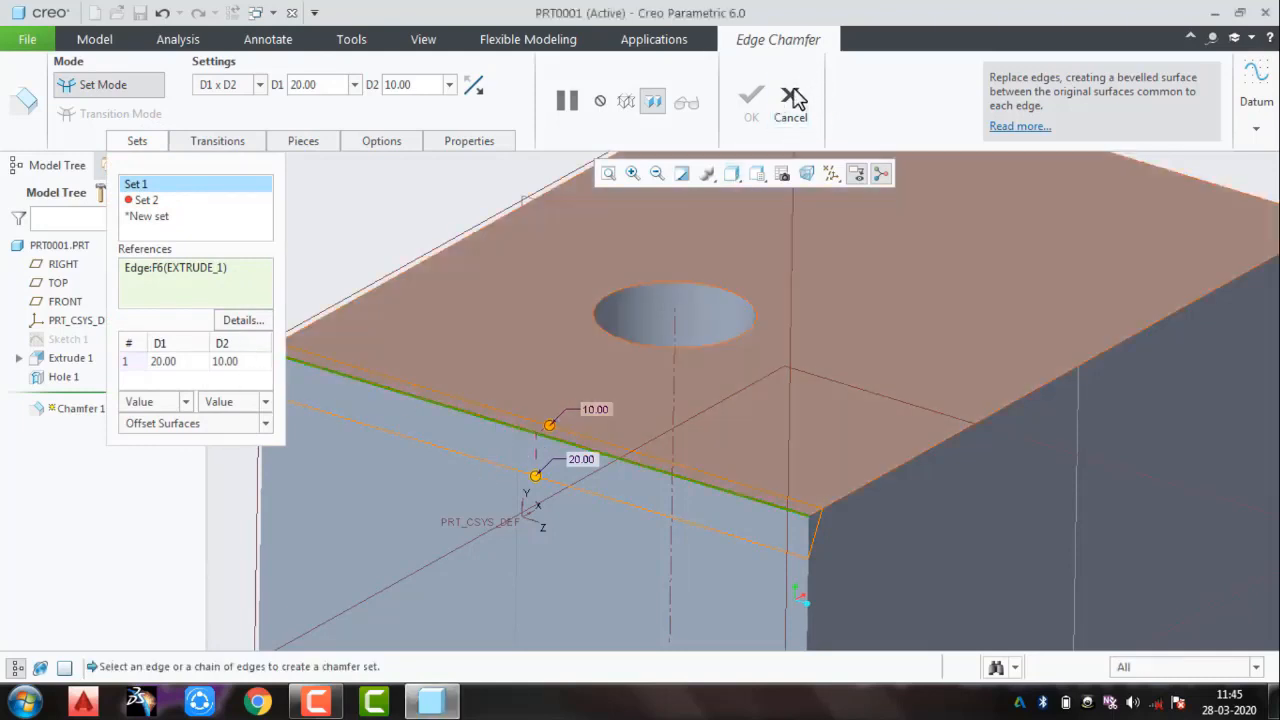
{"action": "left_click", "coordinate": [791, 97]}
{"action": "left_click", "coordinate": [566, 383]}
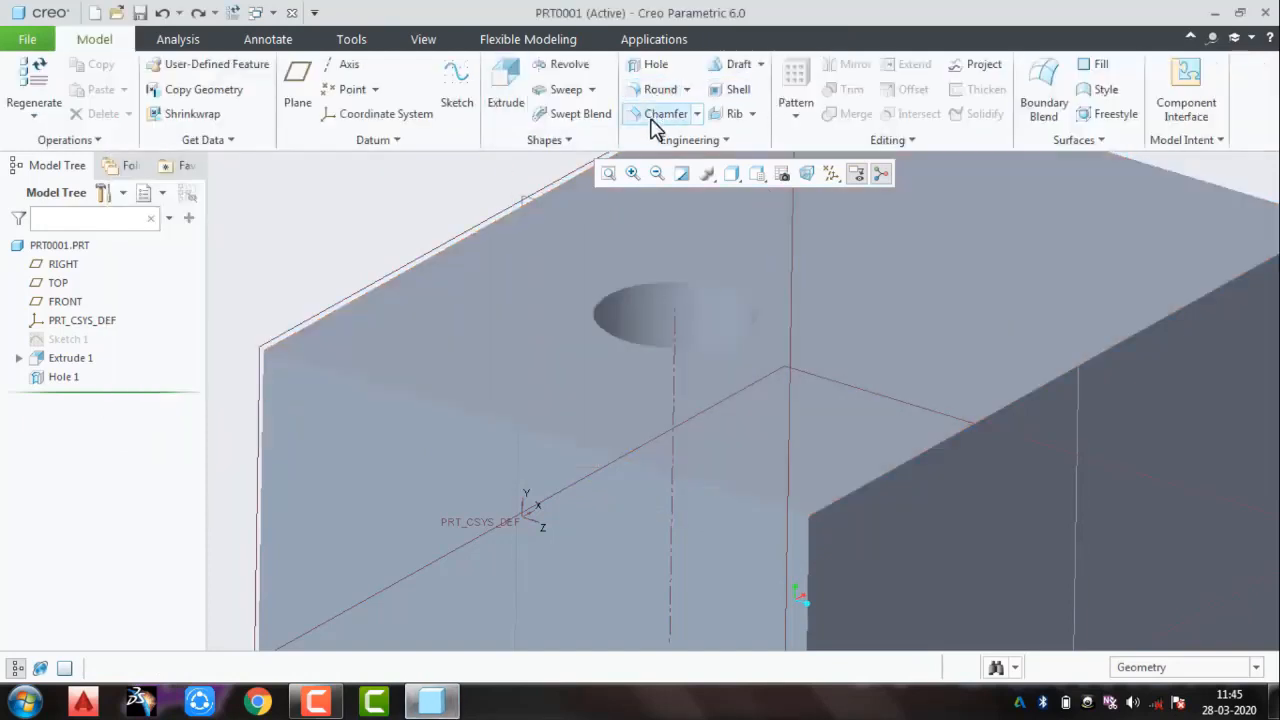
Step: Start an edge chamfer on the block's short top edge nearest the hole, using the D1 x D2 scheme
{"action": "left_click", "coordinate": [652, 118]}
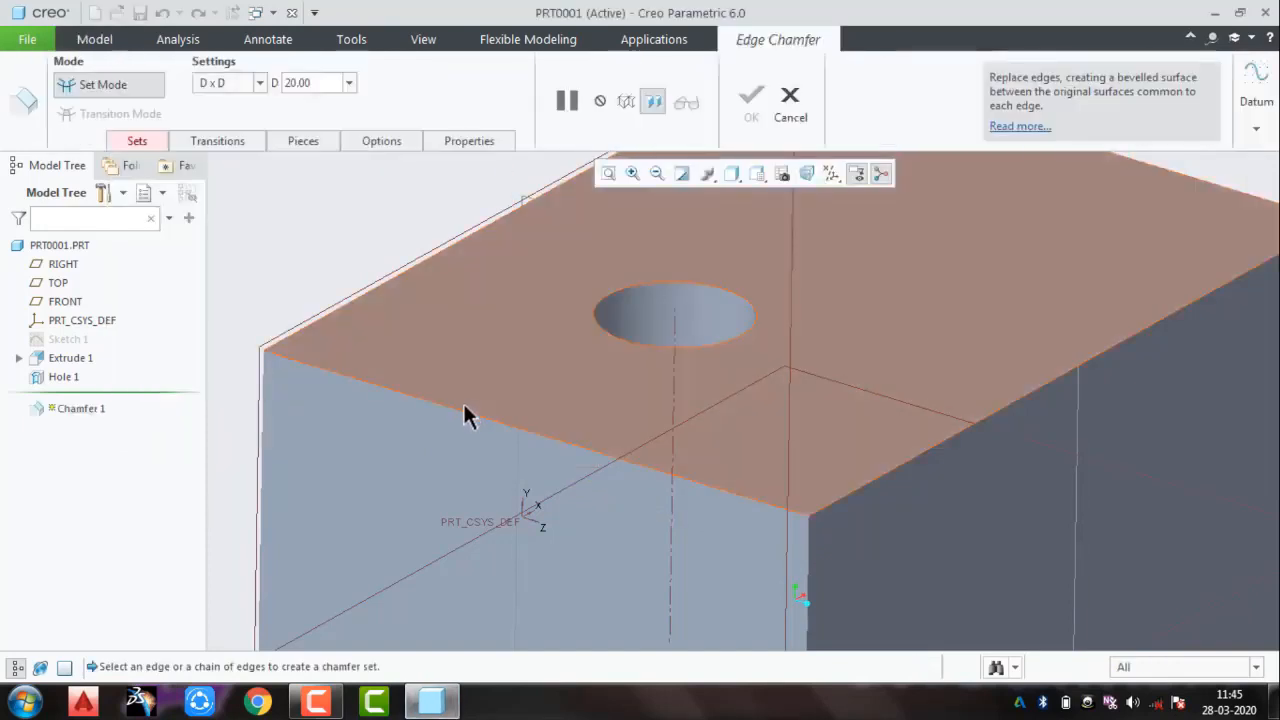
{"action": "left_click", "coordinate": [460, 410]}
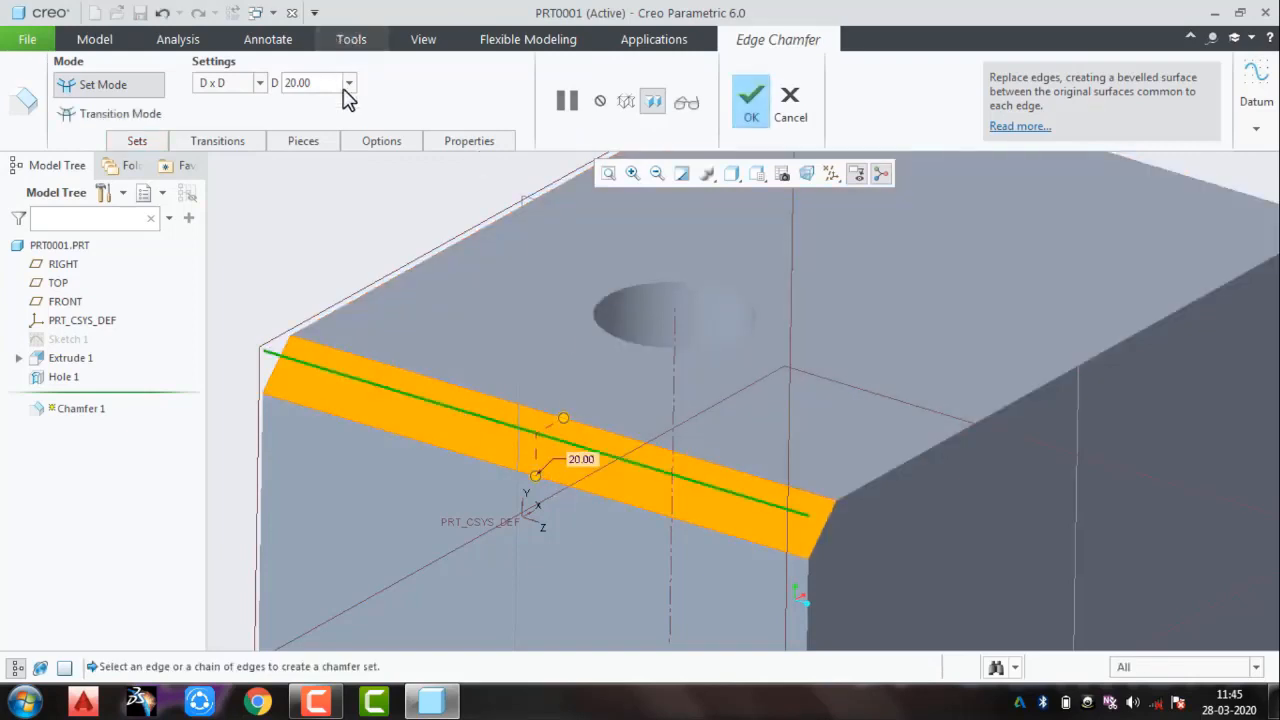
{"action": "left_click", "coordinate": [260, 84]}
{"action": "left_click", "coordinate": [250, 121]}
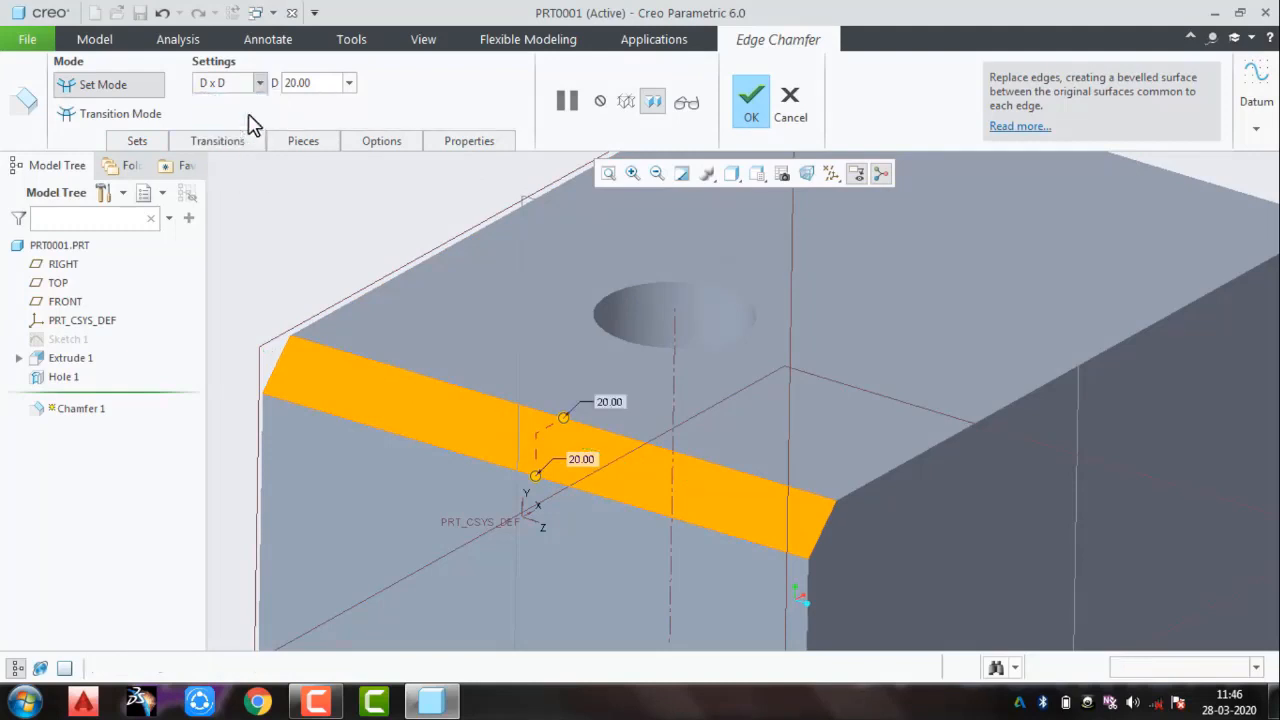
Step: Set the chamfer's D2 distance to 10 and its D1 distance to 15
{"action": "left_click", "coordinate": [603, 399]}
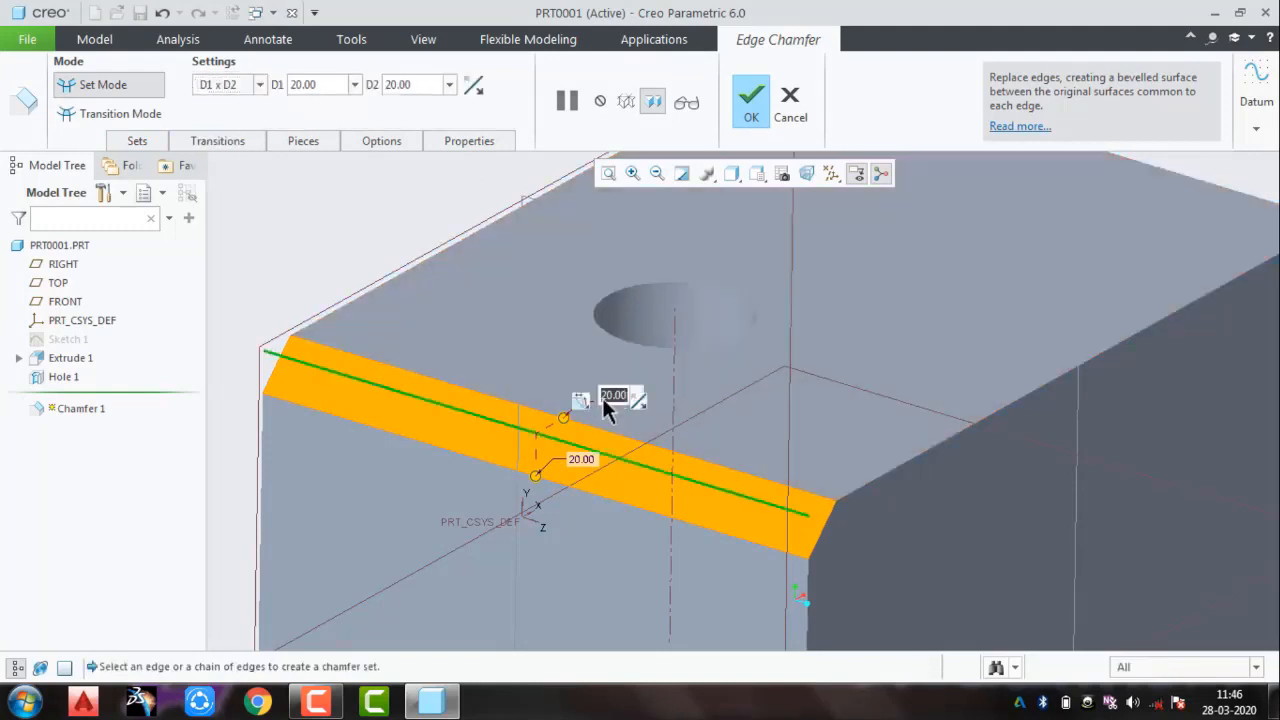
{"action": "type", "text": "10"}
{"action": "key", "text": "Return"}
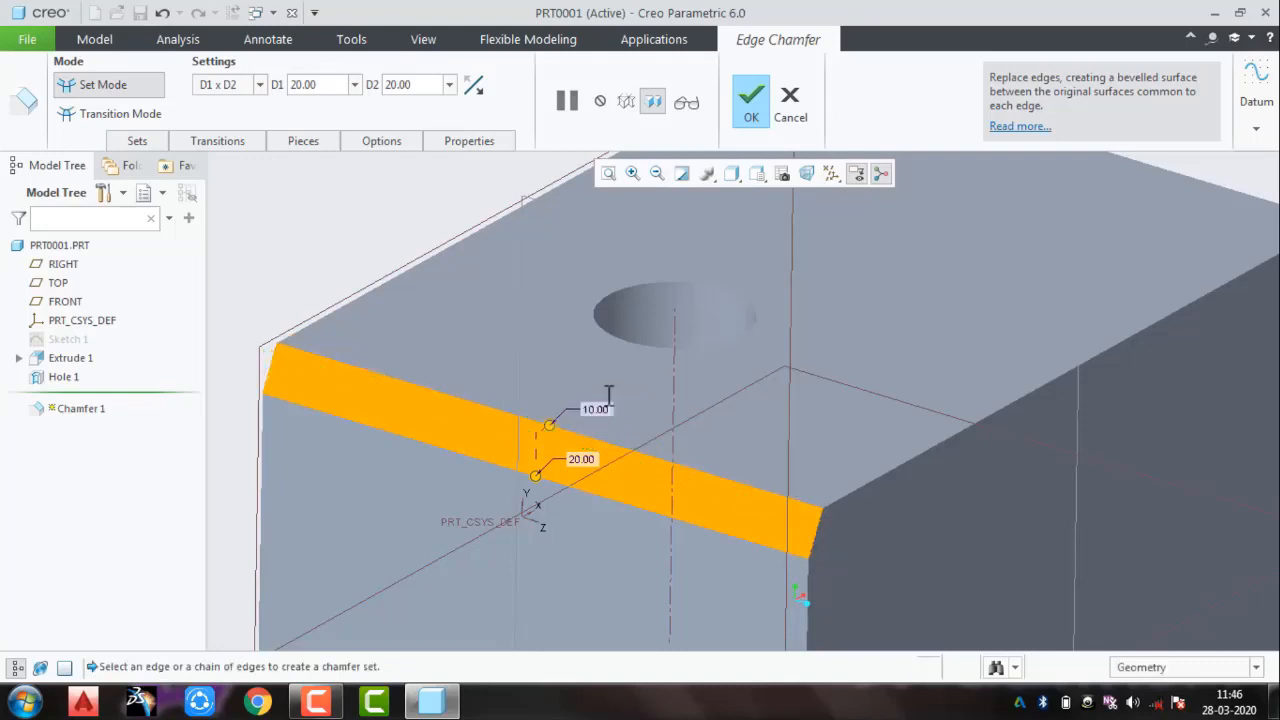
{"action": "left_click", "coordinate": [583, 453]}
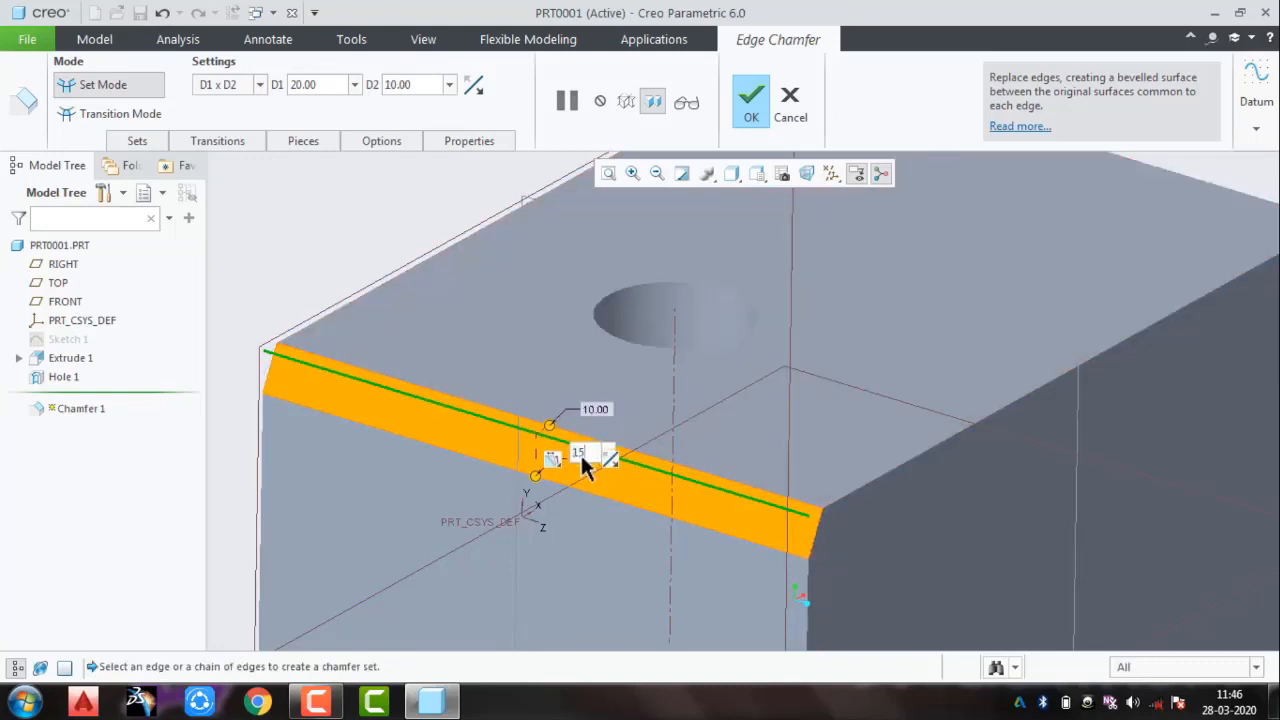
{"action": "type", "text": "15"}
{"action": "key", "text": "Return"}
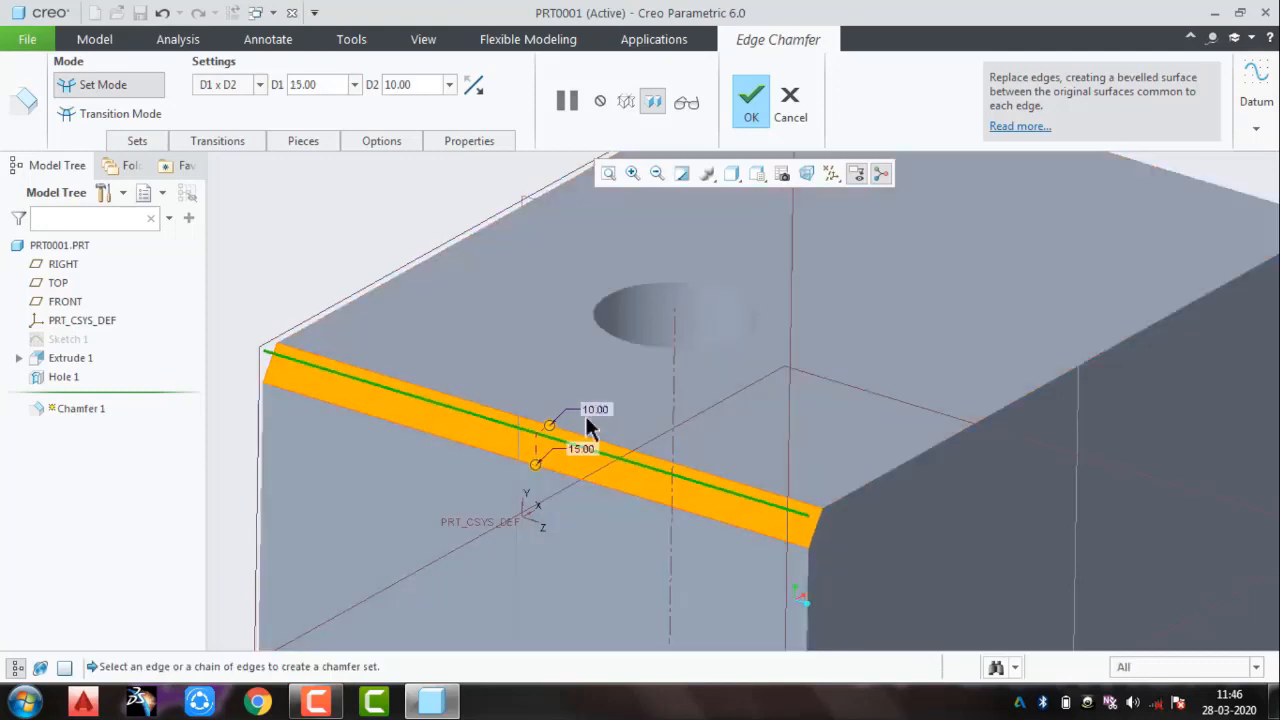
Step: Switch the chamfer to the Angle x D scheme and set its angle to 45 degrees
{"action": "left_click", "coordinate": [258, 86]}
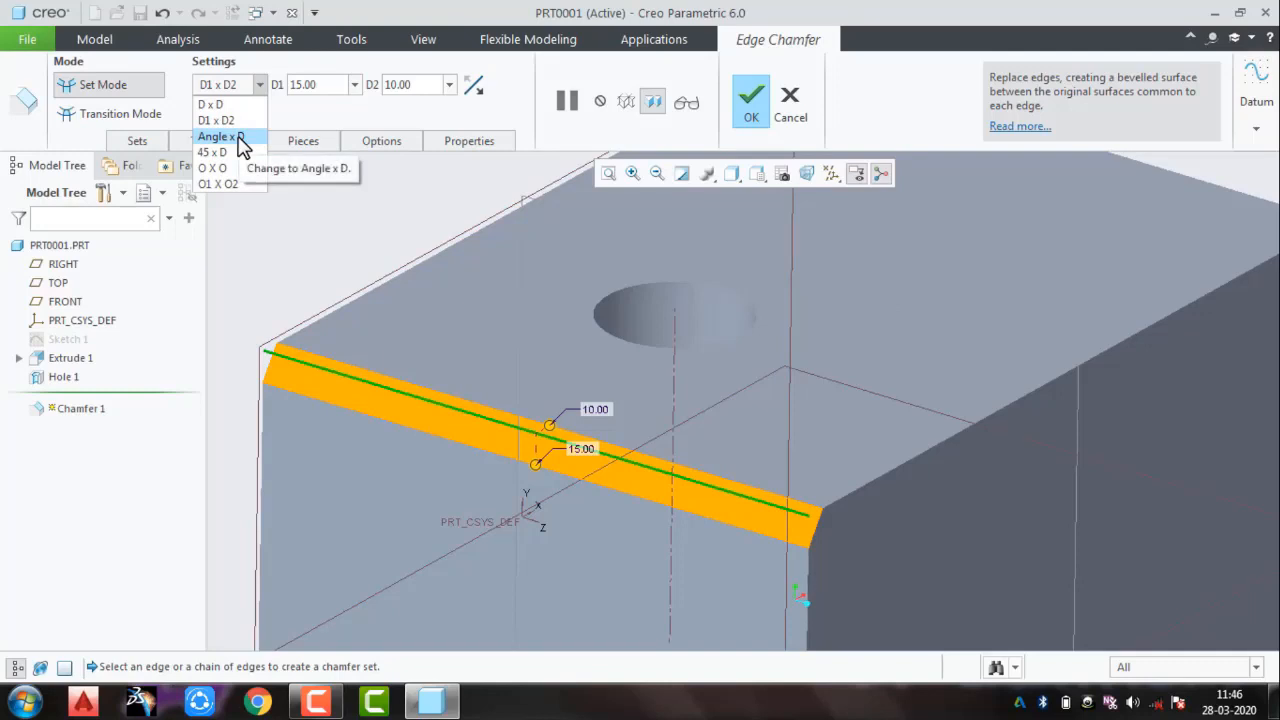
{"action": "left_click", "coordinate": [239, 138]}
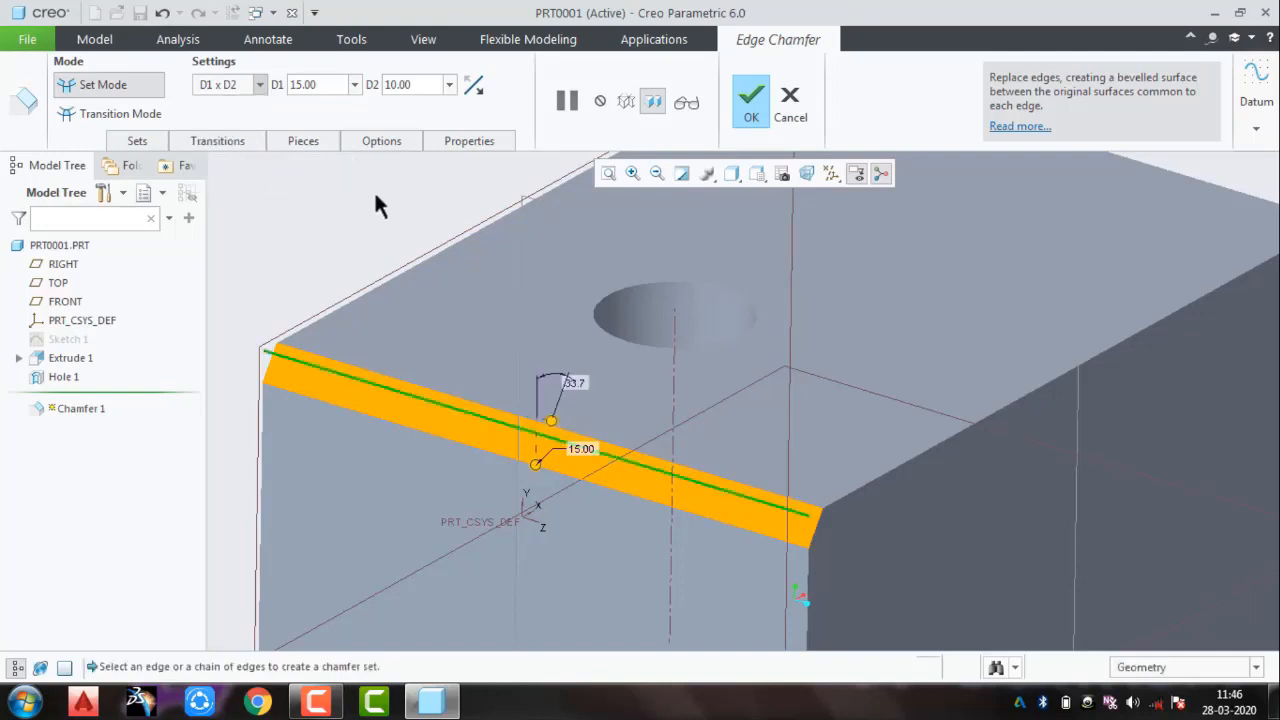
{"action": "left_click", "coordinate": [333, 85]}
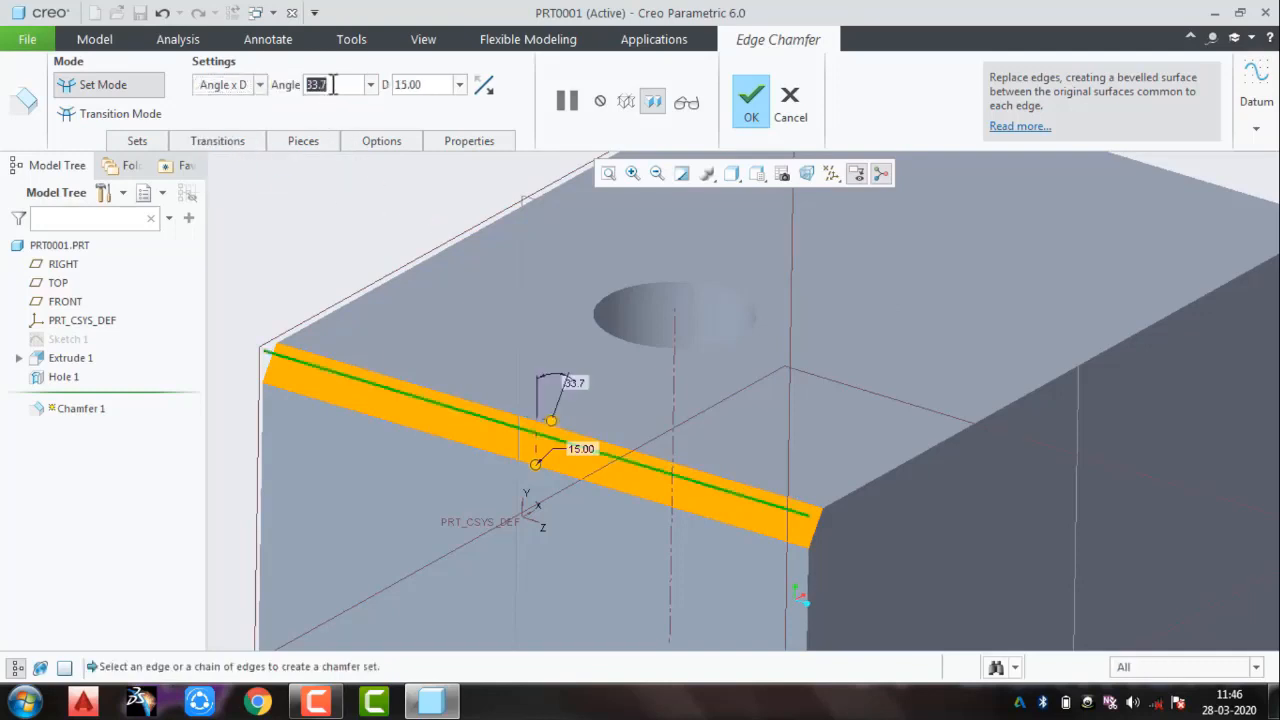
{"action": "type", "text": "45"}
{"action": "key", "text": "Return"}
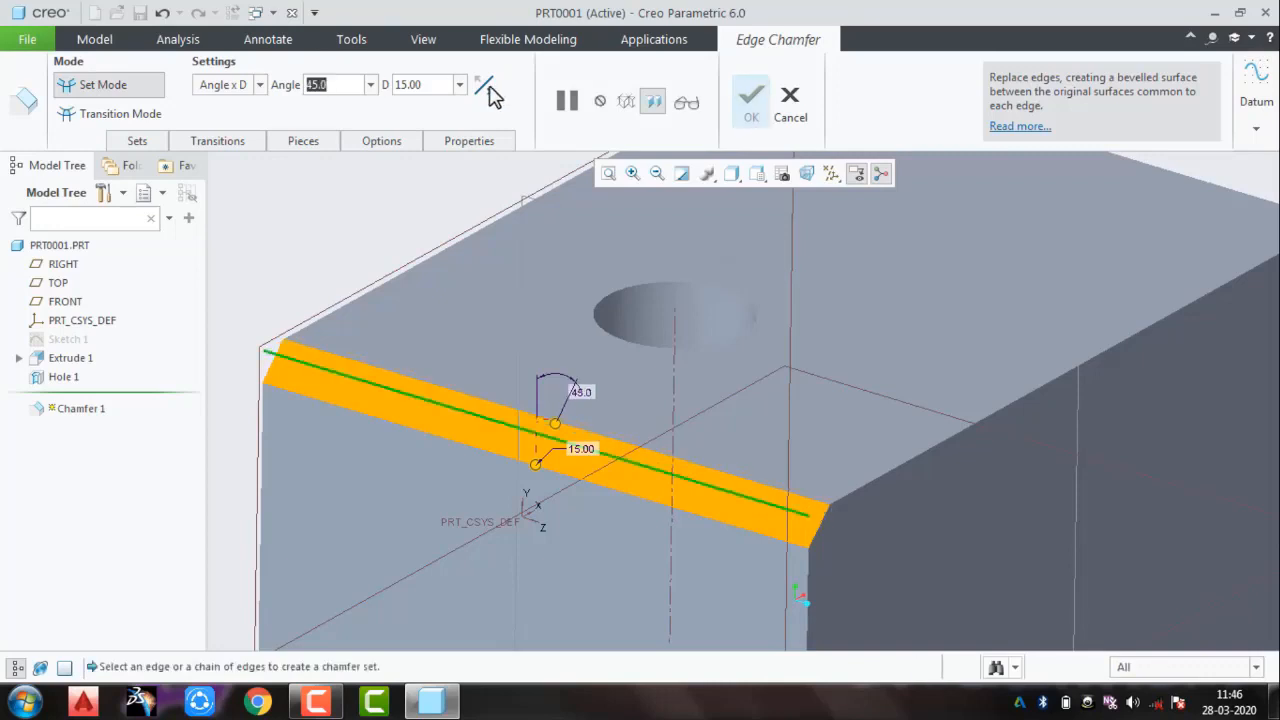
Step: Switch the chamfer to the 45 x D scheme and set its D distance to 20
{"action": "left_click", "coordinate": [431, 86]}
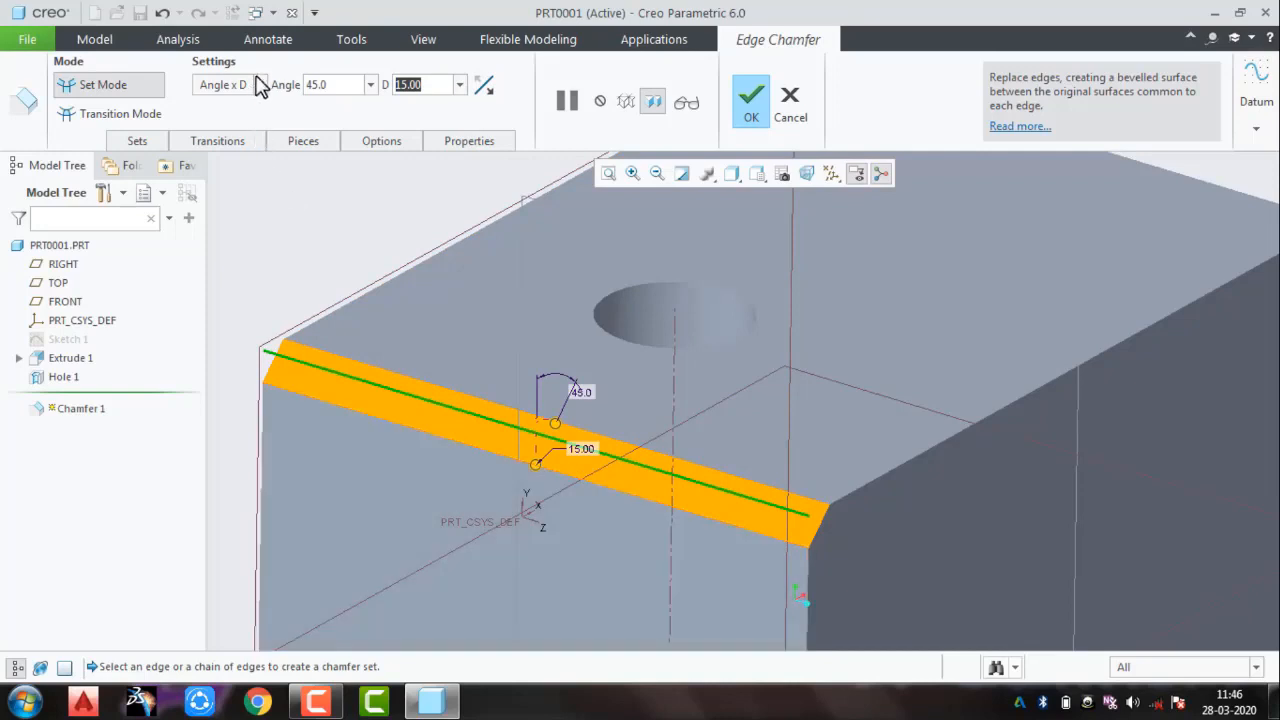
{"action": "left_click", "coordinate": [259, 85]}
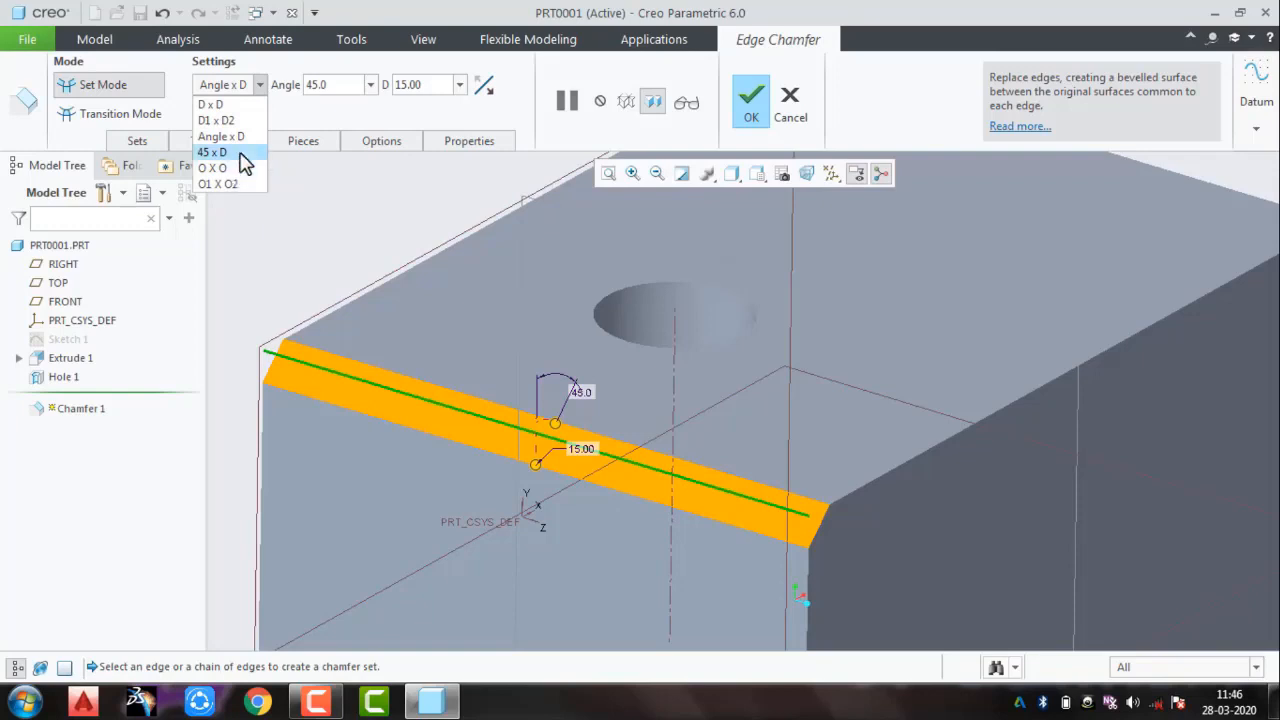
{"action": "left_click", "coordinate": [240, 153]}
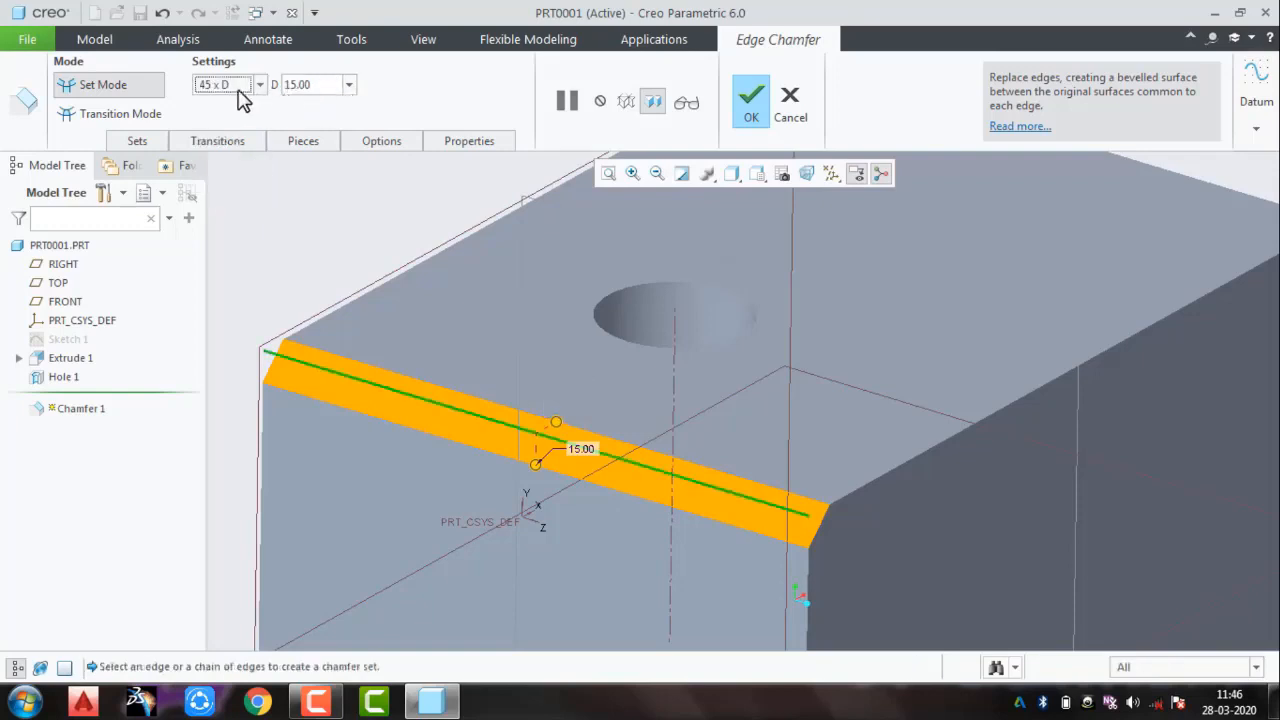
{"action": "double_click", "coordinate": [312, 84]}
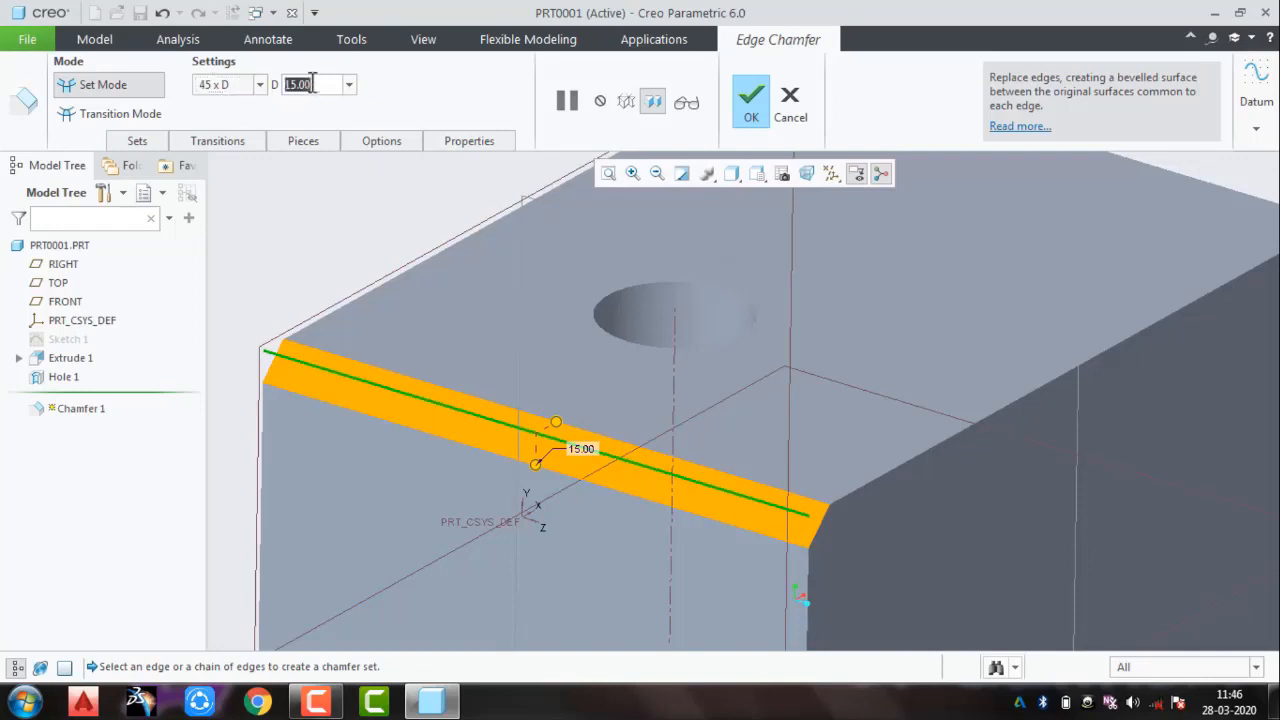
{"action": "type", "text": "20"}
{"action": "key", "text": "Return"}
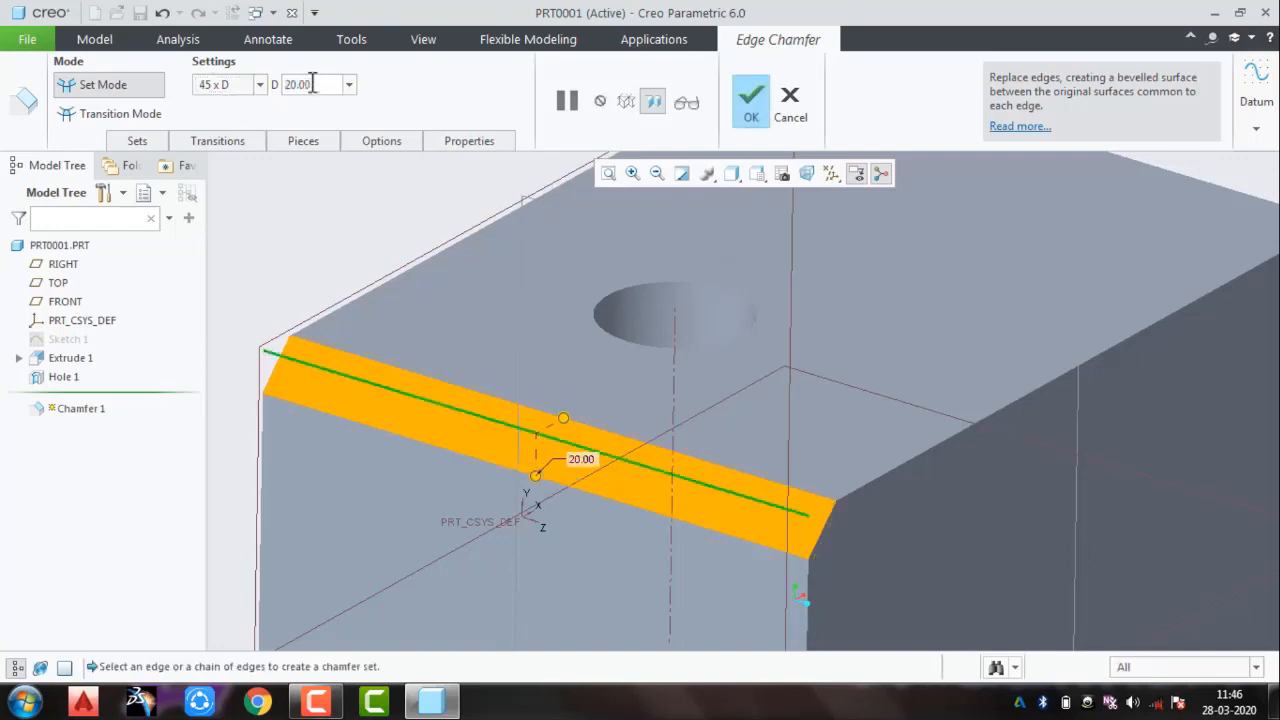
Step: Switch the chamfer back to the Angle x D scheme and set its angle to 30 degrees
{"action": "left_click", "coordinate": [220, 85]}
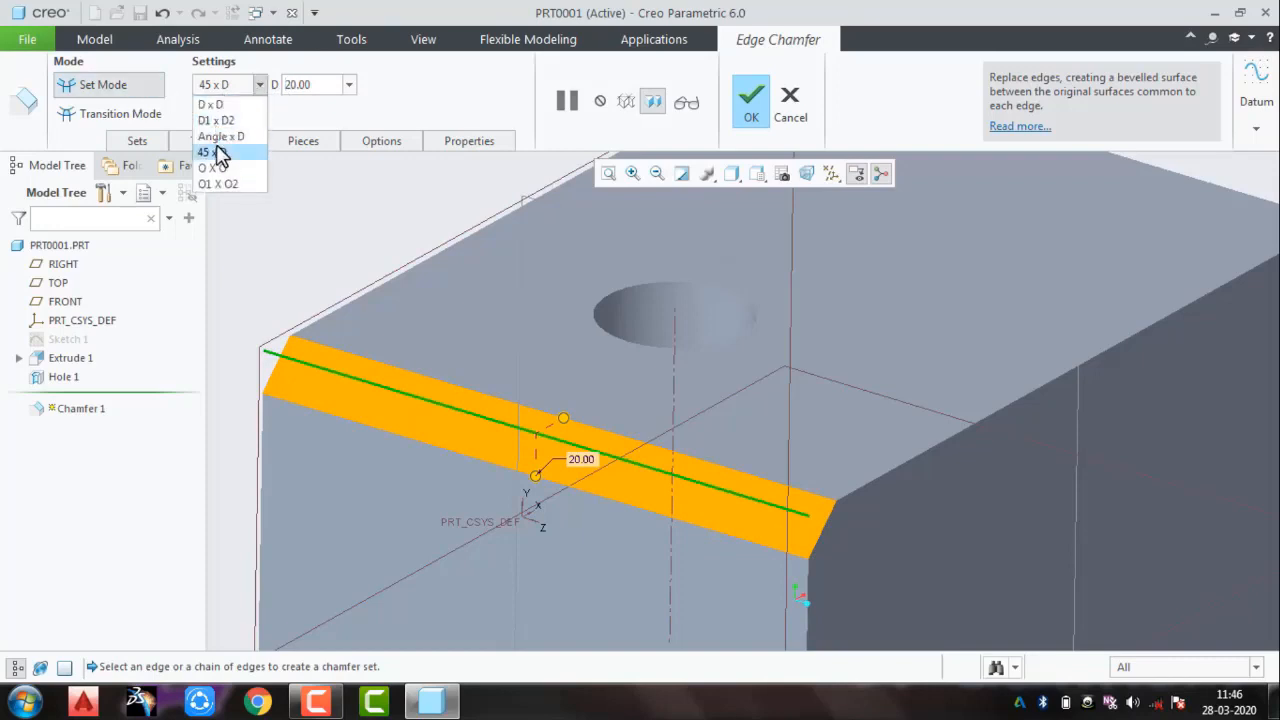
{"action": "left_click", "coordinate": [224, 137]}
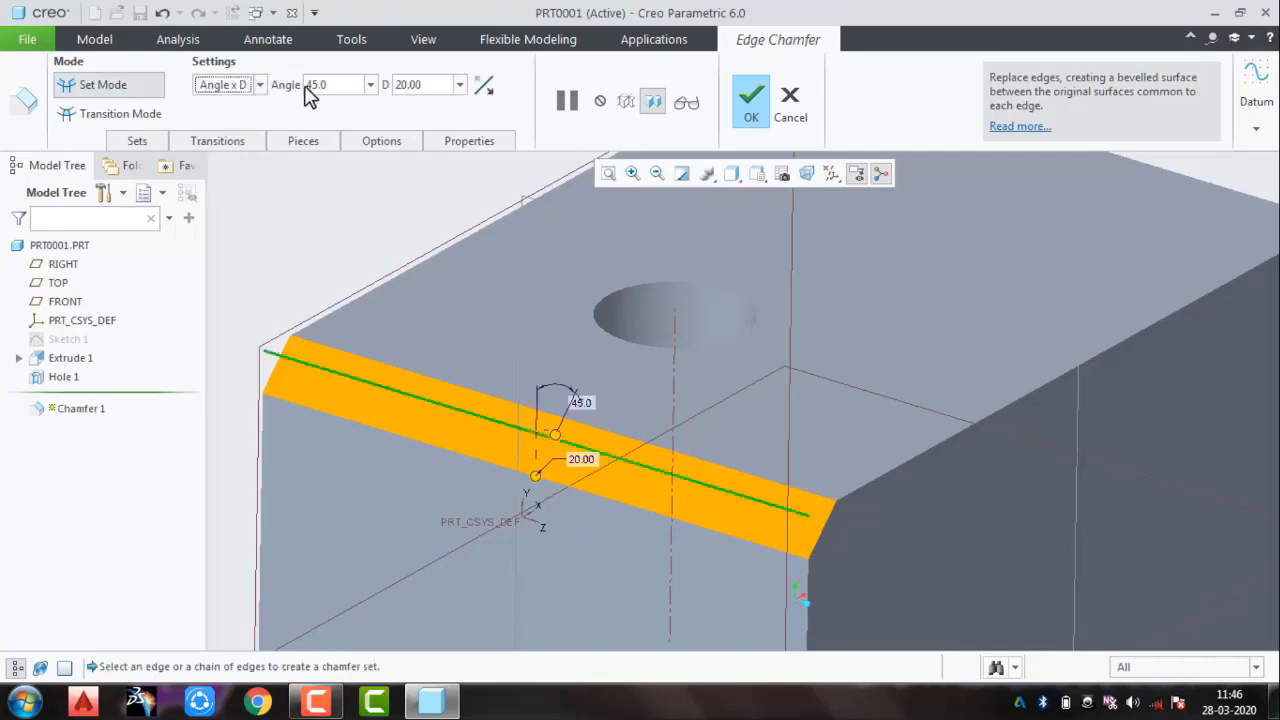
{"action": "double_click", "coordinate": [333, 84]}
{"action": "type", "text": "30"}
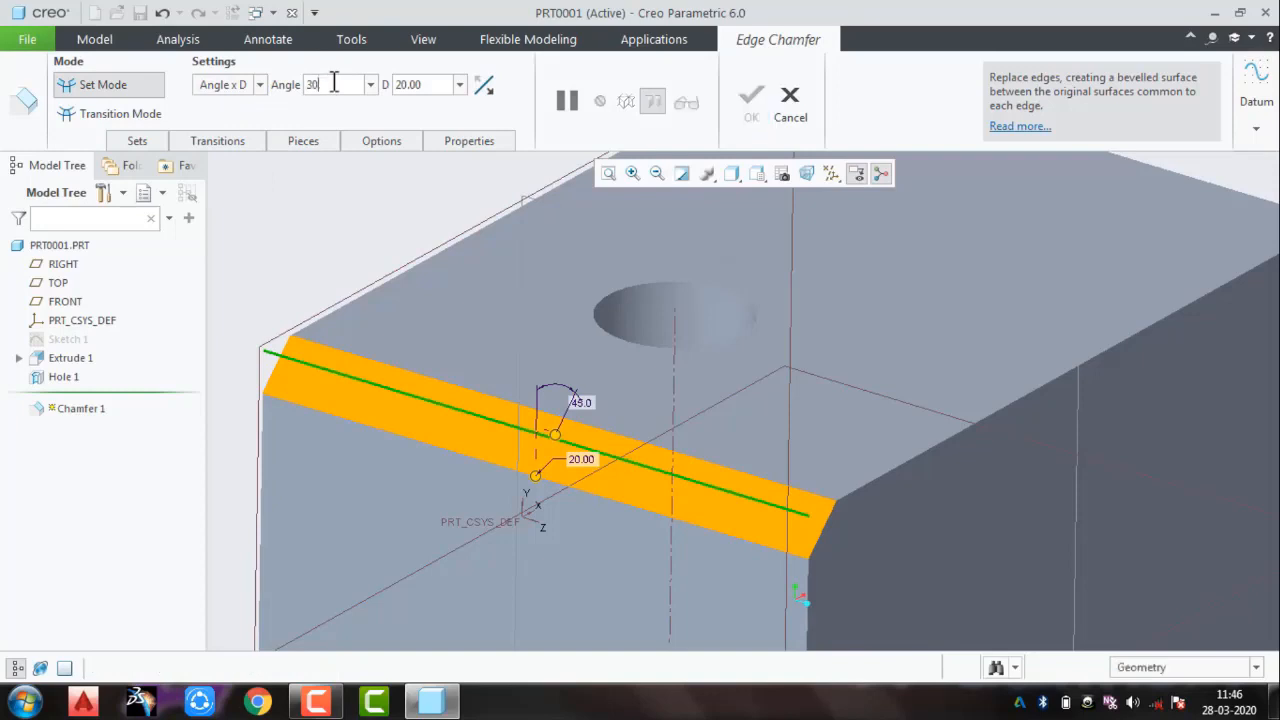
{"action": "key", "text": "Return"}
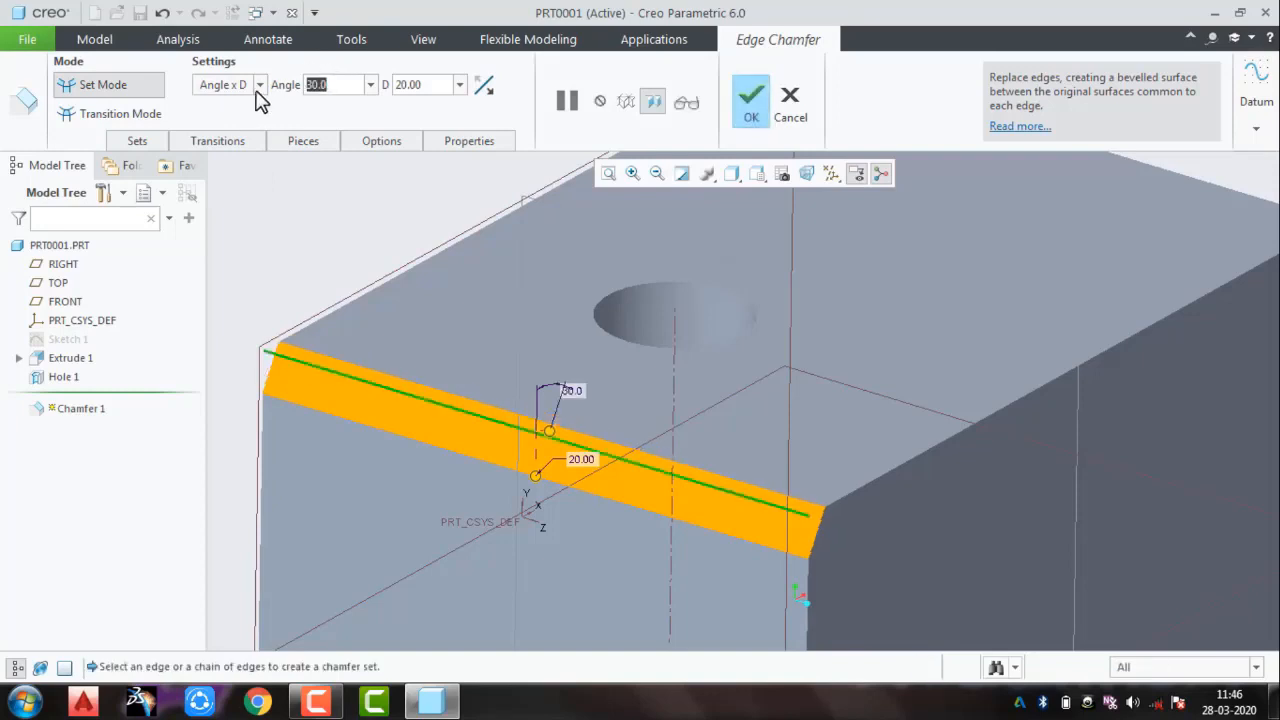
Step: Switch the chamfer to the O X O scheme and set its offset O to 30
{"action": "left_click", "coordinate": [259, 86]}
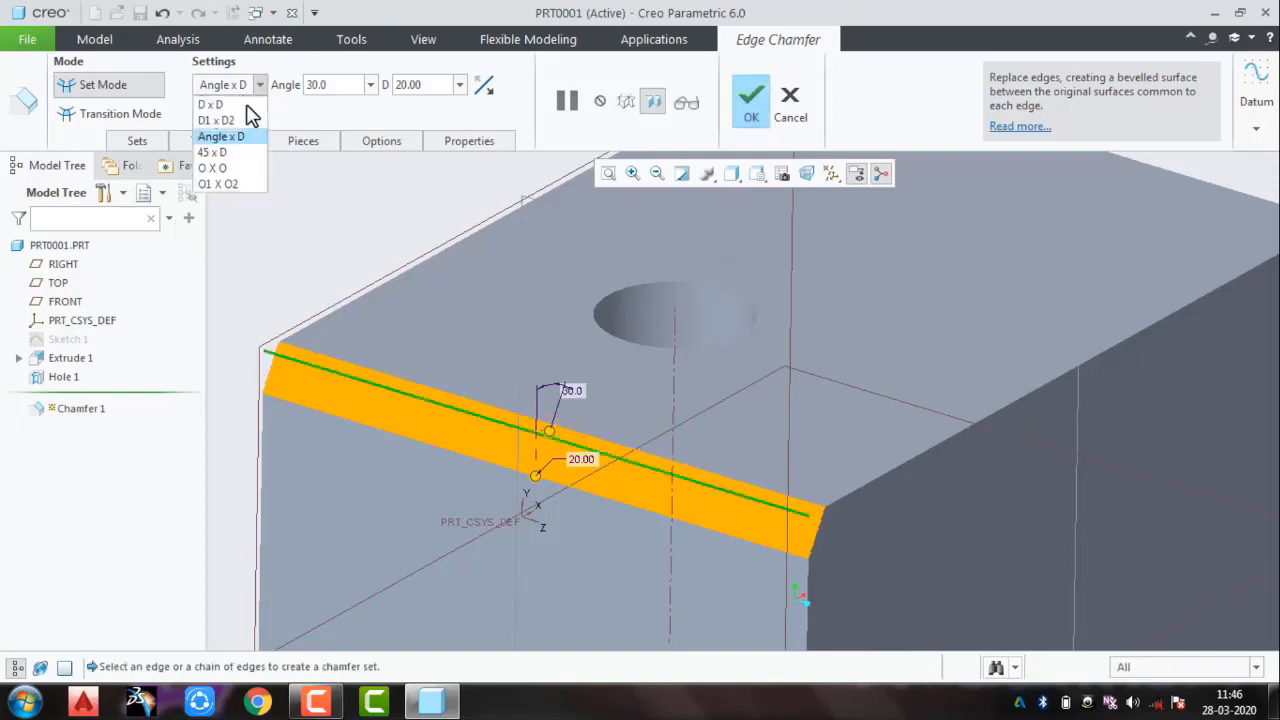
{"action": "left_click", "coordinate": [232, 168]}
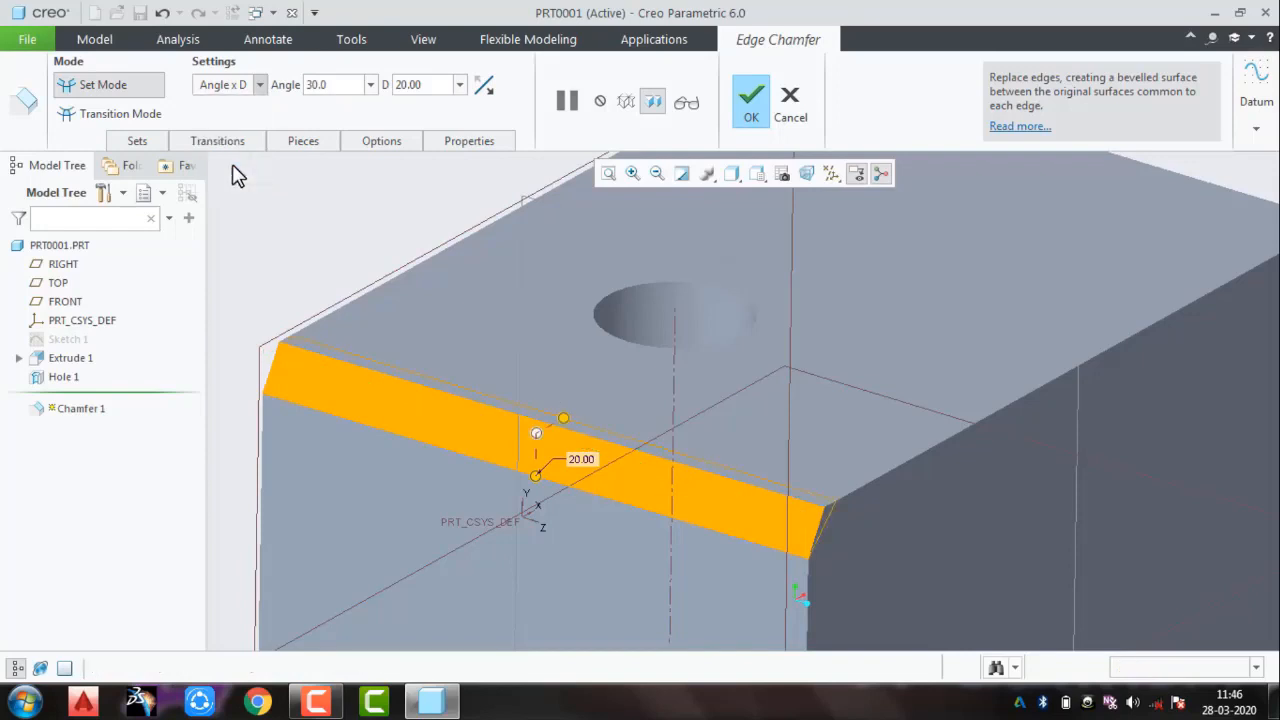
{"action": "double_click", "coordinate": [333, 85]}
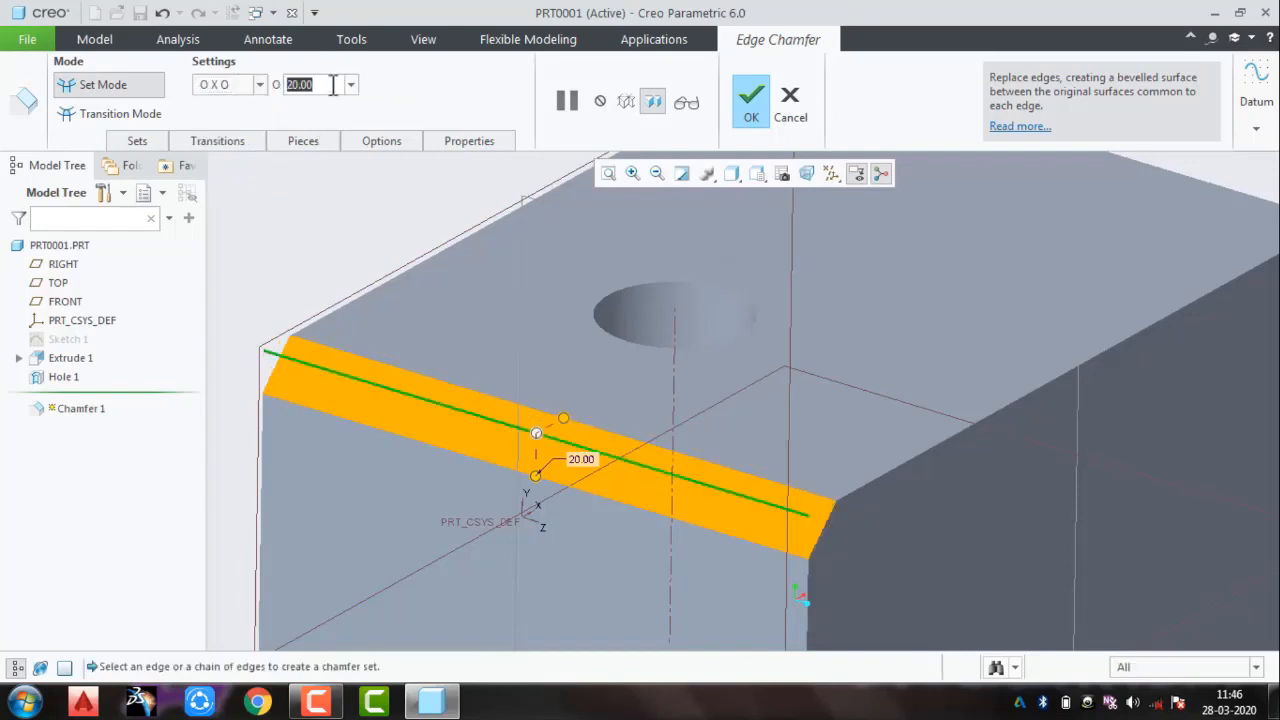
{"action": "type", "text": "30"}
{"action": "key", "text": "Return"}
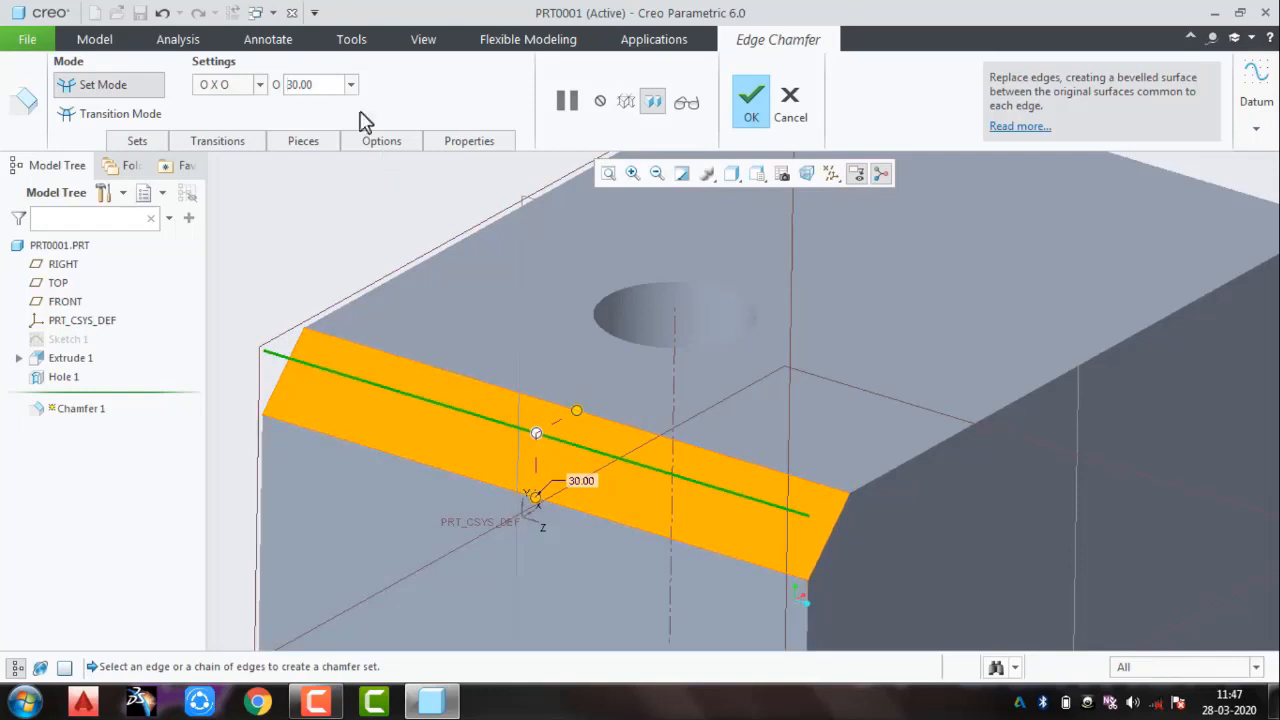
Step: Switch the chamfer to the O1 X O2 scheme and set O1 to 20 and O2 to 15
{"action": "left_click", "coordinate": [261, 86]}
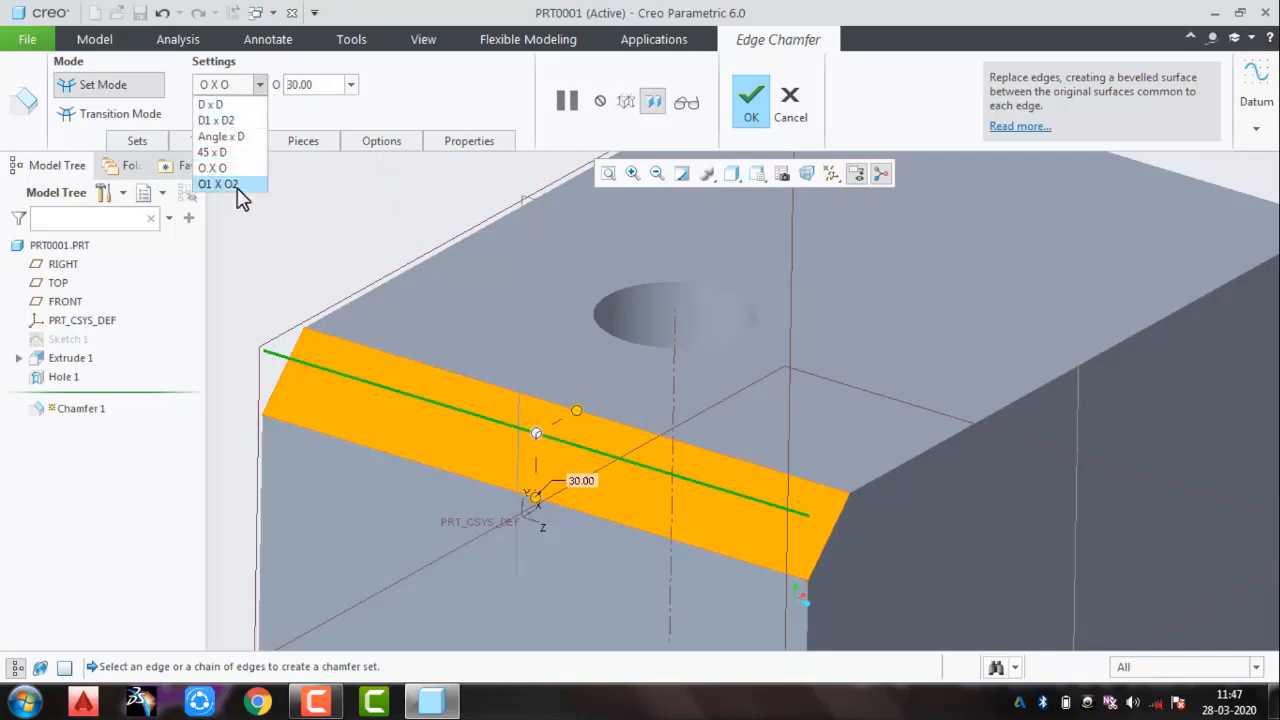
{"action": "left_click", "coordinate": [236, 184]}
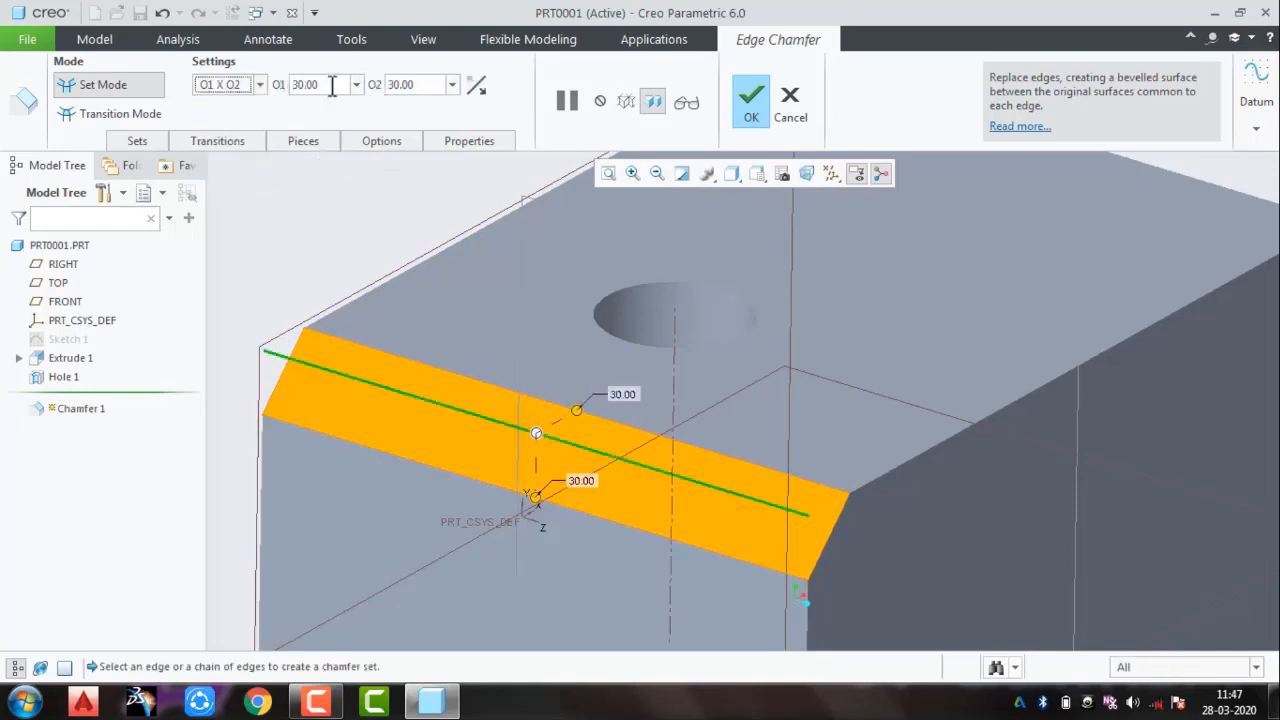
{"action": "left_click", "coordinate": [332, 86]}
{"action": "type", "text": "20"}
{"action": "key", "text": "Return"}
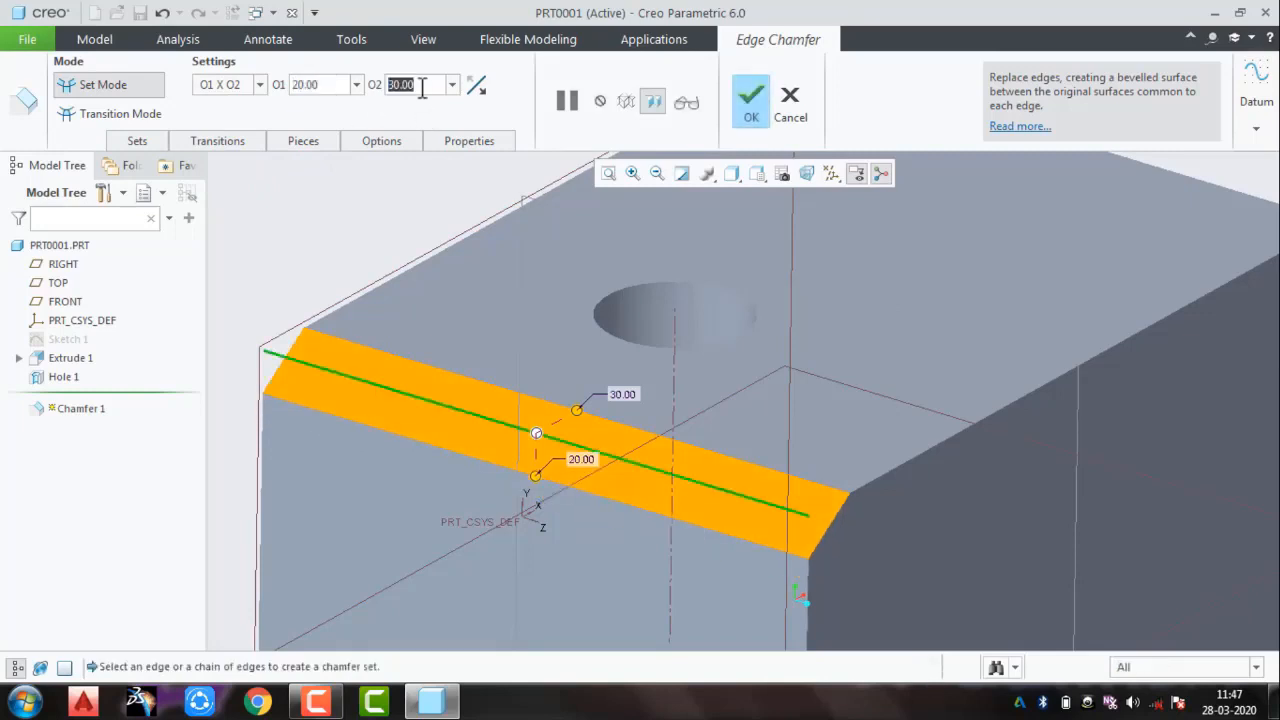
{"action": "type", "text": "15"}
{"action": "key", "text": "Return"}
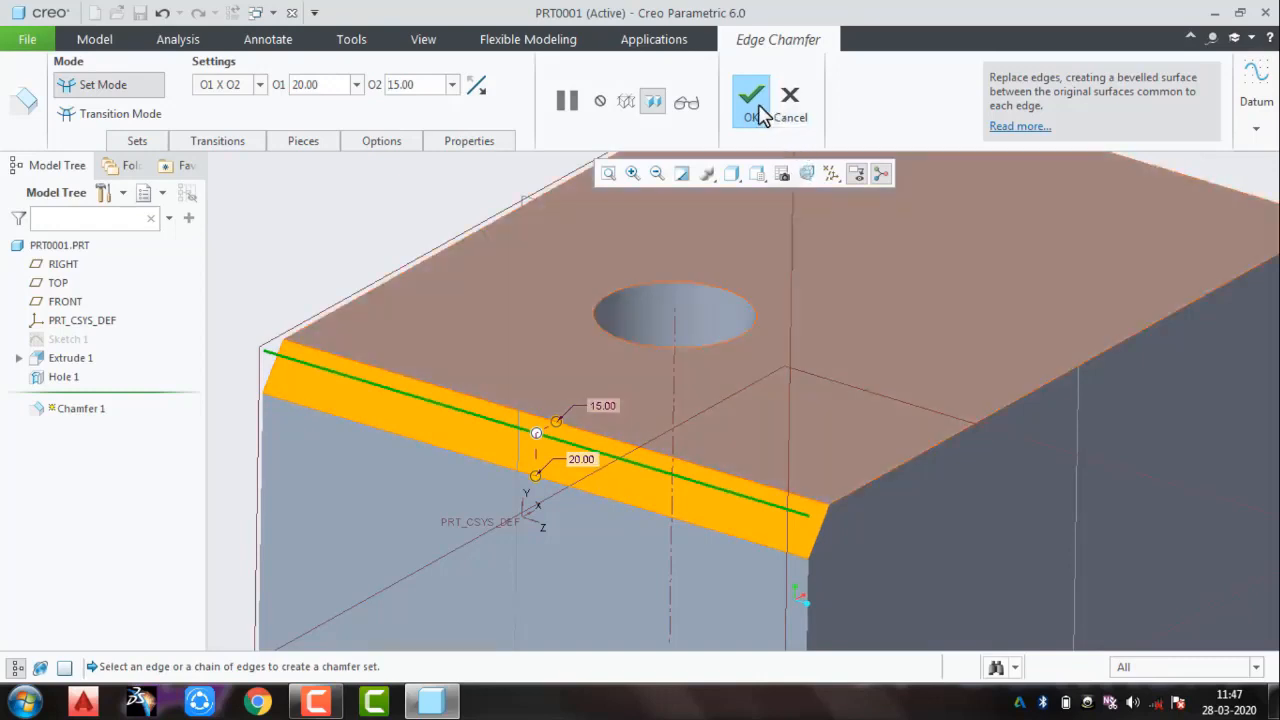
Step: Try a Stop at Reference transition at one chamfer end using the hole's surface, and cancel the chamfer
{"action": "left_click", "coordinate": [131, 116]}
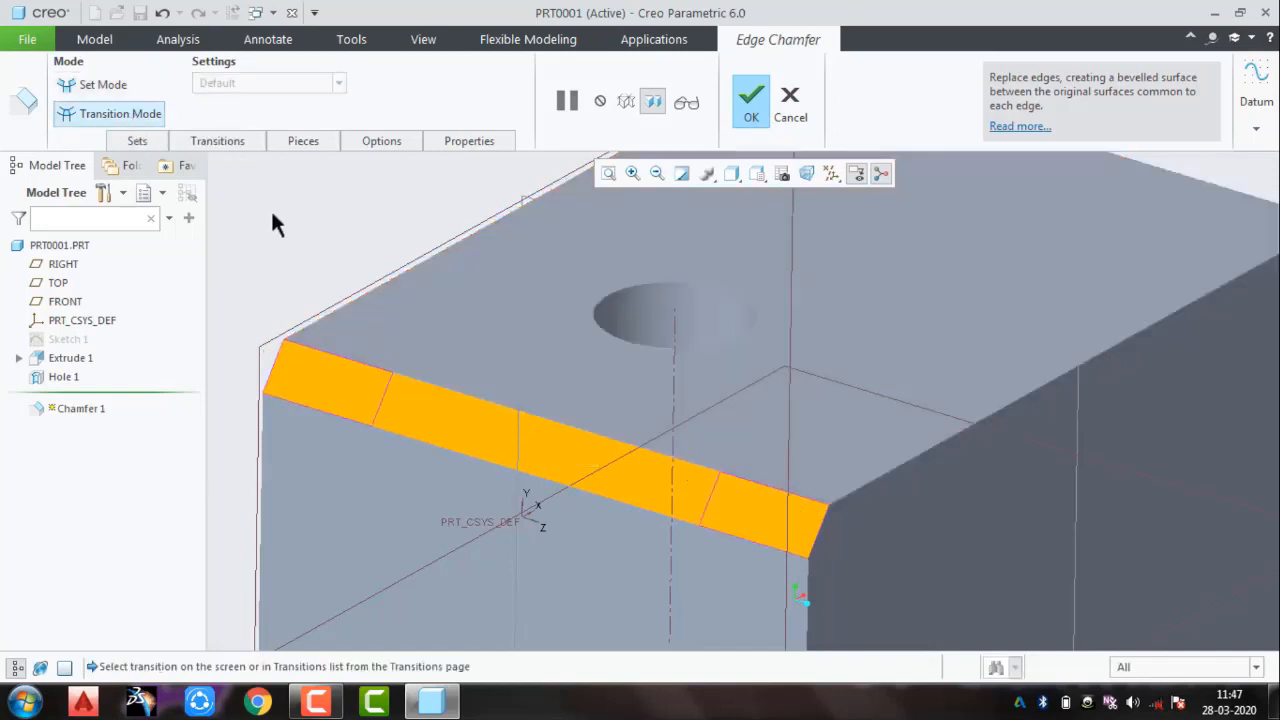
{"action": "left_click", "coordinate": [330, 407]}
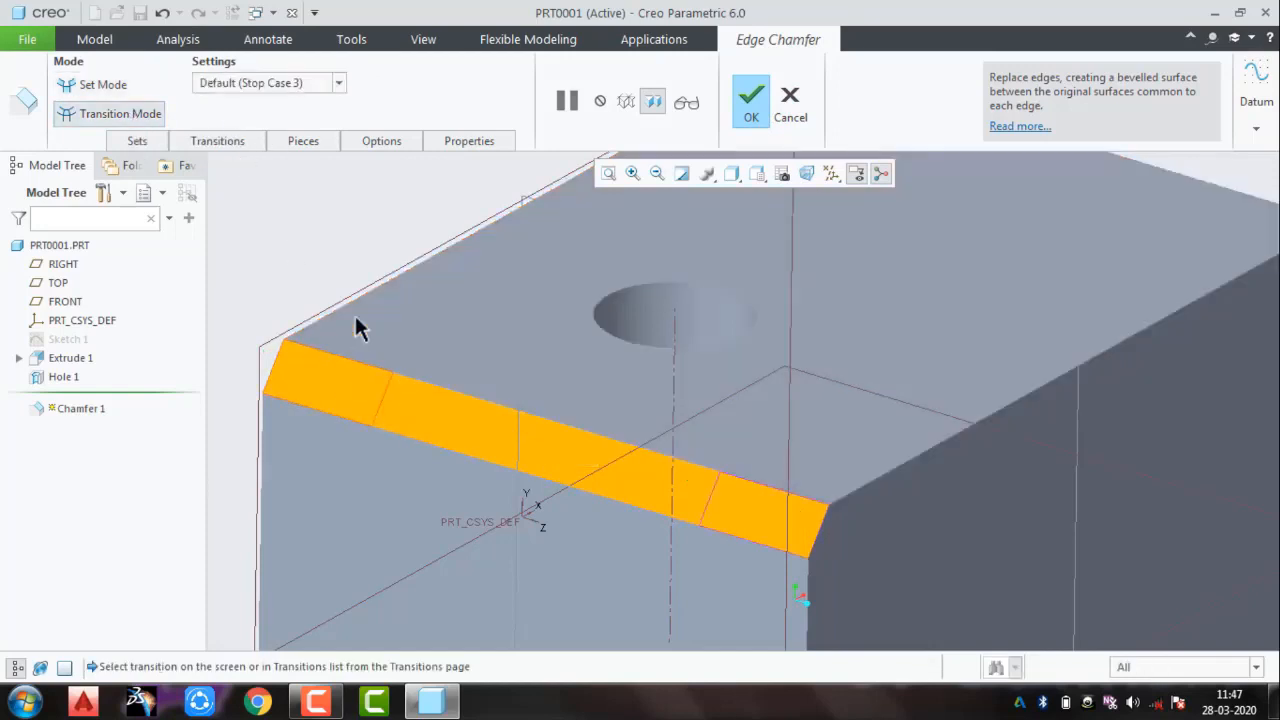
{"action": "left_click", "coordinate": [293, 86]}
{"action": "left_click", "coordinate": [262, 152]}
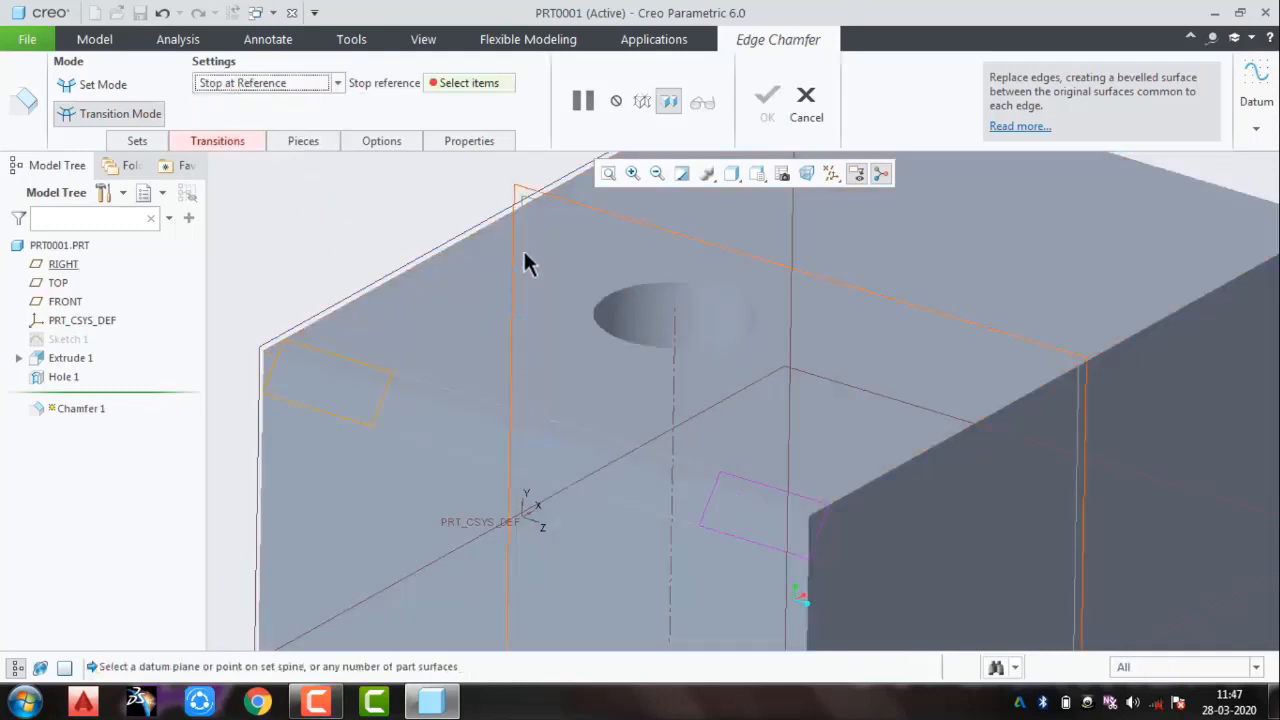
{"action": "scroll", "coordinate": [599, 540], "scroll_direction": "down", "scroll_amount": 5}
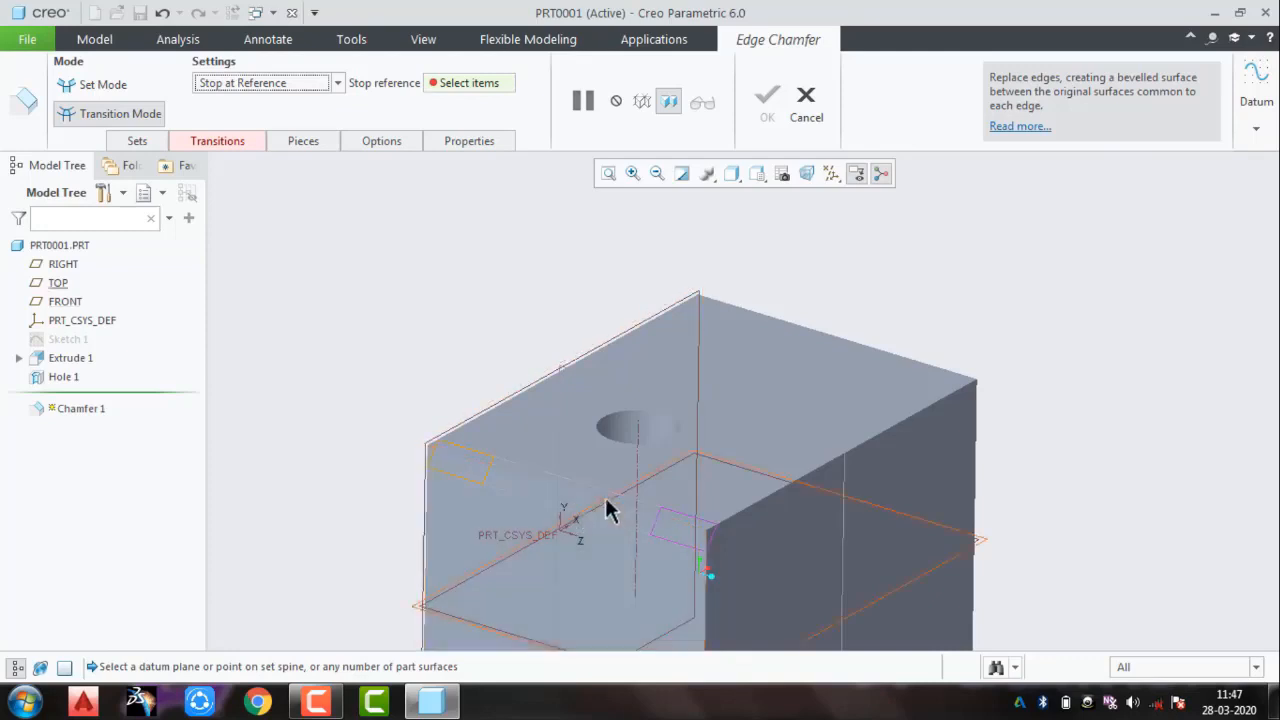
{"action": "left_click", "coordinate": [642, 438]}
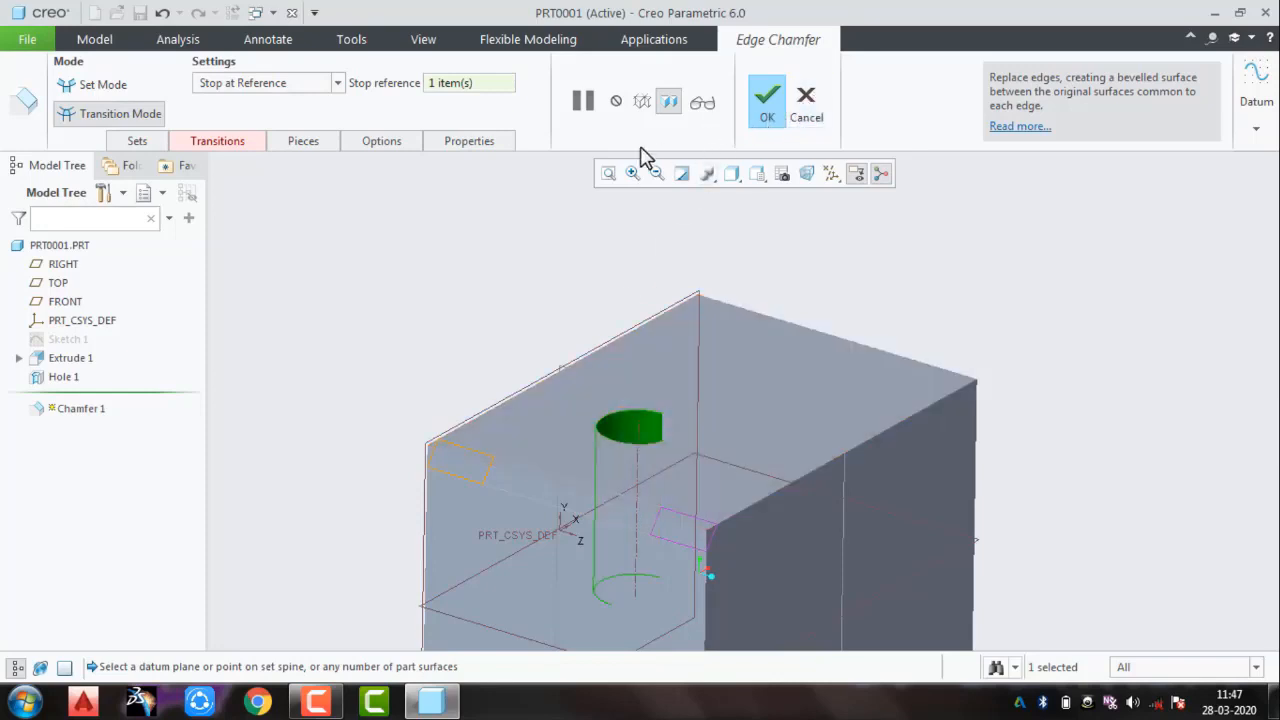
{"action": "left_click", "coordinate": [806, 103]}
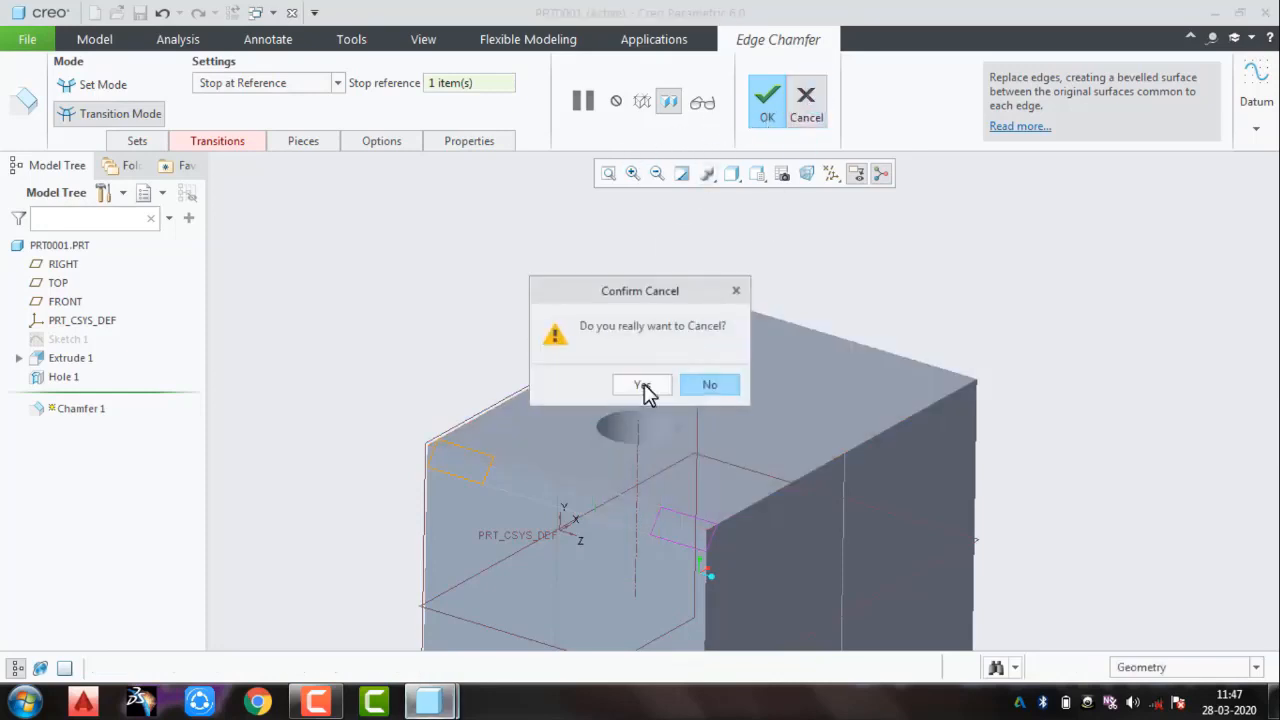
{"action": "left_click", "coordinate": [641, 386]}
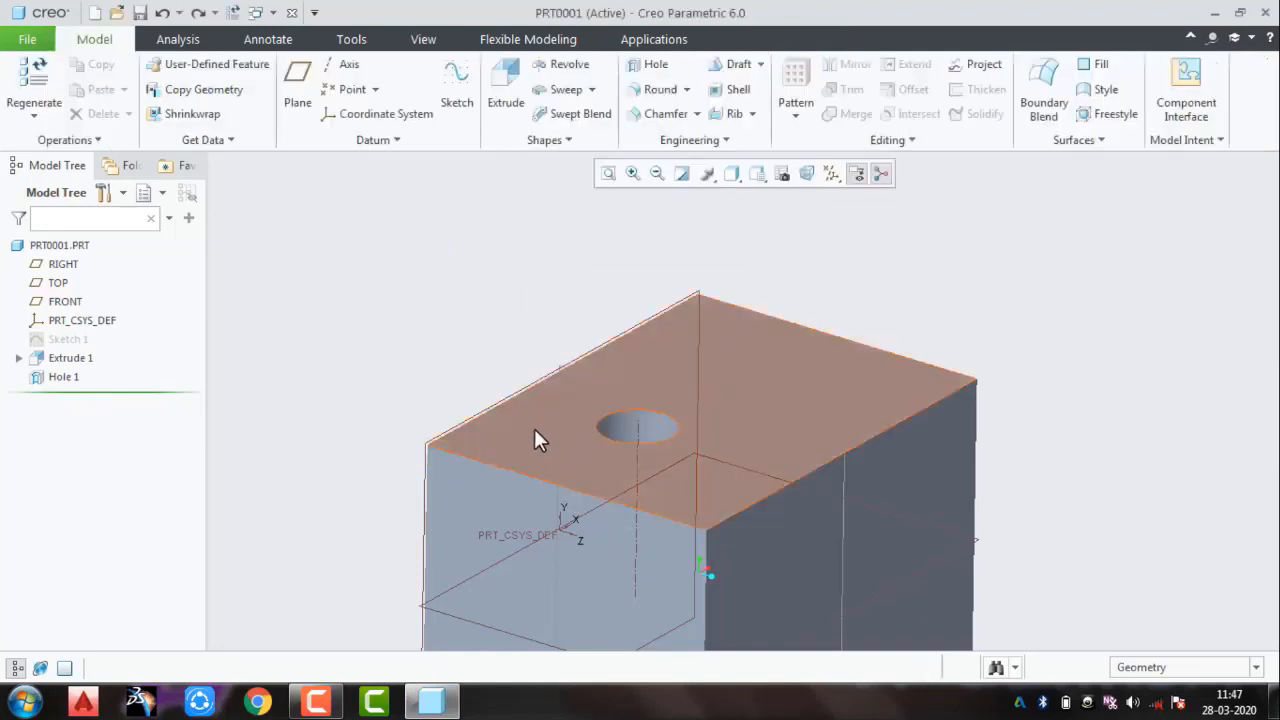
Step: Start a D x D edge chamfer of 20 on the vertical edge between the block's light and dark side faces
{"action": "middle_click_drag", "start_coordinate": [533, 411], "coordinate": [543, 346]}
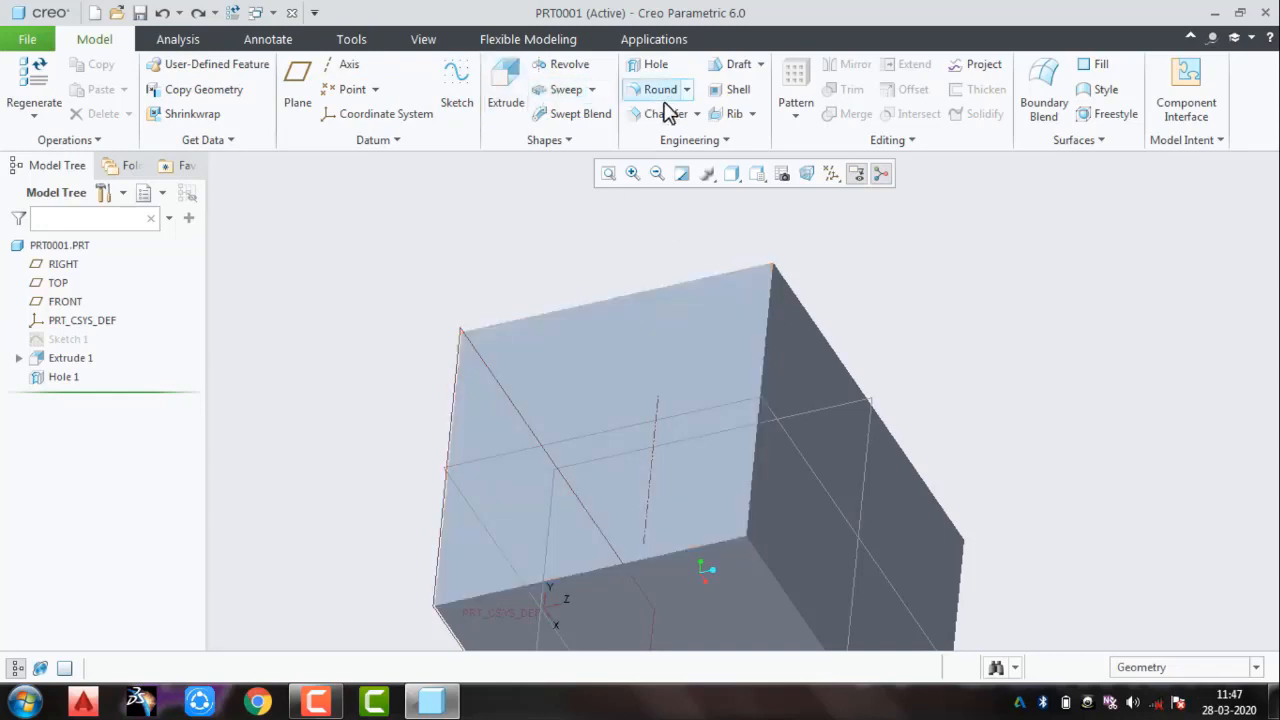
{"action": "left_click", "coordinate": [665, 114]}
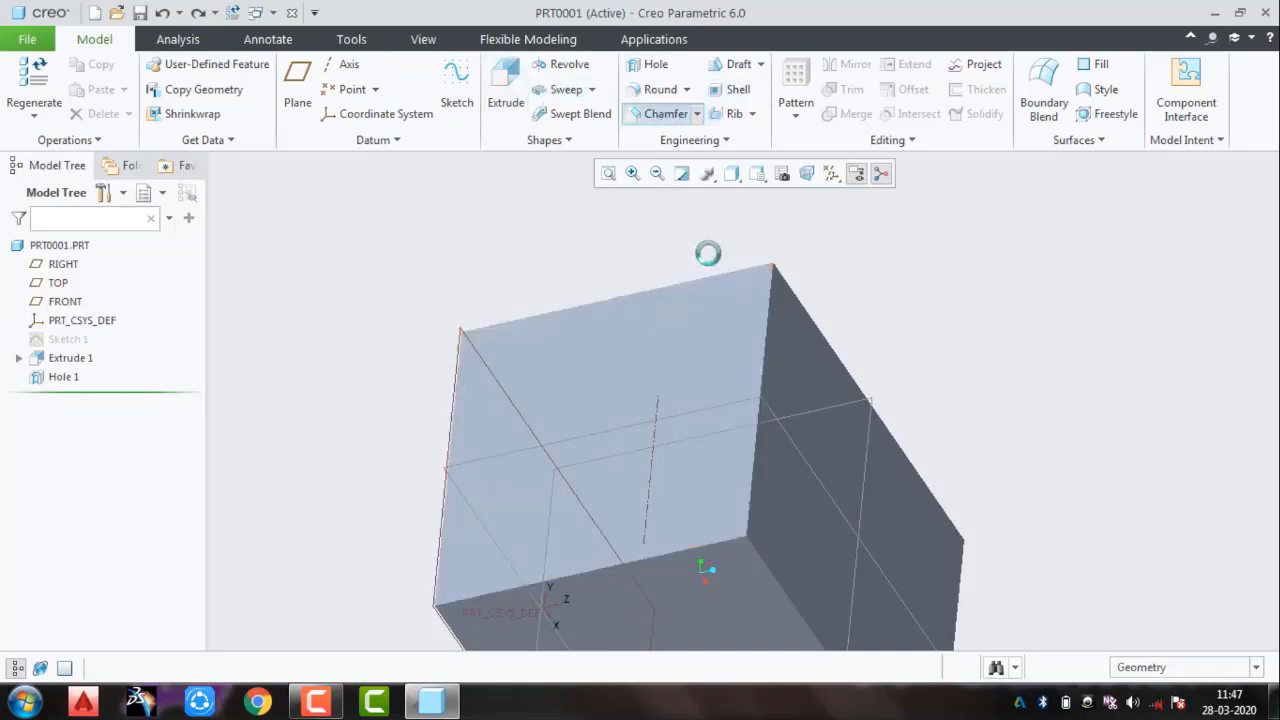
{"action": "left_click", "coordinate": [768, 350]}
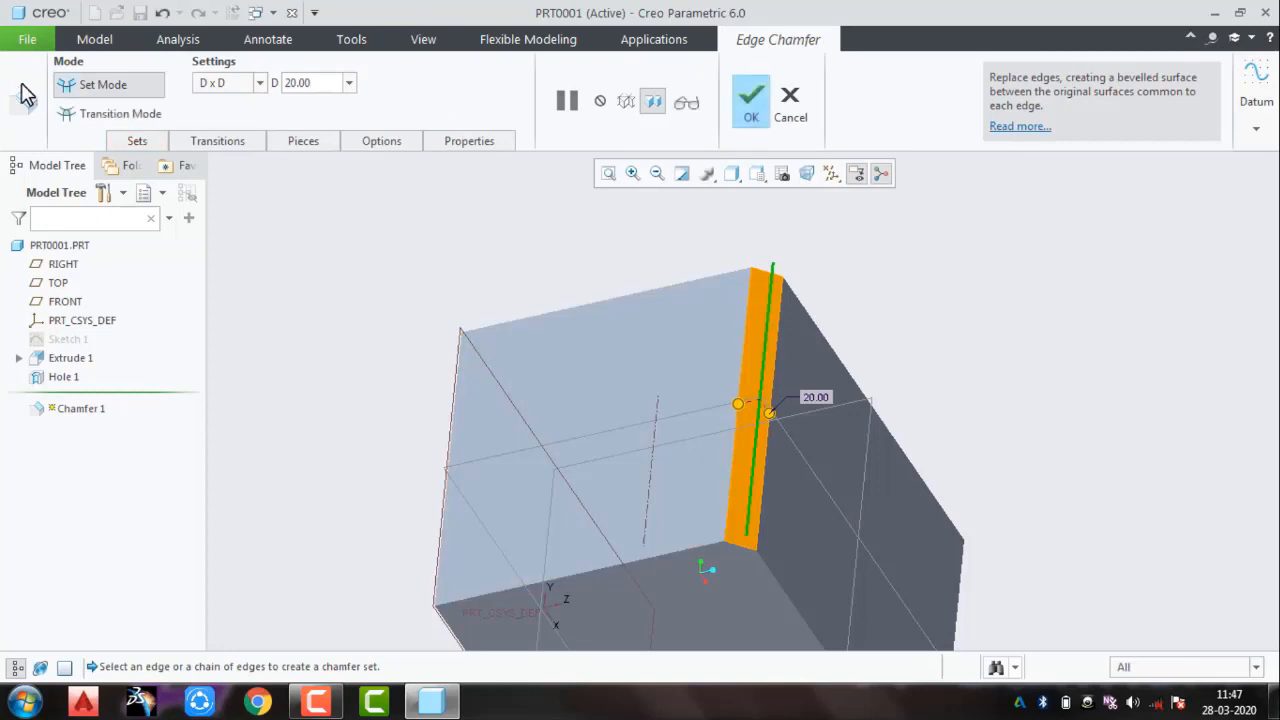
Step: Set the chamfer's lower end transition to Stop at Reference at the TOP datum plane and complete the chamfer
{"action": "left_click", "coordinate": [120, 113]}
{"action": "left_click", "coordinate": [230, 141]}
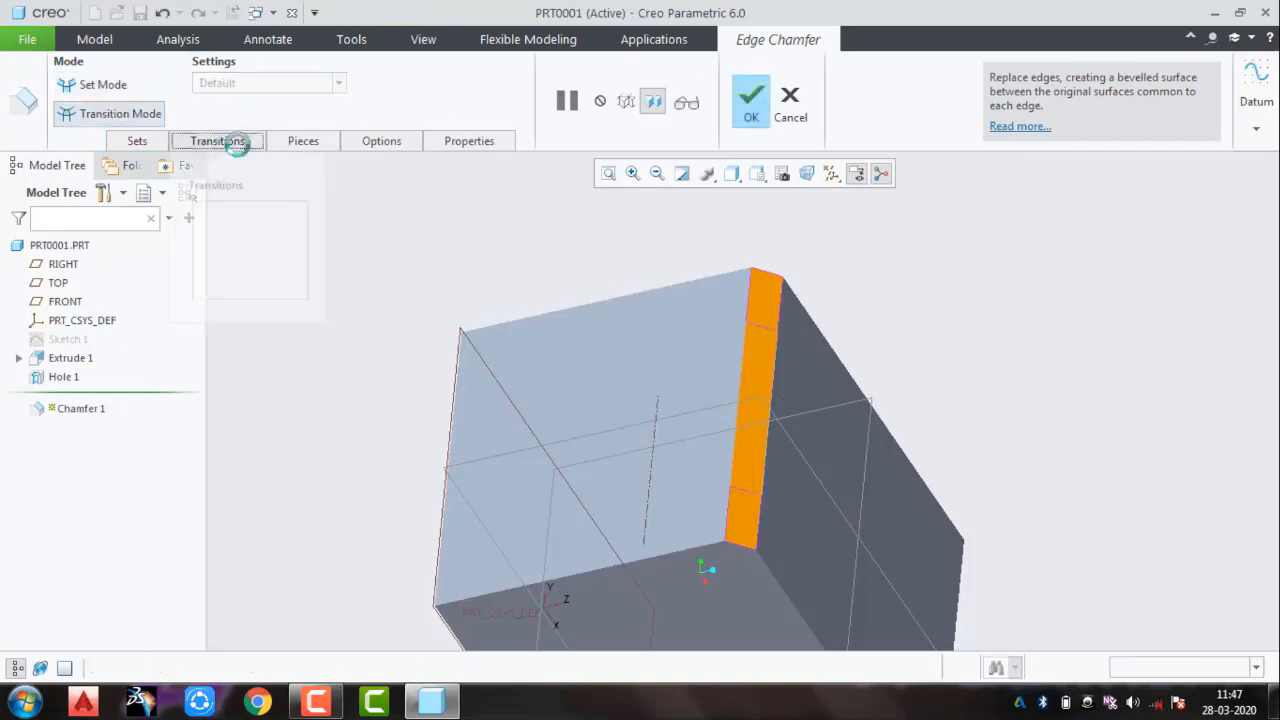
{"action": "left_click", "coordinate": [752, 508]}
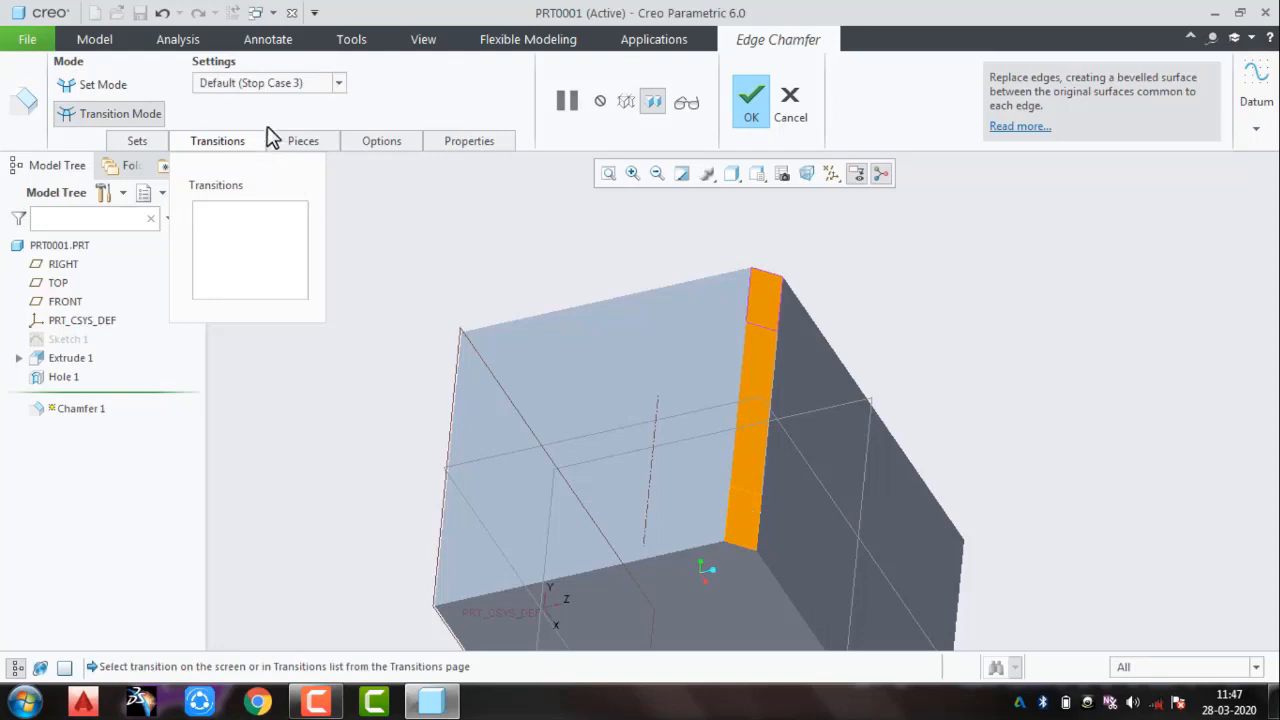
{"action": "left_click", "coordinate": [283, 92]}
{"action": "left_click", "coordinate": [280, 151]}
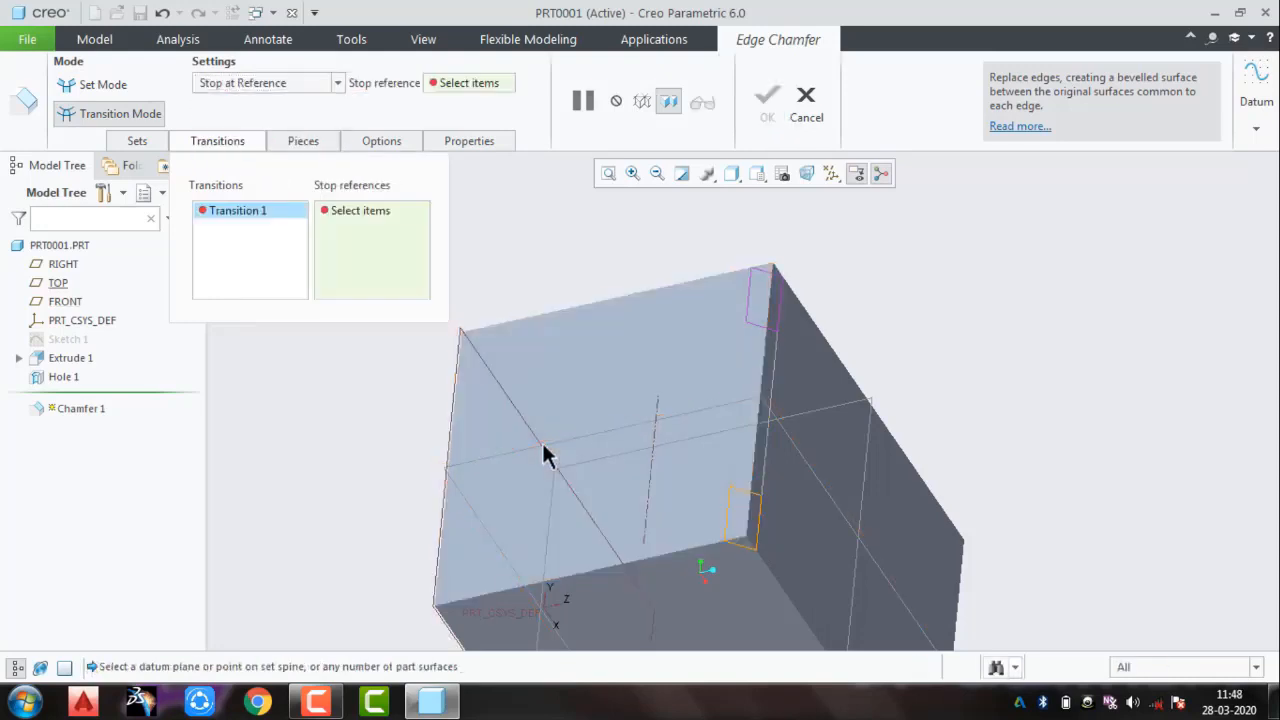
{"action": "left_click", "coordinate": [543, 448]}
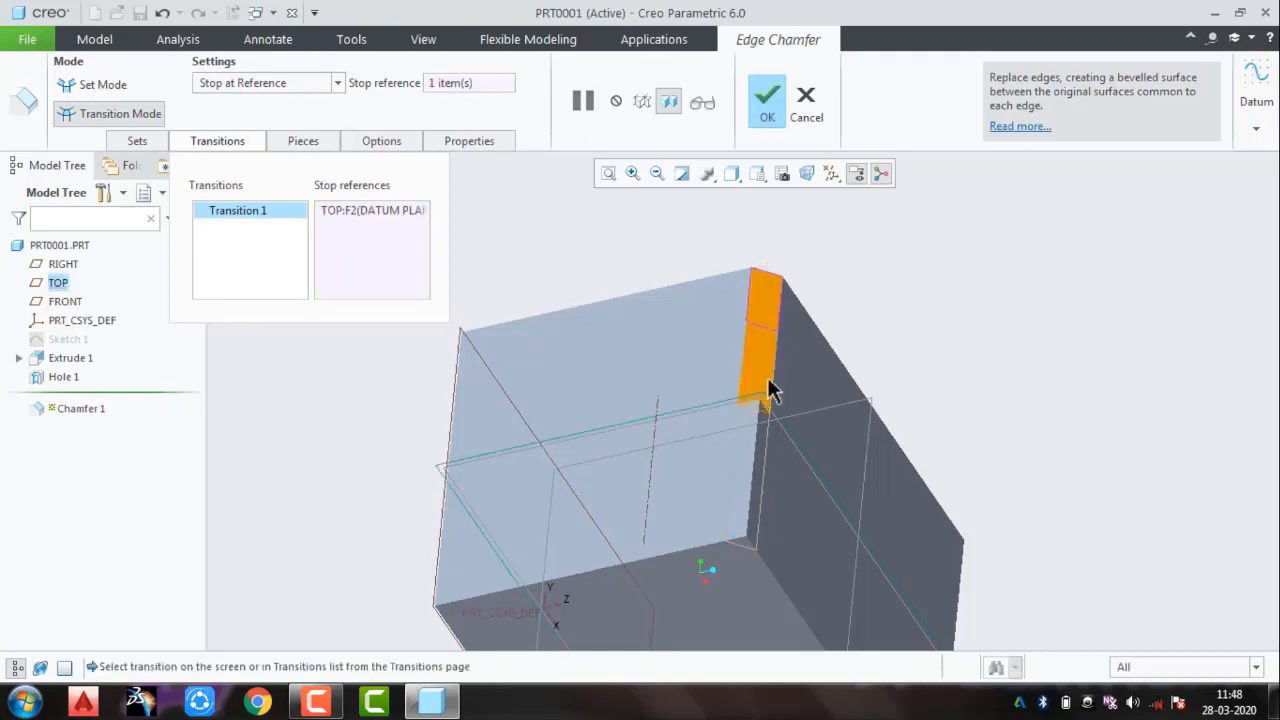
{"action": "left_click", "coordinate": [765, 104]}
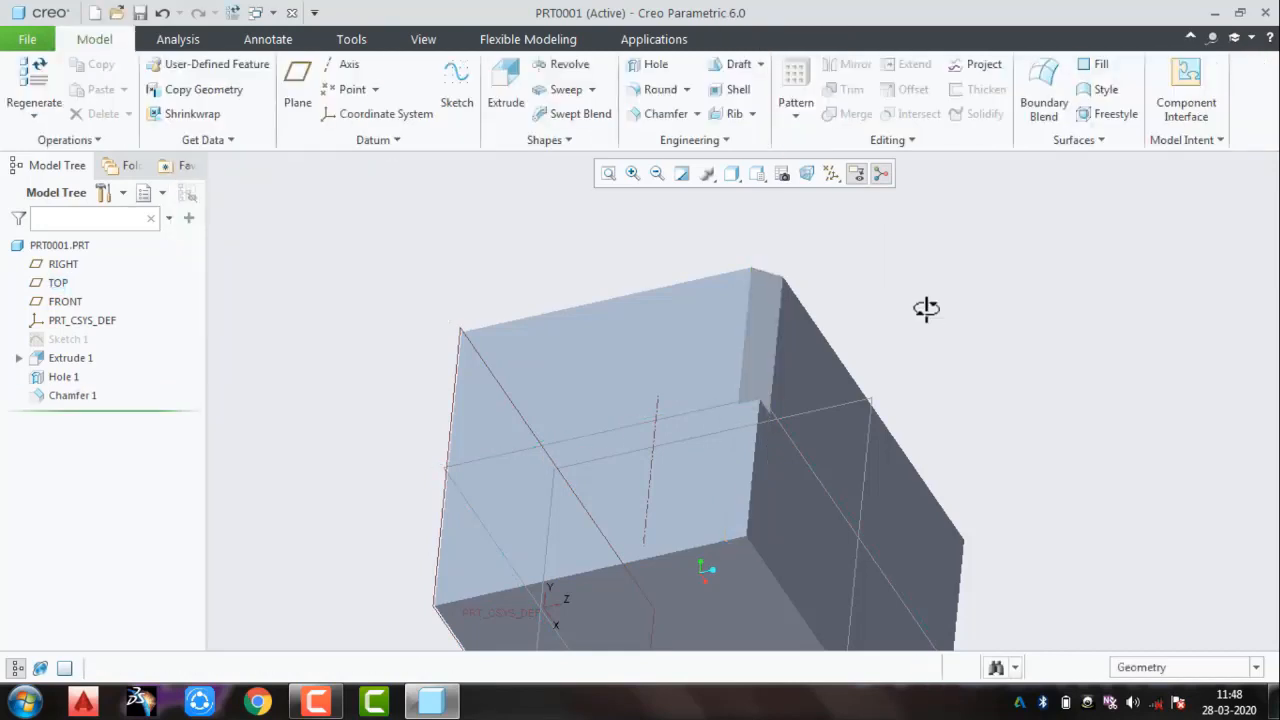
Step: Start a corner chamfer on the block's upper near vertex, between the light front face and the dark side face
{"action": "middle_click_drag", "start_coordinate": [926, 308], "coordinate": [846, 336]}
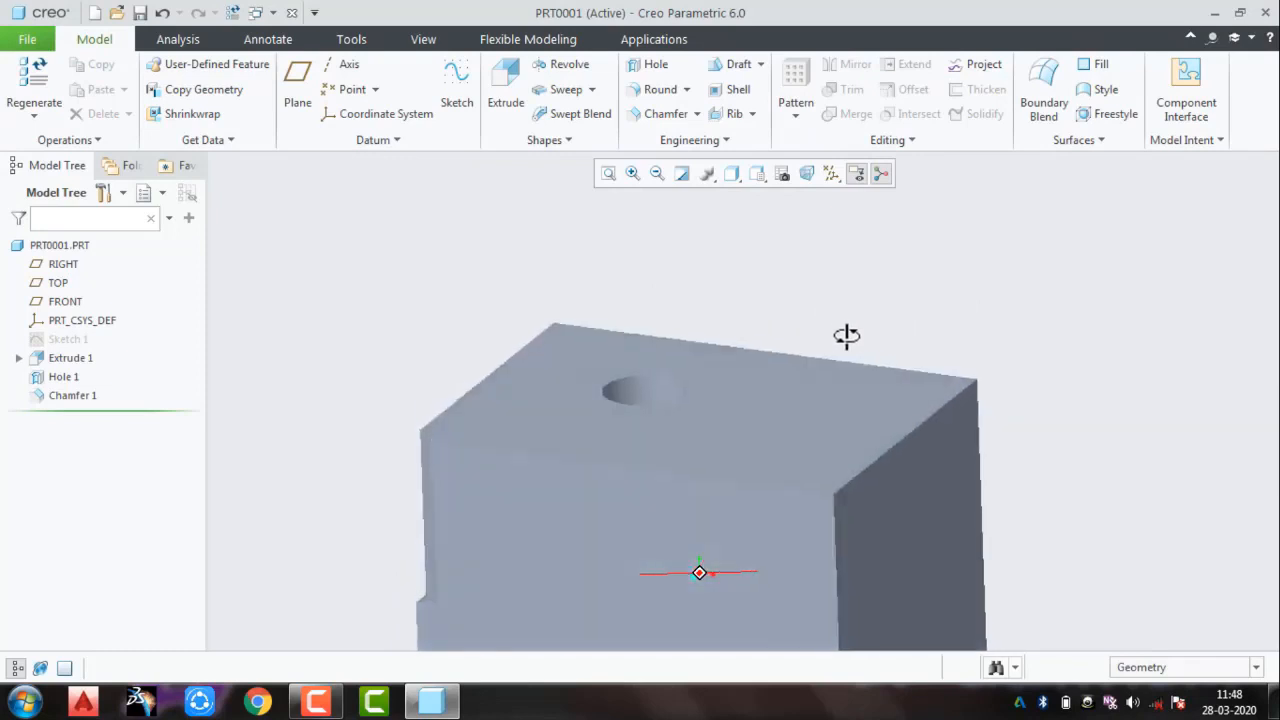
{"action": "middle_click_drag", "start_coordinate": [831, 290], "coordinate": [833, 214], "text": "shift"}
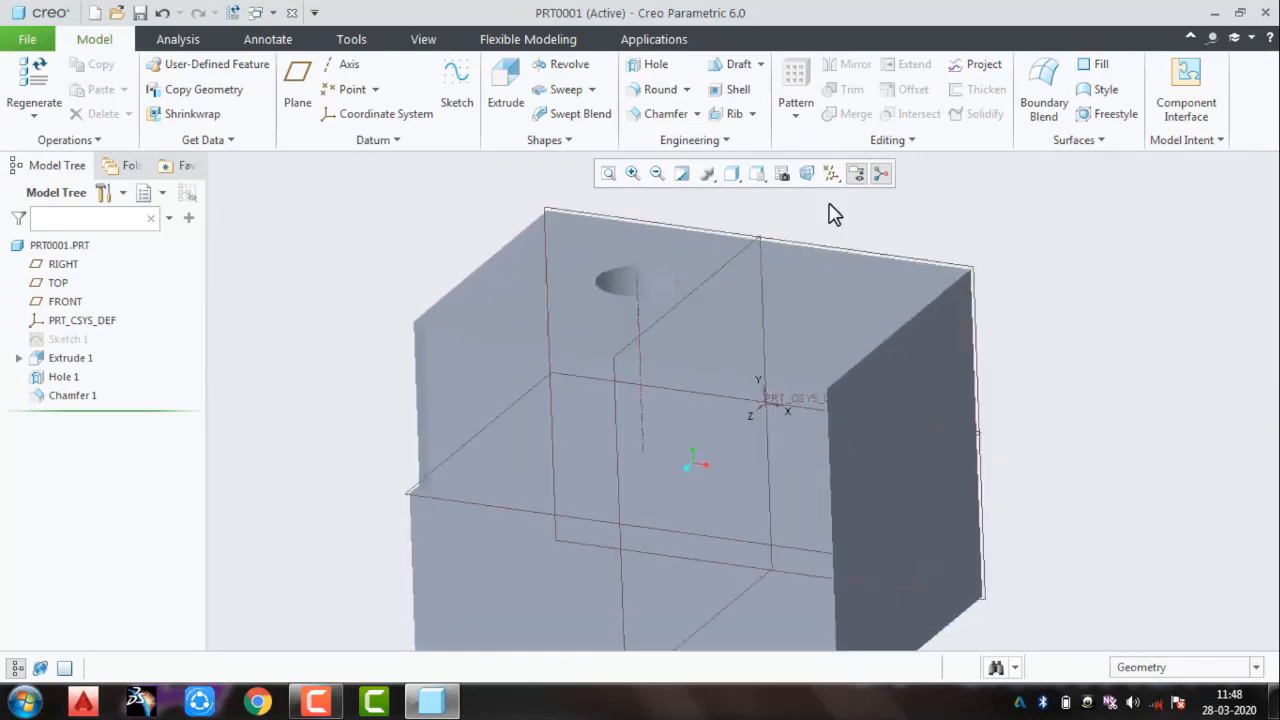
{"action": "left_click", "coordinate": [698, 115]}
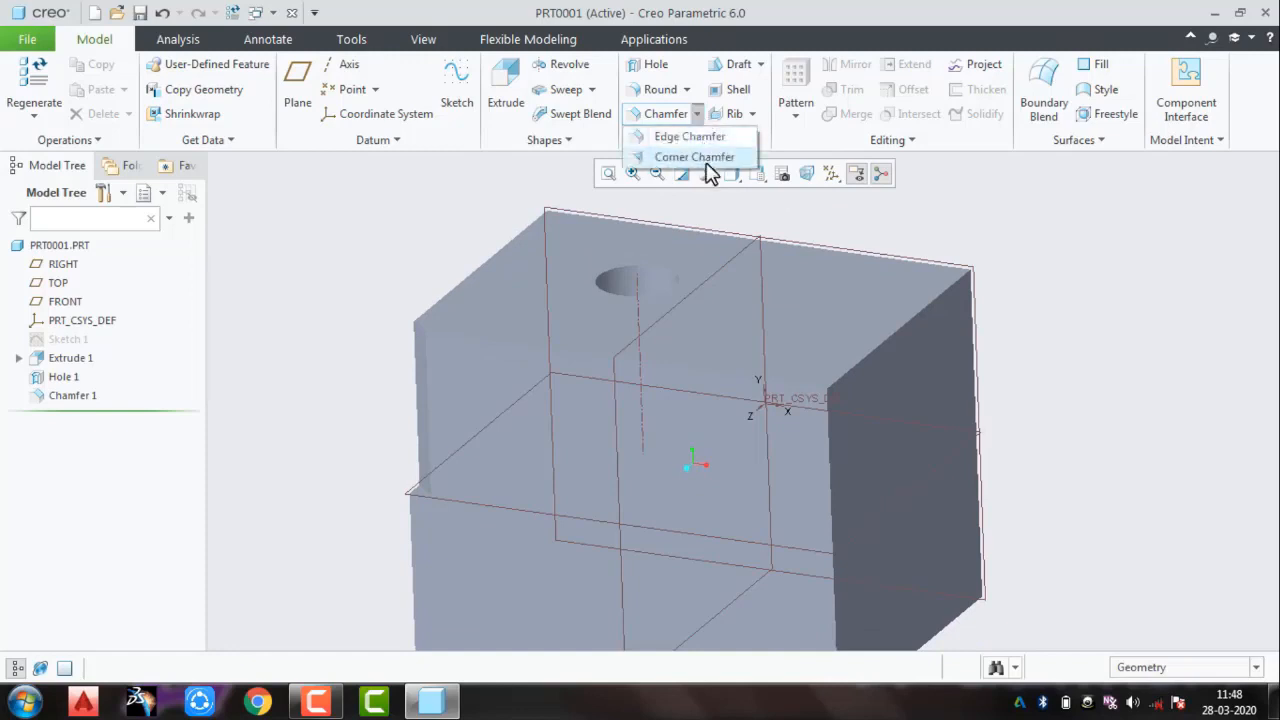
{"action": "left_click", "coordinate": [705, 158]}
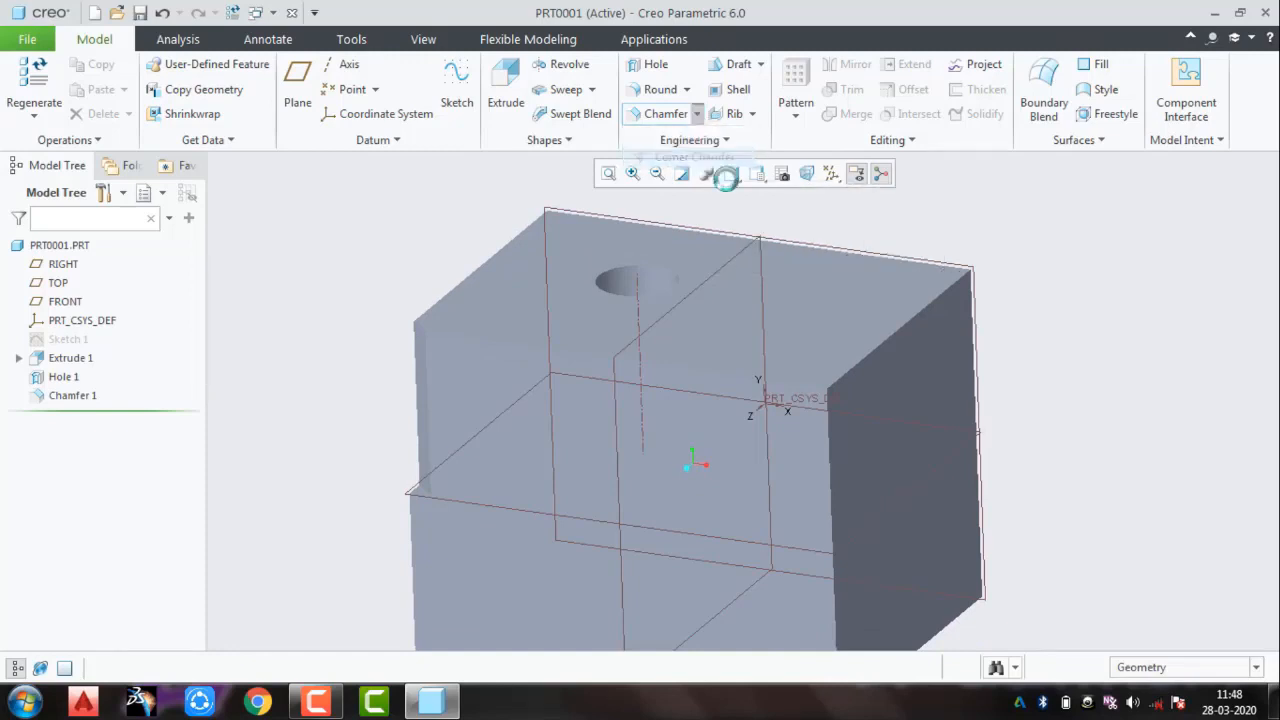
{"action": "scroll", "coordinate": [855, 388], "scroll_direction": "down", "scroll_amount": 2}
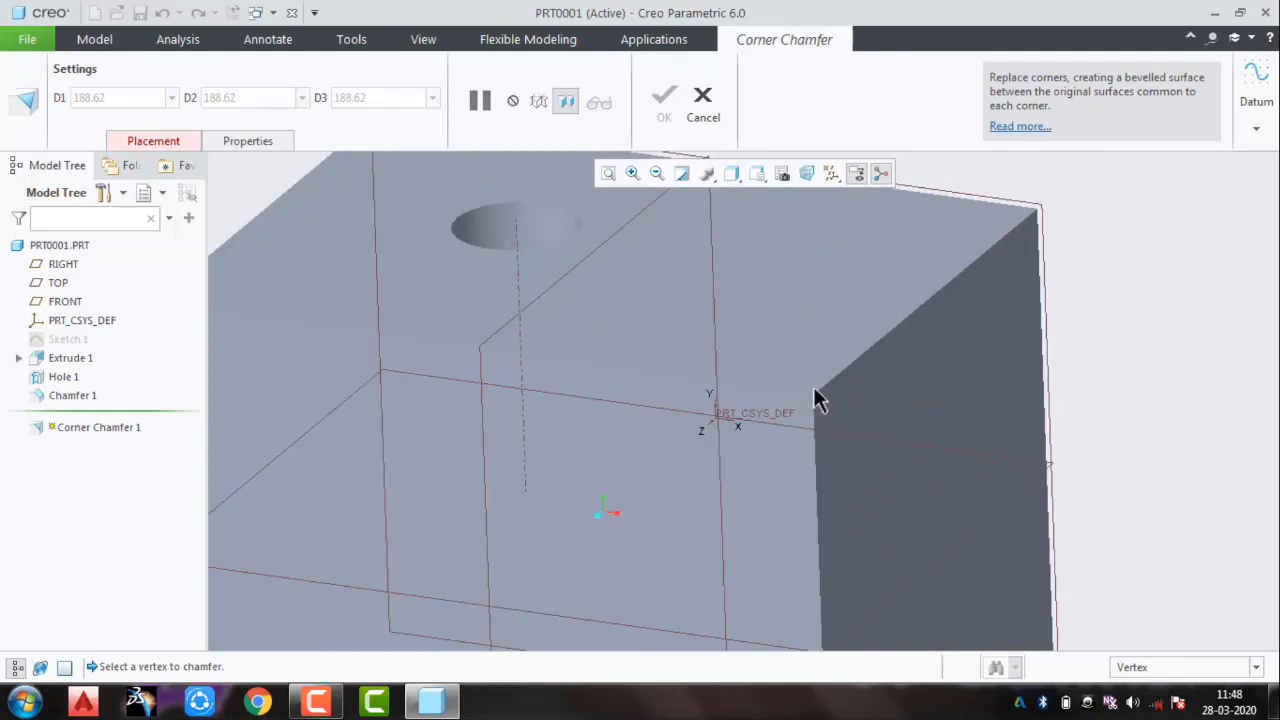
{"action": "left_click", "coordinate": [815, 398]}
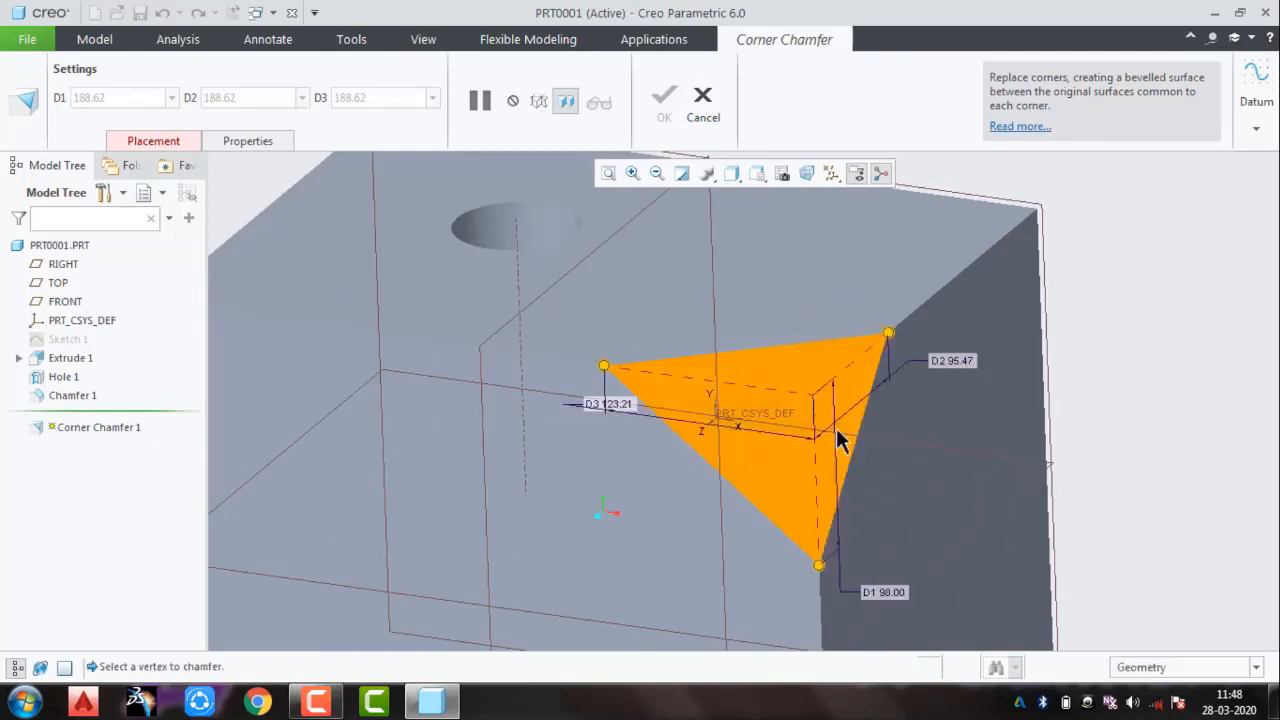
Step: Shrink the corner chamfer to about D1 65.10, D2 54.90 and D3 77.40, and complete it
{"action": "scroll", "coordinate": [835, 483], "scroll_direction": "up", "scroll_amount": 2}
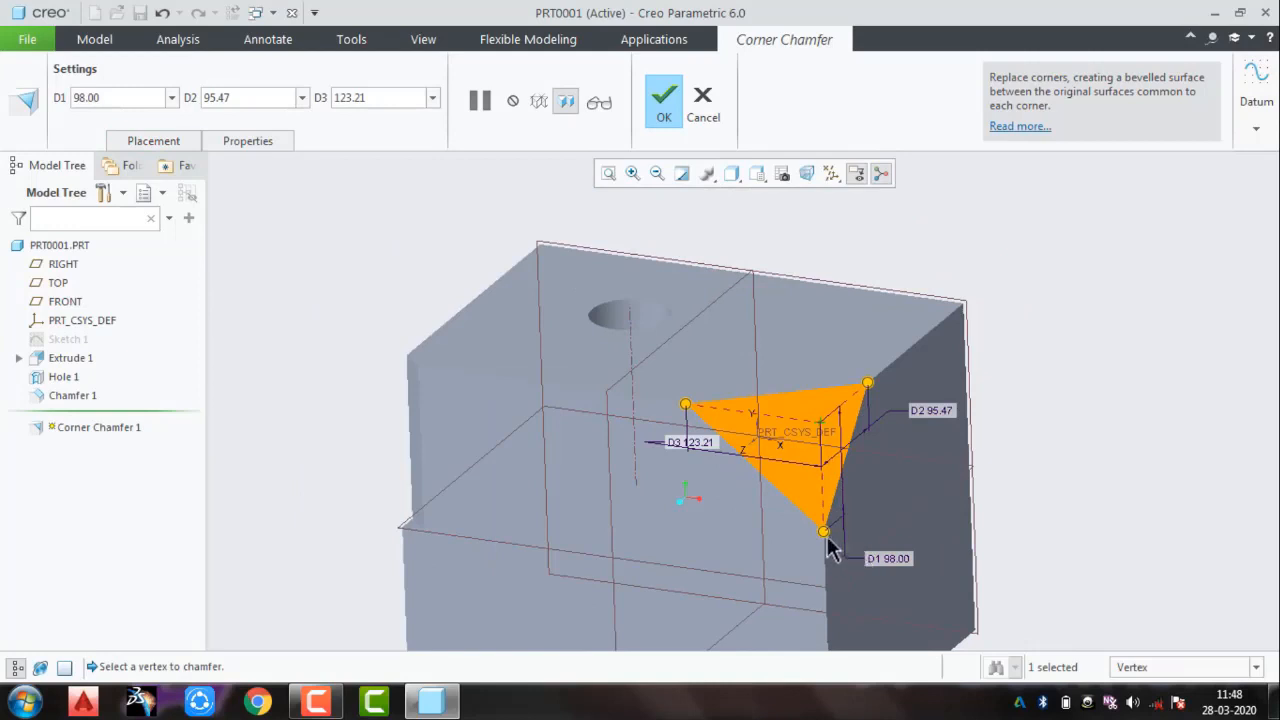
{"action": "left_click_drag", "start_coordinate": [822, 533], "coordinate": [823, 497]}
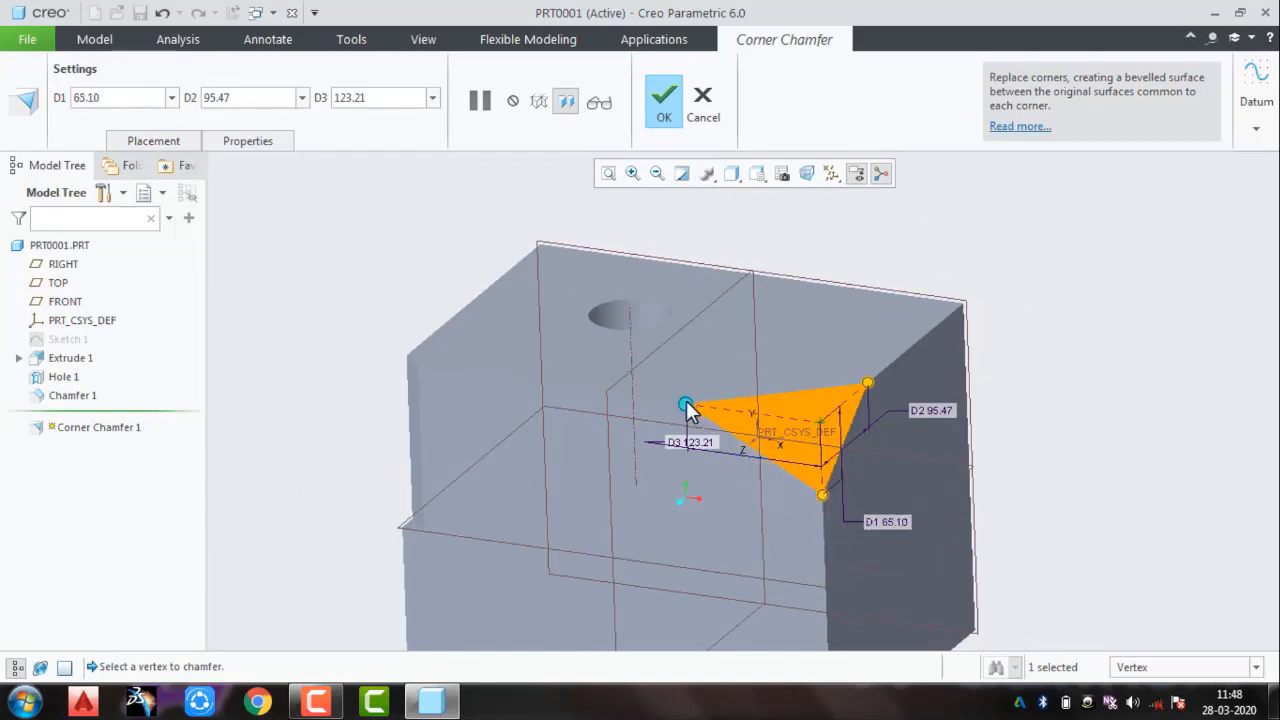
{"action": "left_click_drag", "start_coordinate": [699, 410], "coordinate": [737, 424]}
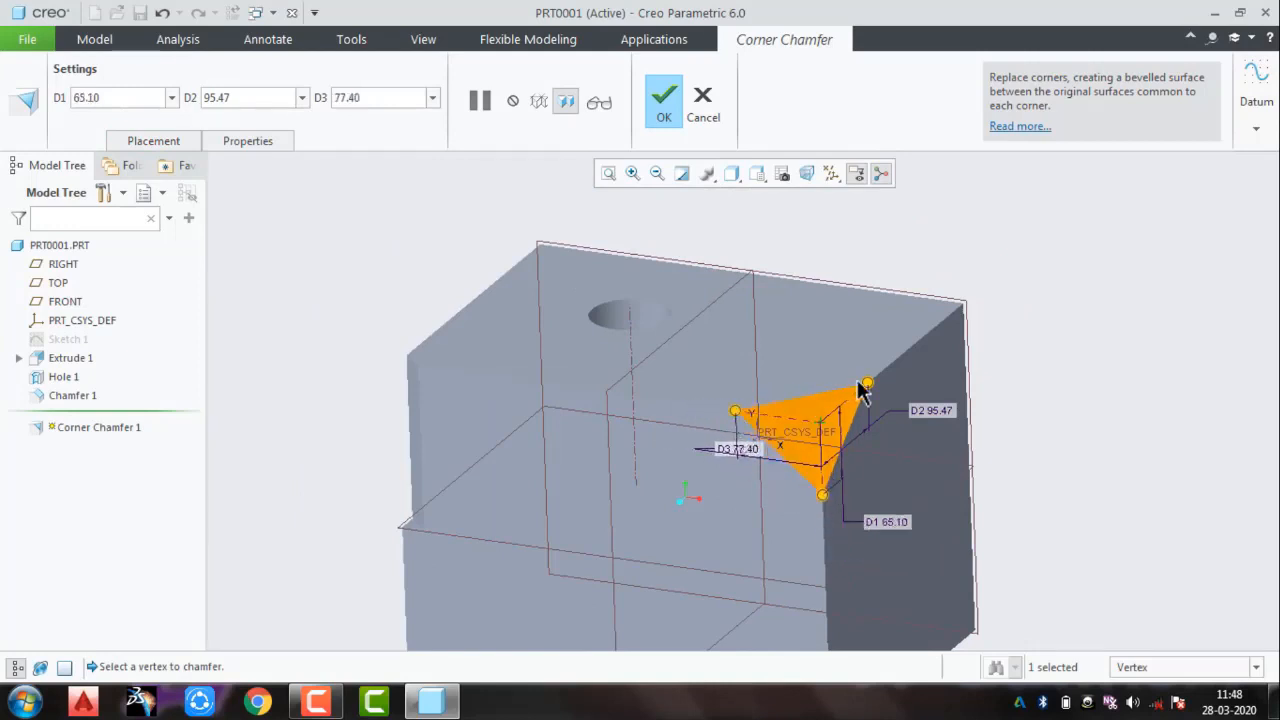
{"action": "left_click_drag", "start_coordinate": [868, 388], "coordinate": [852, 410]}
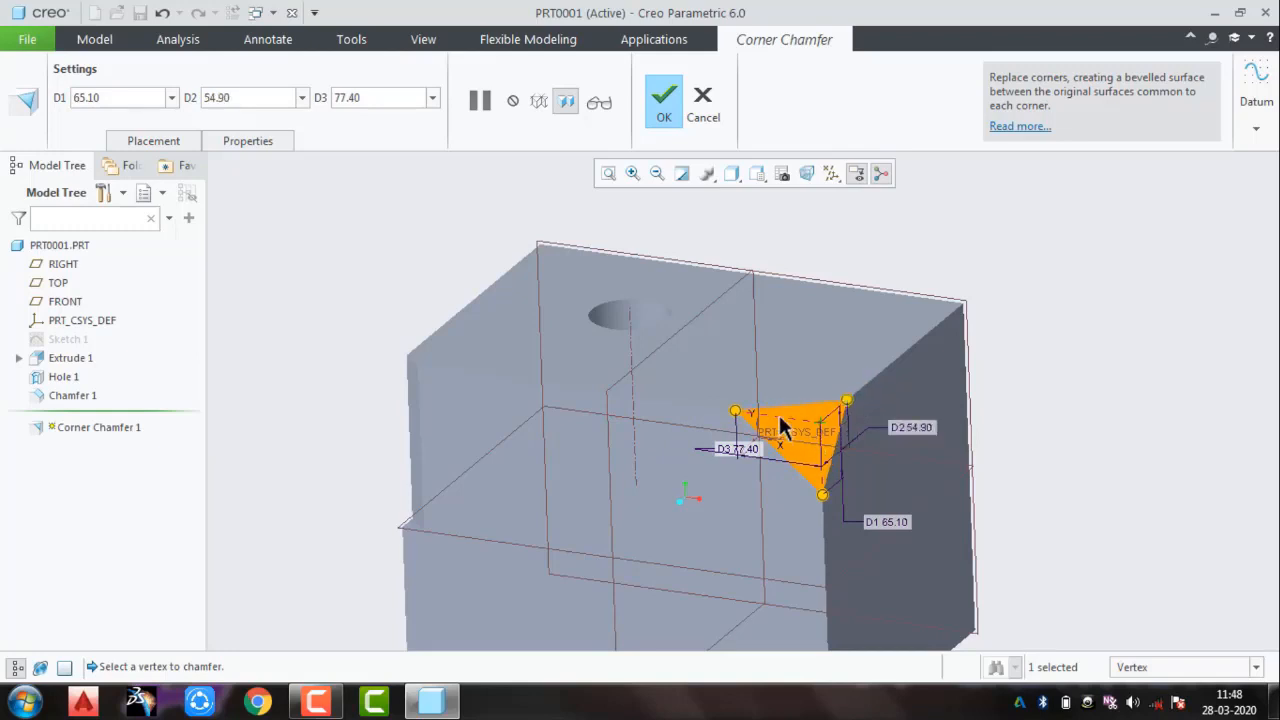
{"action": "left_click", "coordinate": [666, 98]}
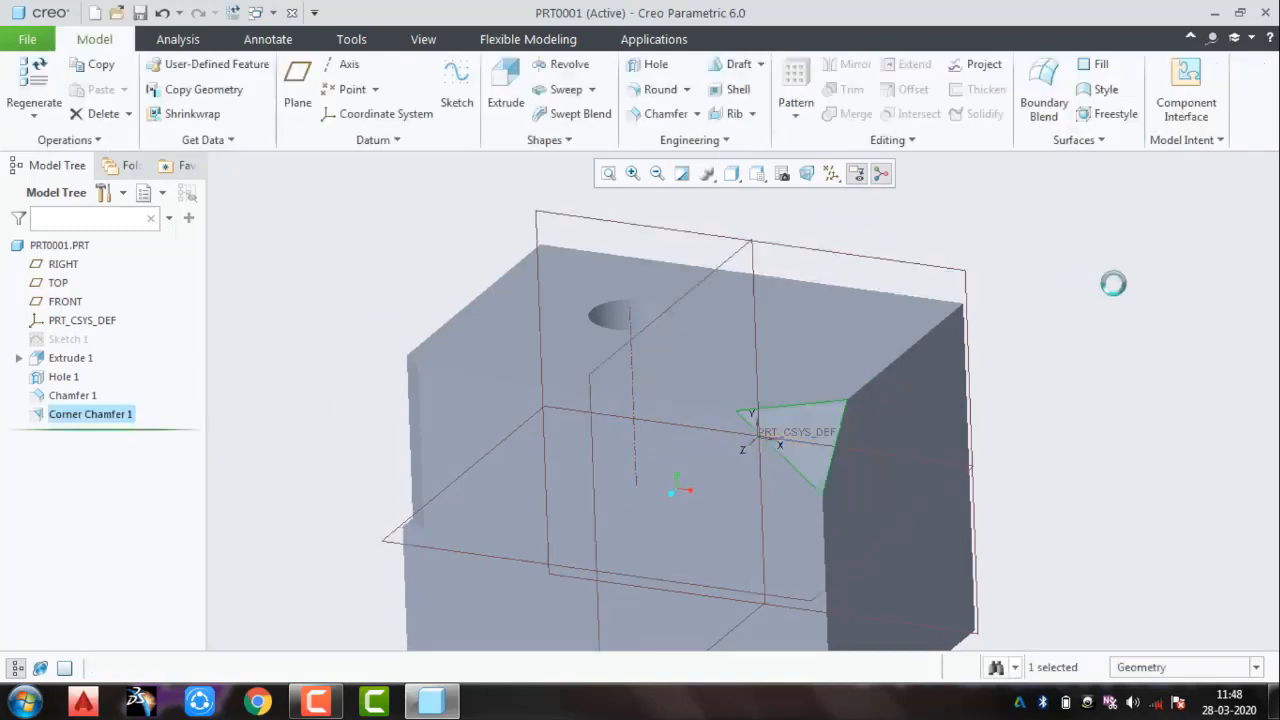
{"action": "middle_click_drag", "start_coordinate": [1120, 320], "coordinate": [1086, 329]}
{"action": "scroll", "coordinate": [1036, 371], "scroll_direction": "up", "scroll_amount": 2}
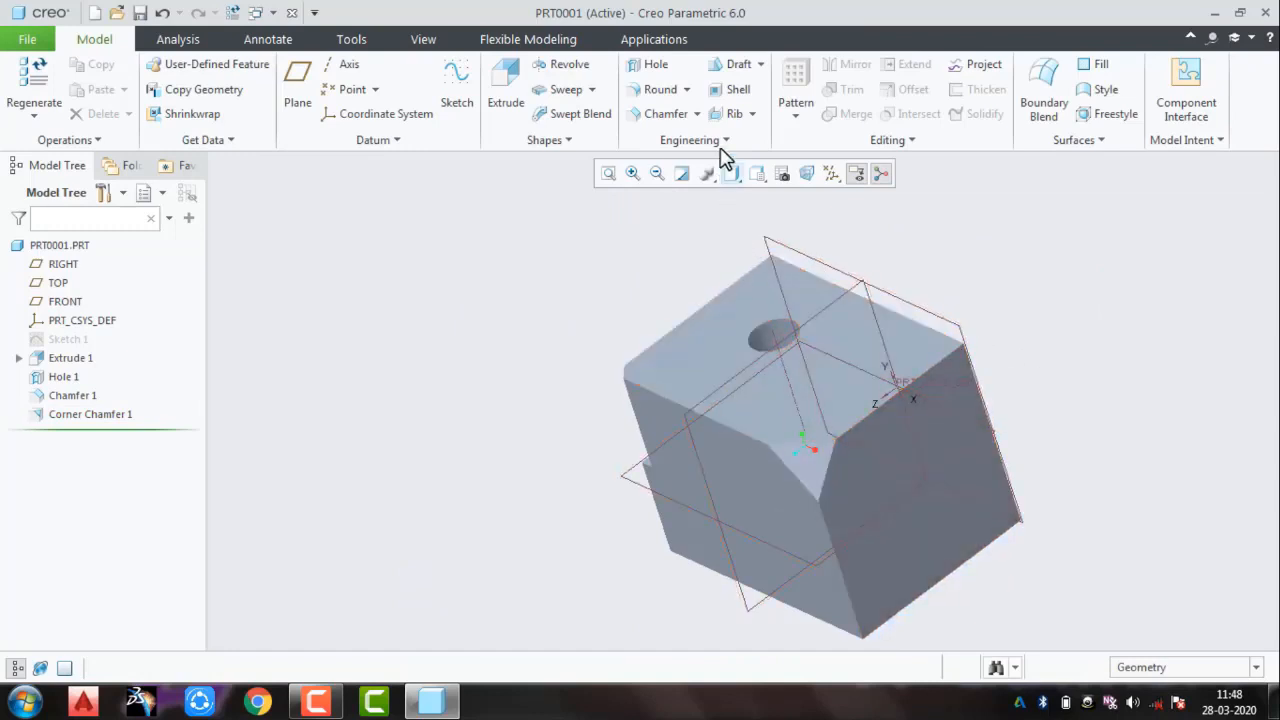
{"action": "left_click", "coordinate": [698, 115]}
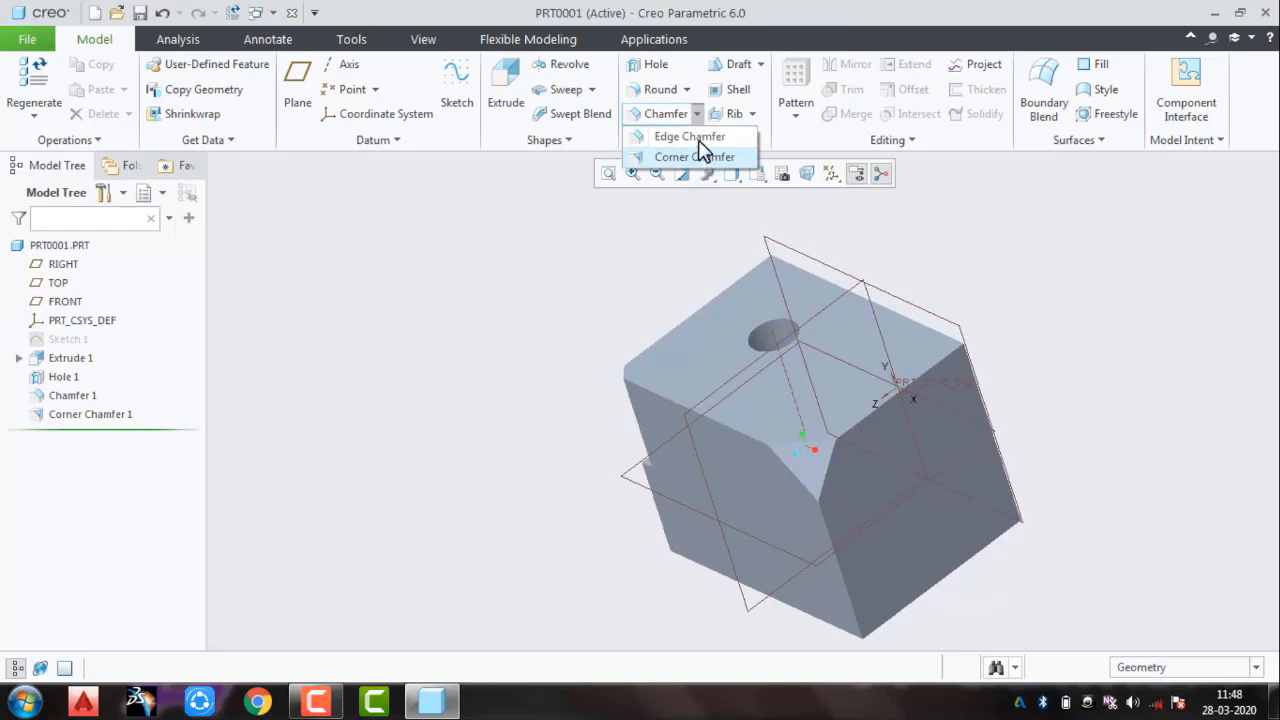
{"action": "left_click", "coordinate": [622, 319]}
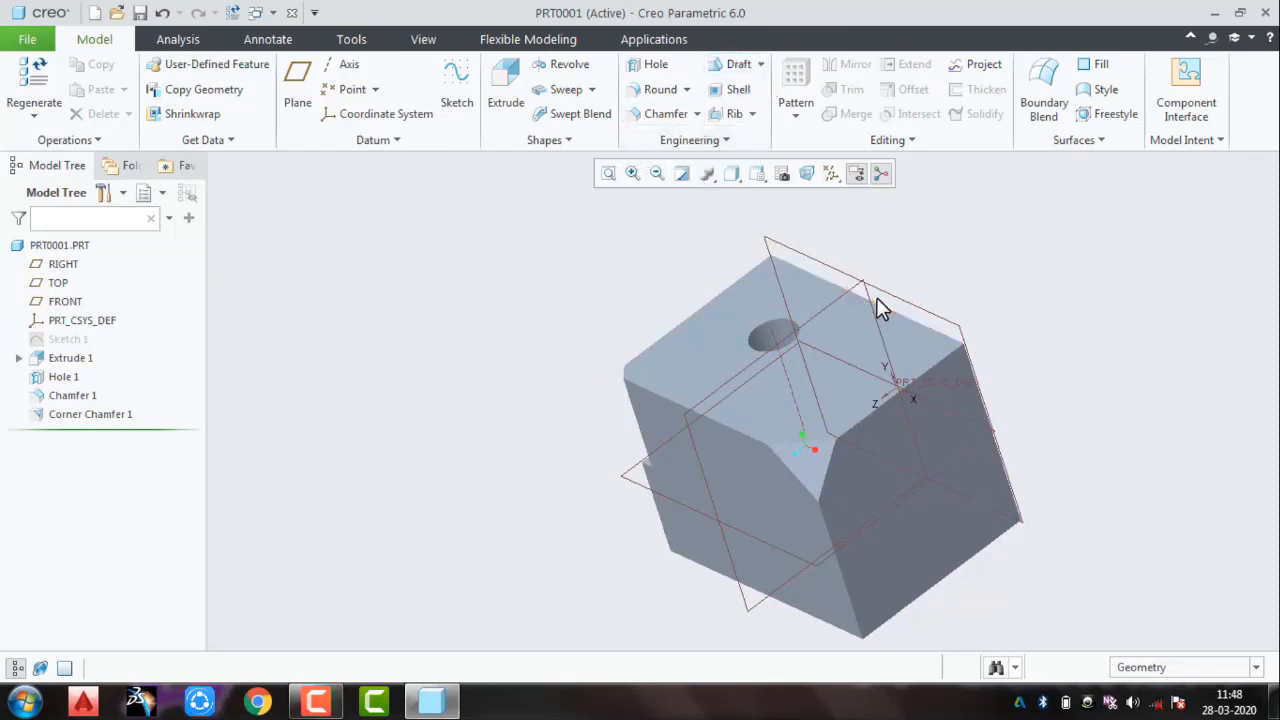
Step: Delete Sketch 1 together with its dependent extrusion, hole and chamfer features
{"action": "left_click", "coordinate": [68, 339]}
{"action": "right_click", "coordinate": [68, 339]}
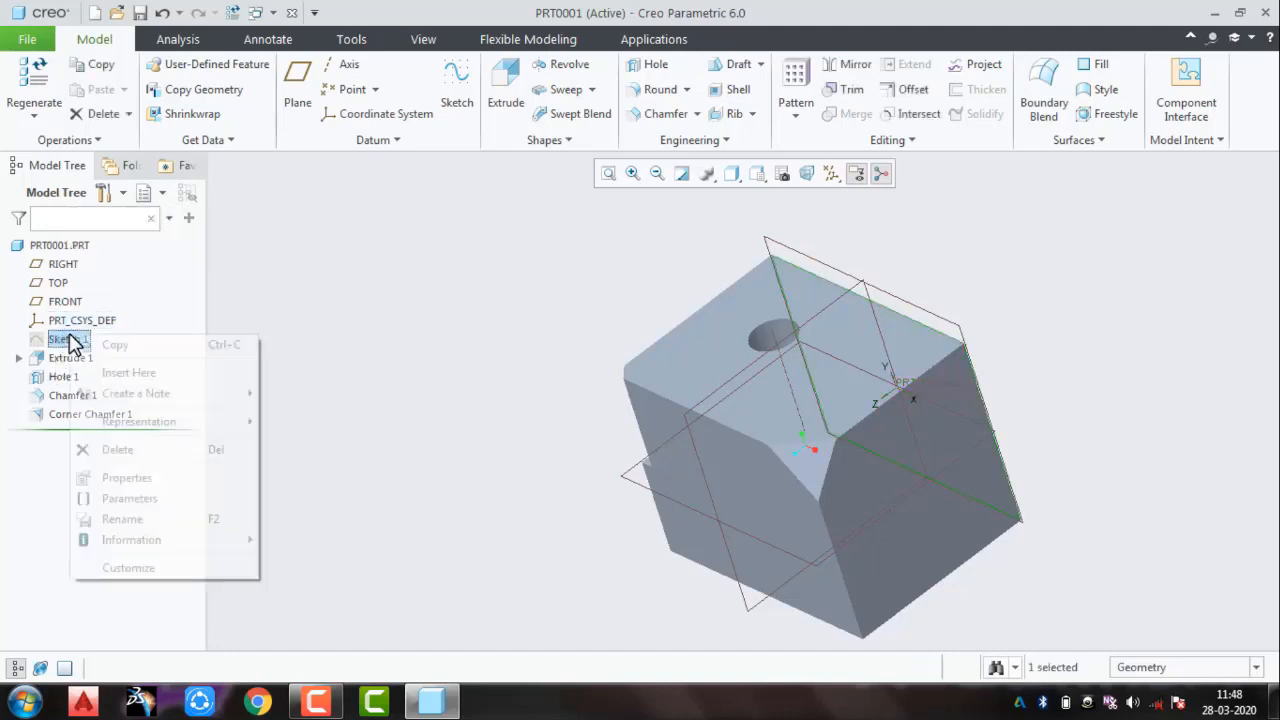
{"action": "left_click", "coordinate": [114, 449]}
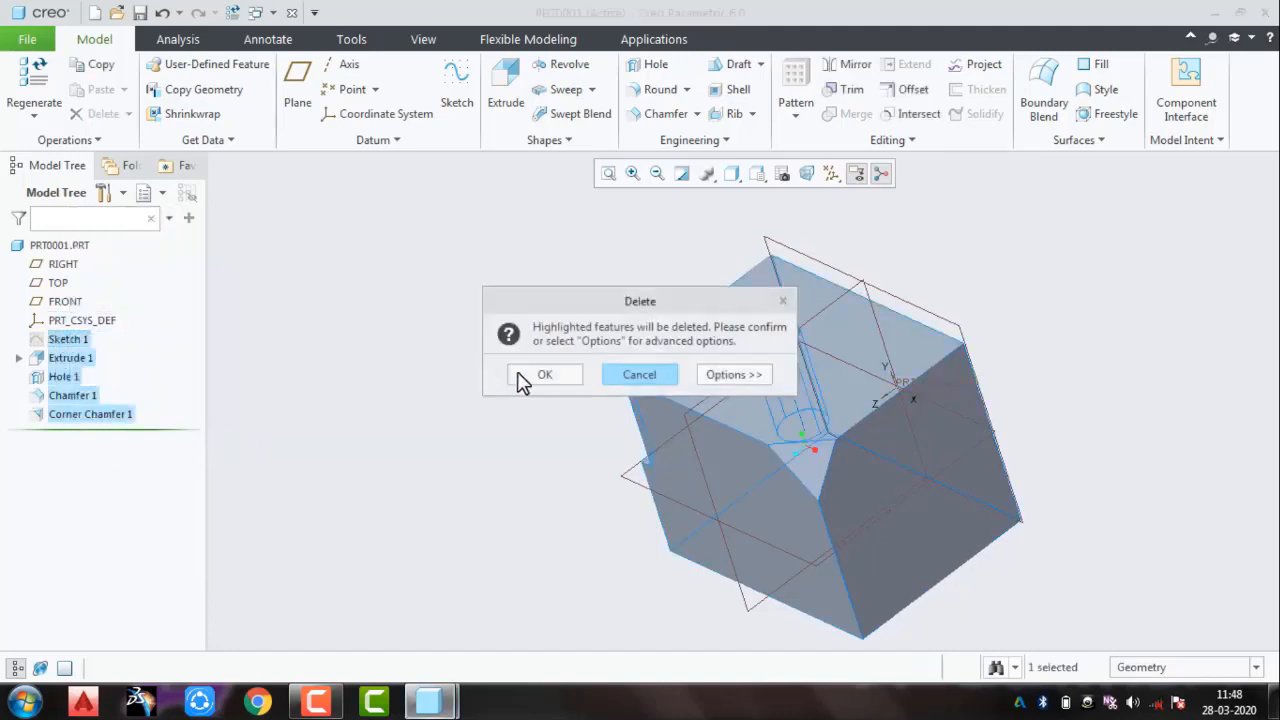
{"action": "left_click", "coordinate": [522, 376]}
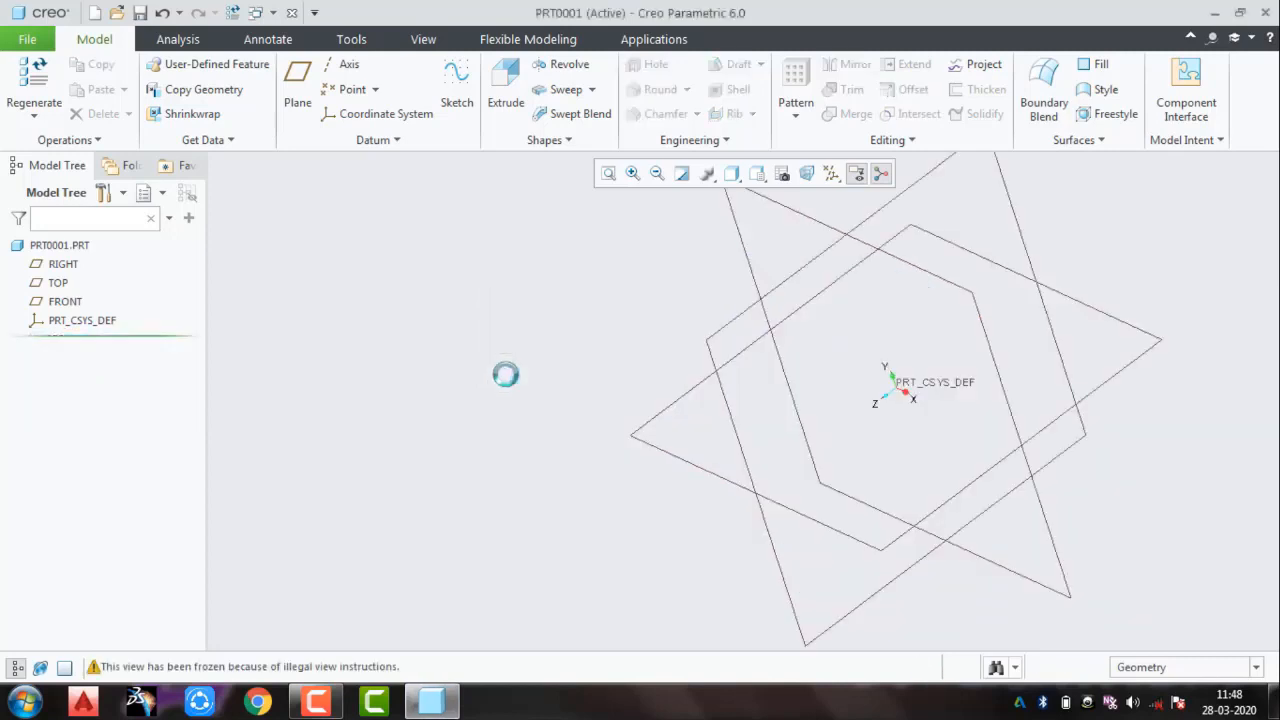
Step: Sketch a circle about 186 in diameter centred on the origin of the FRONT plane and finish the sketch
{"action": "left_click", "coordinate": [921, 287]}
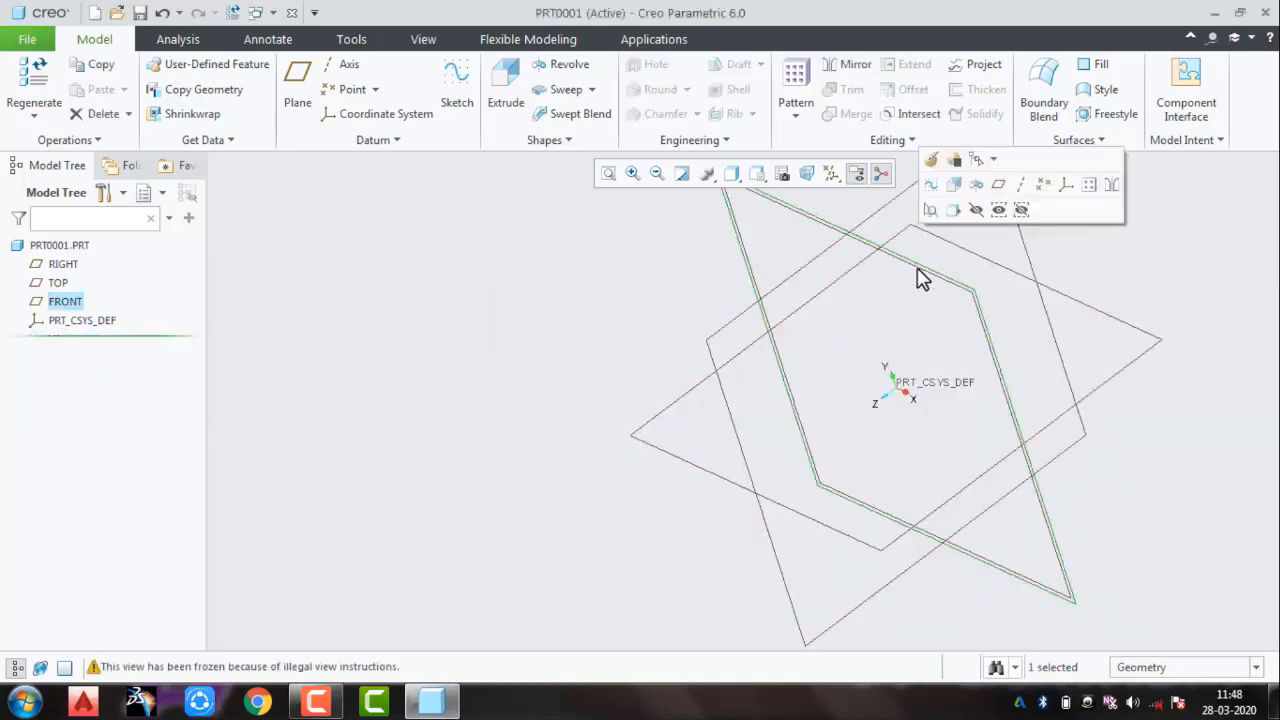
{"action": "left_click", "coordinate": [932, 208]}
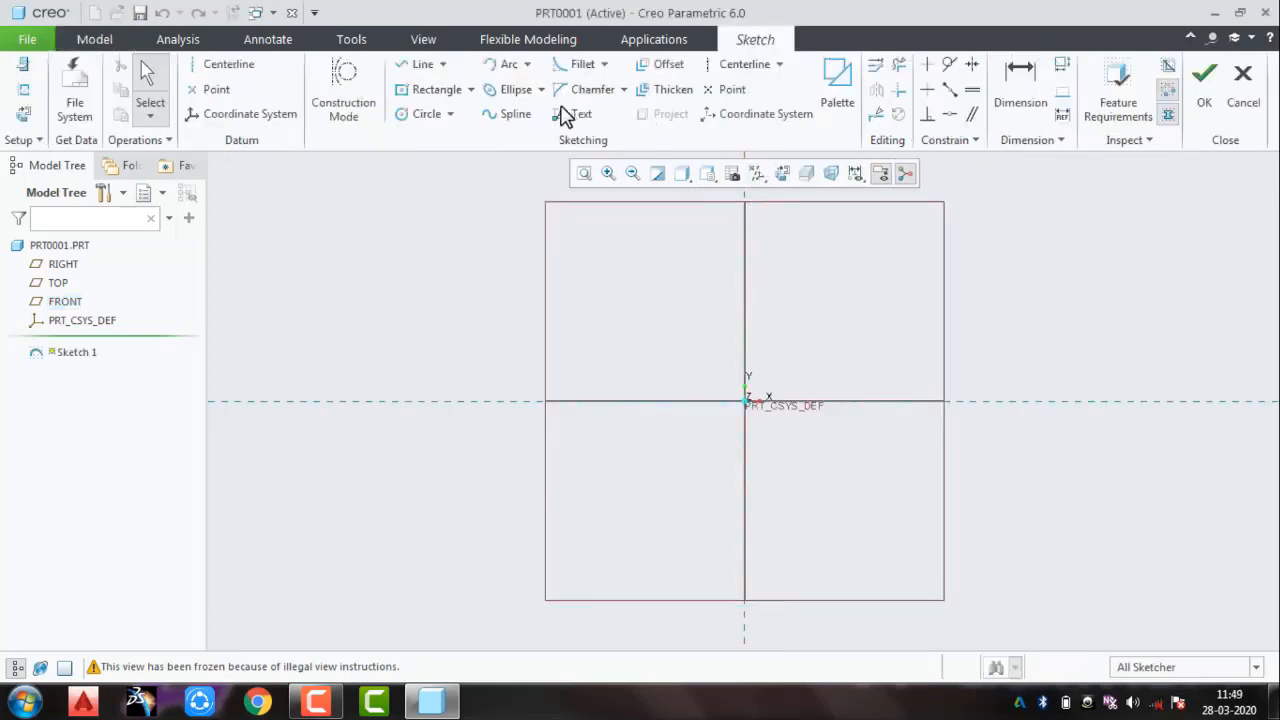
{"action": "left_click", "coordinate": [418, 117]}
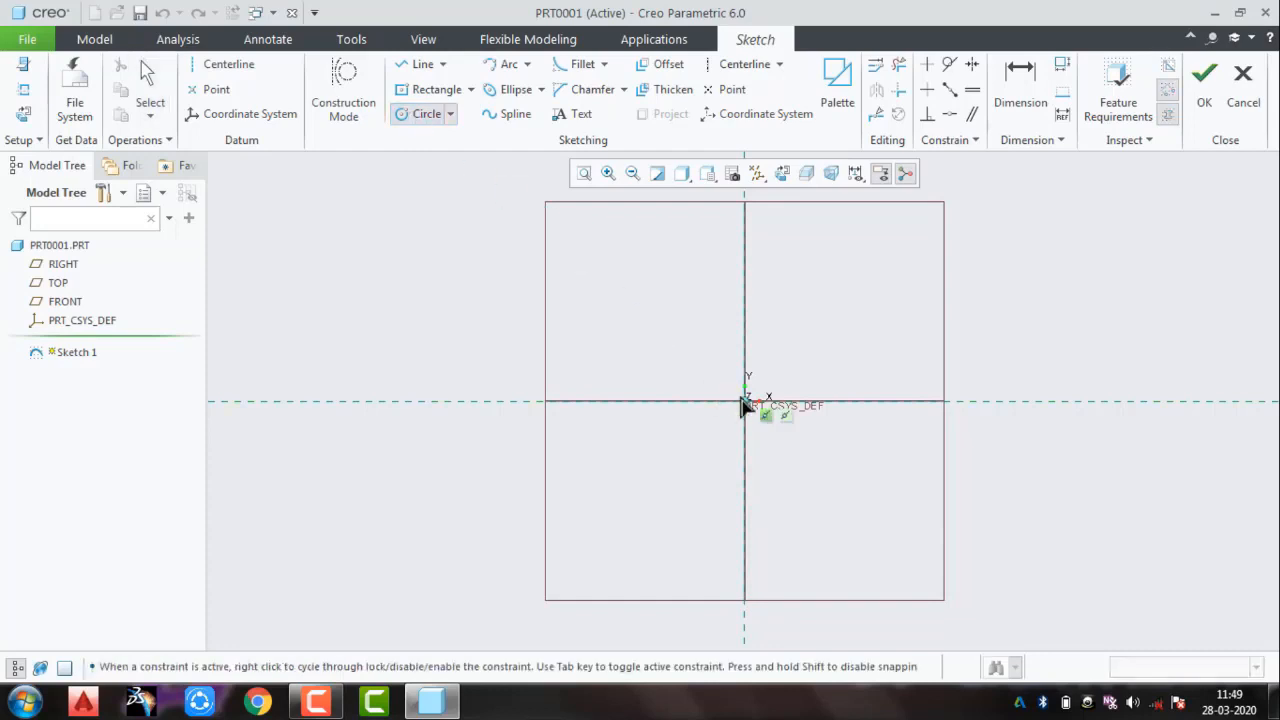
{"action": "left_click", "coordinate": [745, 401]}
{"action": "left_click", "coordinate": [792, 355]}
{"action": "middle_click", "coordinate": [958, 585]}
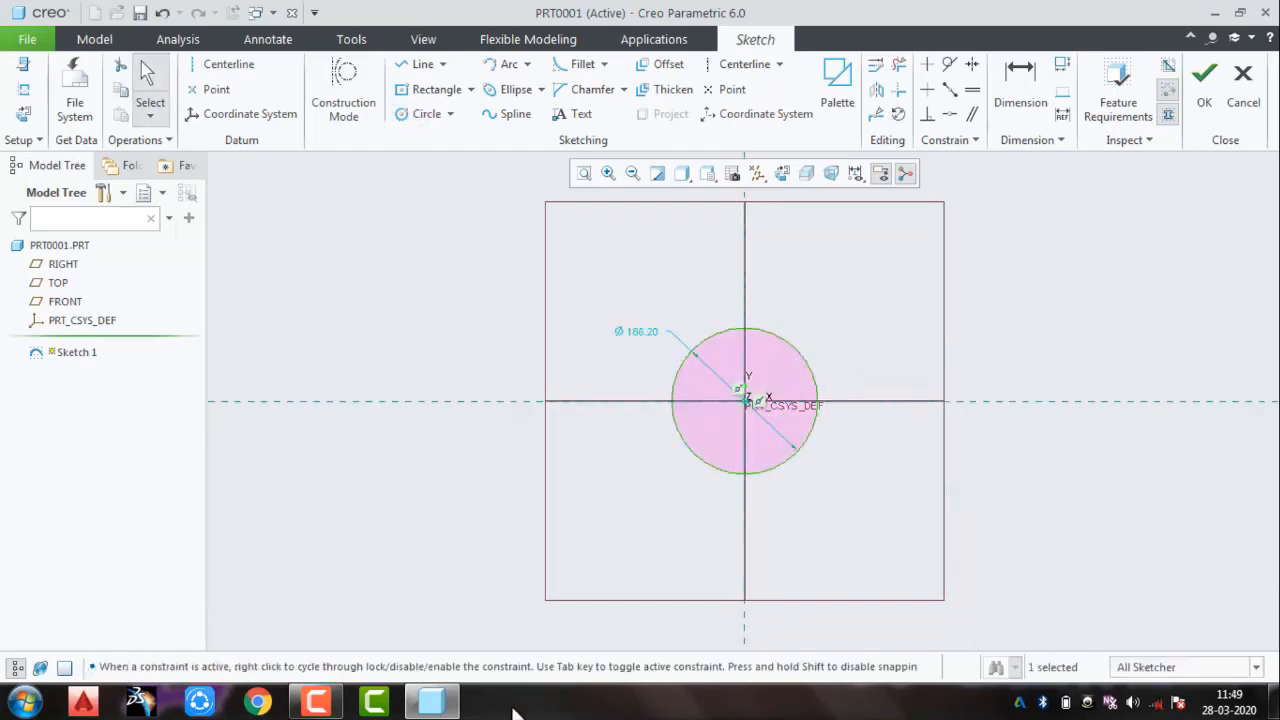
{"action": "left_click", "coordinate": [320, 627]}
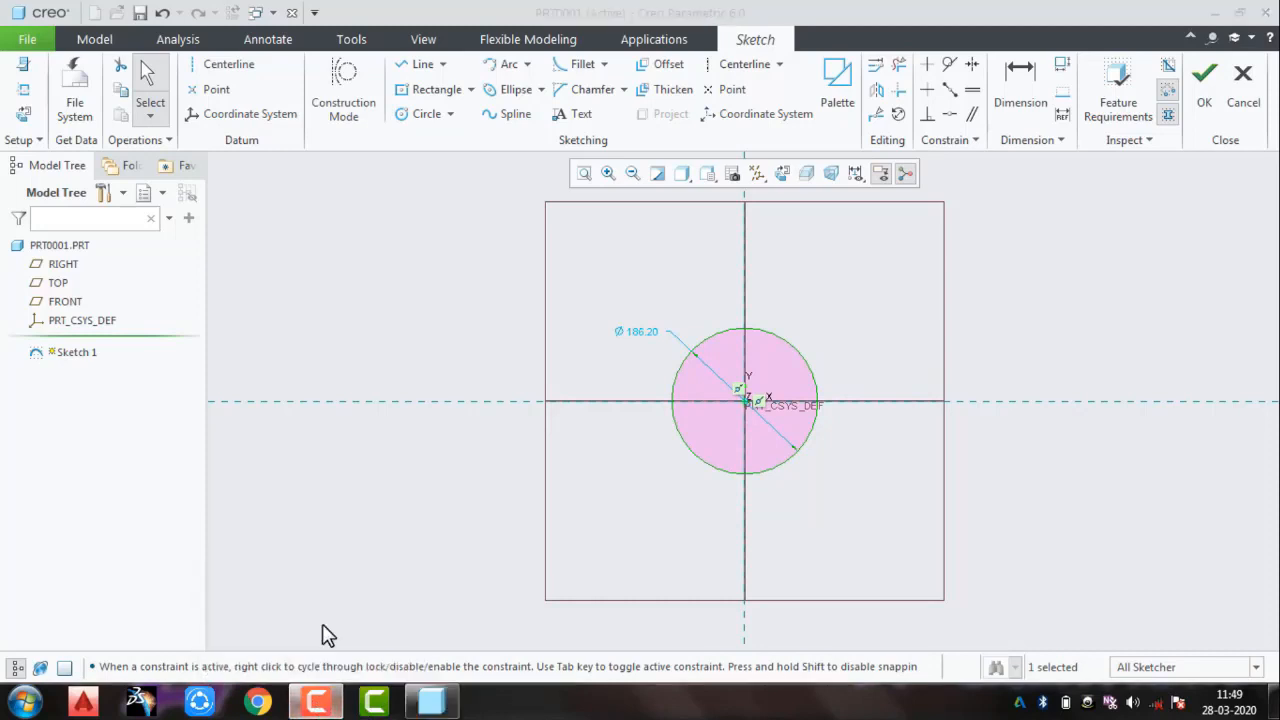
{"action": "left_click", "coordinate": [1189, 620]}
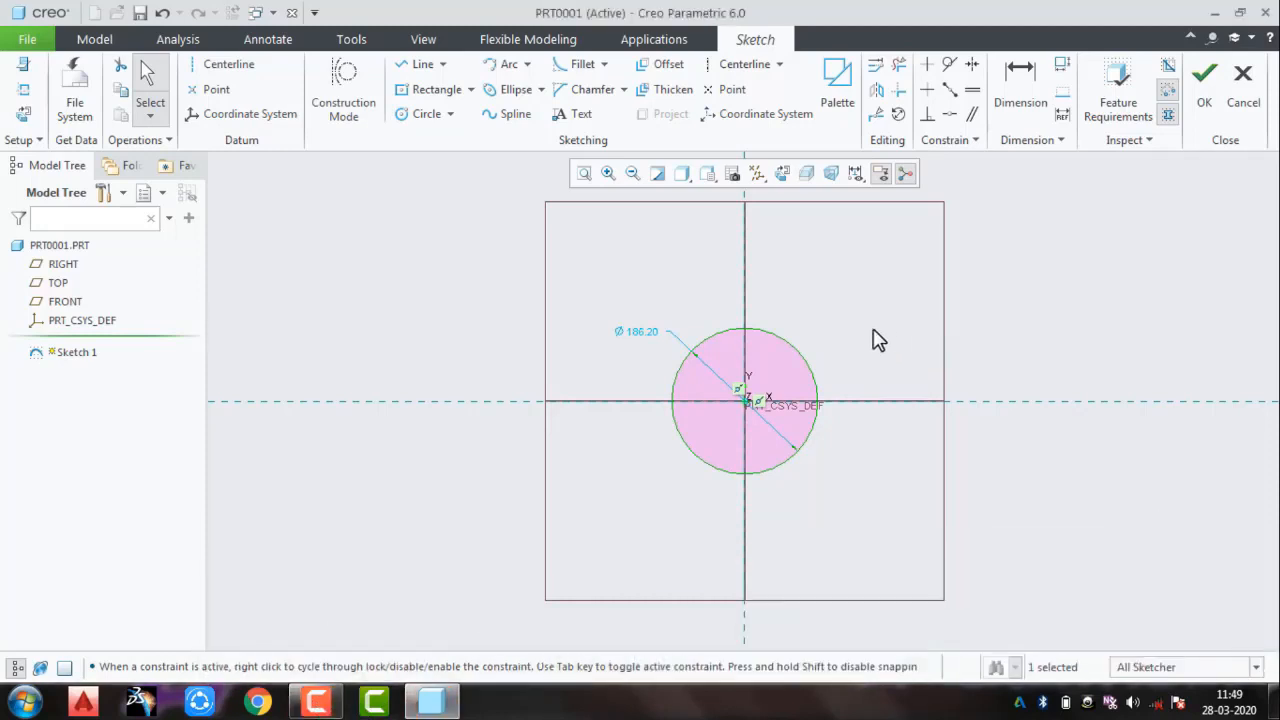
{"action": "left_click", "coordinate": [1210, 104]}
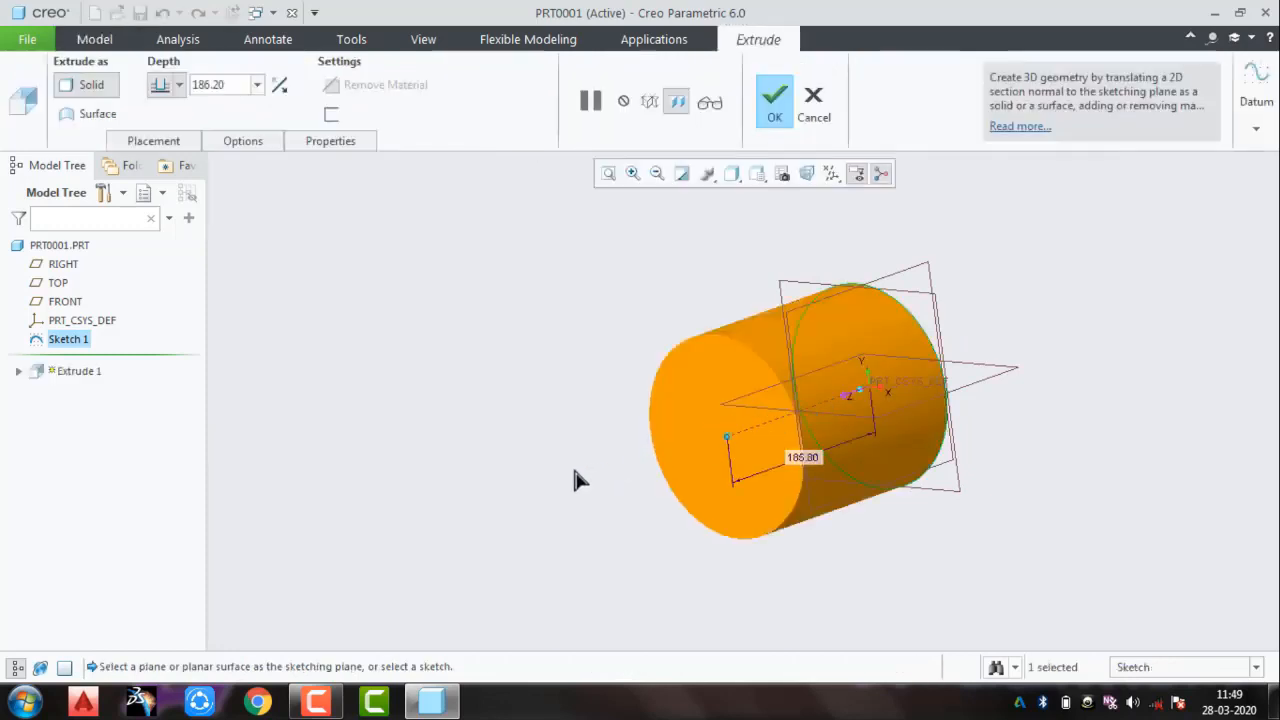
Step: Extrude the circle as a solid cylinder about 581 long
{"action": "left_click_drag", "start_coordinate": [575, 480], "coordinate": [423, 542]}
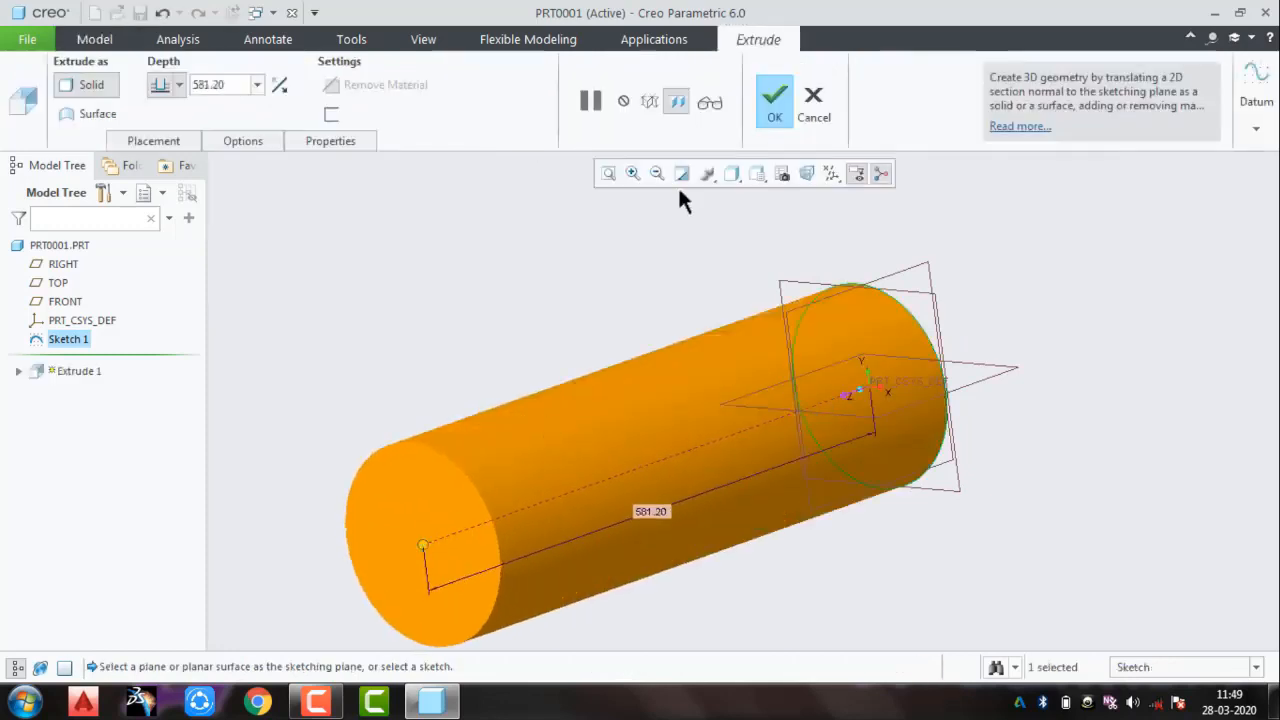
{"action": "left_click", "coordinate": [772, 112]}
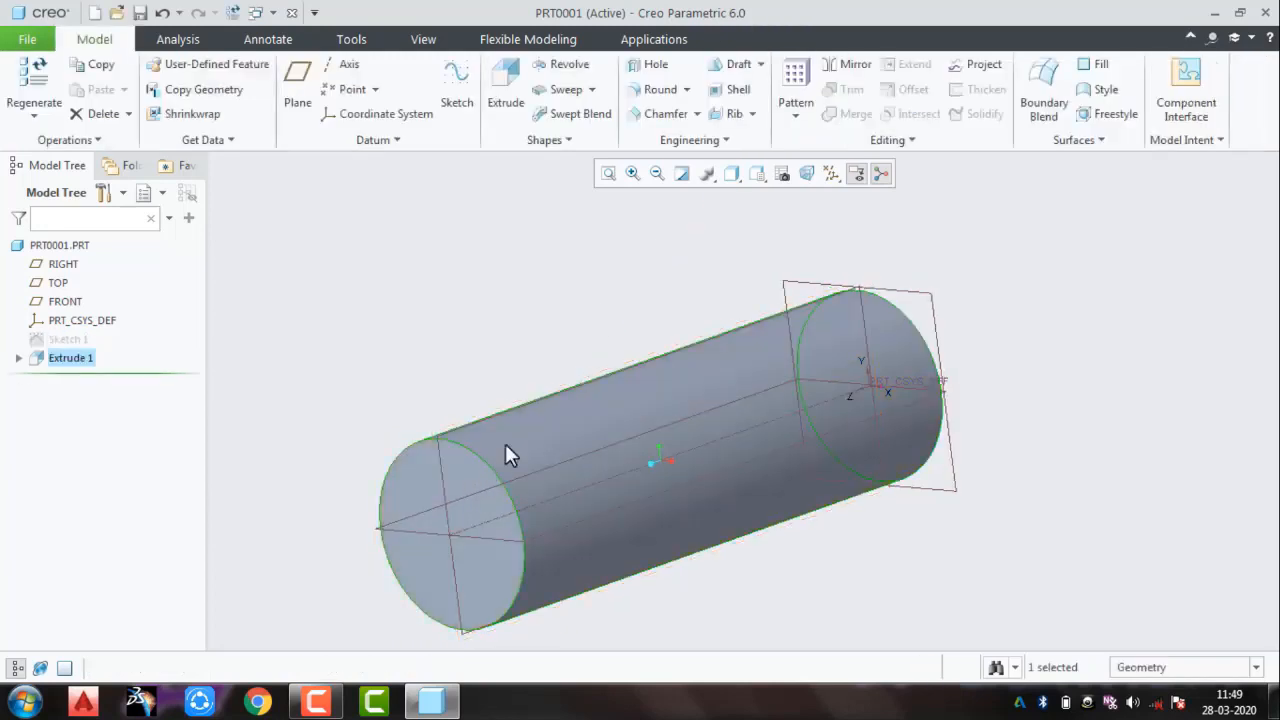
Step: Sketch a concentric circle about 31 in diameter on the cylinder's near end face and finish the sketch
{"action": "left_click", "coordinate": [480, 480]}
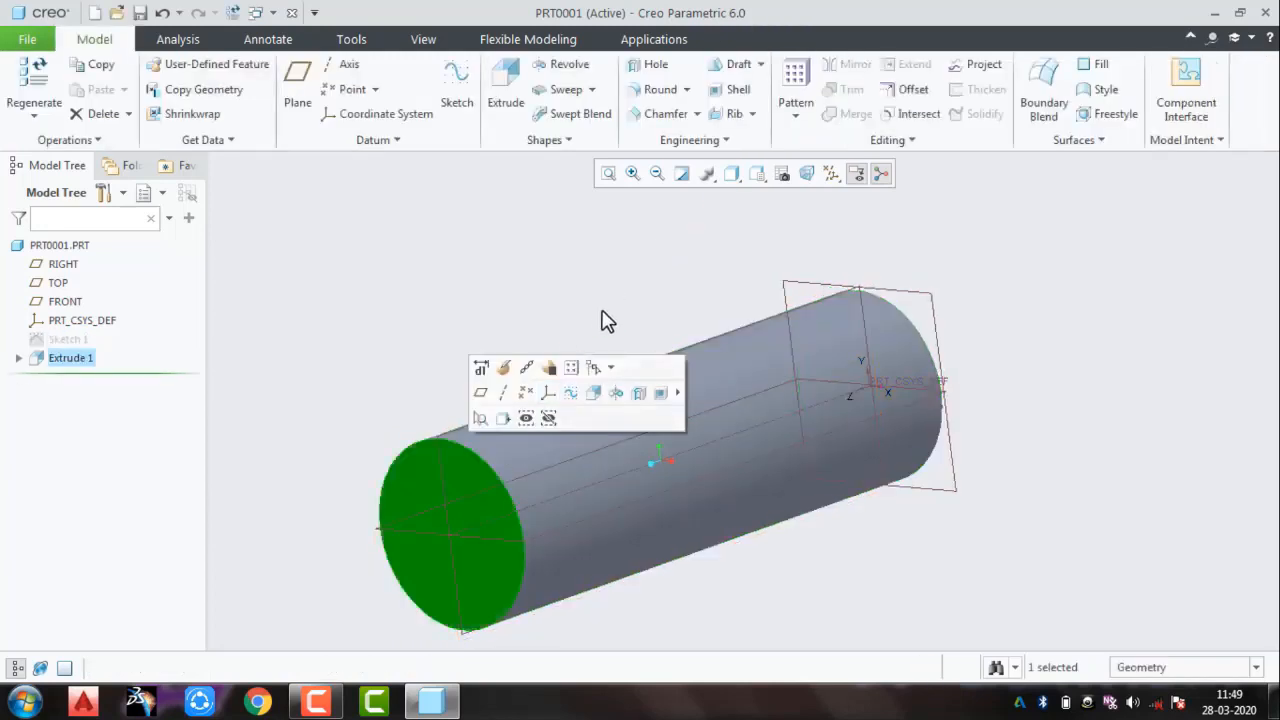
{"action": "left_click", "coordinate": [570, 393]}
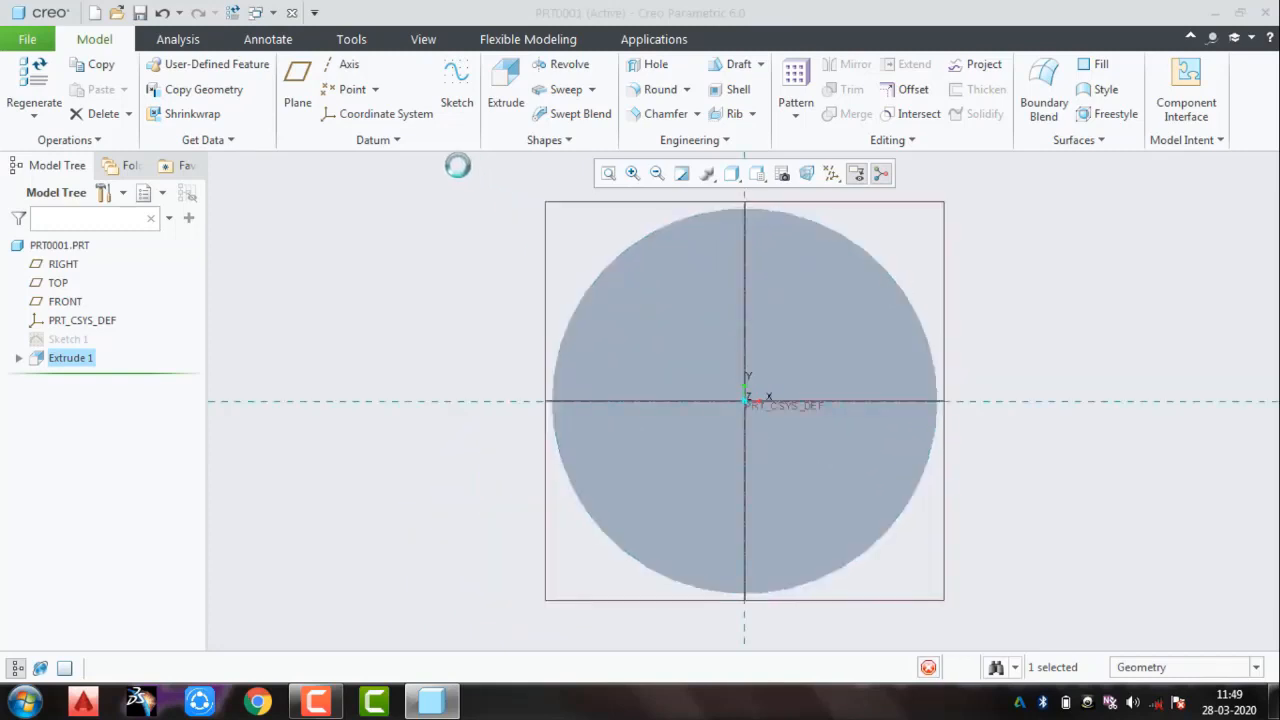
{"action": "left_click", "coordinate": [425, 115]}
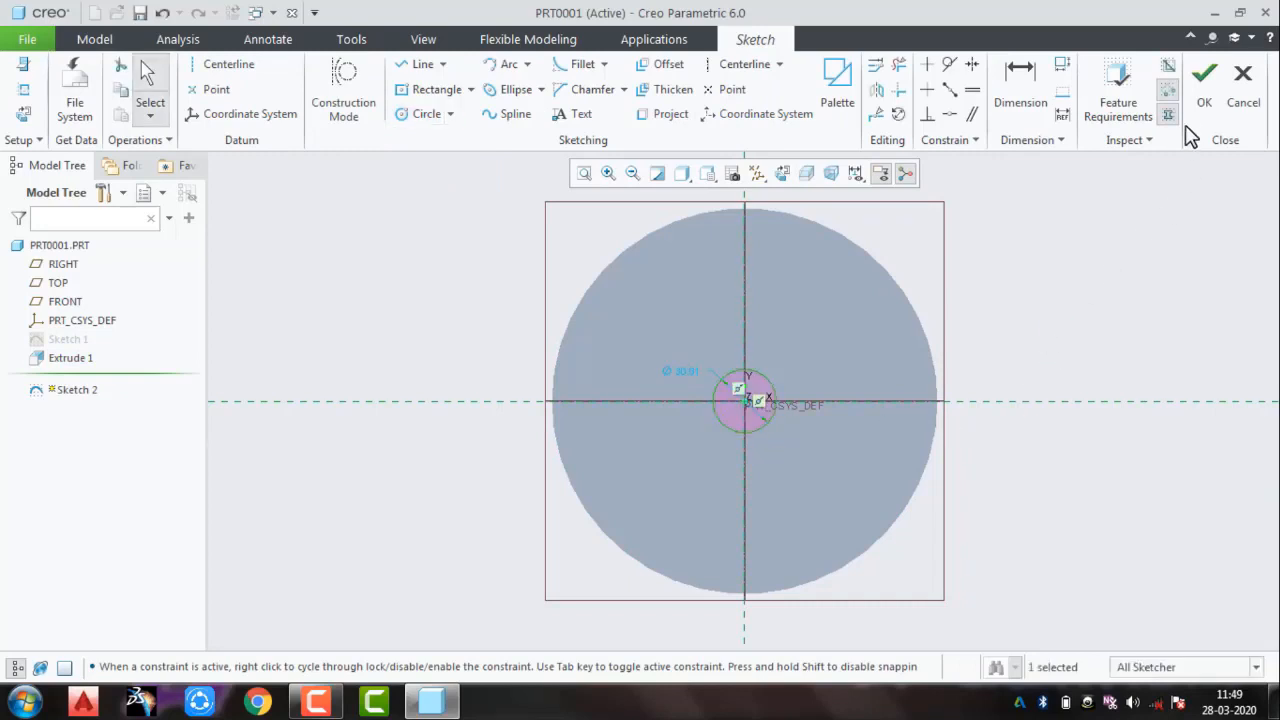
{"action": "left_click", "coordinate": [1204, 75]}
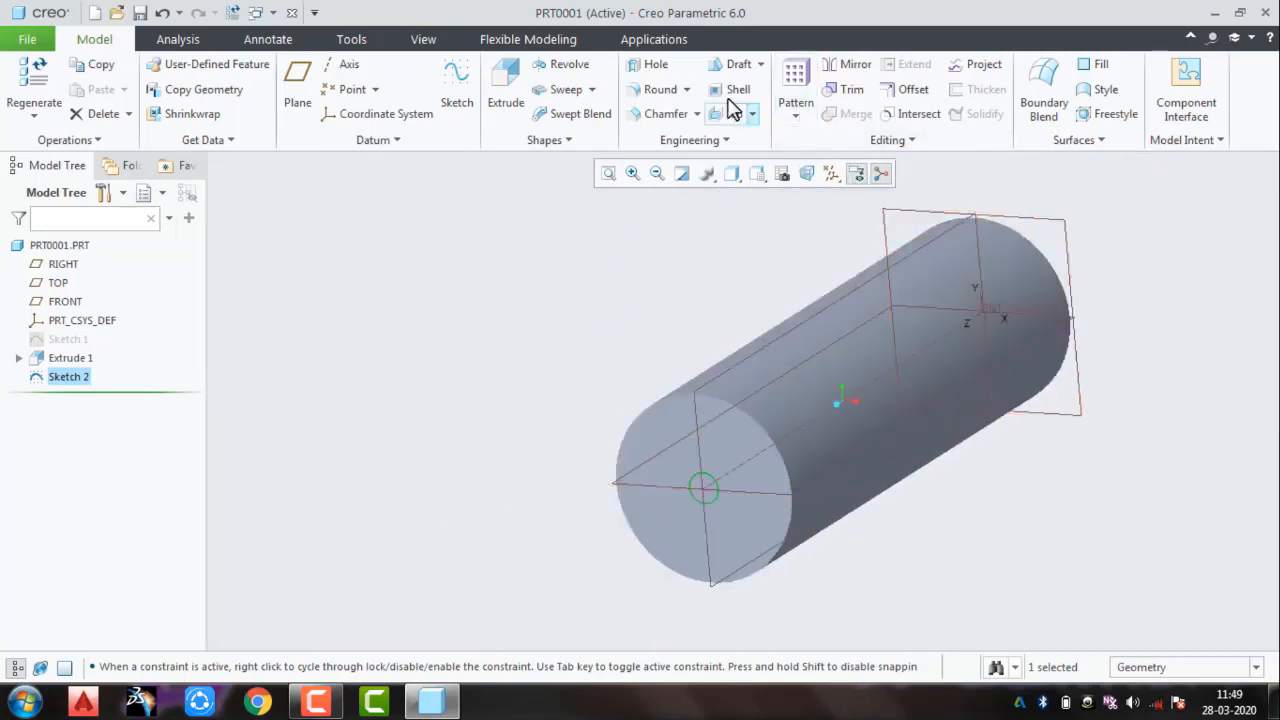
Step: Extrude the small circle outward from the end face as a solid pin about 169 long
{"action": "left_click", "coordinate": [510, 88]}
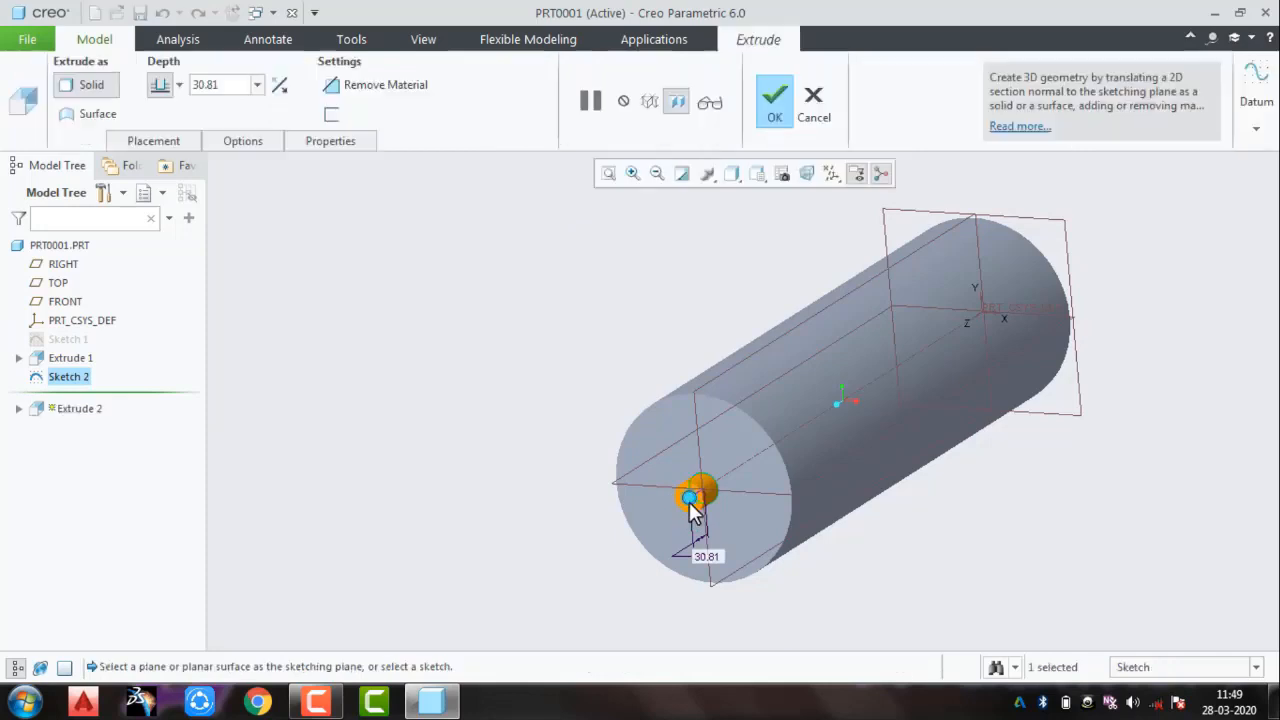
{"action": "left_click_drag", "start_coordinate": [646, 558], "coordinate": [634, 565]}
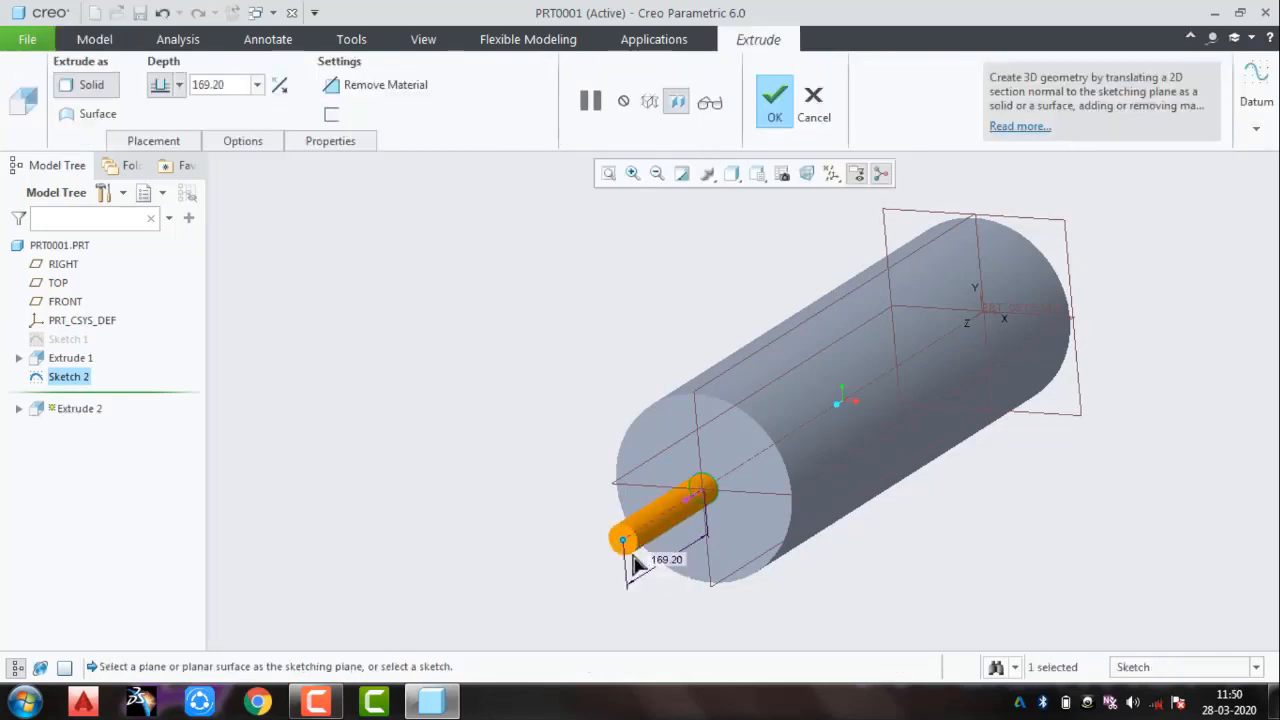
{"action": "left_click", "coordinate": [772, 110]}
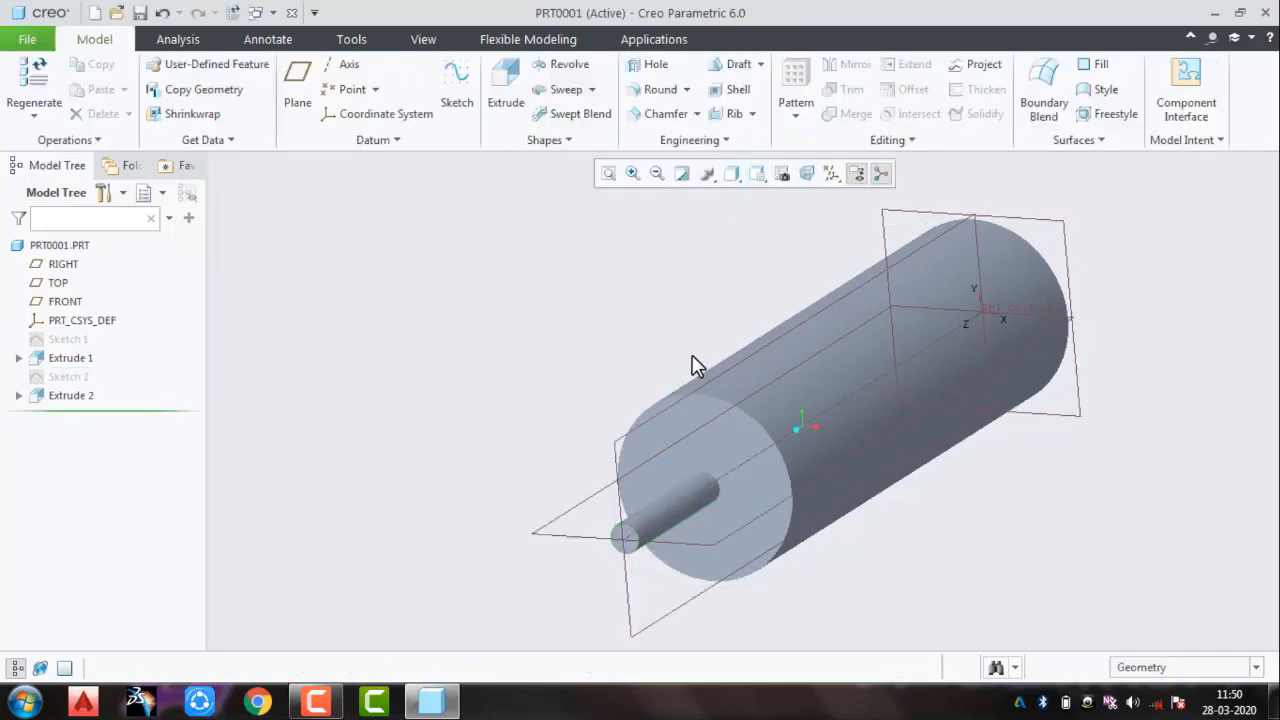
Step: Start a Draft on the small pin's cylindrical surface, using the pin's free end face as the hinge plane
{"action": "middle_click_drag", "start_coordinate": [697, 366], "coordinate": [740, 260]}
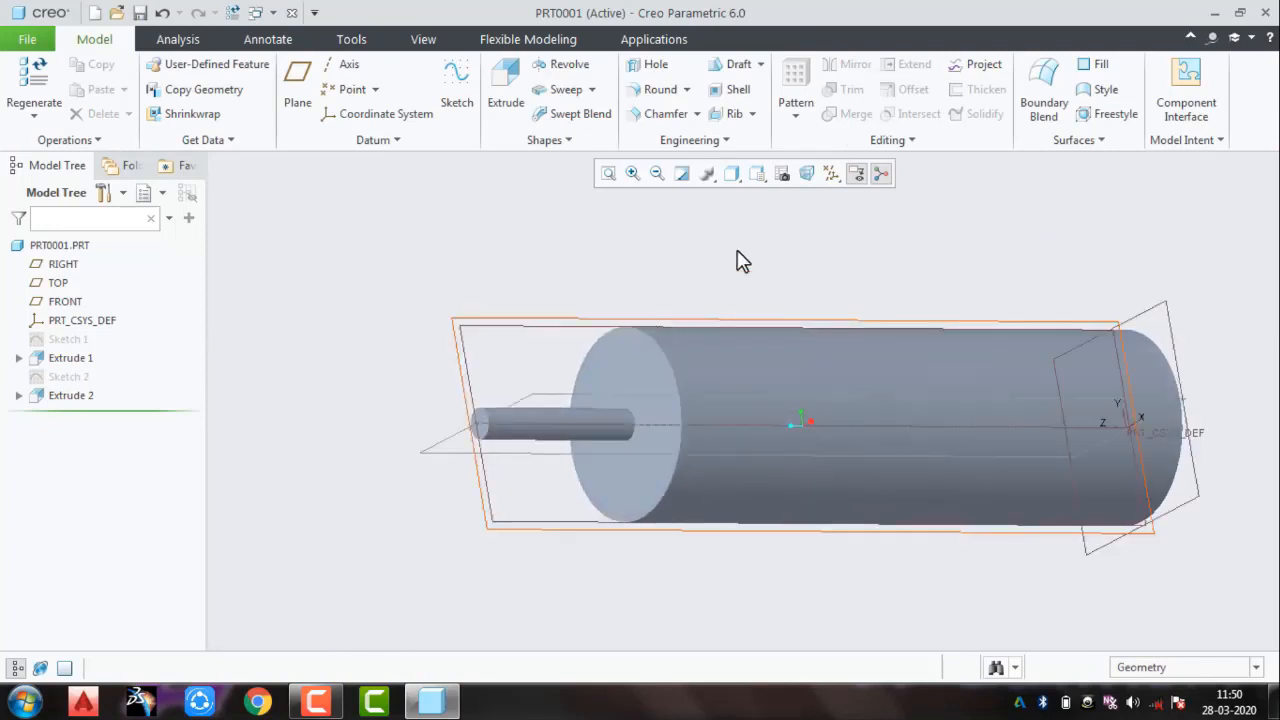
{"action": "left_click", "coordinate": [735, 66]}
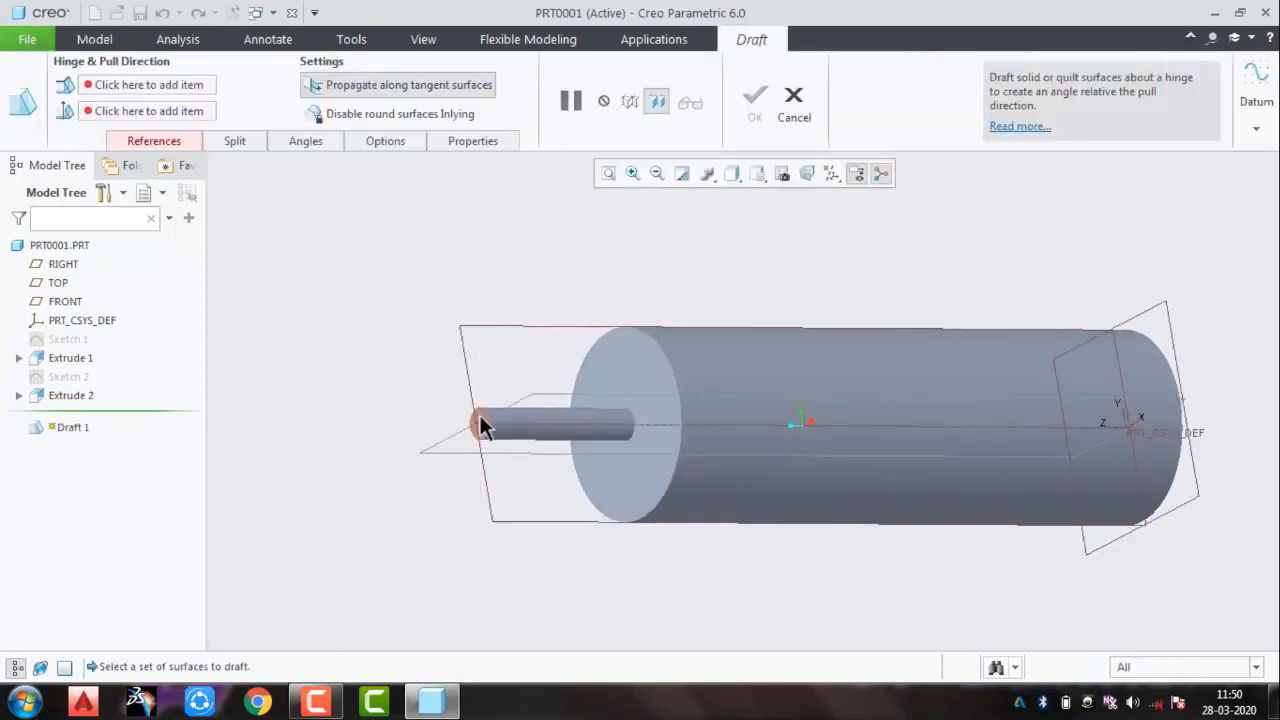
{"action": "left_click", "coordinate": [156, 143]}
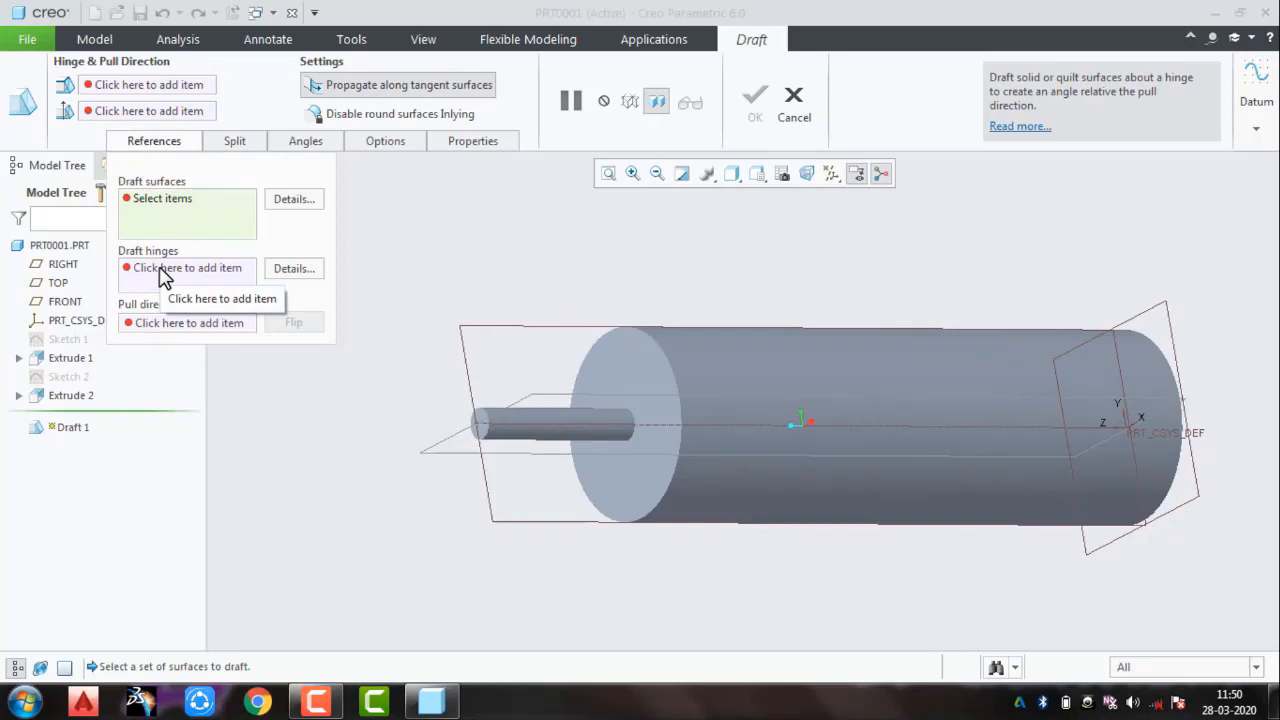
{"action": "left_click", "coordinate": [168, 202]}
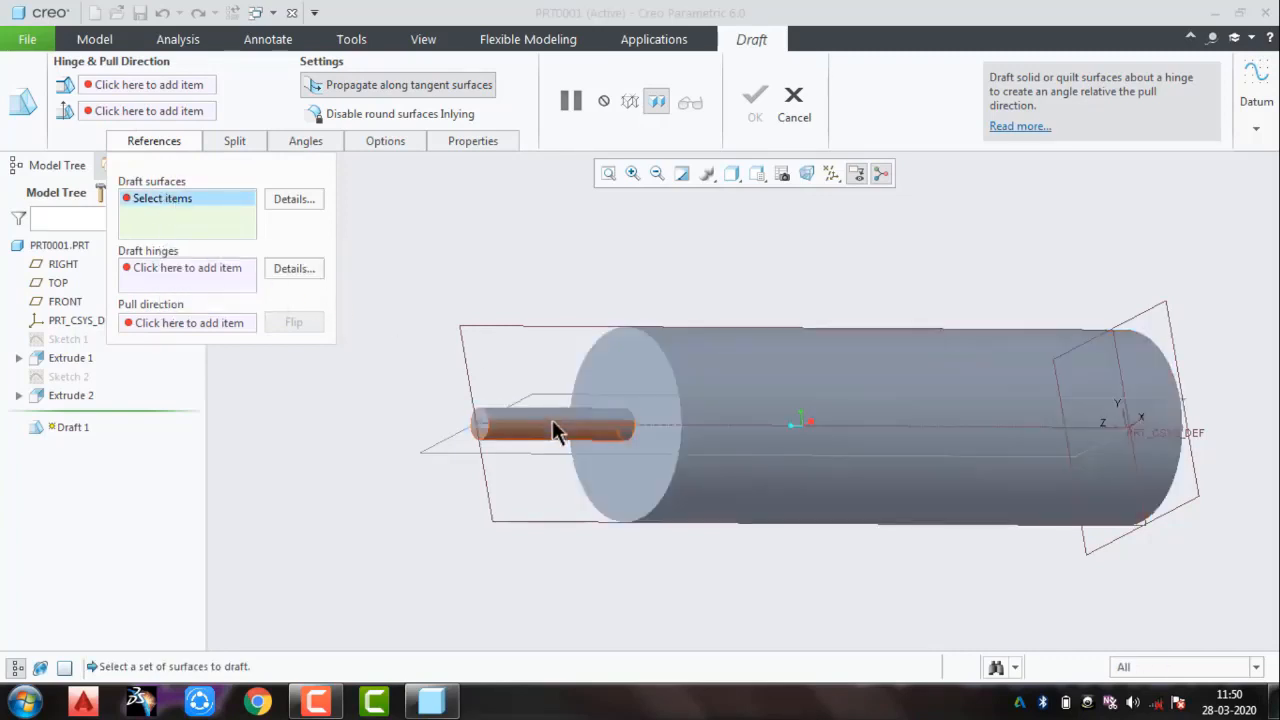
{"action": "left_click", "coordinate": [556, 431]}
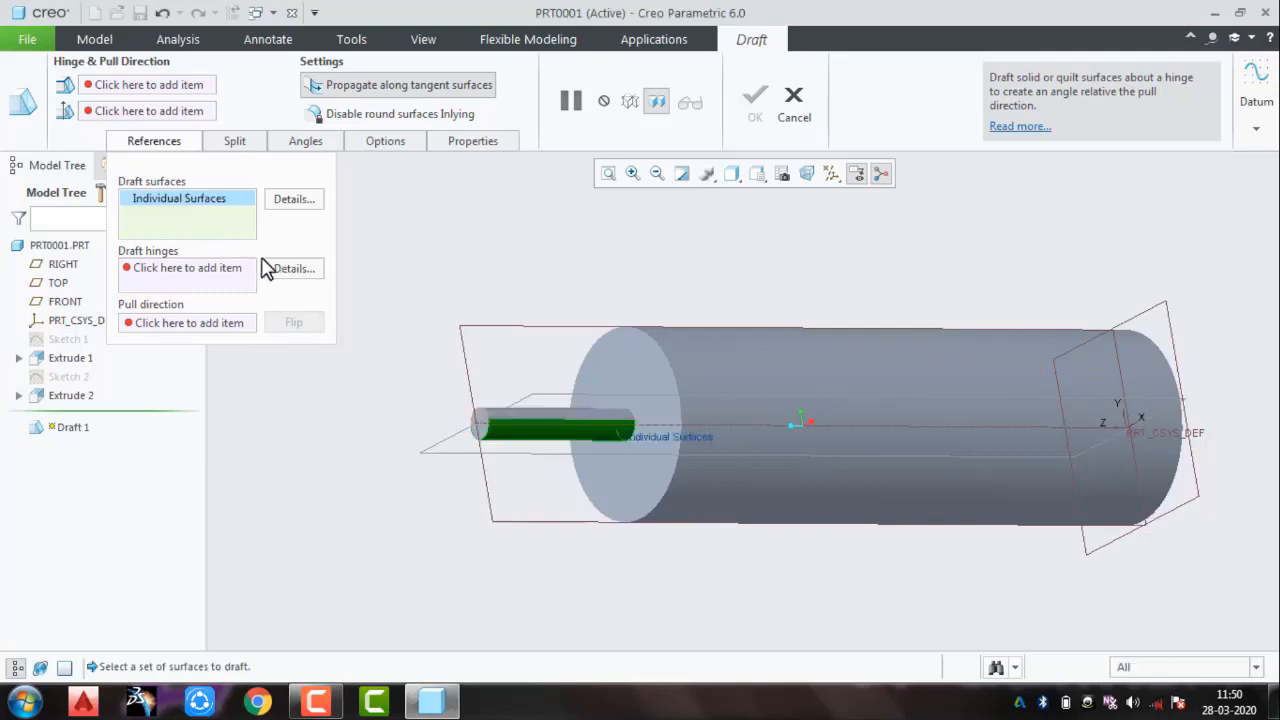
{"action": "left_click", "coordinate": [167, 277]}
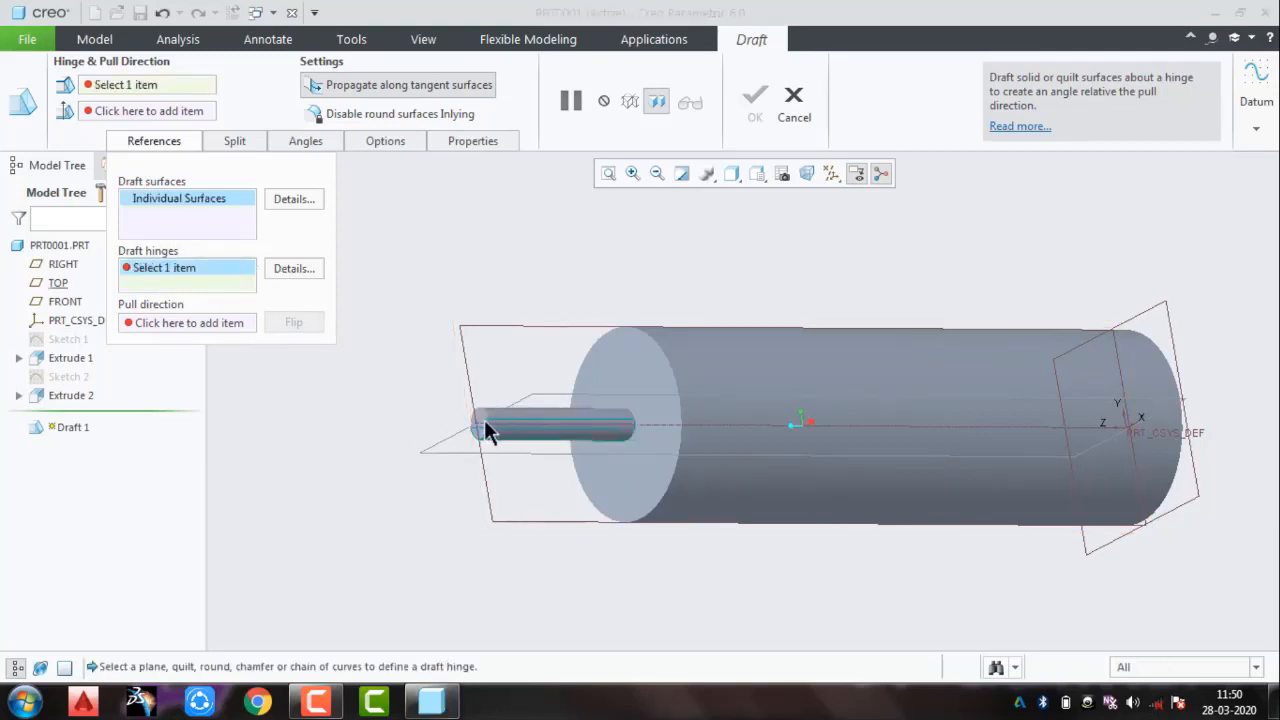
{"action": "scroll", "coordinate": [484, 419], "scroll_direction": "up", "scroll_amount": 5}
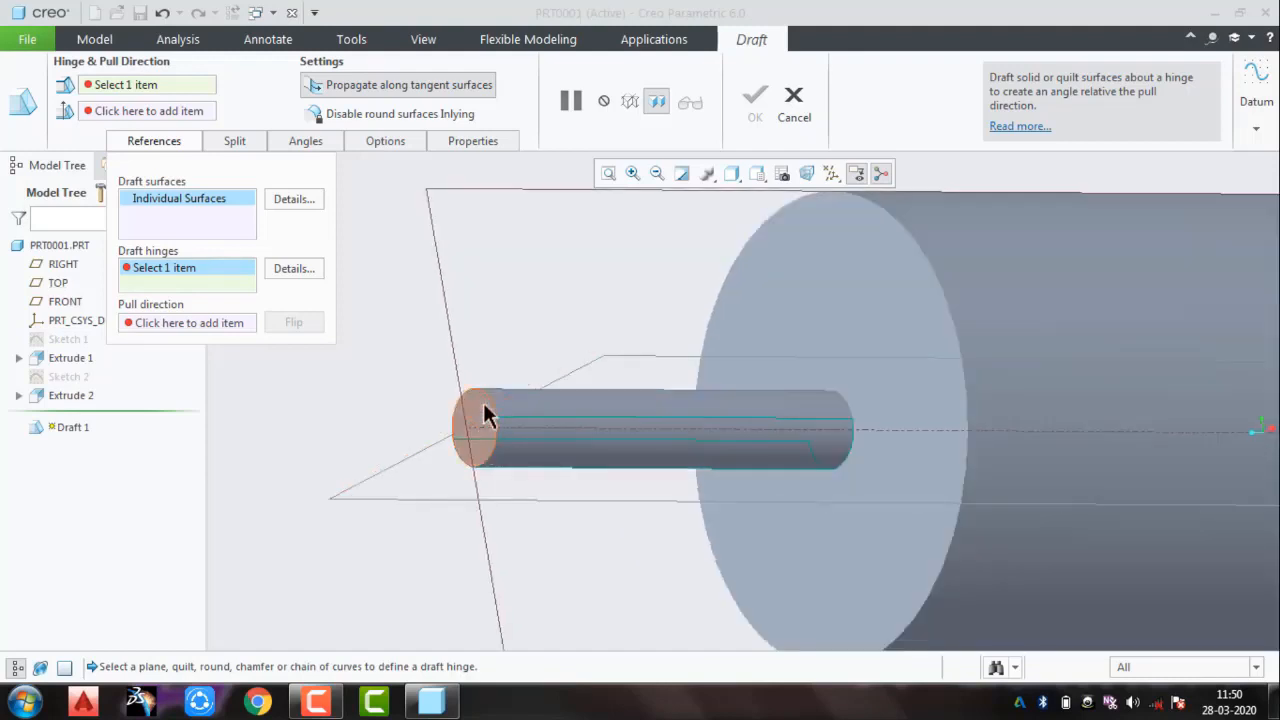
{"action": "left_click", "coordinate": [485, 417]}
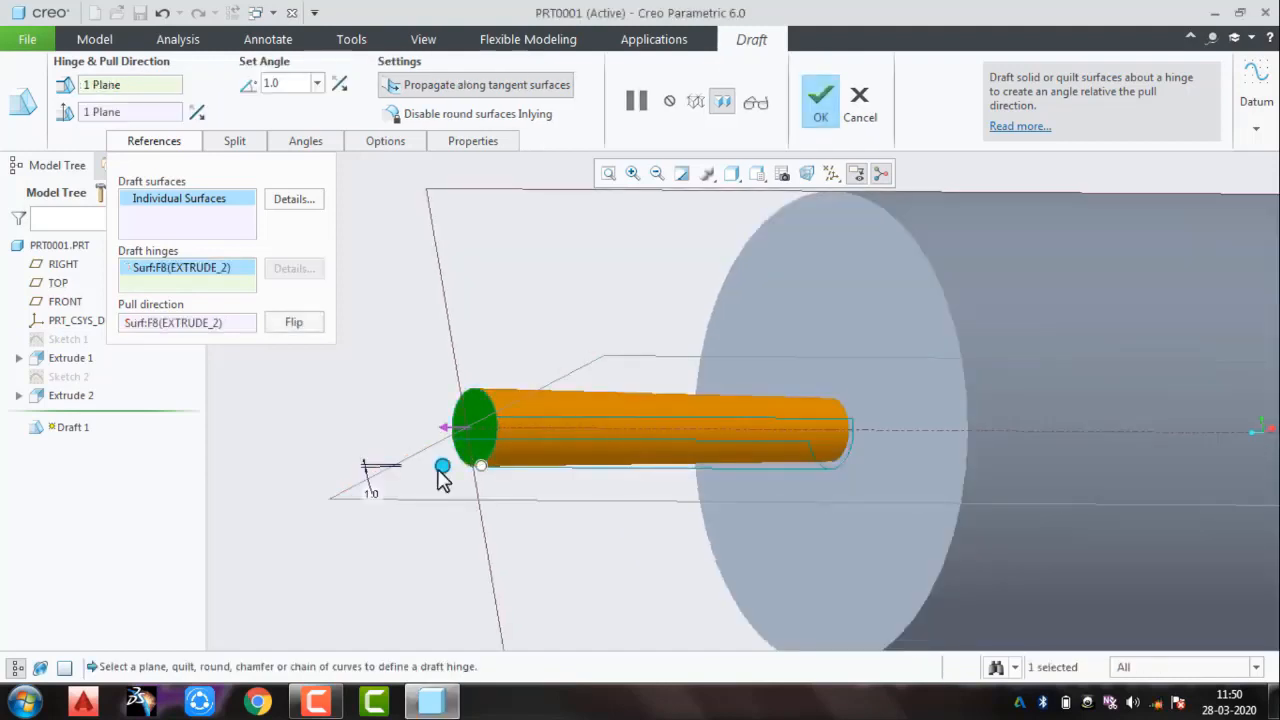
Step: Set the pin's draft angle to 30 degrees so that it flares towards the large cylinder
{"action": "left_click_drag", "start_coordinate": [438, 468], "coordinate": [442, 445]}
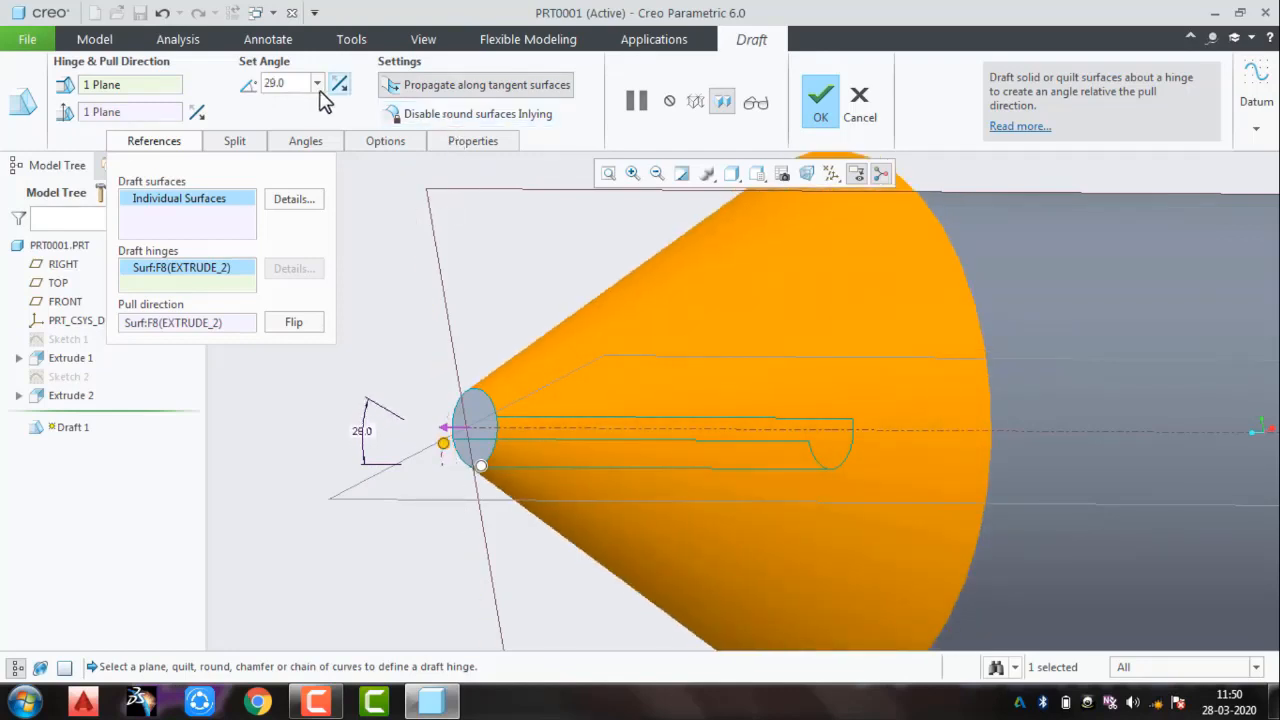
{"action": "type", "text": "30"}
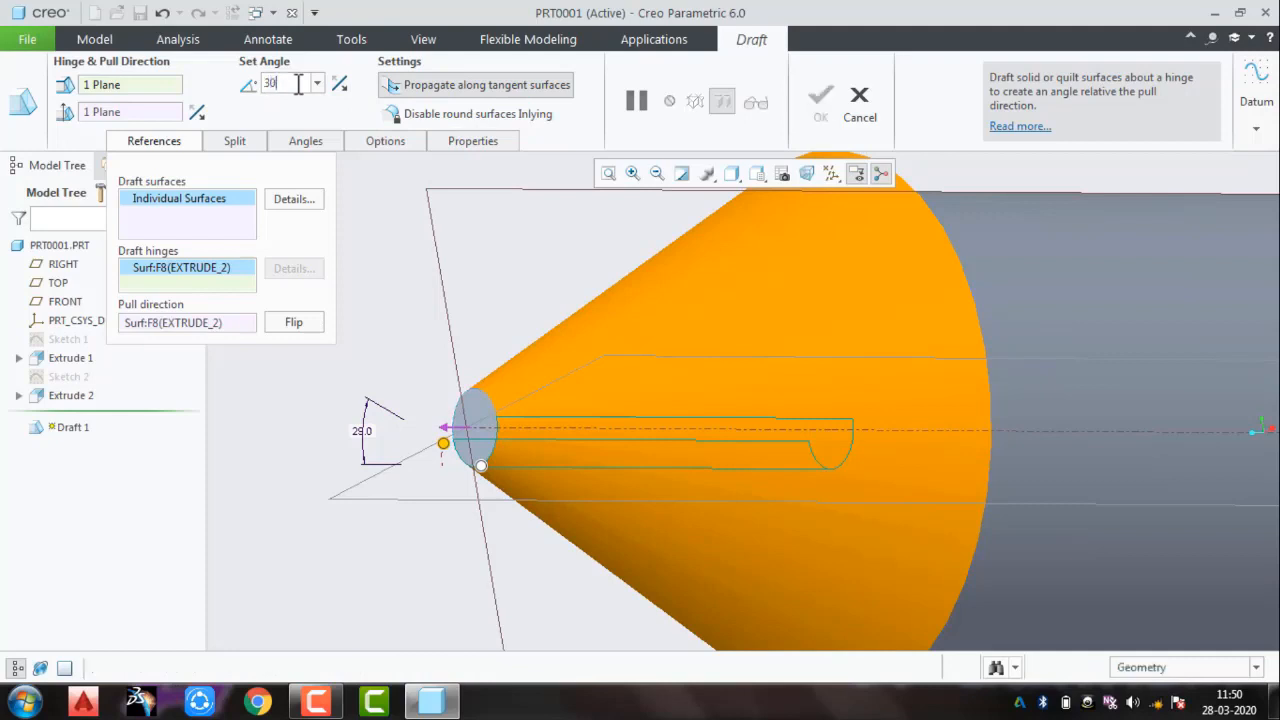
{"action": "key", "text": "Return"}
{"action": "scroll", "coordinate": [556, 488], "scroll_direction": "down", "scroll_amount": 3}
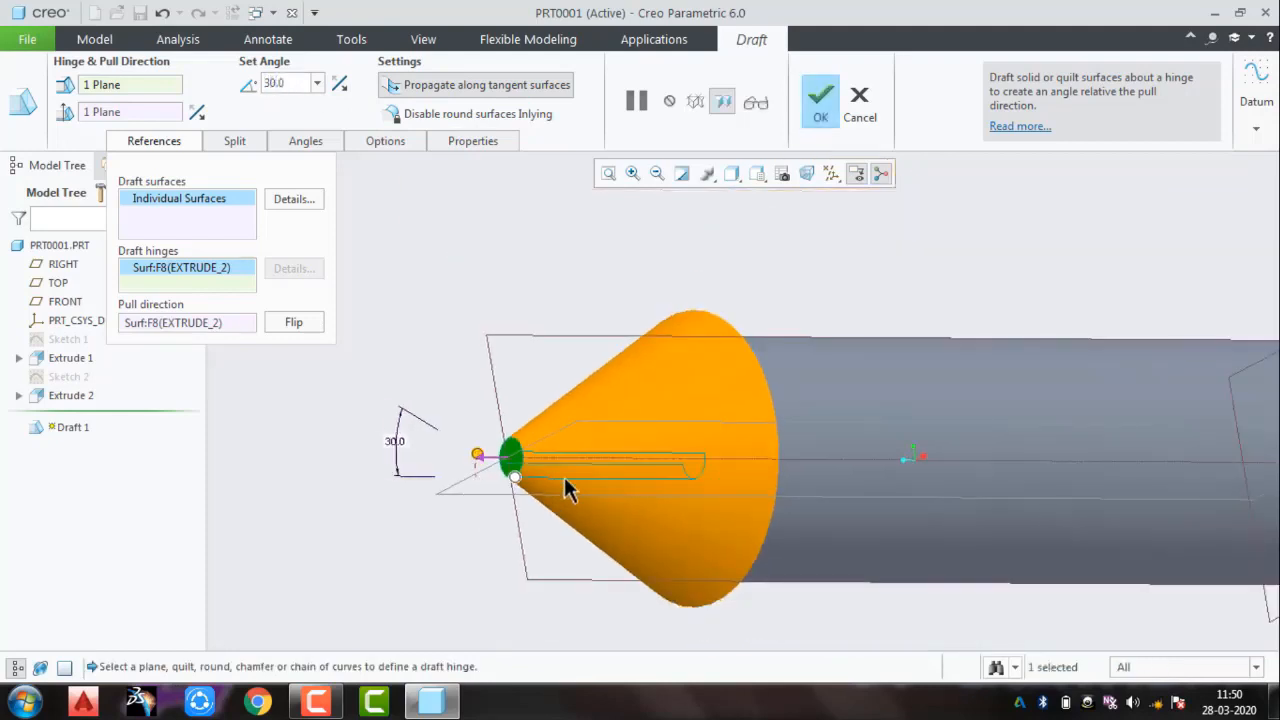
{"action": "middle_click_drag", "start_coordinate": [565, 485], "coordinate": [529, 500]}
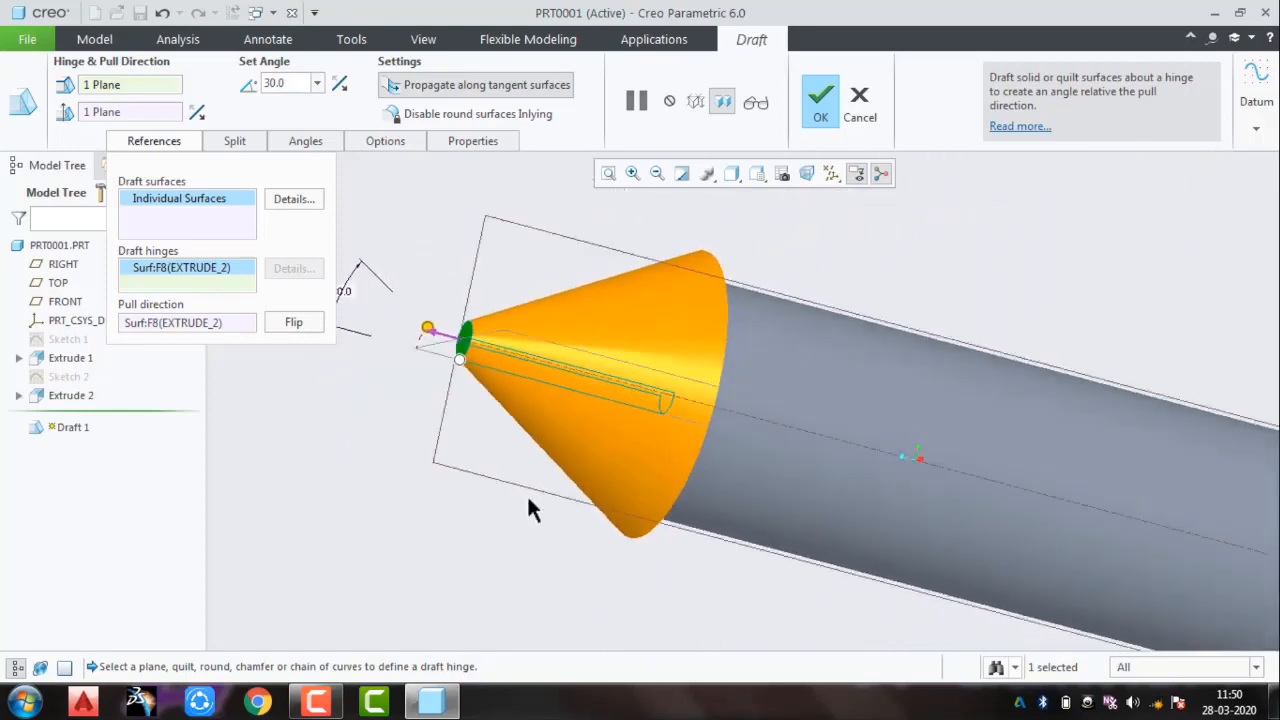
Step: Review the draft's split settings and additional options, and complete the draft on the pin
{"action": "left_click", "coordinate": [235, 143]}
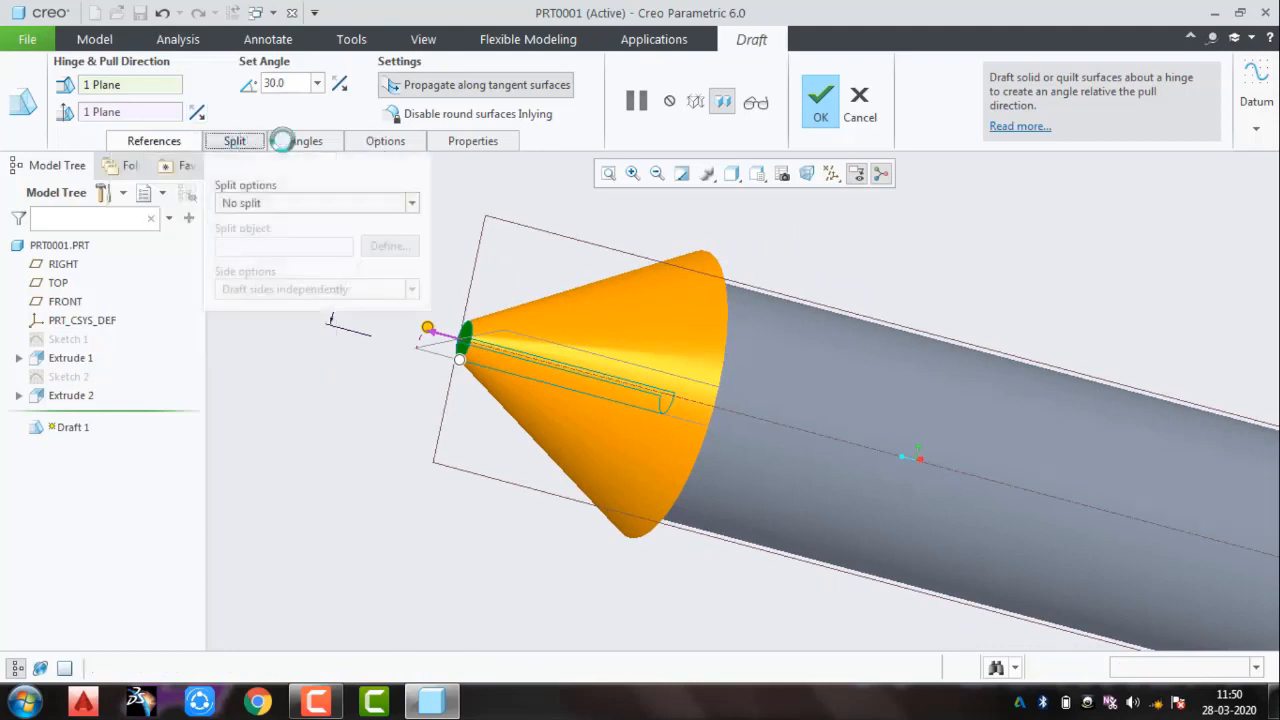
{"action": "left_click", "coordinate": [383, 142]}
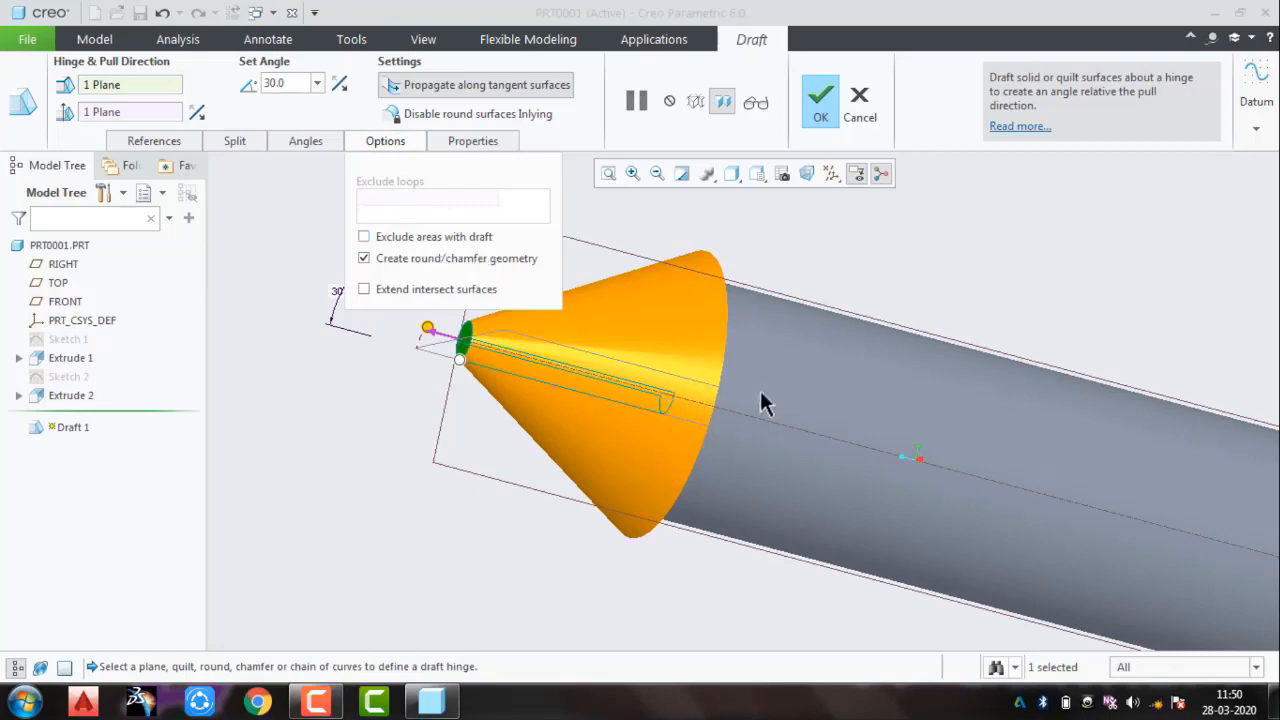
{"action": "left_click", "coordinate": [449, 237]}
{"action": "middle_click", "coordinate": [366, 375]}
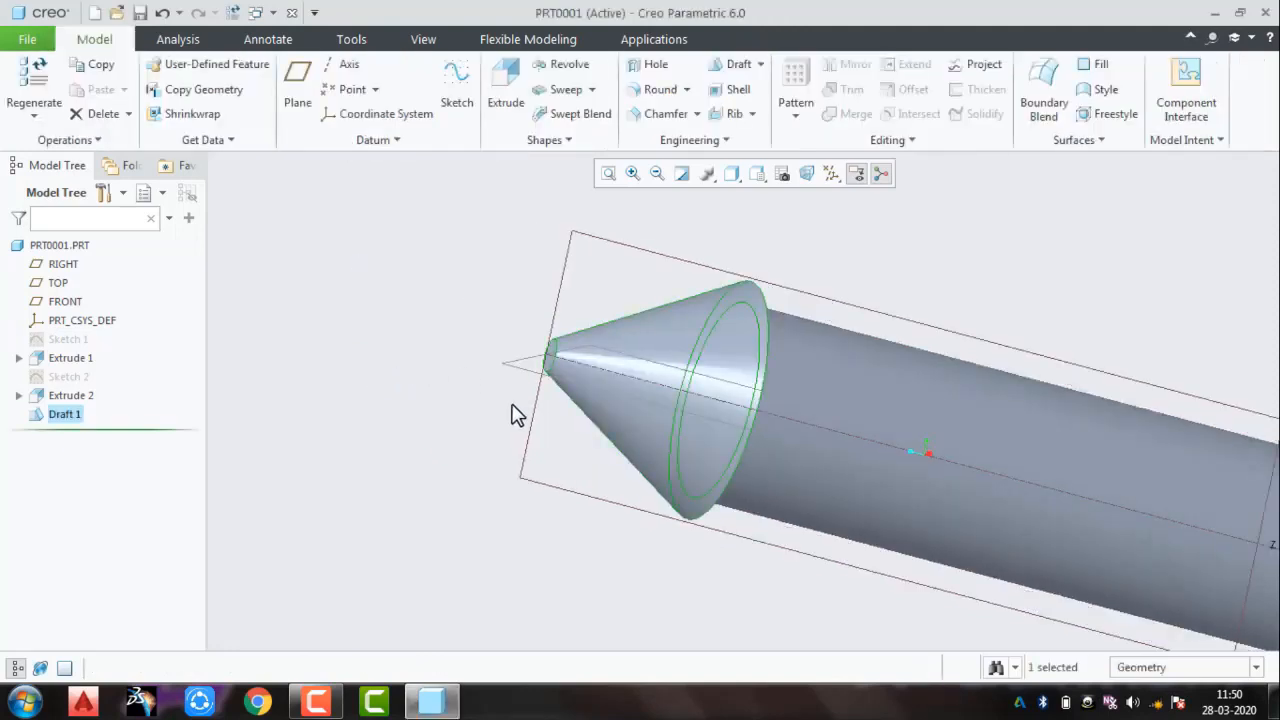
Step: Undo the pin's draft and the pin extrusion before it
{"action": "middle_click_drag", "start_coordinate": [514, 414], "coordinate": [414, 455]}
{"action": "left_click", "coordinate": [446, 470]}
{"action": "key", "text": "ctrl+z"}
{"action": "key", "text": "ctrl+z"}
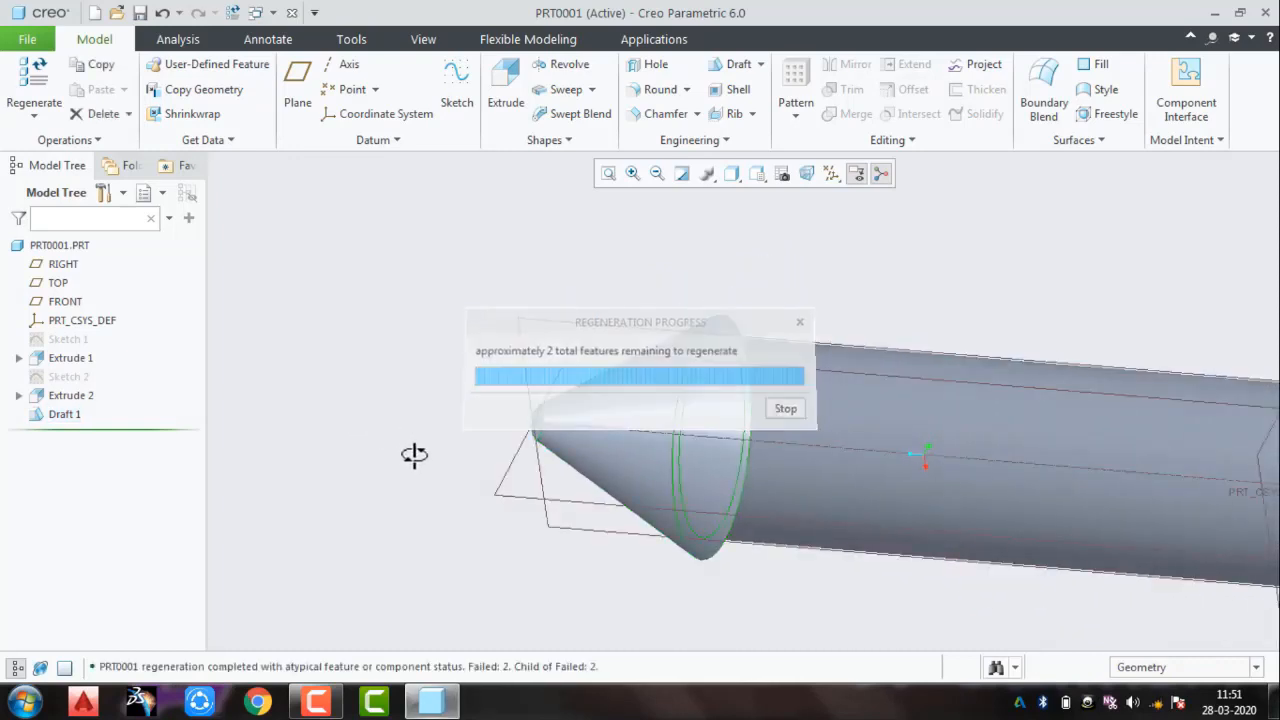
{"action": "key", "text": "ctrl+z"}
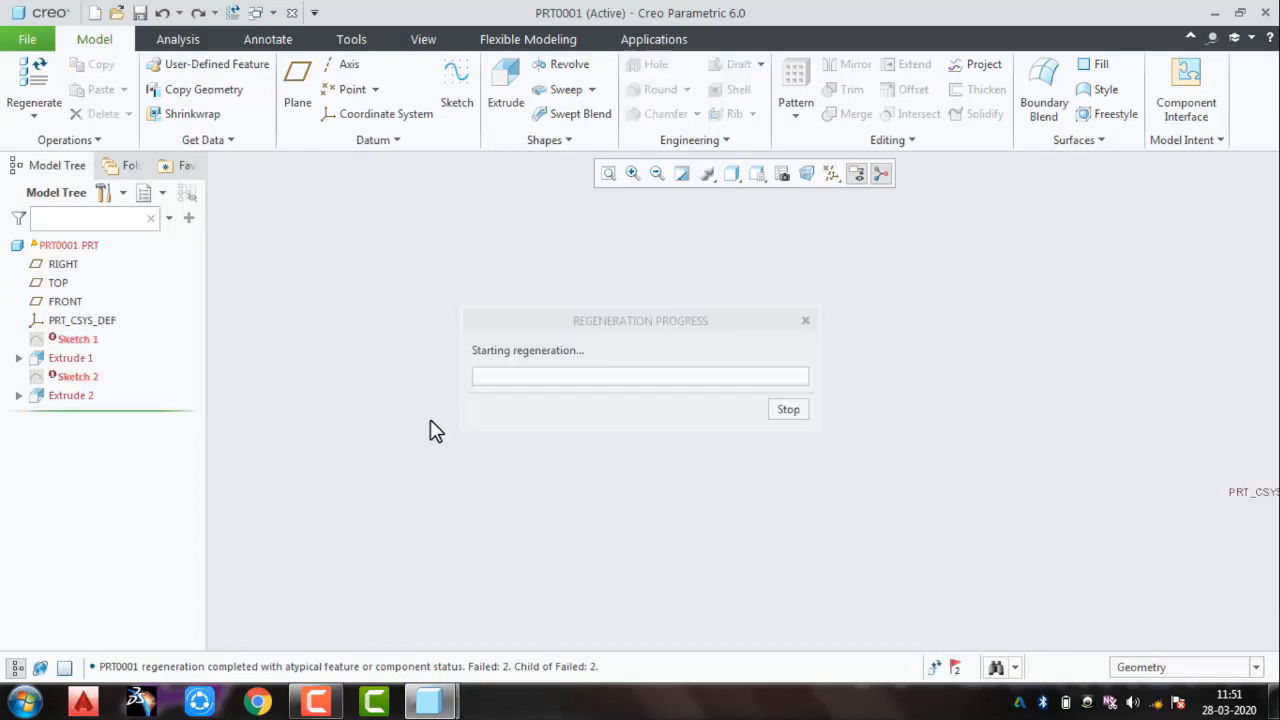
Step: Delete Sketch 1 together with its dependent Extrude 1 from the part
{"action": "left_click", "coordinate": [68, 246]}
{"action": "right_click", "coordinate": [69, 250]}
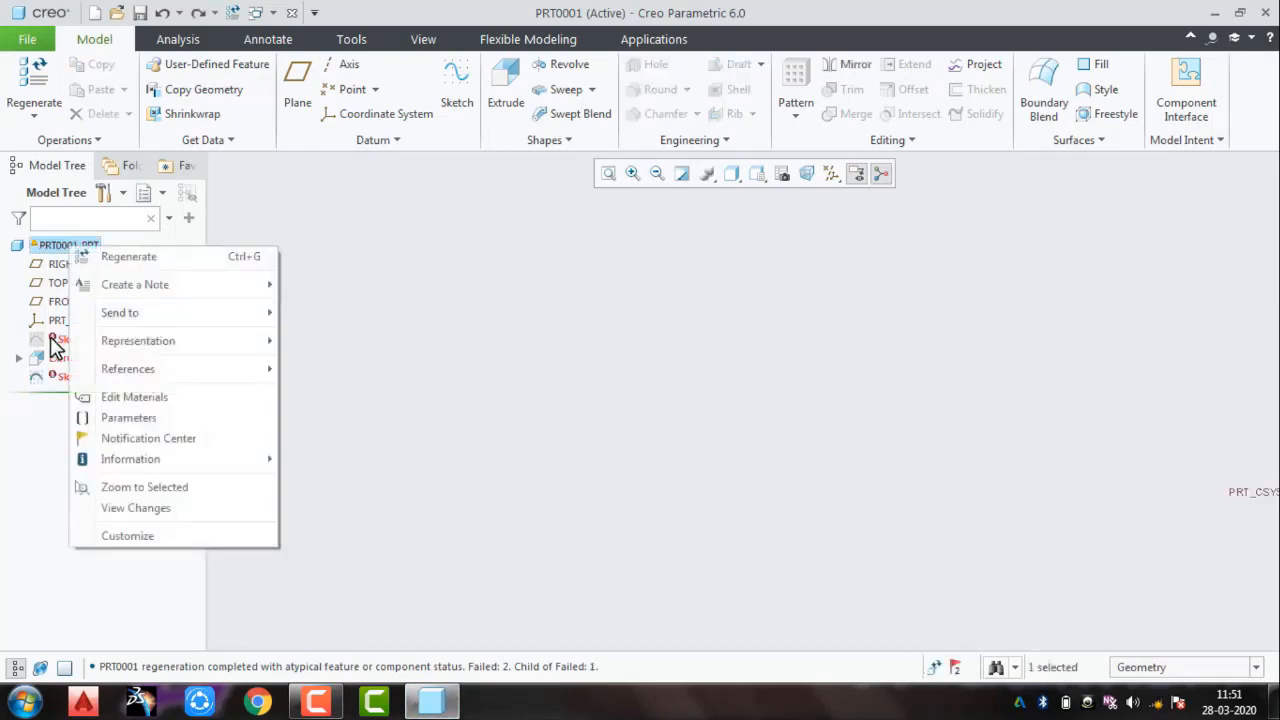
{"action": "left_click", "coordinate": [52, 342]}
{"action": "left_click", "coordinate": [76, 342]}
{"action": "right_click", "coordinate": [76, 345]}
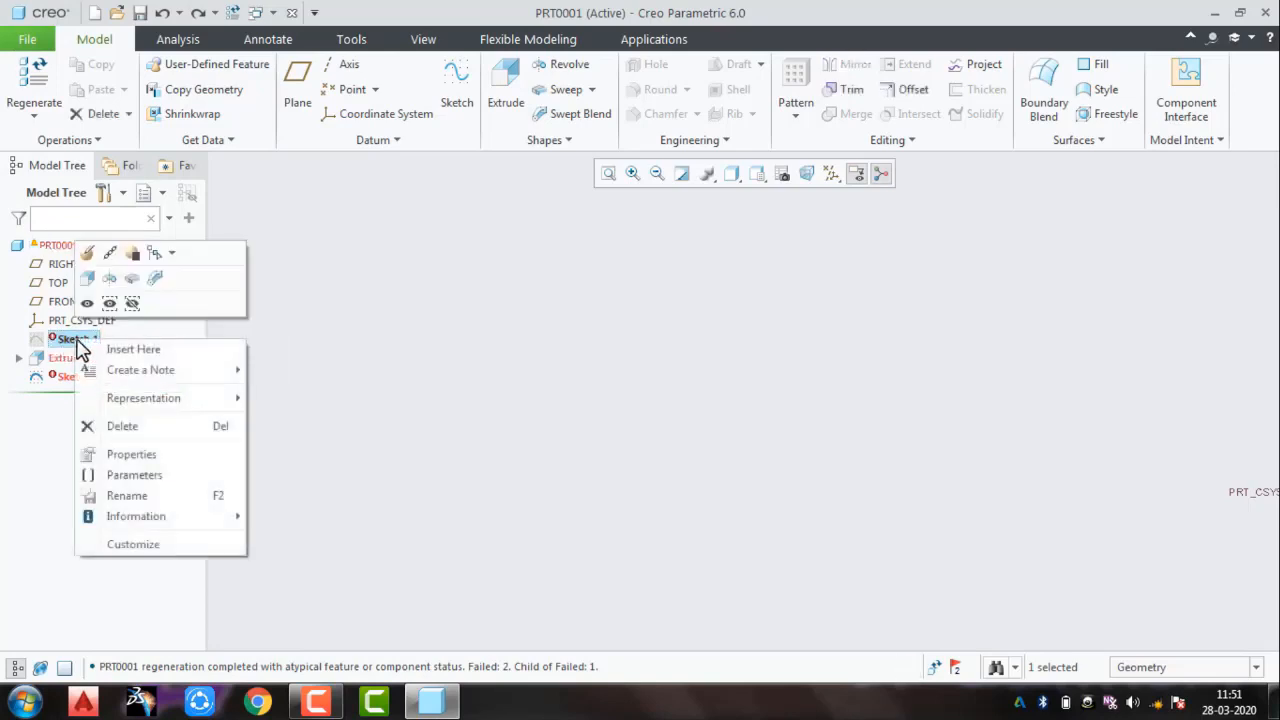
{"action": "left_click", "coordinate": [86, 421]}
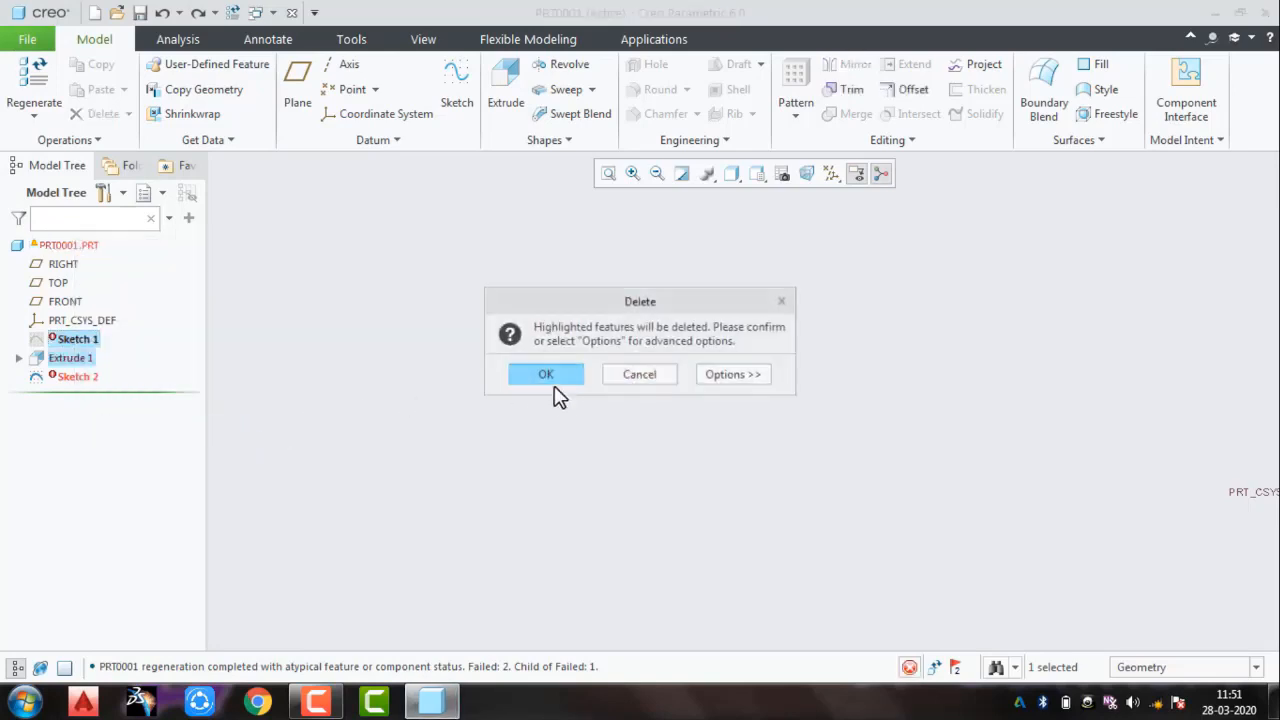
{"action": "left_click", "coordinate": [550, 378]}
Step: Delete the remaining failed Sketch 2 from the part
{"action": "scroll", "coordinate": [616, 425], "scroll_direction": "up", "scroll_amount": 2}
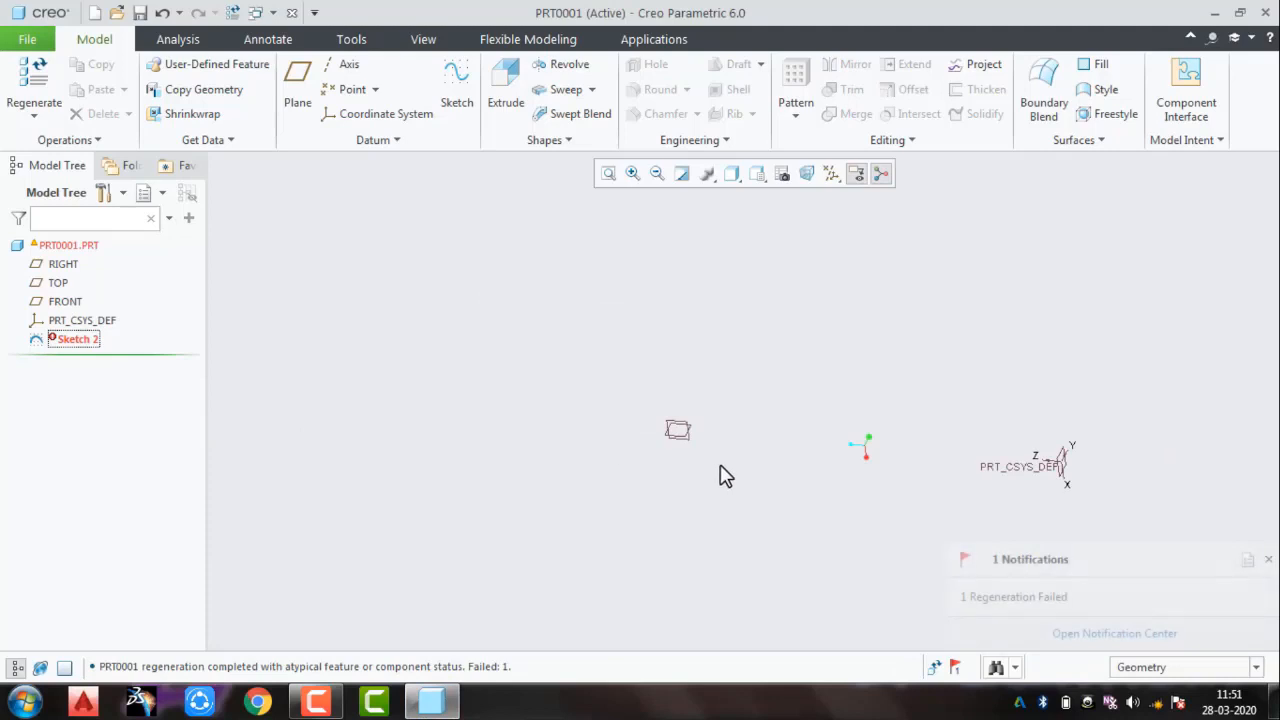
{"action": "right_click", "coordinate": [96, 347]}
{"action": "left_click", "coordinate": [146, 417]}
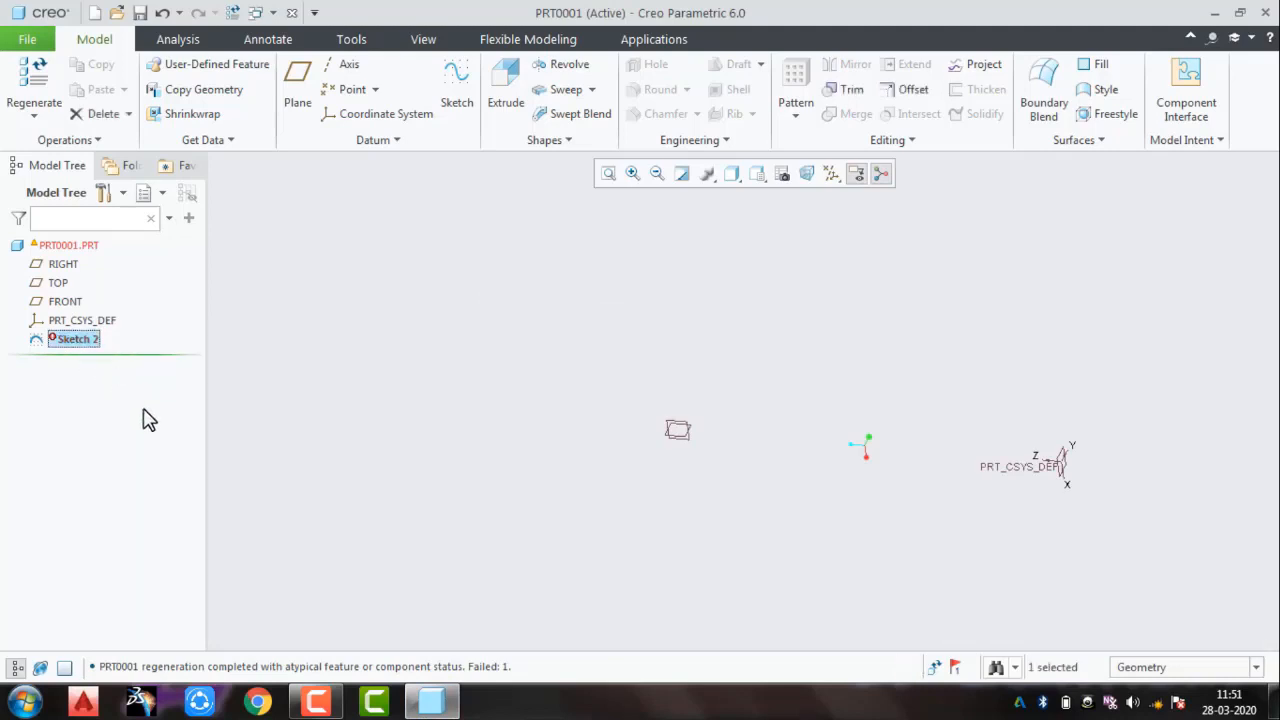
{"action": "right_click", "coordinate": [84, 339]}
{"action": "left_click", "coordinate": [84, 339]}
{"action": "right_click", "coordinate": [86, 341]}
{"action": "left_click", "coordinate": [134, 410]}
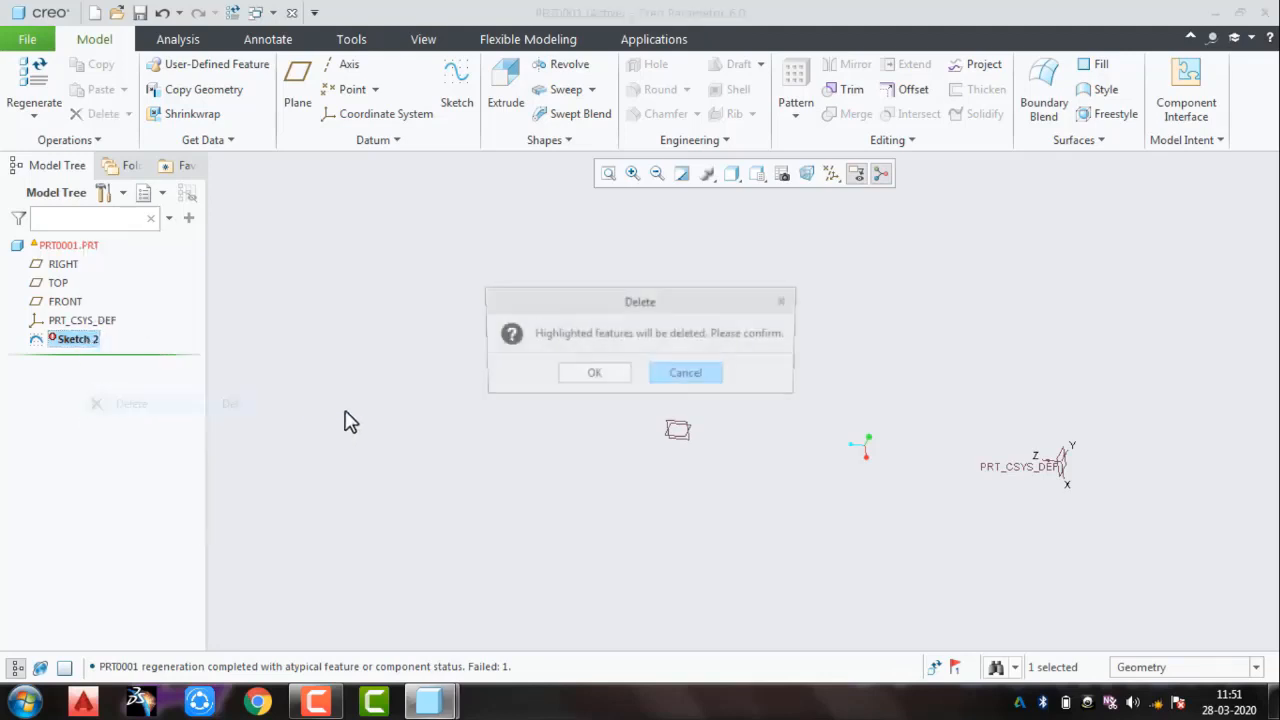
{"action": "left_click", "coordinate": [576, 379]}
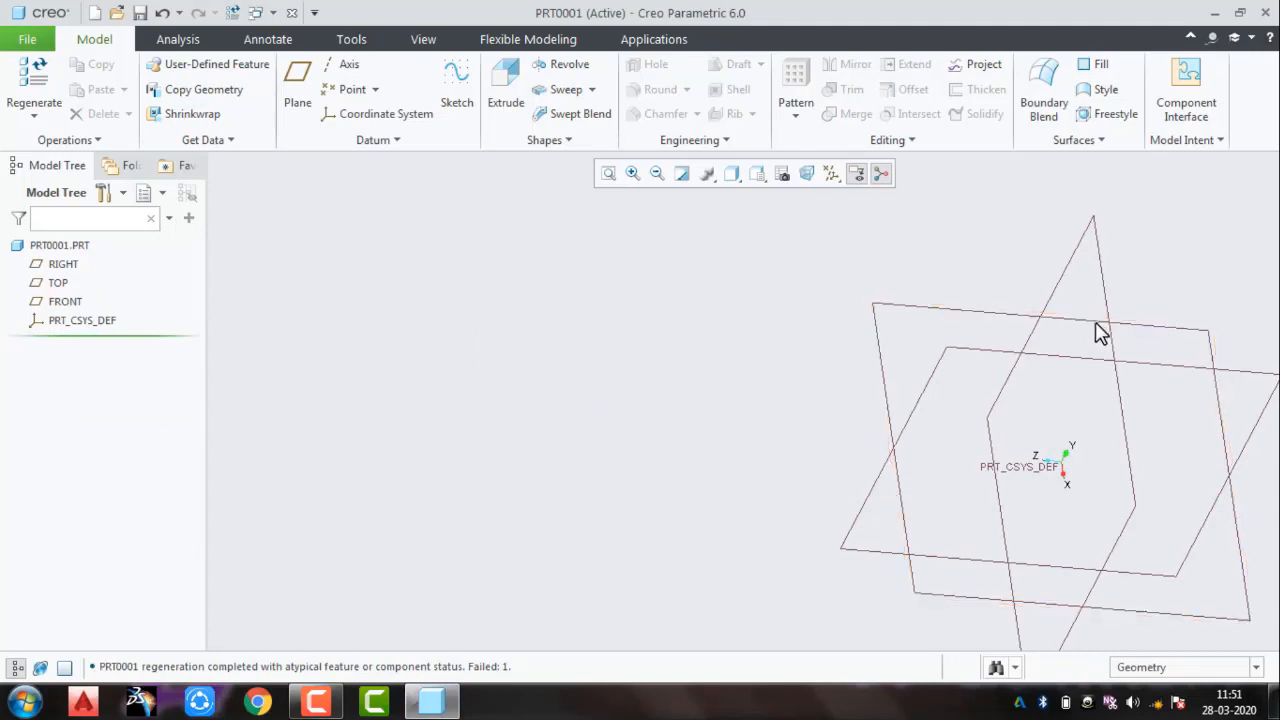
Step: Sketch a center rectangle about the origin on the TOP plane and finish the sketch
{"action": "left_click", "coordinate": [1042, 341]}
{"action": "left_click", "coordinate": [1087, 236]}
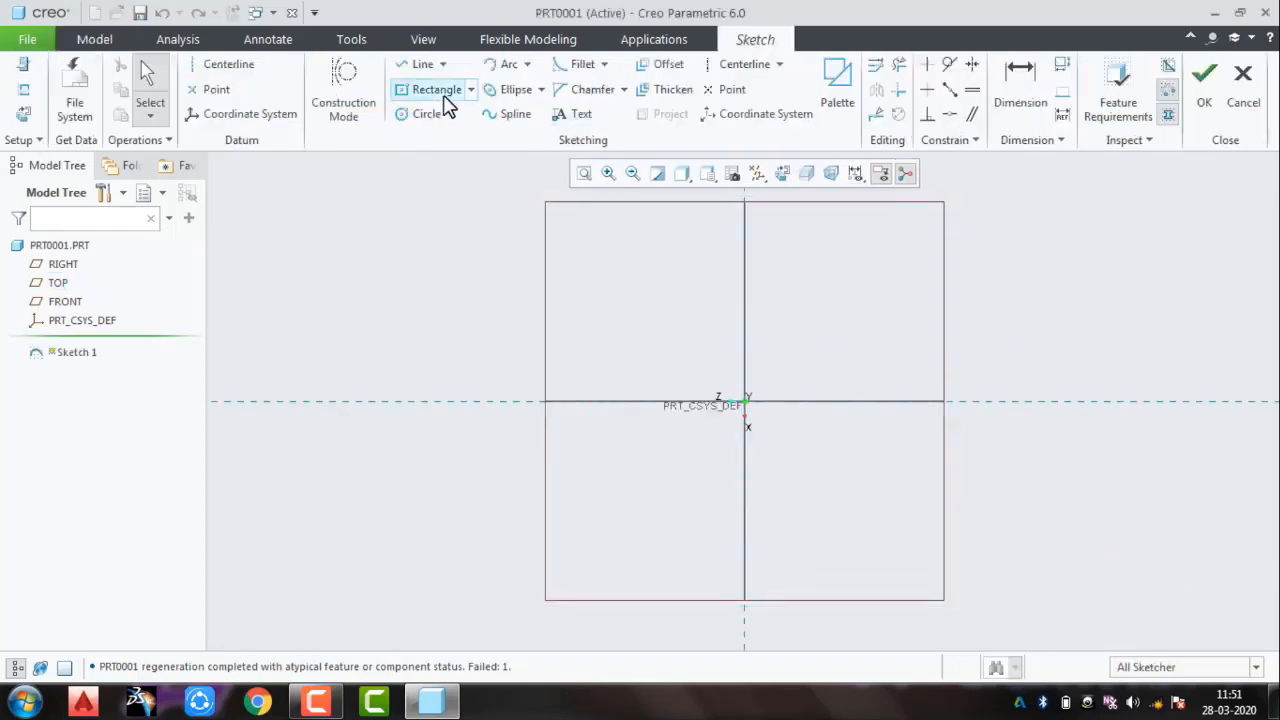
{"action": "left_click", "coordinate": [438, 90]}
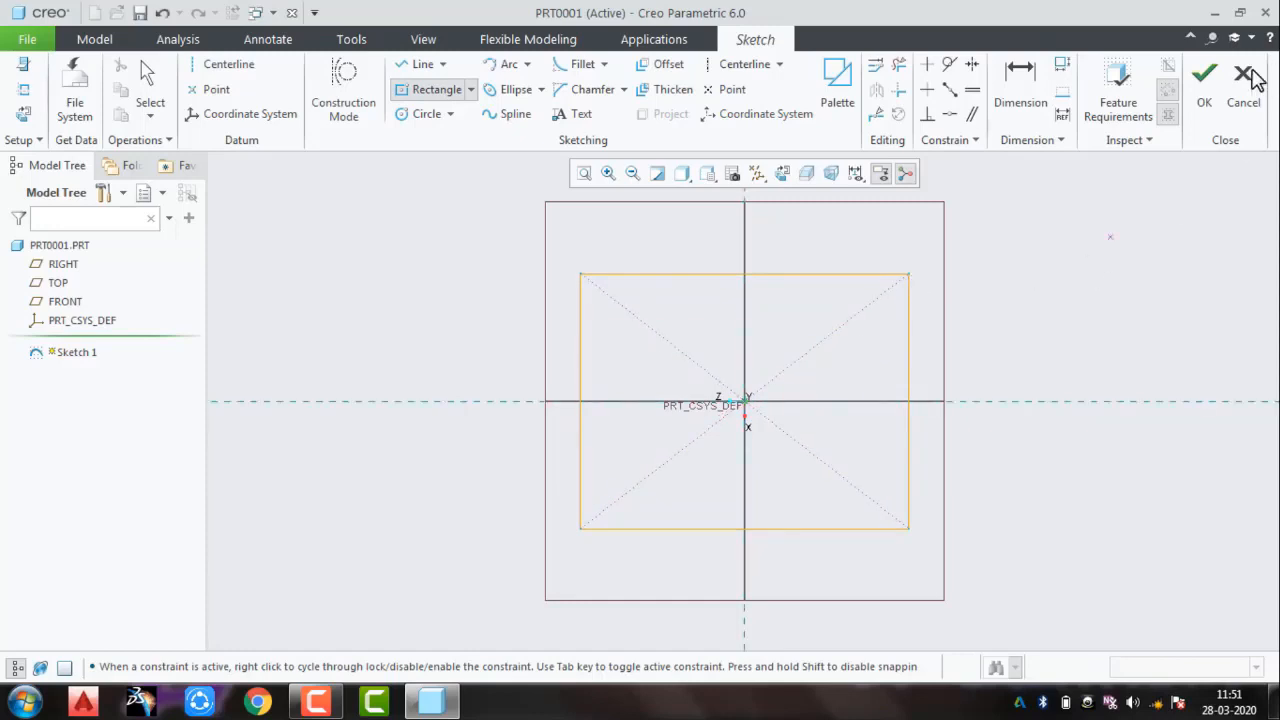
{"action": "left_click", "coordinate": [1204, 75]}
Step: Extrude the rectangle as a solid block about 285 deep
{"action": "middle_click_drag", "start_coordinate": [997, 317], "coordinate": [958, 335]}
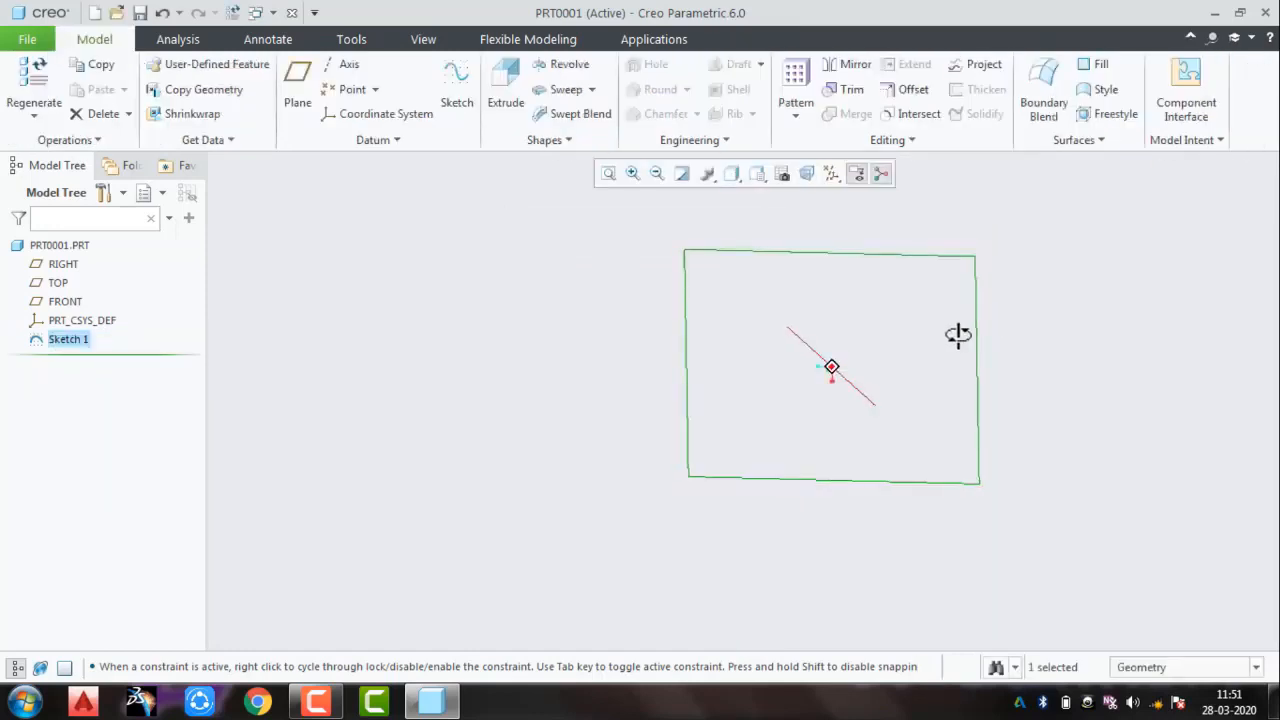
{"action": "left_click", "coordinate": [506, 92]}
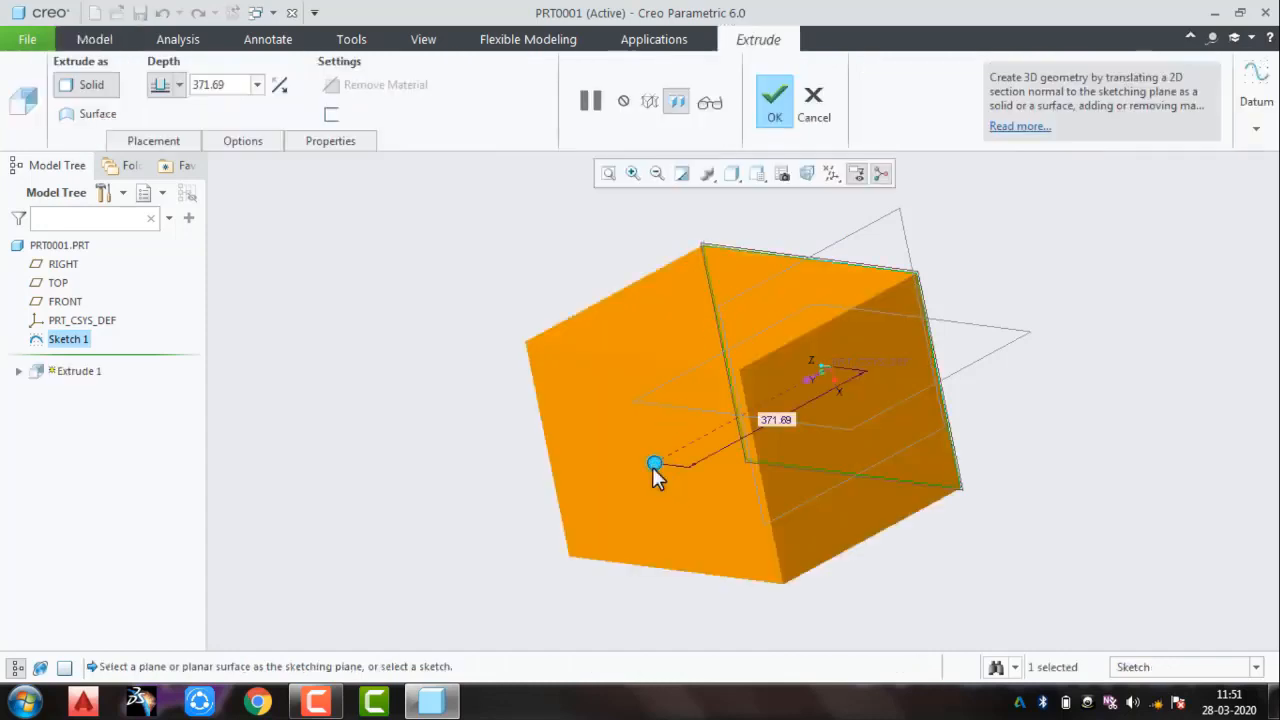
{"action": "left_click_drag", "start_coordinate": [655, 477], "coordinate": [697, 452]}
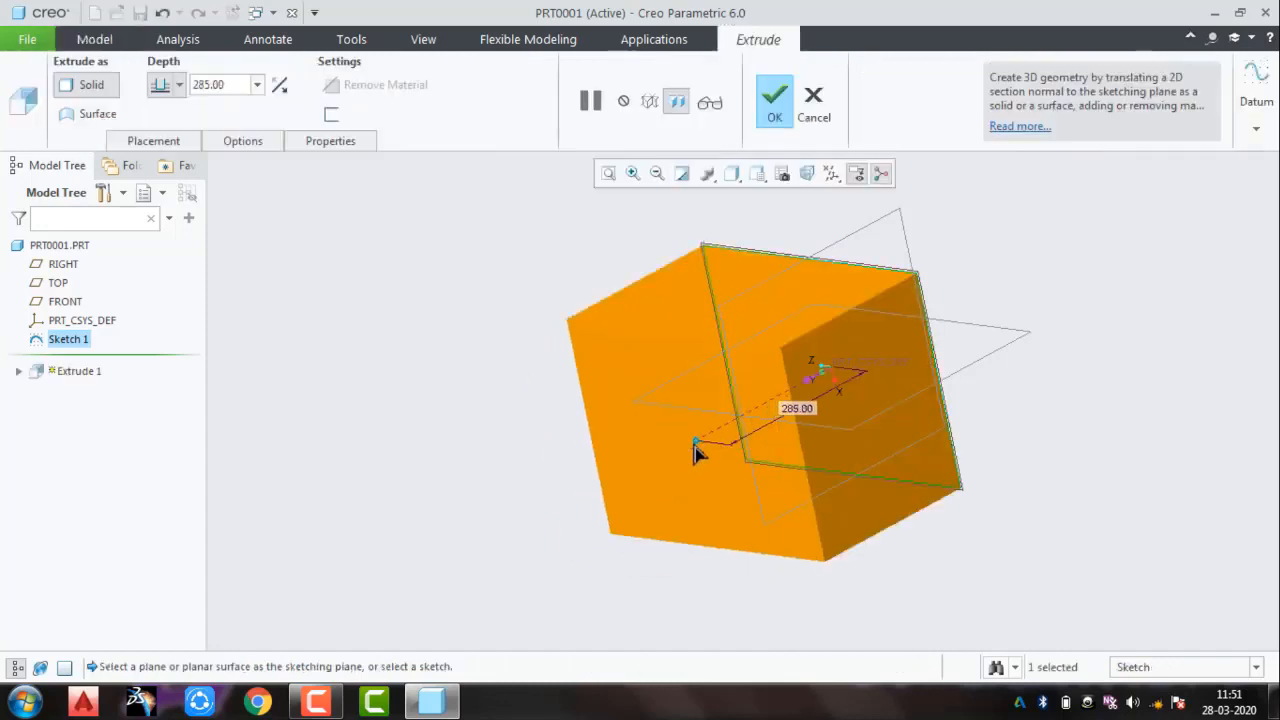
{"action": "left_click", "coordinate": [772, 98]}
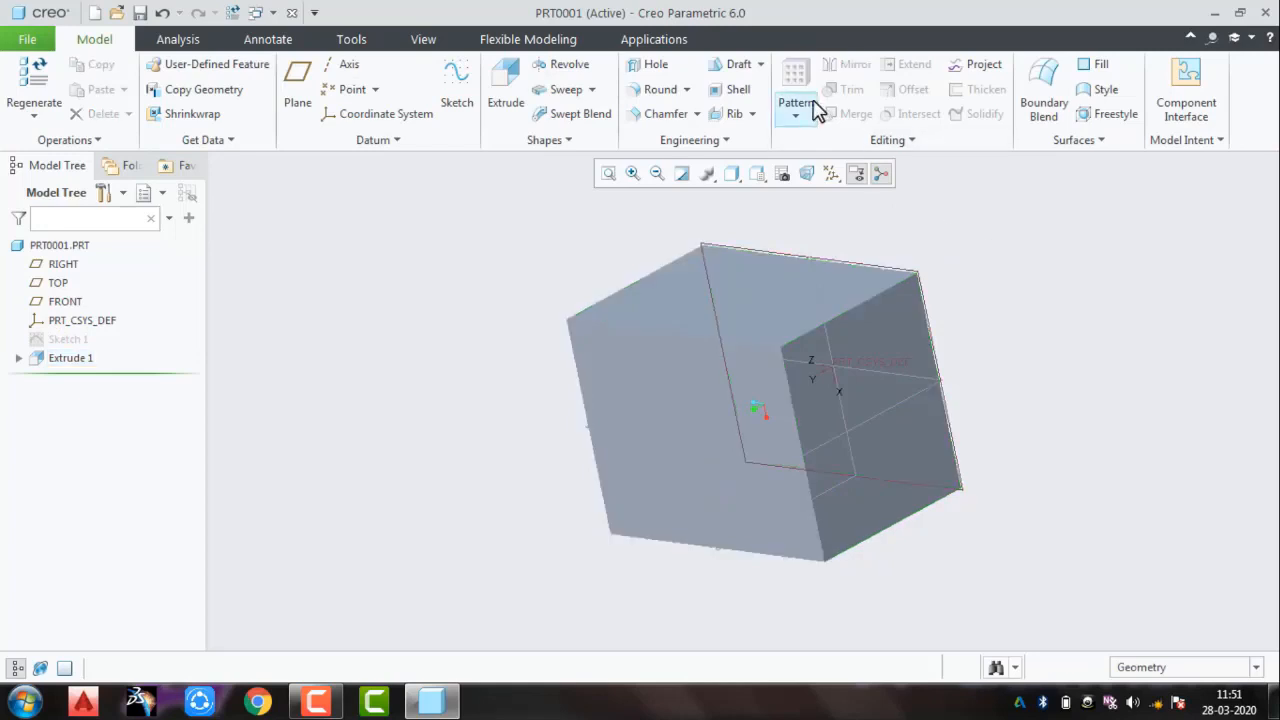
Step: Start a Draft on the block's near end face, using the adjoining upper face as the hinge plane
{"action": "left_click", "coordinate": [735, 74]}
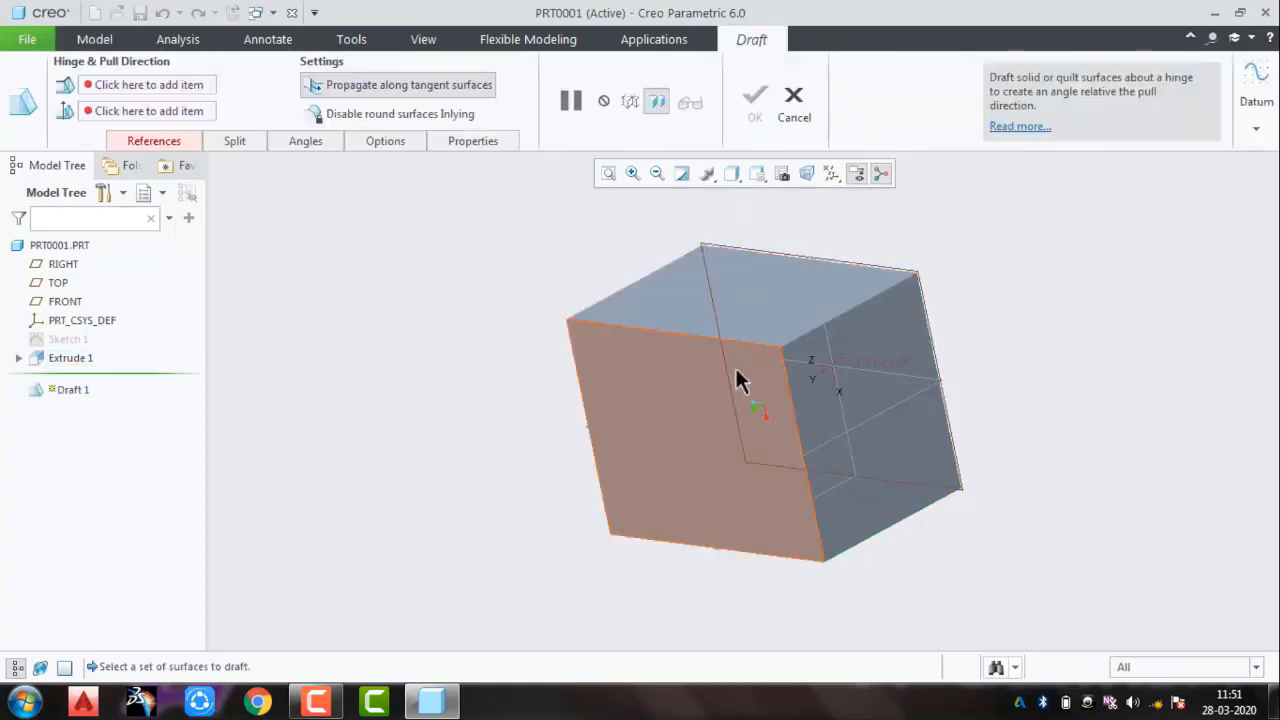
{"action": "left_click", "coordinate": [154, 141]}
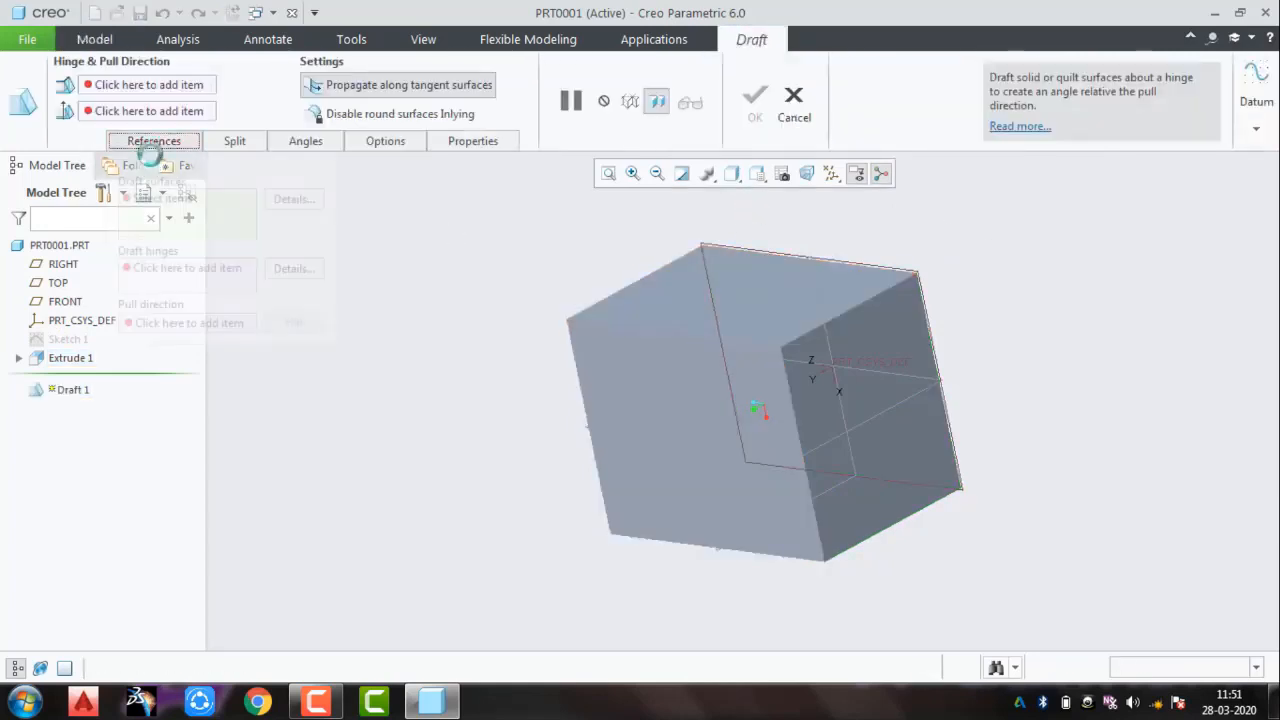
{"action": "left_click", "coordinate": [615, 434]}
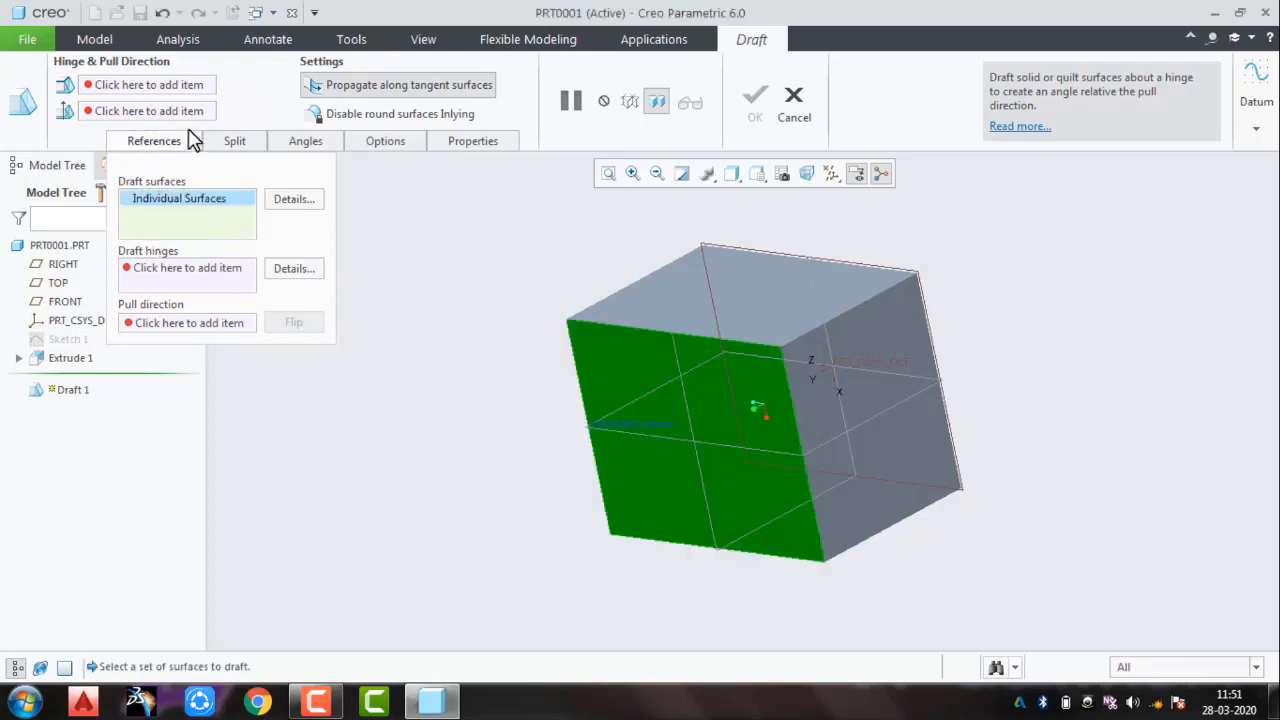
{"action": "left_click", "coordinate": [175, 278]}
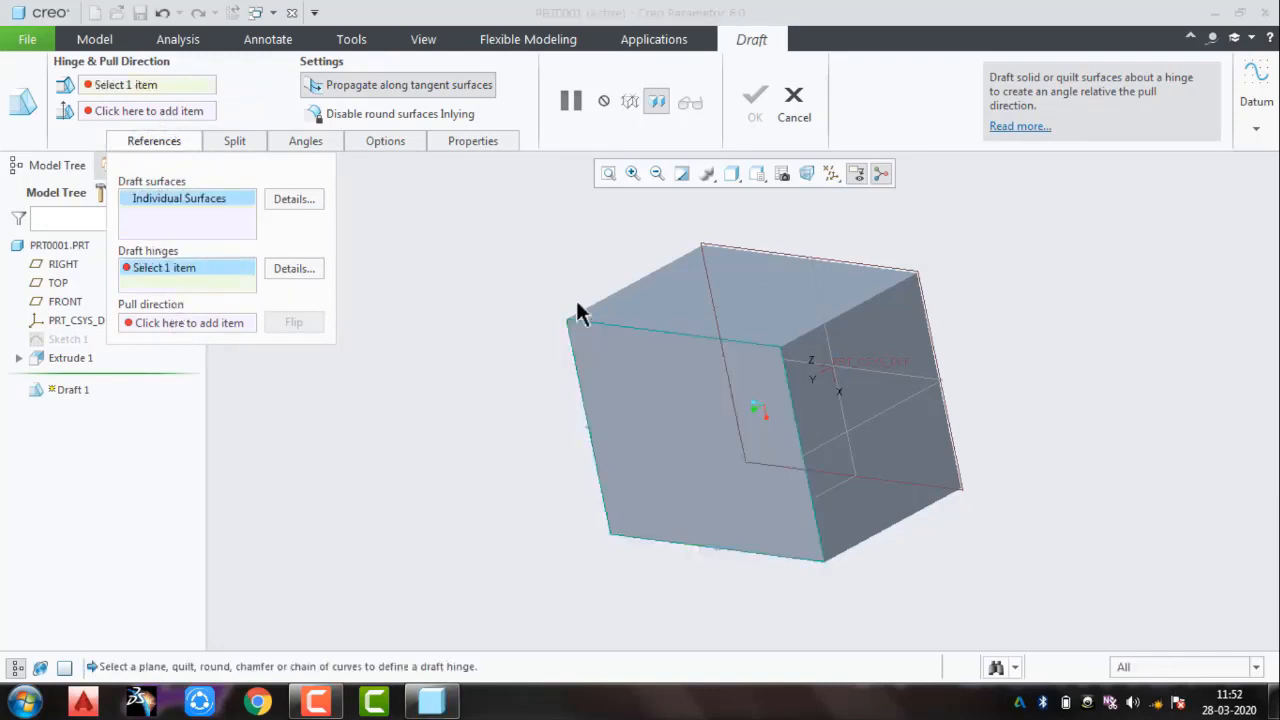
{"action": "left_click", "coordinate": [693, 316]}
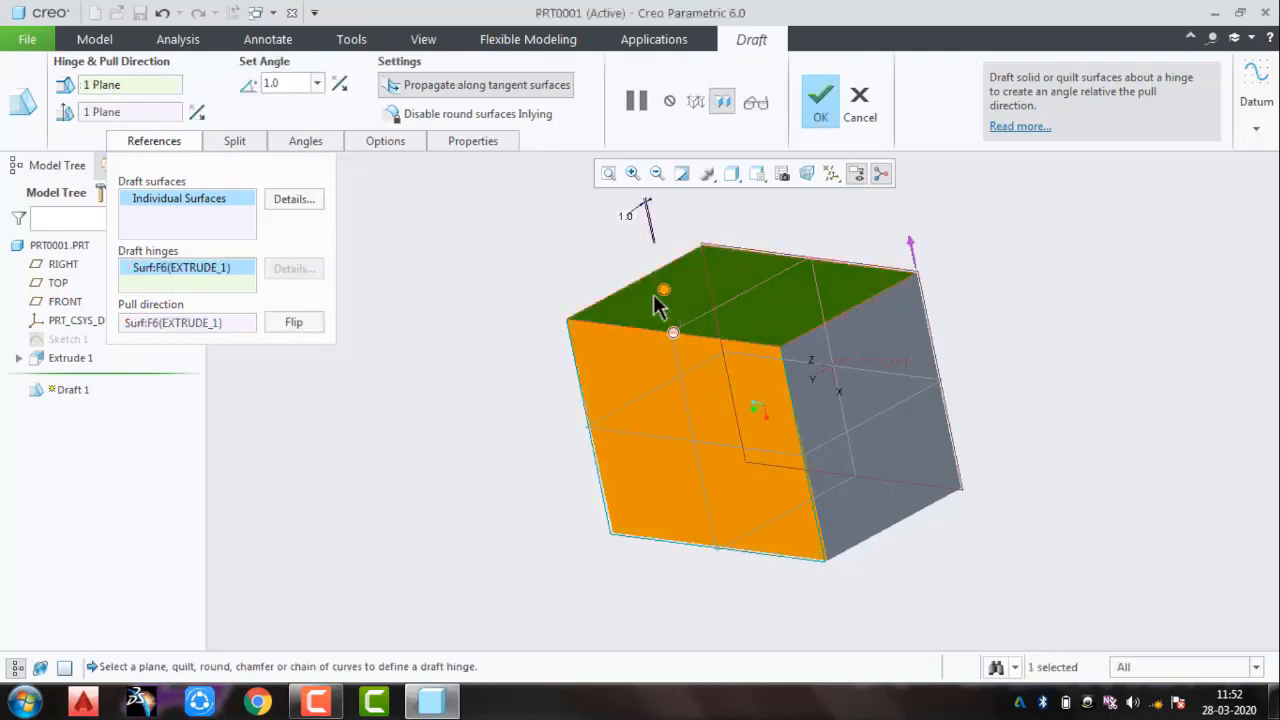
Step: Tilt the drafted face to about 16 degrees, and replace the draft hinge with the block's adjoining side face
{"action": "mouse_move", "coordinate": [665, 297]}
{"action": "left_mouse_down"}
{"action": "mouse_move", "coordinate": [720, 263]}
{"action": "mouse_move", "coordinate": [663, 288]}
{"action": "mouse_move", "coordinate": [697, 280]}
{"action": "mouse_move", "coordinate": [654, 302]}
{"action": "mouse_move", "coordinate": [666, 323]}
{"action": "mouse_move", "coordinate": [663, 298]}
{"action": "mouse_move", "coordinate": [674, 299]}
{"action": "left_mouse_up"}
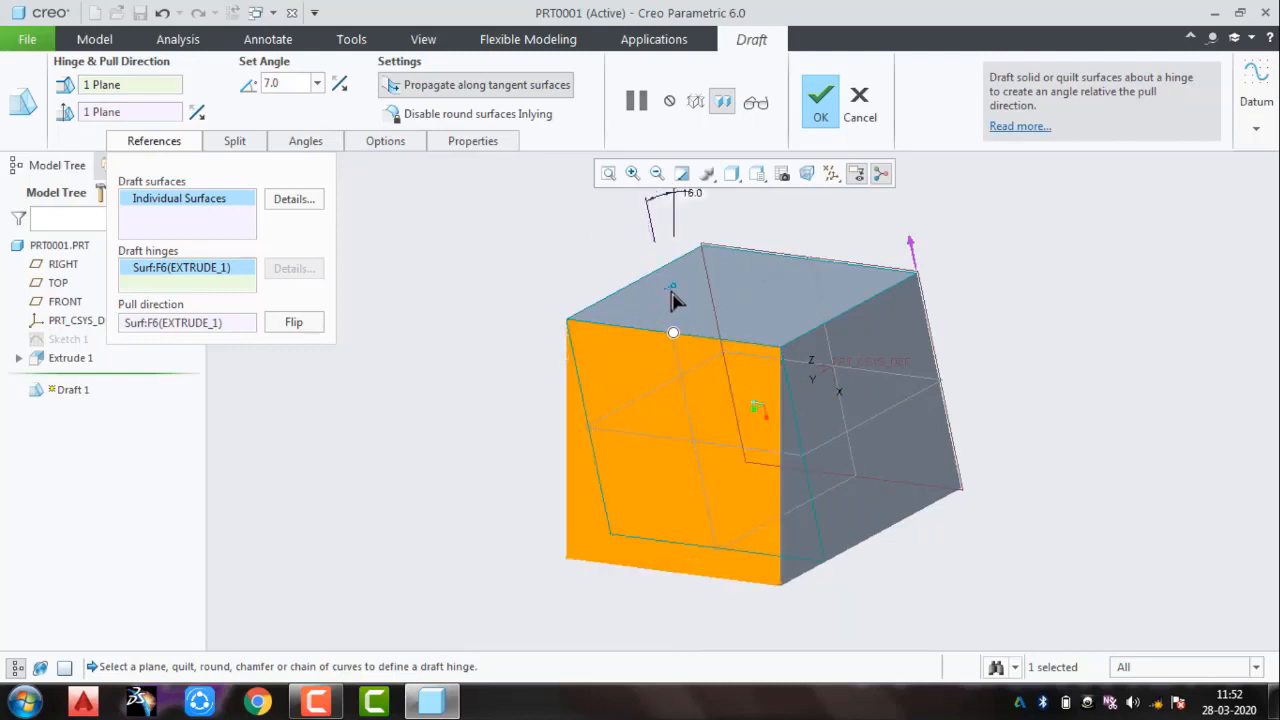
{"action": "right_click", "coordinate": [193, 277]}
{"action": "left_click", "coordinate": [222, 283]}
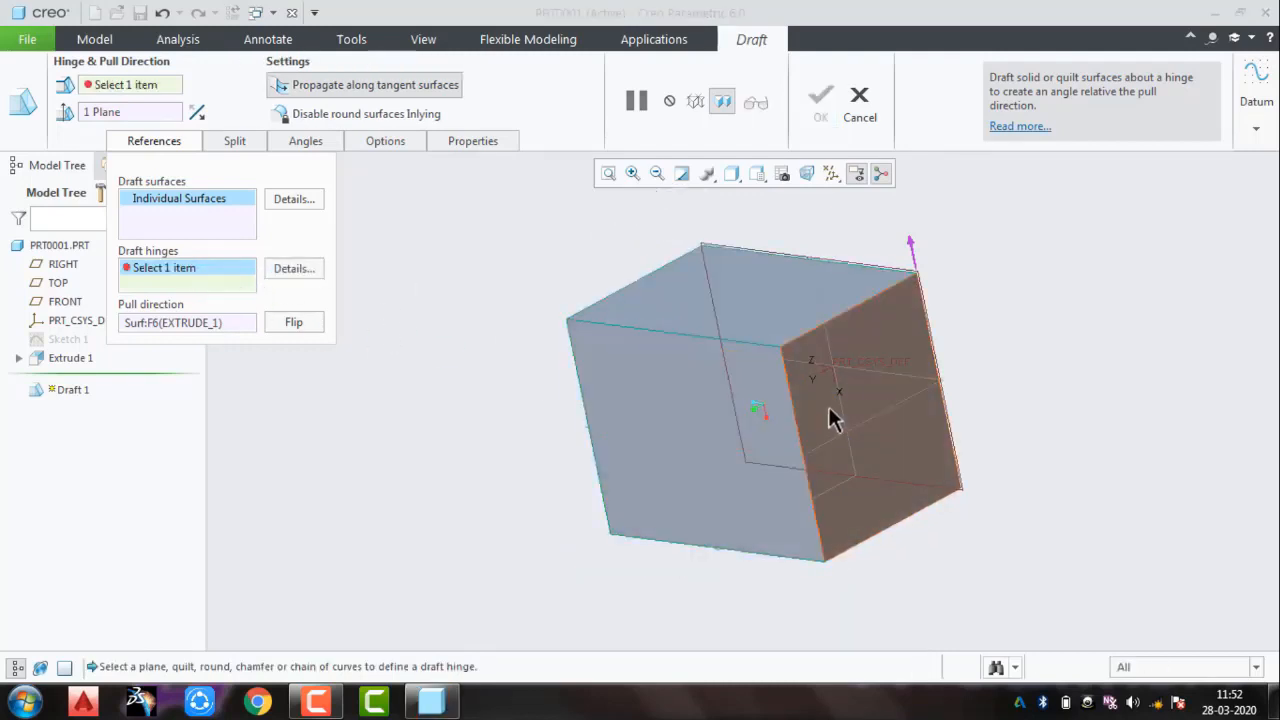
{"action": "left_click", "coordinate": [820, 449]}
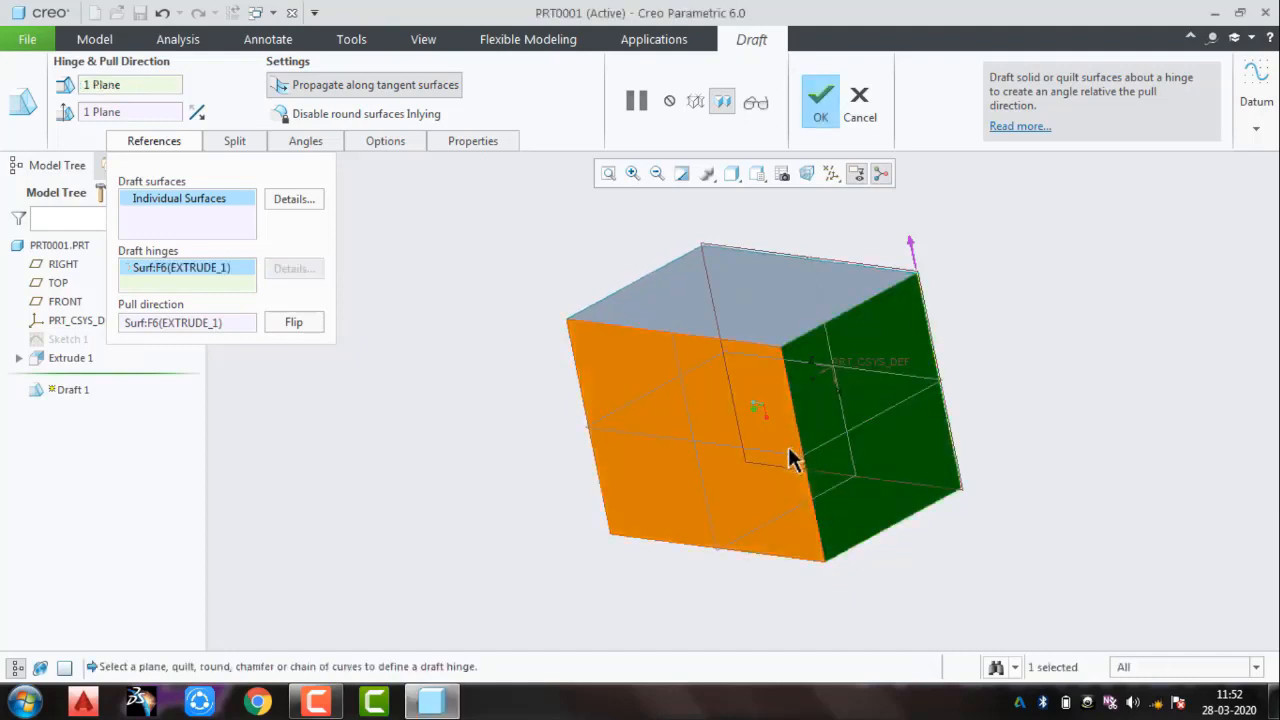
Step: Remove the side face from the draft hinges and try the FRONT datum plane as the hinge
{"action": "right_click", "coordinate": [176, 267]}
{"action": "left_click", "coordinate": [222, 273]}
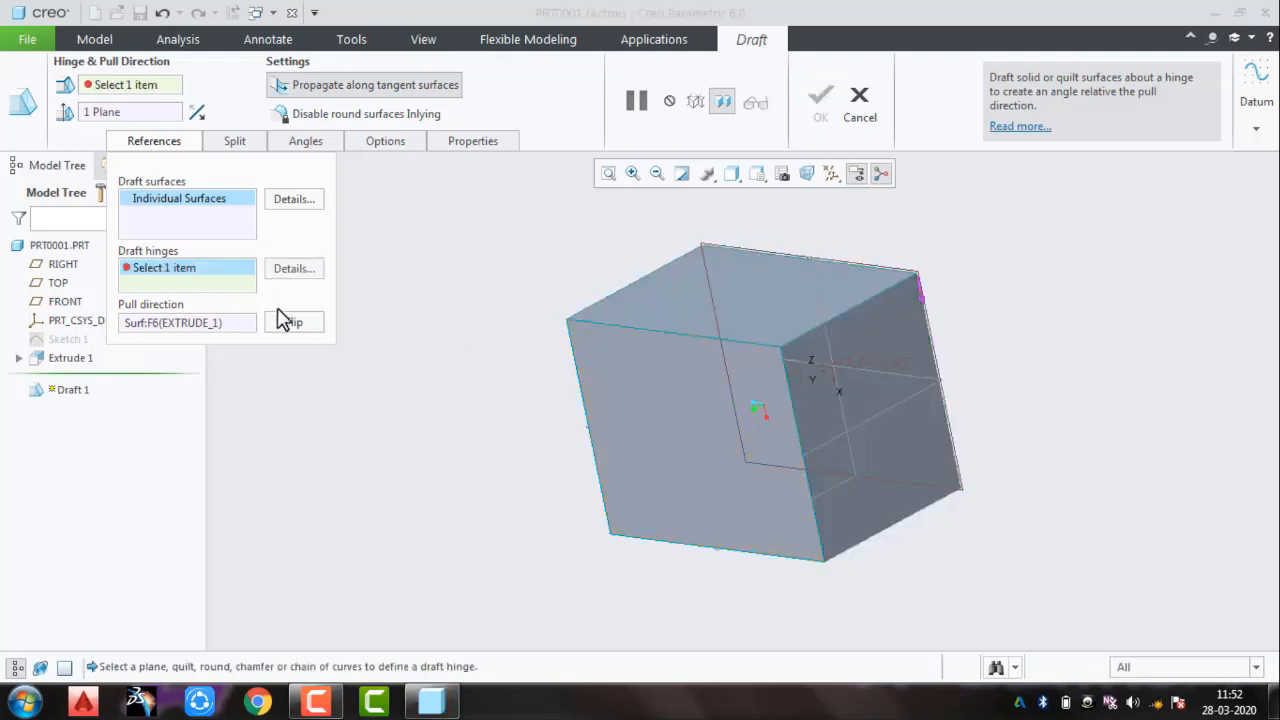
{"action": "left_click", "coordinate": [203, 199]}
{"action": "left_click", "coordinate": [677, 374]}
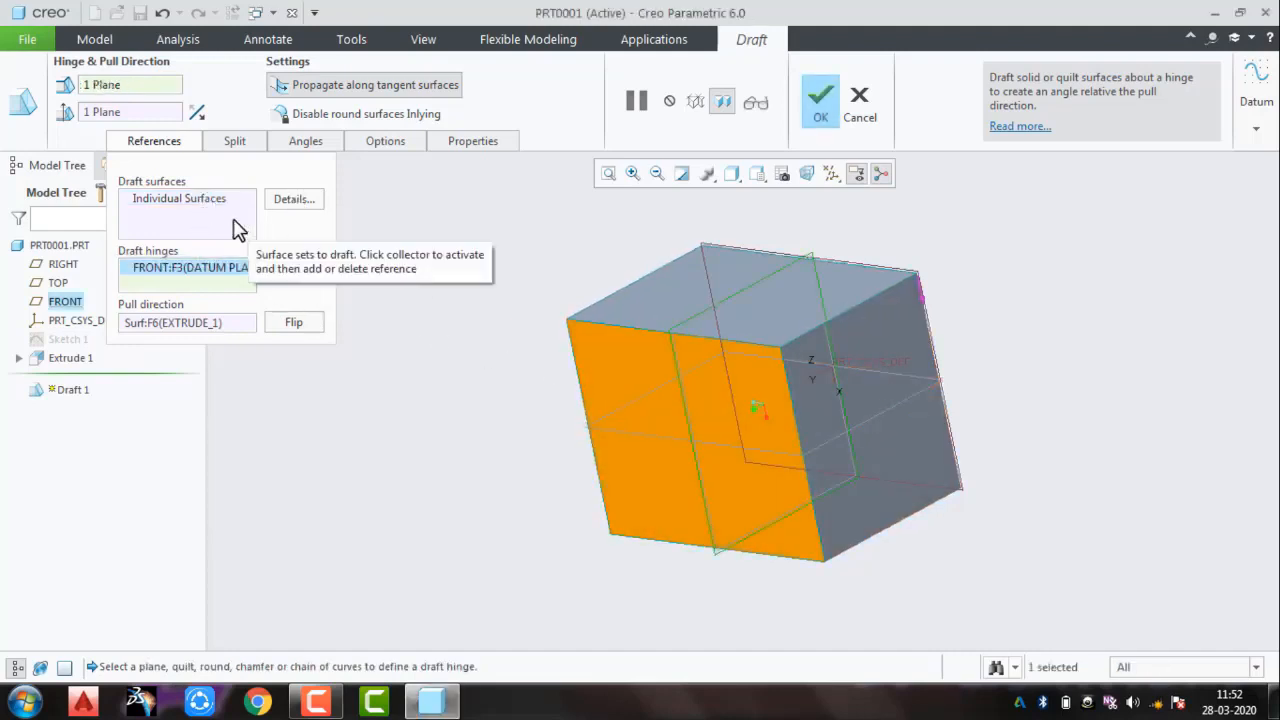
Step: Remove the current draft surface and select the block's adjoining side face as the surface to draft
{"action": "right_click", "coordinate": [197, 205]}
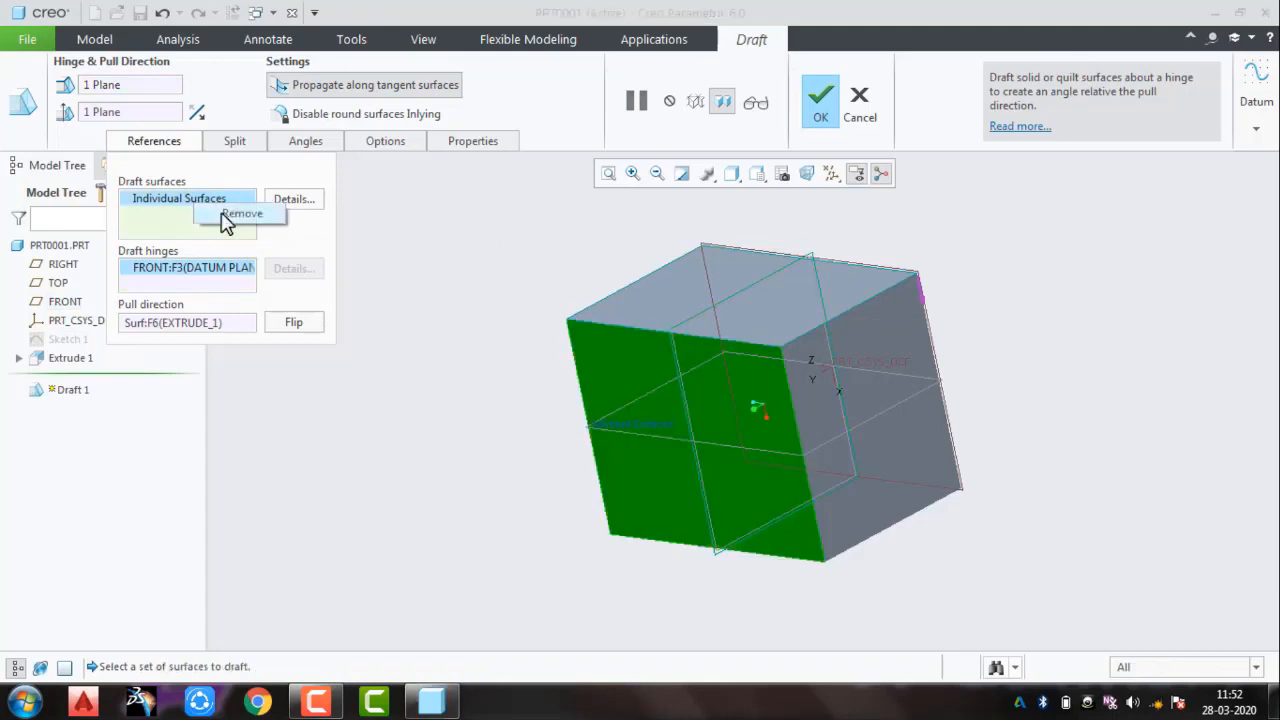
{"action": "left_click", "coordinate": [240, 213]}
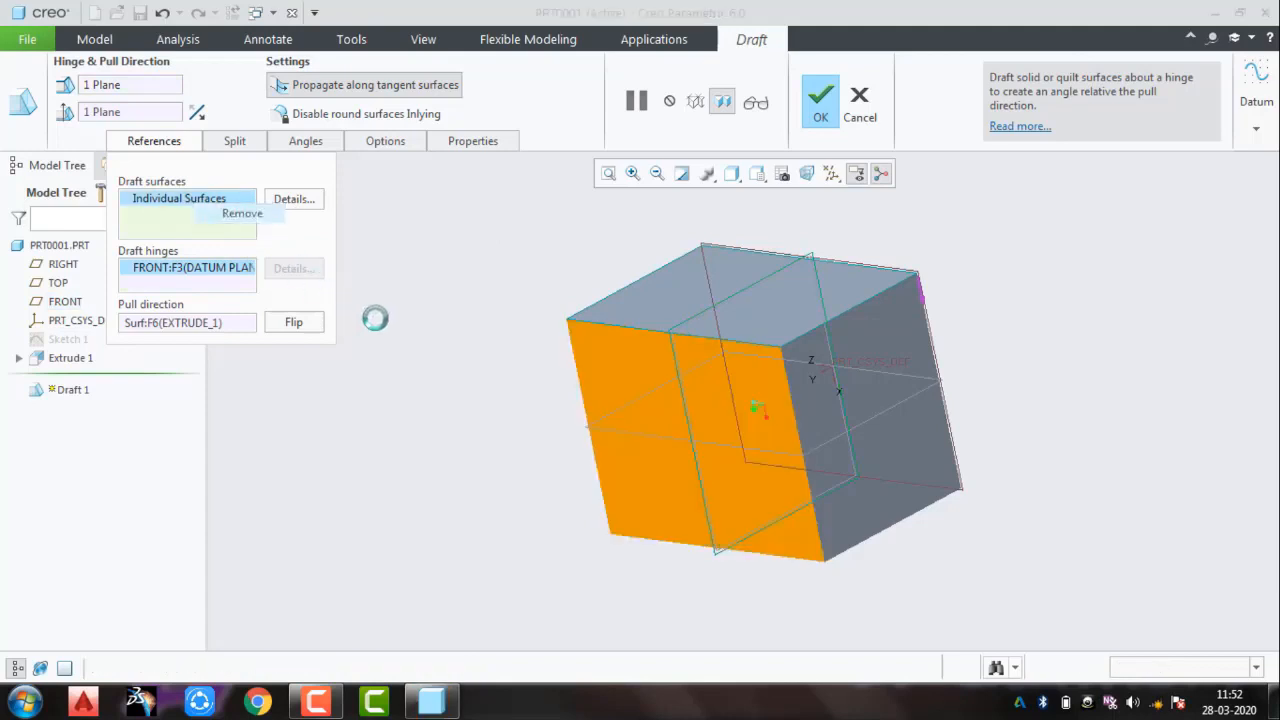
{"action": "left_click", "coordinate": [645, 420]}
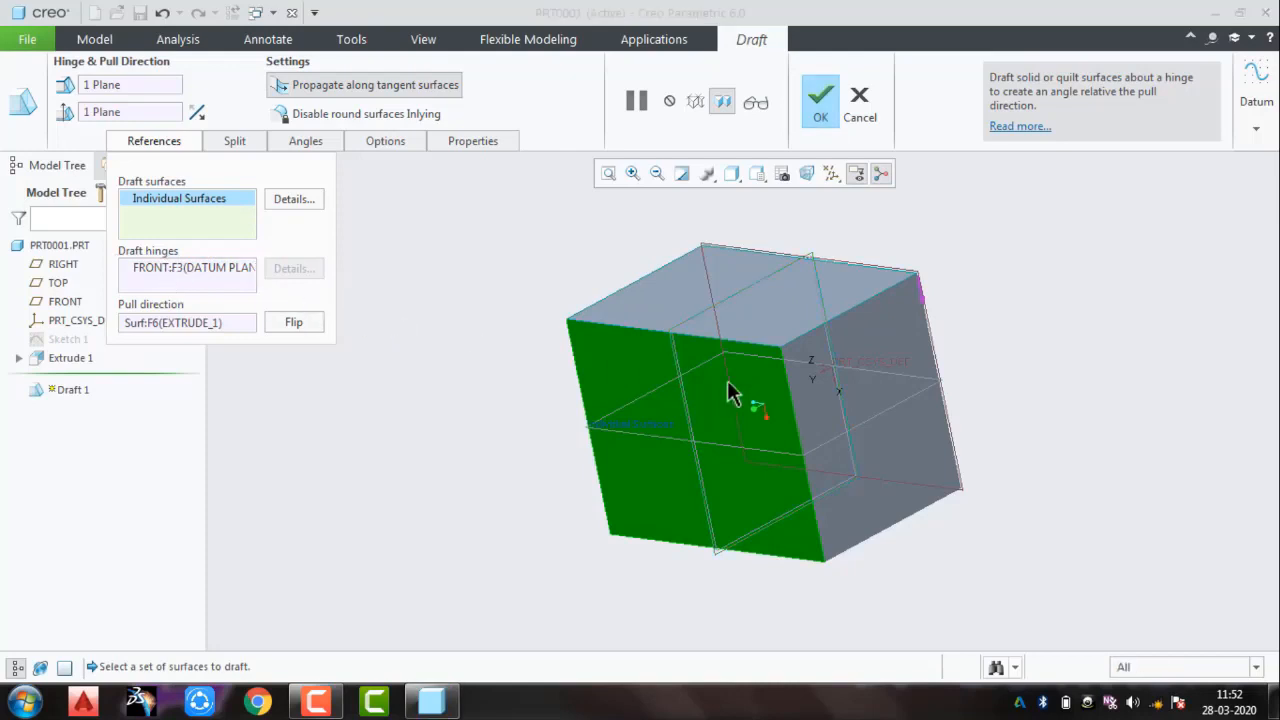
{"action": "left_click", "coordinate": [830, 409]}
Step: Remove the FRONT plane from the draft hinges and select the block's side face as the hinge instead
{"action": "left_click", "coordinate": [187, 268]}
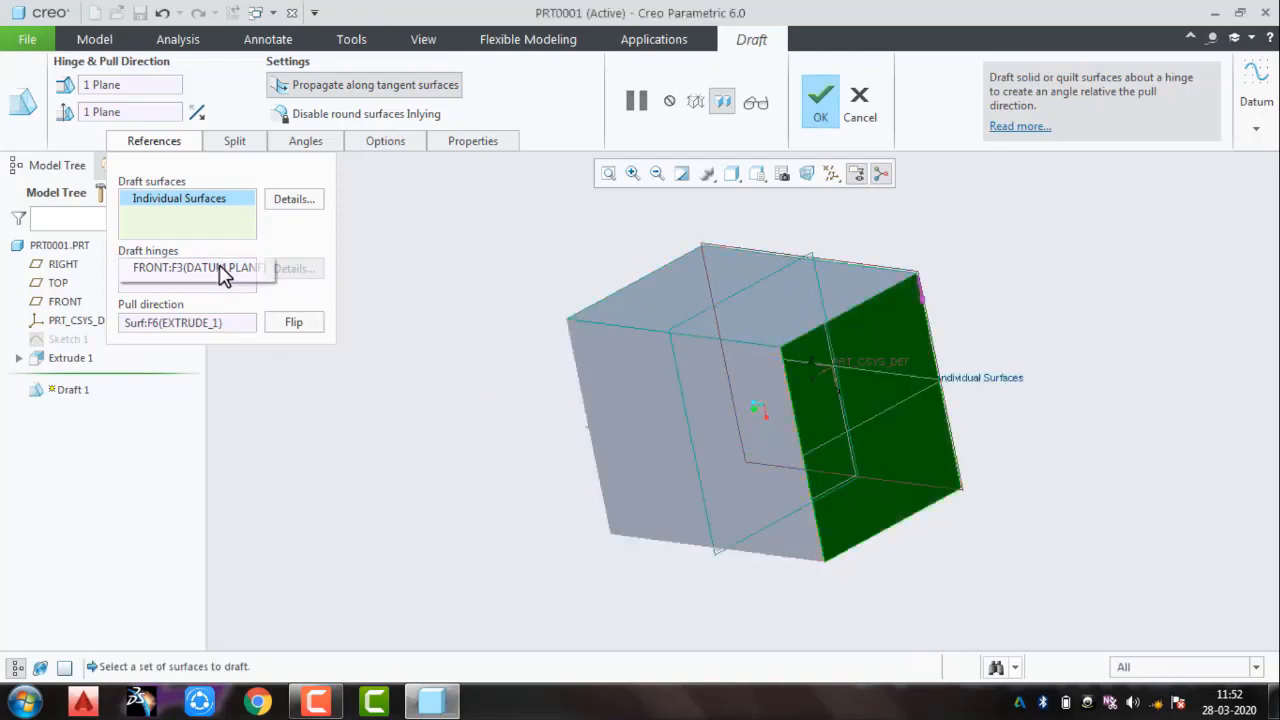
{"action": "right_click", "coordinate": [245, 270]}
{"action": "left_click", "coordinate": [268, 278]}
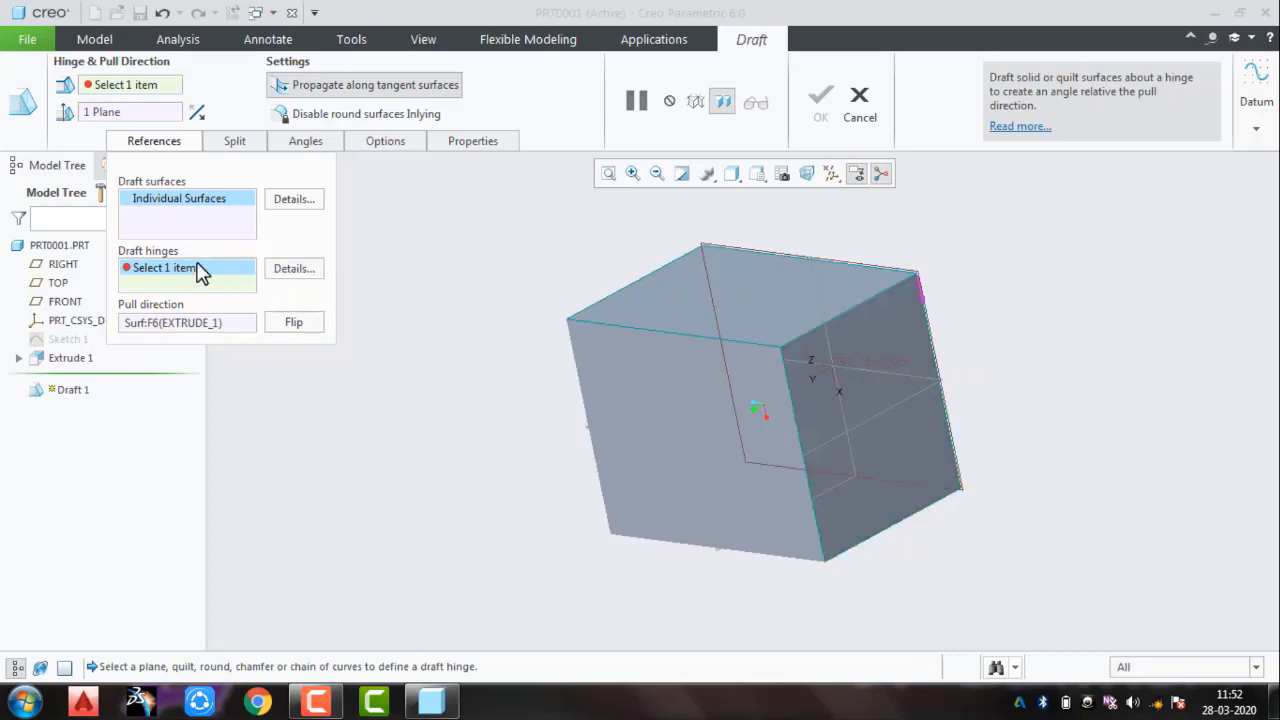
{"action": "left_click", "coordinate": [163, 272]}
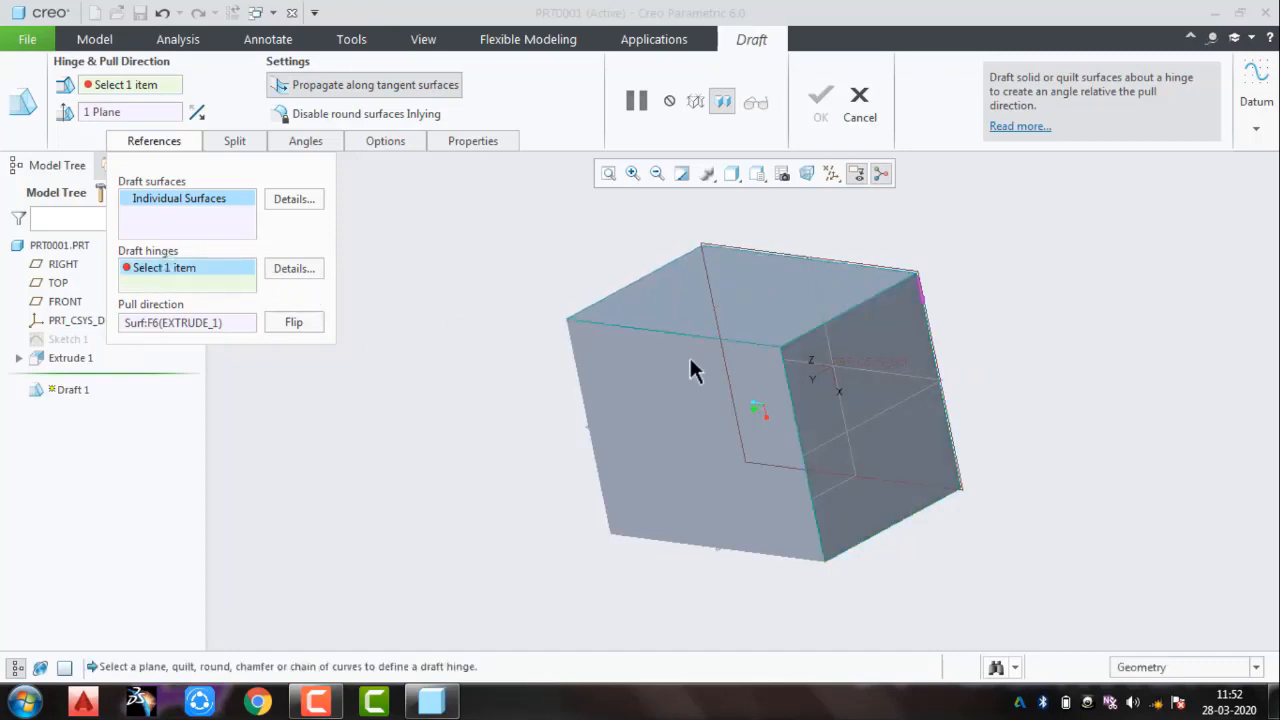
{"action": "left_click", "coordinate": [866, 360]}
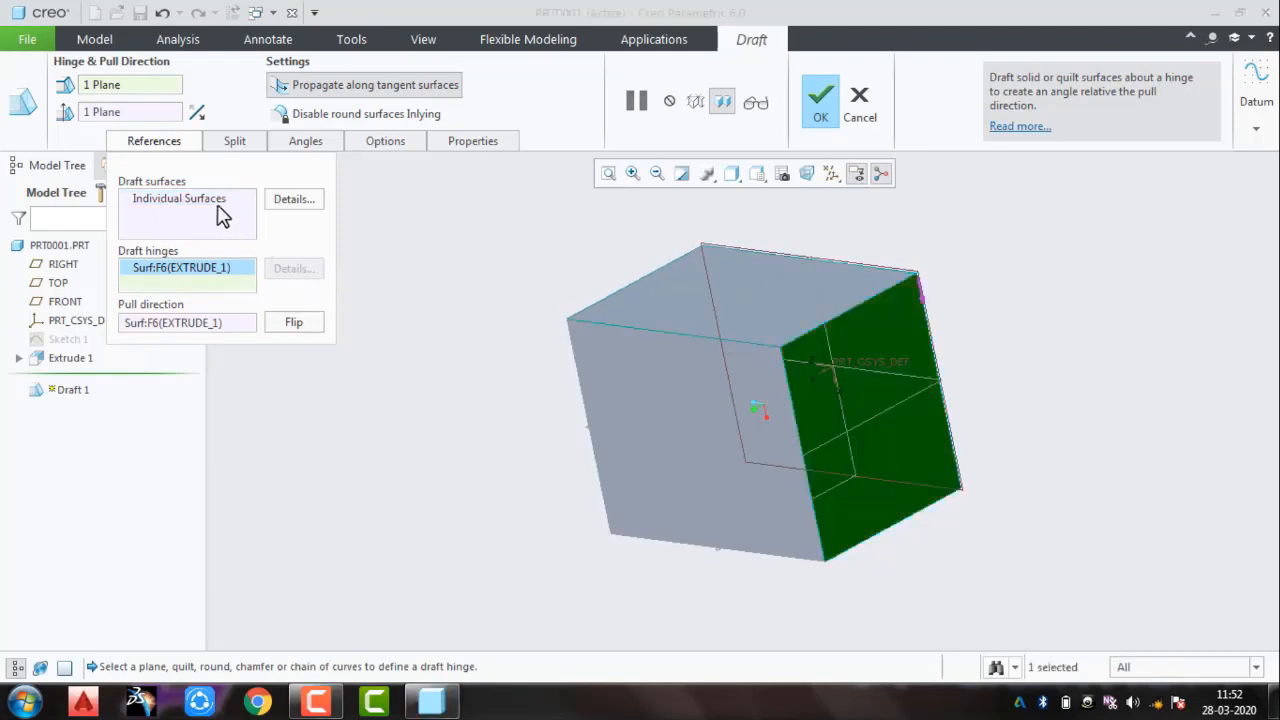
Step: Reselect the block's near end face as the draft surface, and clear the draft hinge reference
{"action": "left_click", "coordinate": [218, 208]}
{"action": "left_click", "coordinate": [651, 406]}
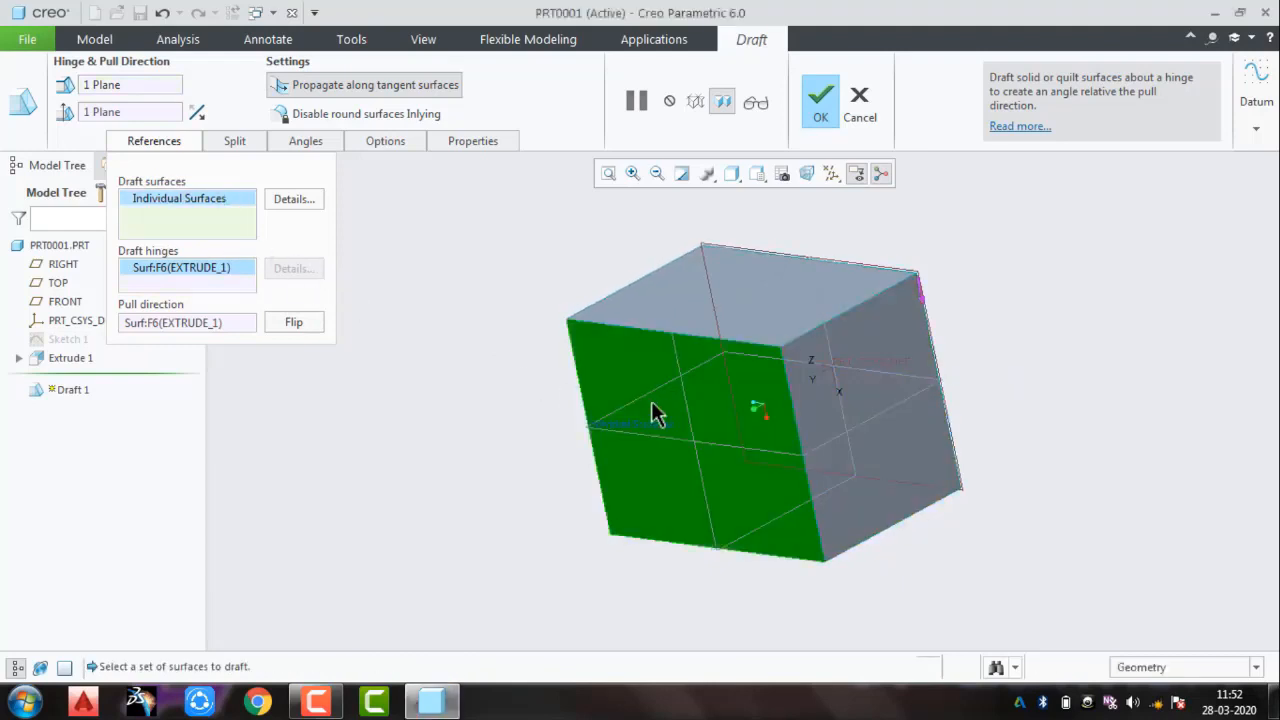
{"action": "right_click", "coordinate": [193, 280]}
{"action": "left_click", "coordinate": [240, 279]}
{"action": "middle_click_drag", "start_coordinate": [526, 491], "coordinate": [440, 405]}
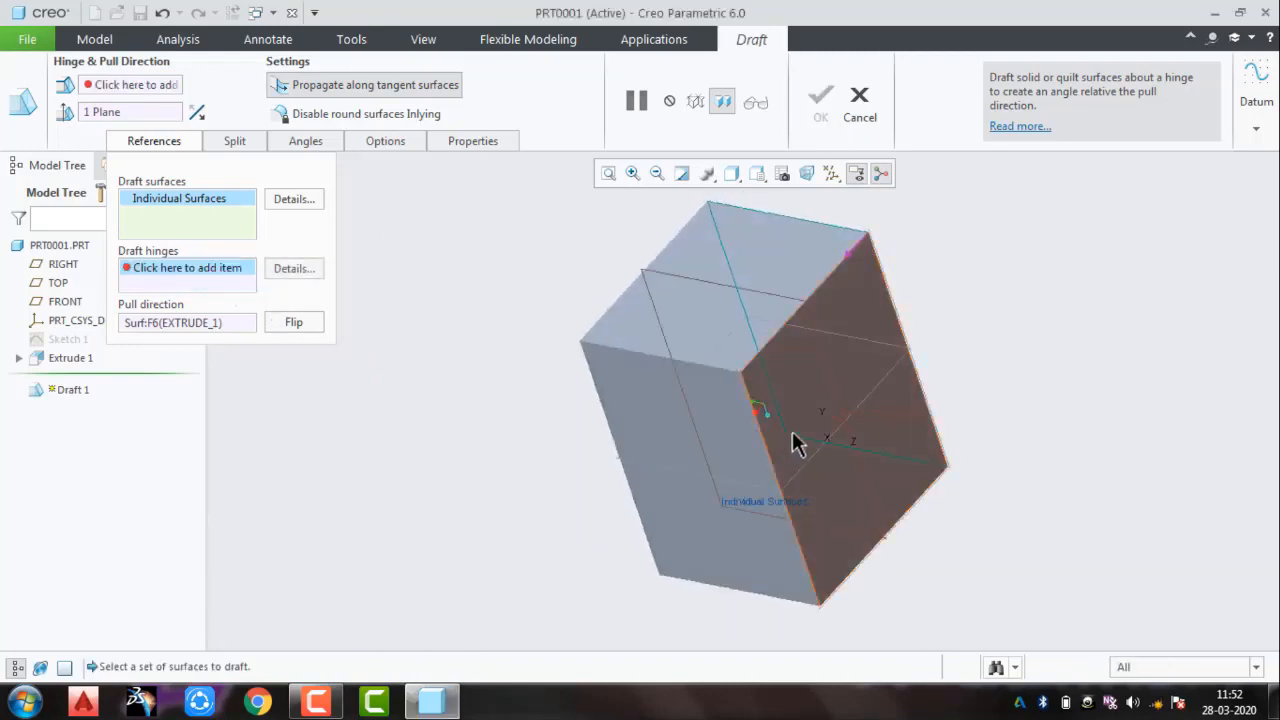
Step: Try the side face as the draft surface, and replace it with the block's upper face
{"action": "left_click", "coordinate": [795, 443]}
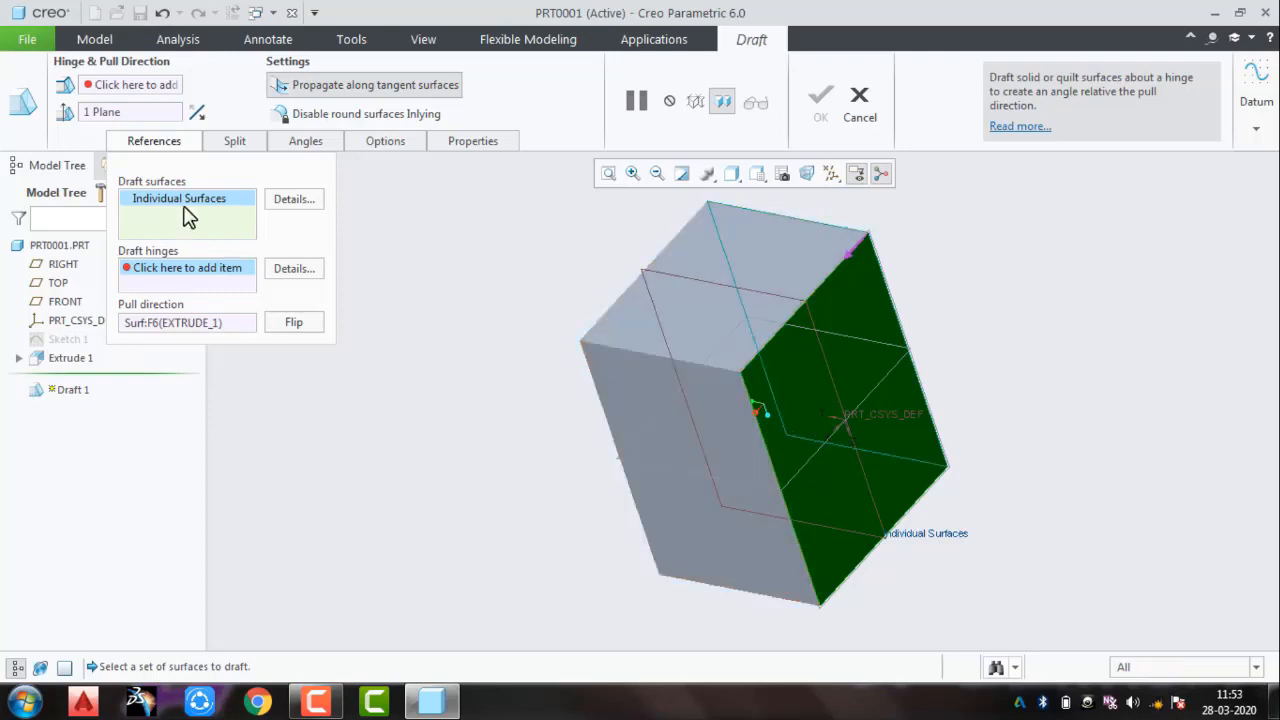
{"action": "left_click", "coordinate": [738, 325]}
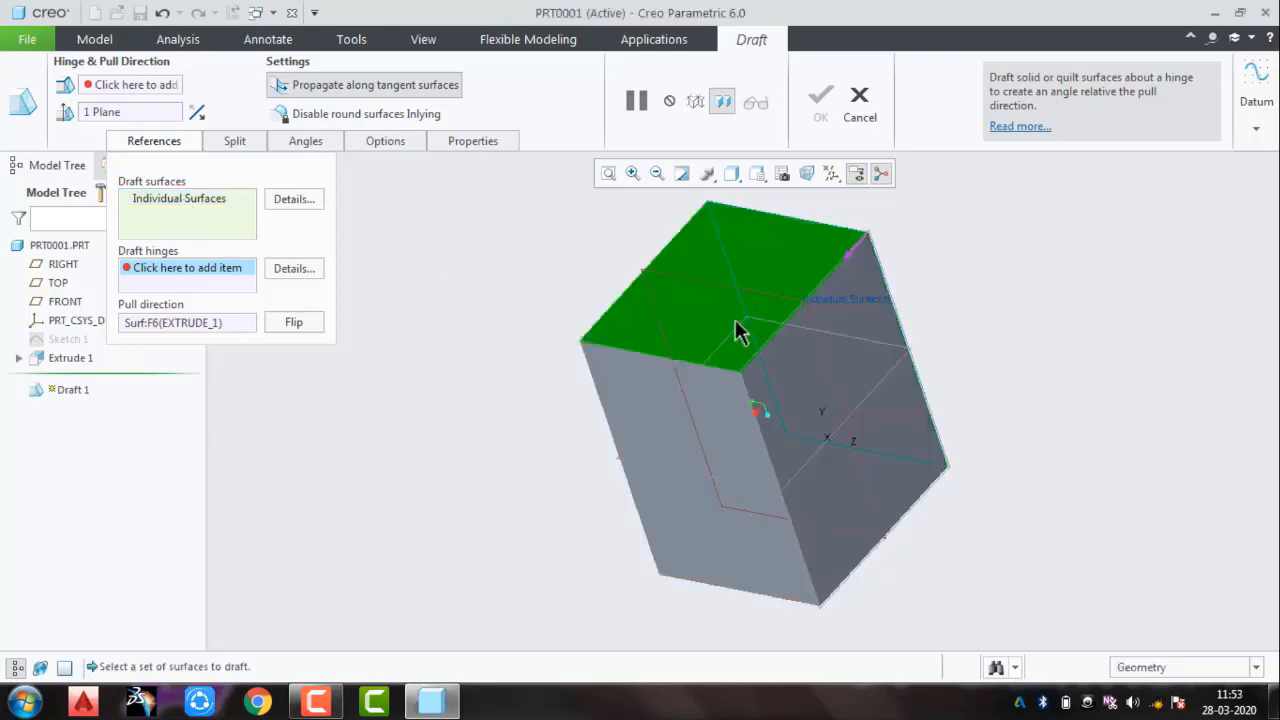
{"action": "right_click", "coordinate": [190, 200]}
{"action": "left_click", "coordinate": [220, 210]}
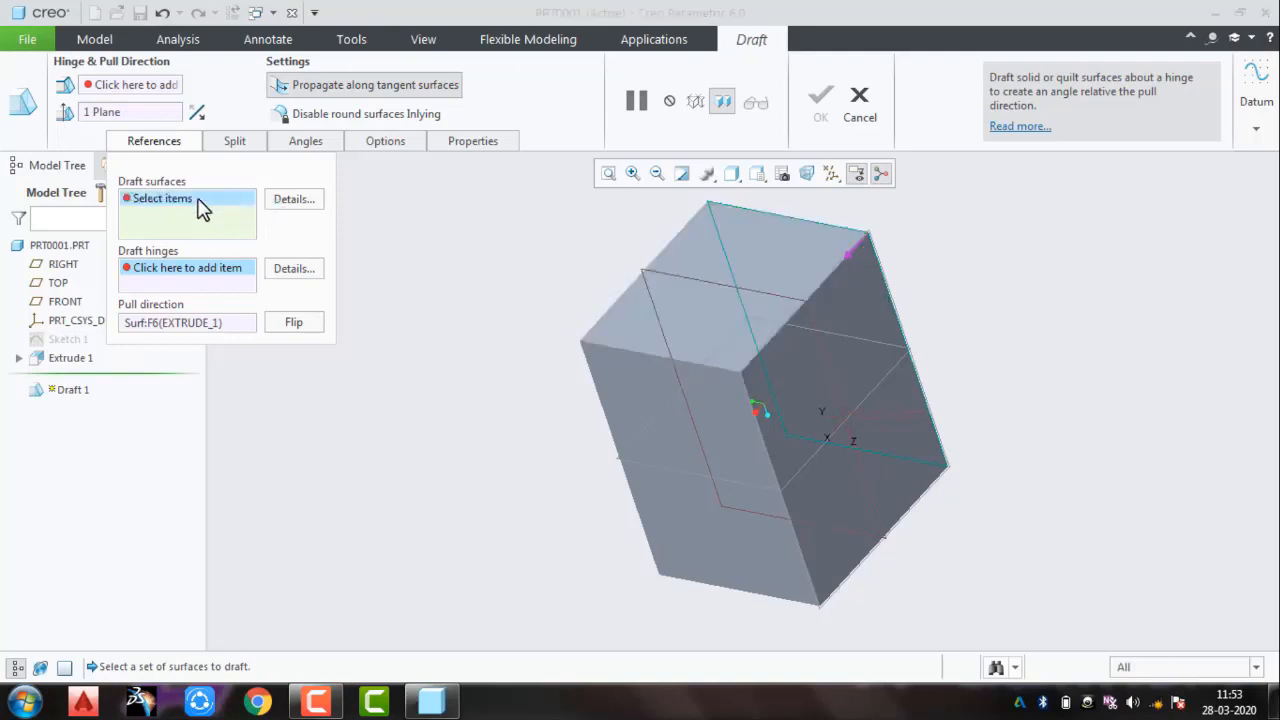
{"action": "left_click", "coordinate": [715, 300]}
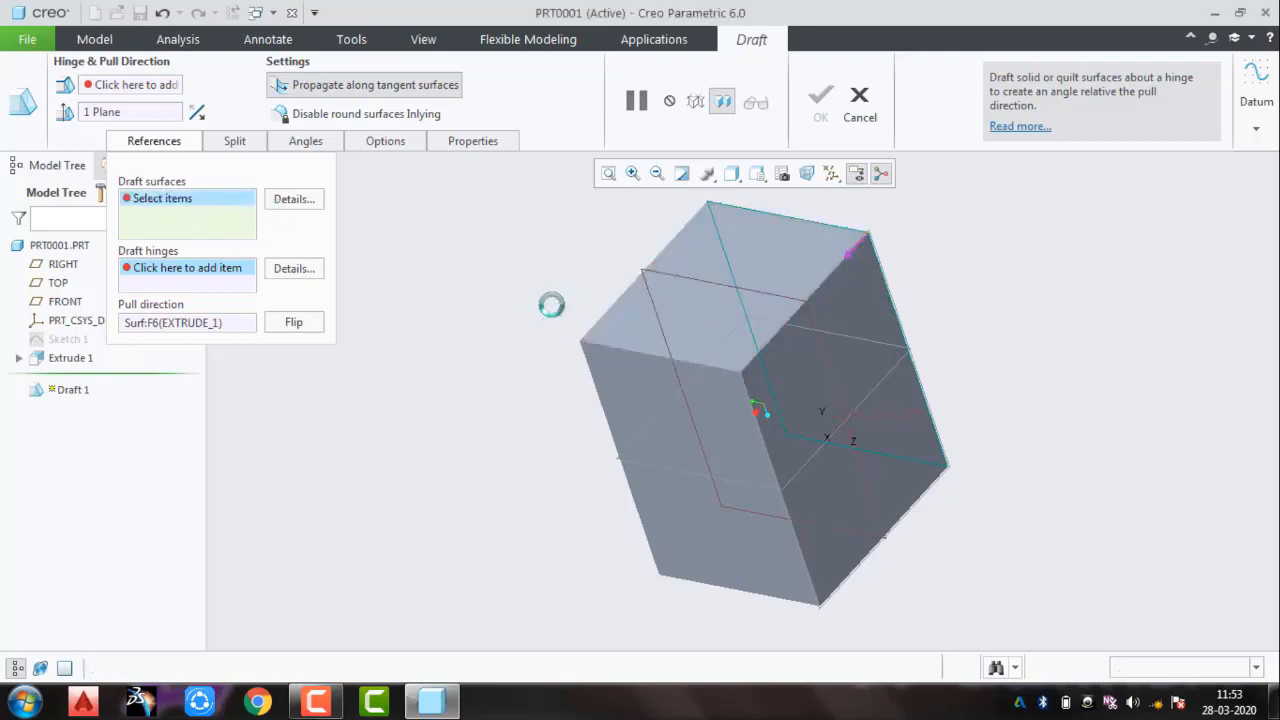
Step: Try to complete the draft with the adjoining side face as the hinge, and cancel the feature
{"action": "left_click", "coordinate": [189, 271]}
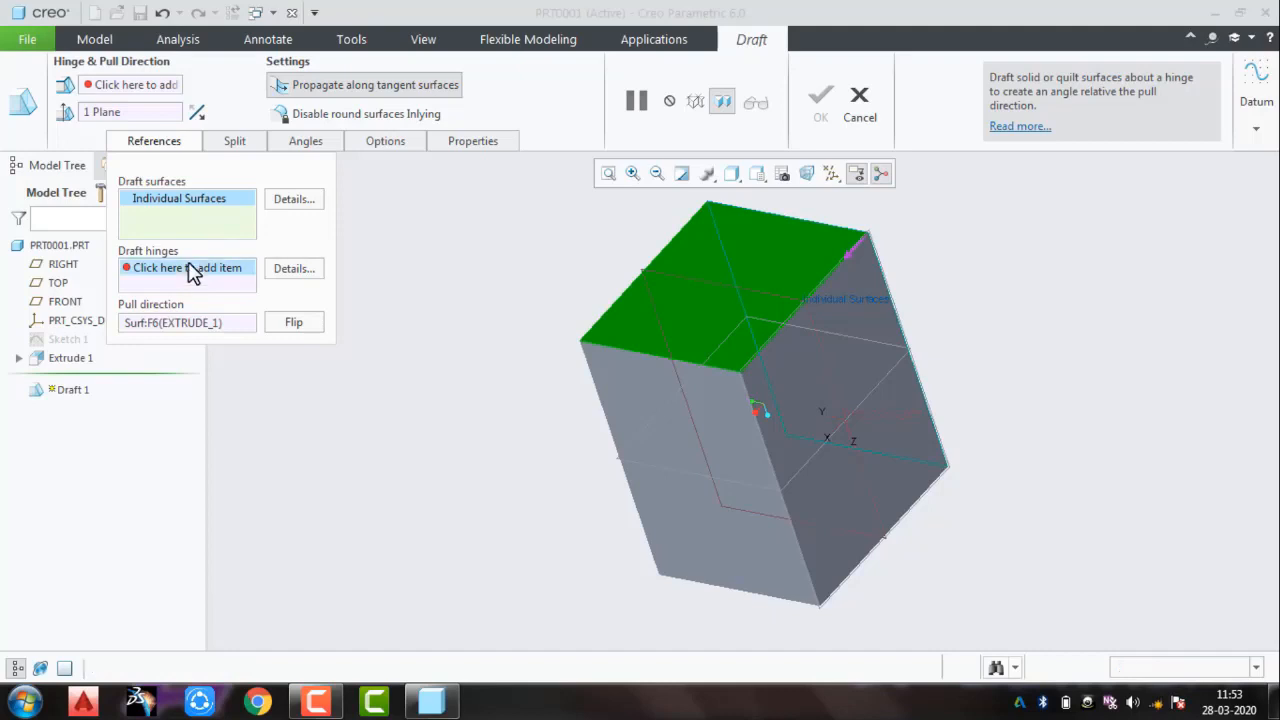
{"action": "left_click", "coordinate": [759, 385]}
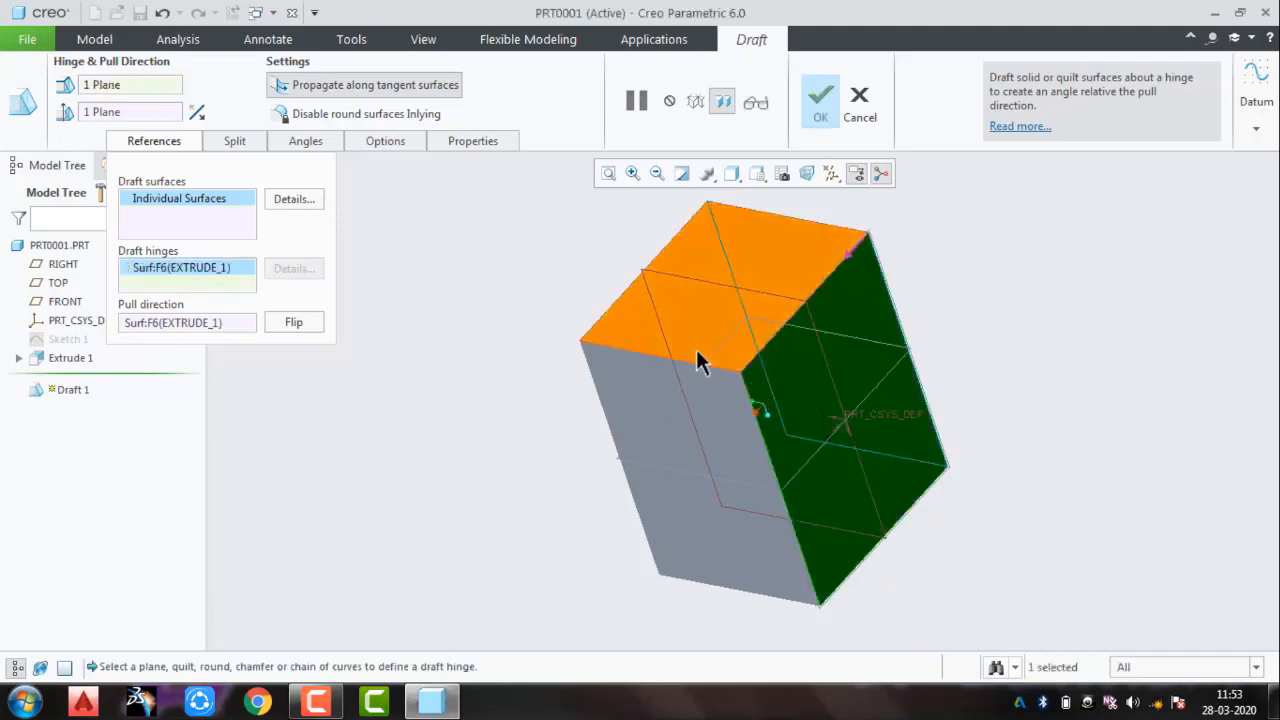
{"action": "middle_click_drag", "start_coordinate": [677, 366], "coordinate": [700, 289]}
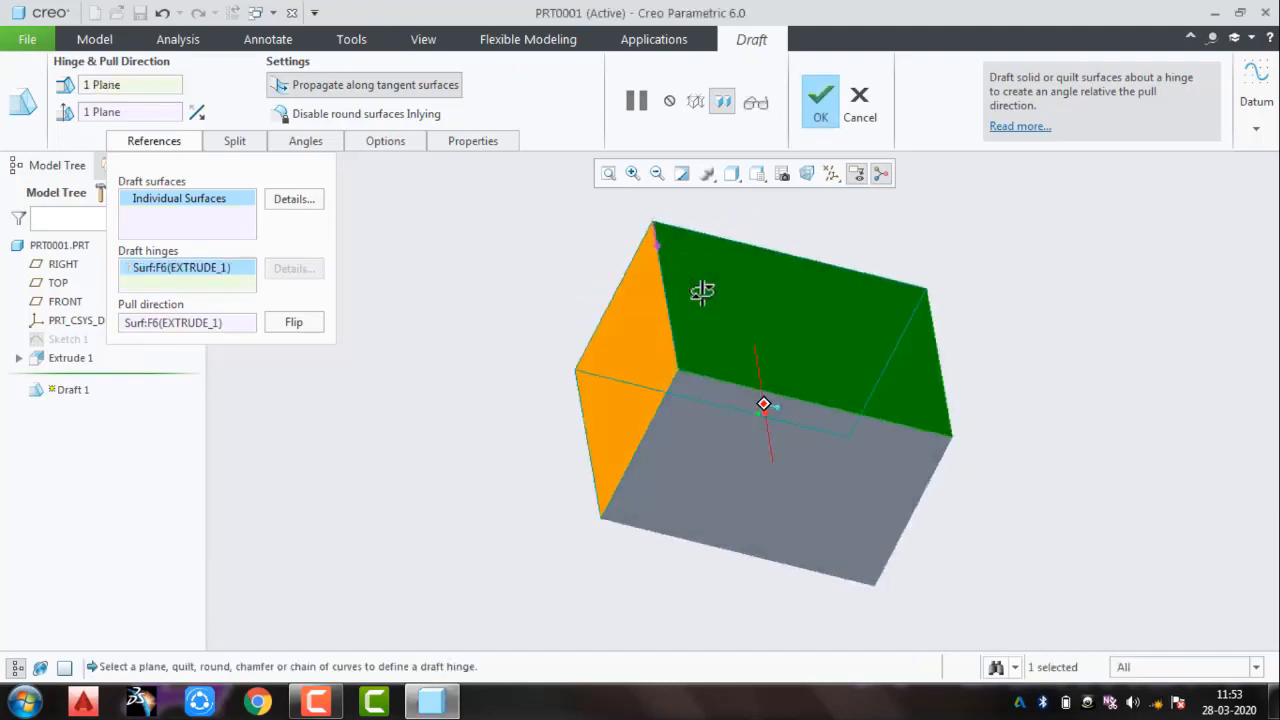
{"action": "middle_click", "coordinate": [919, 277]}
{"action": "left_click", "coordinate": [801, 386]}
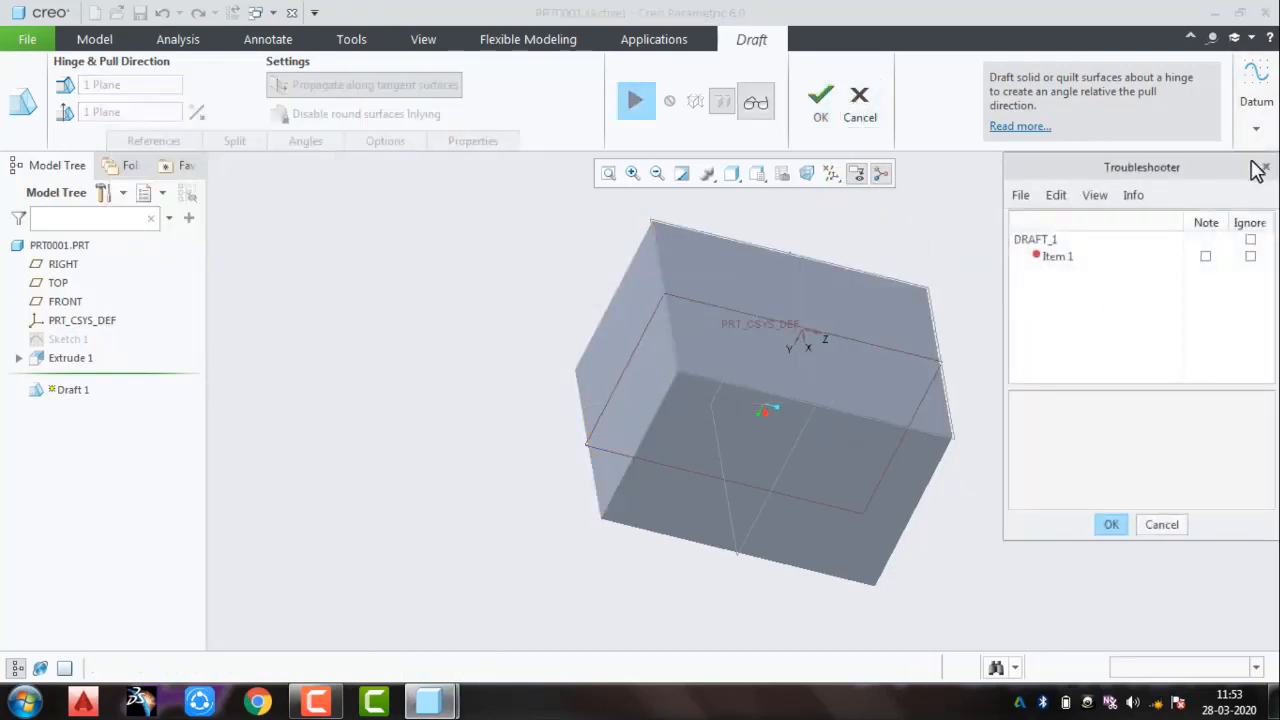
{"action": "left_click", "coordinate": [1264, 168]}
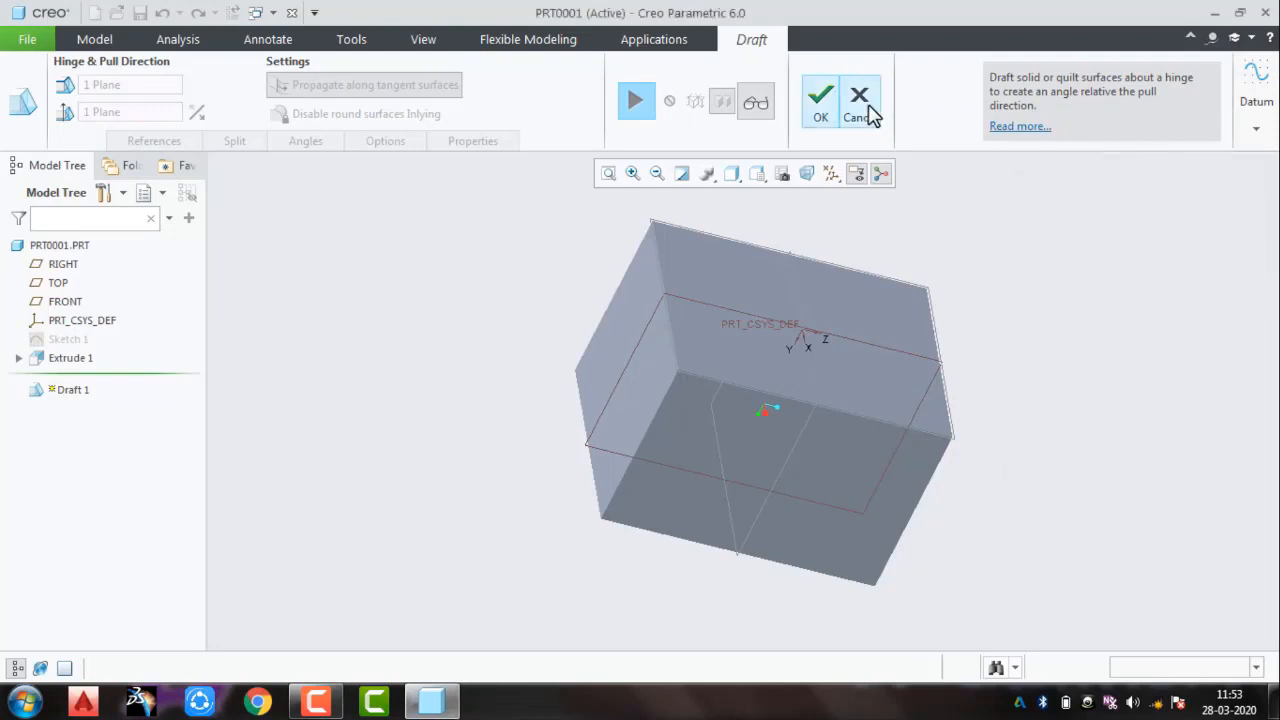
{"action": "left_click", "coordinate": [859, 104]}
{"action": "left_click", "coordinate": [638, 390]}
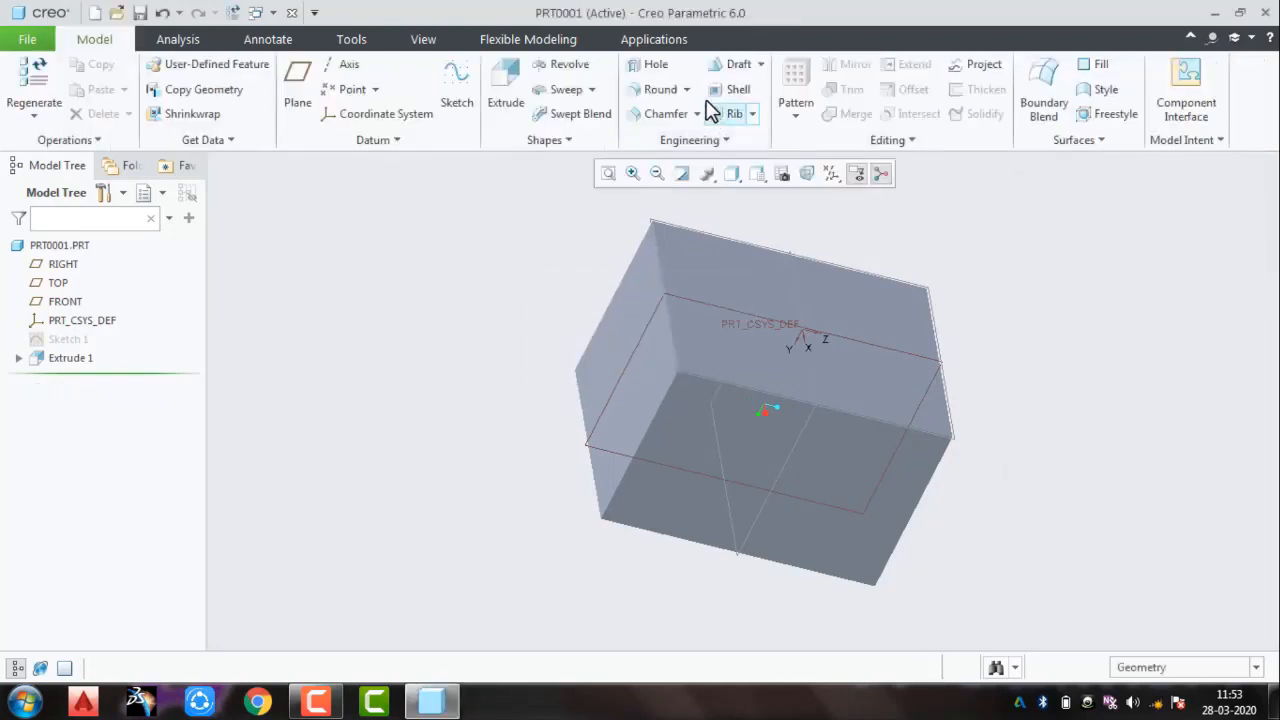
Step: Draft the block's small end face by about 46 degrees, using the adjoining larger face as the hinge
{"action": "left_click", "coordinate": [728, 68]}
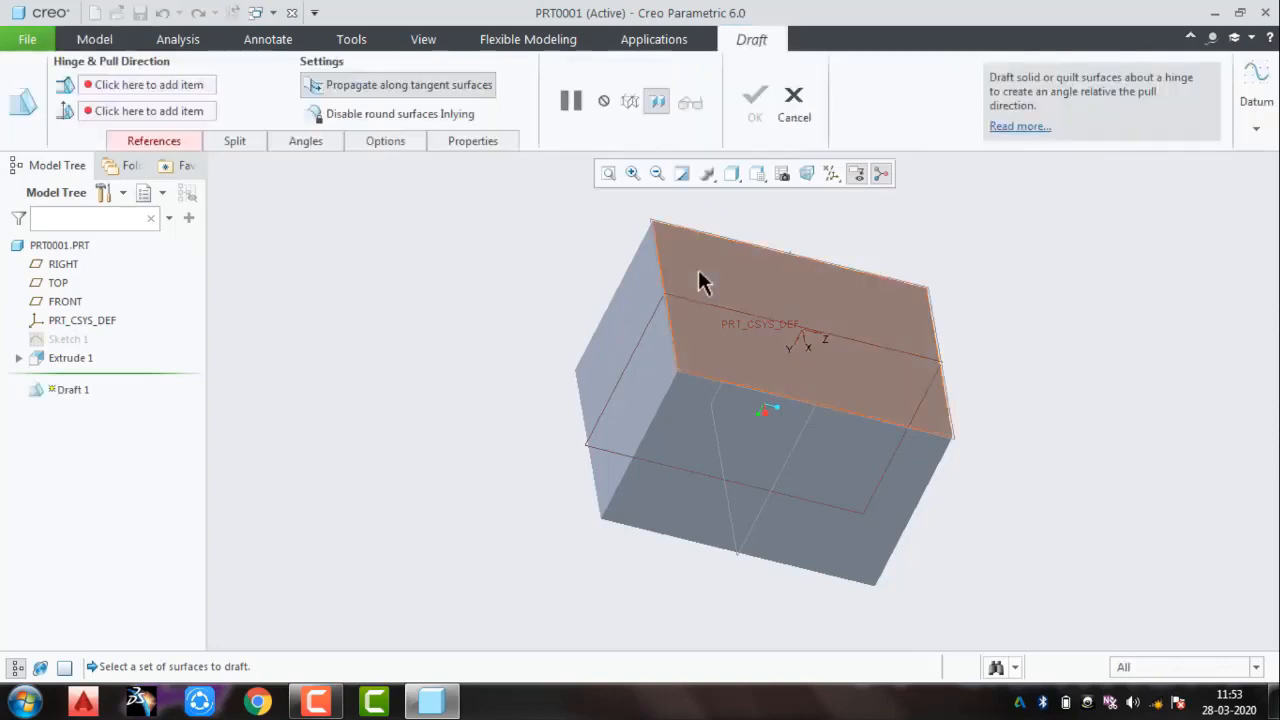
{"action": "left_click", "coordinate": [186, 143]}
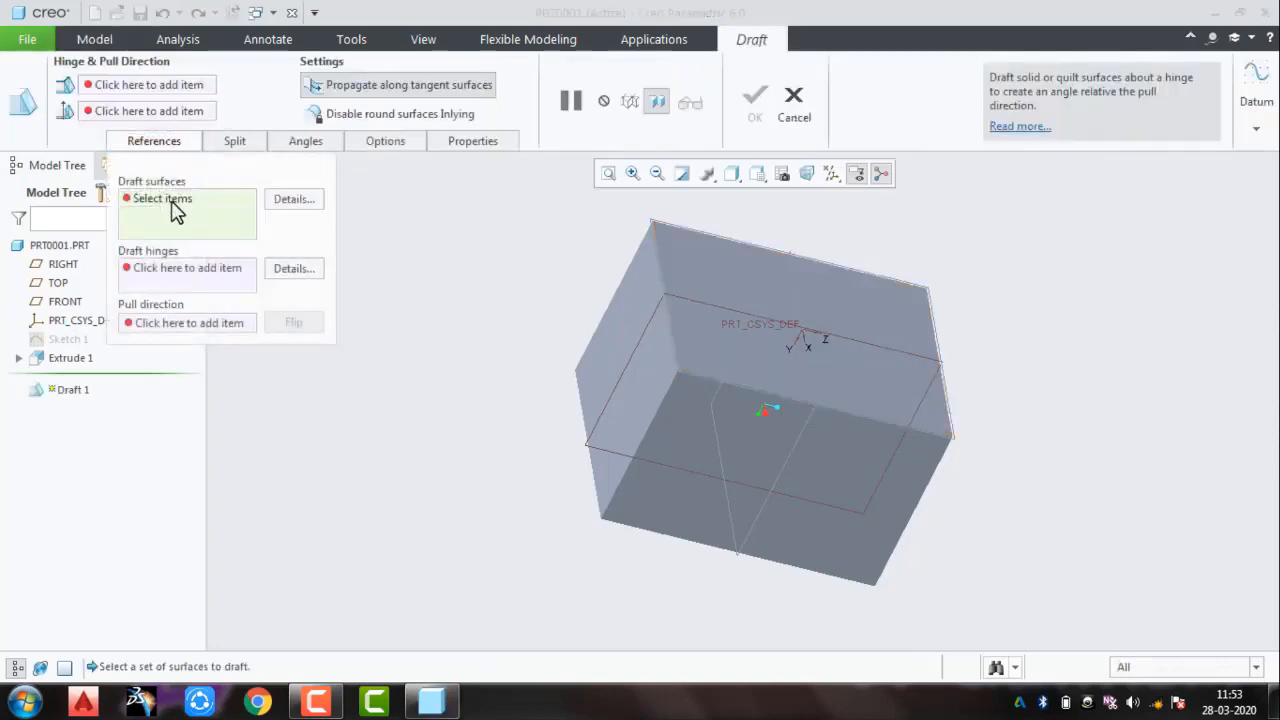
{"action": "left_click", "coordinate": [588, 316]}
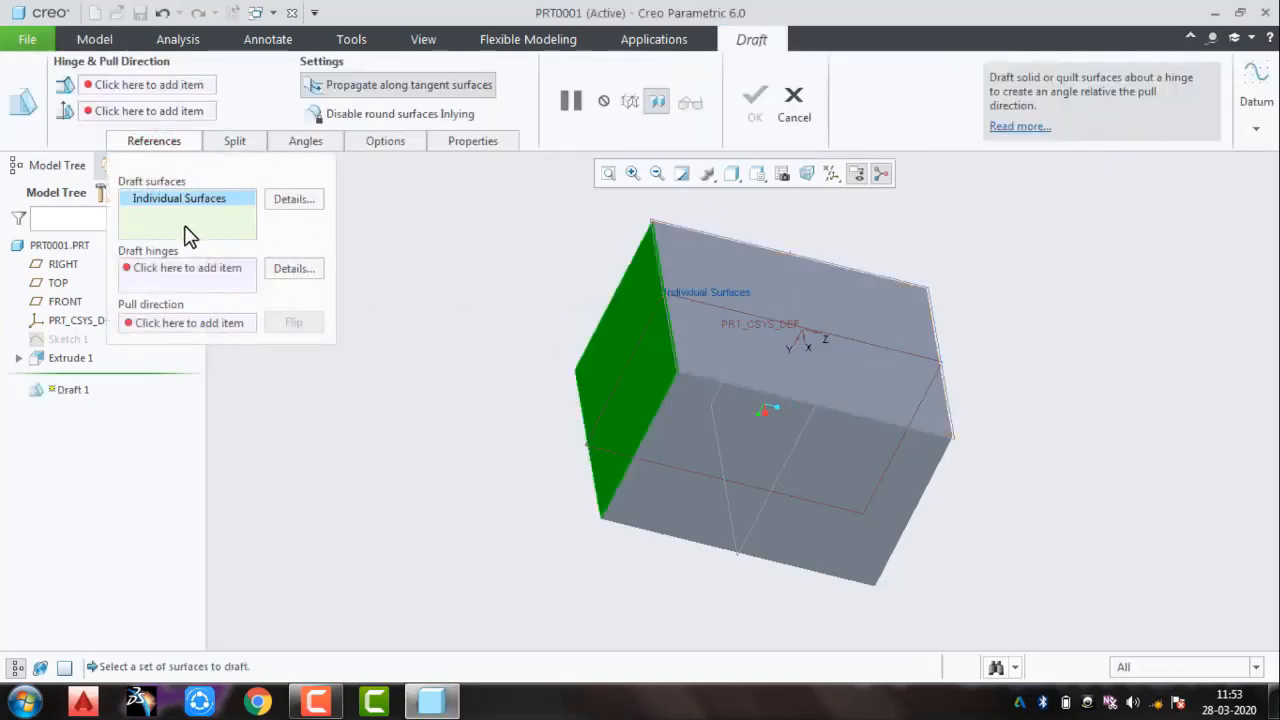
{"action": "left_click", "coordinate": [195, 287]}
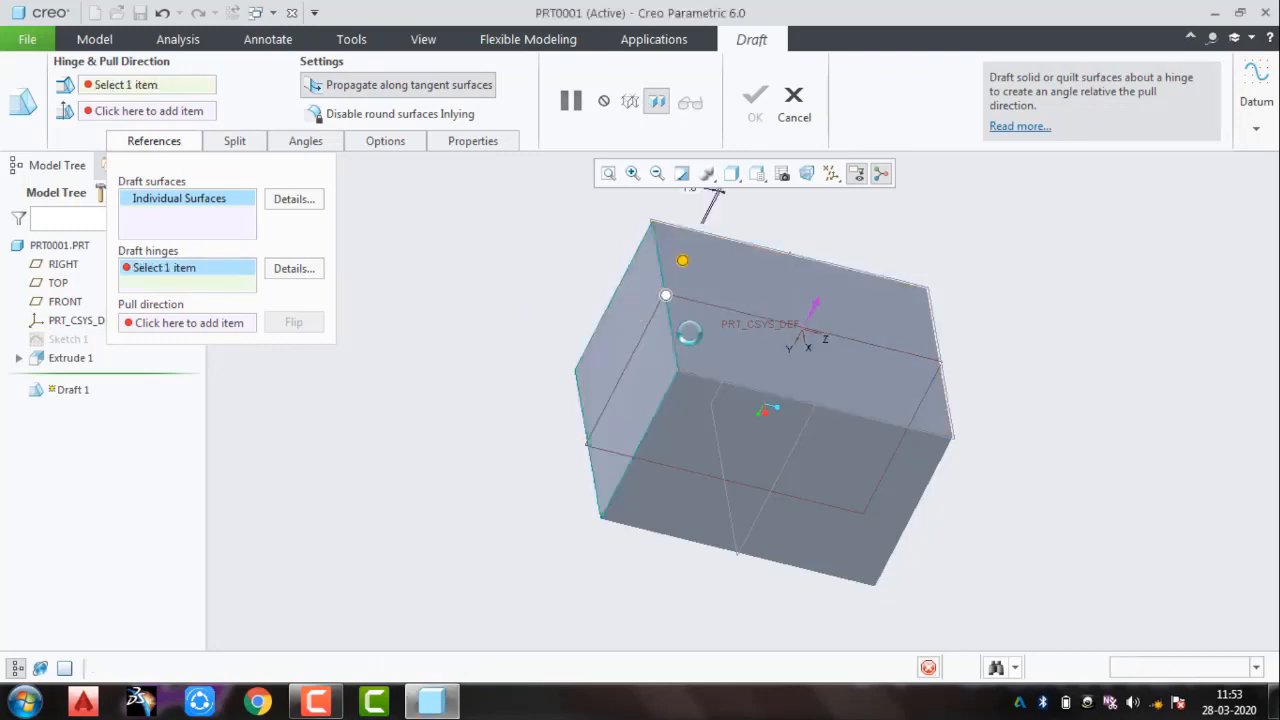
{"action": "left_click", "coordinate": [683, 288]}
{"action": "left_click_drag", "start_coordinate": [677, 263], "coordinate": [750, 275]}
{"action": "left_click", "coordinate": [824, 110]}
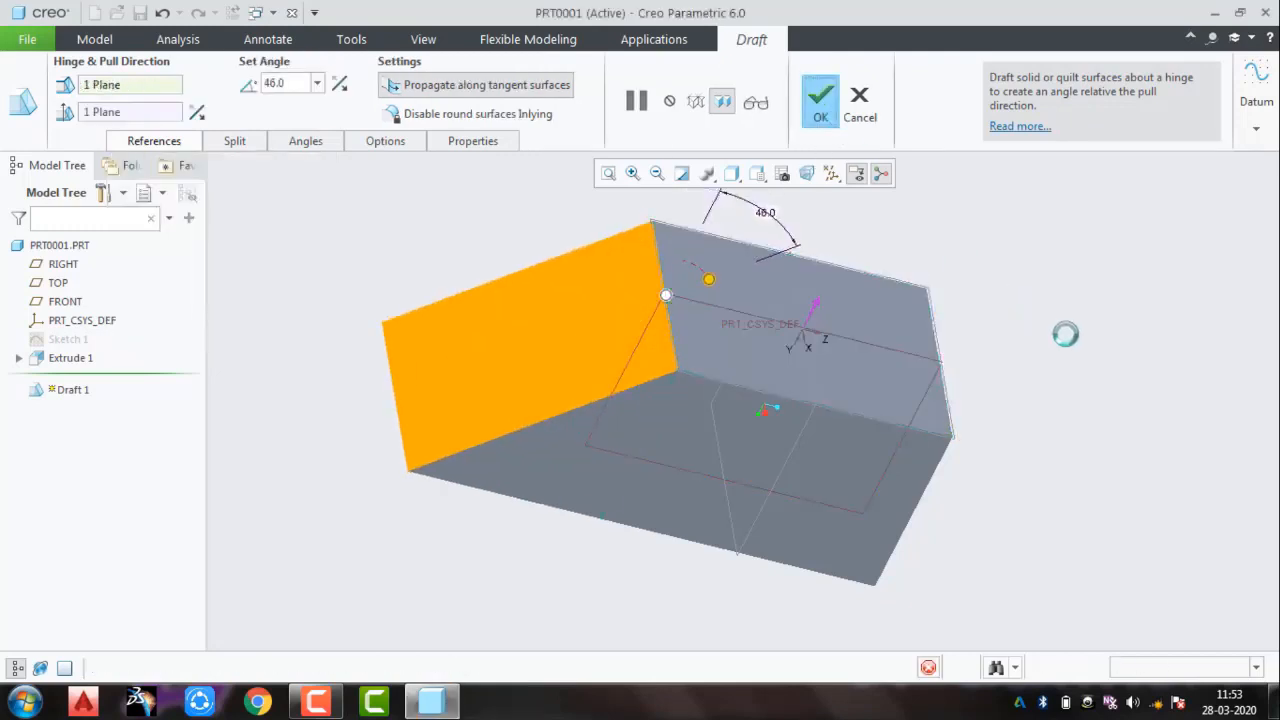
{"action": "middle_click_drag", "start_coordinate": [1012, 402], "coordinate": [1050, 396]}
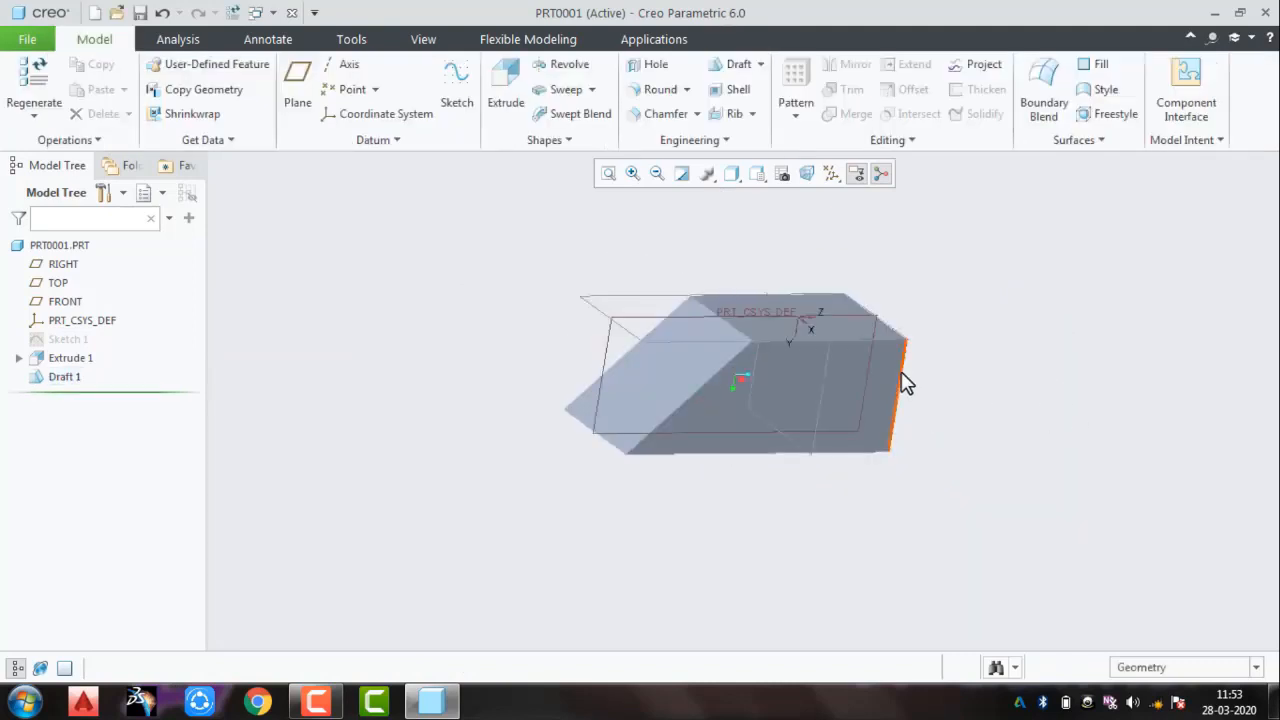
Step: Undo the completed draft, redo it, and dismiss the regeneration notification
{"action": "left_click", "coordinate": [912, 348]}
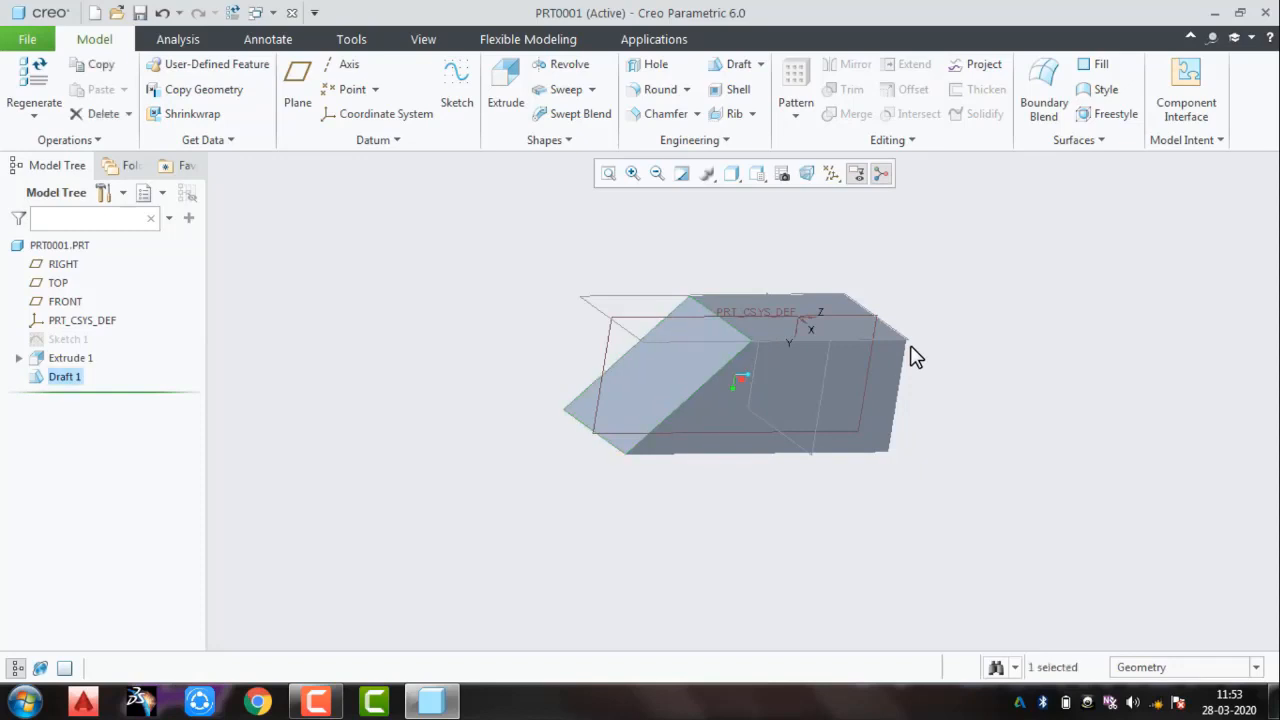
{"action": "key", "text": "ctrl+z"}
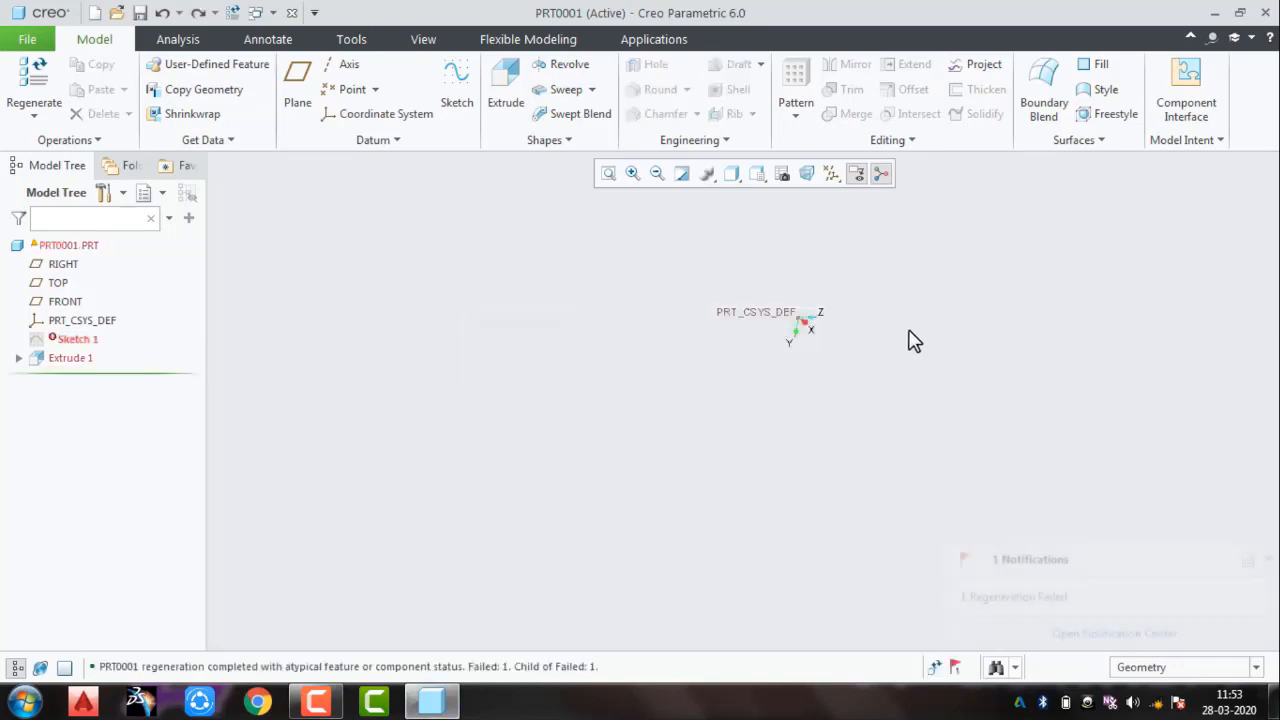
{"action": "key", "text": "ctrl+y"}
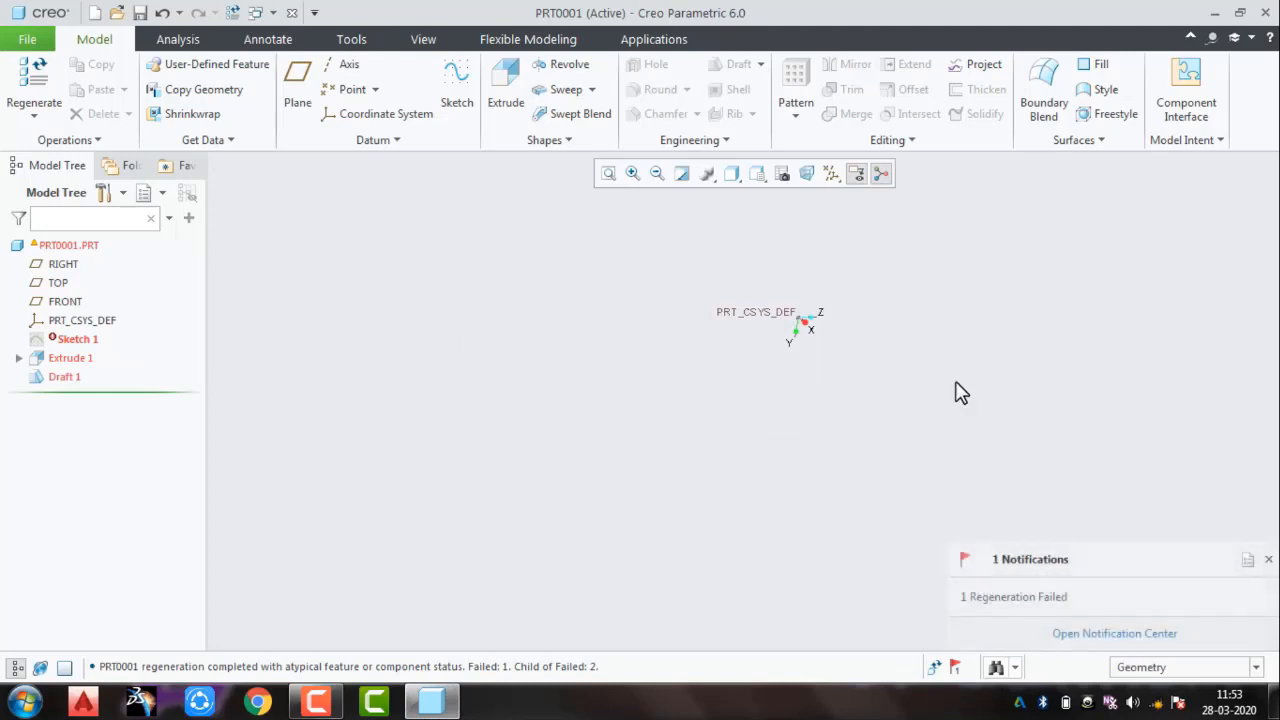
{"action": "left_click", "coordinate": [1268, 560]}
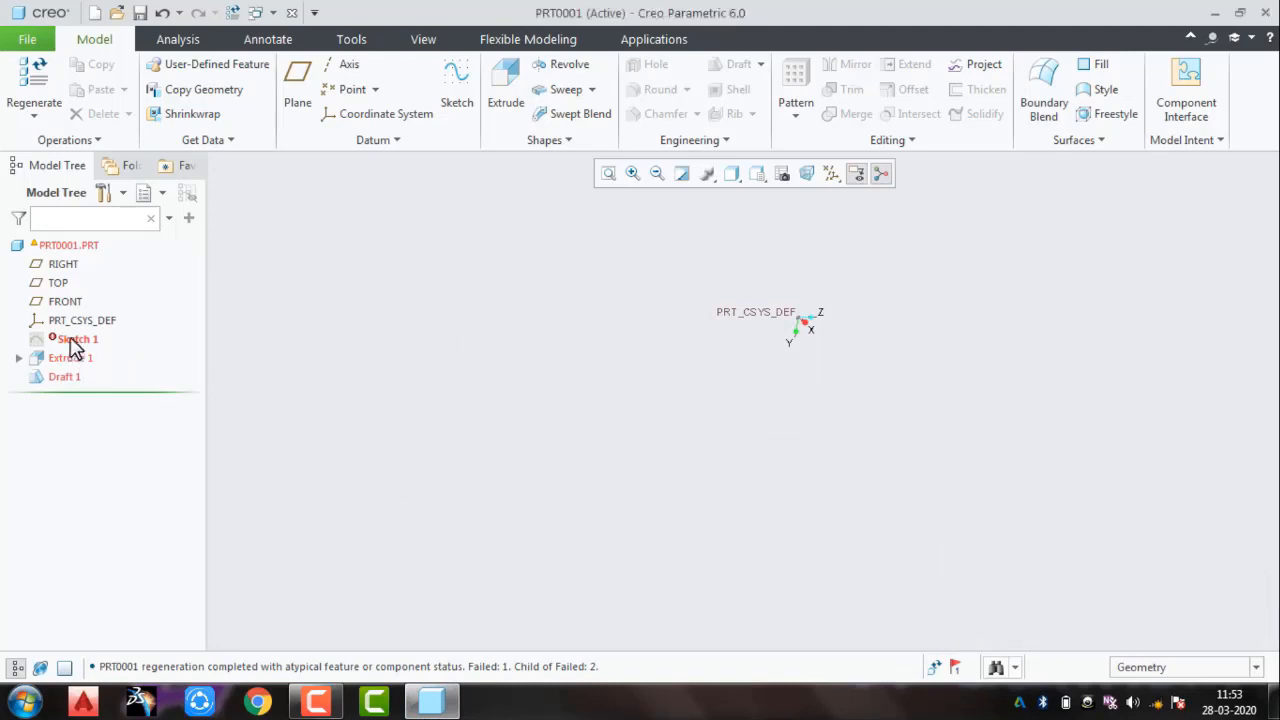
Step: Undo the draft, the block extrusion and its sketch to leave only the default datums
{"action": "key", "text": "ctrl+z"}
{"action": "key", "text": "ctrl+z"}
{"action": "key", "text": "ctrl+z"}
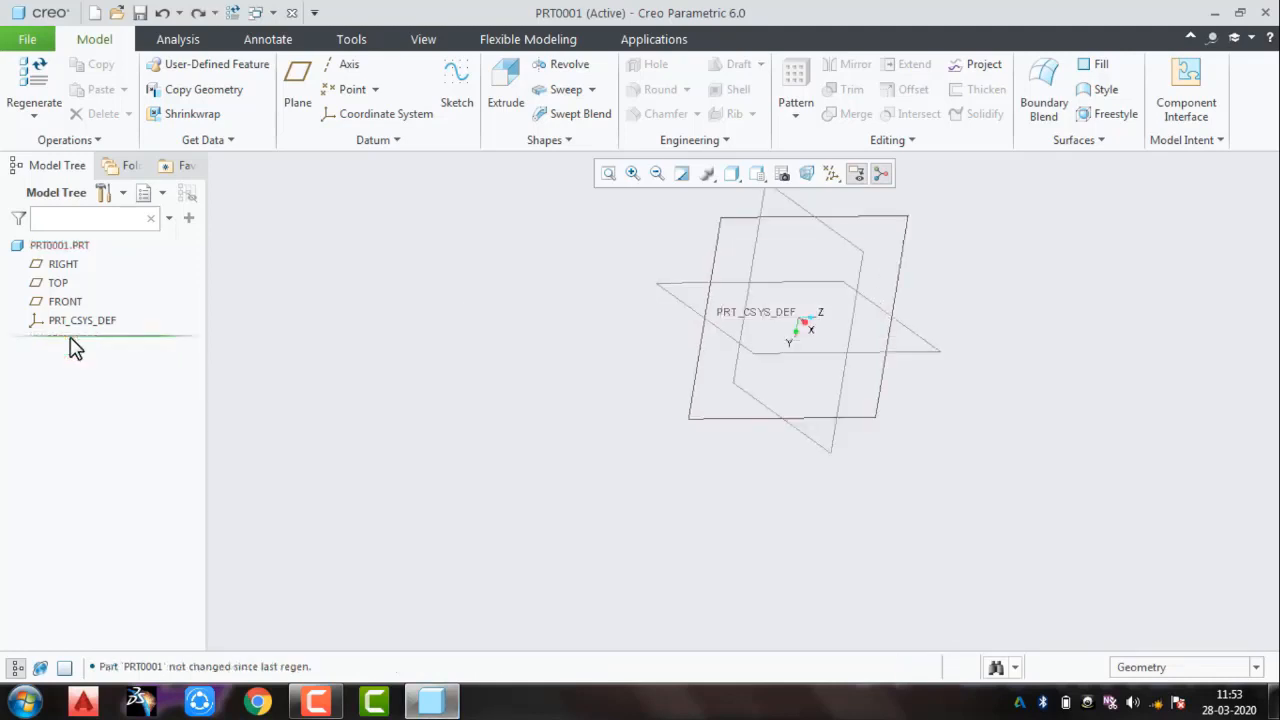
Step: Sketch a center rectangle about 442 by 320 on the RIGHT plane, centered on the origin
{"action": "left_click", "coordinate": [721, 238]}
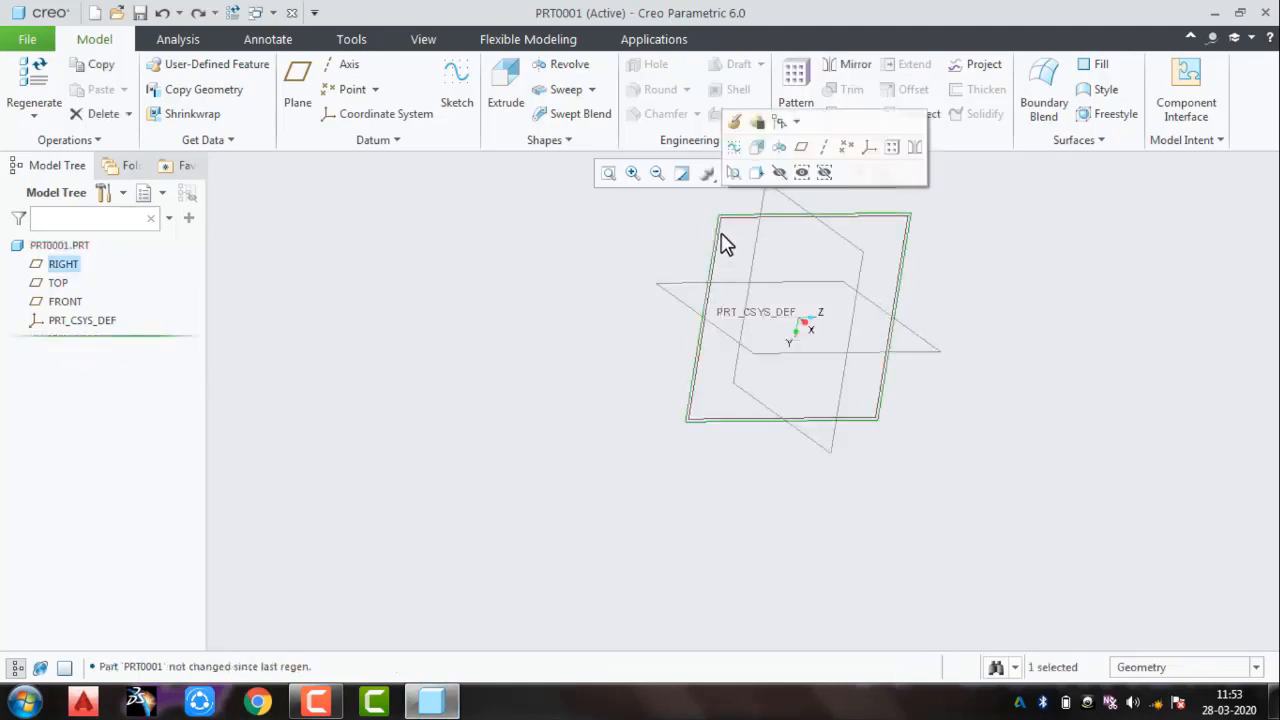
{"action": "left_click", "coordinate": [736, 149]}
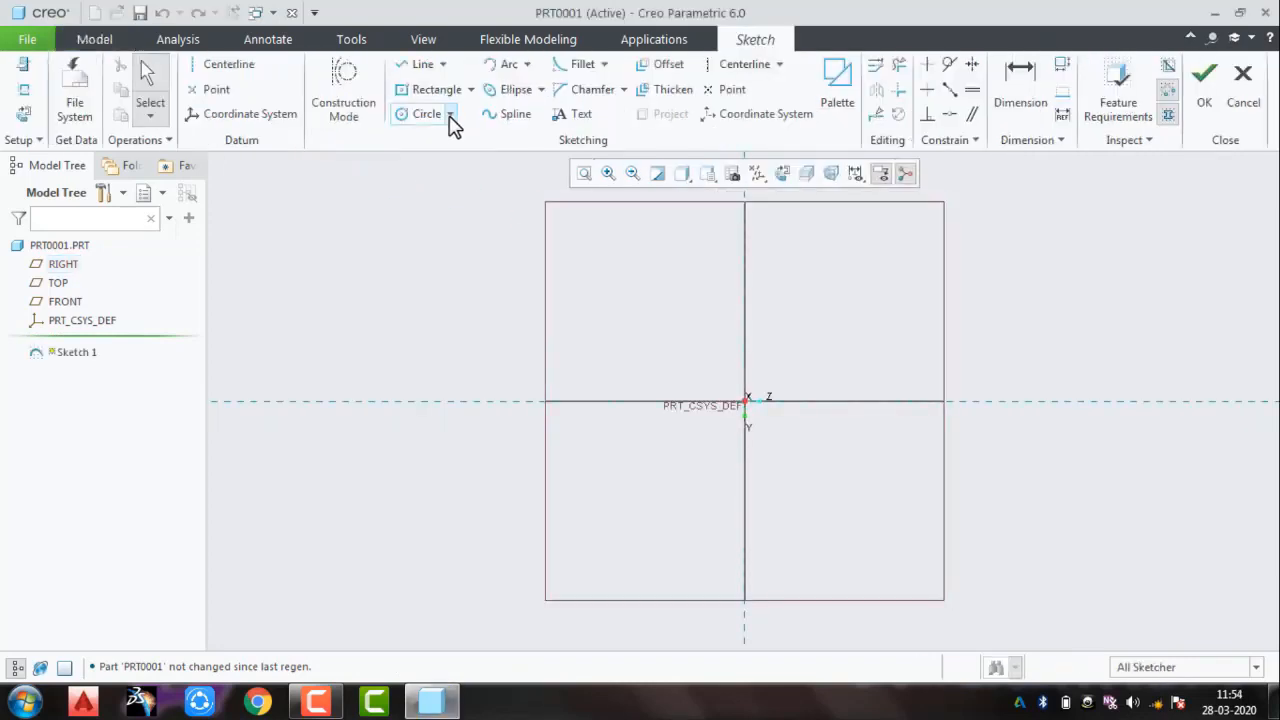
{"action": "left_click", "coordinate": [440, 92]}
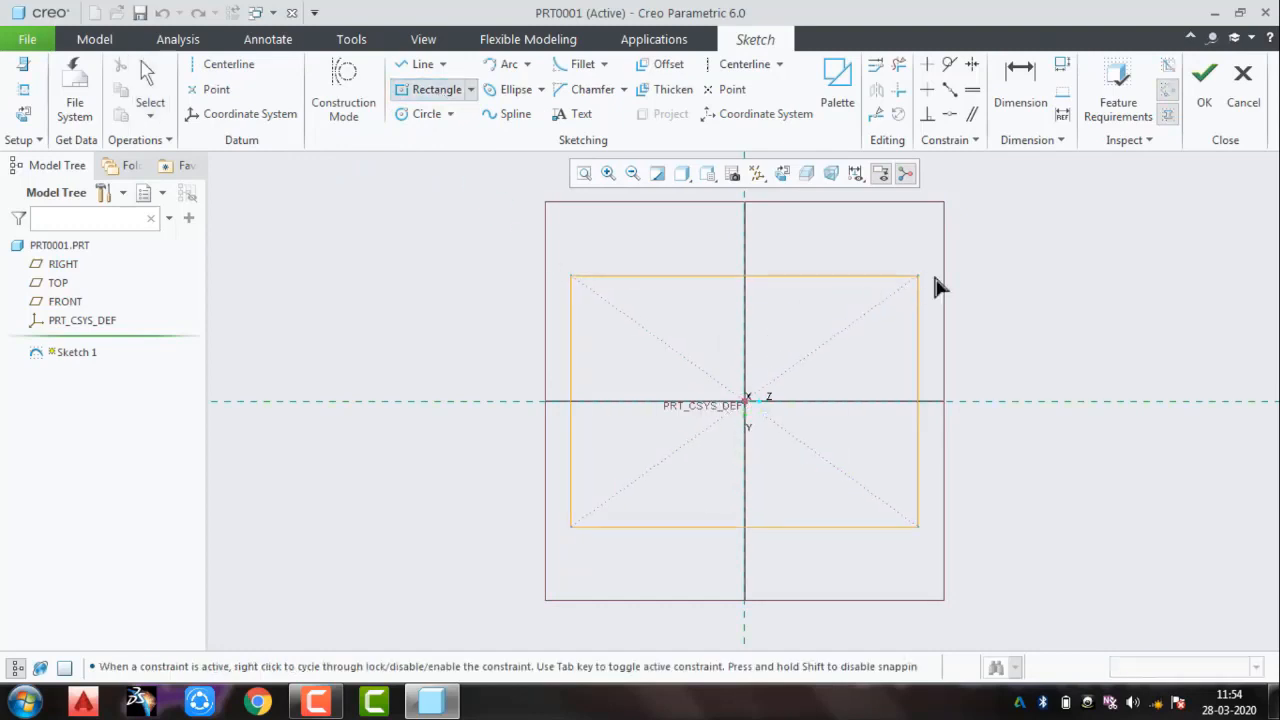
{"action": "left_click", "coordinate": [967, 270]}
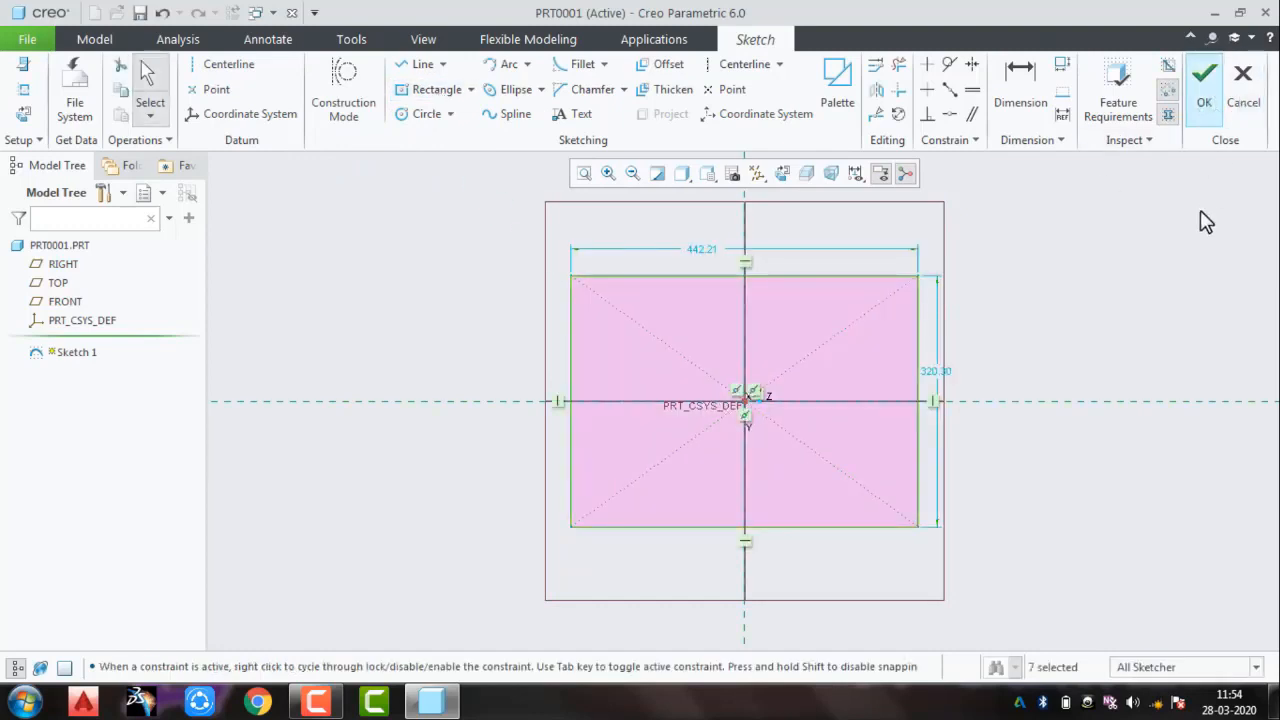
{"action": "left_click", "coordinate": [1204, 82]}
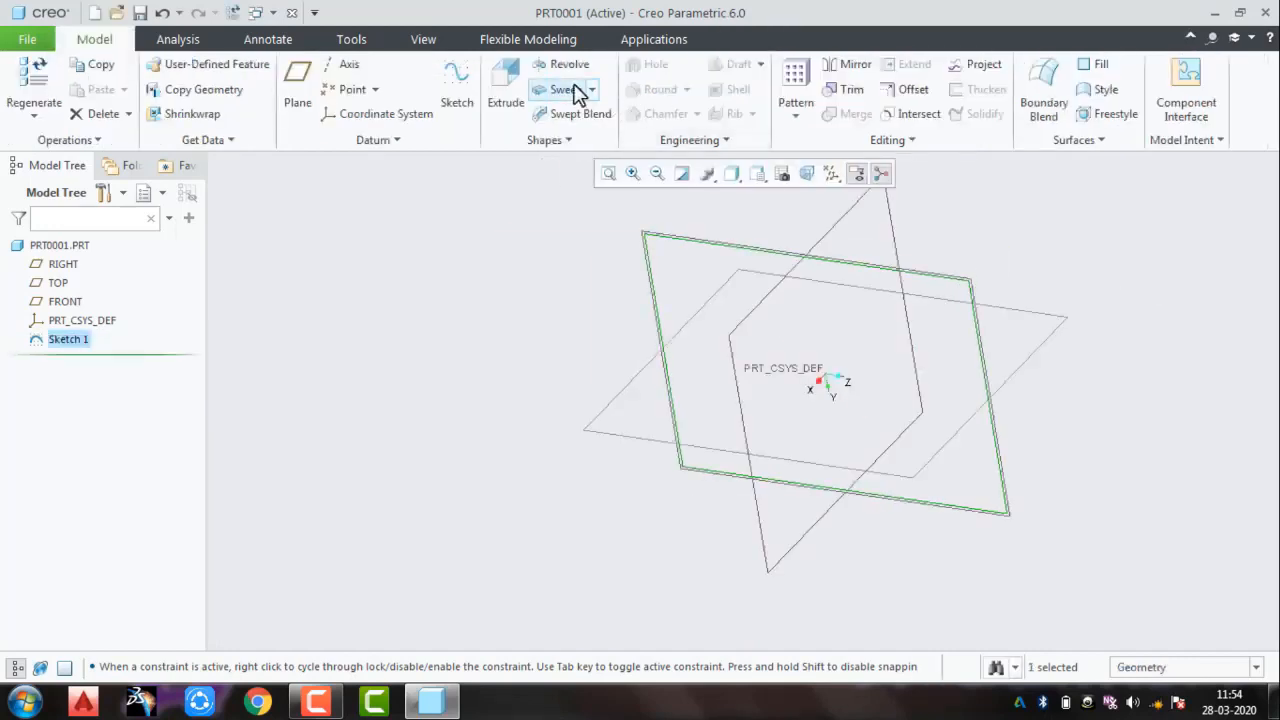
Step: Extrude the rectangle into a solid block with a depth of 381.26
{"action": "left_click", "coordinate": [510, 90]}
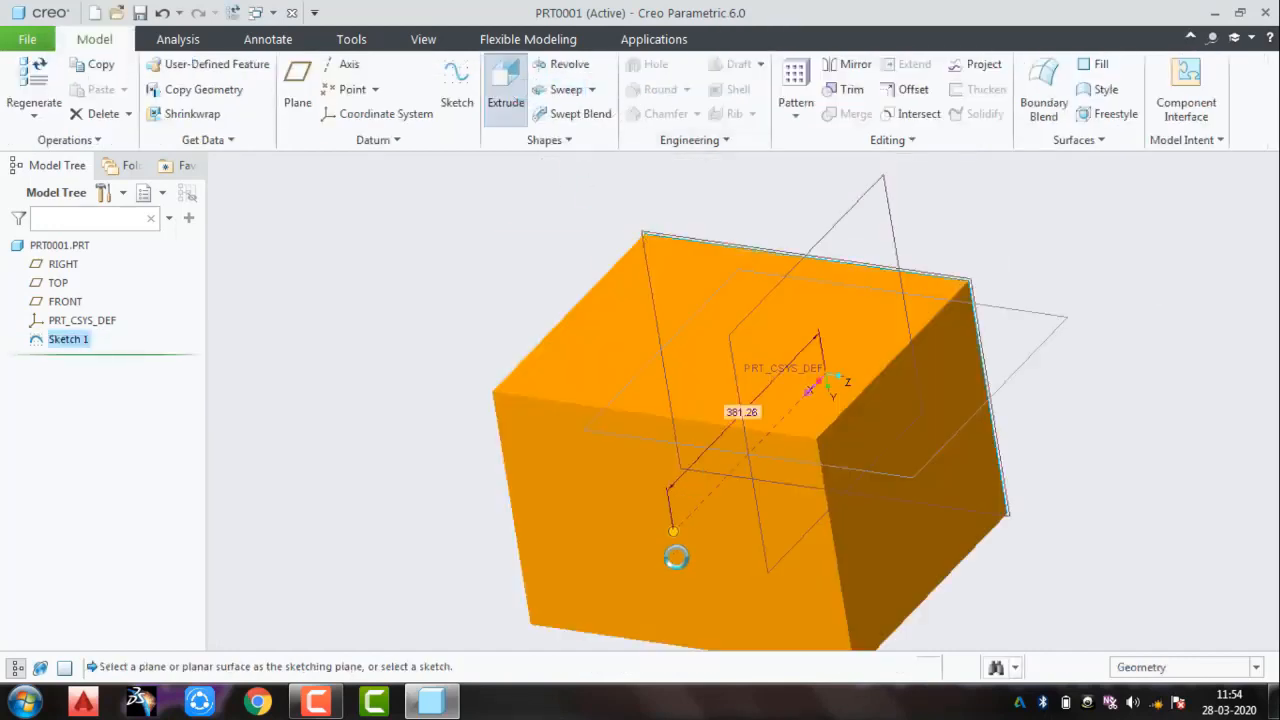
{"action": "scroll", "coordinate": [1079, 334], "scroll_direction": "up", "scroll_amount": 1}
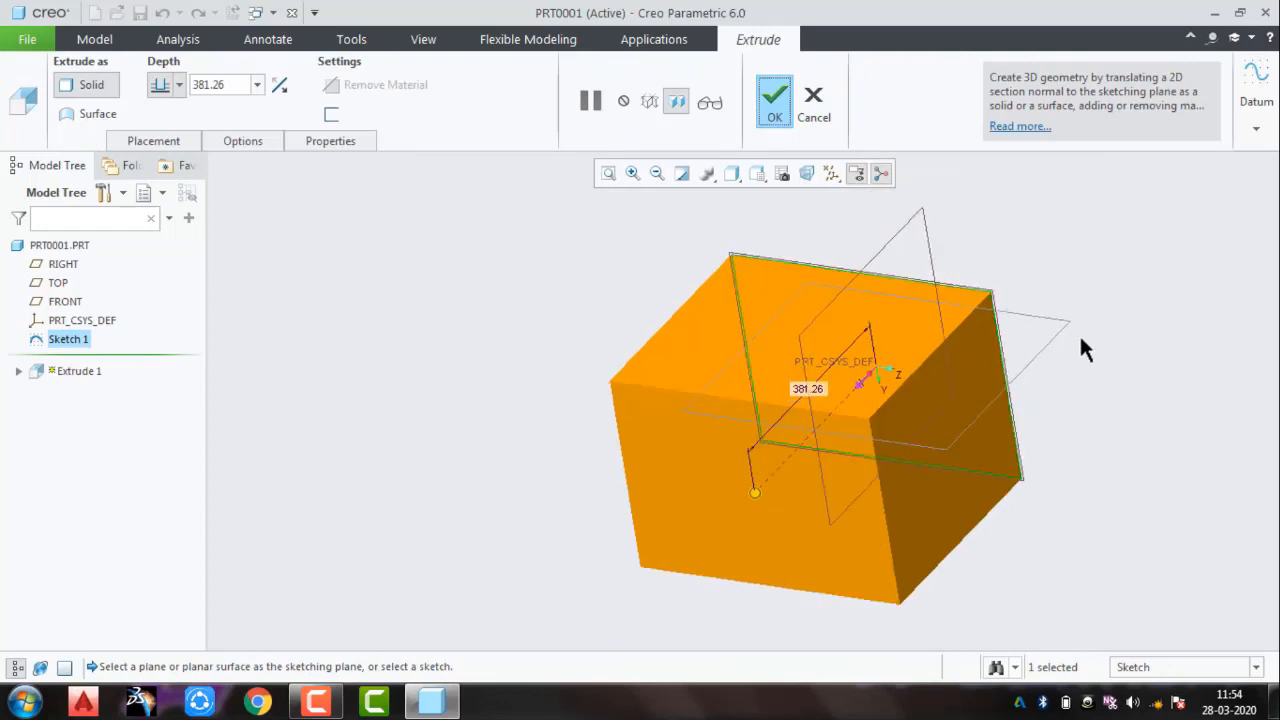
{"action": "left_click", "coordinate": [773, 112]}
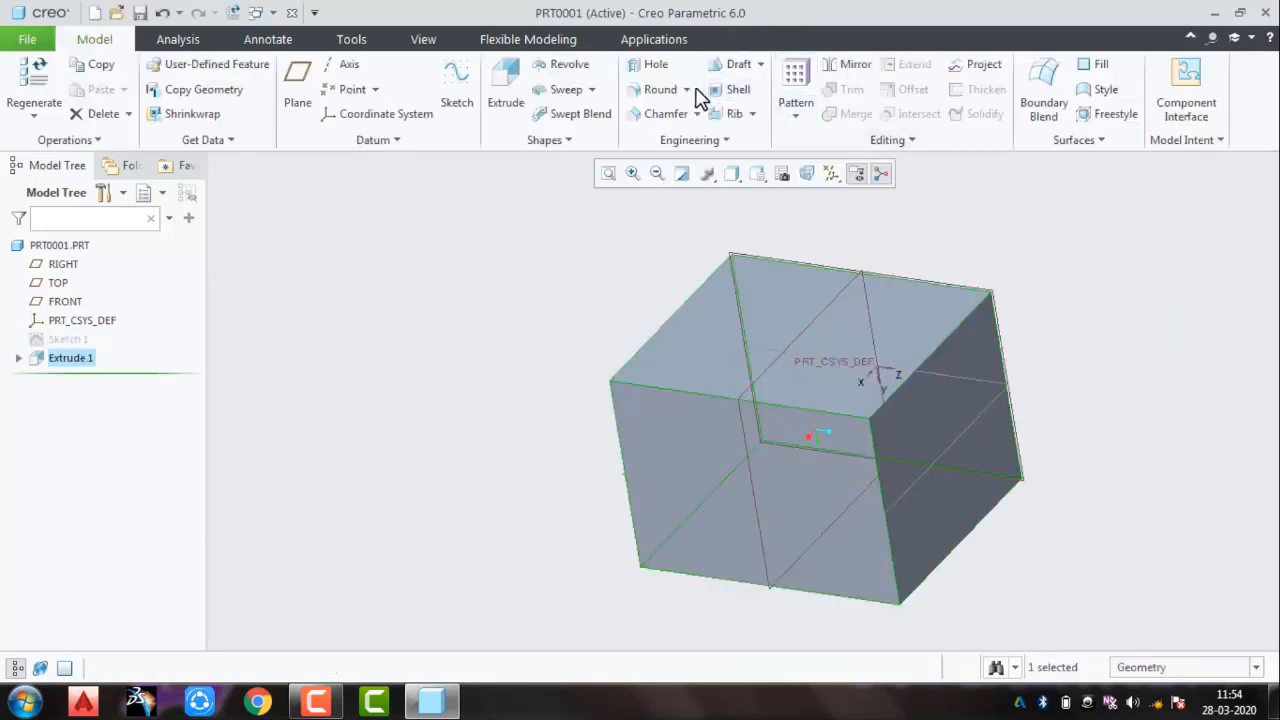
Step: Draft the block's end face opposite the RIGHT plane by 25 degrees, using the adjoining upper face as the hinge
{"action": "left_click", "coordinate": [733, 64]}
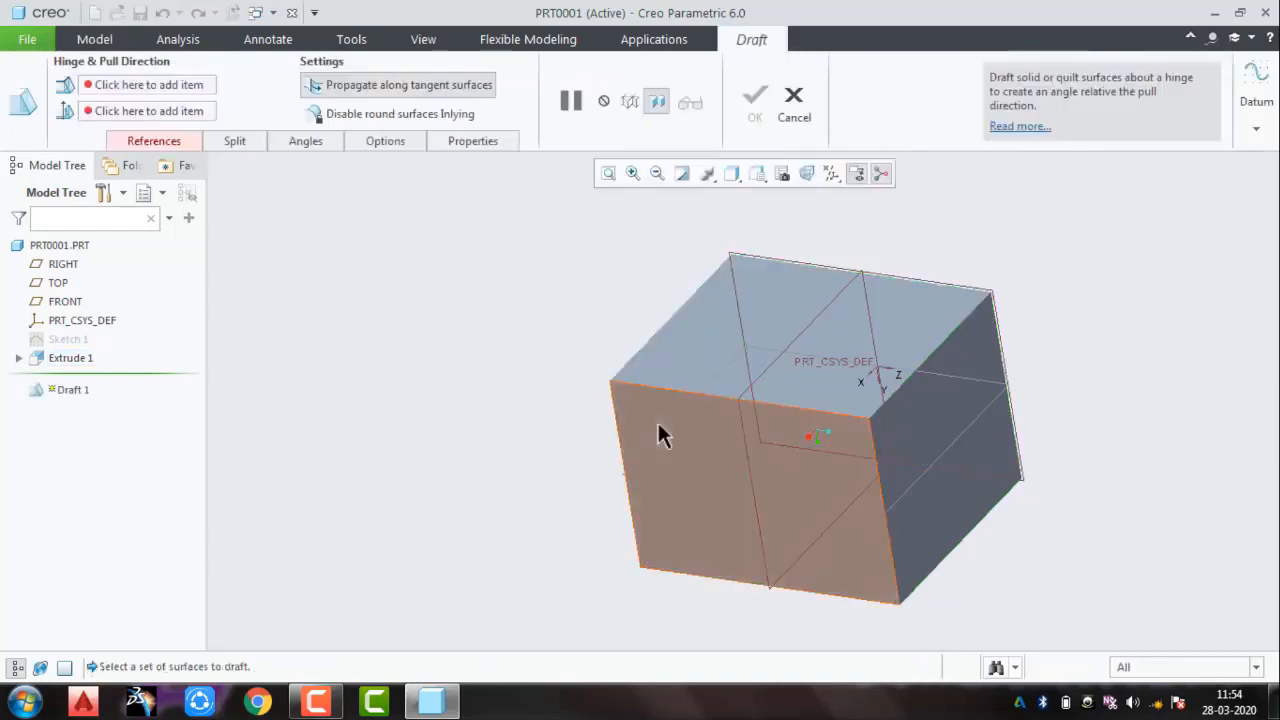
{"action": "left_click", "coordinate": [185, 145]}
{"action": "left_click", "coordinate": [679, 479]}
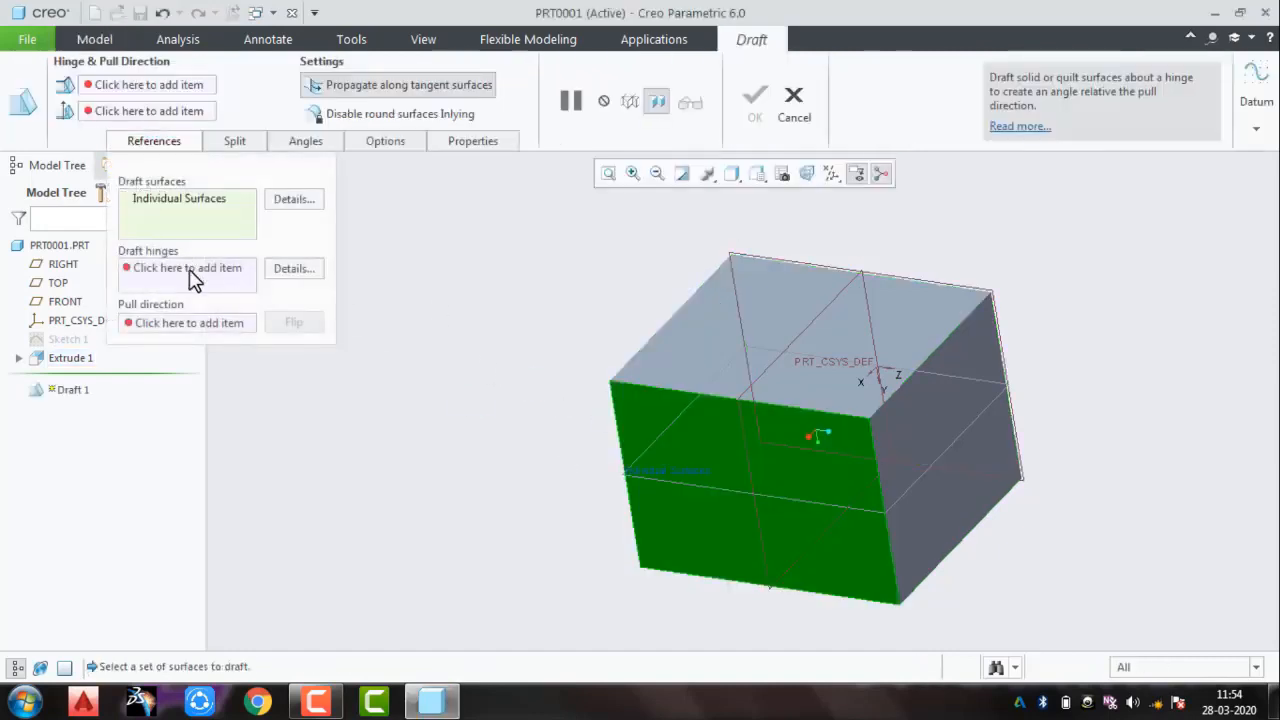
{"action": "left_click", "coordinate": [190, 270]}
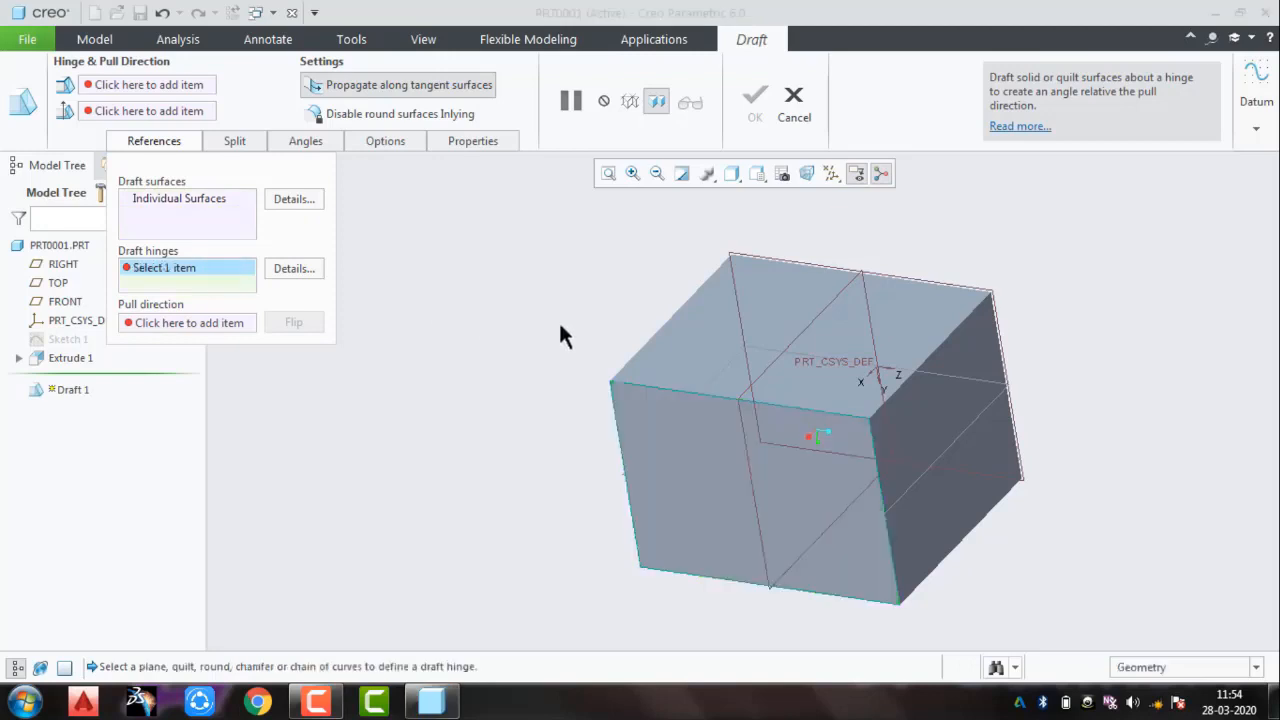
{"action": "left_click", "coordinate": [725, 350]}
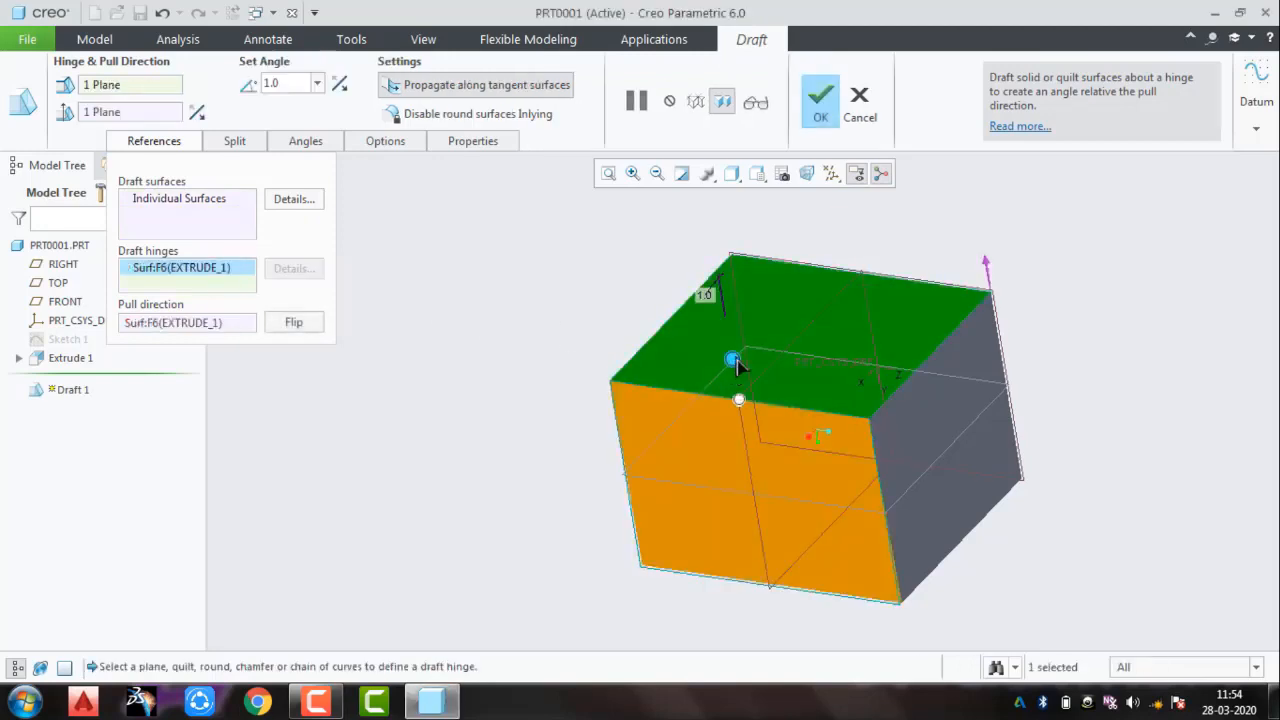
{"action": "left_click_drag", "start_coordinate": [734, 361], "coordinate": [787, 338]}
{"action": "left_click_drag", "start_coordinate": [757, 352], "coordinate": [743, 362]}
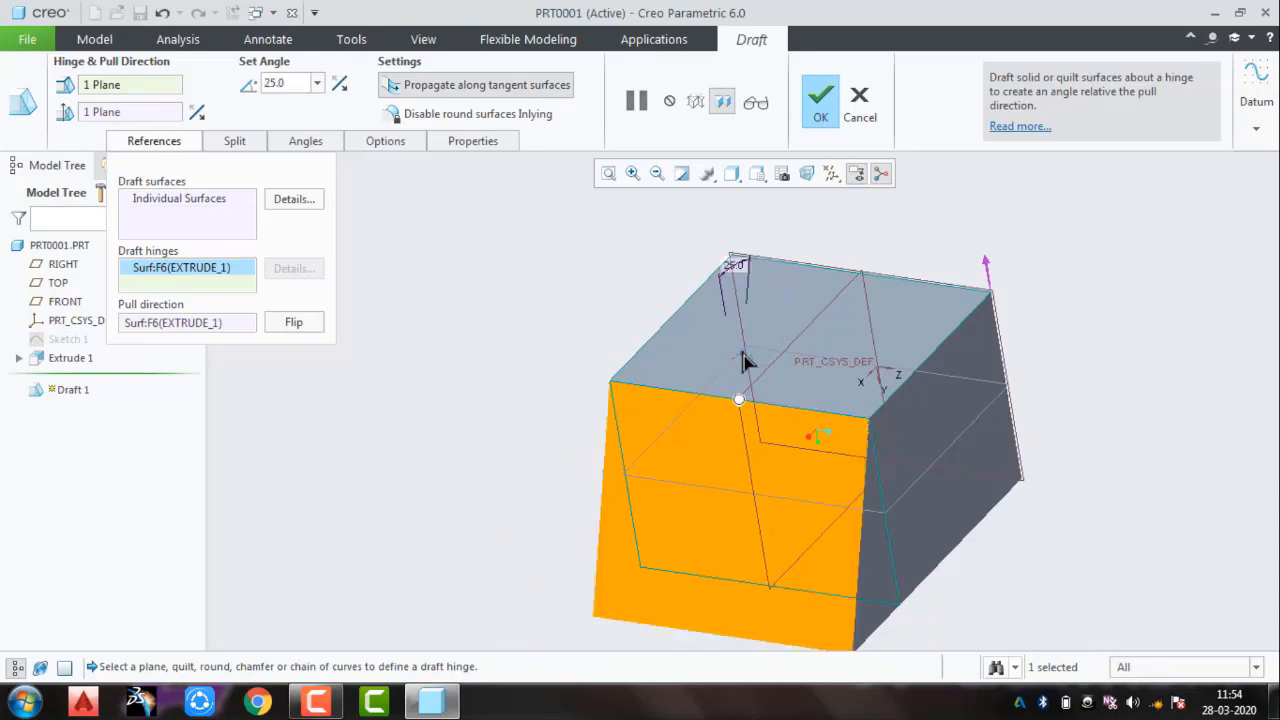
{"action": "left_click", "coordinate": [818, 104]}
{"action": "mouse_move", "coordinate": [1114, 291]}
{"action": "middle_mouse_down"}
{"action": "mouse_move", "coordinate": [1137, 414]}
{"action": "mouse_move", "coordinate": [1107, 410]}
{"action": "mouse_move", "coordinate": [1154, 440]}
{"action": "mouse_move", "coordinate": [1174, 414]}
{"action": "mouse_move", "coordinate": [1137, 417]}
{"action": "mouse_move", "coordinate": [1117, 402]}
{"action": "middle_mouse_up"}
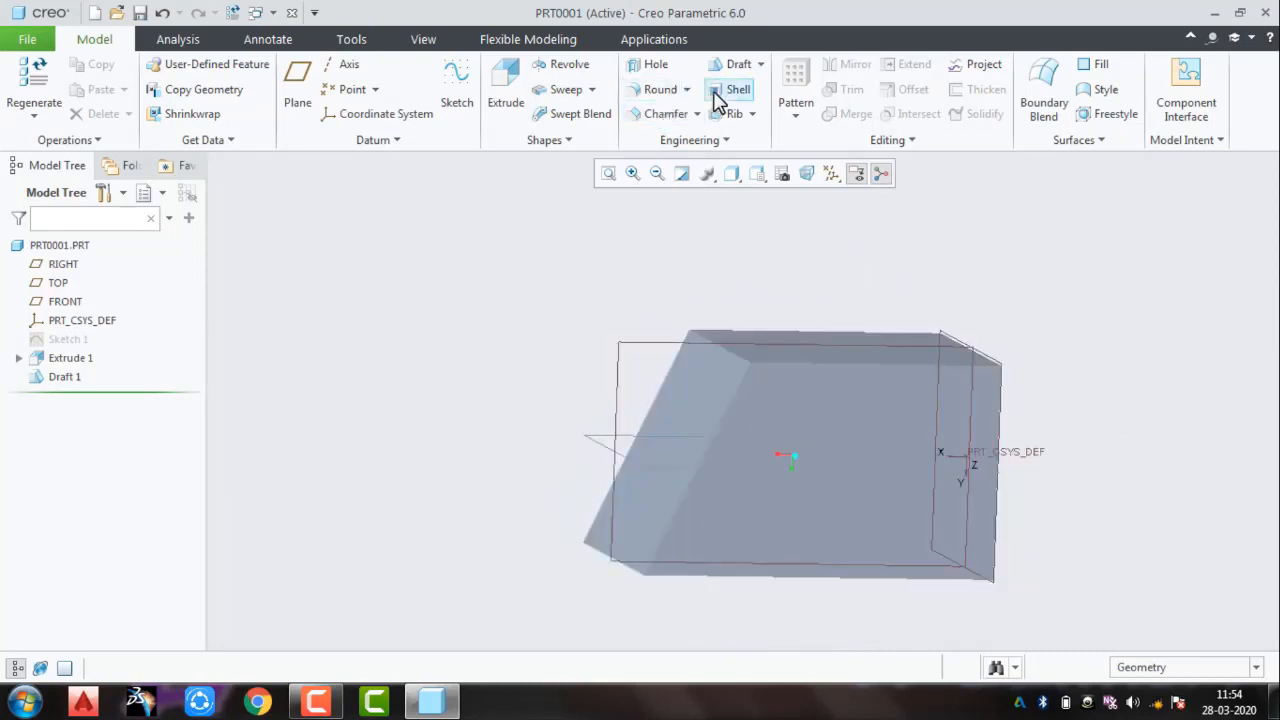
Step: Create a 26-degree Variable Pull Direction Draft on a side face, with the upper face as pull reference and their shared edge as hinge
{"action": "left_click", "coordinate": [759, 66]}
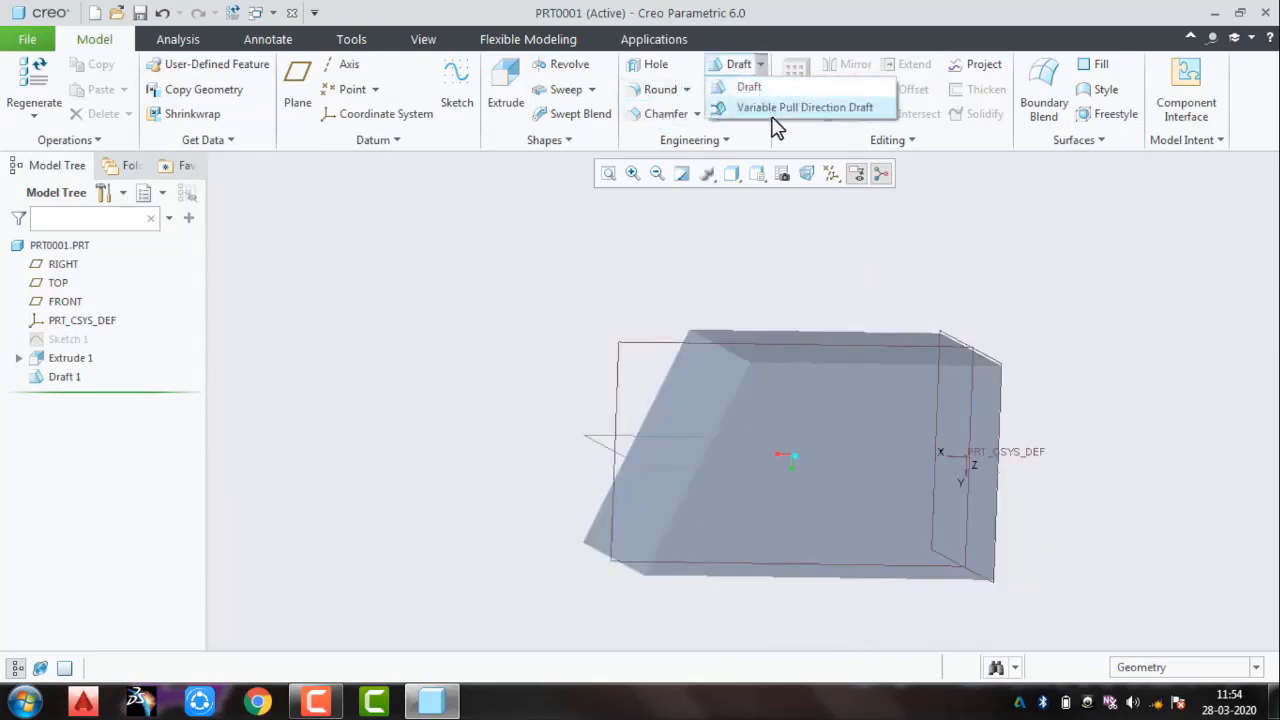
{"action": "left_click", "coordinate": [777, 110]}
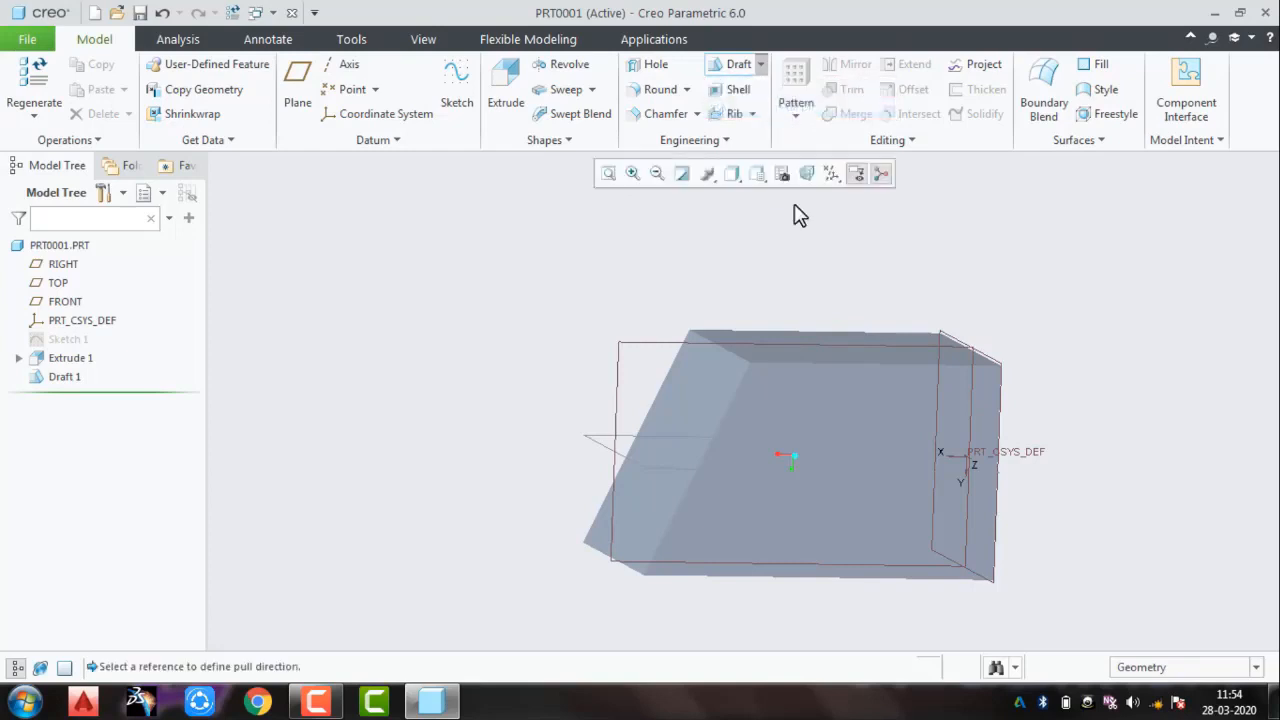
{"action": "left_click", "coordinate": [155, 141]}
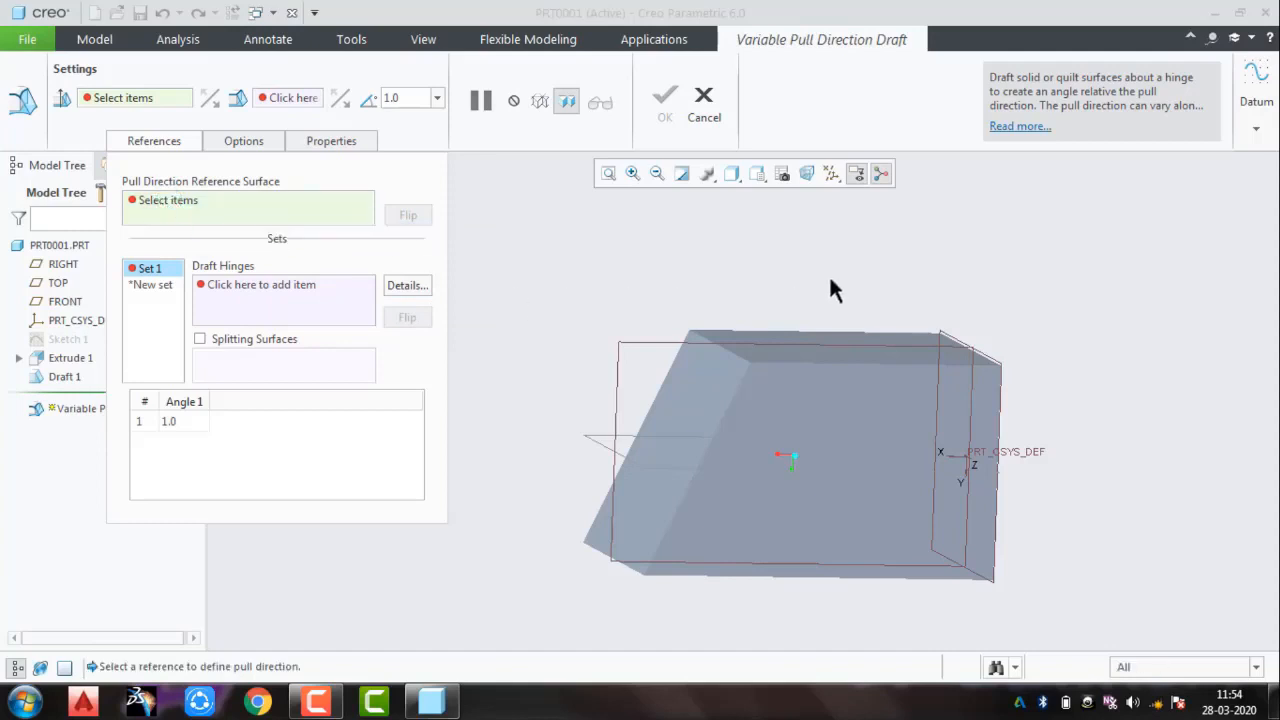
{"action": "middle_click_drag", "start_coordinate": [830, 281], "coordinate": [960, 349]}
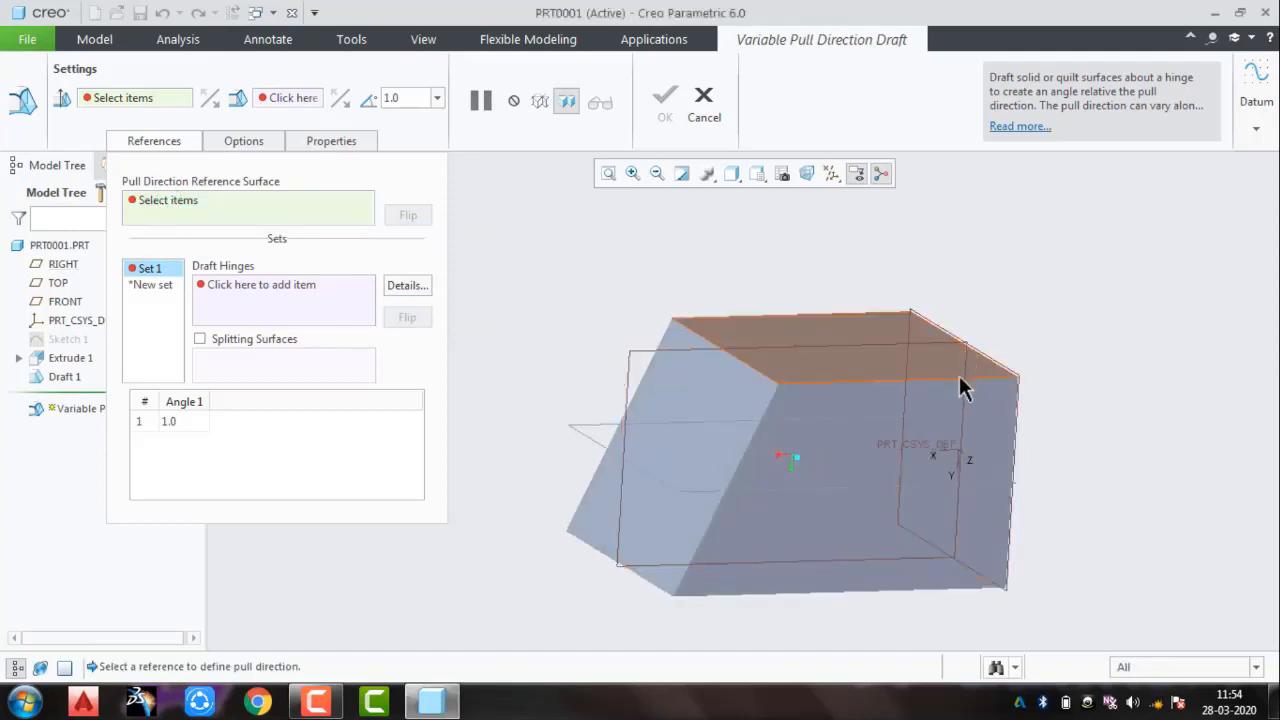
{"action": "left_click", "coordinate": [955, 375]}
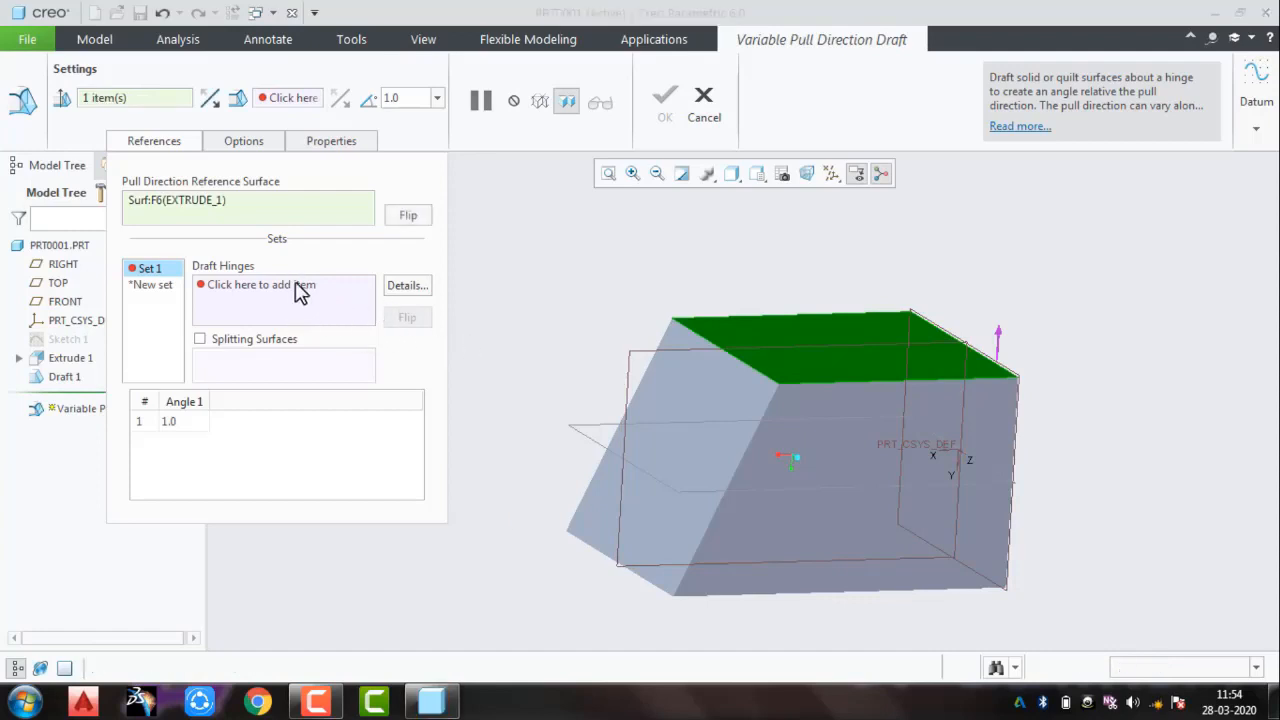
{"action": "left_click", "coordinate": [370, 290]}
{"action": "left_click", "coordinate": [890, 380]}
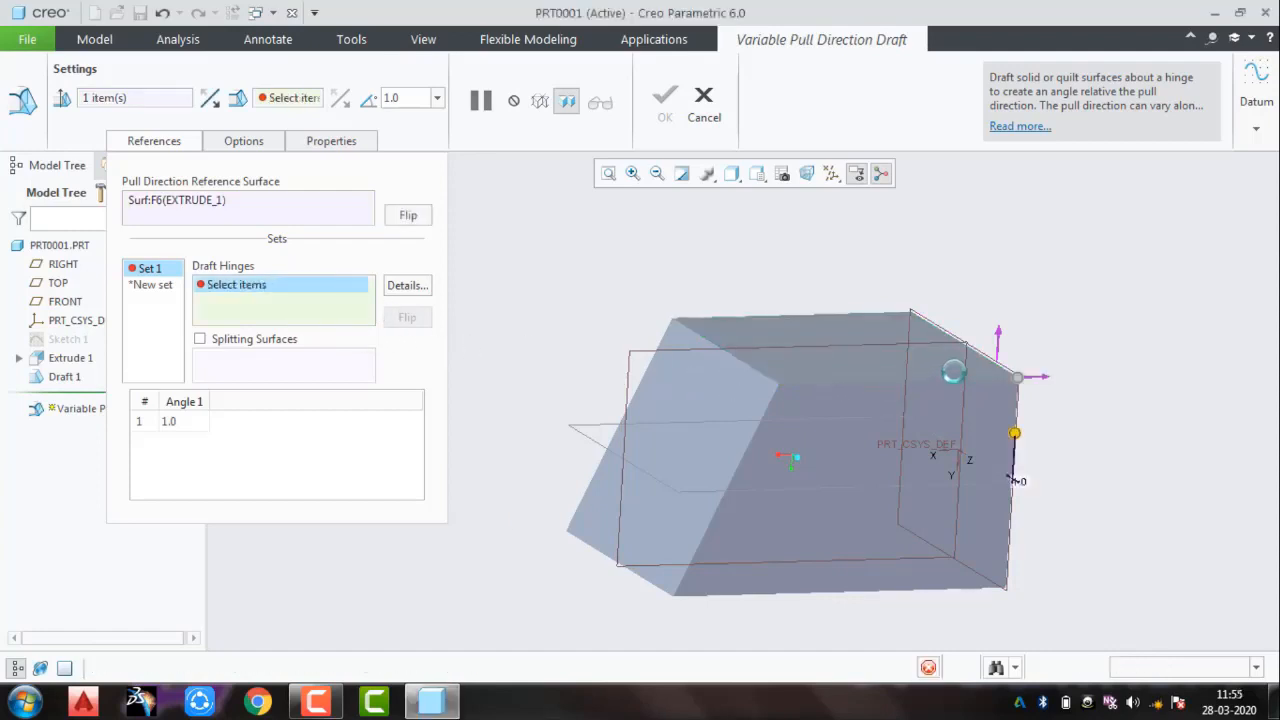
{"action": "middle_click_drag", "start_coordinate": [1080, 423], "coordinate": [1020, 436]}
{"action": "left_click_drag", "start_coordinate": [885, 472], "coordinate": [885, 500]}
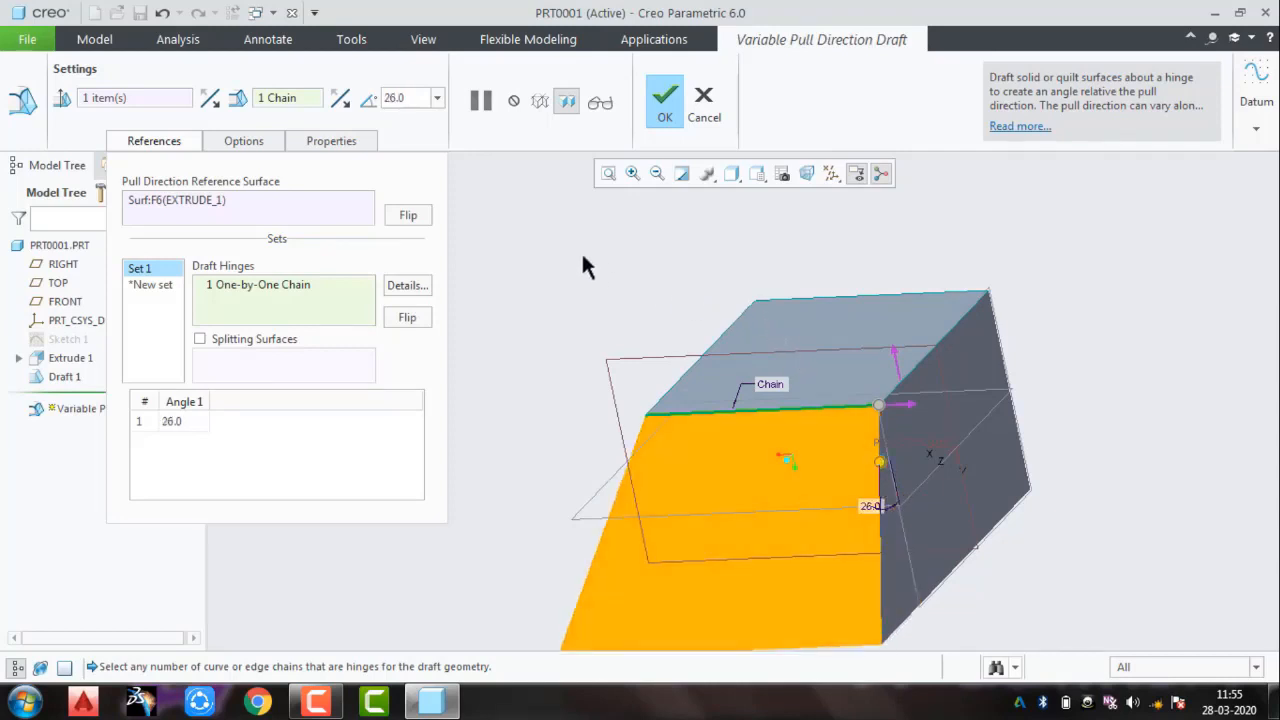
{"action": "left_click", "coordinate": [660, 100]}
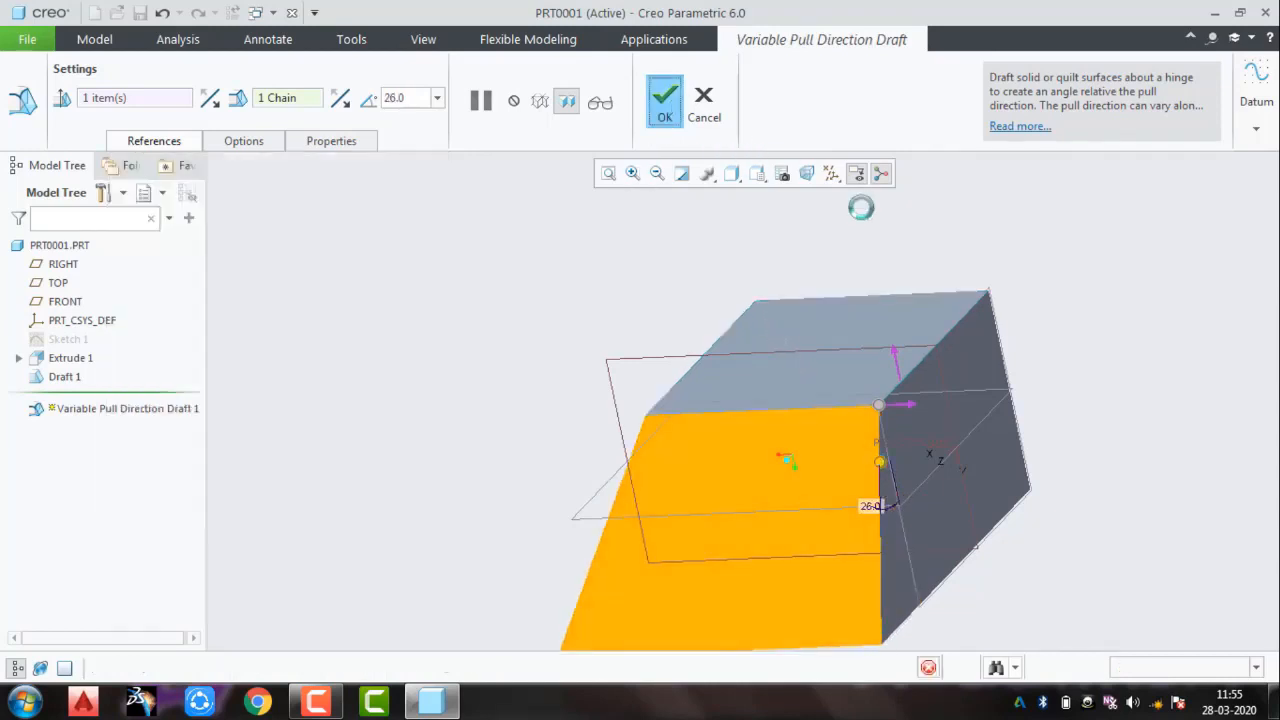
{"action": "middle_click_drag", "start_coordinate": [1069, 391], "coordinate": [1159, 382]}
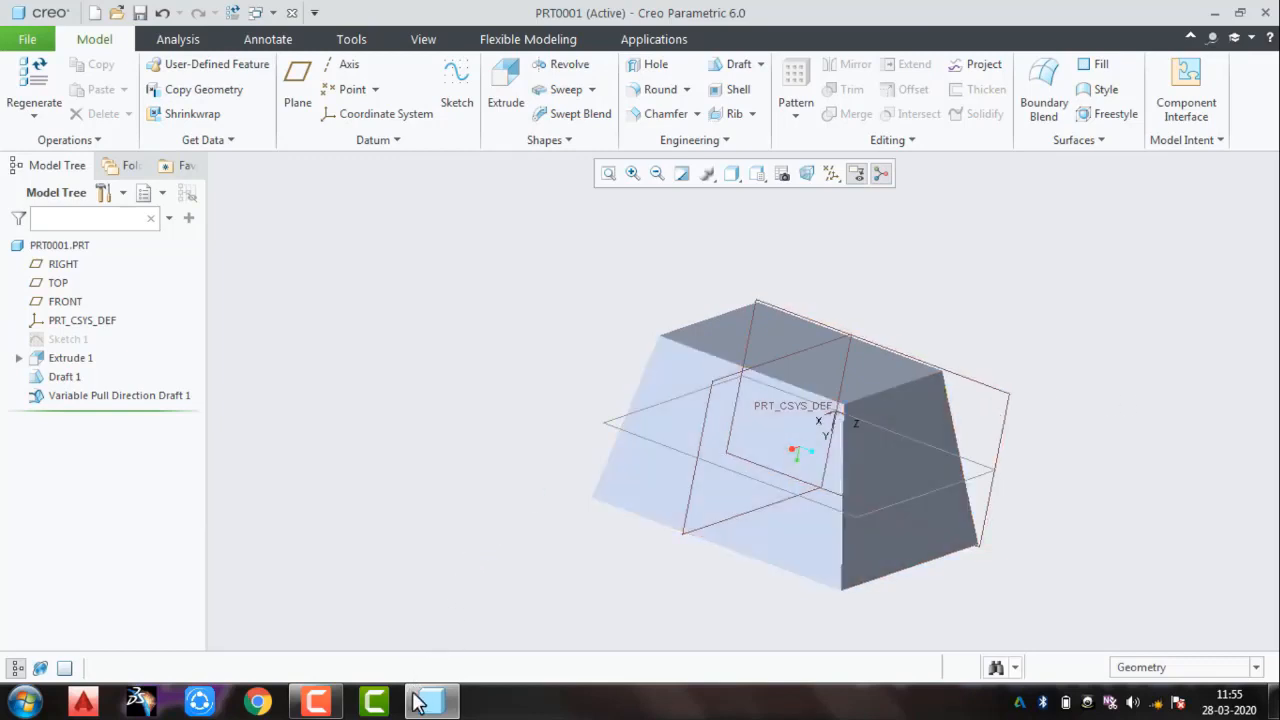
{"action": "mouse_move", "coordinate": [336, 703]}
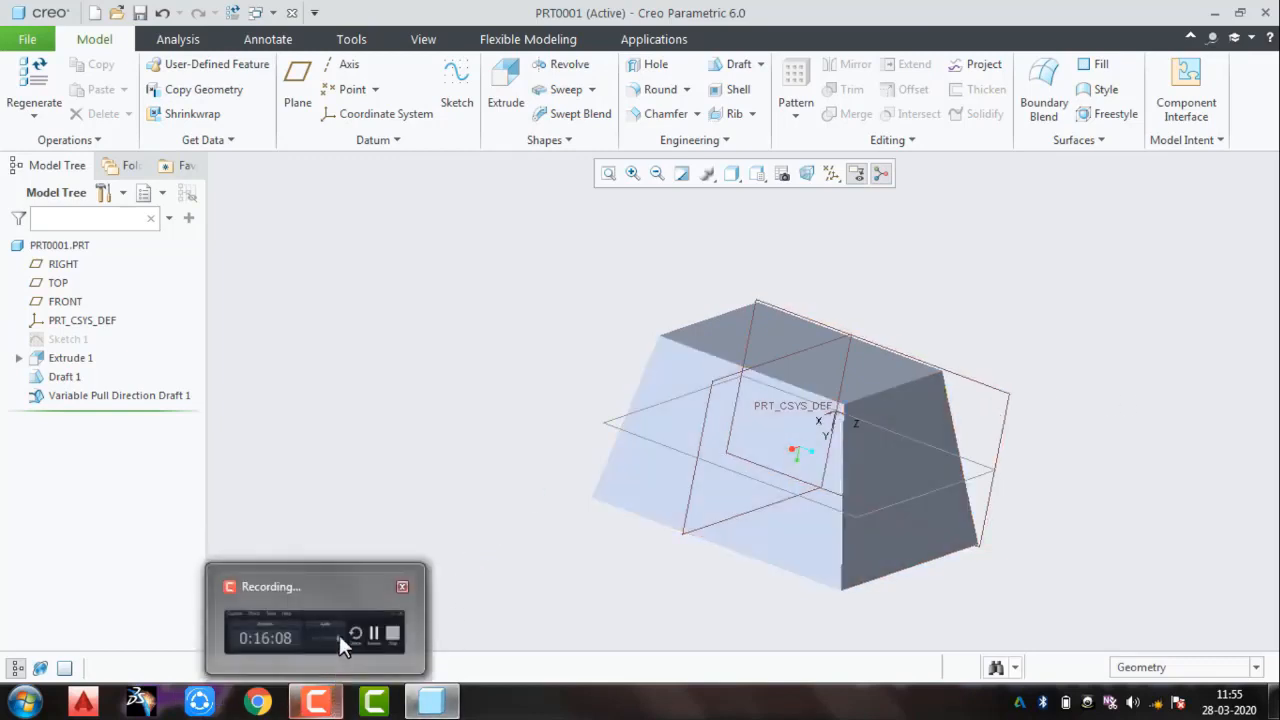
{"action": "left_click", "coordinate": [339, 635]}
{"action": "left_click", "coordinate": [1200, 618]}
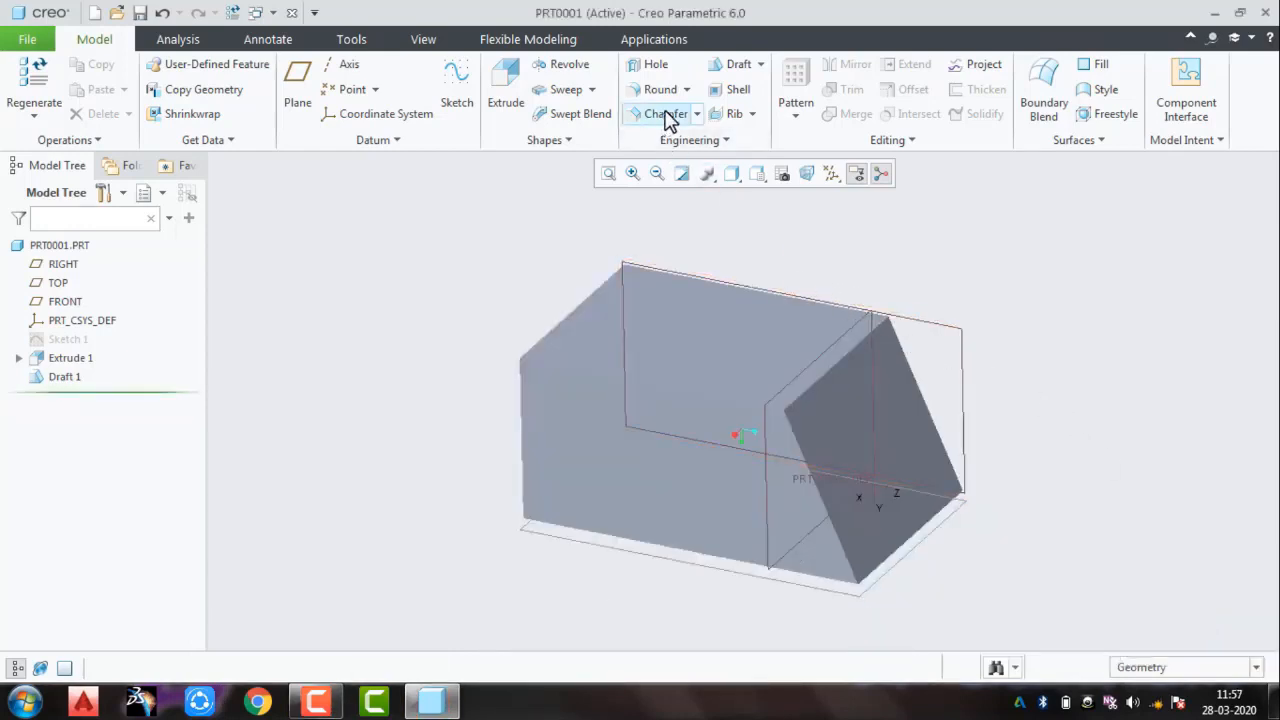
{"action": "left_click", "coordinate": [759, 66]}
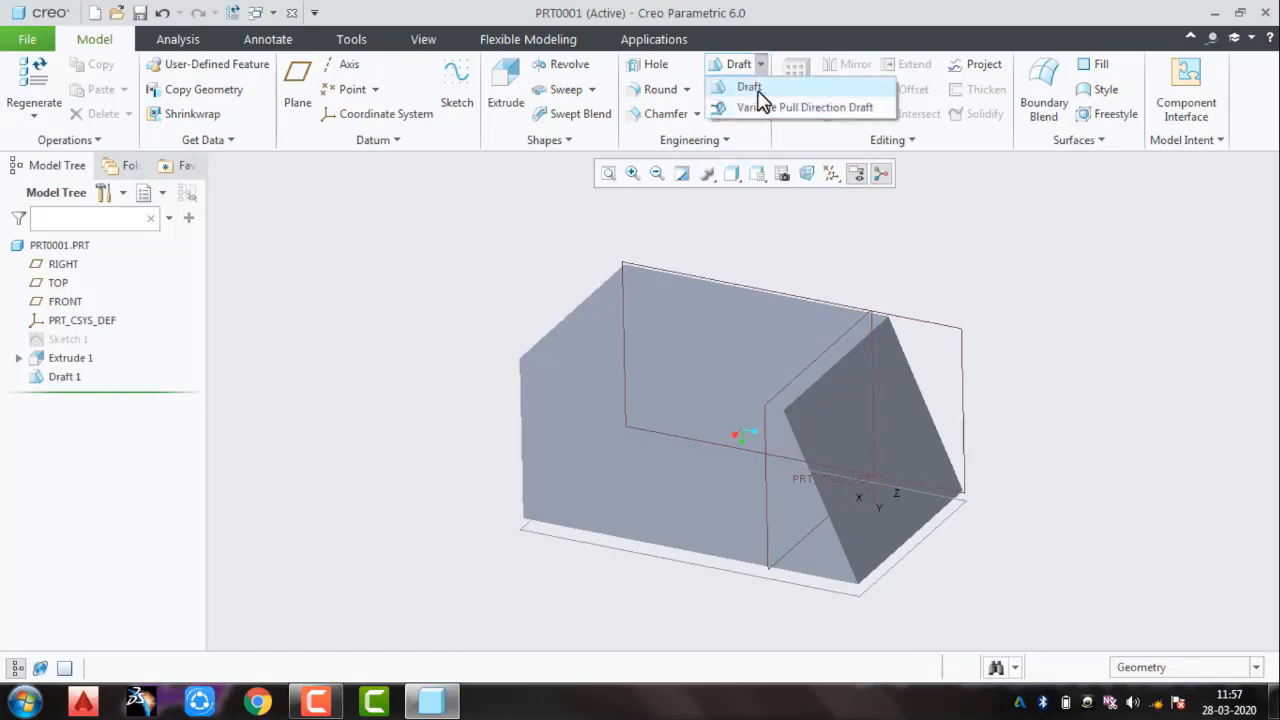
{"action": "left_click", "coordinate": [752, 88]}
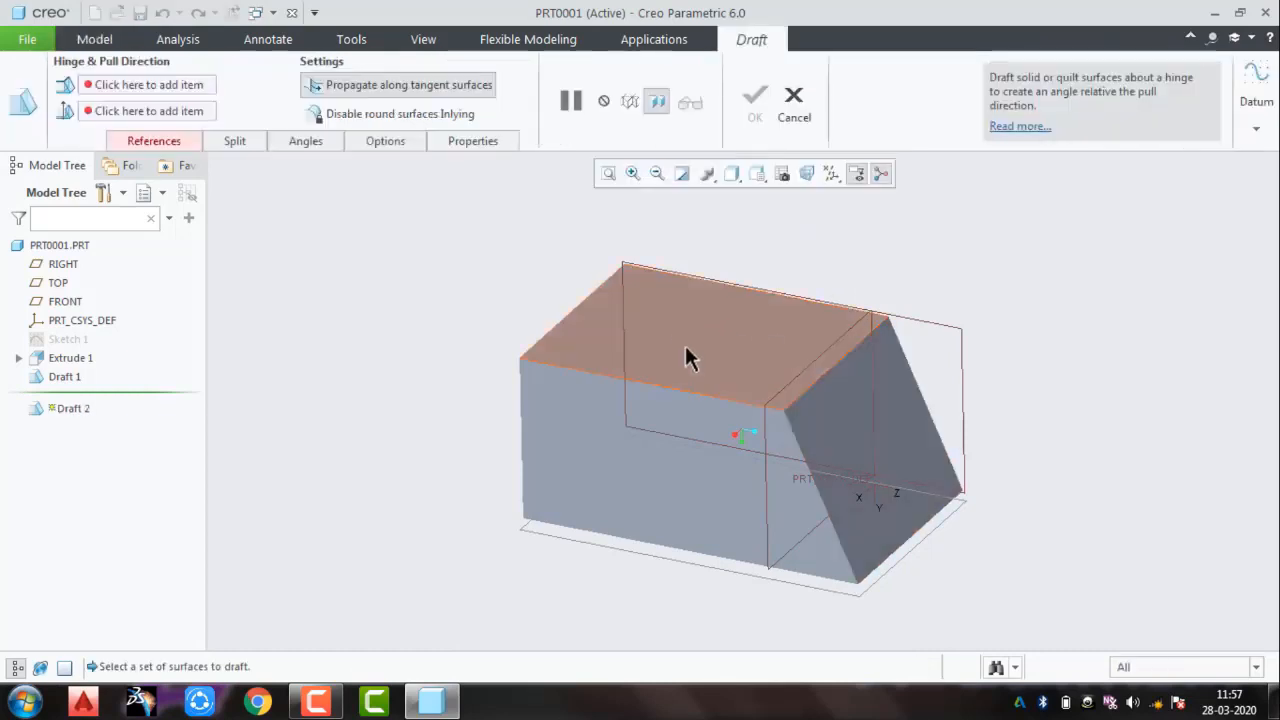
{"action": "left_click", "coordinate": [150, 140]}
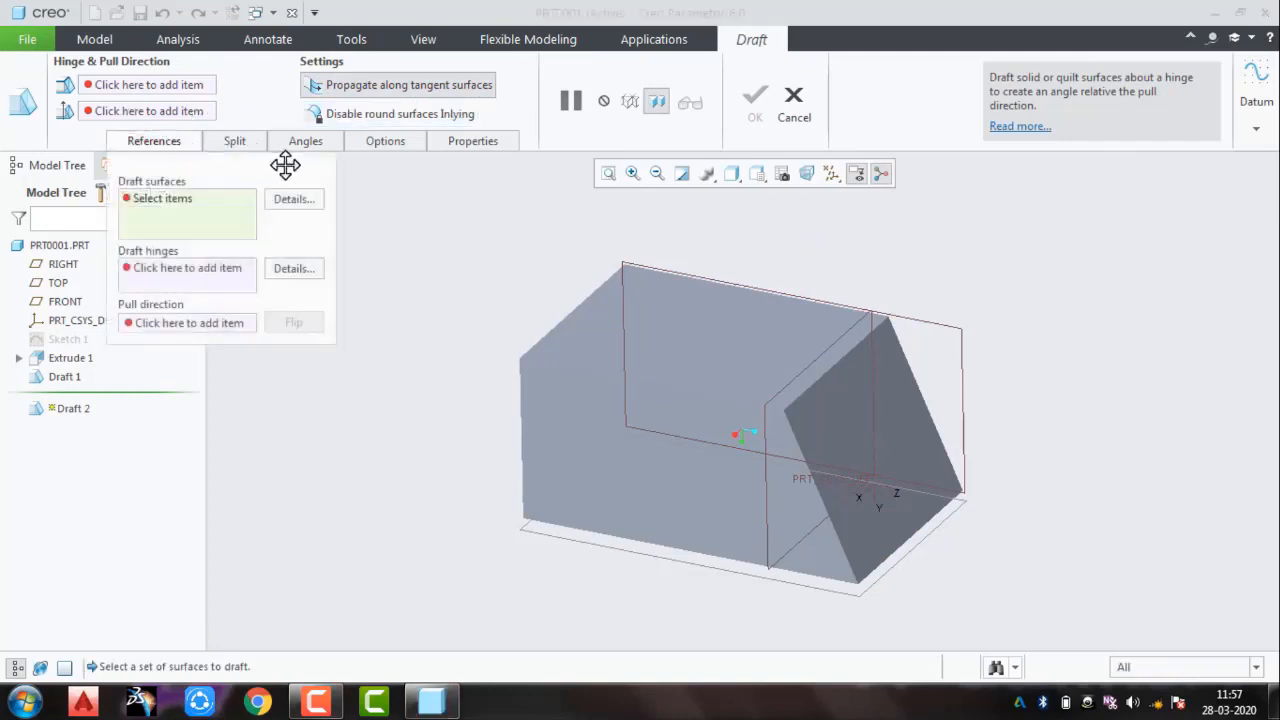
{"action": "left_click", "coordinate": [794, 97]}
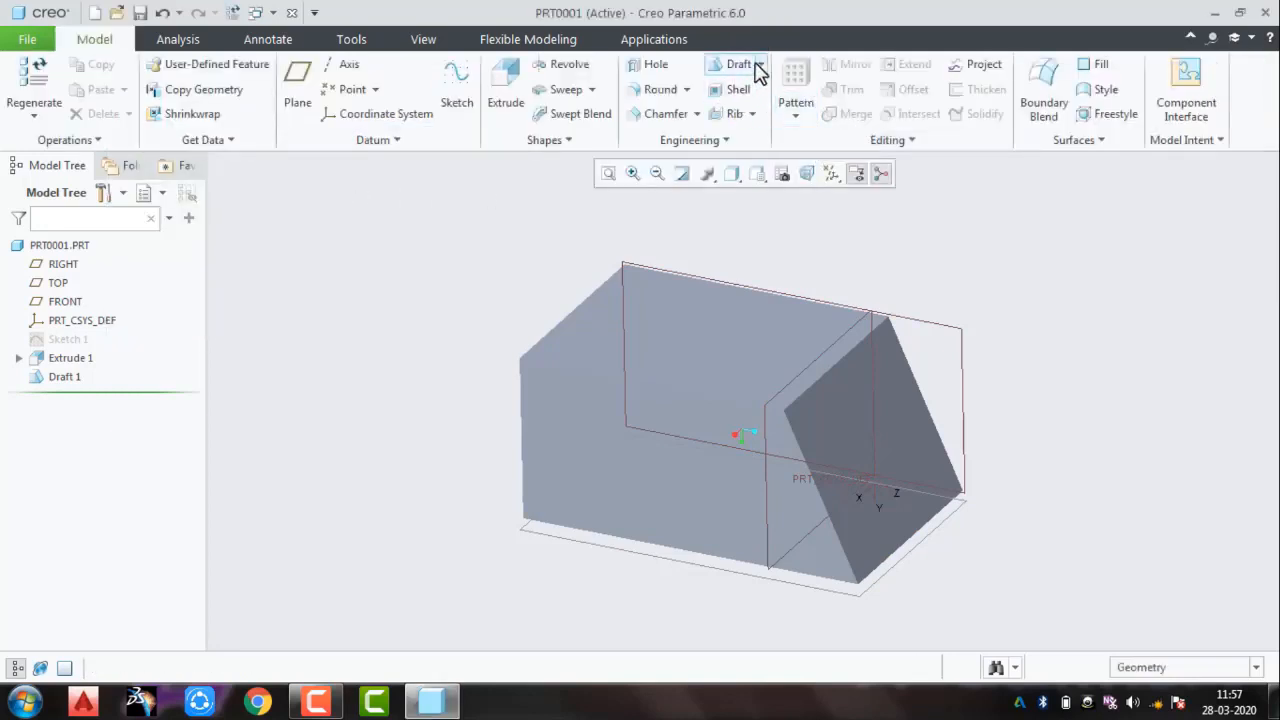
Step: Set up a 49-degree Variable Pull Direction Draft, with the upper face as pull reference and its long front edge as hinge
{"action": "left_click", "coordinate": [760, 64]}
{"action": "left_click", "coordinate": [770, 107]}
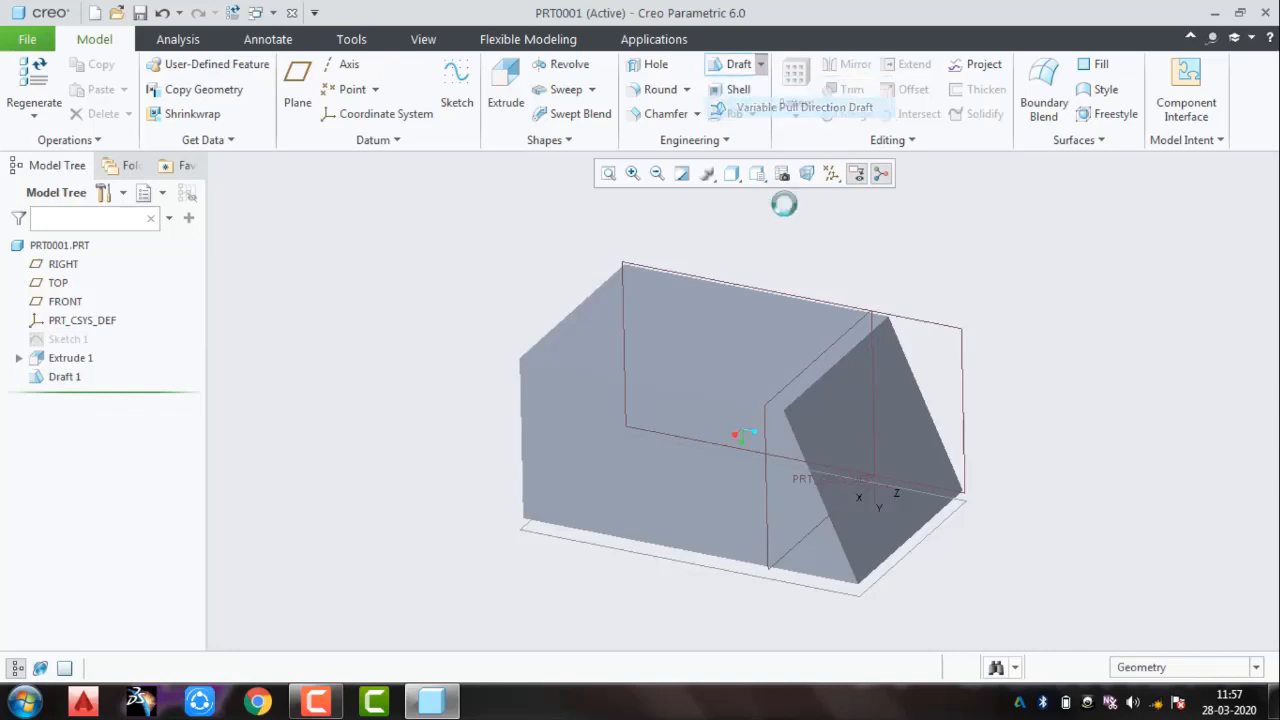
{"action": "left_click", "coordinate": [731, 322]}
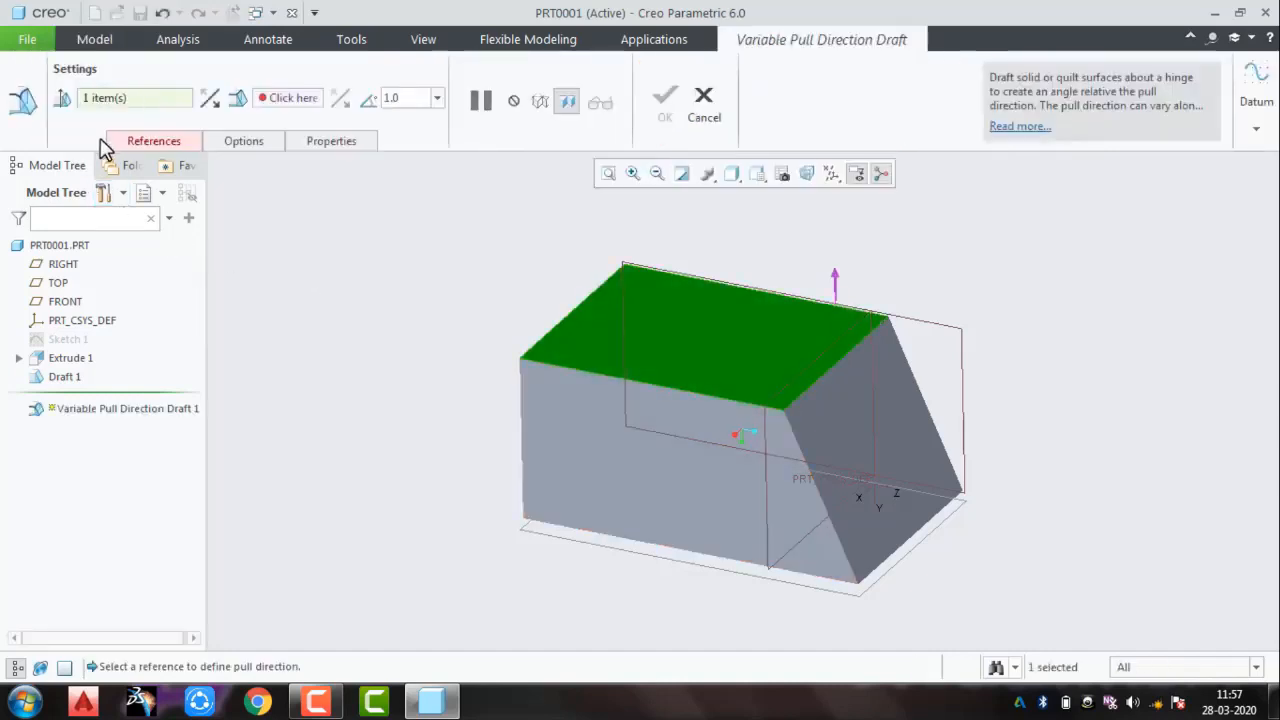
{"action": "left_click", "coordinate": [163, 144]}
{"action": "left_click", "coordinate": [232, 290]}
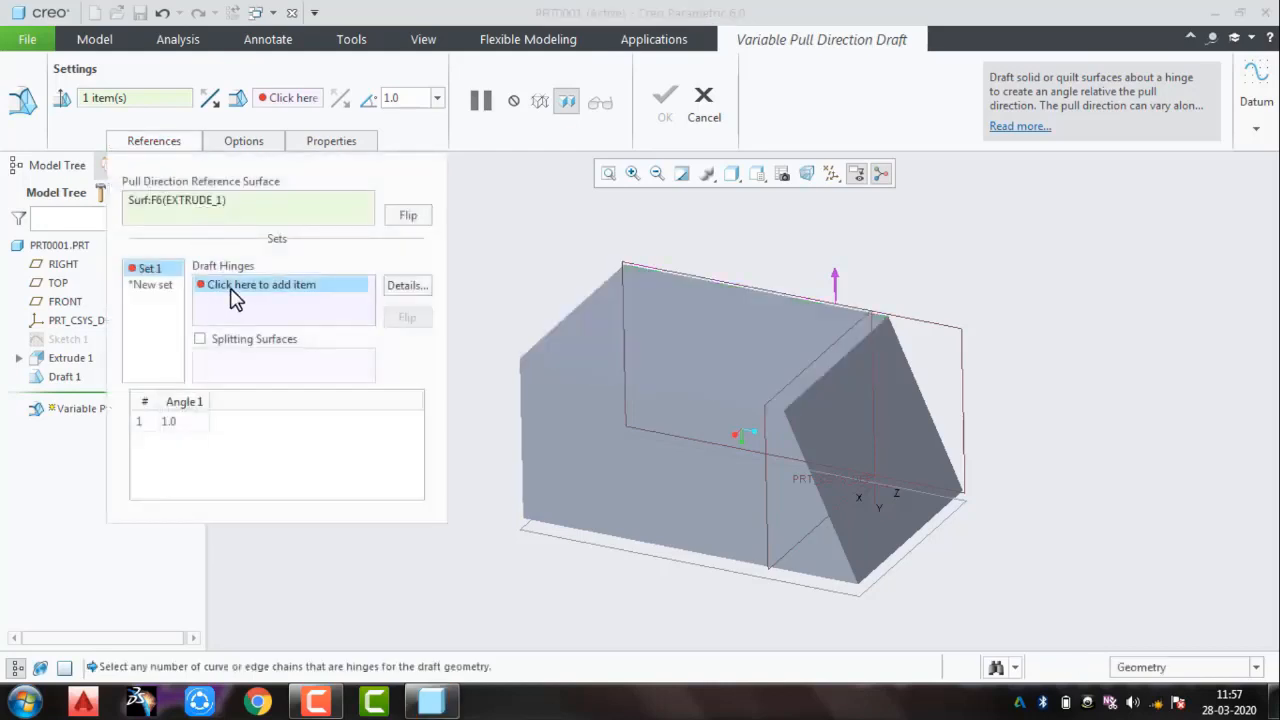
{"action": "left_click", "coordinate": [588, 382]}
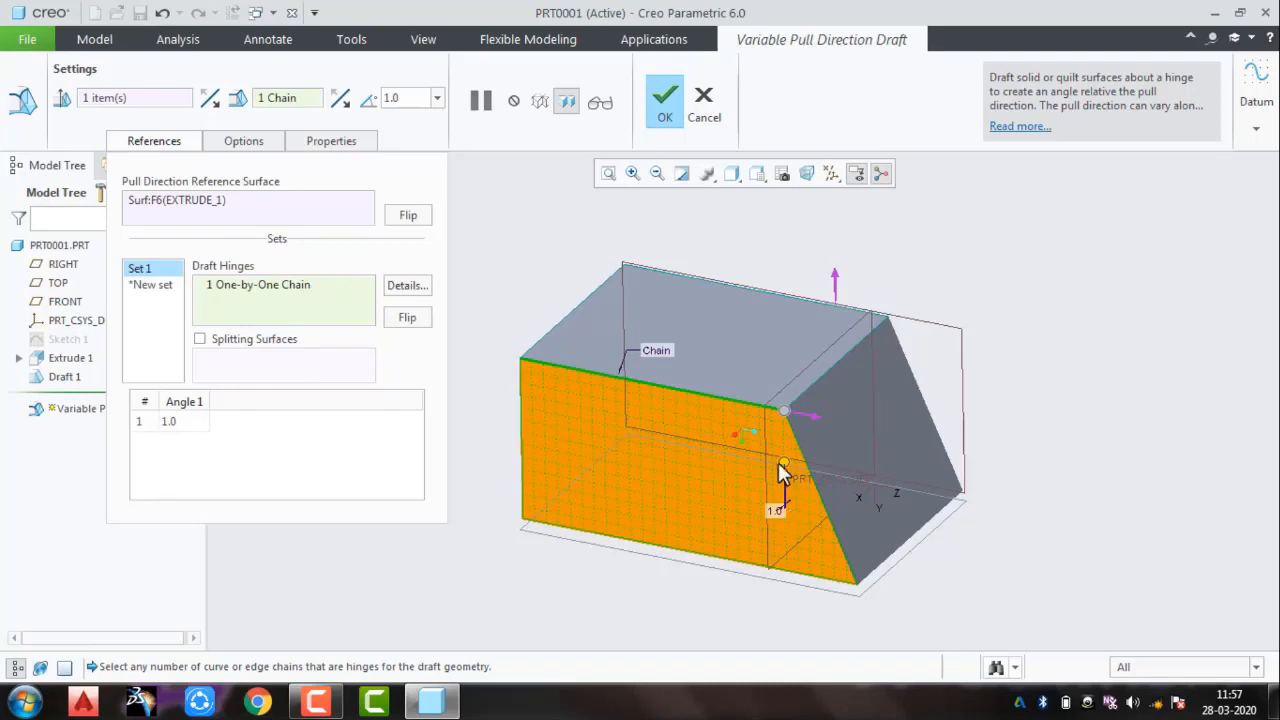
{"action": "left_click_drag", "start_coordinate": [783, 466], "coordinate": [743, 499]}
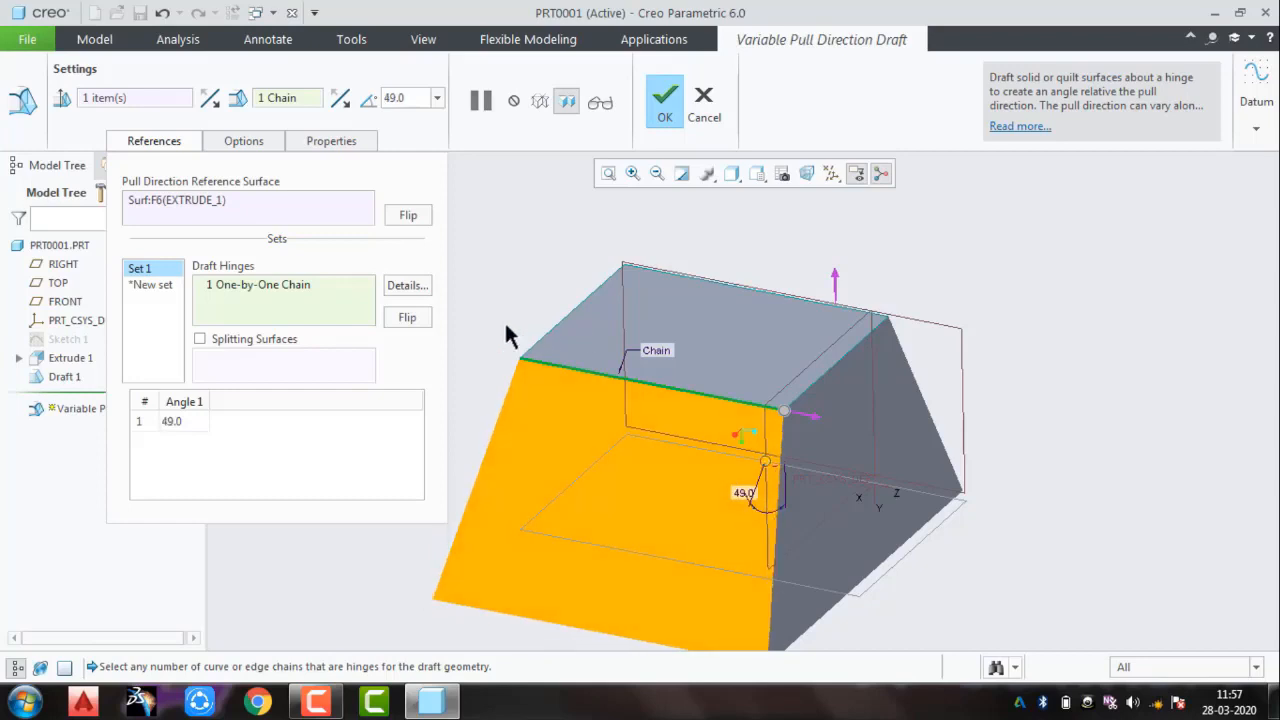
Step: Add two angle points to the Variable Pull Direction Draft, 0 degrees at the far end and 0 degrees at location 0.50, and complete it
{"action": "right_click", "coordinate": [191, 428]}
{"action": "left_click", "coordinate": [232, 436]}
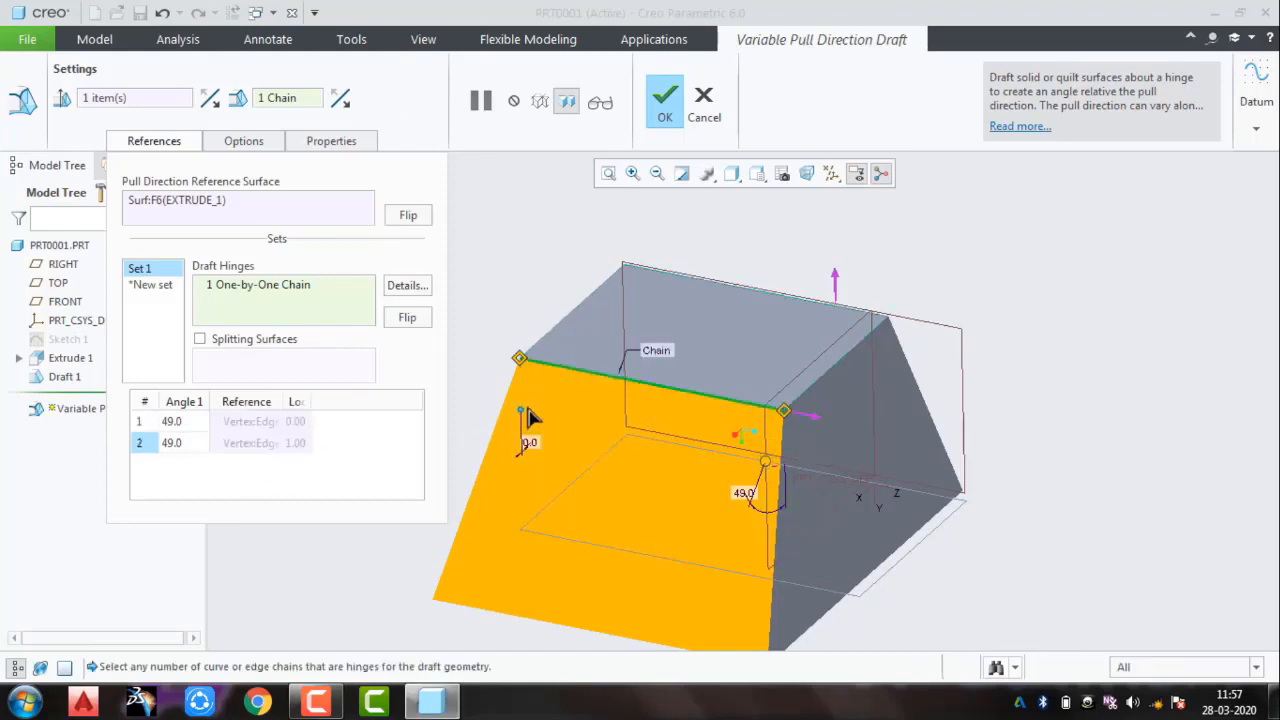
{"action": "mouse_move", "coordinate": [528, 410]}
{"action": "left_mouse_down"}
{"action": "mouse_move", "coordinate": [514, 440]}
{"action": "mouse_move", "coordinate": [514, 426]}
{"action": "left_mouse_up"}
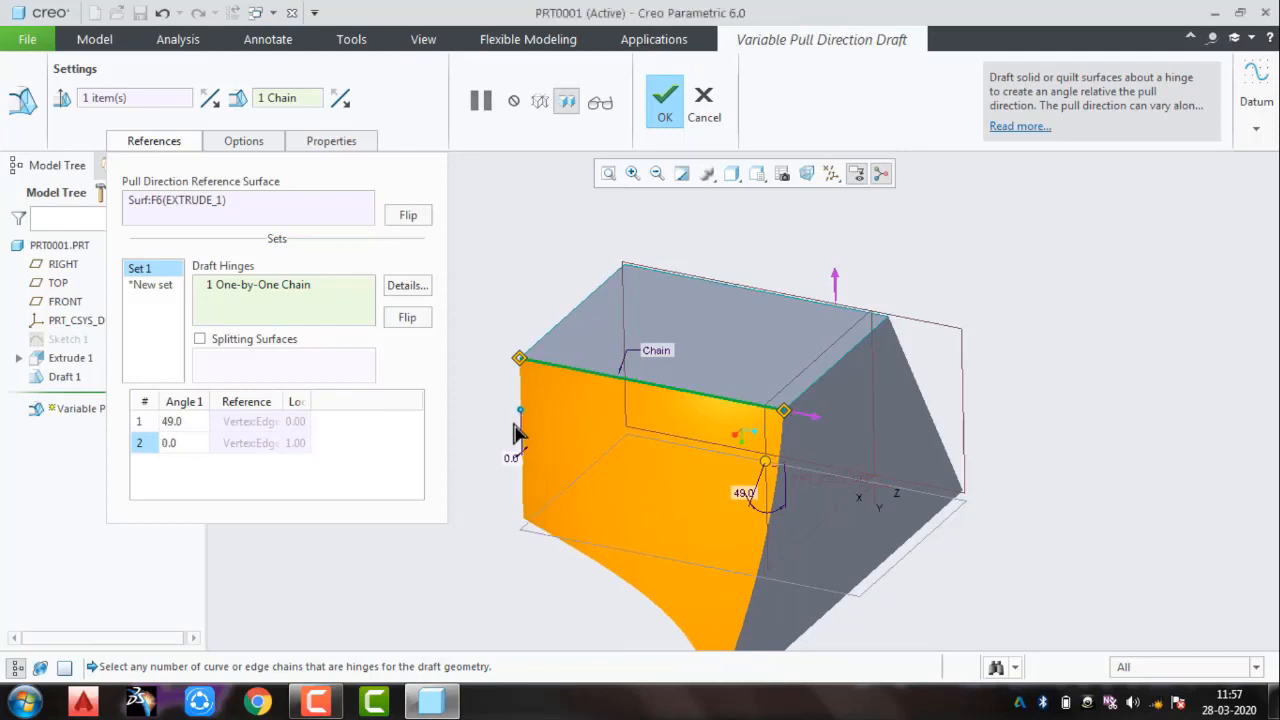
{"action": "right_click", "coordinate": [262, 450]}
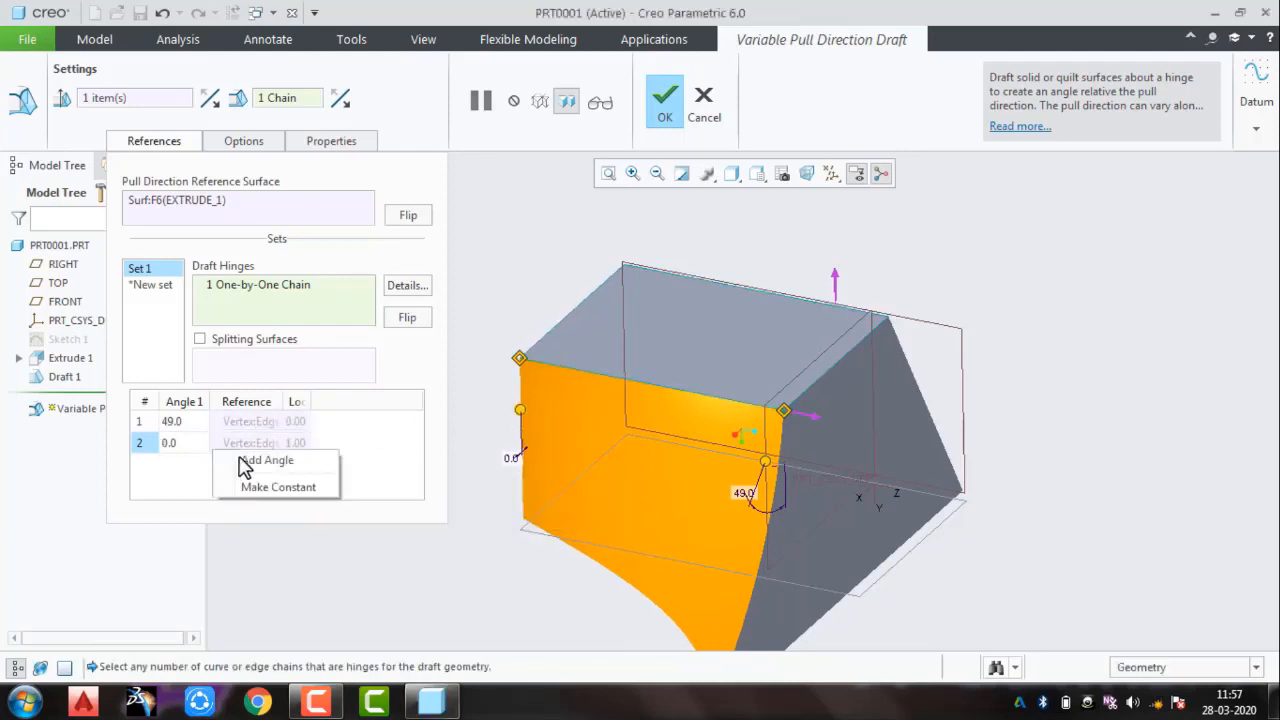
{"action": "left_click", "coordinate": [267, 460]}
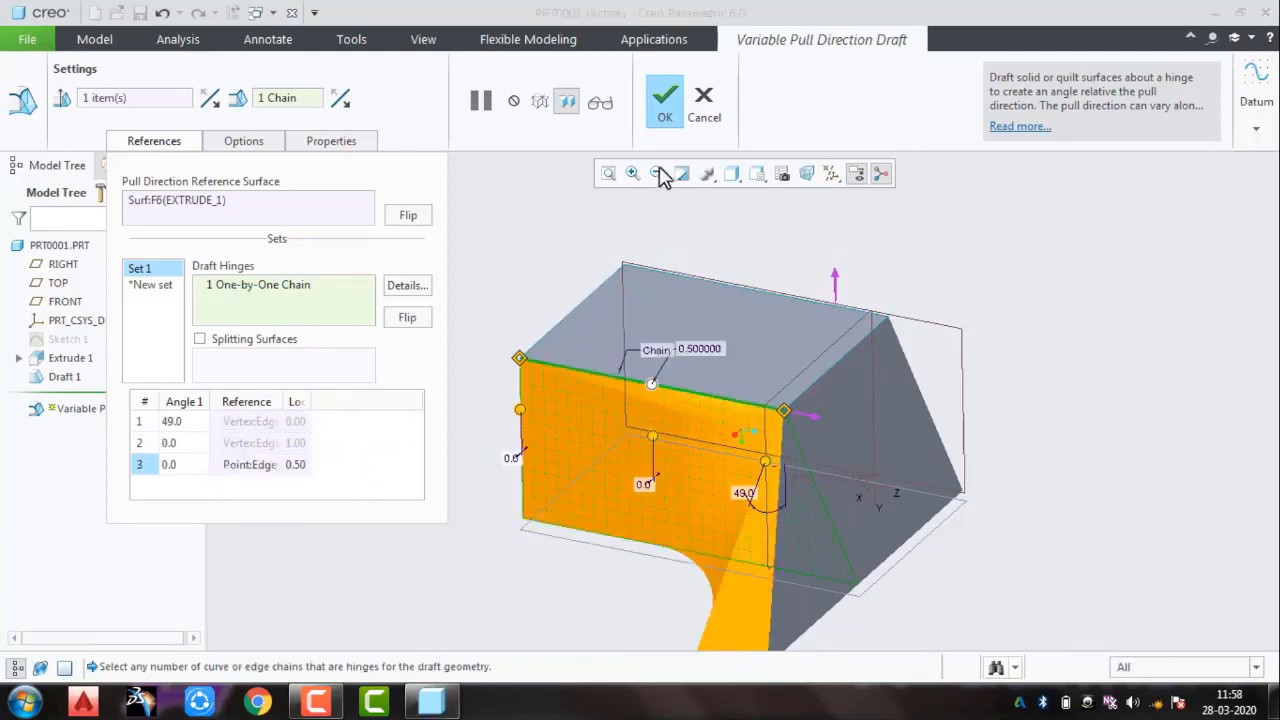
{"action": "left_click", "coordinate": [666, 117]}
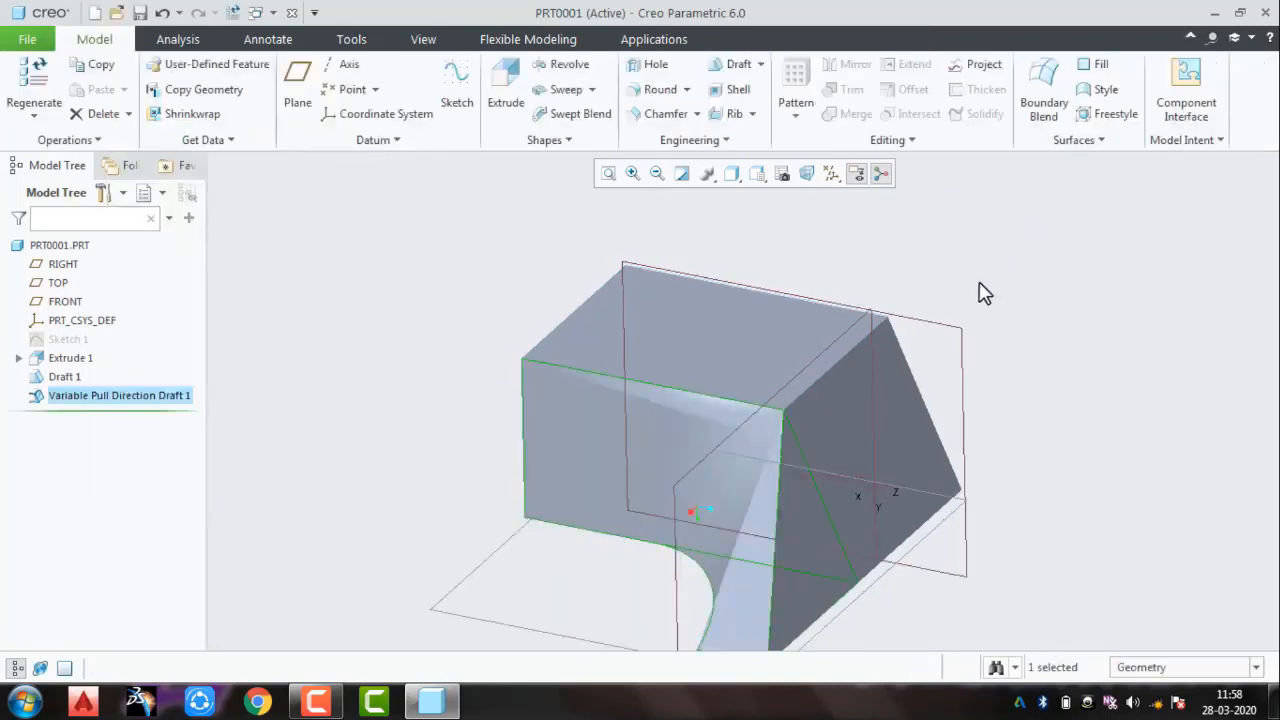
{"action": "middle_click_drag", "start_coordinate": [980, 291], "coordinate": [930, 252]}
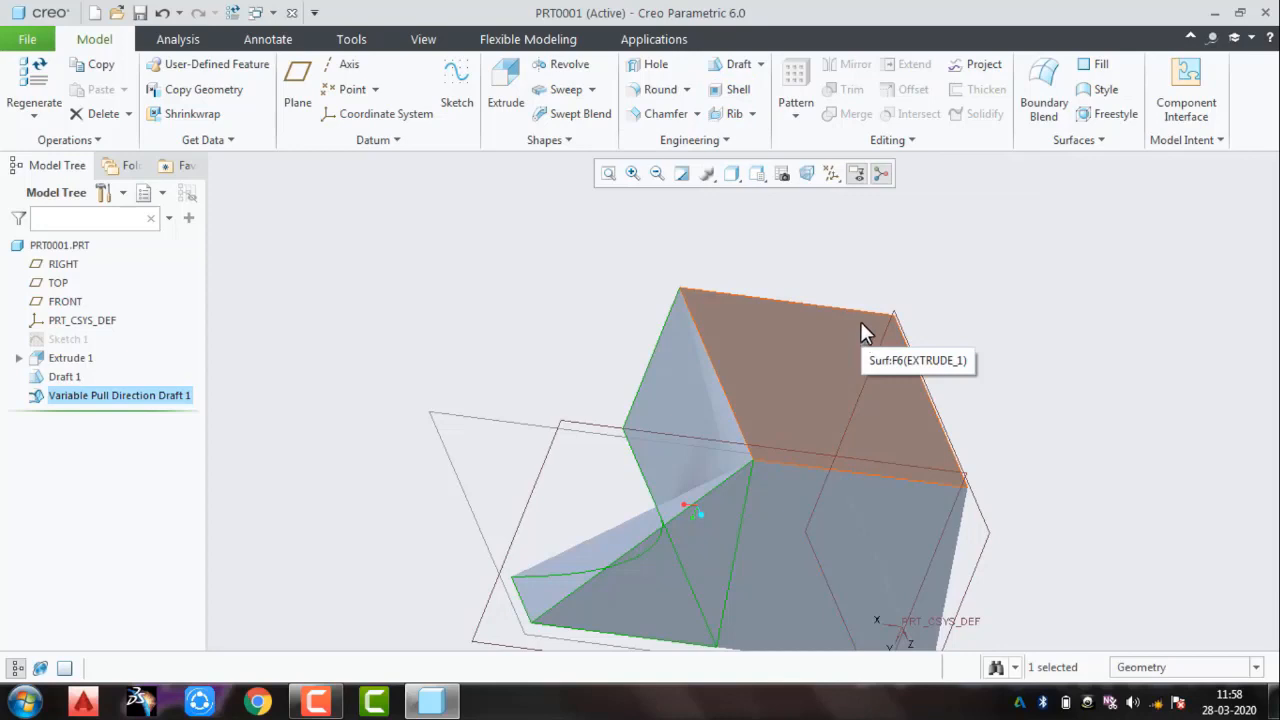
Step: Undo the drafts, the extrusion and the sketch until only the default datum features remain
{"action": "key", "text": "ctrl+z"}
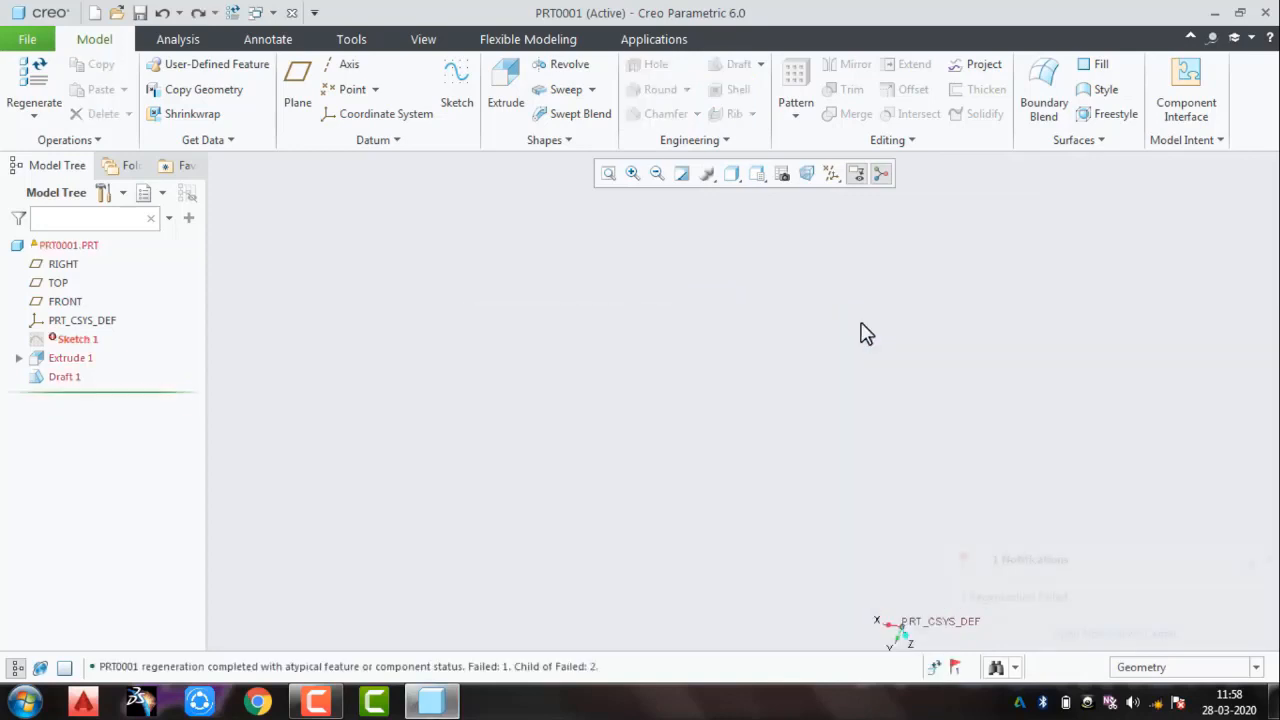
{"action": "key", "text": "ctrl+z"}
{"action": "key", "text": "ctrl+z"}
{"action": "key", "text": "ctrl+z"}
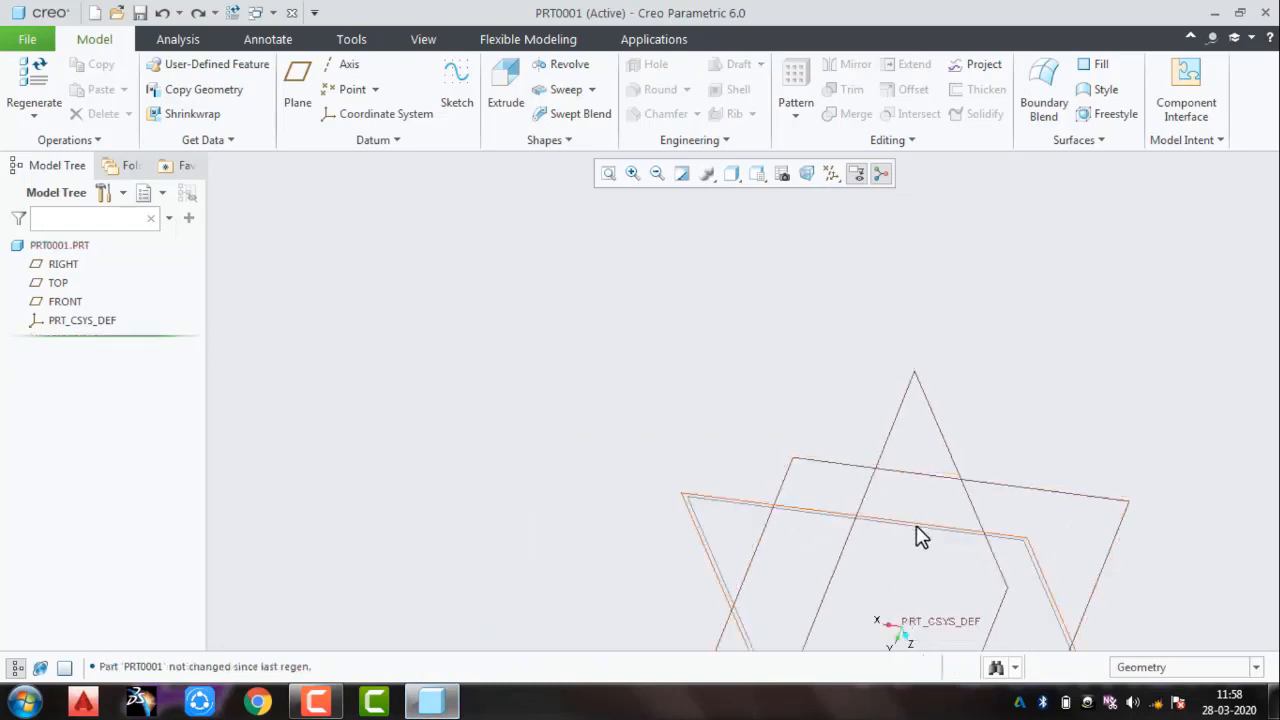
Step: Sketch a center rectangle about the origin on the TOP plane, nearly as large as the plane's outline
{"action": "left_click", "coordinate": [917, 525]}
{"action": "left_click", "coordinate": [930, 441]}
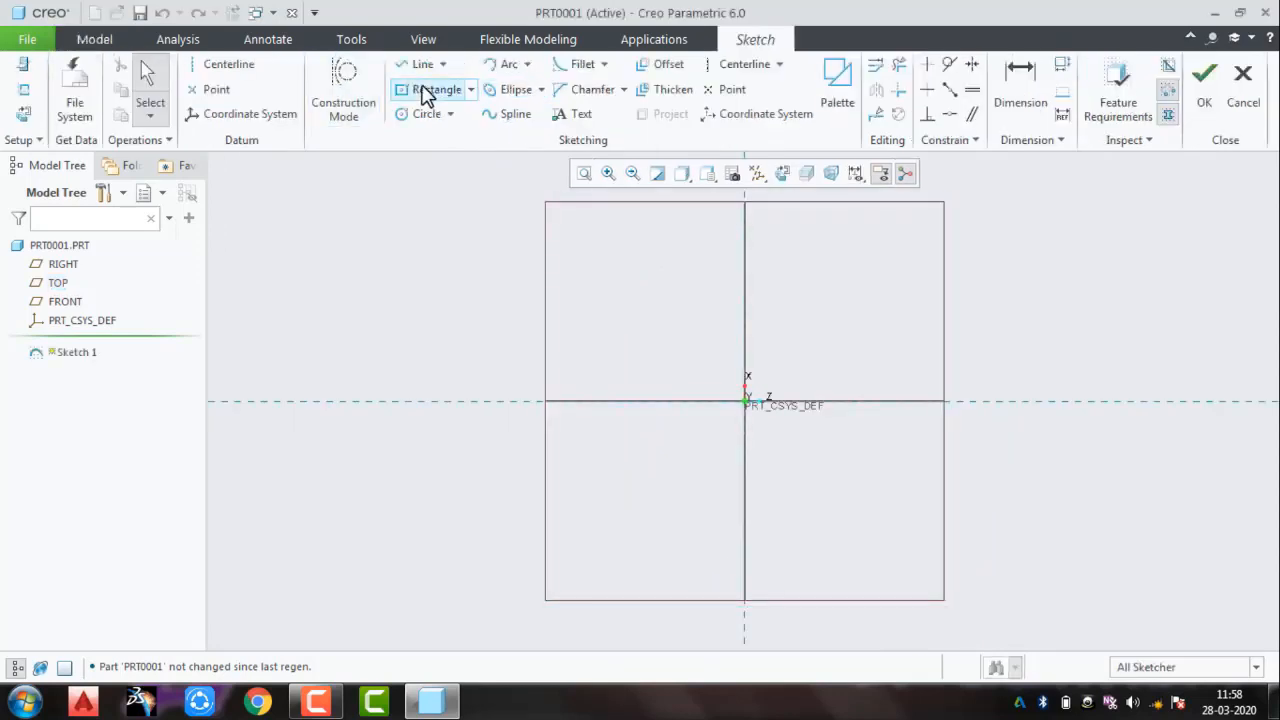
{"action": "left_click", "coordinate": [428, 89]}
{"action": "left_click", "coordinate": [746, 399]}
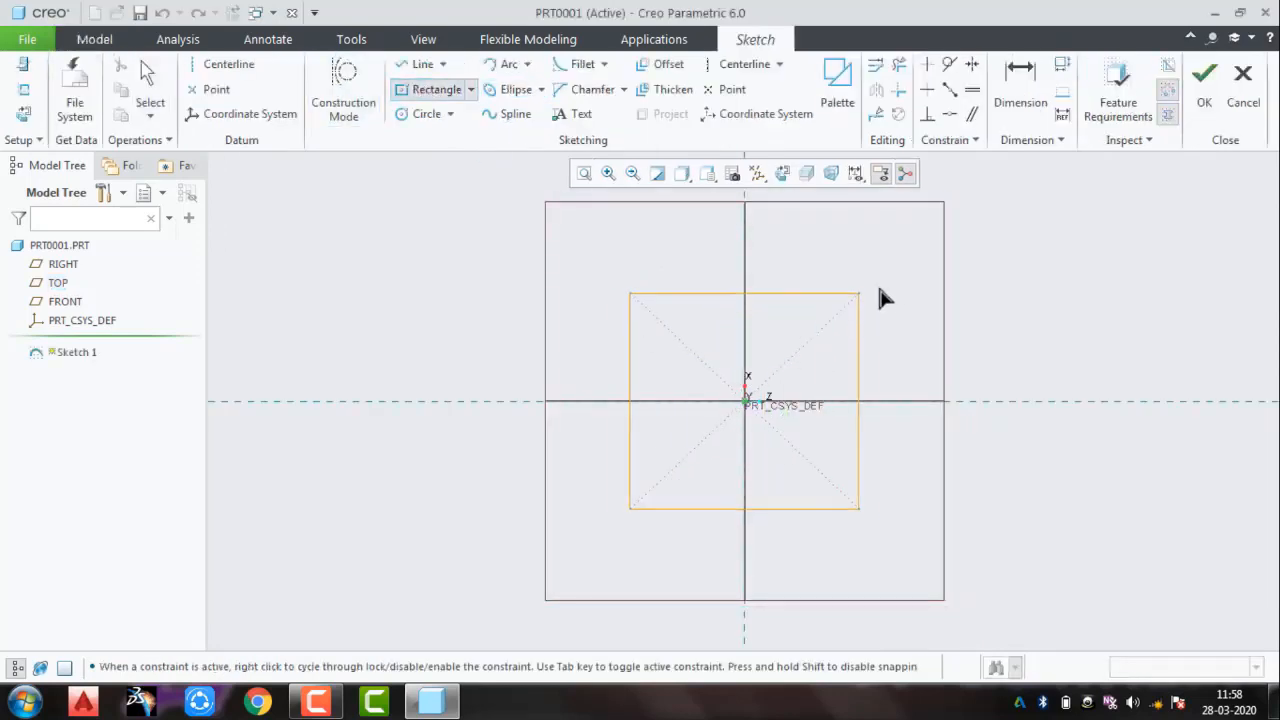
{"action": "middle_click", "coordinate": [1013, 281]}
{"action": "left_click", "coordinate": [1206, 103]}
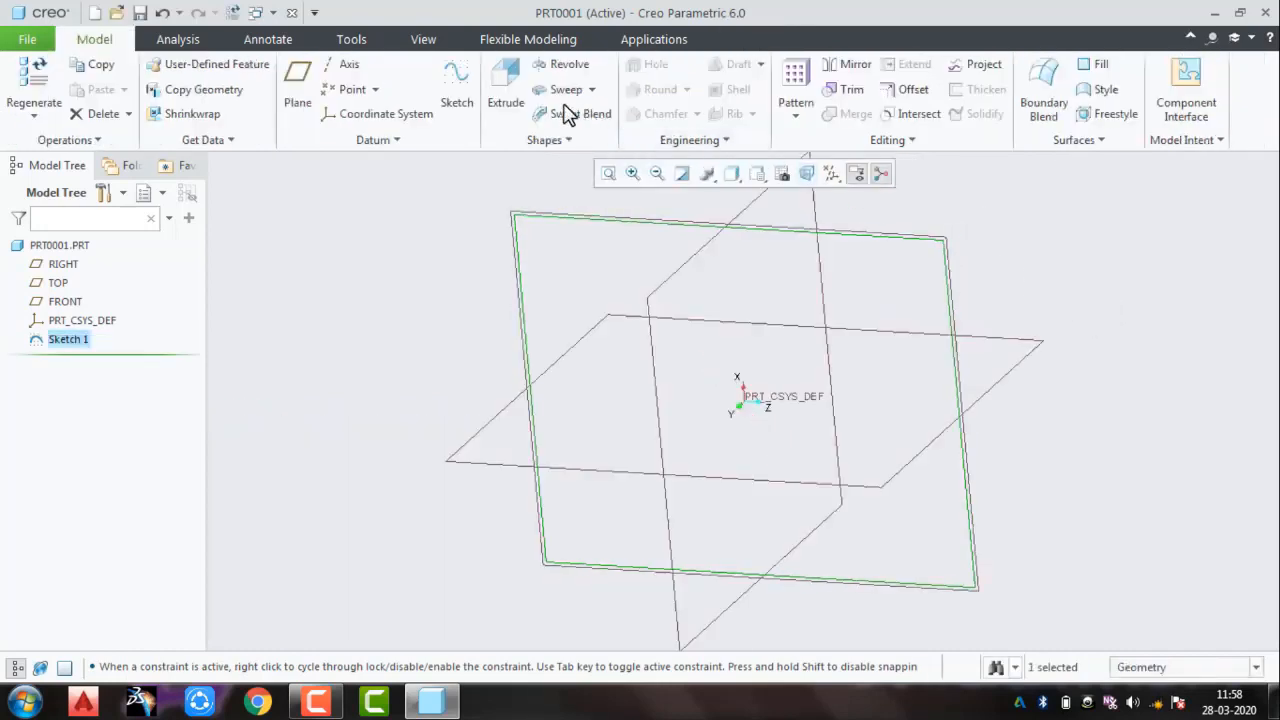
Step: Extrude the rectangle as a solid block with a depth of 399.18
{"action": "left_click", "coordinate": [506, 90]}
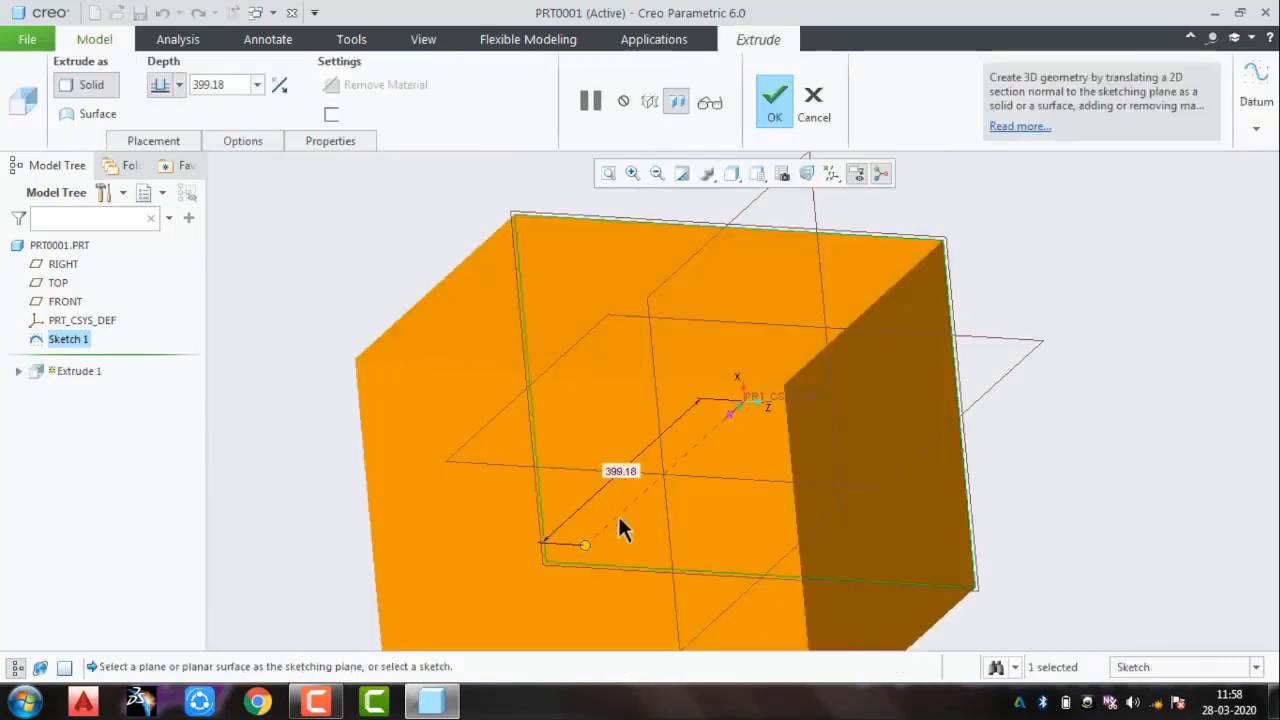
{"action": "left_click", "coordinate": [772, 104]}
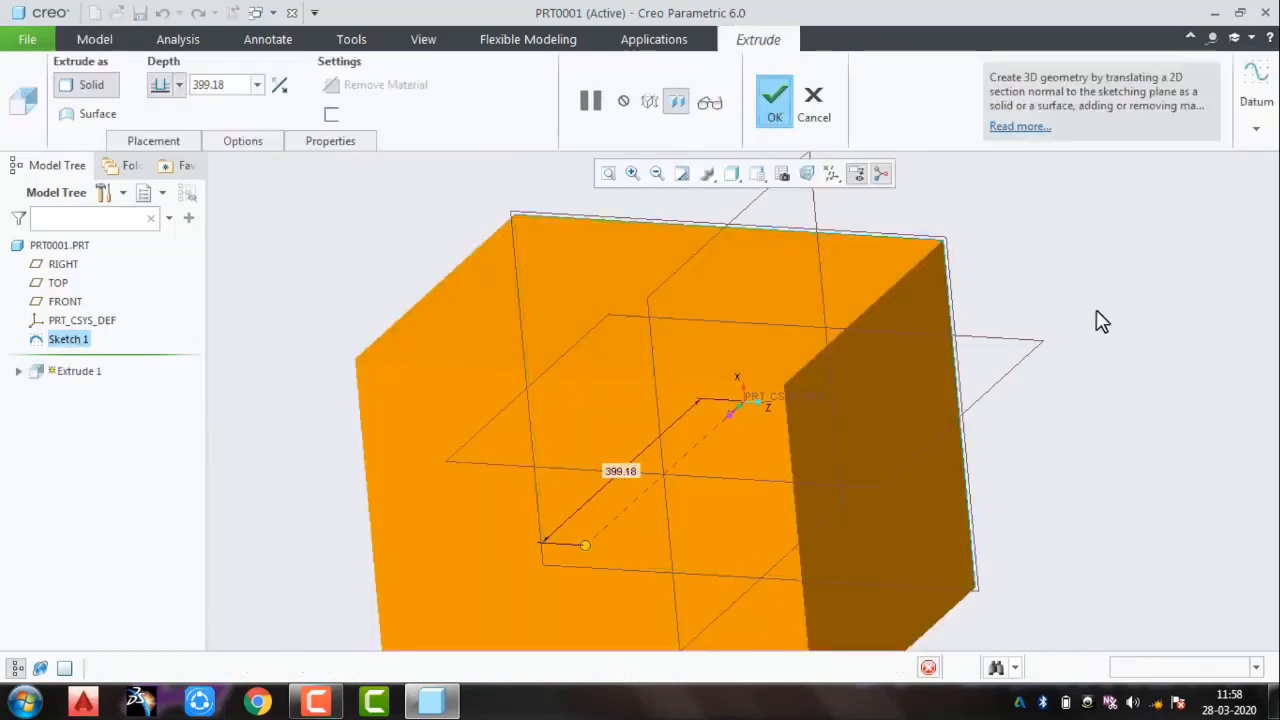
{"action": "scroll", "coordinate": [1097, 340], "scroll_direction": "up", "scroll_amount": 2}
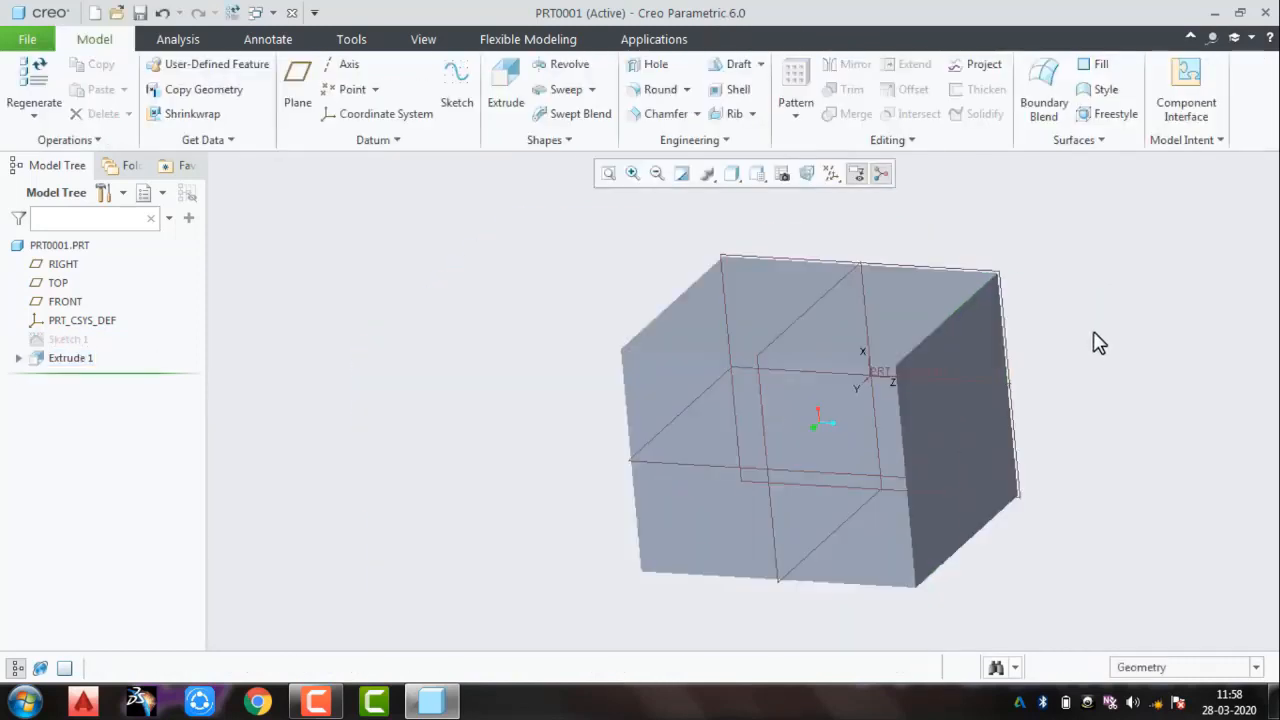
Step: Shell the block with a wall thickness of 8.68, removing the end face opposite the sketch plane
{"action": "left_click", "coordinate": [732, 92]}
{"action": "left_click", "coordinate": [709, 450]}
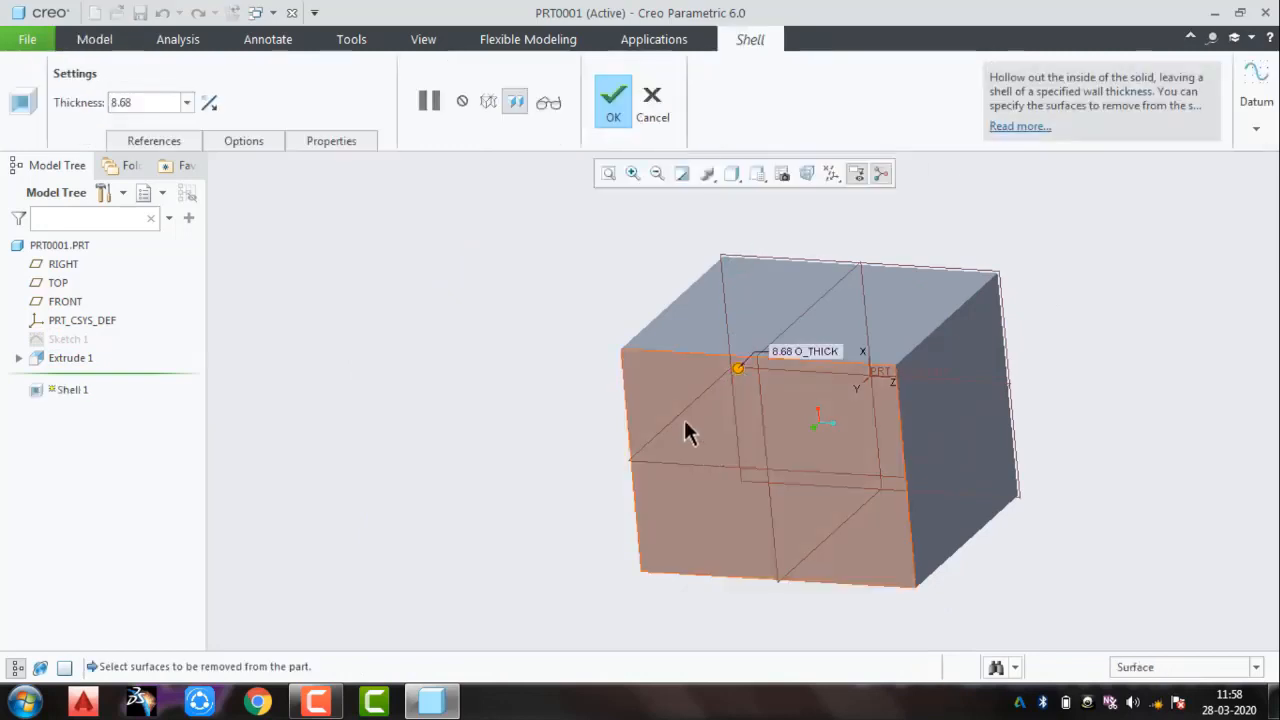
{"action": "left_click", "coordinate": [684, 430]}
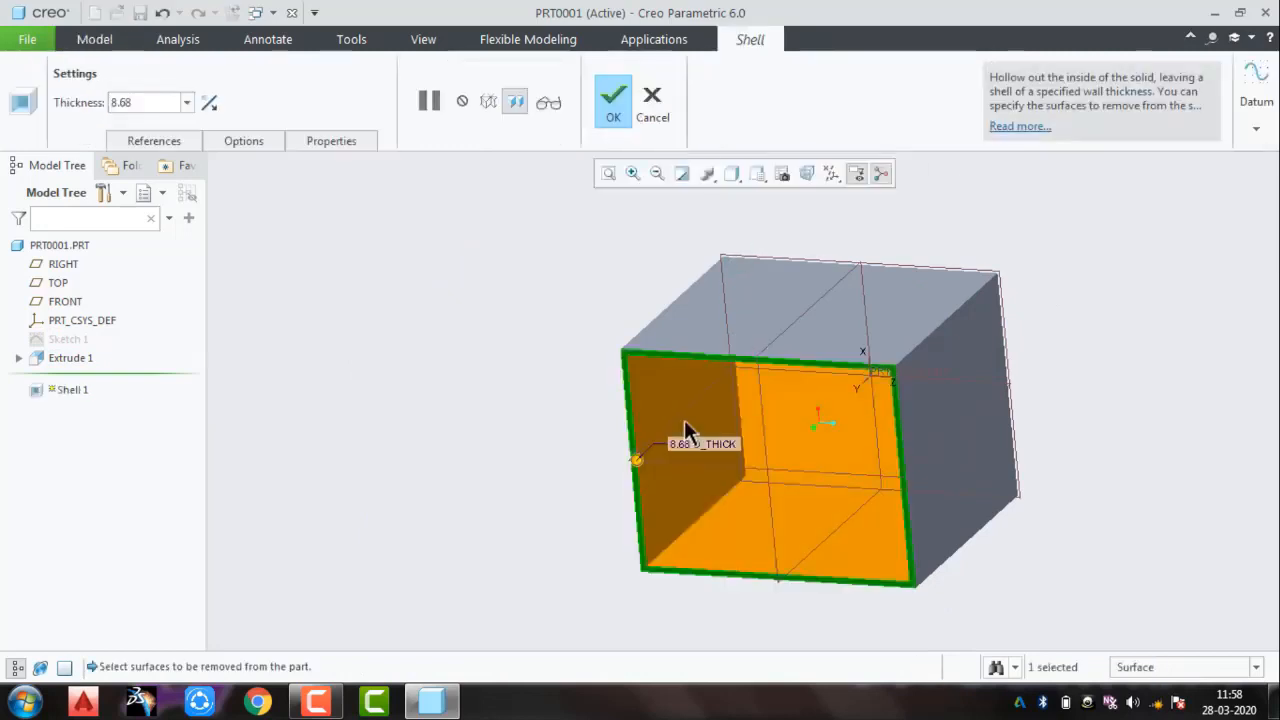
{"action": "left_click", "coordinate": [612, 100]}
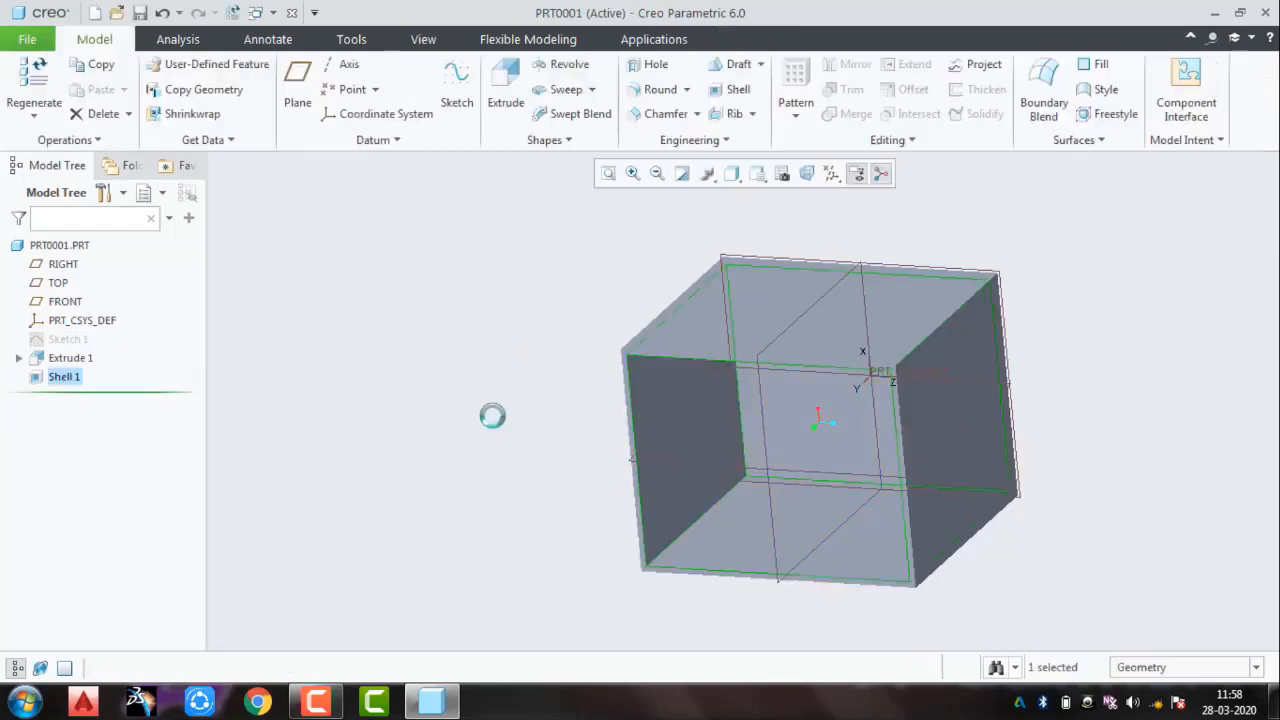
{"action": "middle_click_drag", "start_coordinate": [530, 447], "coordinate": [562, 360]}
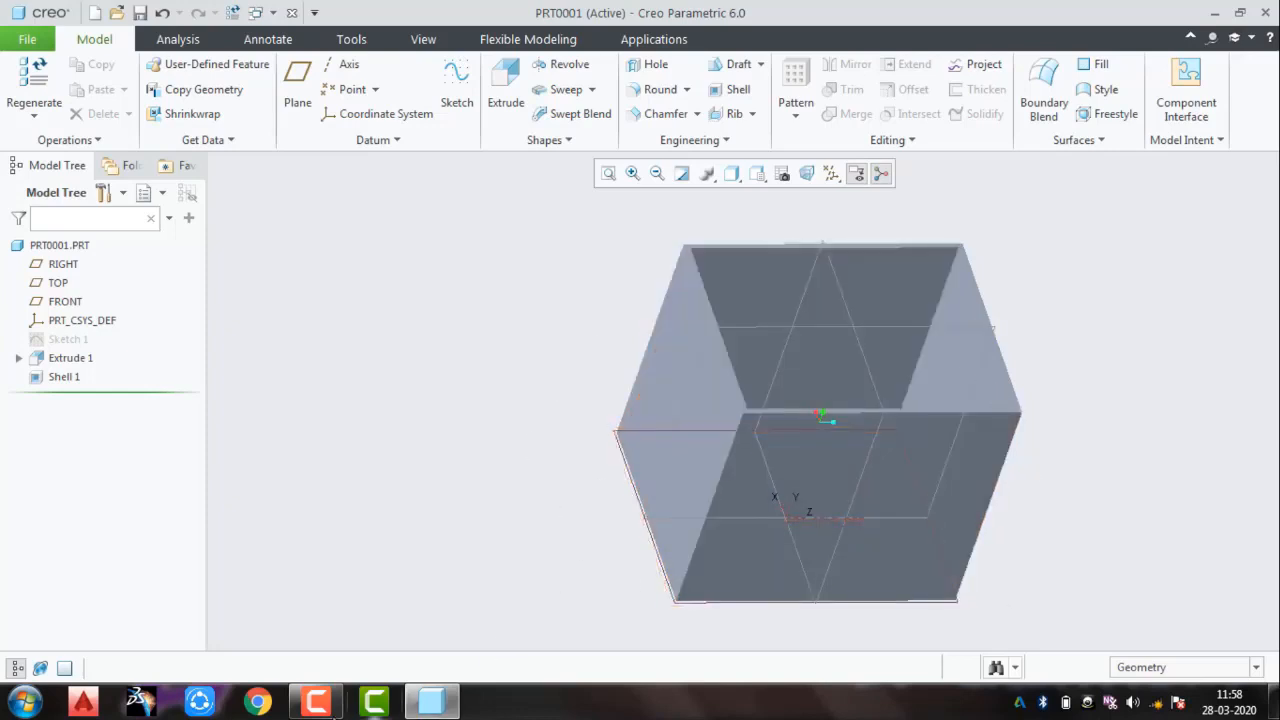
{"action": "mouse_move", "coordinate": [330, 708]}
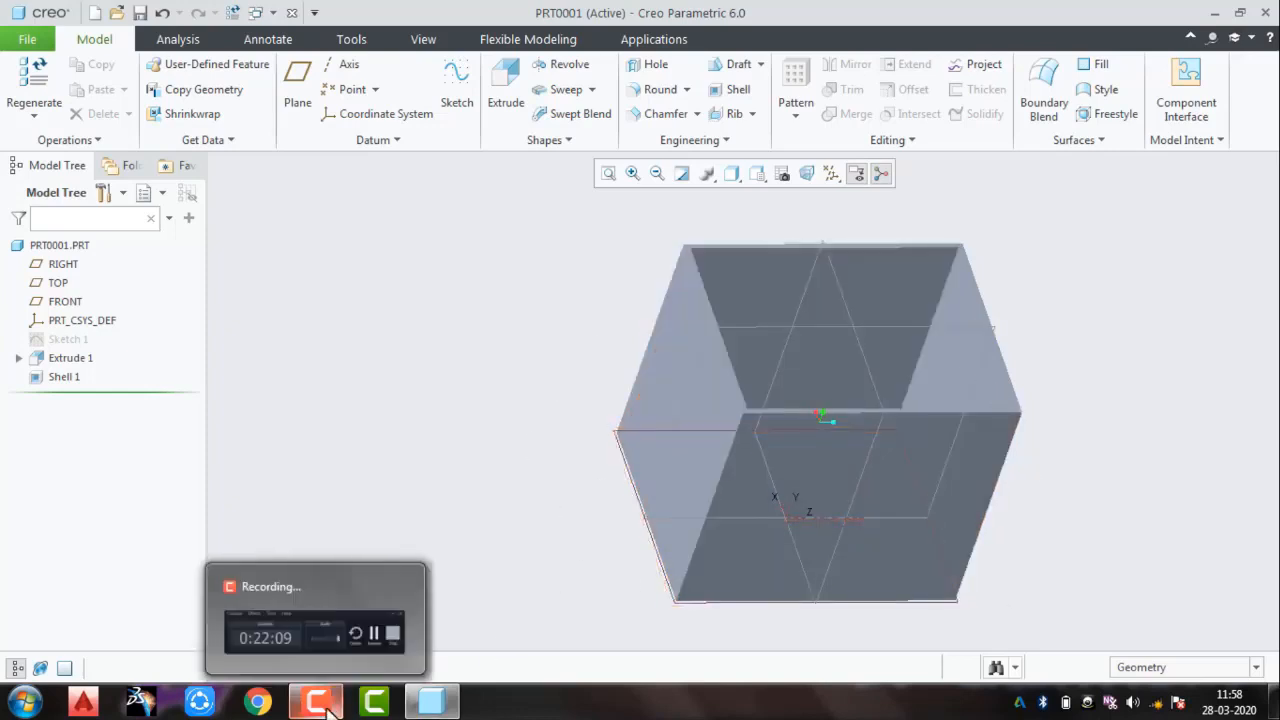
{"action": "left_click", "coordinate": [304, 595]}
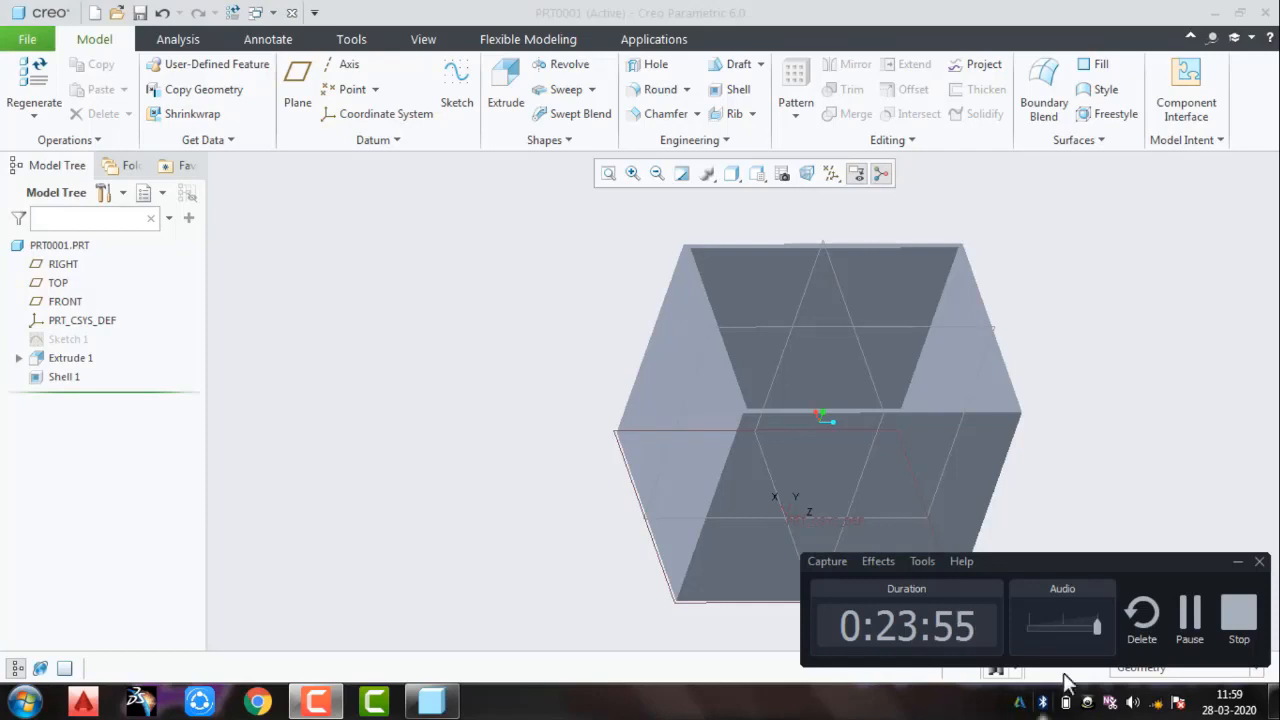
{"action": "left_click", "coordinate": [1238, 563]}
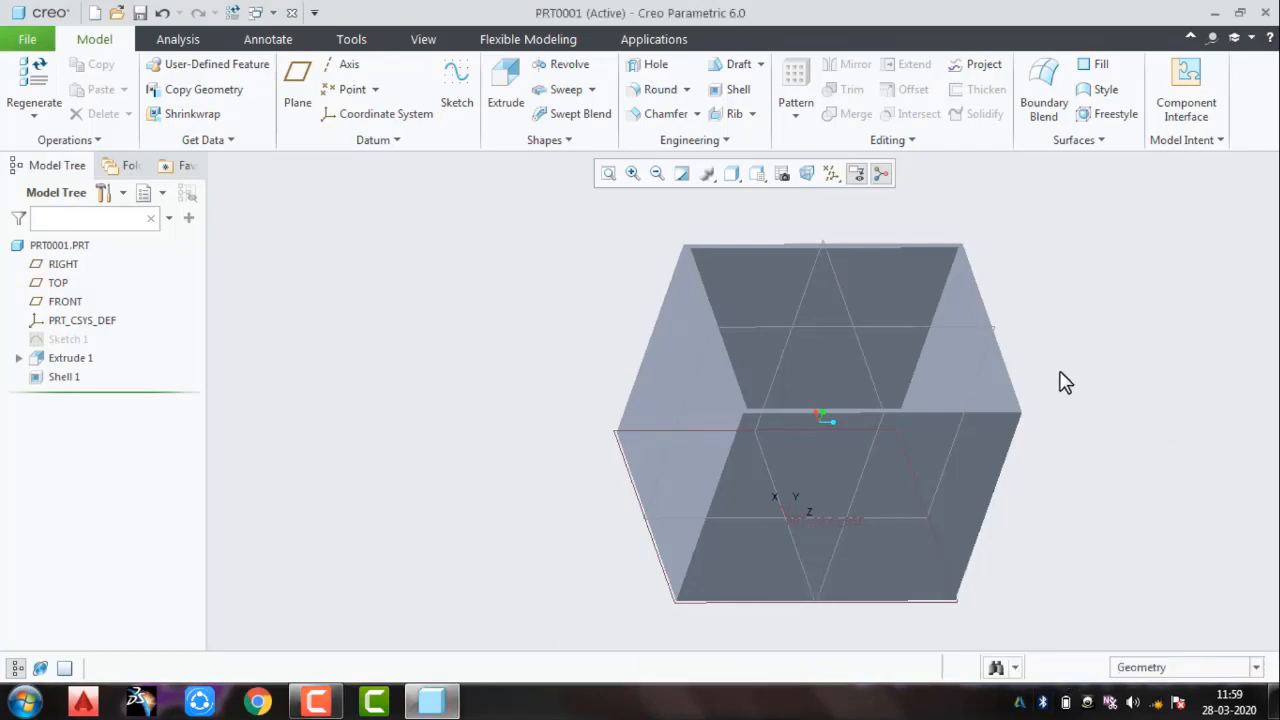
Step: Start a Trajectory Rib and open its sketch on the shelled box's open rim face, using the RIGHT plane as reference with Right orientation
{"action": "middle_click_drag", "start_coordinate": [1024, 400], "coordinate": [891, 209]}
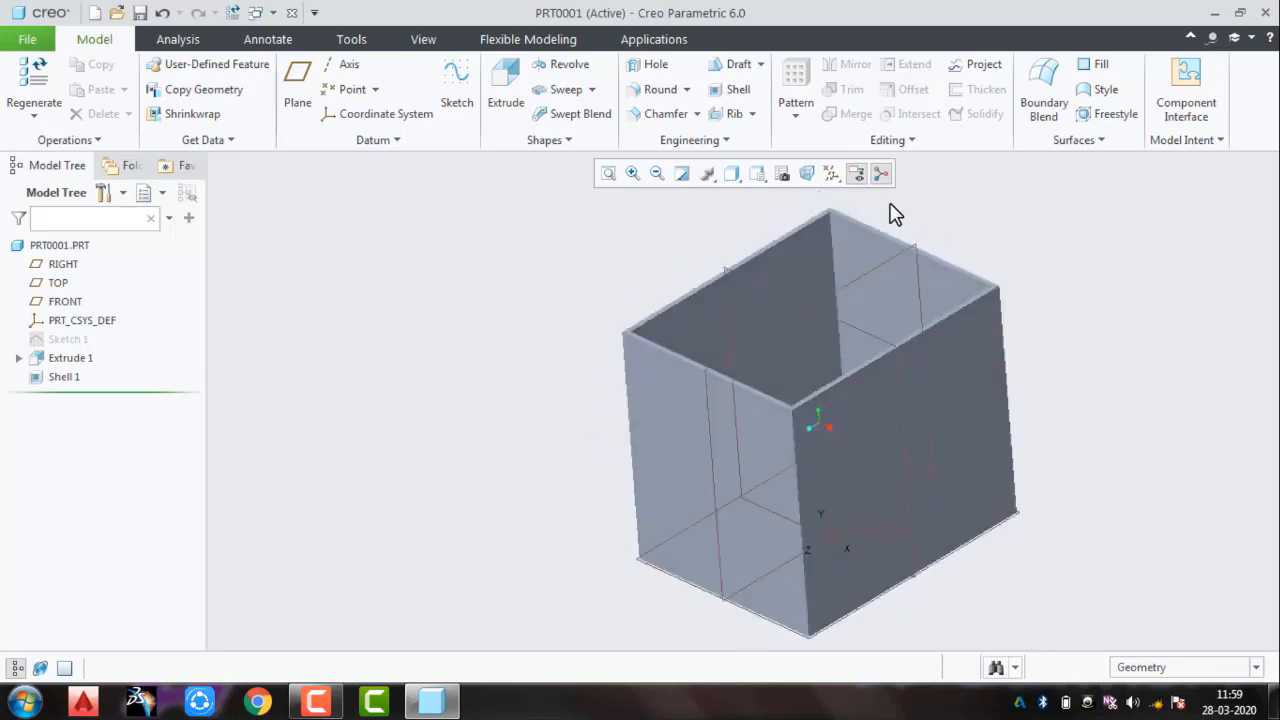
{"action": "left_click", "coordinate": [752, 114]}
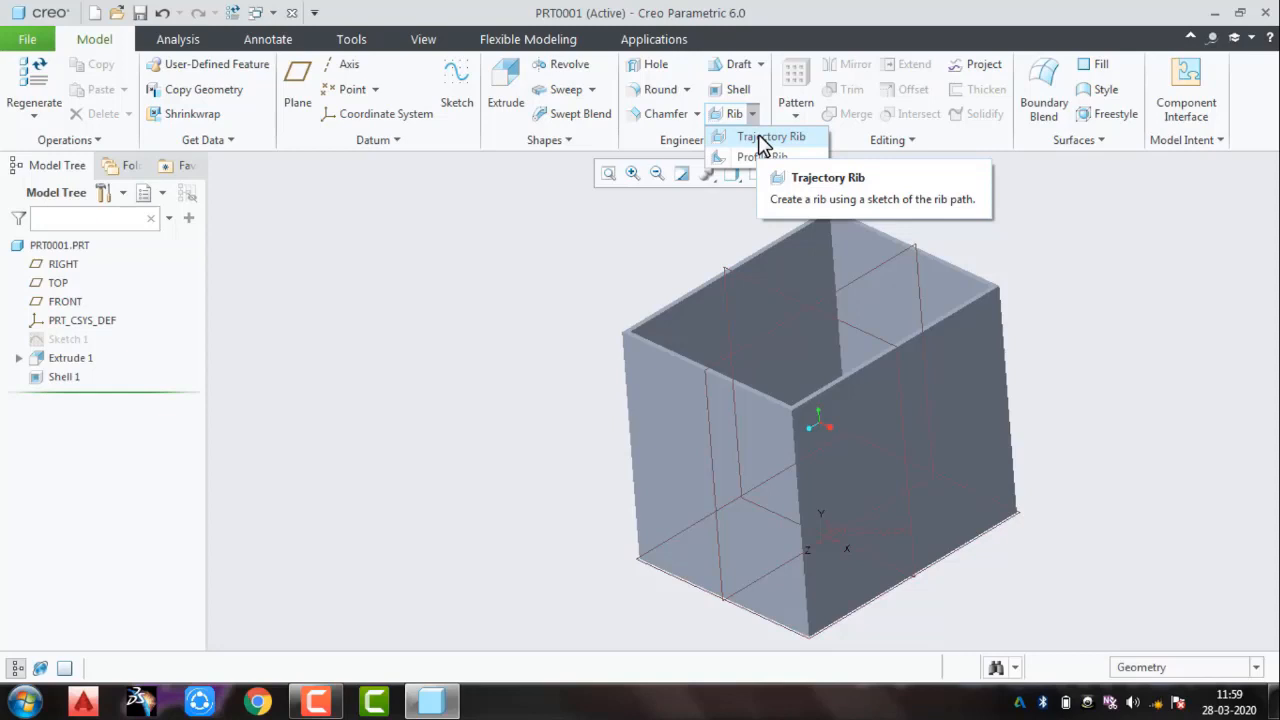
{"action": "left_click", "coordinate": [765, 137]}
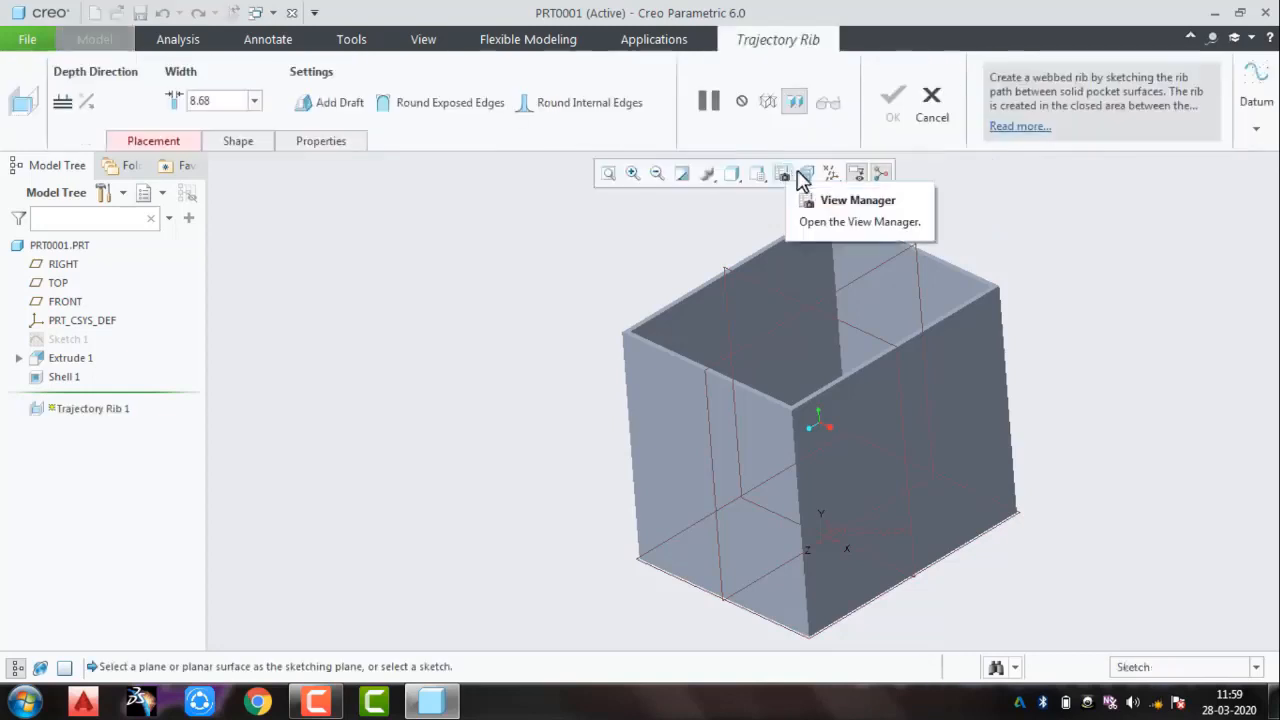
{"action": "left_click", "coordinate": [140, 142]}
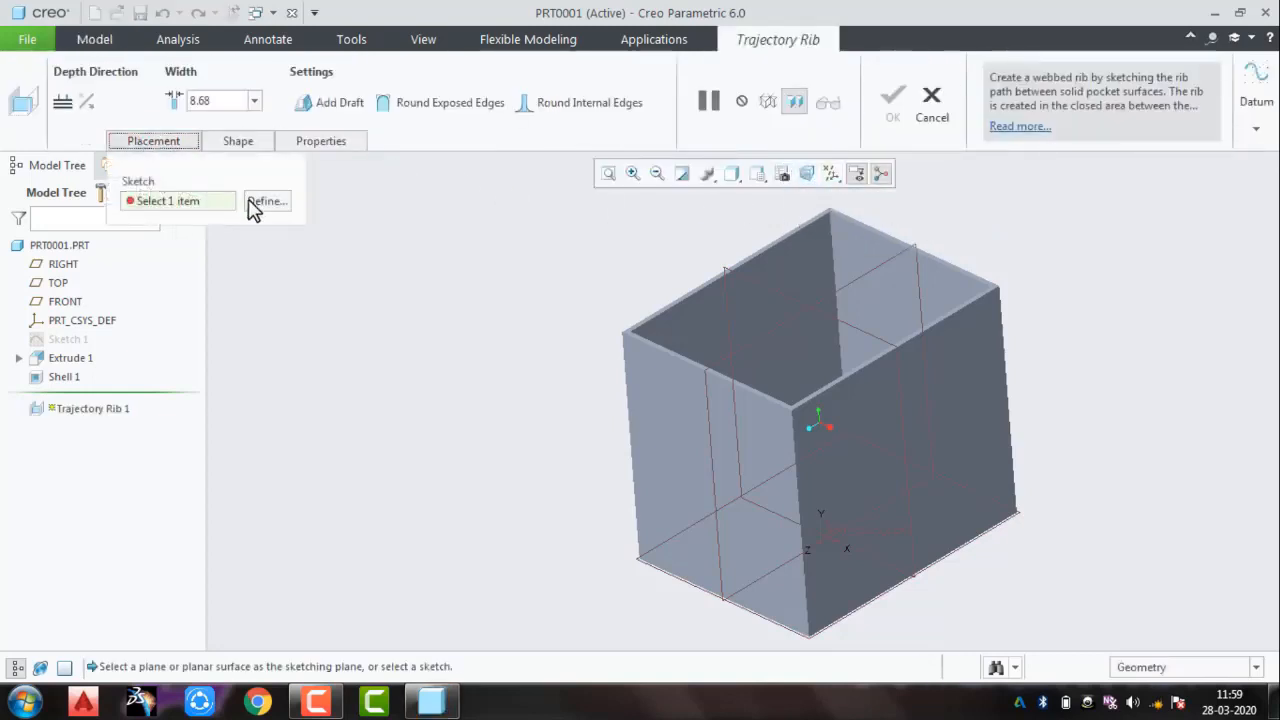
{"action": "left_click", "coordinate": [264, 205]}
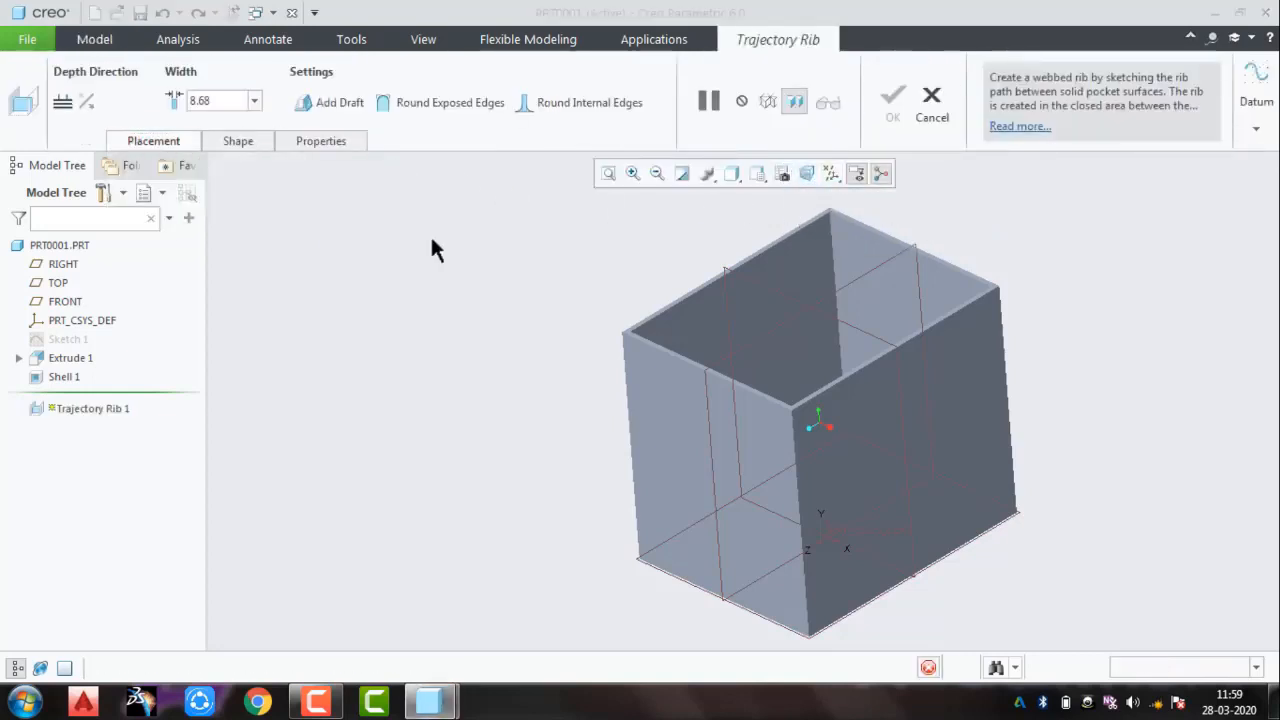
{"action": "left_click", "coordinate": [760, 265]}
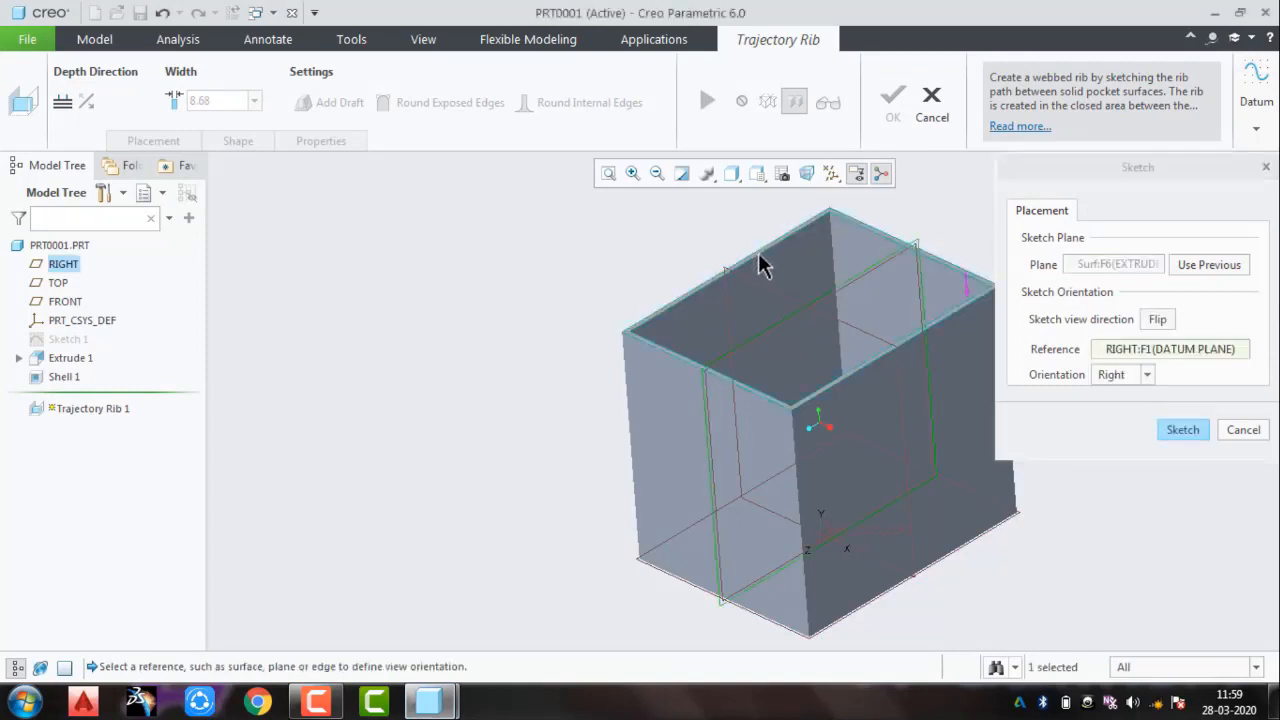
{"action": "left_click", "coordinate": [1180, 430]}
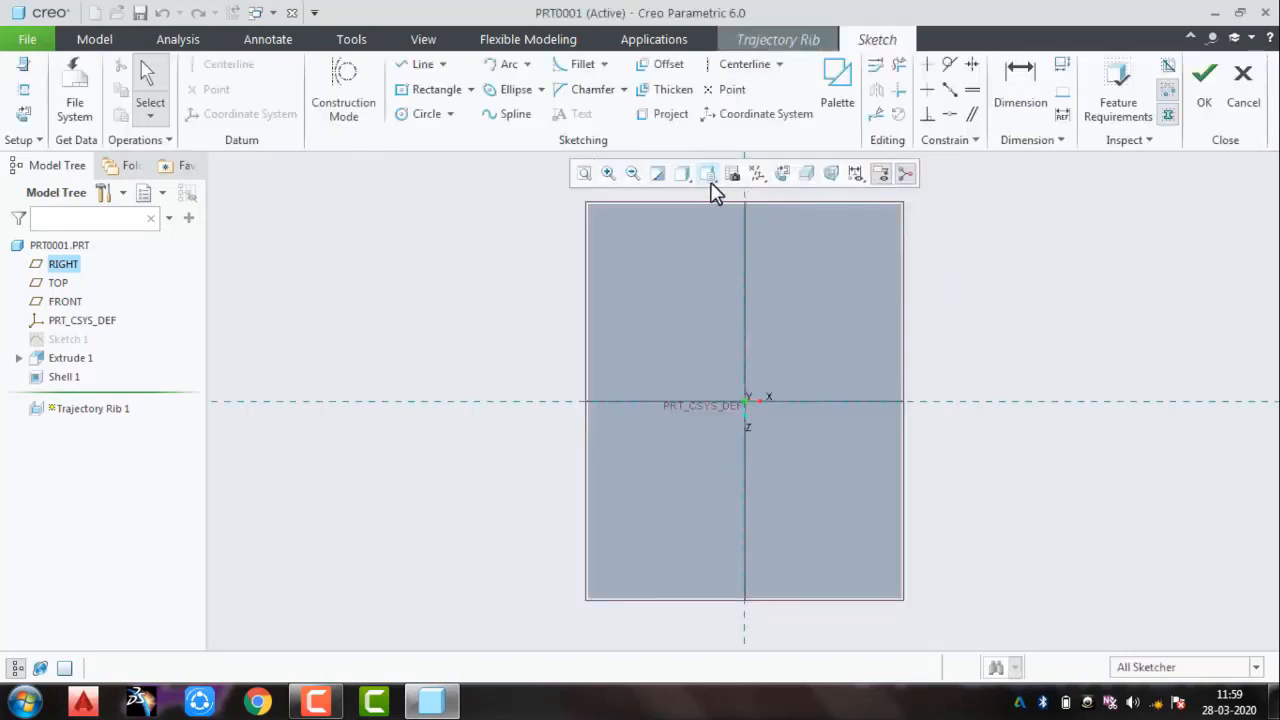
Step: Display the model as Shading With Edges and sketch three spaced horizontal rib lines between the box's two inner side walls
{"action": "left_click", "coordinate": [685, 178]}
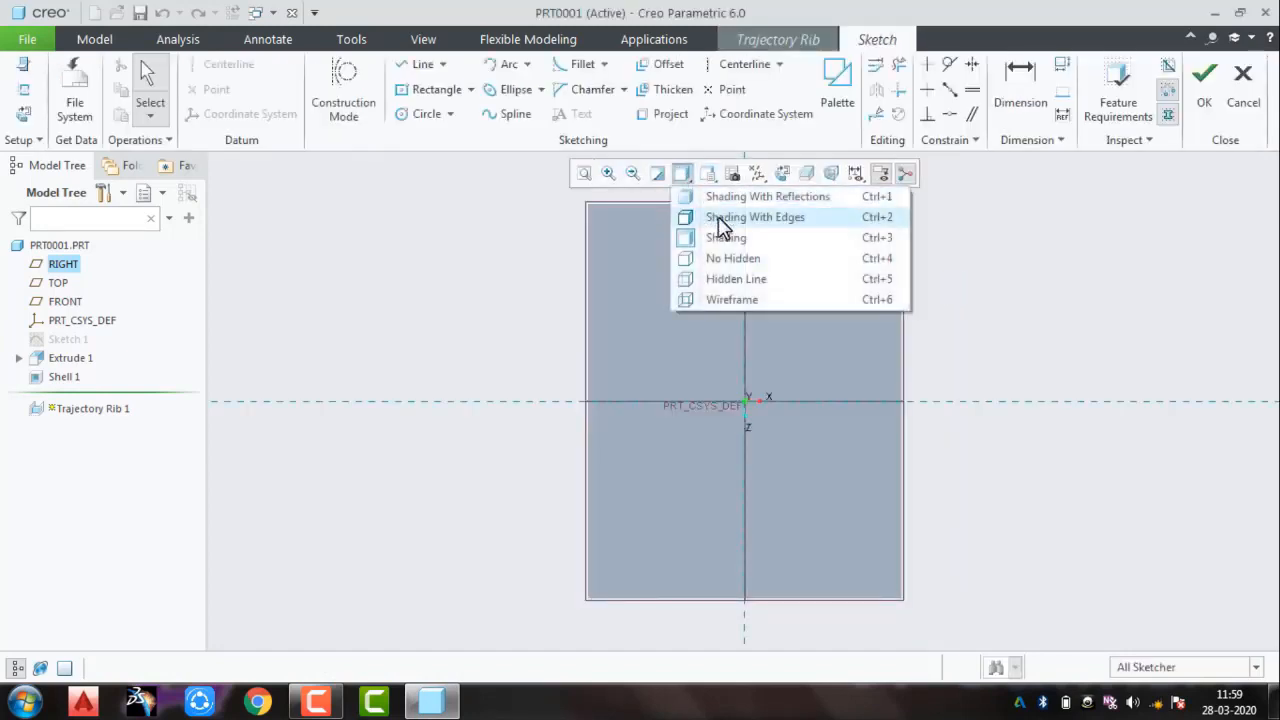
{"action": "left_click", "coordinate": [720, 220]}
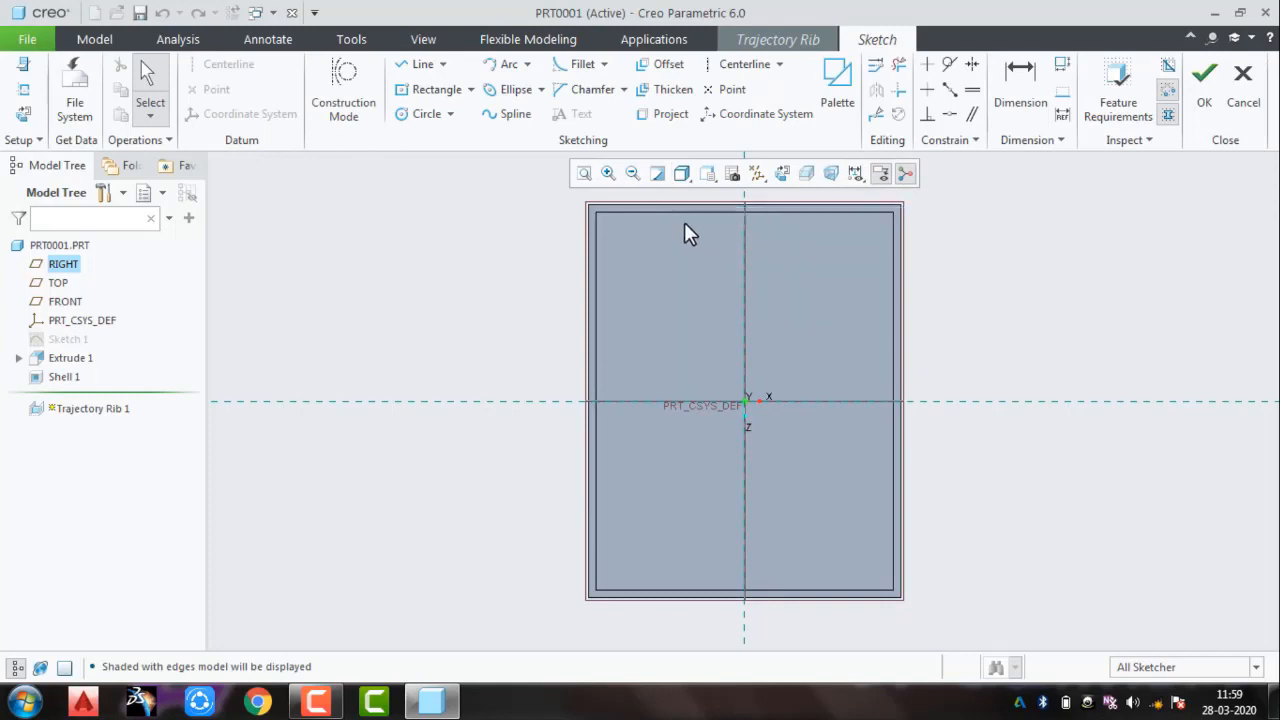
{"action": "left_click", "coordinate": [418, 64]}
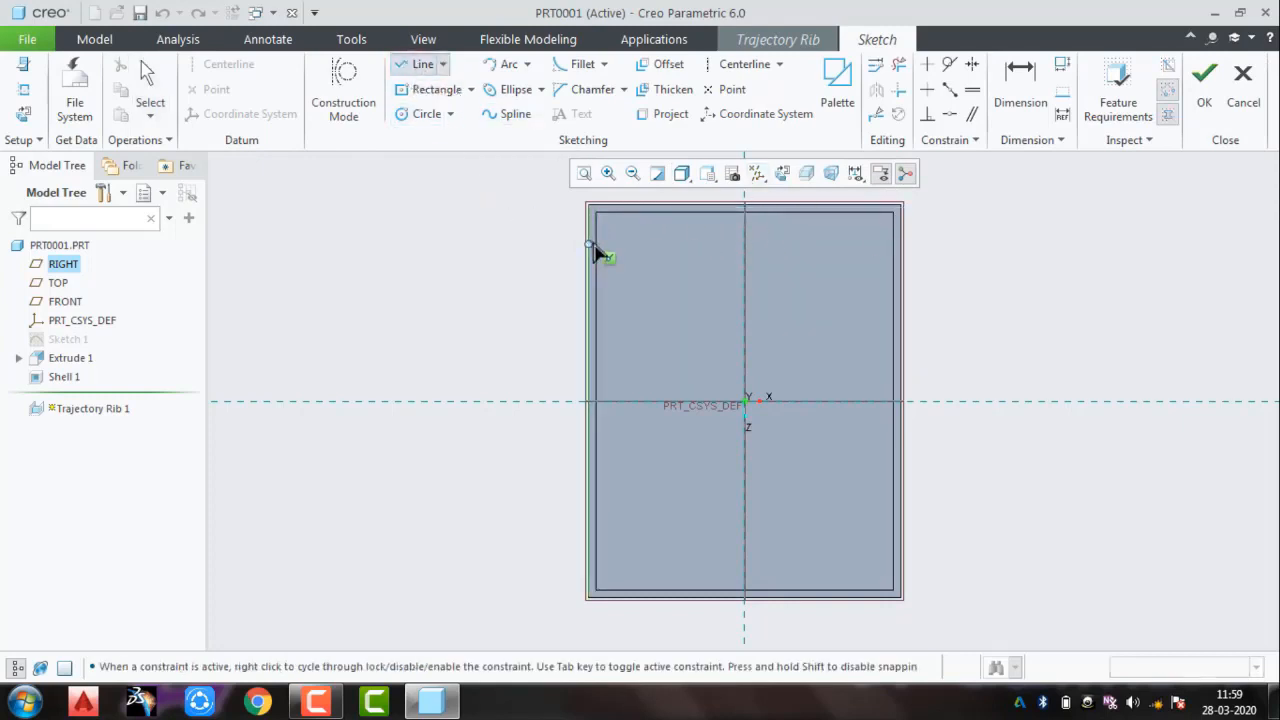
{"action": "left_click", "coordinate": [897, 255]}
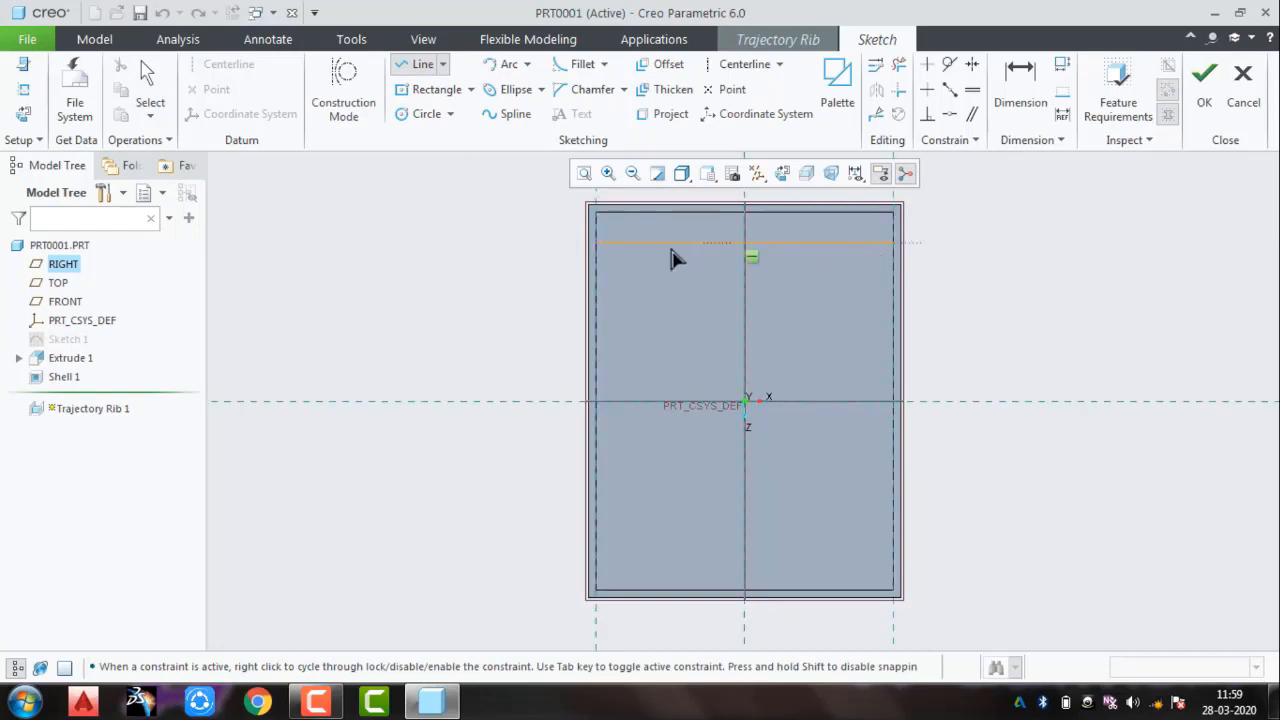
{"action": "middle_click", "coordinate": [537, 304]}
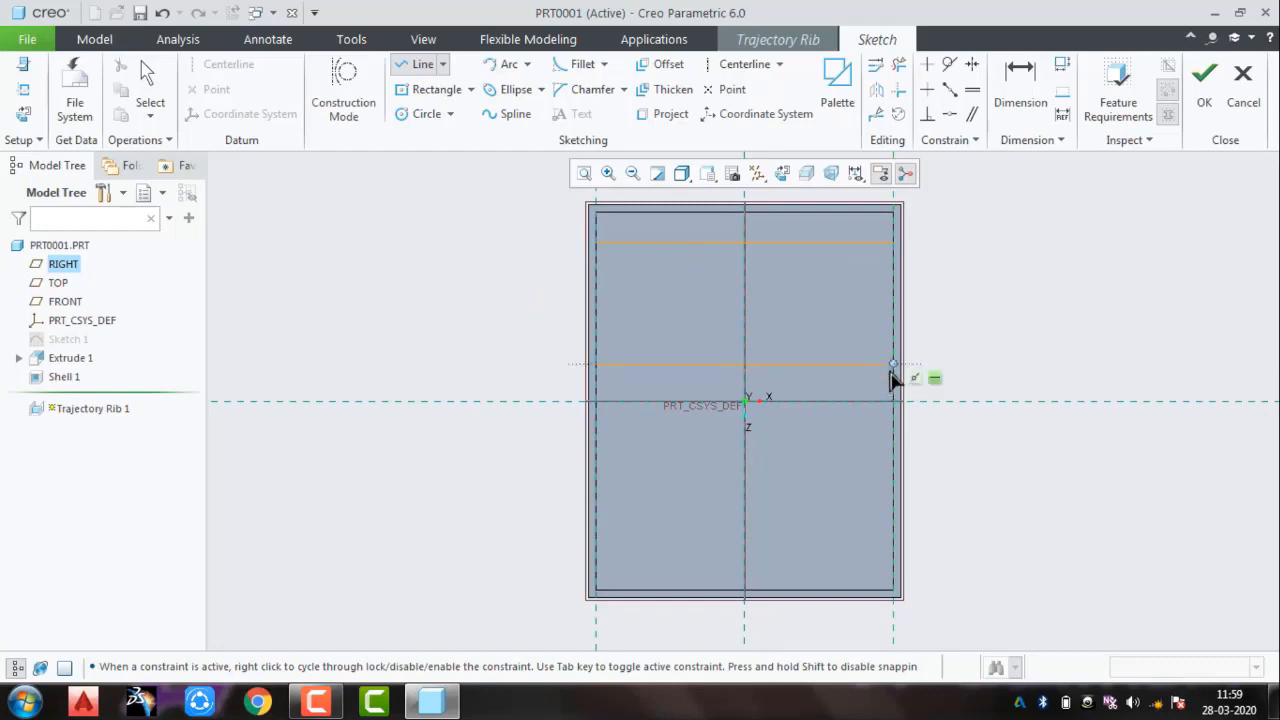
{"action": "left_click", "coordinate": [891, 372]}
{"action": "middle_click", "coordinate": [932, 386]}
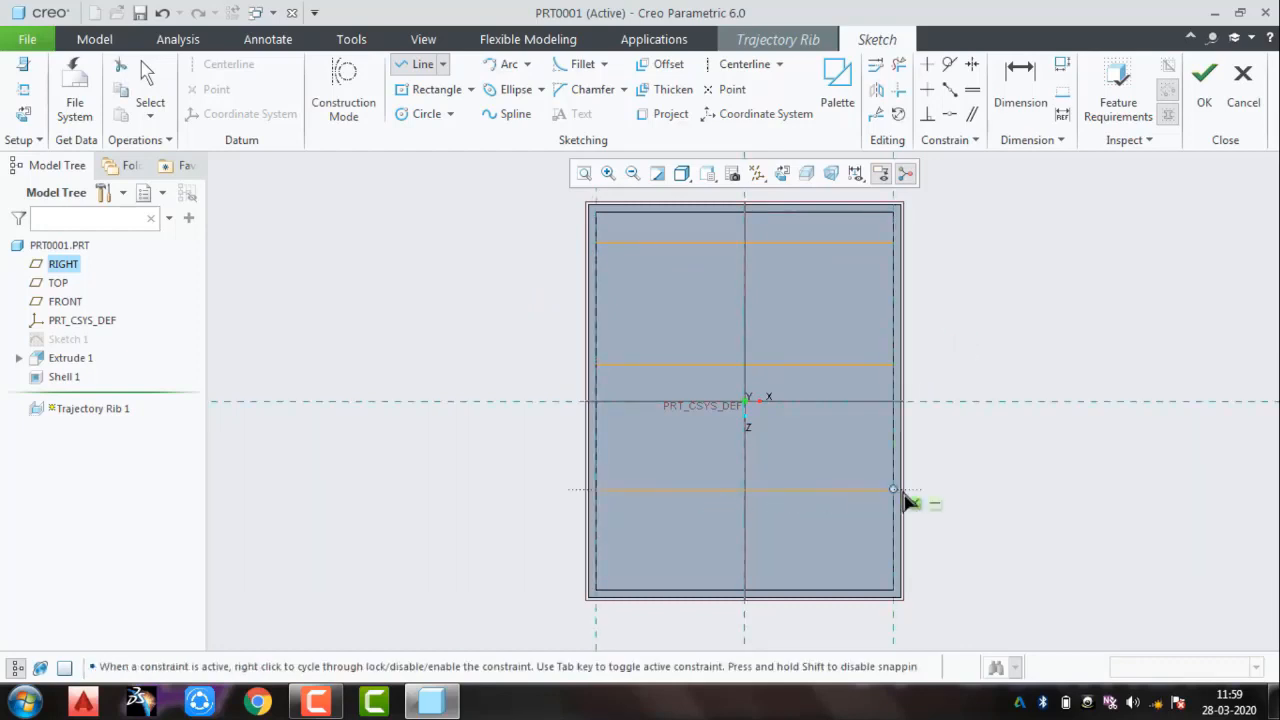
{"action": "left_click", "coordinate": [894, 498]}
{"action": "middle_click", "coordinate": [1035, 405]}
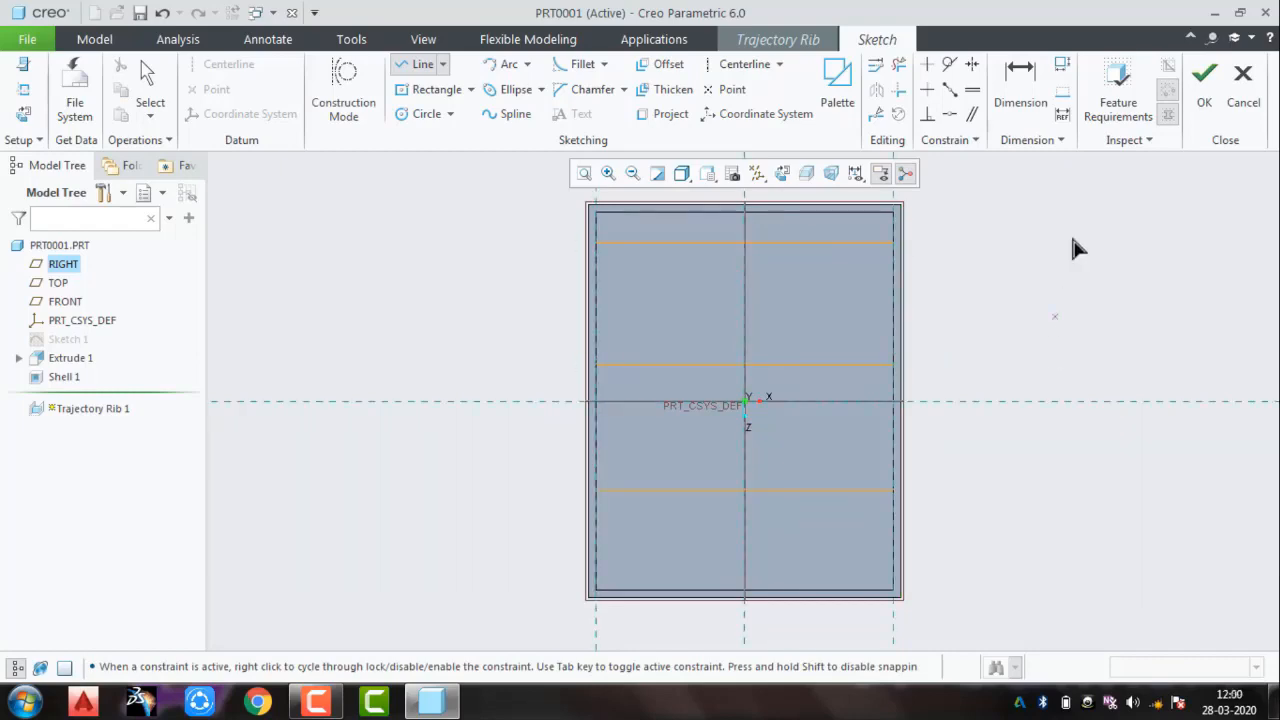
Step: Accept the sketch of horizontal rib lines and reopen the Trajectory Rib's internal section for editing
{"action": "left_click", "coordinate": [1218, 105]}
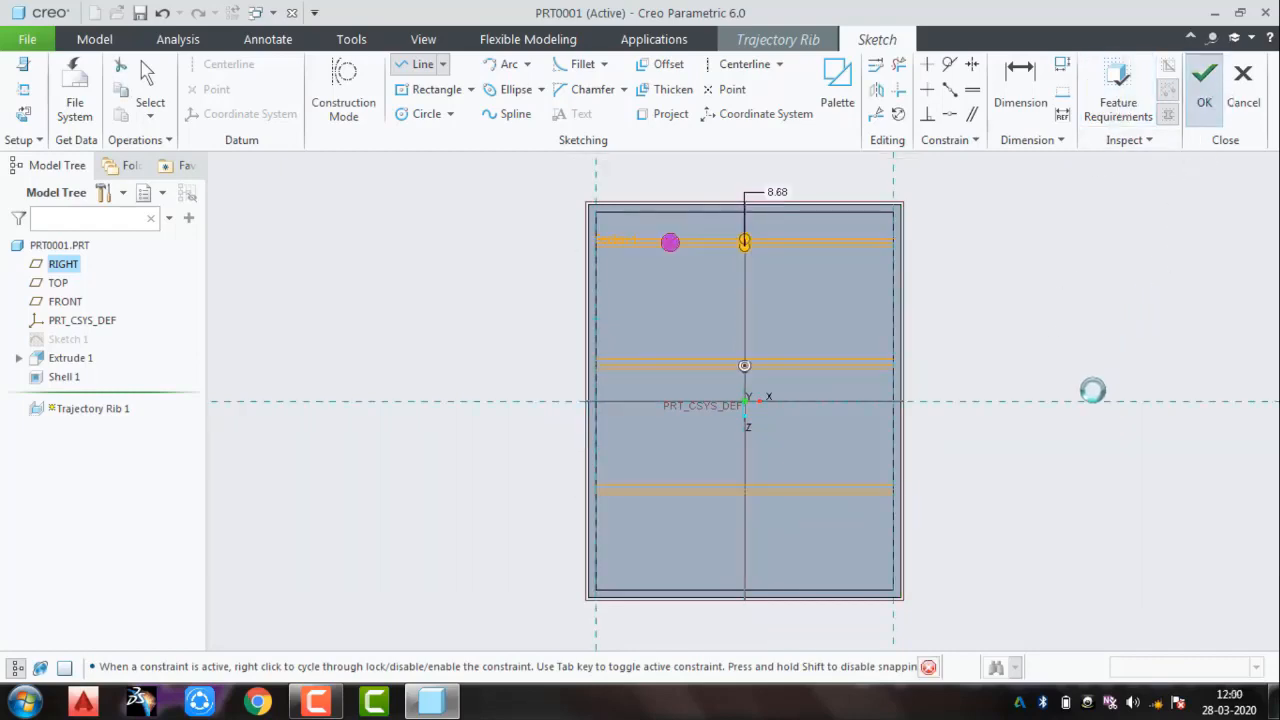
{"action": "mouse_move", "coordinate": [1092, 386]}
{"action": "middle_mouse_down"}
{"action": "mouse_move", "coordinate": [1105, 340]}
{"action": "mouse_move", "coordinate": [1071, 342]}
{"action": "mouse_move", "coordinate": [1072, 392]}
{"action": "middle_mouse_up"}
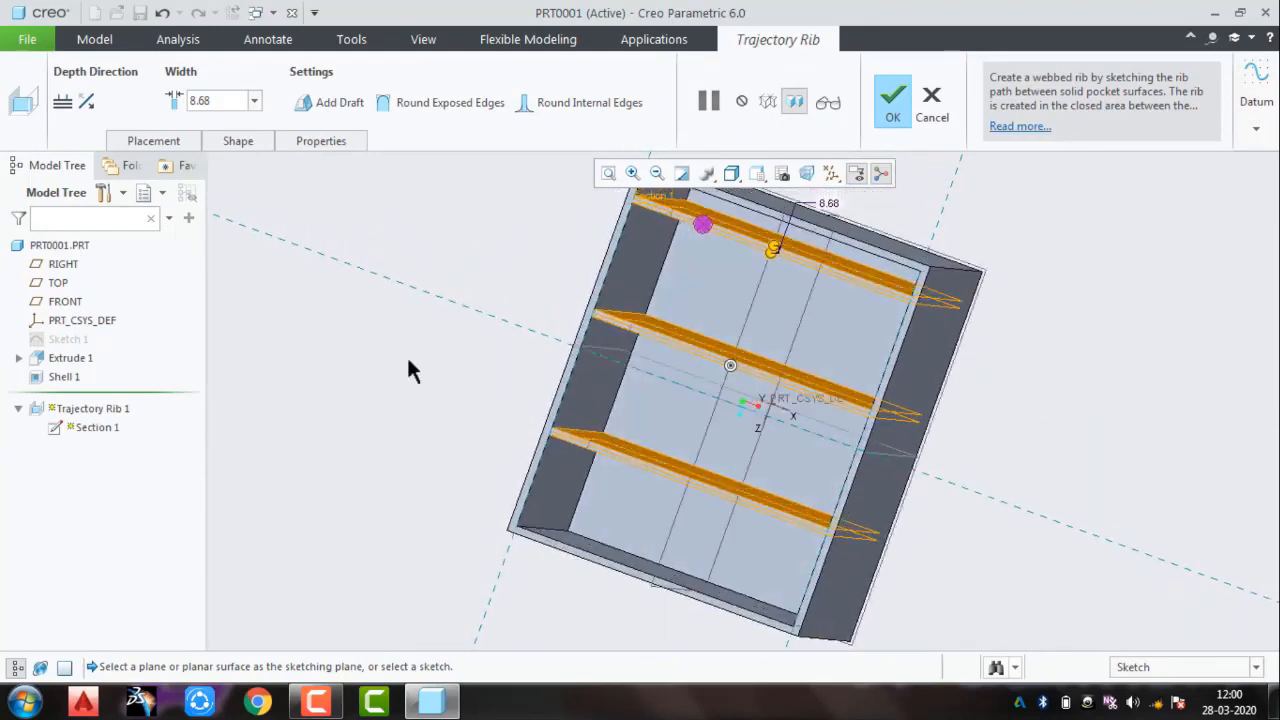
{"action": "left_click", "coordinate": [168, 141]}
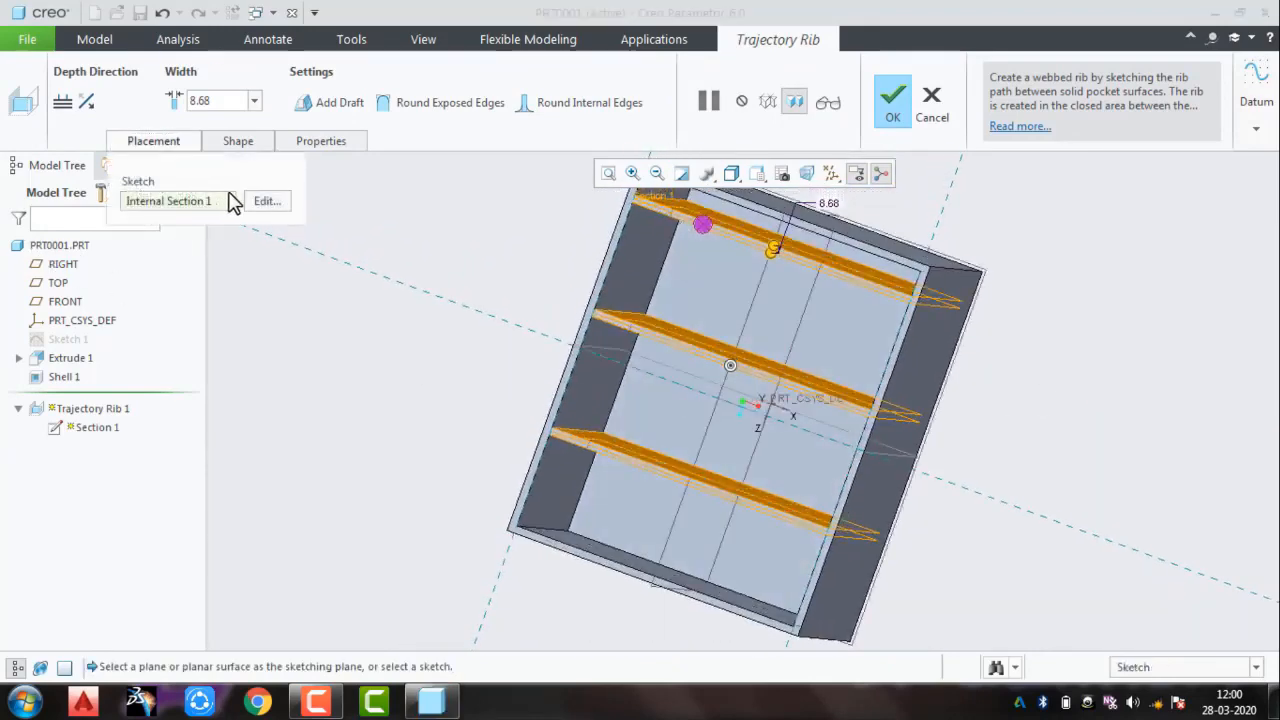
{"action": "left_click", "coordinate": [262, 203]}
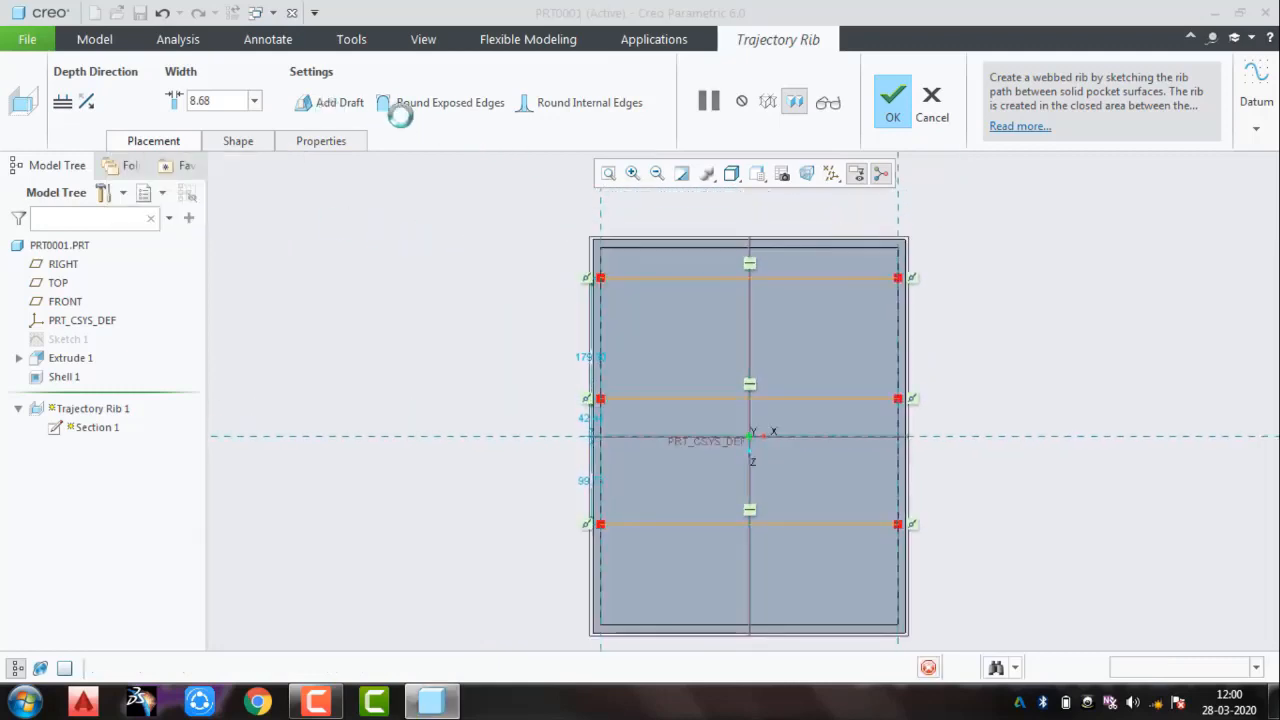
Step: Add two spaced vertical rib lines crossing the horizontal ones between the box's upper and lower inner walls, and accept the sketch
{"action": "left_click", "coordinate": [413, 65]}
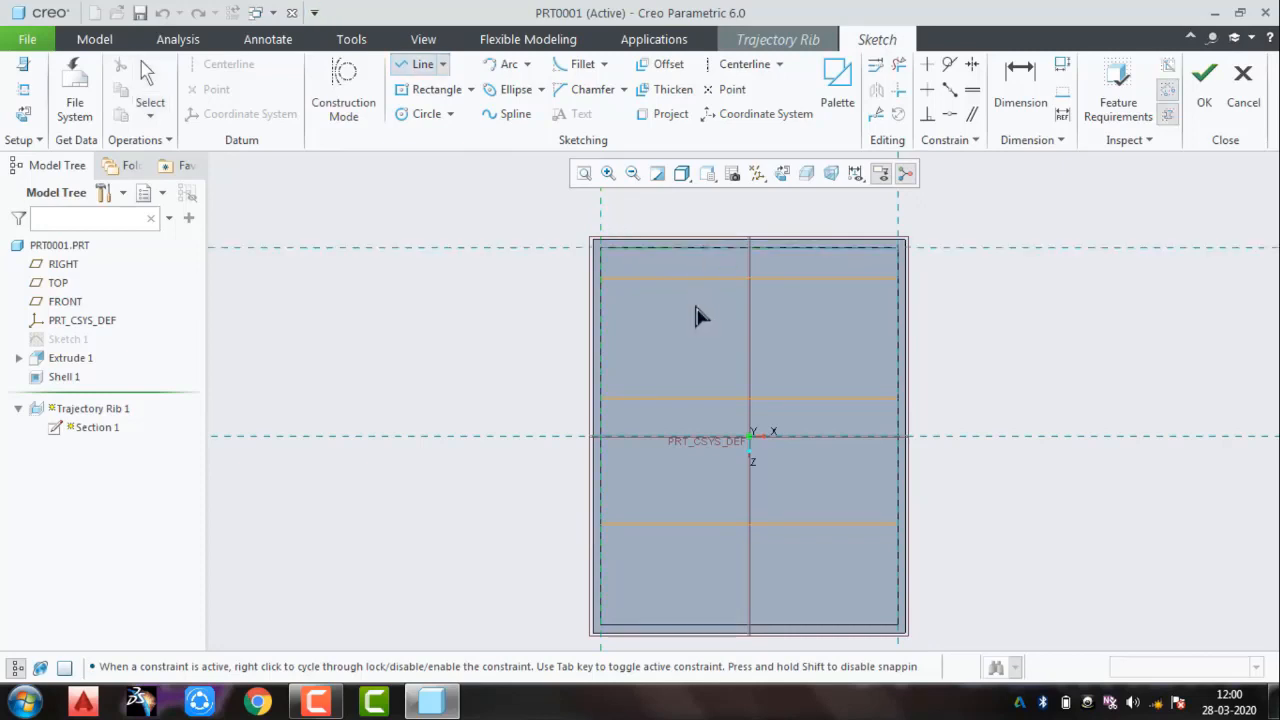
{"action": "left_click", "coordinate": [708, 626]}
{"action": "middle_click", "coordinate": [884, 340]}
{"action": "left_click", "coordinate": [816, 258]}
{"action": "left_click", "coordinate": [826, 628]}
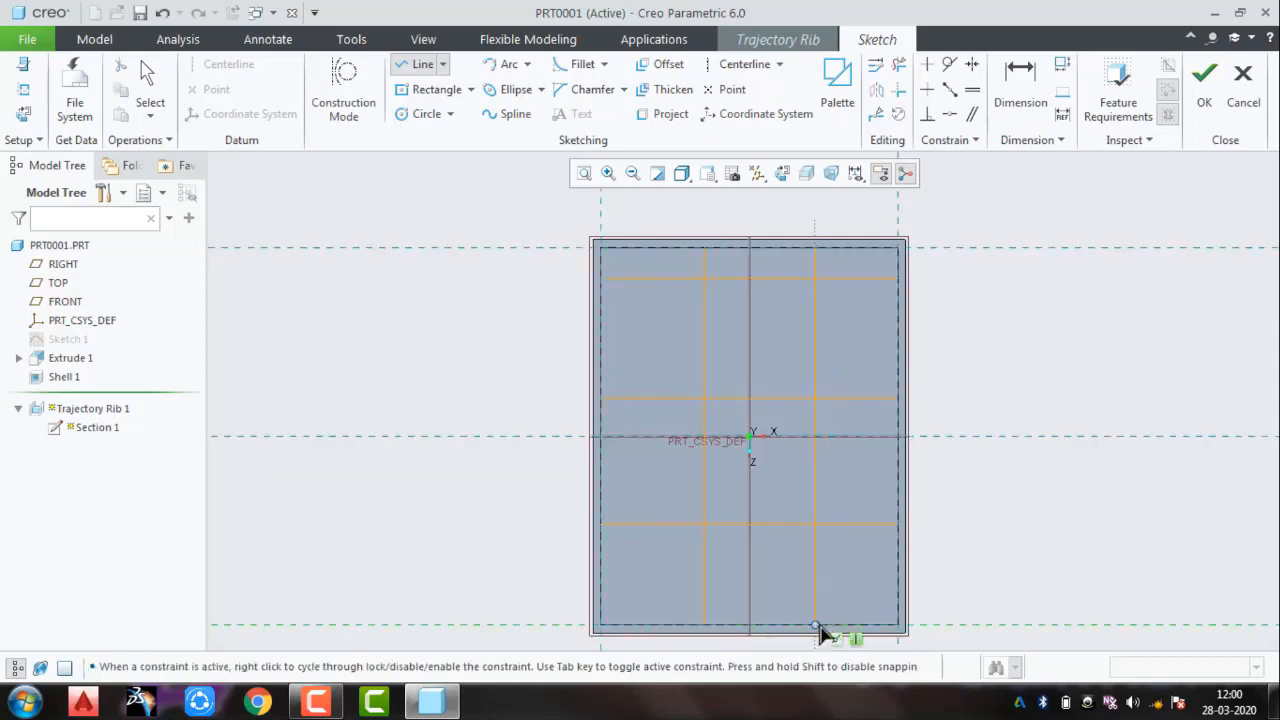
{"action": "middle_click", "coordinate": [1054, 285]}
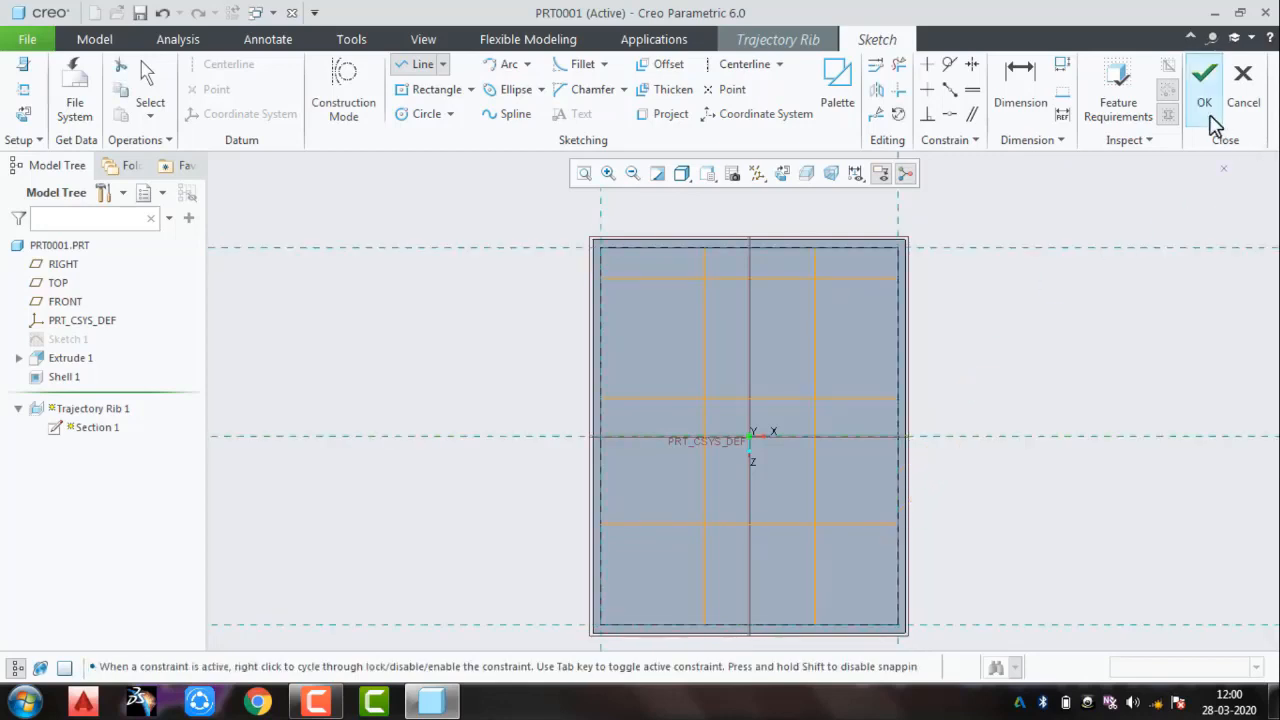
{"action": "left_click", "coordinate": [1210, 115]}
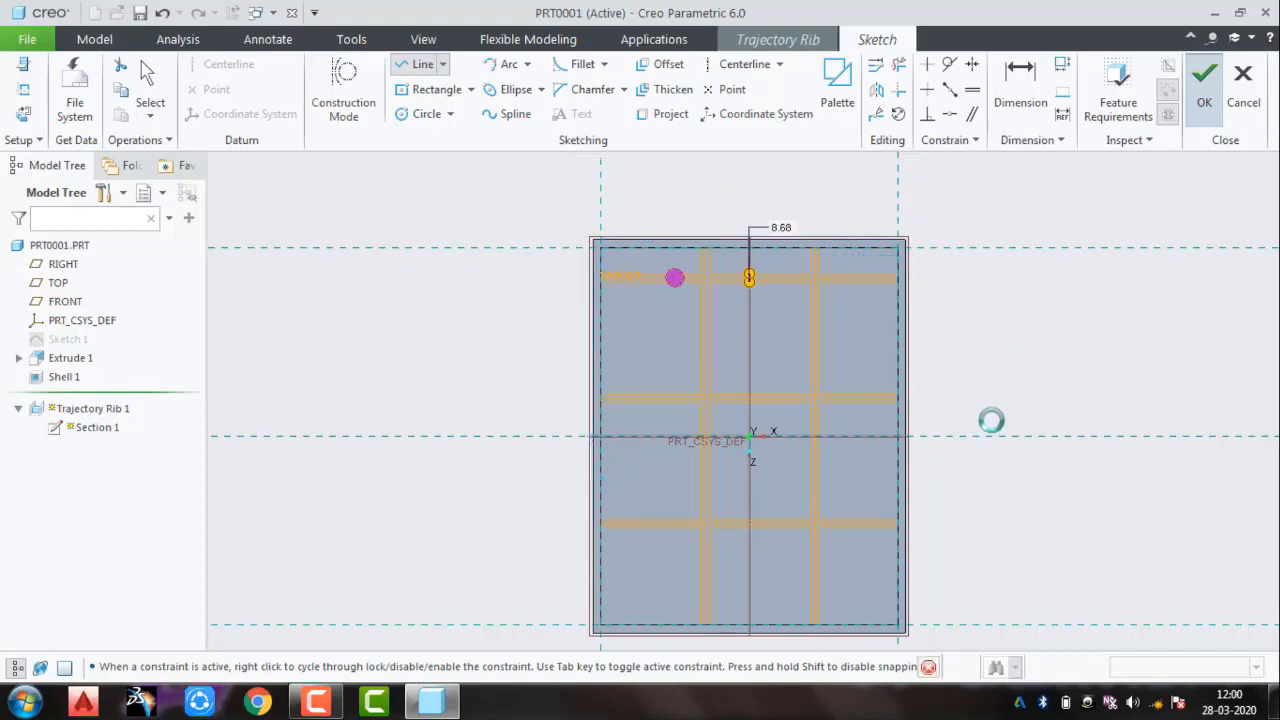